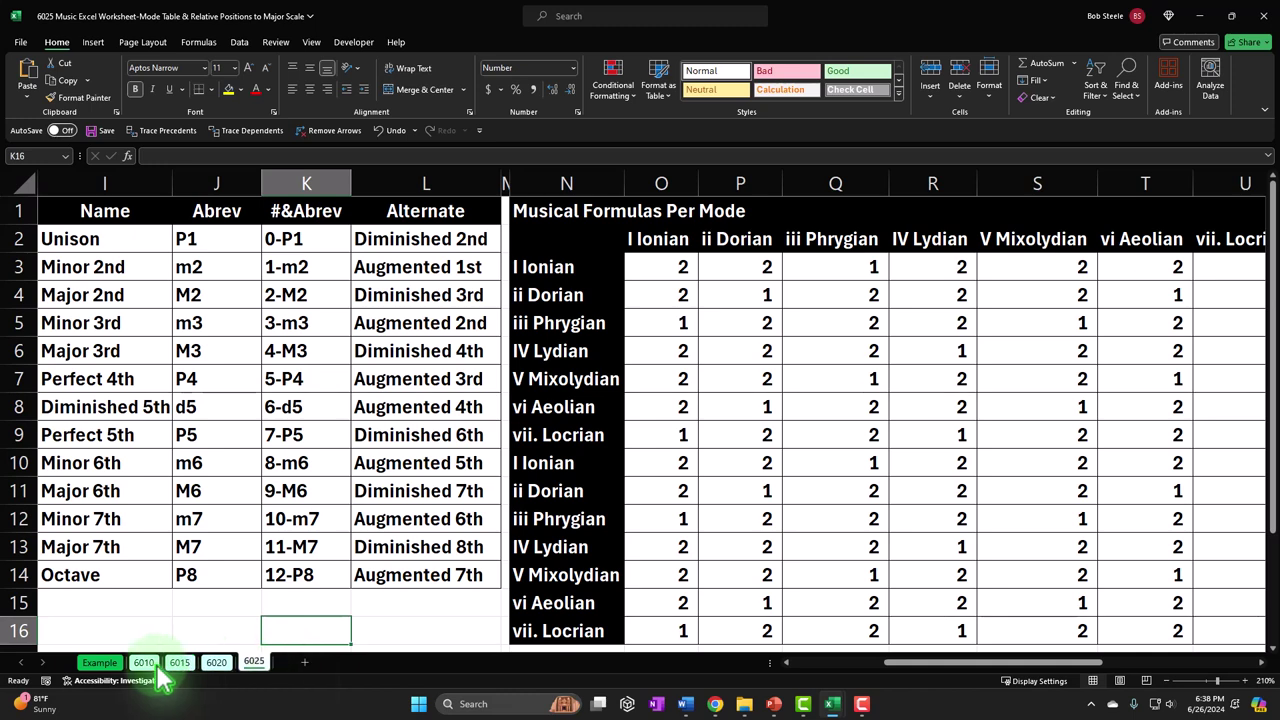
Show the Example sheet from column A so its leftmost tables are visible.
{"action": "left_click", "coordinate": [100, 664]}
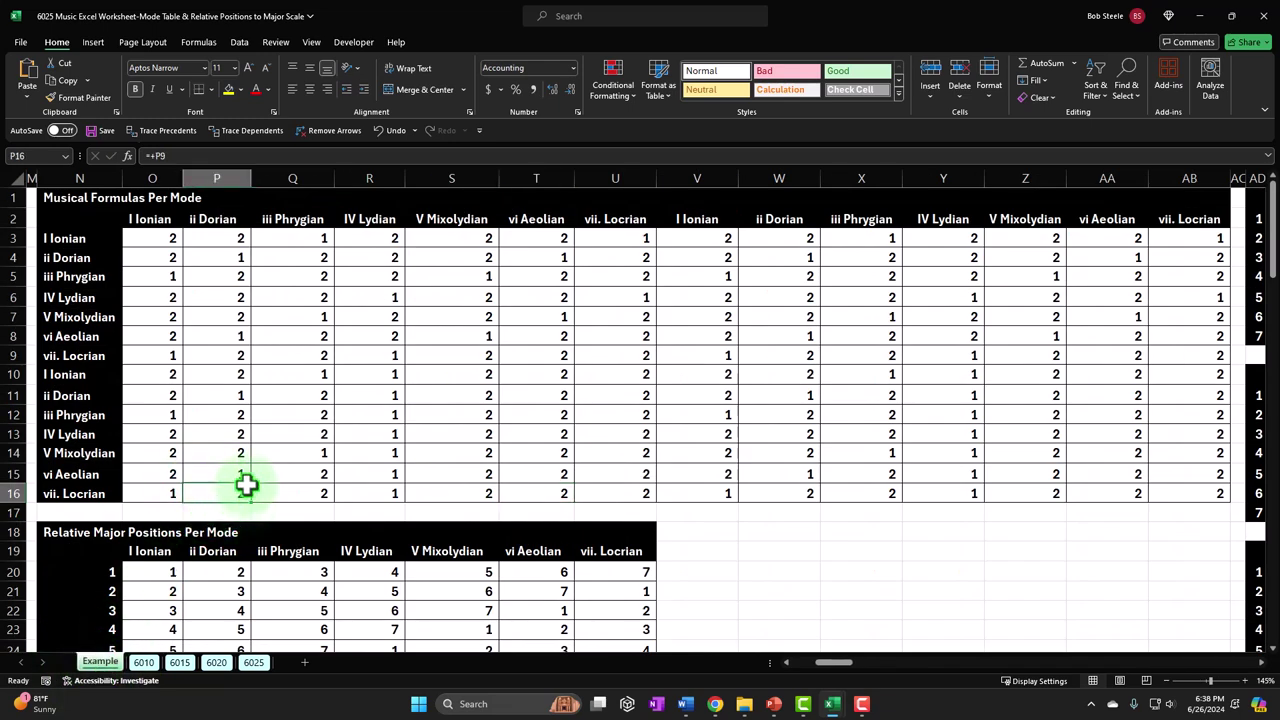
{"action": "key", "text": "Home"}
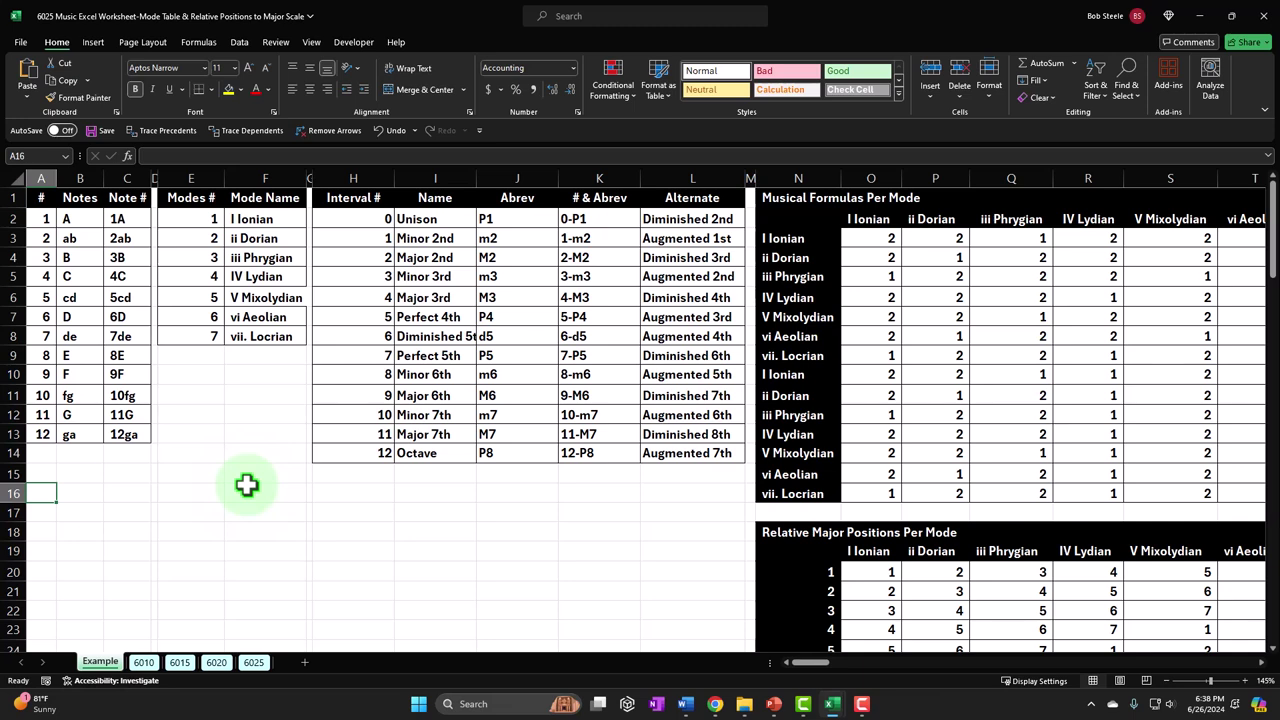
{"action": "left_click", "coordinate": [80, 218]}
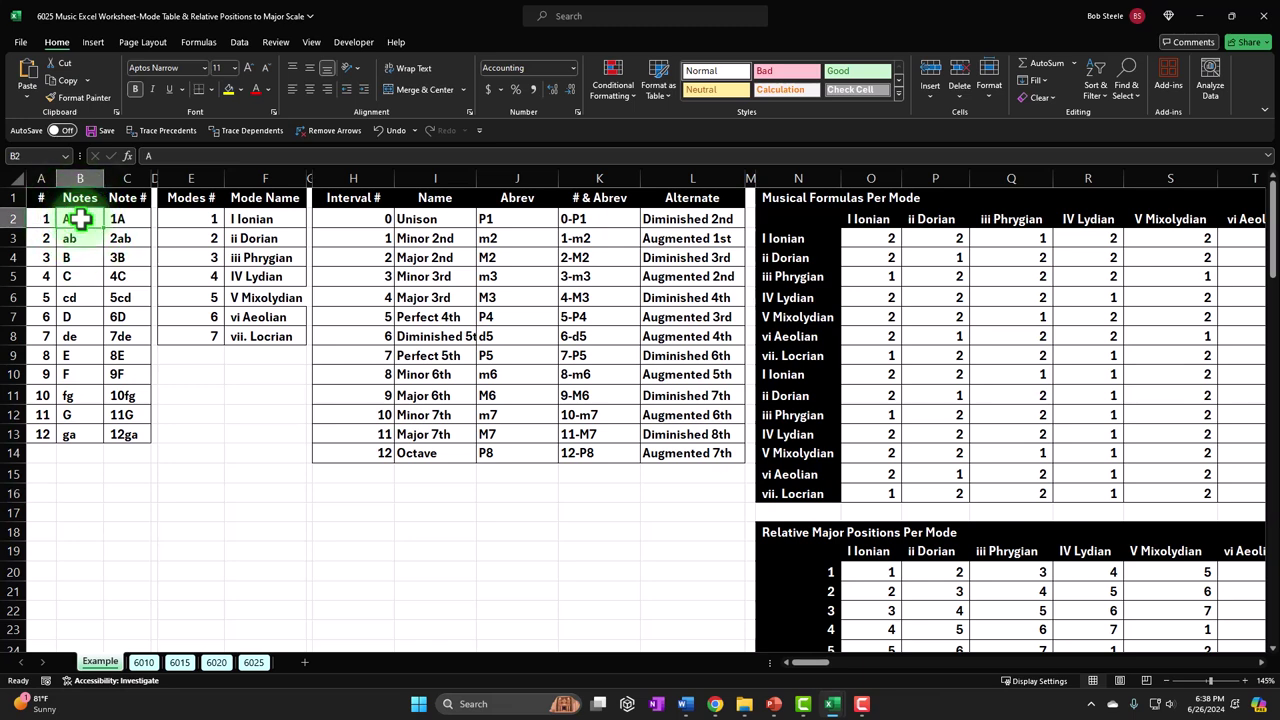
{"action": "key", "text": "Down"}
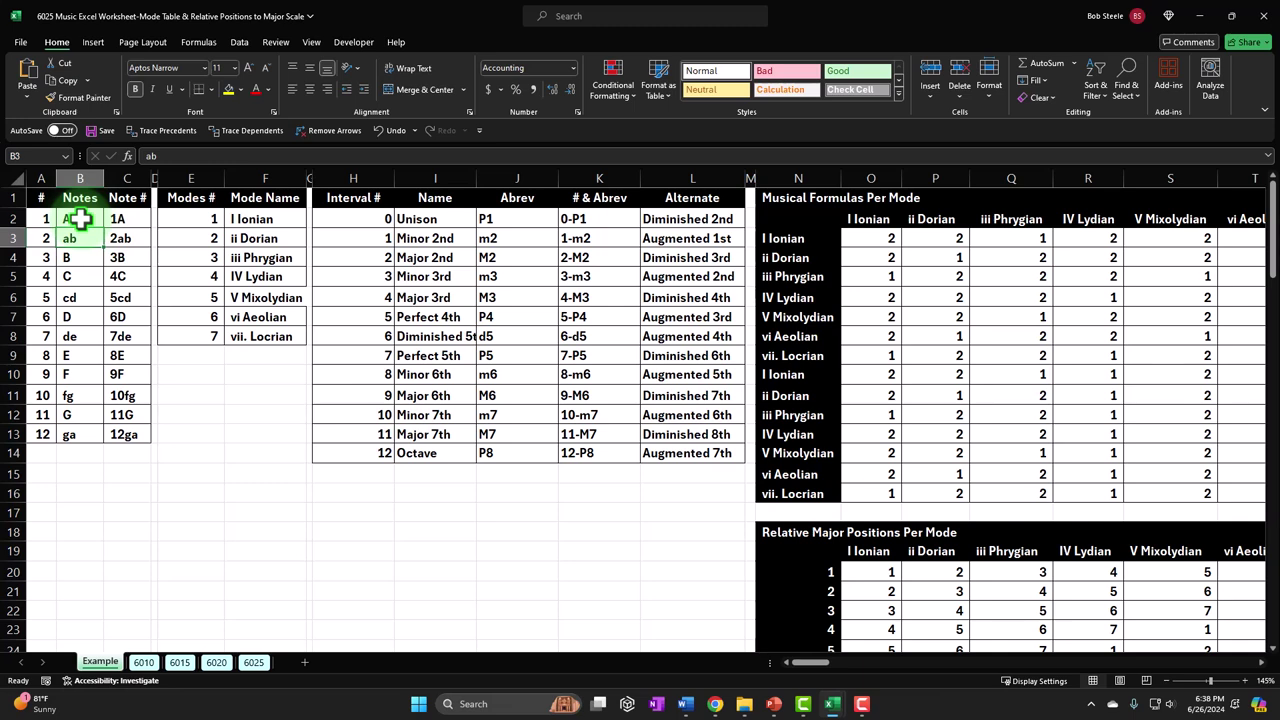
{"action": "key", "text": "Down"}
{"action": "key", "text": "Down"}
{"action": "key", "text": "Down"}
{"action": "key", "text": "Down"}
{"action": "key", "text": "Down"}
{"action": "key", "text": "Down"}
{"action": "key", "text": "Down"}
{"action": "key", "text": "Down"}
{"action": "key", "text": "Down"}
{"action": "key", "text": "Down"}
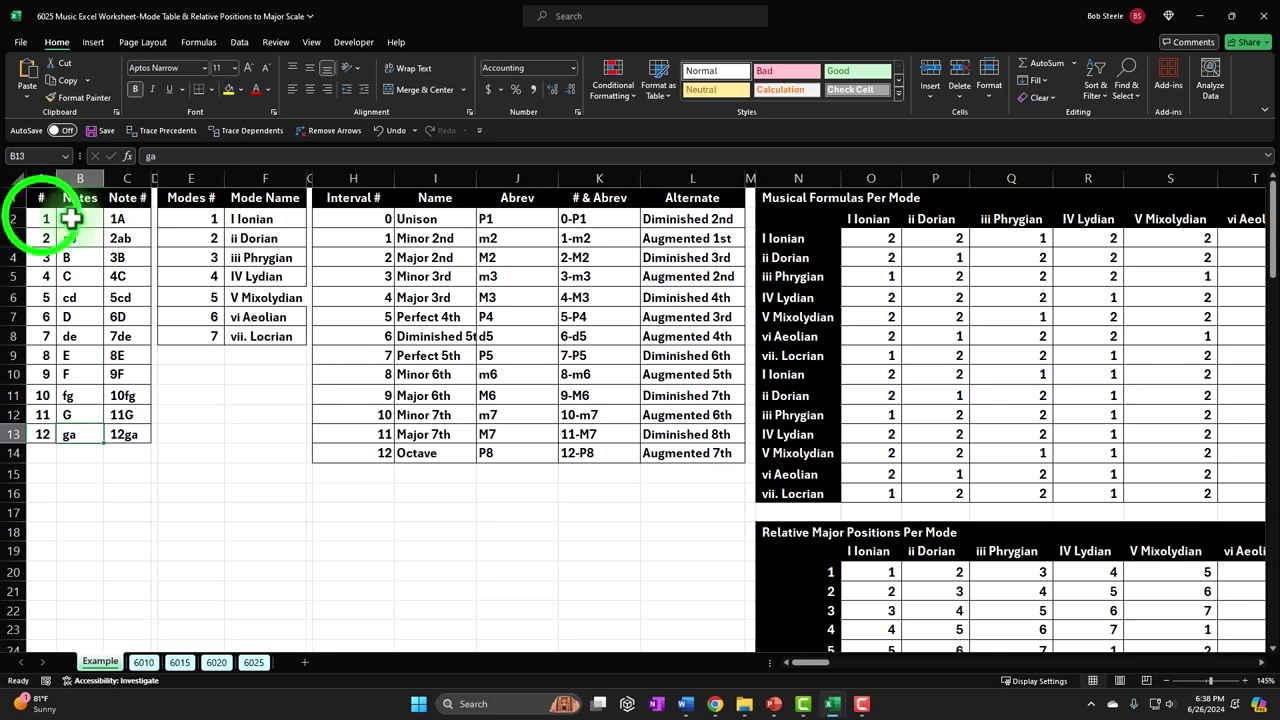
{"action": "left_click_drag", "start_coordinate": [36, 216], "coordinate": [38, 434]}
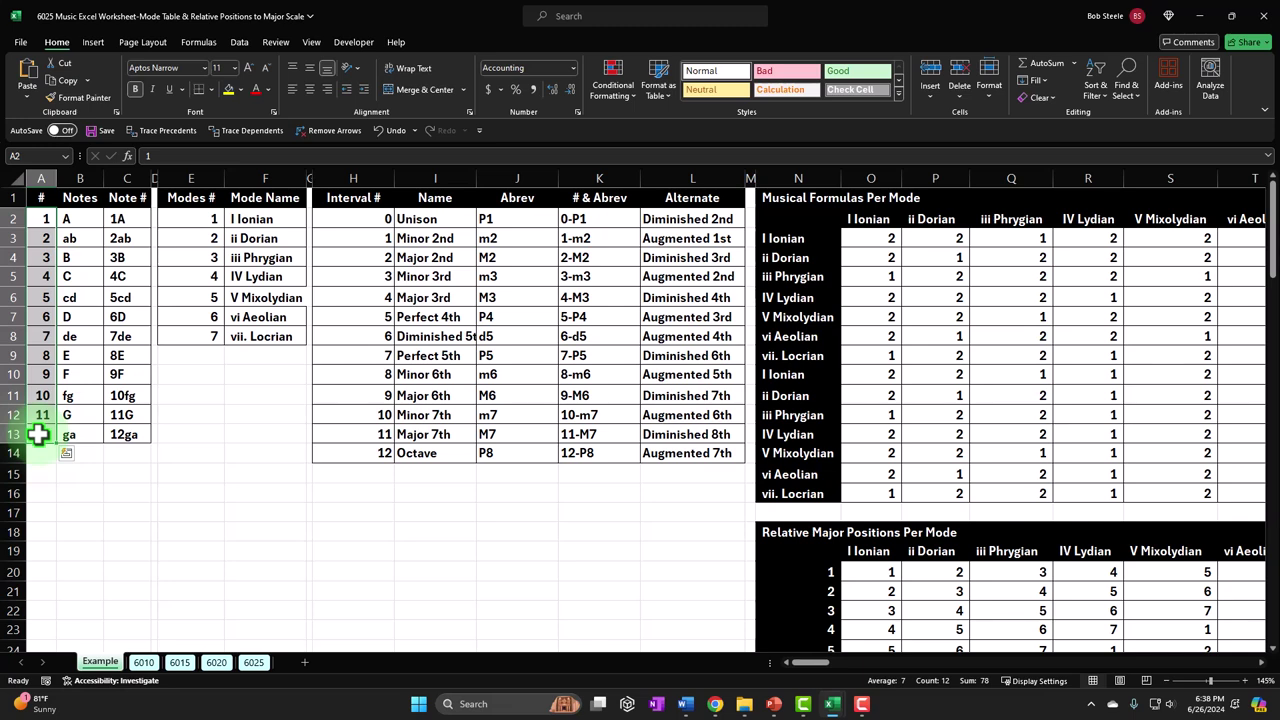
{"action": "left_click", "coordinate": [38, 416]}
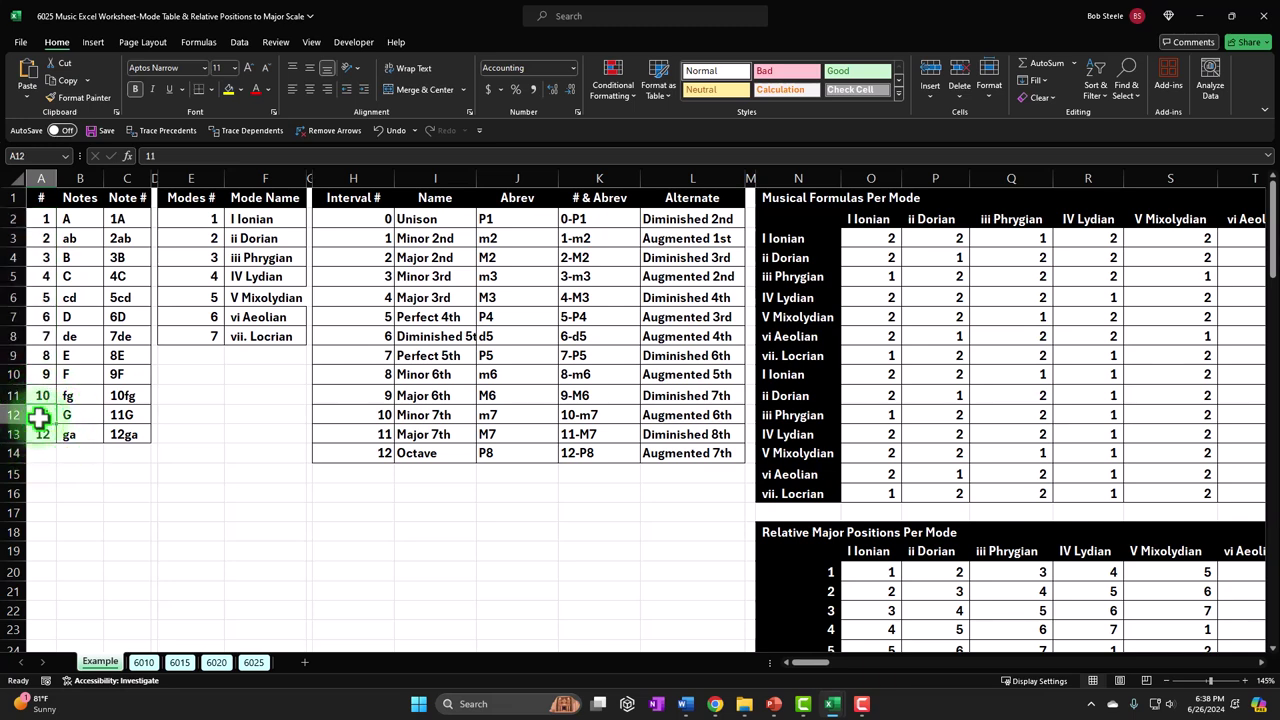
{"action": "key", "text": "Right"}
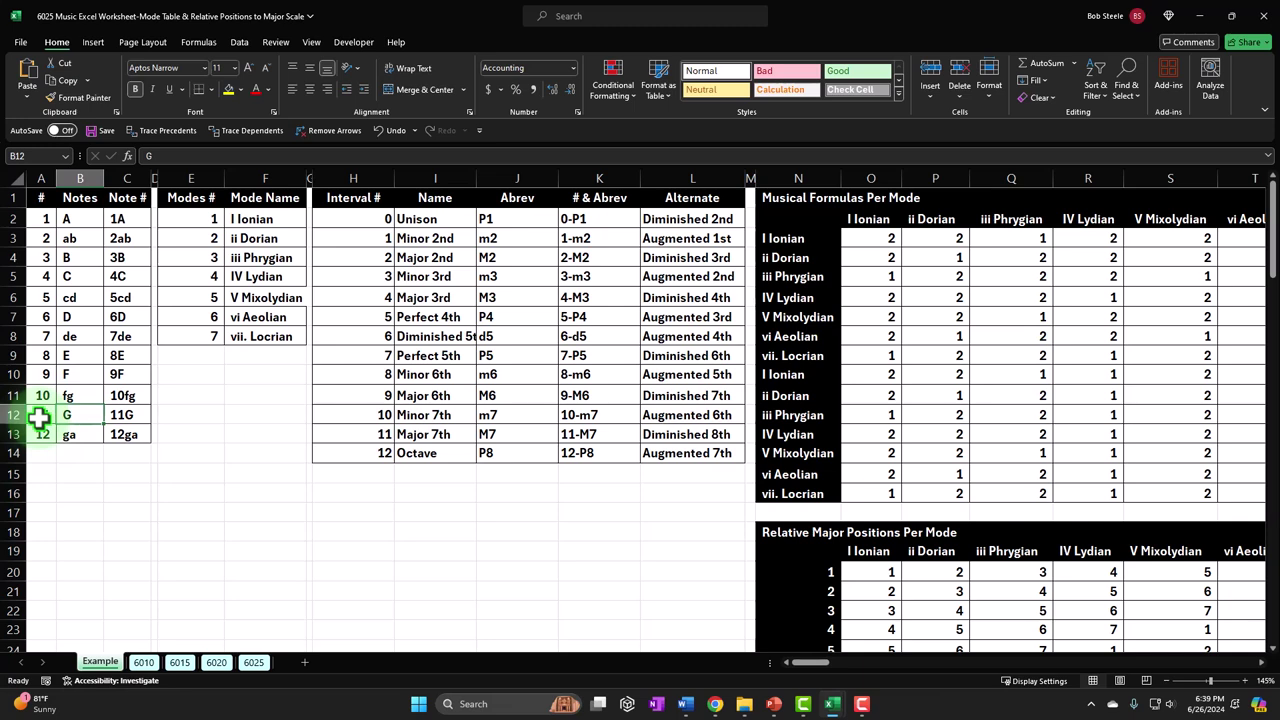
{"action": "left_click_drag", "start_coordinate": [38, 220], "coordinate": [30, 437]}
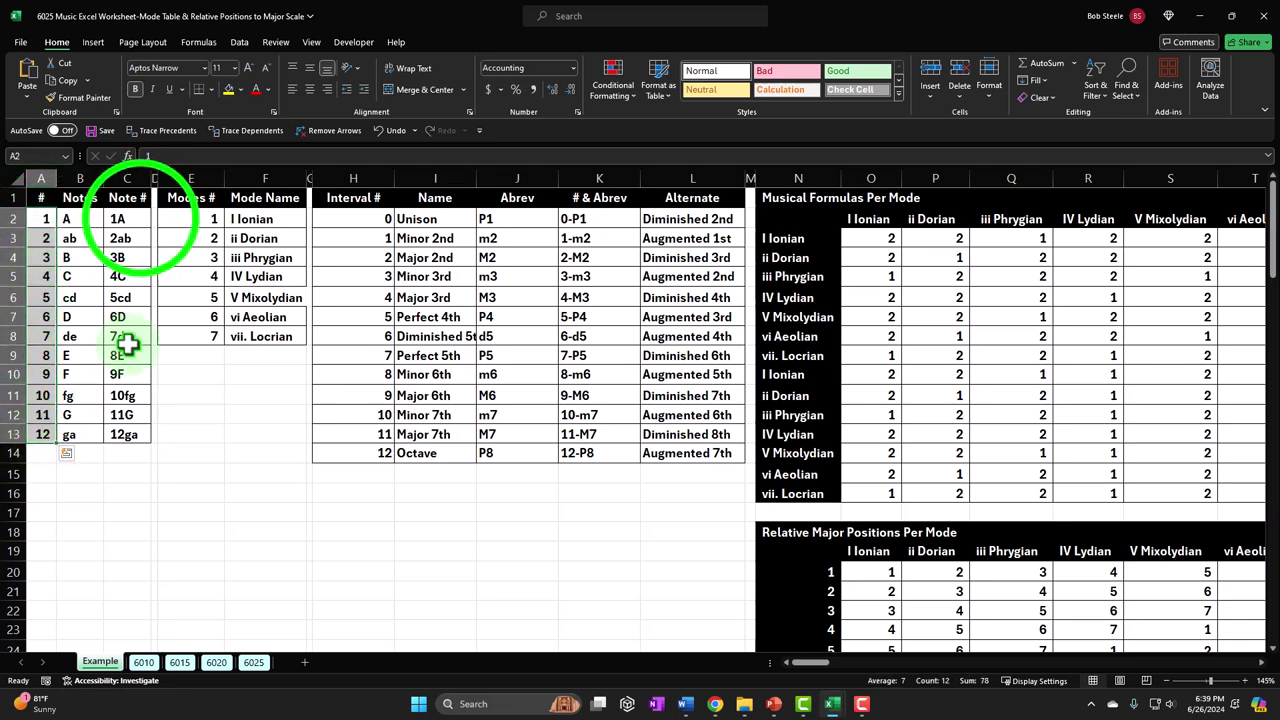
{"action": "left_click_drag", "start_coordinate": [138, 220], "coordinate": [143, 441]}
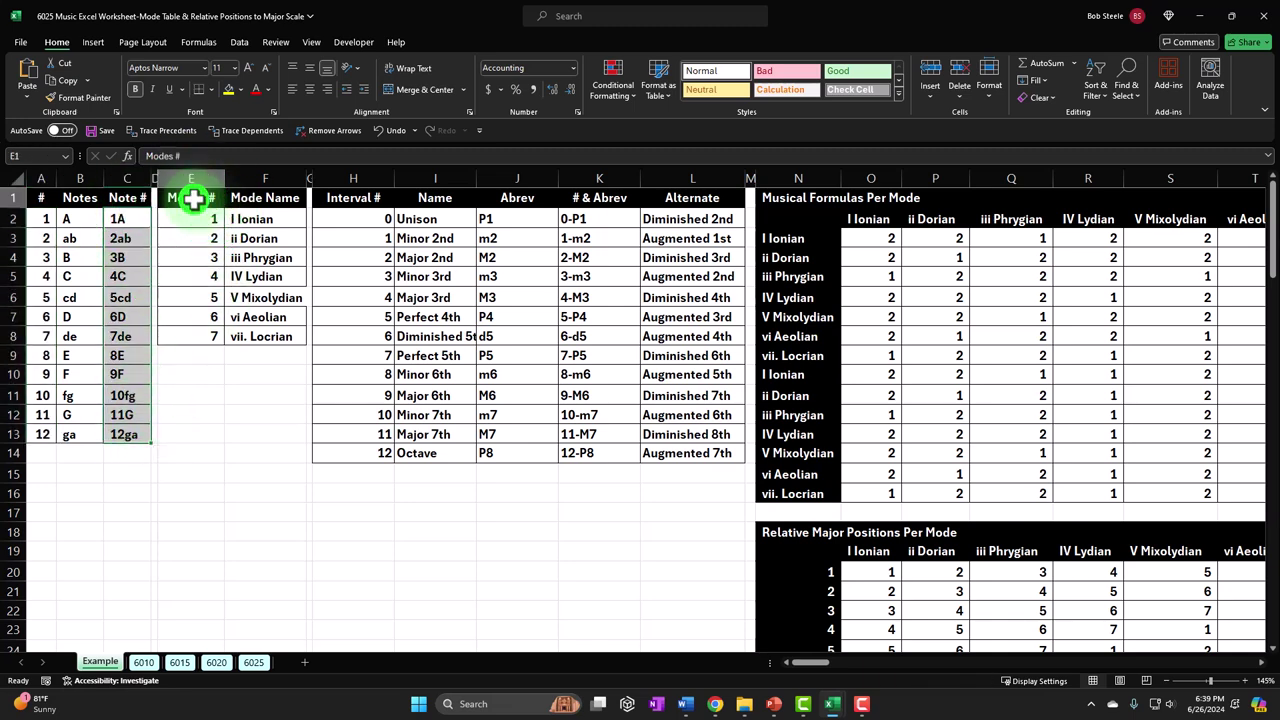
{"action": "left_click_drag", "start_coordinate": [189, 197], "coordinate": [266, 337]}
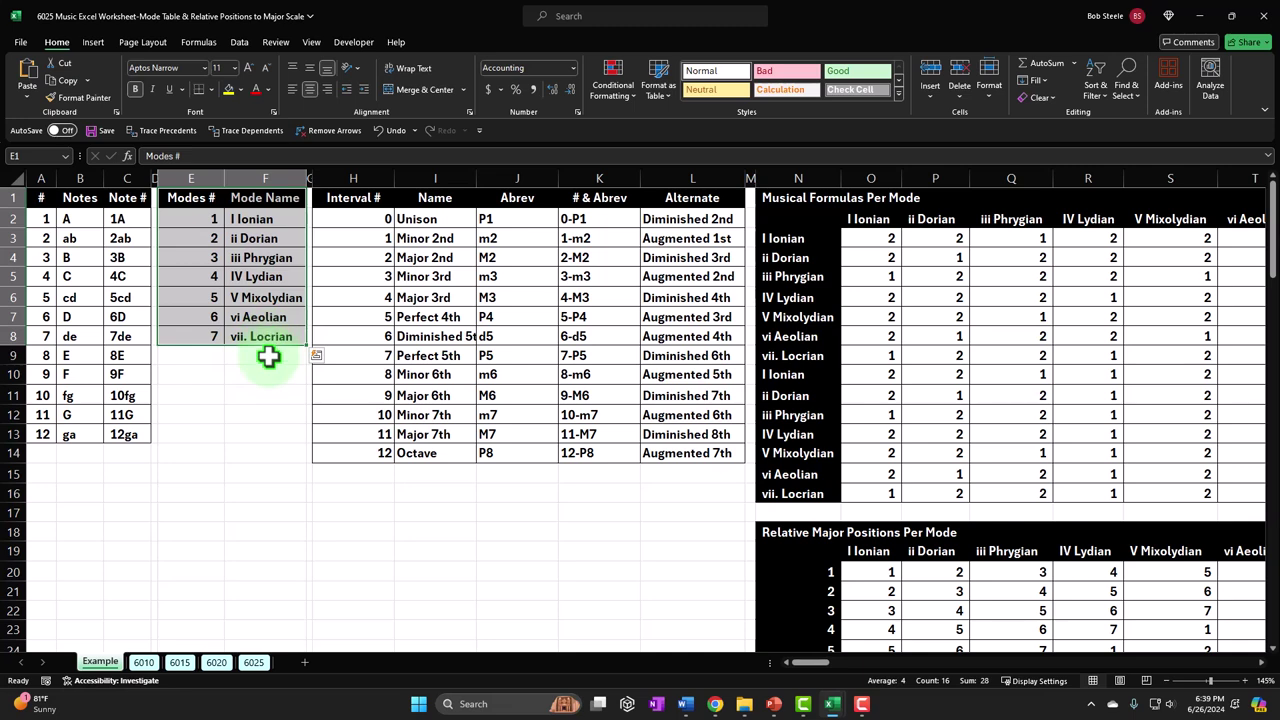
{"action": "left_click", "coordinate": [206, 217]}
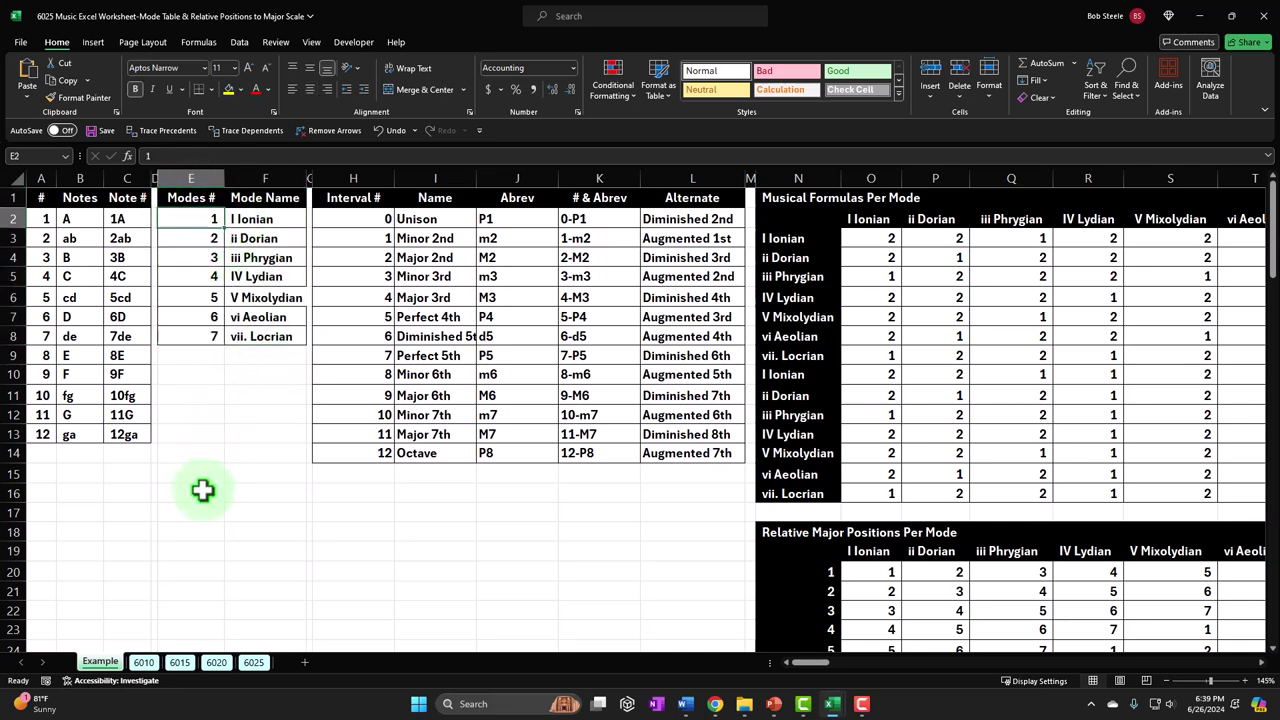
{"action": "key", "text": "Down"}
{"action": "key", "text": "Down"}
{"action": "key", "text": "Down"}
{"action": "key", "text": "Down"}
{"action": "key", "text": "Down"}
{"action": "key", "text": "Down"}
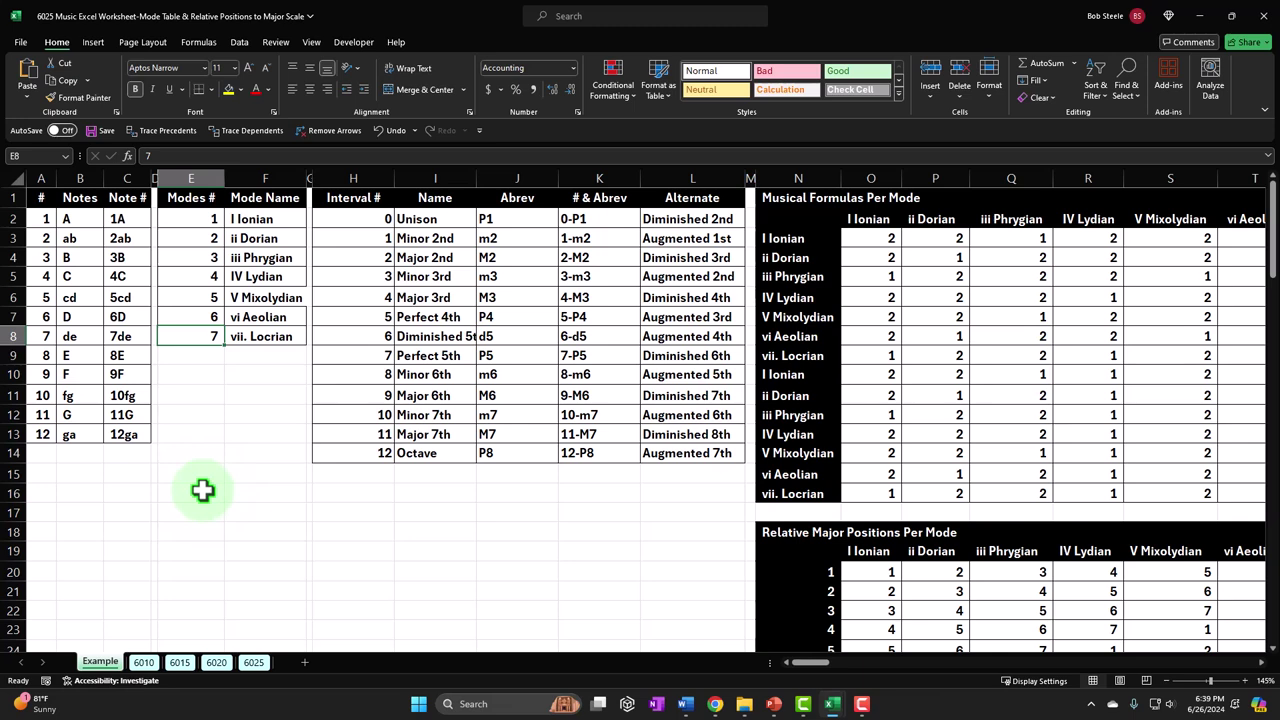
{"action": "key", "text": "Up"}
{"action": "key", "text": "Up"}
{"action": "key", "text": "Up"}
{"action": "key", "text": "Up"}
{"action": "key", "text": "Up"}
{"action": "key", "text": "Up"}
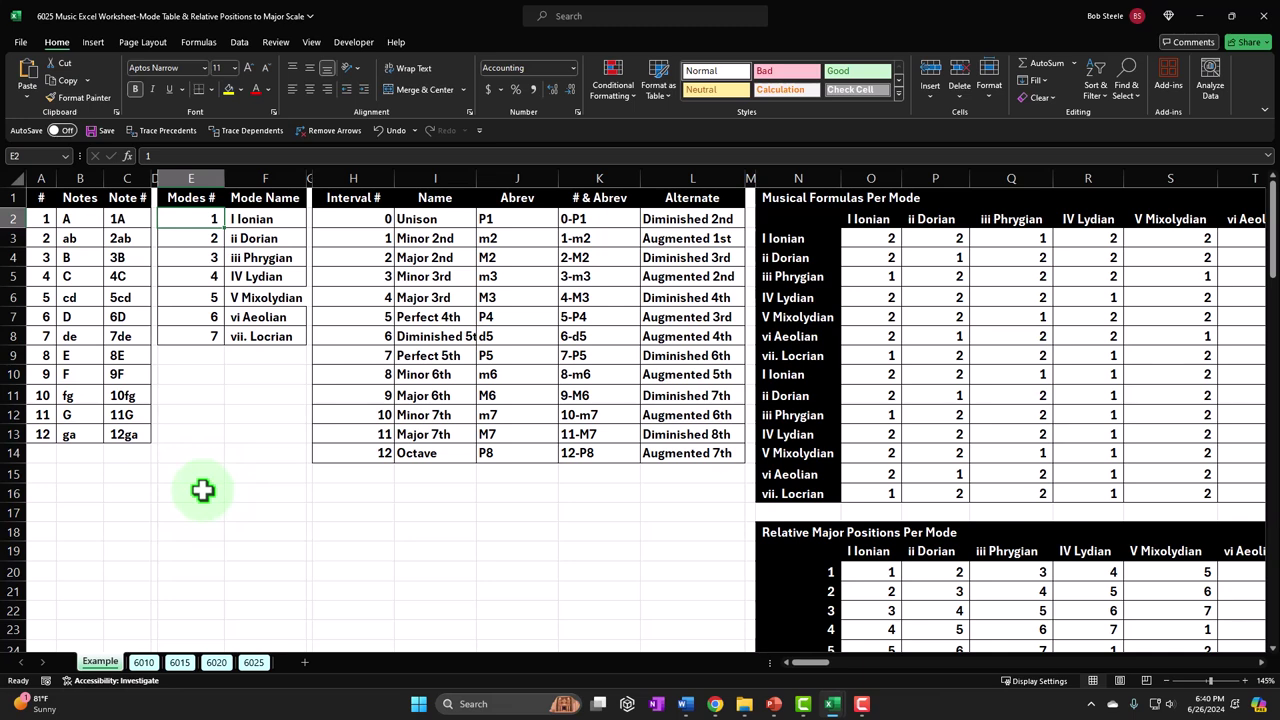
{"action": "key", "text": "Down"}
{"action": "key", "text": "Down"}
{"action": "key", "text": "Down"}
{"action": "key", "text": "Down"}
{"action": "key", "text": "Down"}
{"action": "key", "text": "Down"}
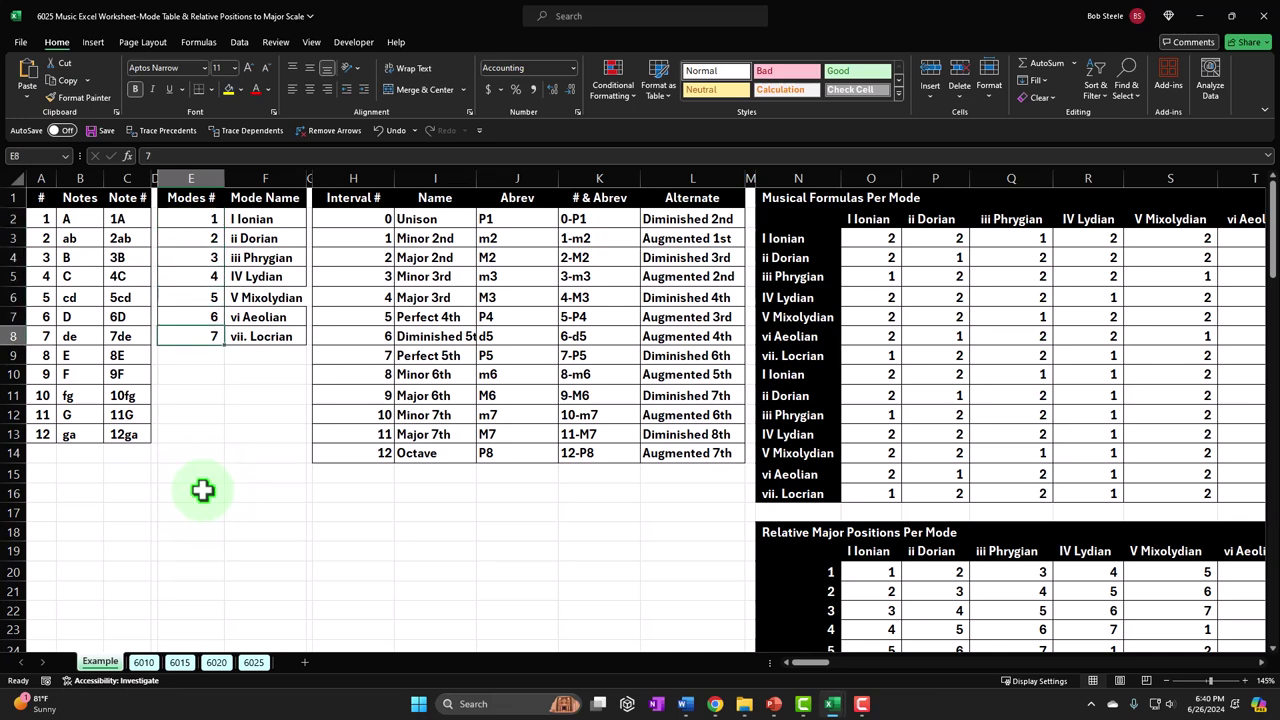
{"action": "key", "text": "Up"}
{"action": "key", "text": "Up"}
{"action": "key", "text": "Up"}
{"action": "key", "text": "Up"}
{"action": "key", "text": "Up"}
{"action": "key", "text": "Up"}
{"action": "key", "text": "Right"}
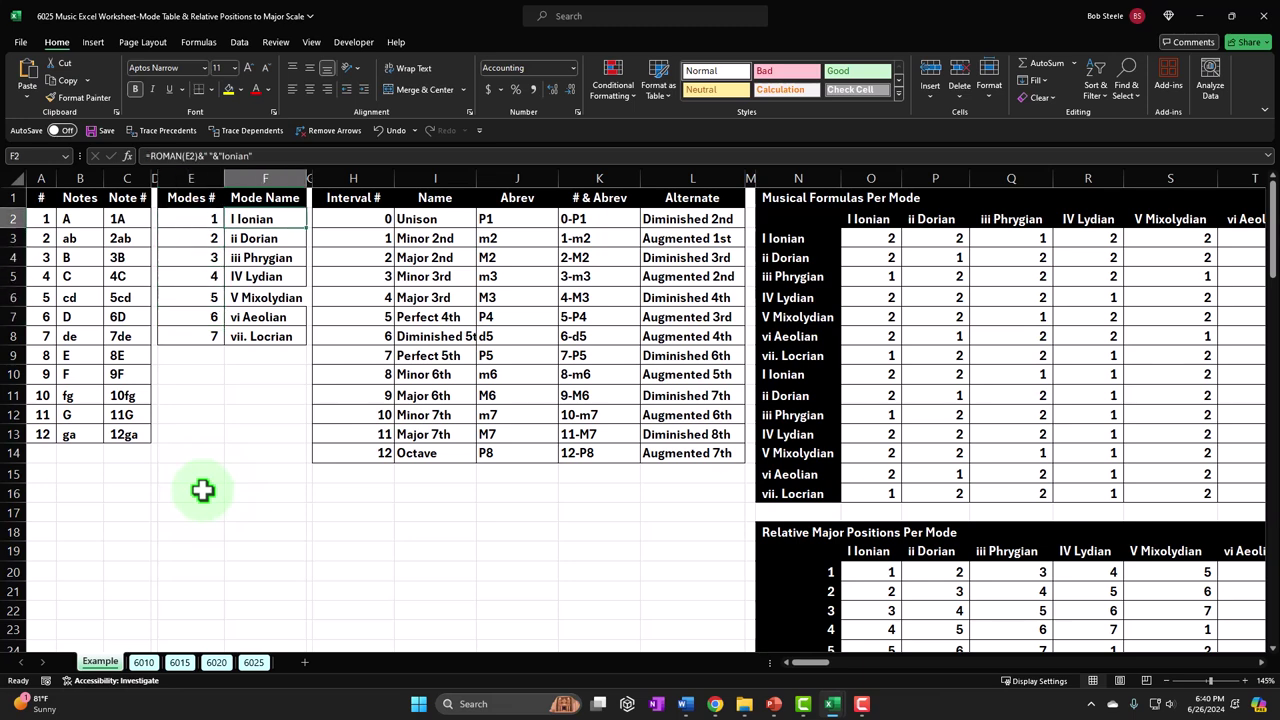
{"action": "key", "text": "Down"}
{"action": "key", "text": "Down"}
{"action": "key", "text": "Down"}
{"action": "key", "text": "Down"}
{"action": "key", "text": "Down"}
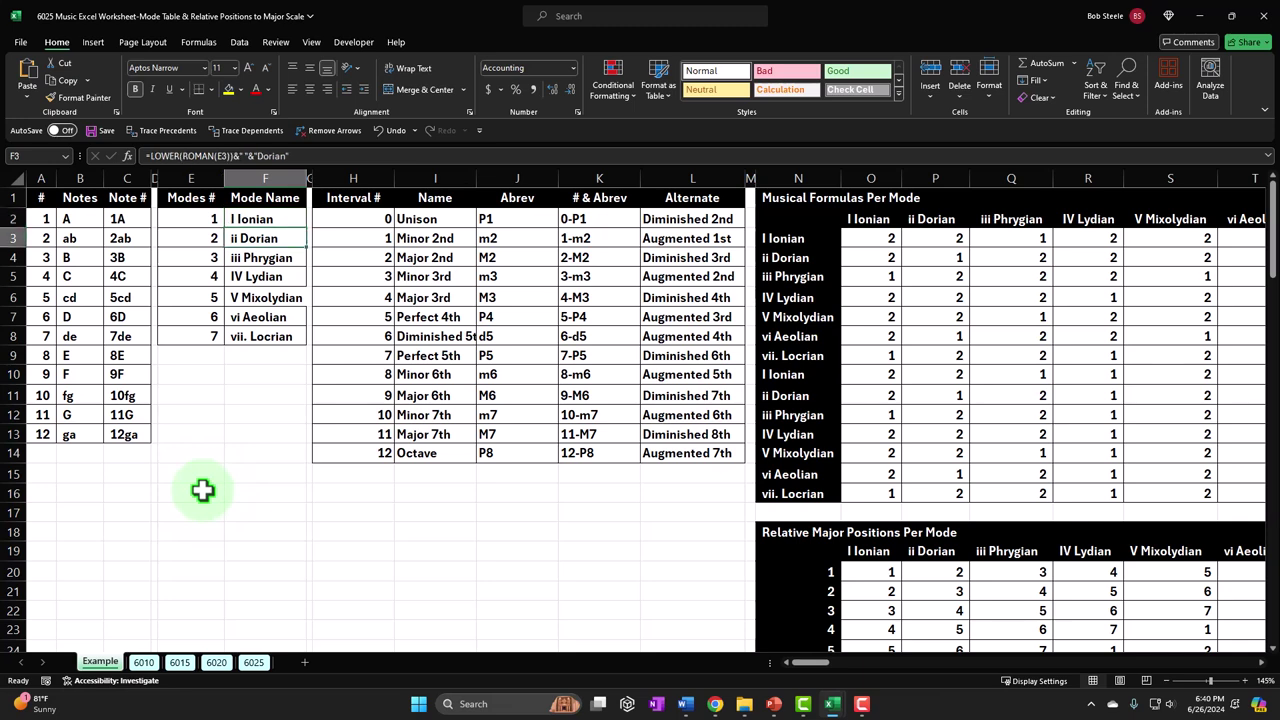
{"action": "key", "text": "Down"}
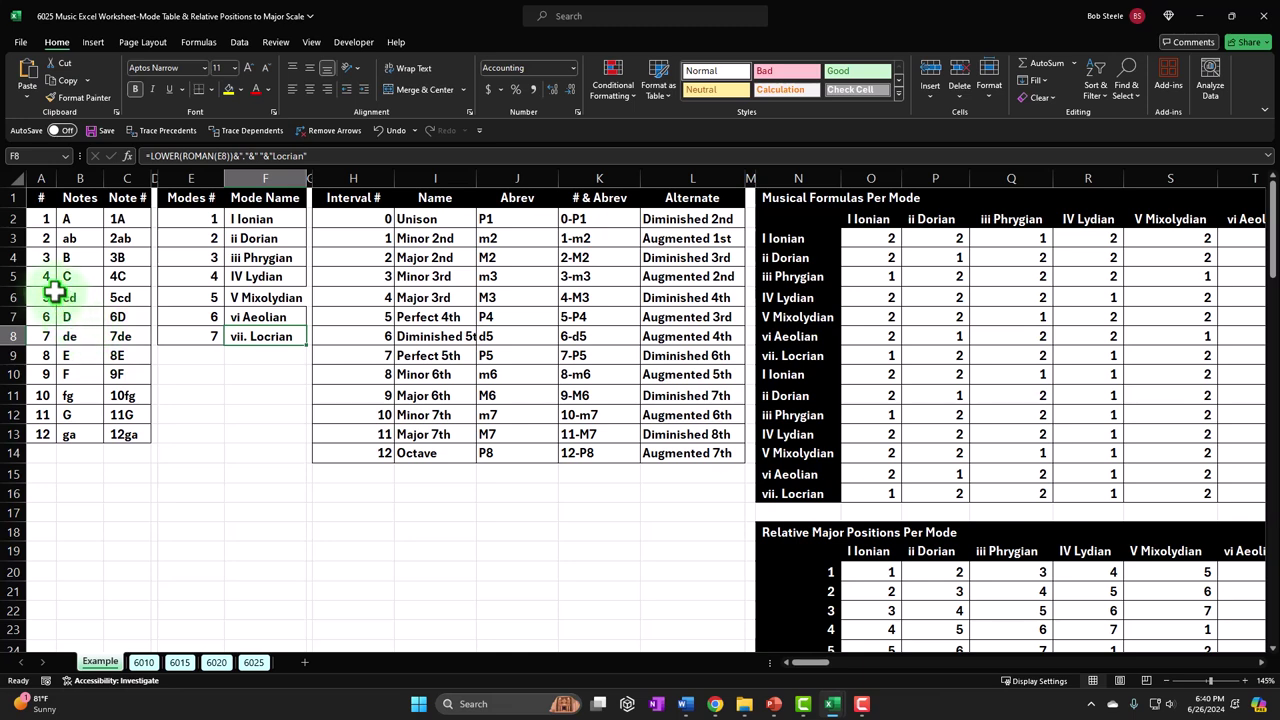
{"action": "left_click_drag", "start_coordinate": [30, 218], "coordinate": [25, 436]}
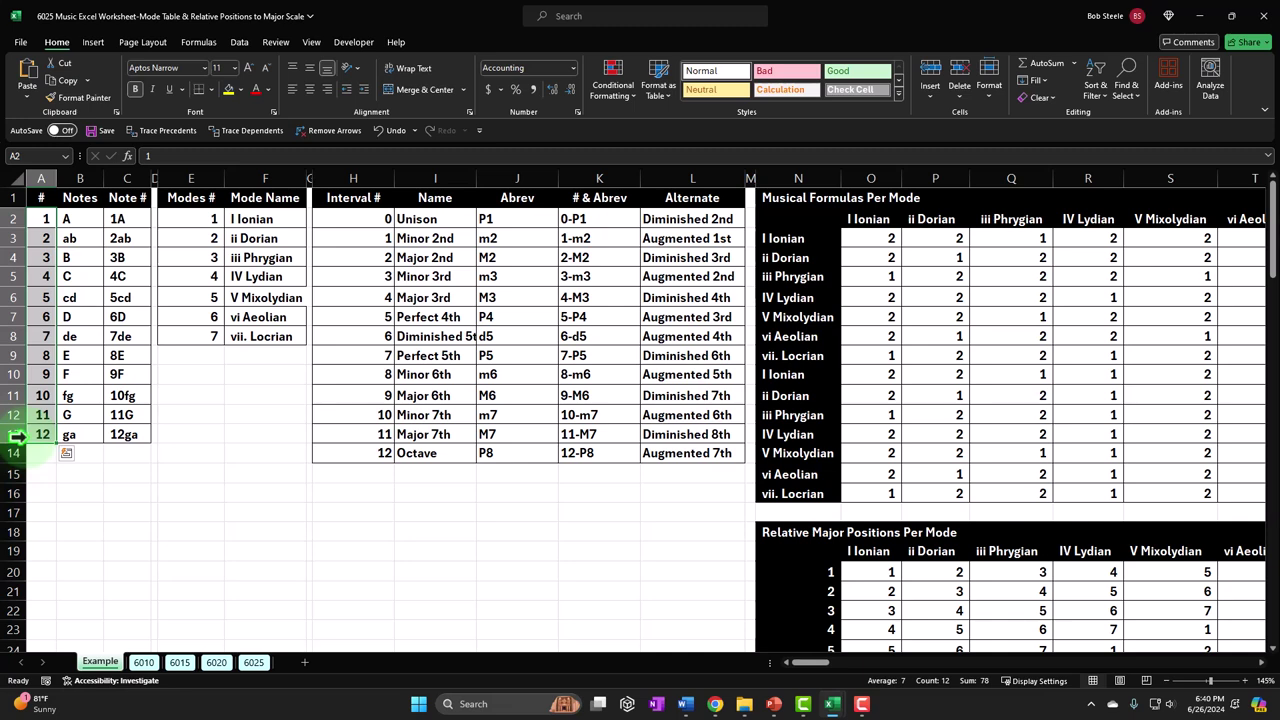
{"action": "left_click_drag", "start_coordinate": [180, 218], "coordinate": [191, 331]}
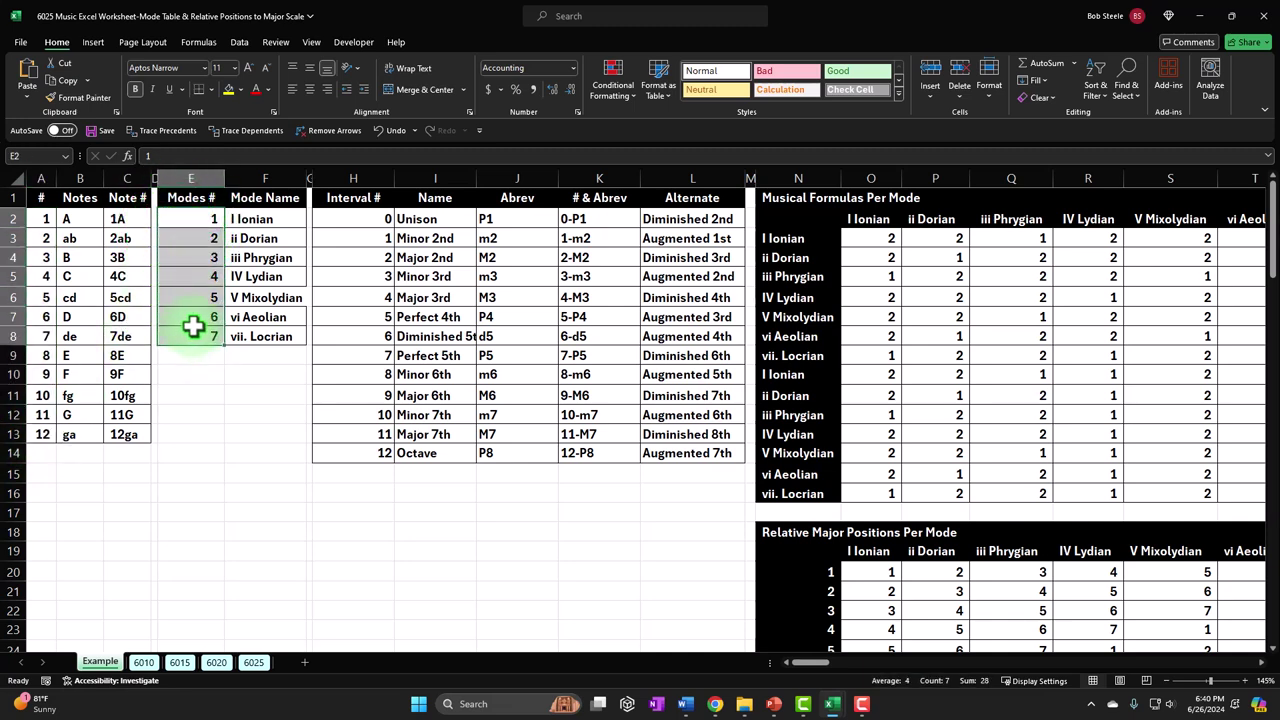
{"action": "left_click", "coordinate": [288, 254]}
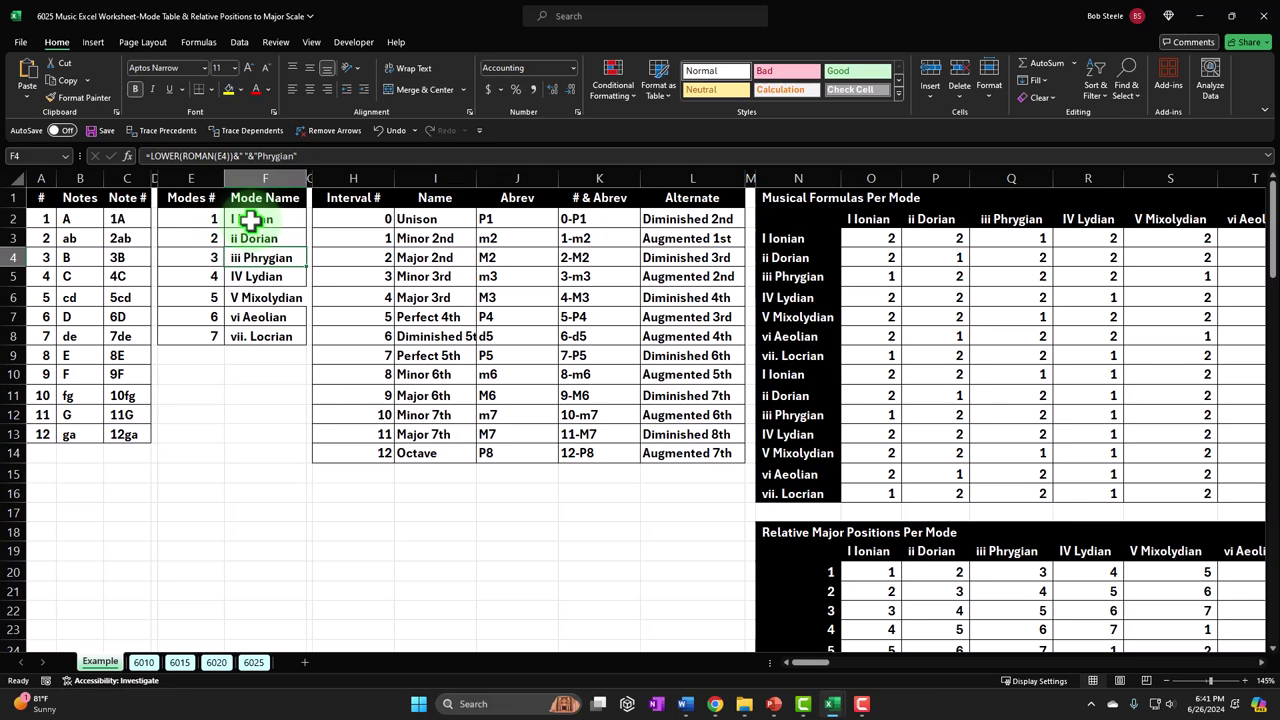
{"action": "left_click", "coordinate": [282, 347]}
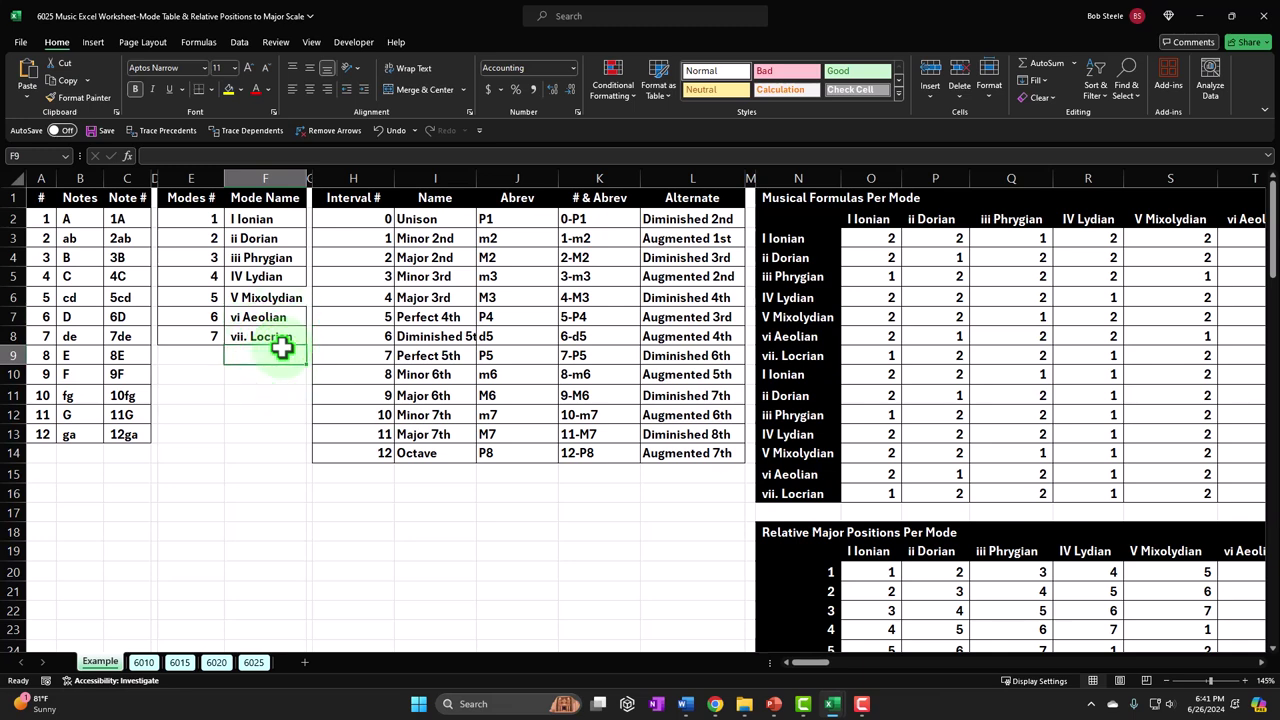
{"action": "left_click_drag", "start_coordinate": [191, 218], "coordinate": [272, 338]}
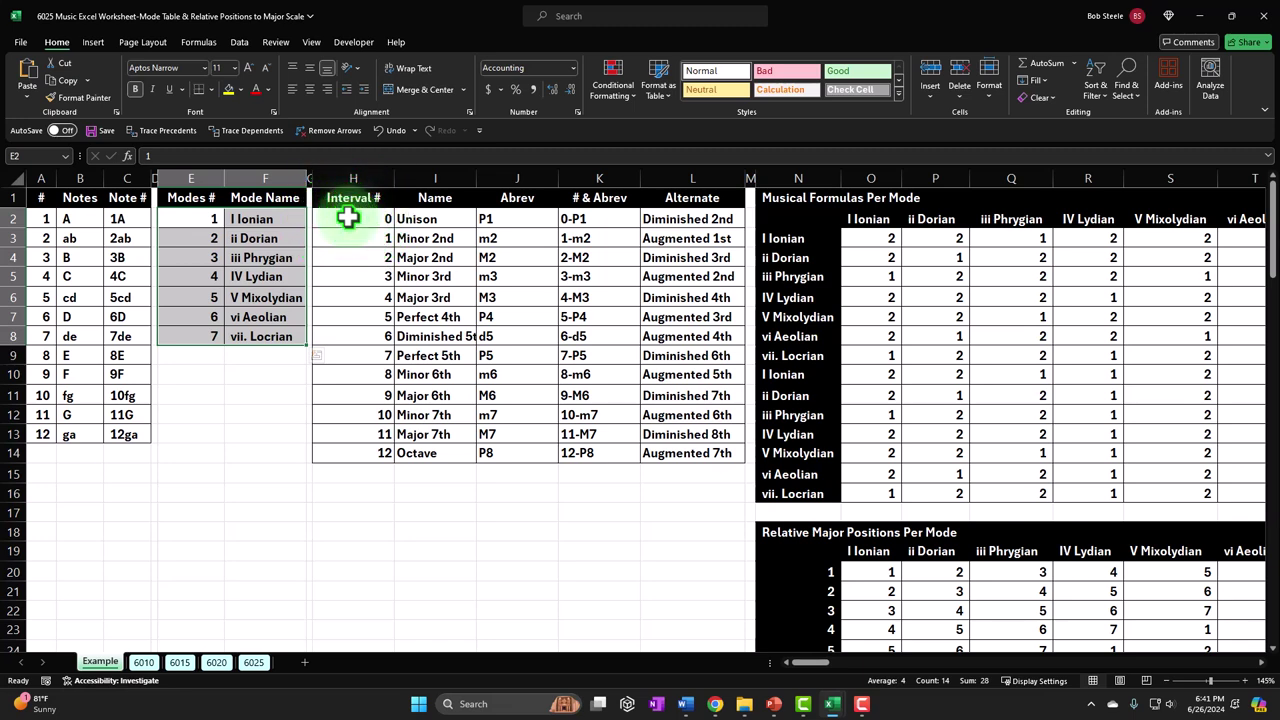
Highlight the interval numbers in column H, starting with 0 and 1.
{"action": "left_click_drag", "start_coordinate": [348, 218], "coordinate": [372, 450]}
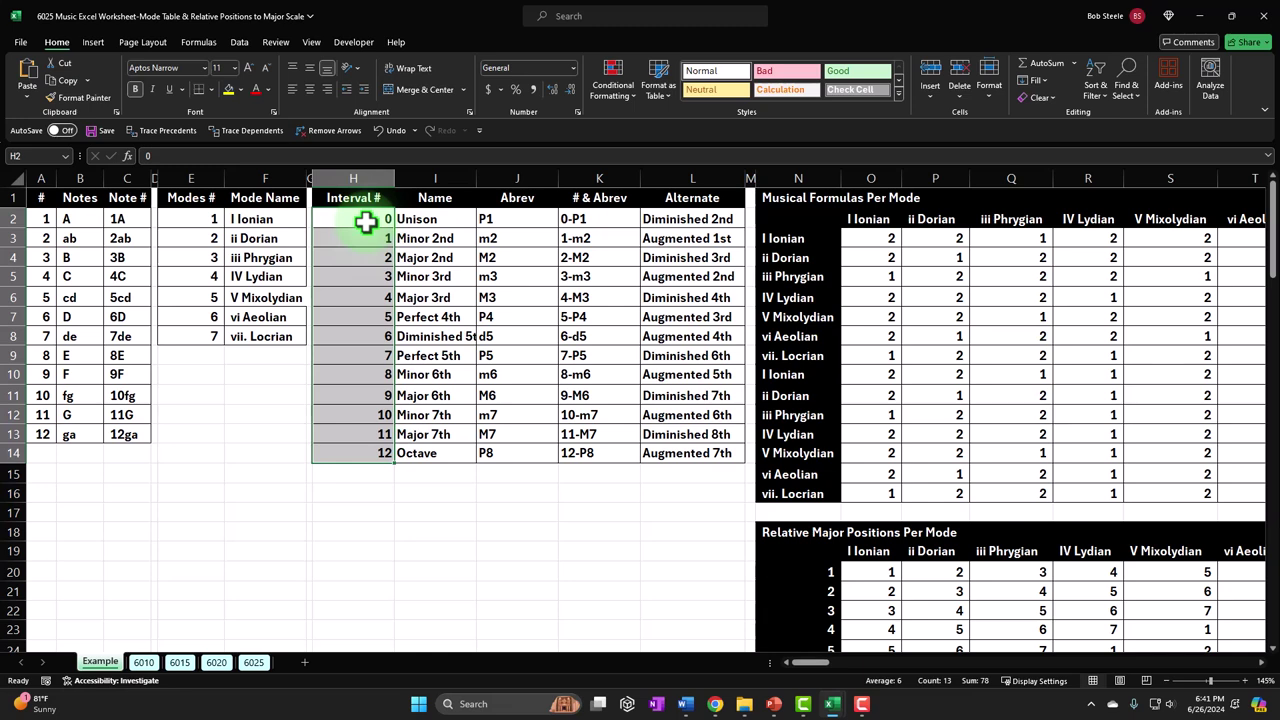
{"action": "left_click_drag", "start_coordinate": [366, 222], "coordinate": [366, 236]}
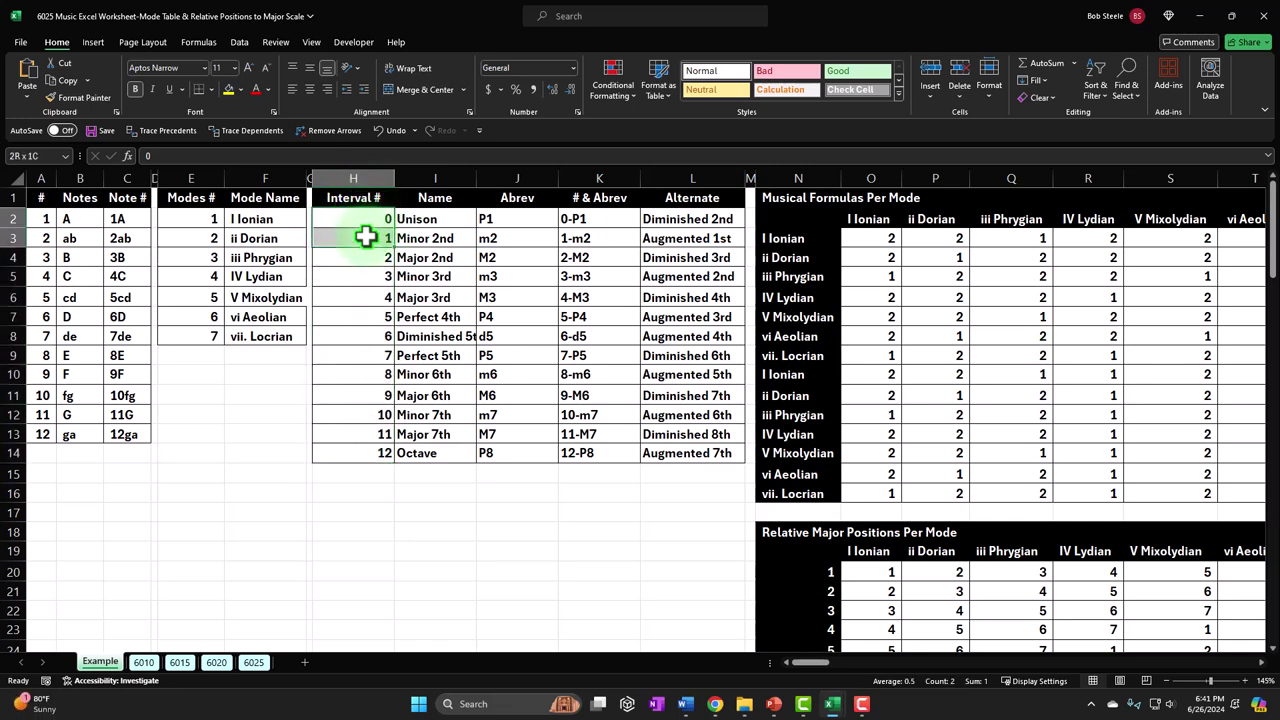
{"action": "left_click_drag", "start_coordinate": [366, 236], "coordinate": [366, 236]}
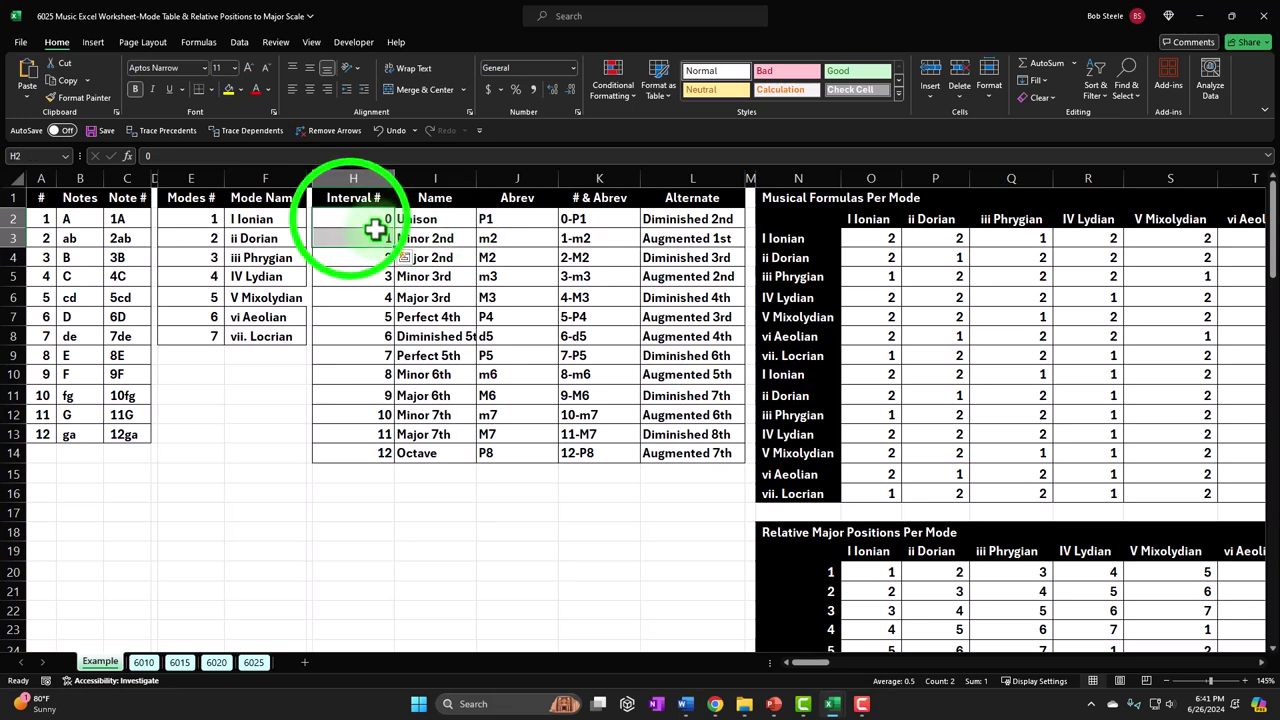
{"action": "left_click_drag", "start_coordinate": [346, 220], "coordinate": [363, 277]}
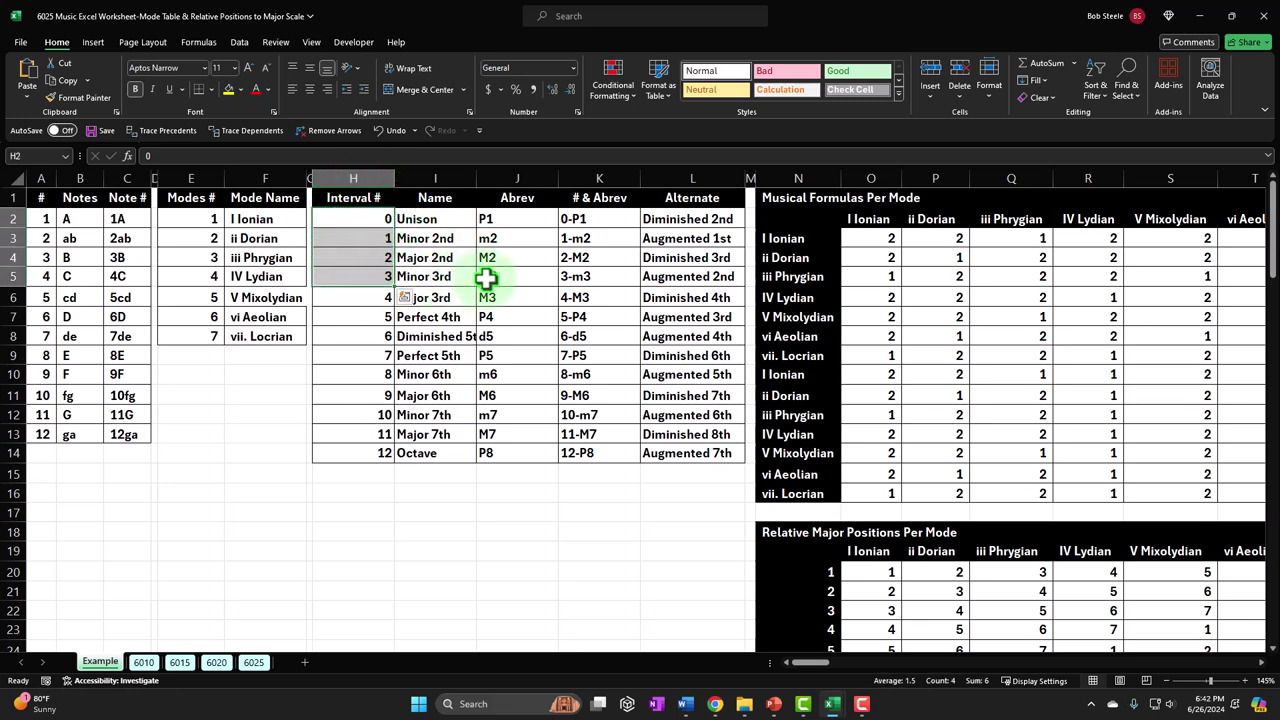
{"action": "left_click_drag", "start_coordinate": [358, 224], "coordinate": [354, 291]}
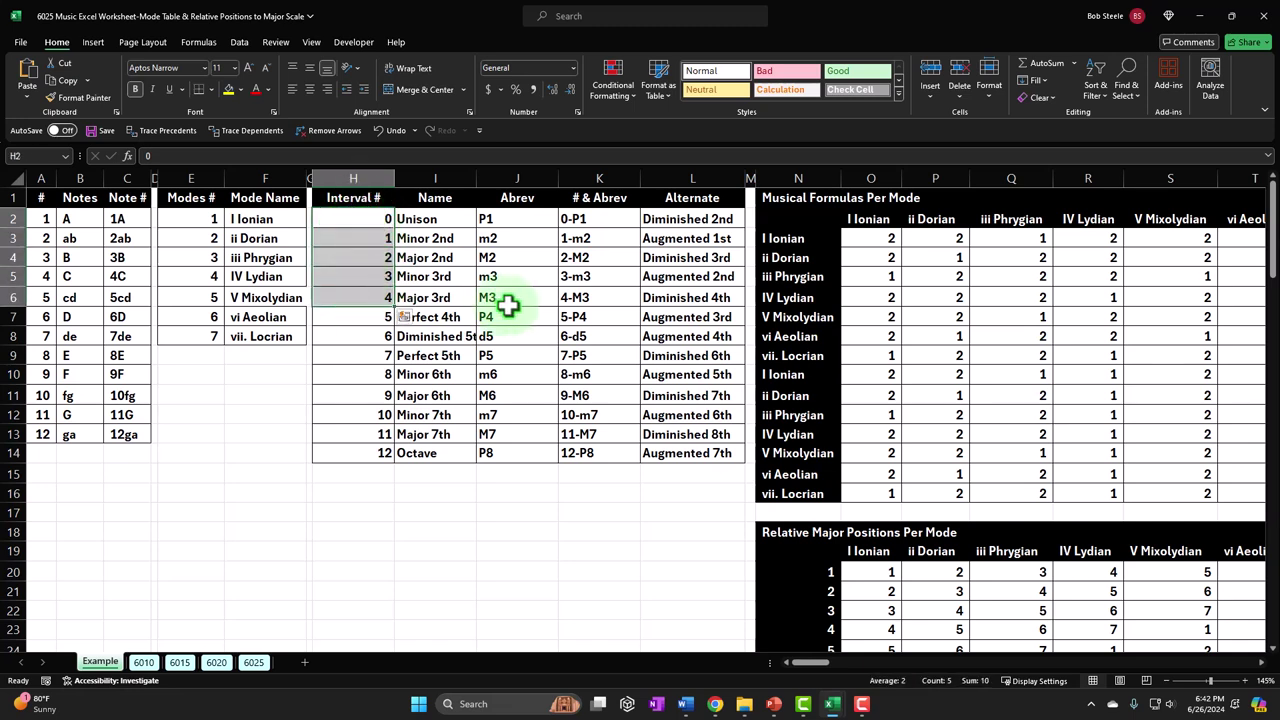
Inspect K6's formula =H6&"-"&J6 giving 4-M3, then move right along row 6.
{"action": "left_click", "coordinate": [509, 300]}
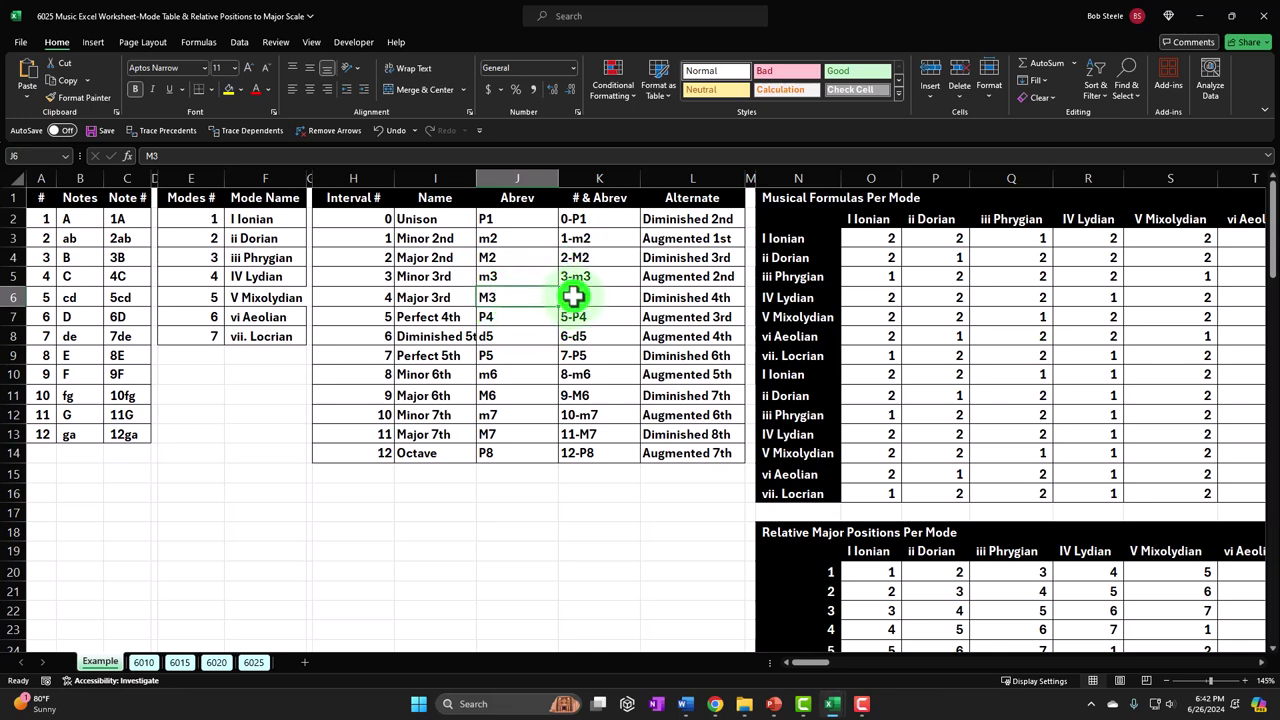
{"action": "left_click", "coordinate": [572, 297]}
{"action": "double_click", "coordinate": [566, 298]}
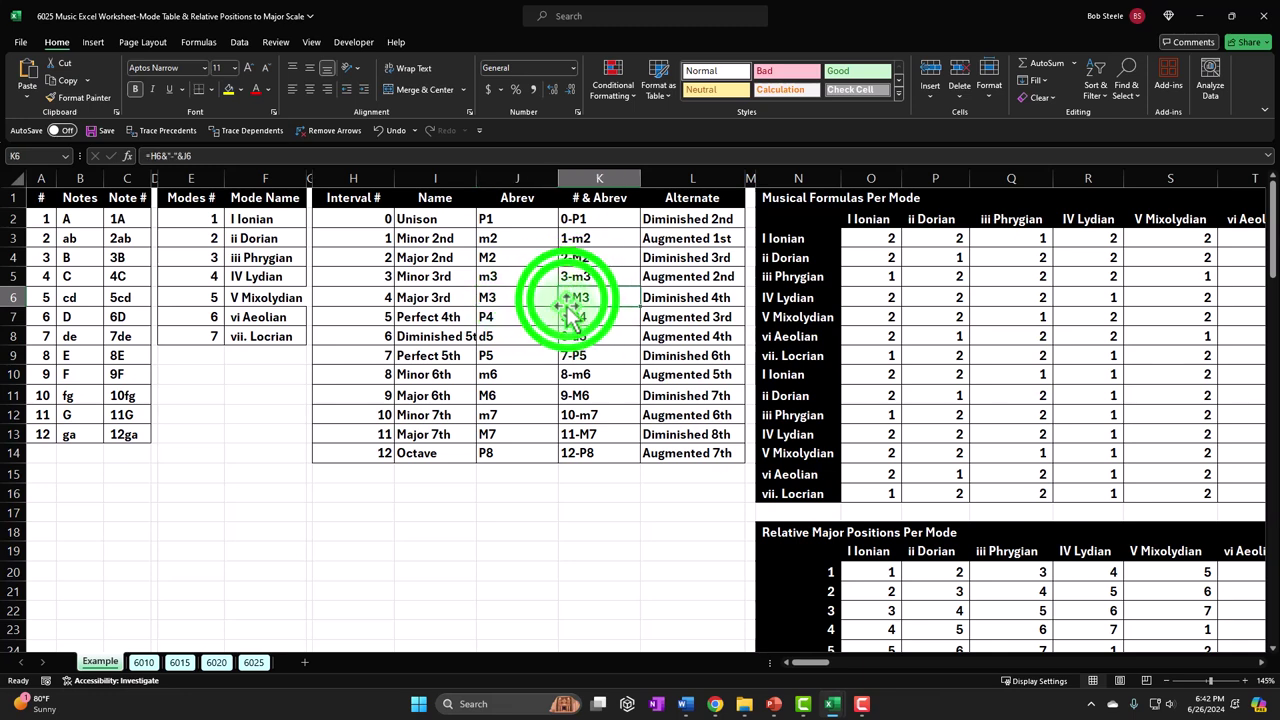
{"action": "key", "text": "Return"}
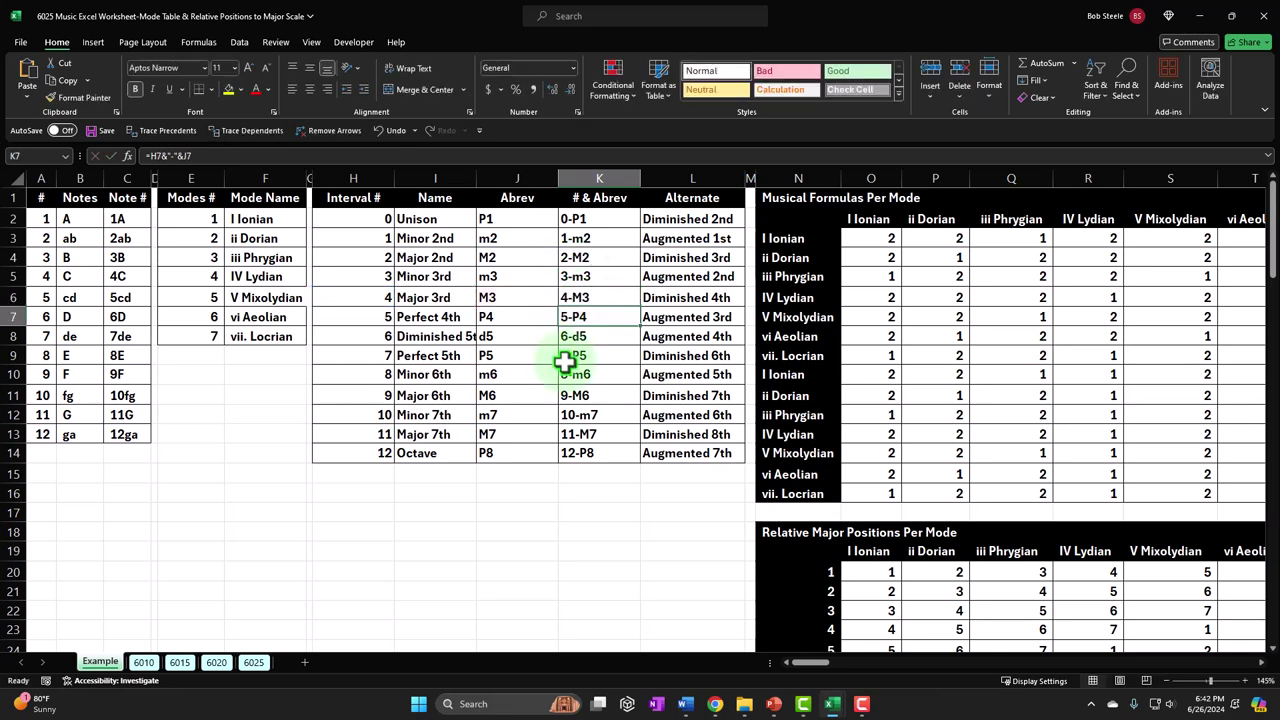
{"action": "left_click", "coordinate": [599, 297]}
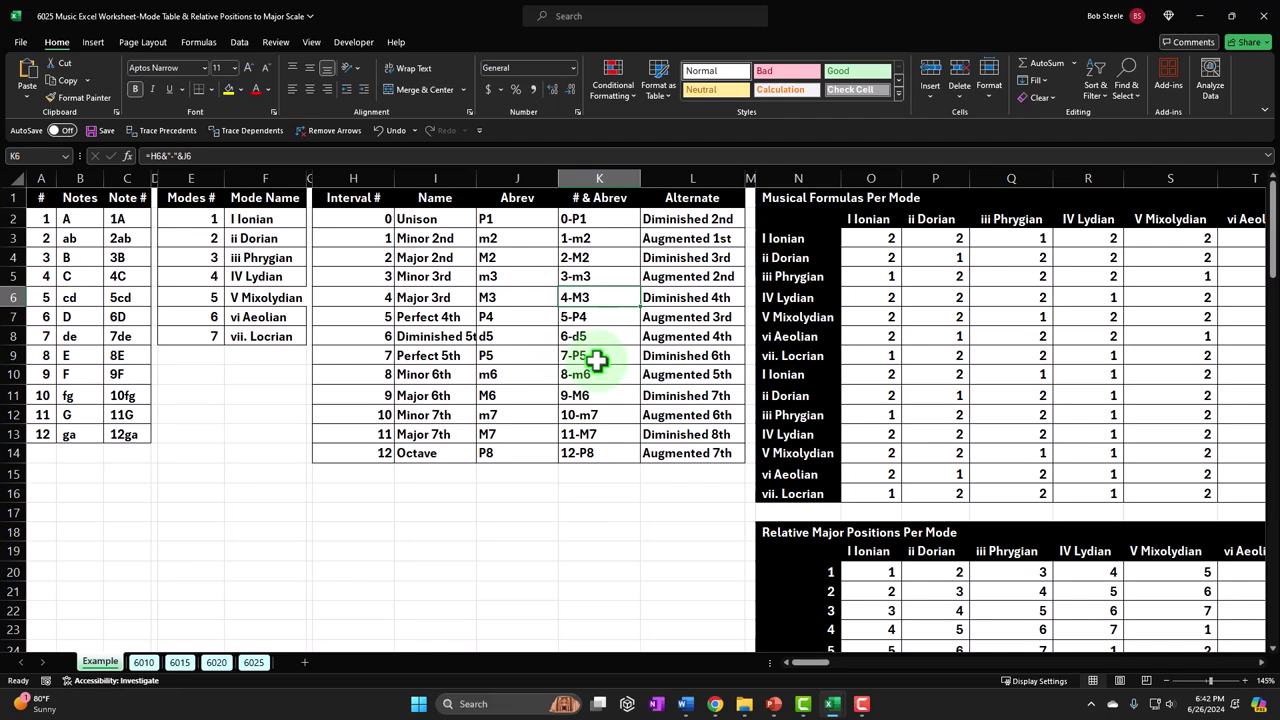
{"action": "key", "text": "Right"}
{"action": "key", "text": "Right"}
{"action": "key", "text": "Right"}
{"action": "key", "text": "Right"}
{"action": "key", "text": "Right"}
{"action": "key", "text": "Right"}
{"action": "key", "text": "Right"}
{"action": "key", "text": "Right"}
{"action": "key", "text": "Right"}
{"action": "key", "text": "Right"}
{"action": "key", "text": "Right"}
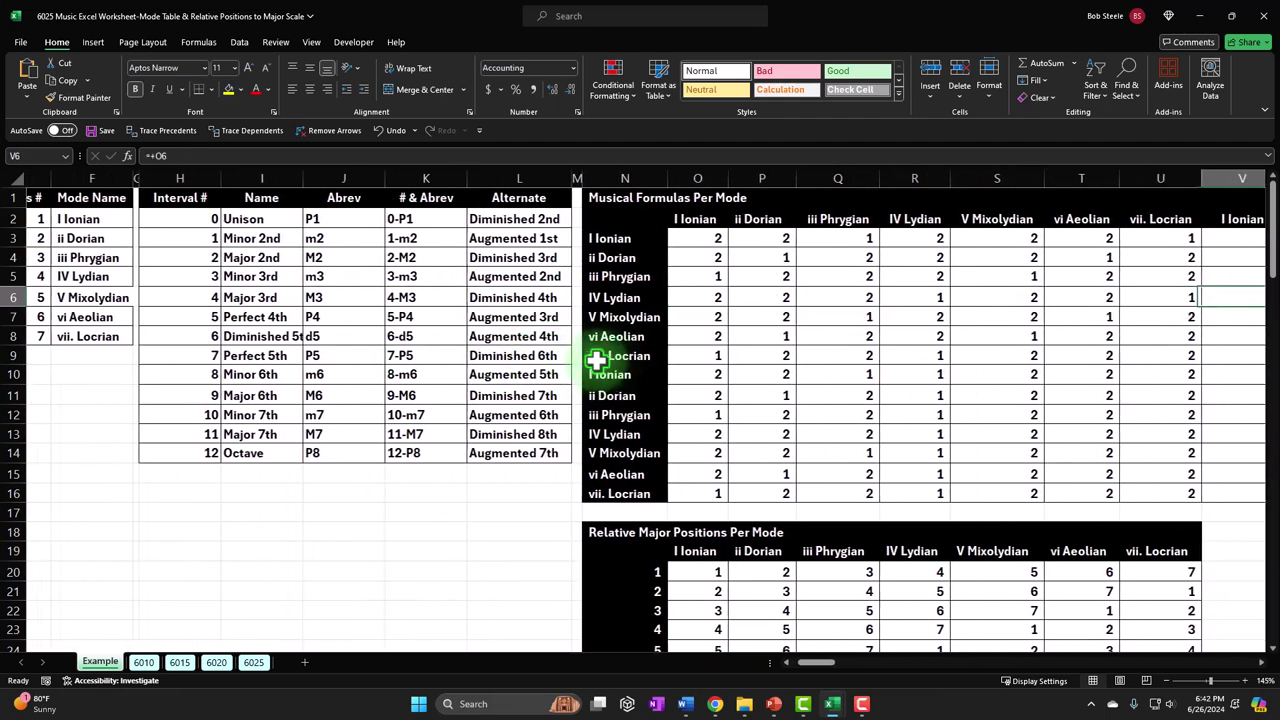
{"action": "key", "text": "Right"}
{"action": "key", "text": "Right"}
{"action": "key", "text": "Right"}
{"action": "key", "text": "Right"}
{"action": "key", "text": "Right"}
{"action": "key", "text": "Right"}
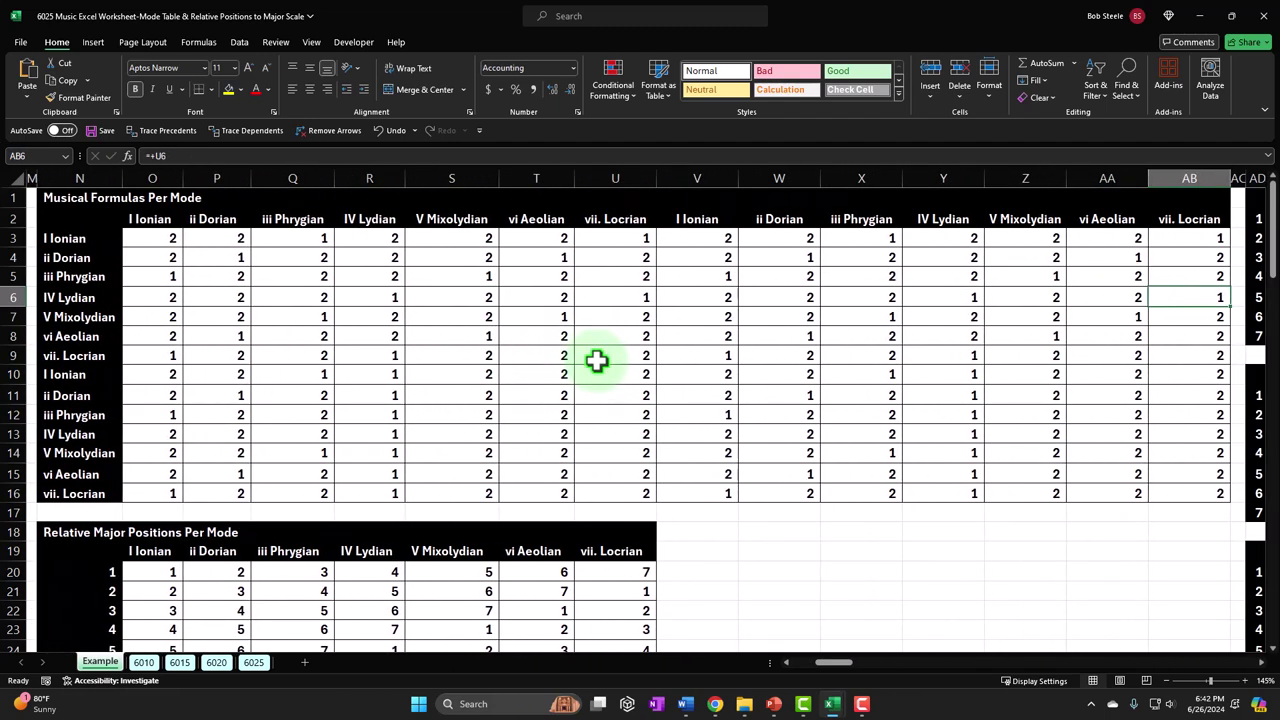
{"action": "left_click", "coordinate": [160, 238]}
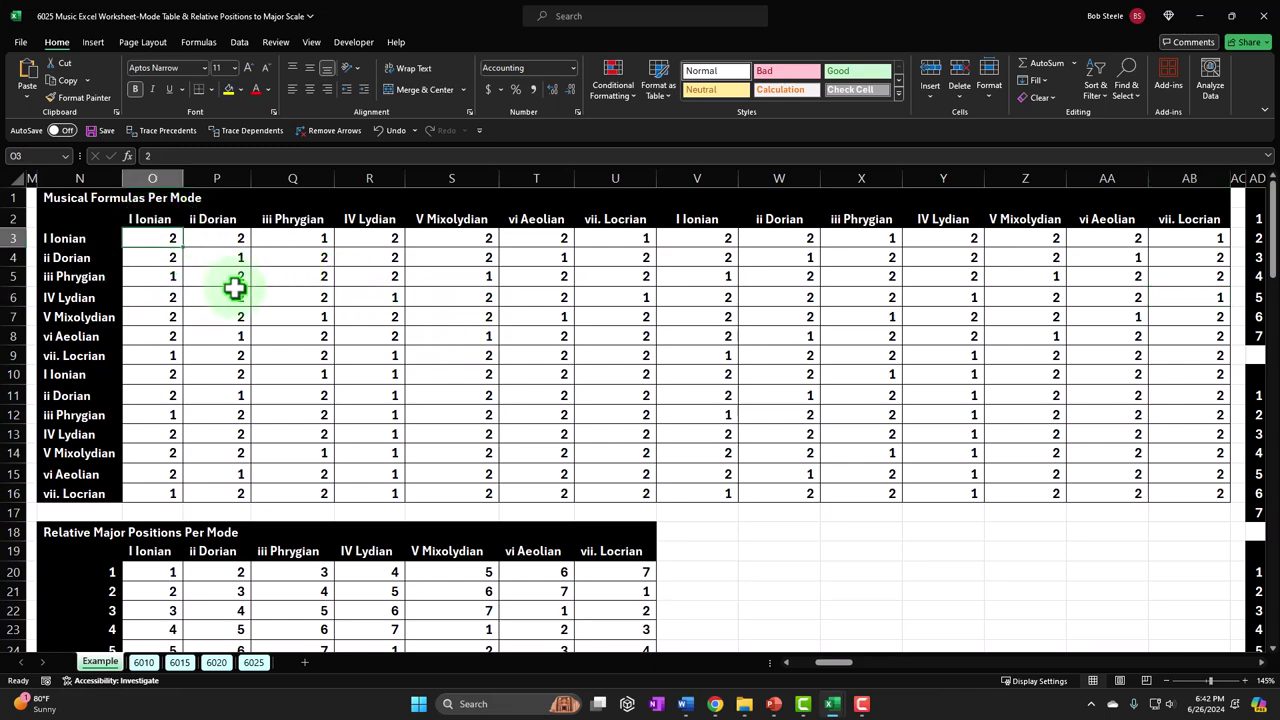
{"action": "key", "text": "Home"}
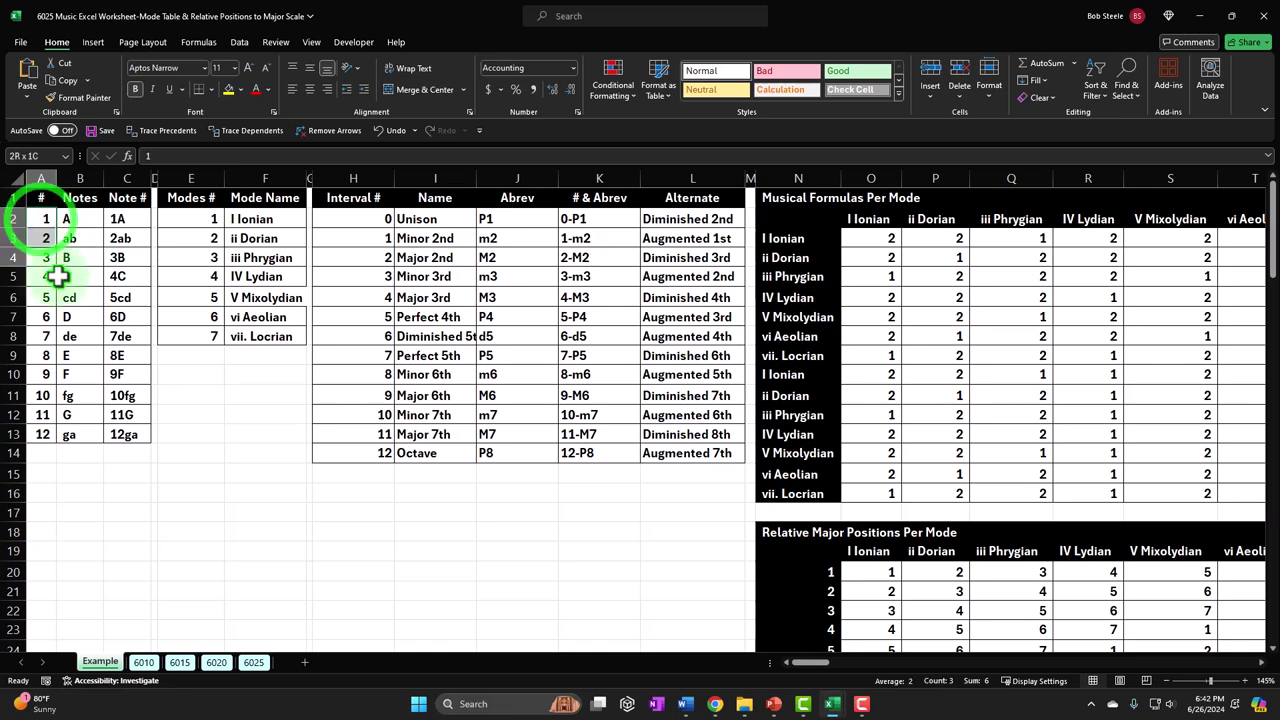
{"action": "left_click_drag", "start_coordinate": [35, 218], "coordinate": [120, 430]}
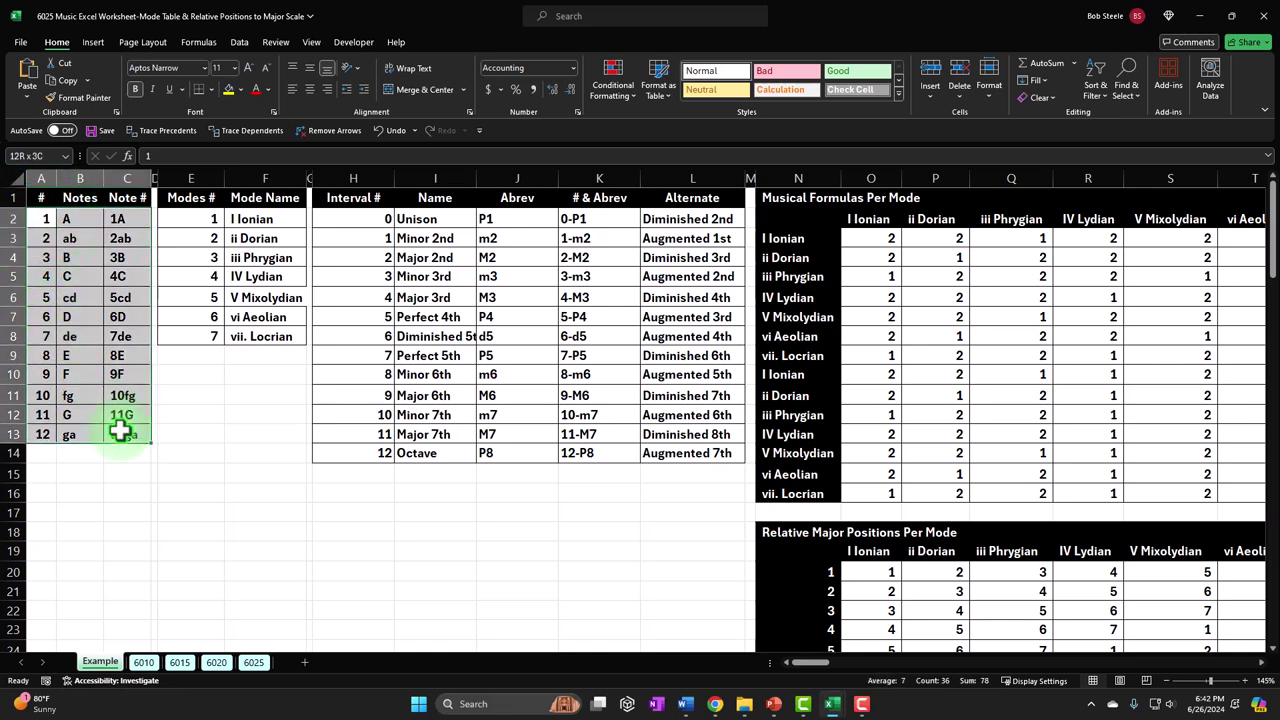
{"action": "left_click", "coordinate": [857, 238]}
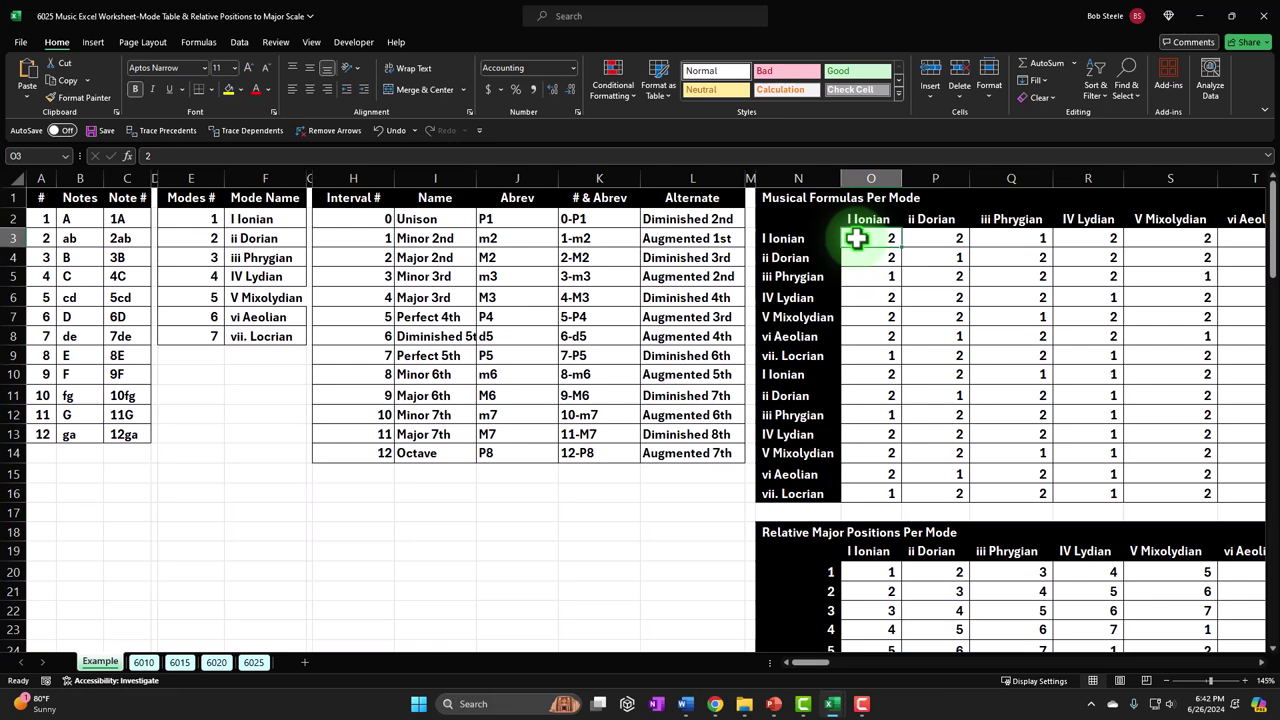
{"action": "key", "text": "Right"}
{"action": "key", "text": "Right"}
{"action": "key", "text": "Right"}
{"action": "key", "text": "Right"}
{"action": "key", "text": "Right"}
{"action": "key", "text": "Right"}
{"action": "key", "text": "Right"}
{"action": "key", "text": "Right"}
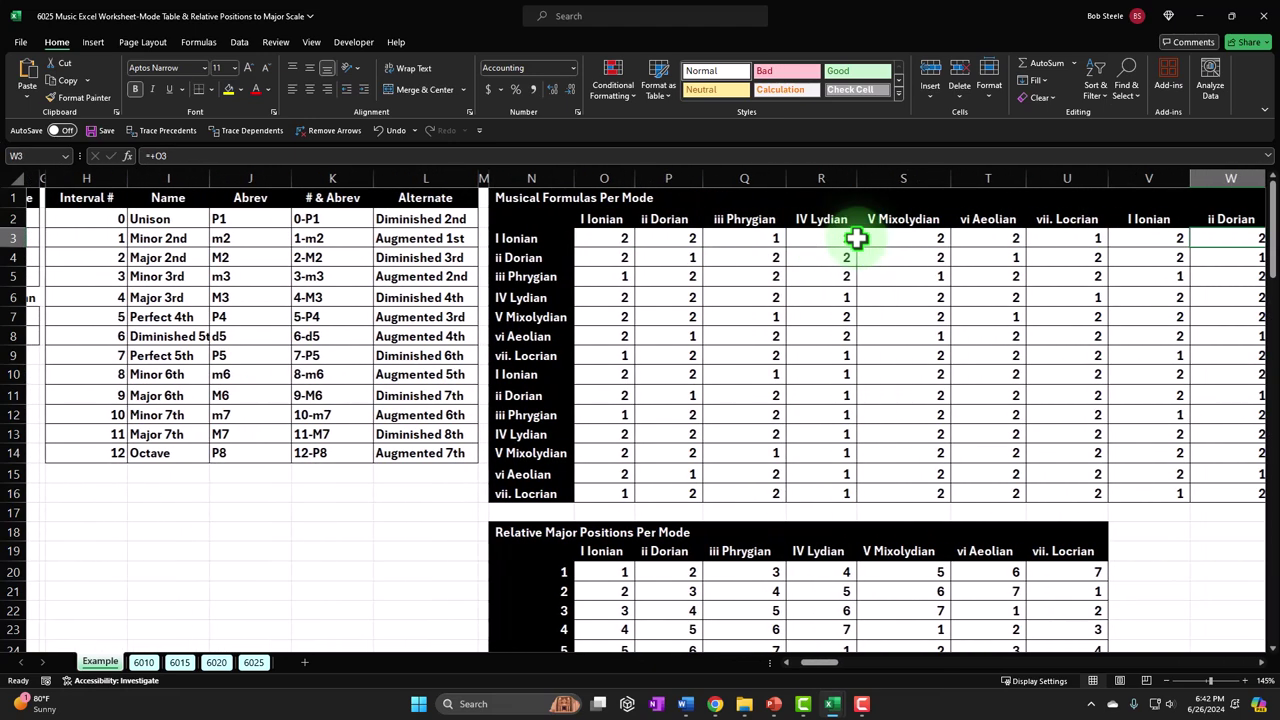
{"action": "key", "text": "Right"}
{"action": "key", "text": "Right"}
{"action": "key", "text": "Right"}
{"action": "key", "text": "Right"}
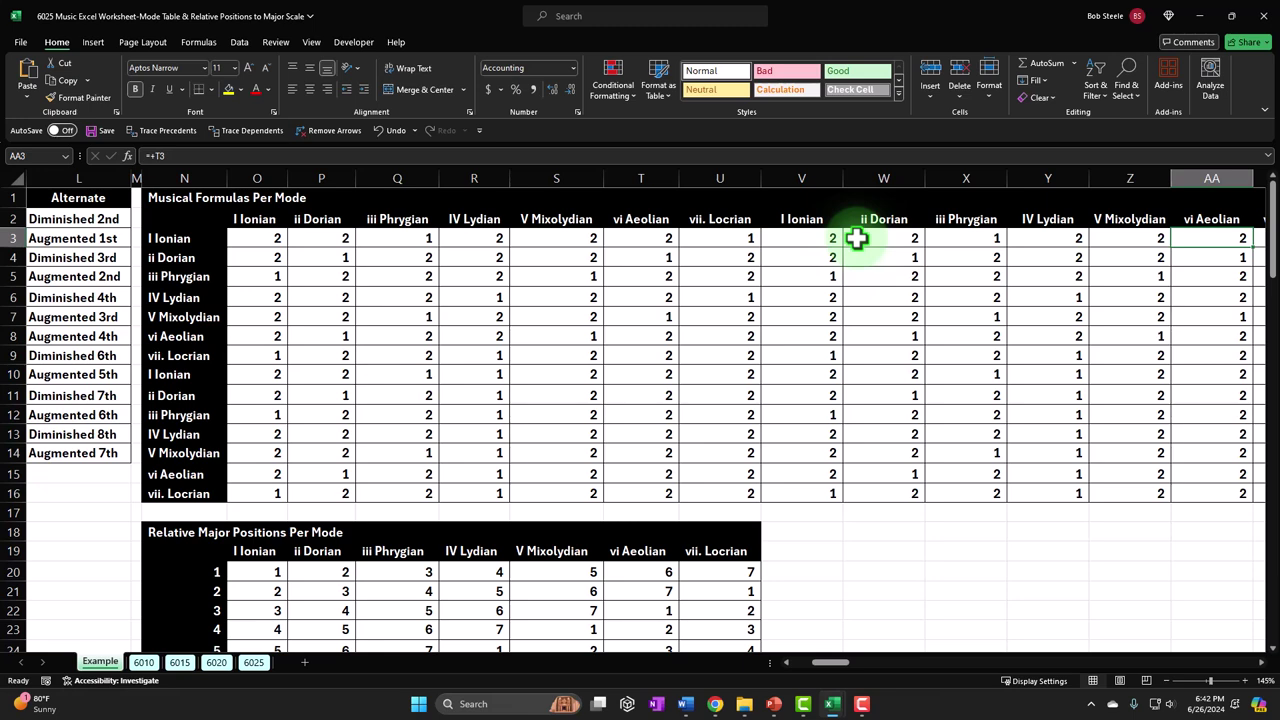
{"action": "left_click", "coordinate": [275, 238]}
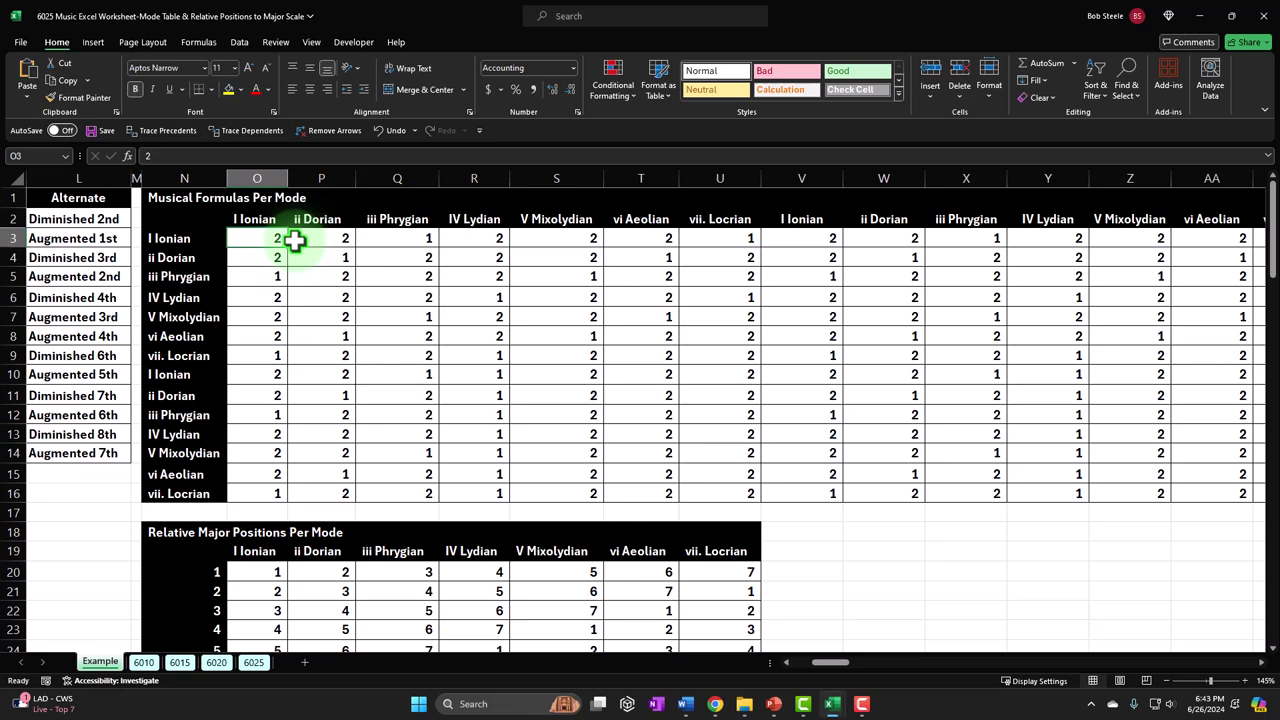
{"action": "key", "text": "Down"}
{"action": "key", "text": "Down"}
{"action": "key", "text": "Down"}
{"action": "key", "text": "Down"}
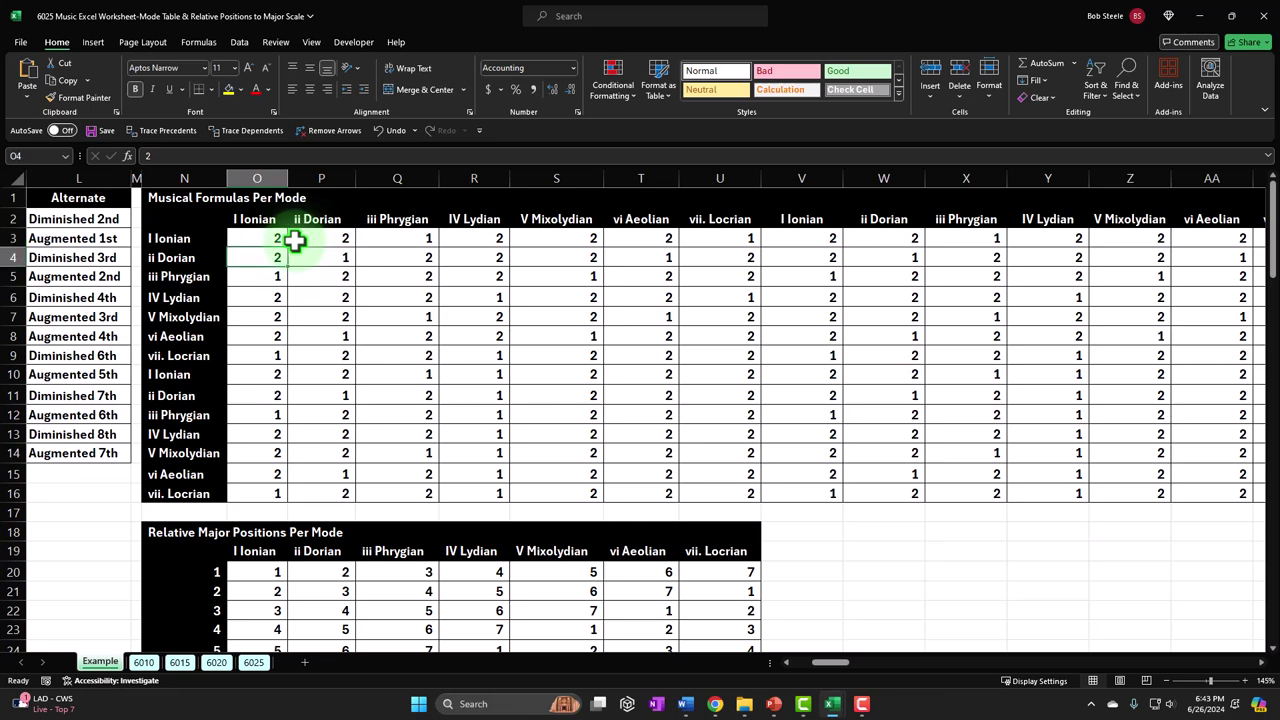
{"action": "key", "text": "Down"}
{"action": "key", "text": "Down"}
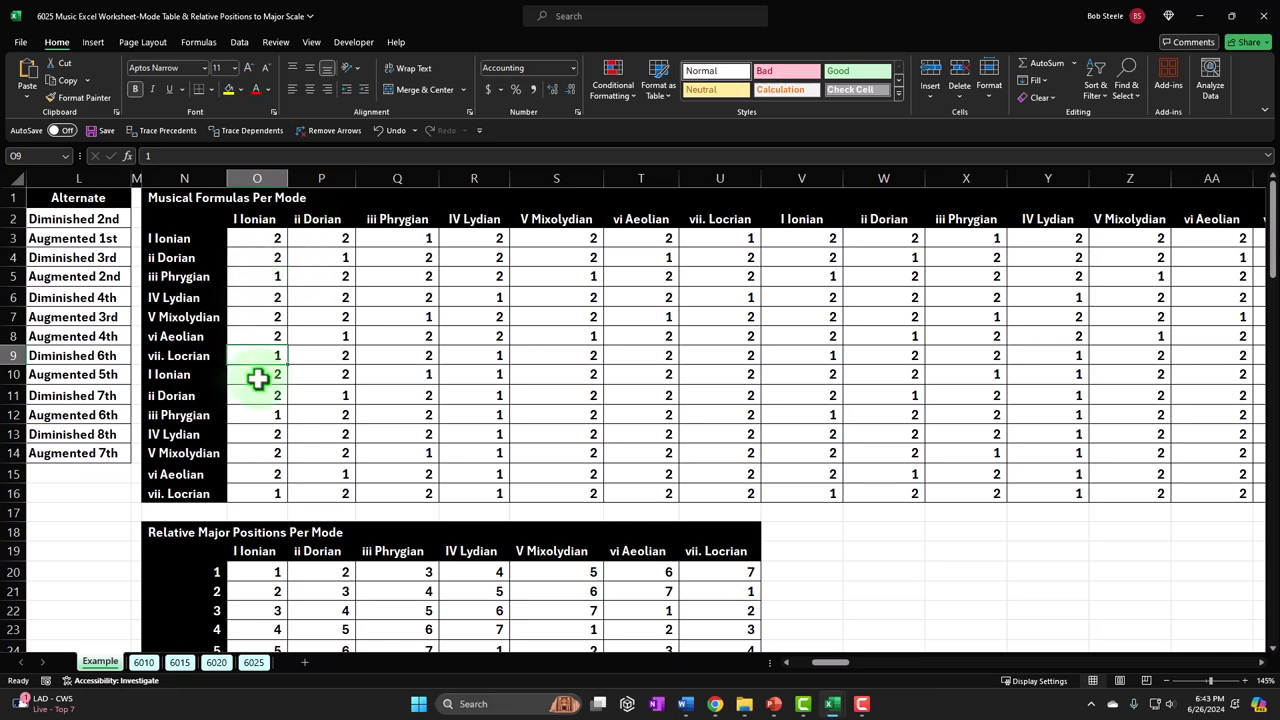
{"action": "key", "text": "Down"}
{"action": "key", "text": "Down"}
{"action": "key", "text": "Down"}
{"action": "key", "text": "Down"}
{"action": "key", "text": "Down"}
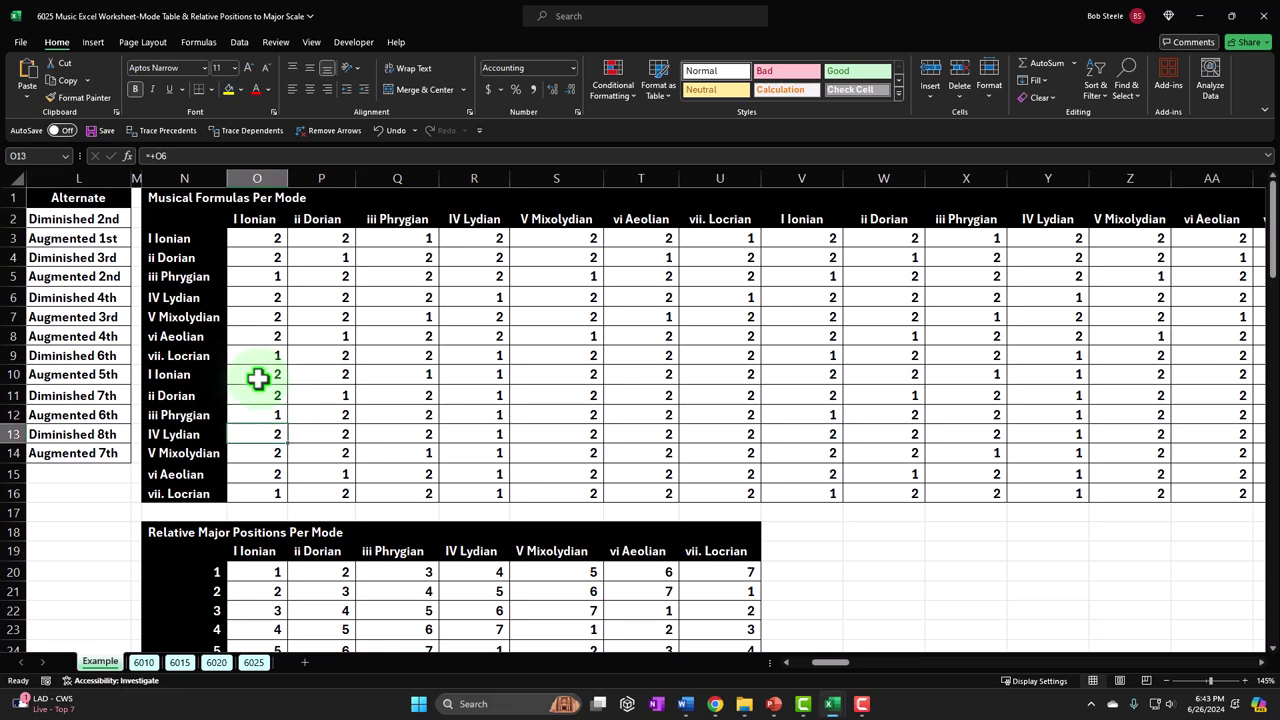
{"action": "key", "text": "Down"}
{"action": "key", "text": "Down"}
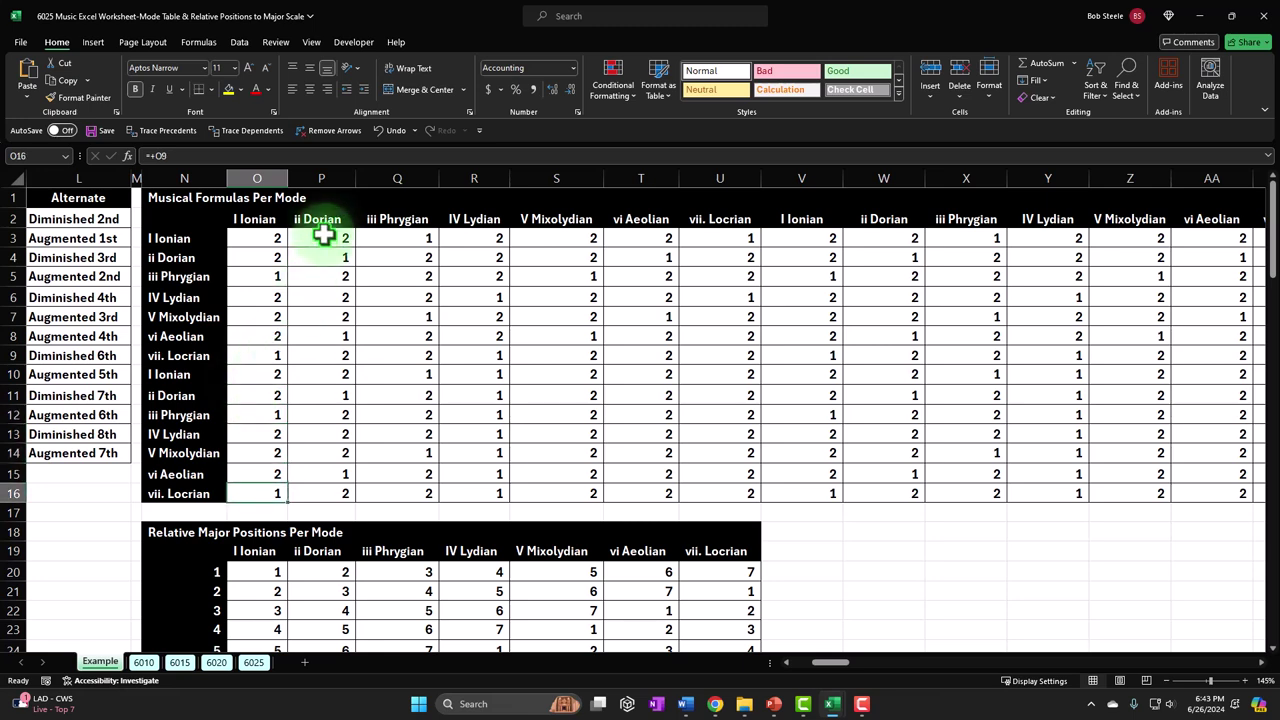
{"action": "left_click_drag", "start_coordinate": [268, 243], "coordinate": [242, 496]}
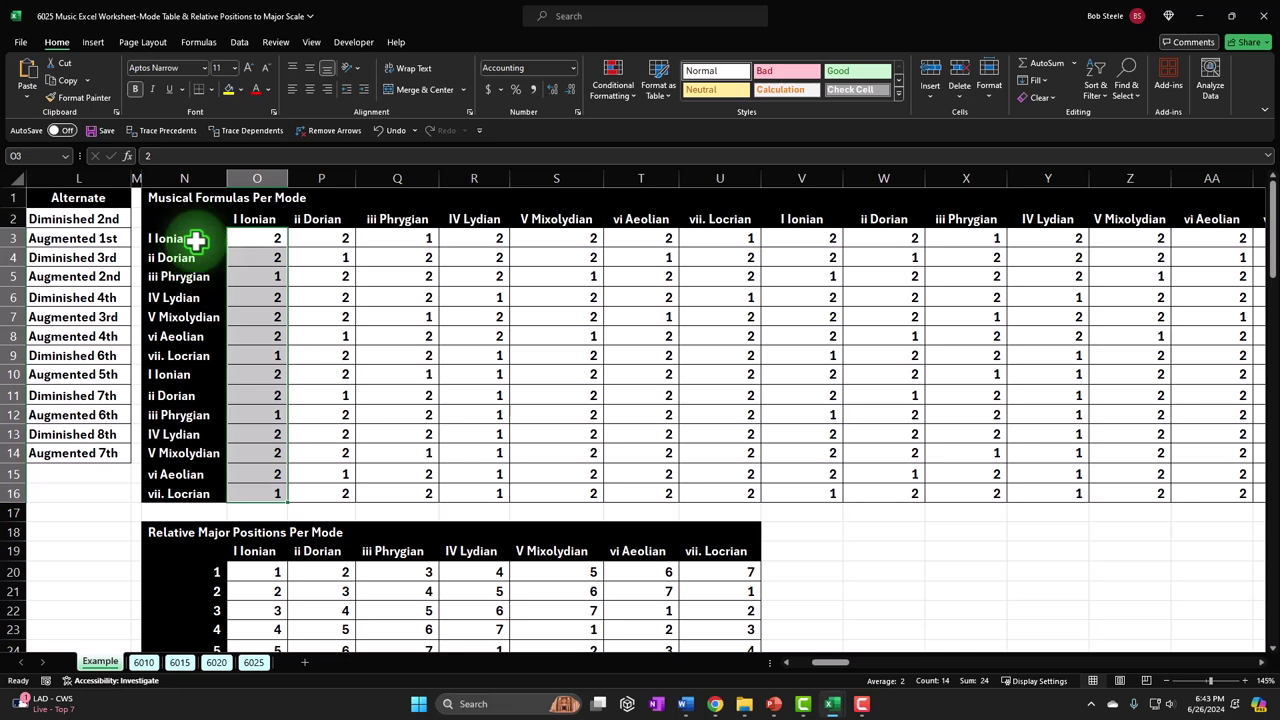
{"action": "left_click_drag", "start_coordinate": [196, 240], "coordinate": [190, 349]}
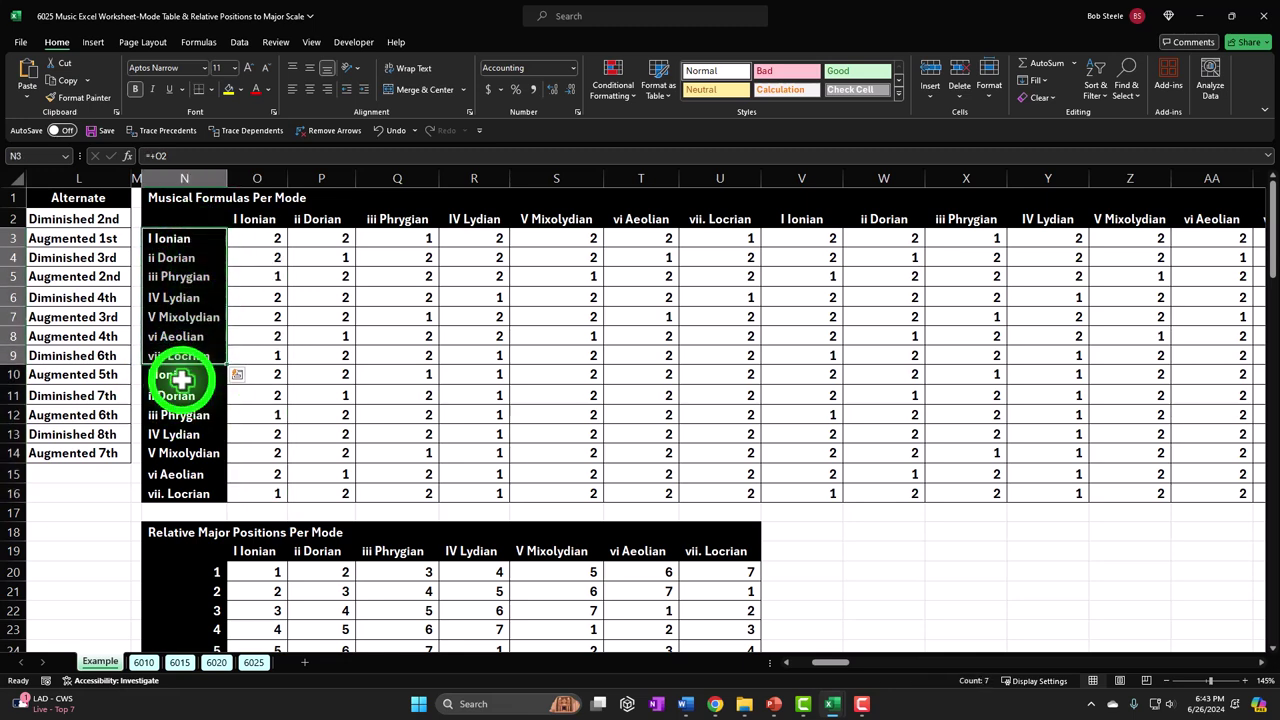
{"action": "left_click_drag", "start_coordinate": [183, 377], "coordinate": [180, 488]}
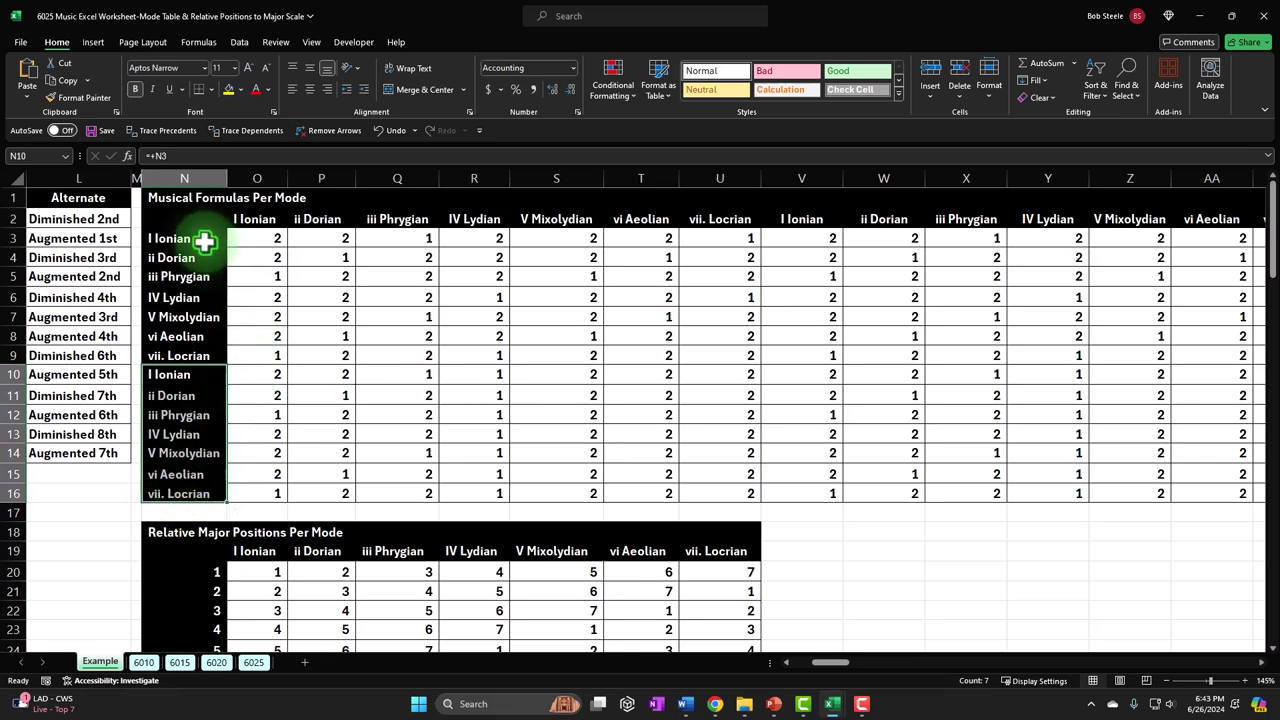
{"action": "left_click_drag", "start_coordinate": [252, 236], "coordinate": [252, 494]}
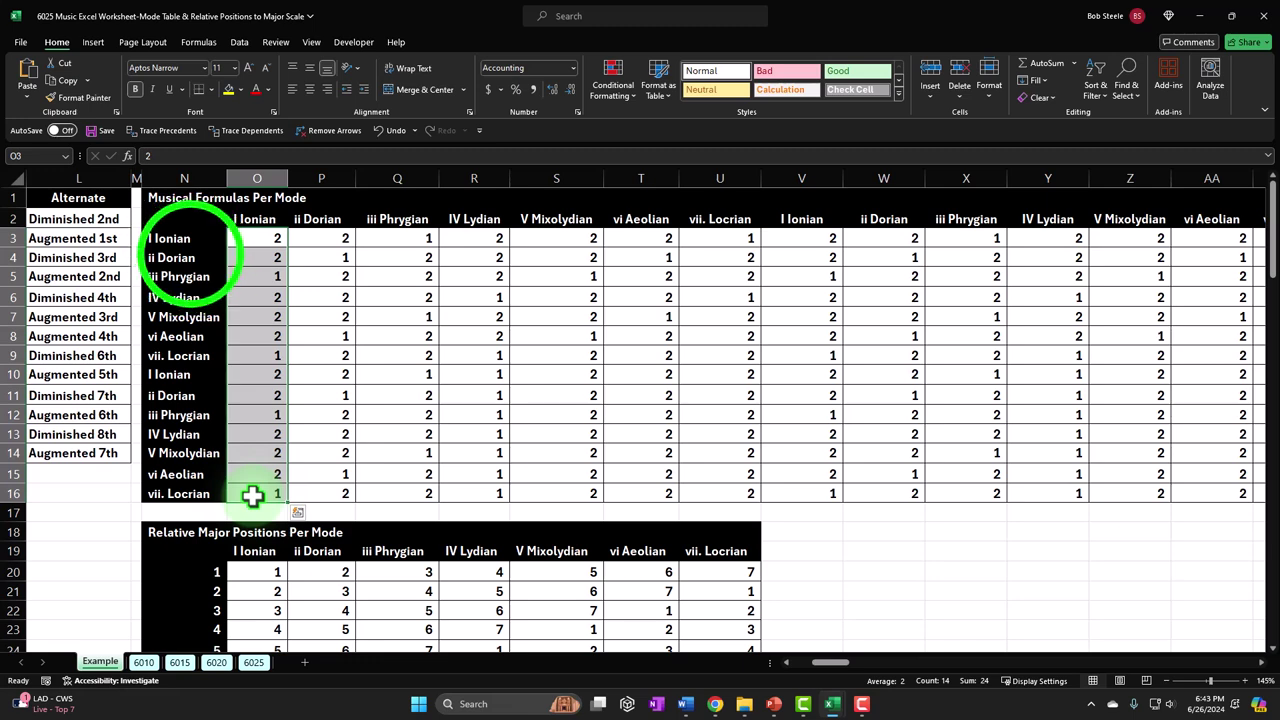
{"action": "left_click", "coordinate": [190, 258]}
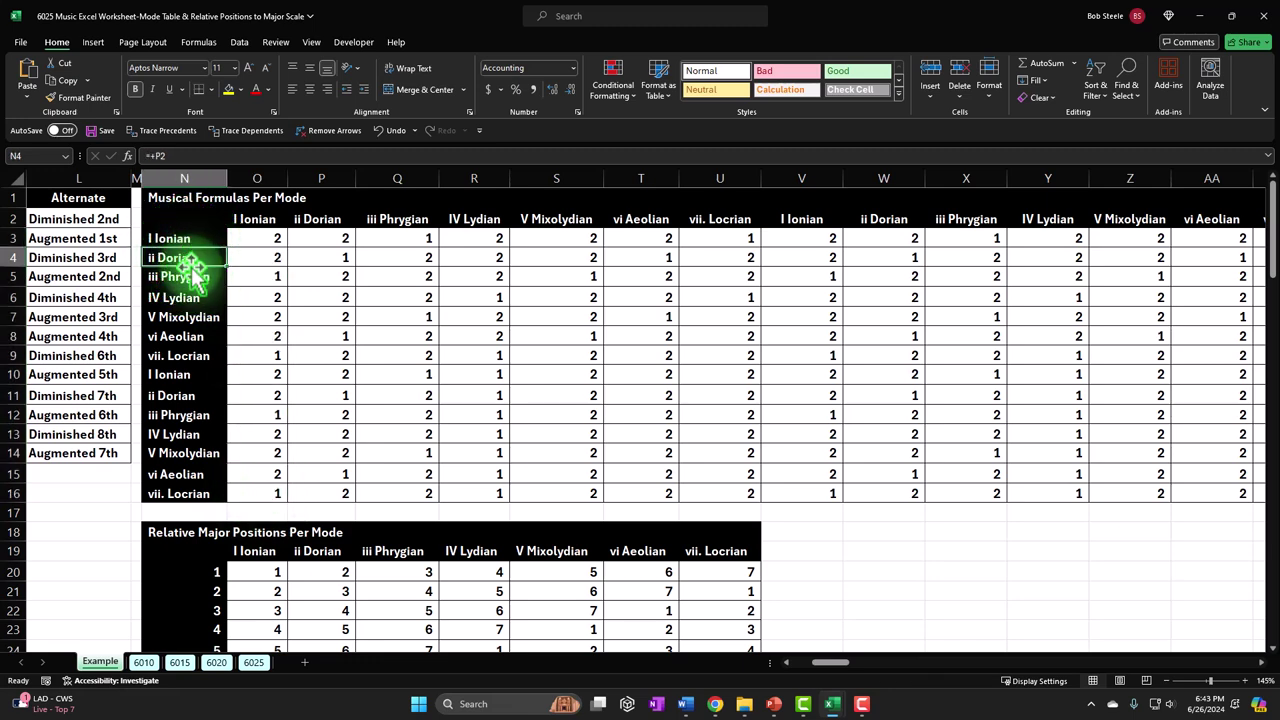
{"action": "left_click", "coordinate": [243, 260]}
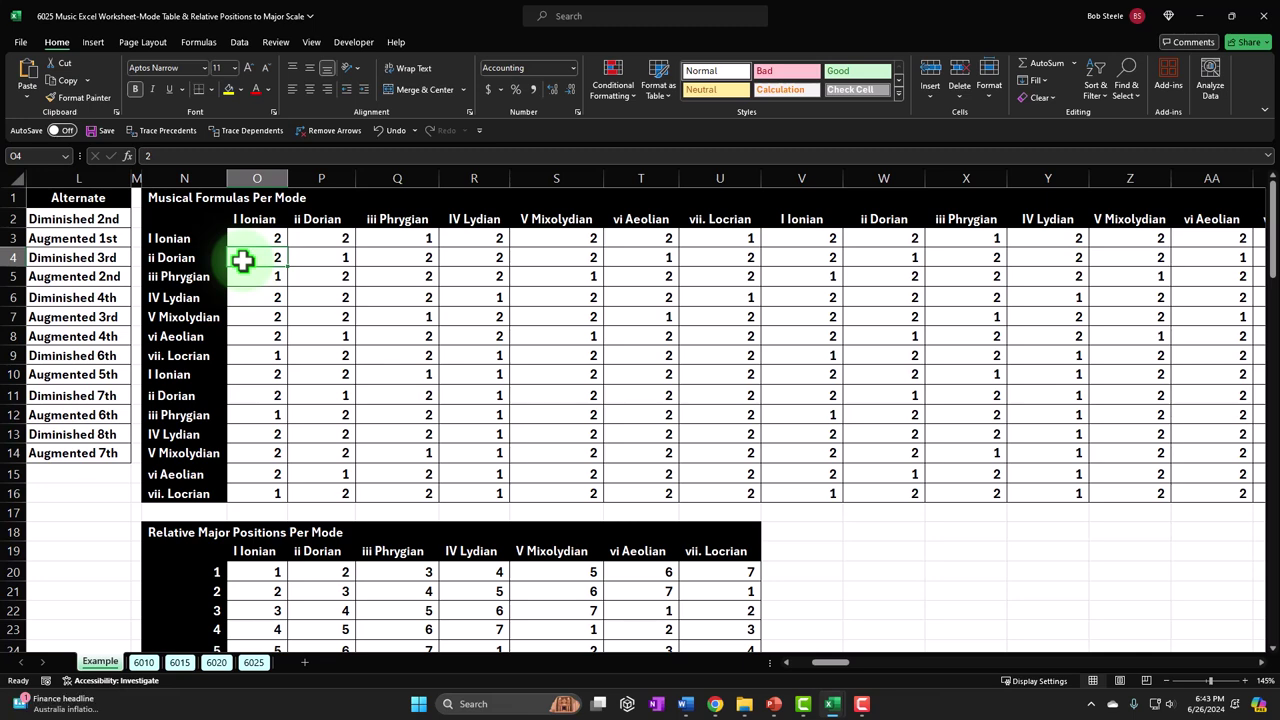
{"action": "key", "text": "Down"}
{"action": "key", "text": "Down"}
{"action": "key", "text": "Down"}
{"action": "key", "text": "Down"}
{"action": "key", "text": "Down"}
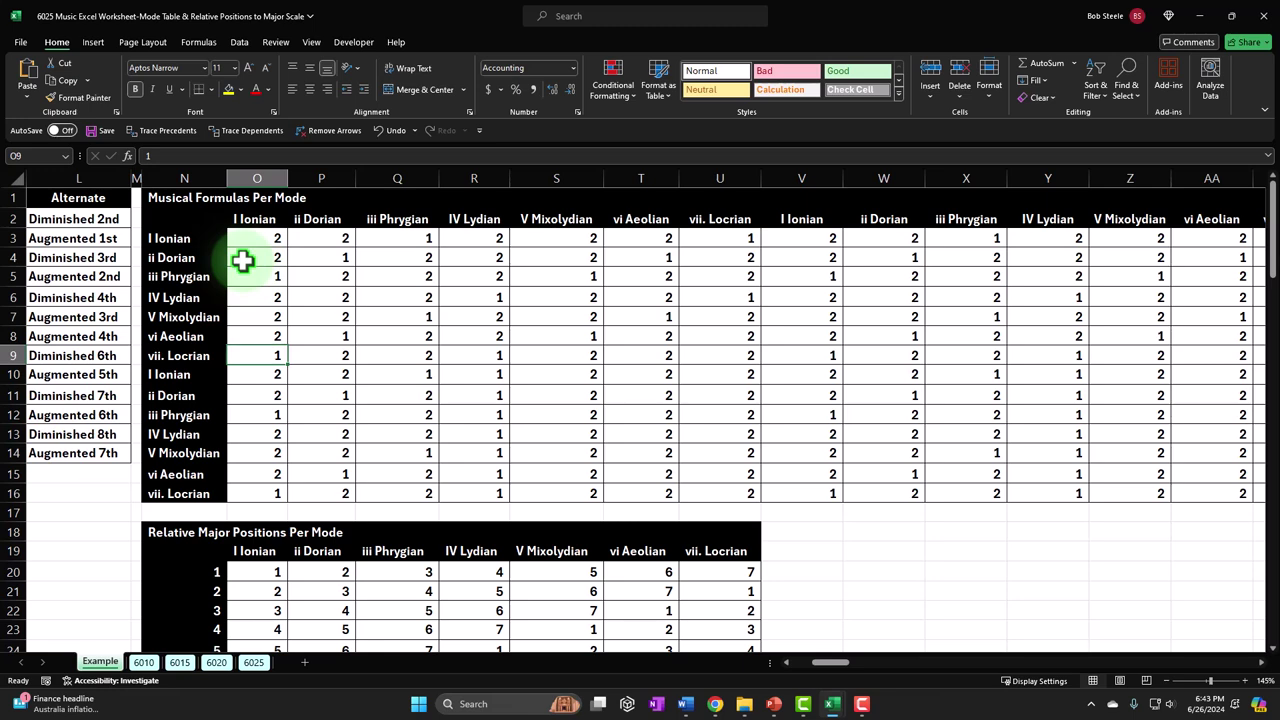
{"action": "key", "text": "Up"}
{"action": "key", "text": "Up"}
{"action": "key", "text": "Up"}
{"action": "key", "text": "Up"}
{"action": "key", "text": "Up"}
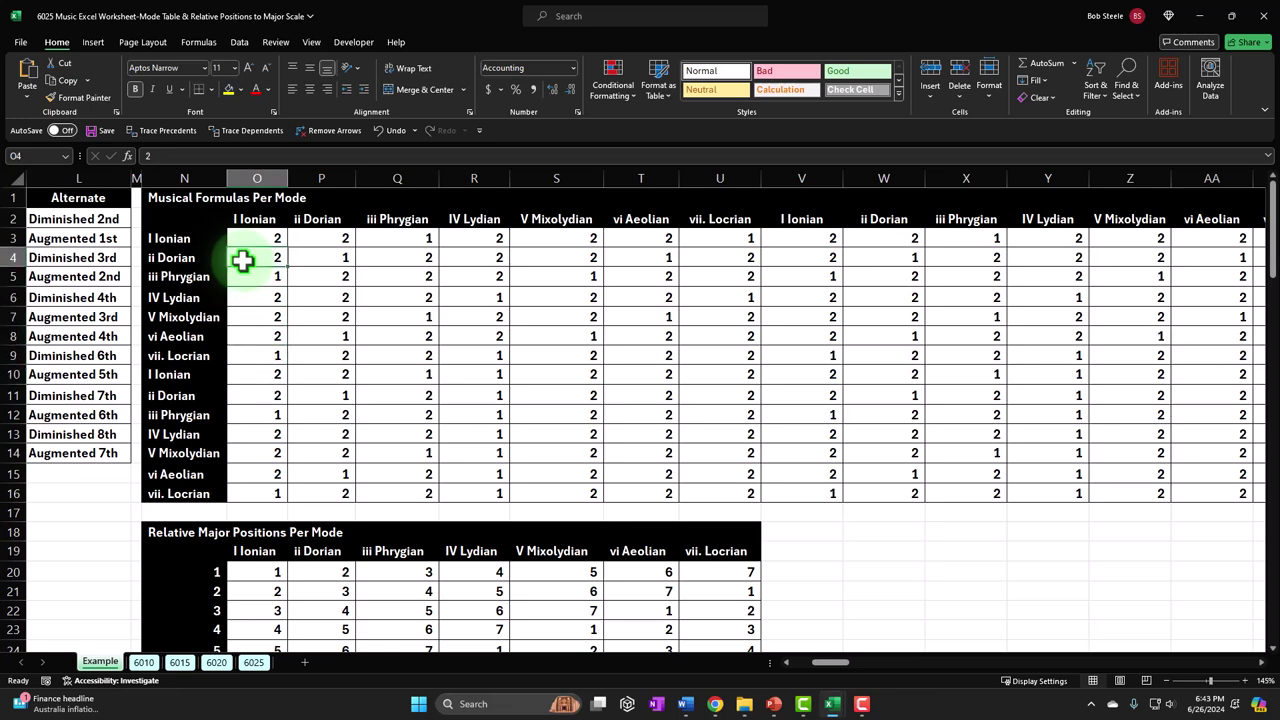
{"action": "key", "text": "Down"}
{"action": "key", "text": "Down"}
{"action": "key", "text": "Down"}
{"action": "key", "text": "Down"}
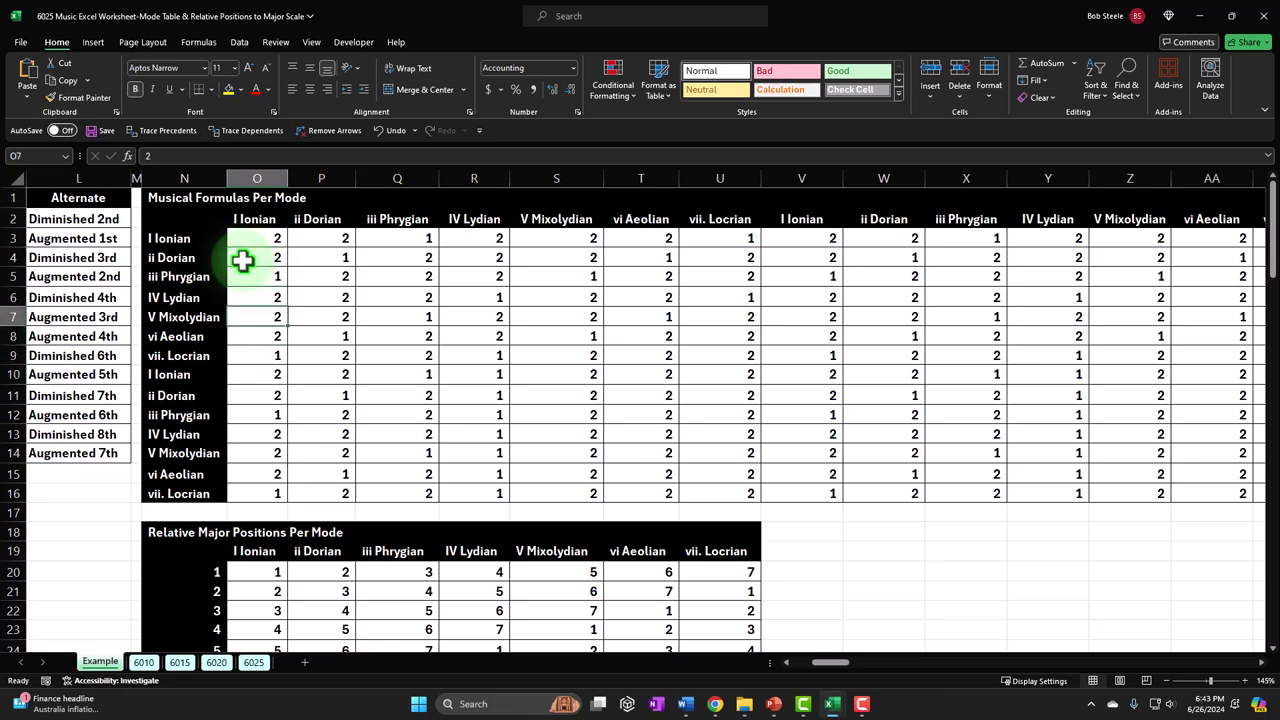
{"action": "key", "text": "Down"}
{"action": "key", "text": "Down"}
{"action": "key", "text": "Down"}
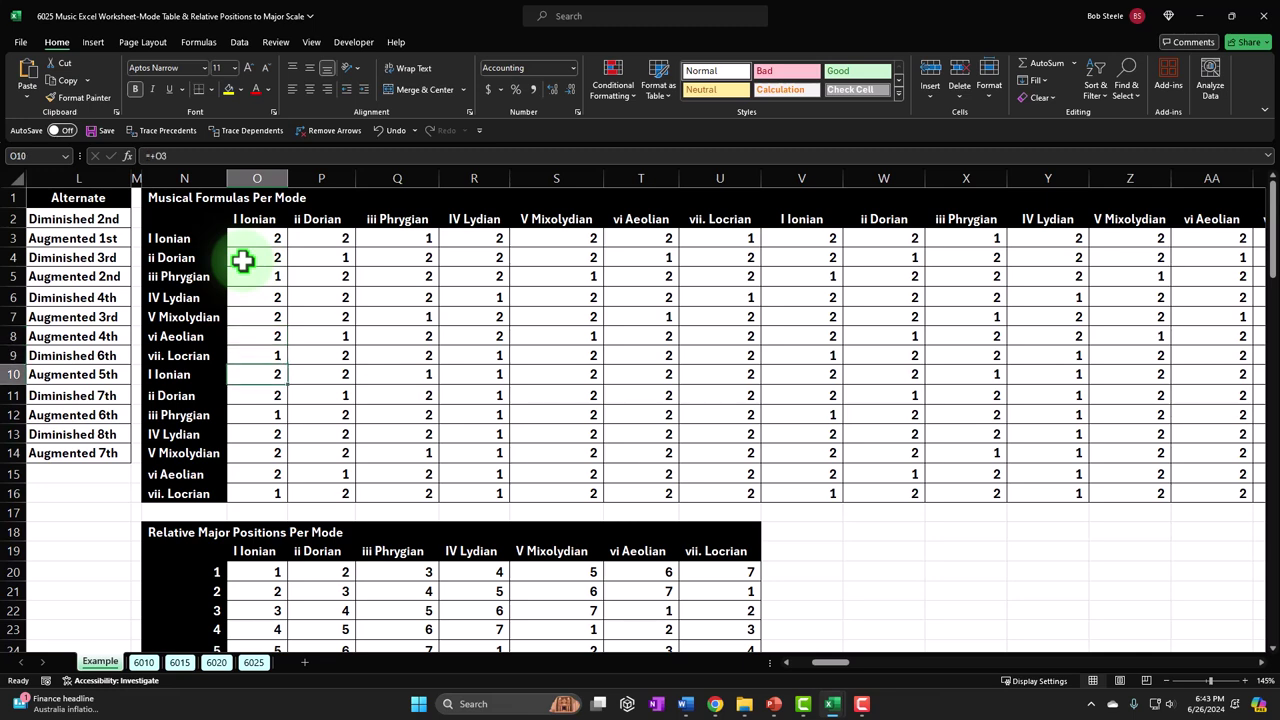
{"action": "key", "text": "Left"}
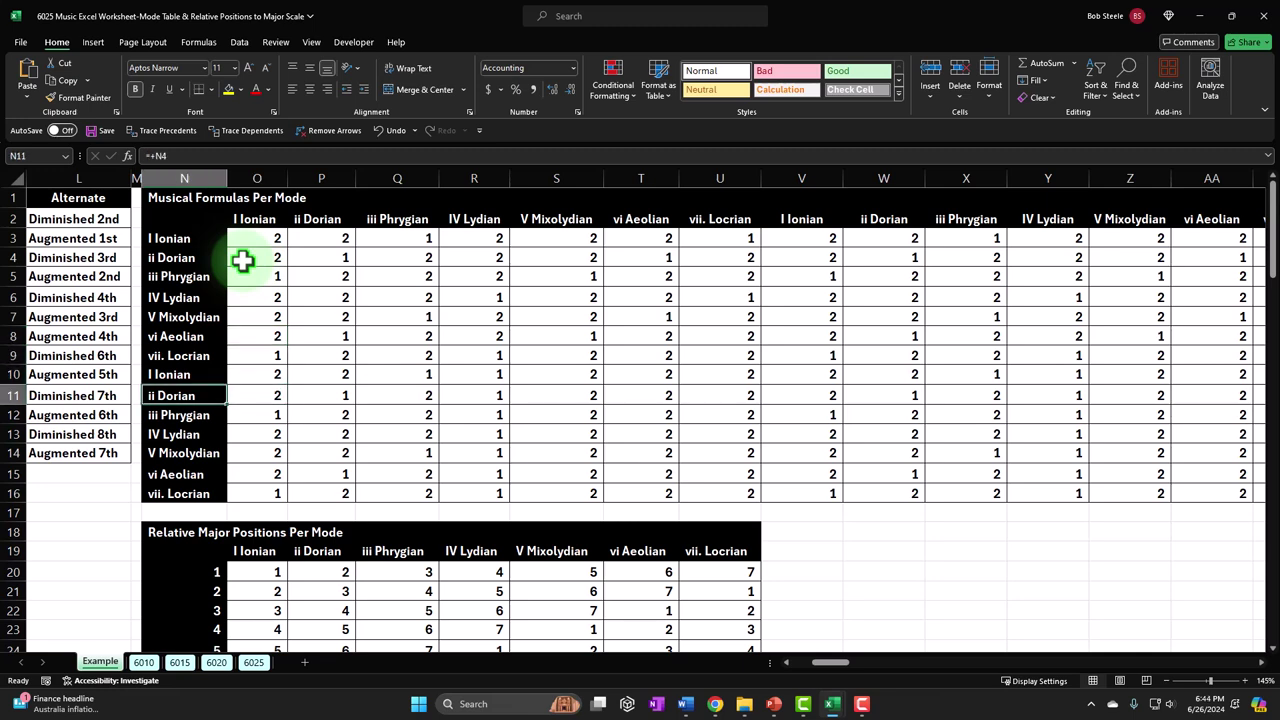
{"action": "key", "text": "Up"}
{"action": "key", "text": "Up"}
{"action": "key", "text": "Up"}
{"action": "key", "text": "Up"}
{"action": "key", "text": "Up"}
{"action": "key", "text": "Up"}
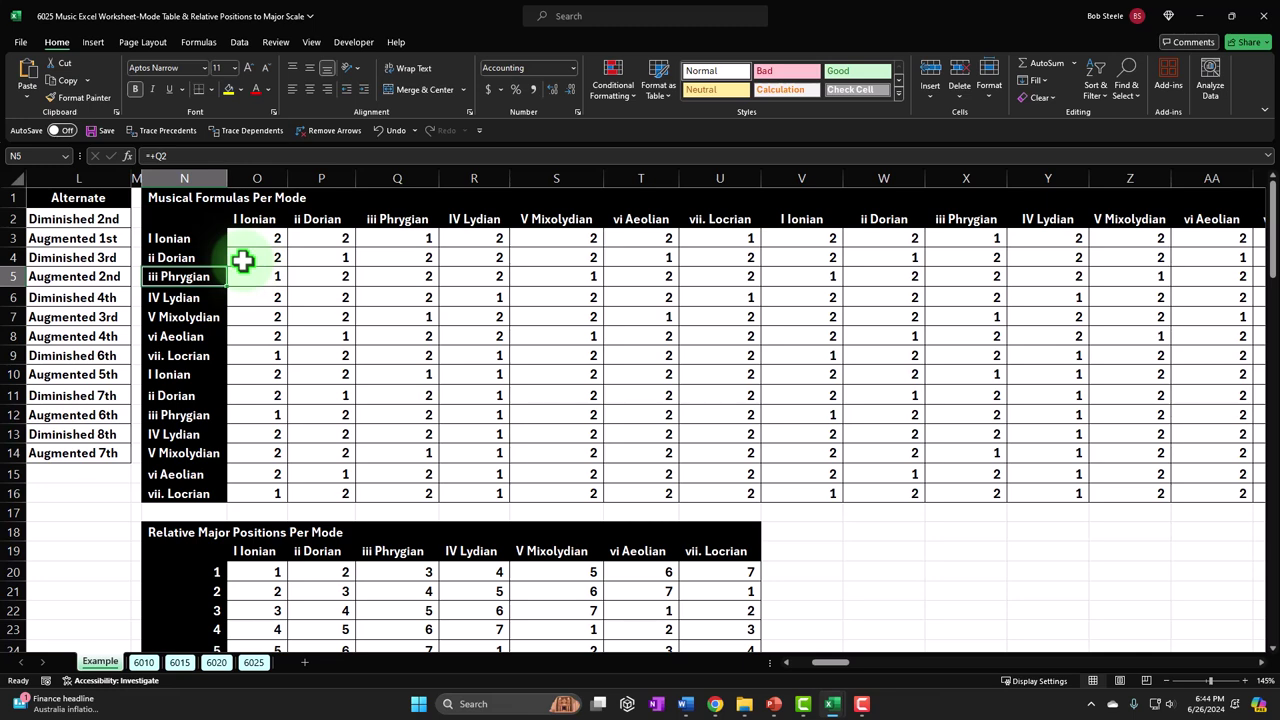
{"action": "key", "text": "Right"}
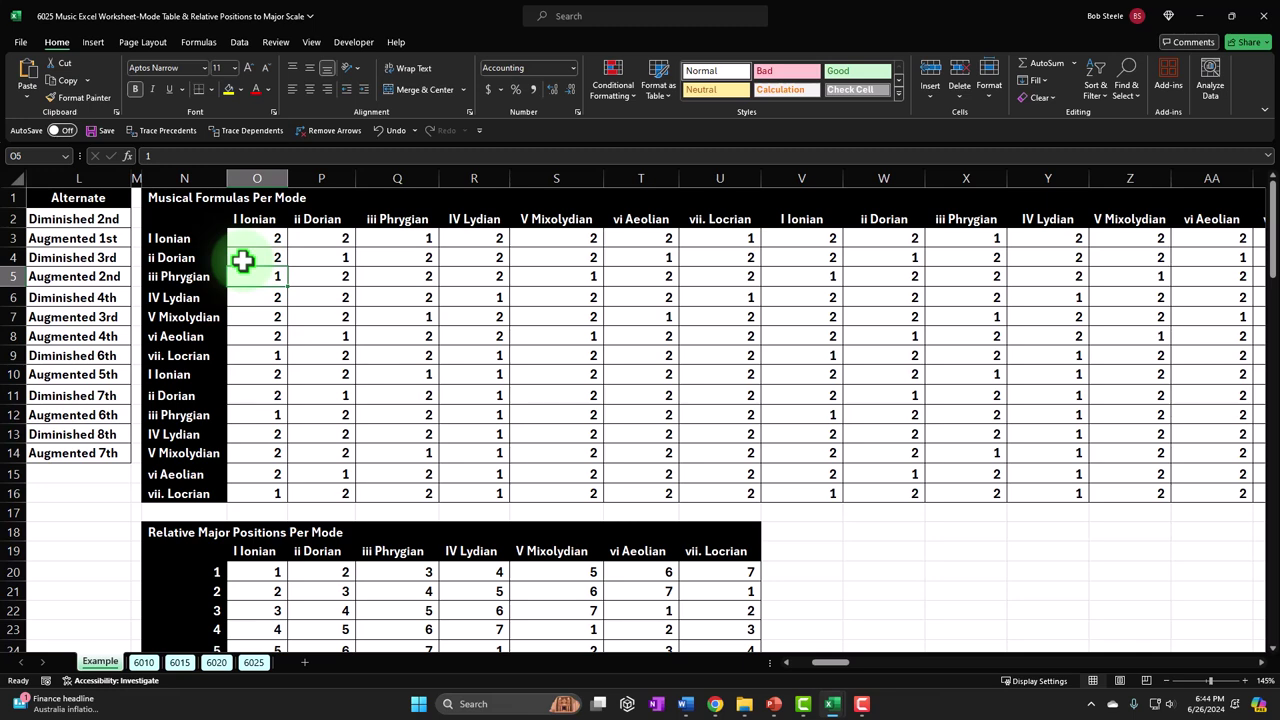
{"action": "key", "text": "Down"}
{"action": "key", "text": "Down"}
{"action": "key", "text": "Down"}
{"action": "key", "text": "Down"}
{"action": "key", "text": "Down"}
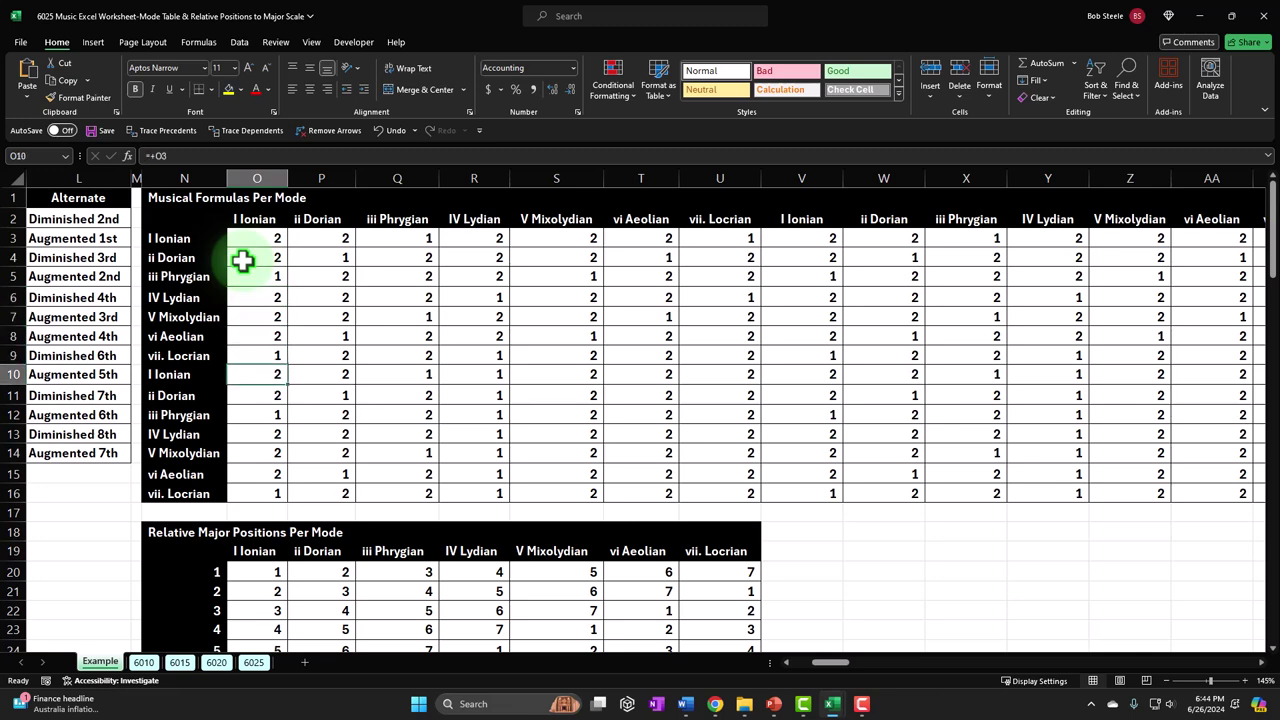
{"action": "key", "text": "Down"}
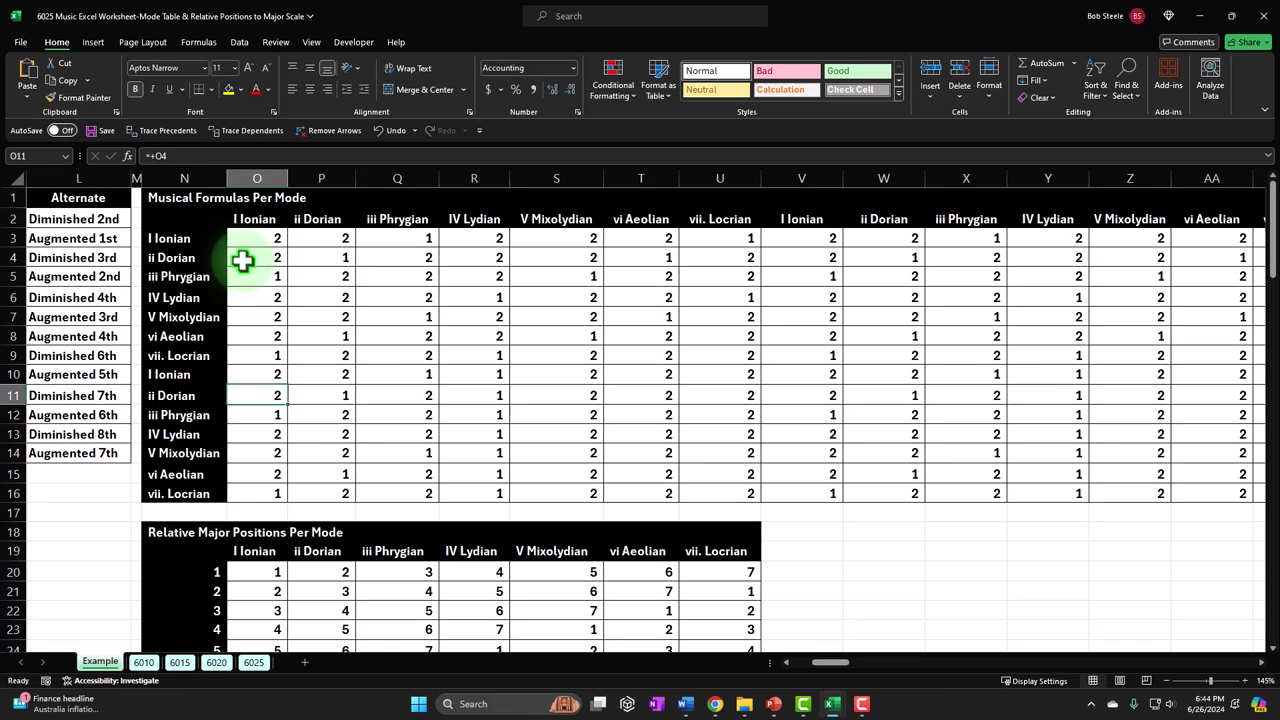
{"action": "key", "text": "Up"}
{"action": "key", "text": "Up"}
{"action": "key", "text": "Up"}
{"action": "key", "text": "Up"}
{"action": "key", "text": "Up"}
{"action": "key", "text": "Up"}
{"action": "key", "text": "Up"}
{"action": "key", "text": "Up"}
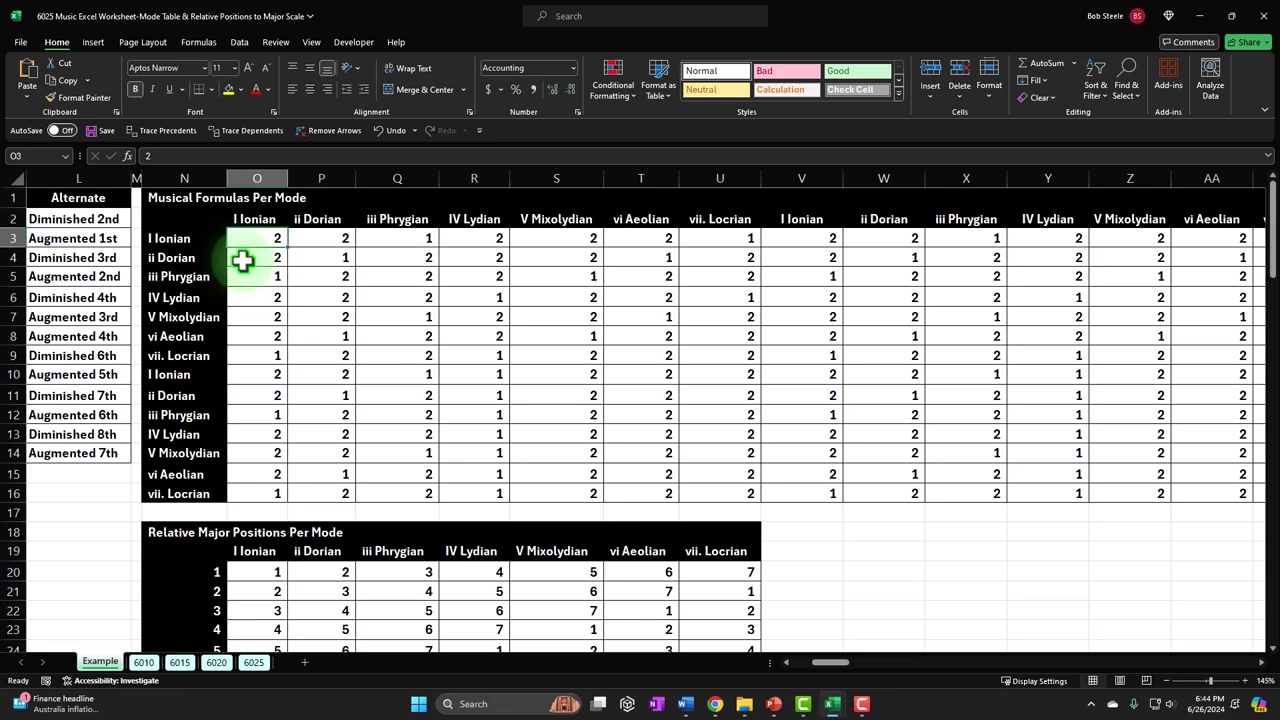
{"action": "left_click", "coordinate": [362, 290]}
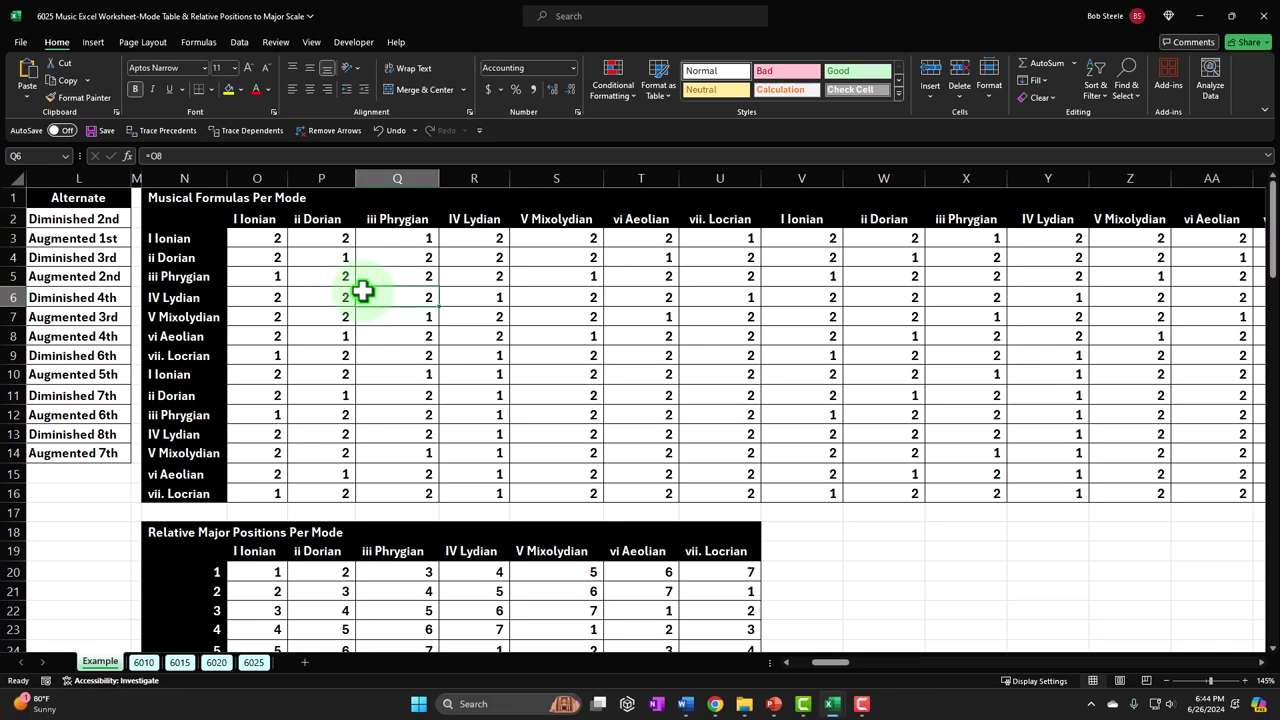
{"action": "left_click", "coordinate": [362, 290]}
{"action": "scroll", "coordinate": [362, 290], "scroll_direction": "down", "scroll_amount": 1}
{"action": "scroll", "coordinate": [362, 290], "scroll_direction": "down", "scroll_amount": 4}
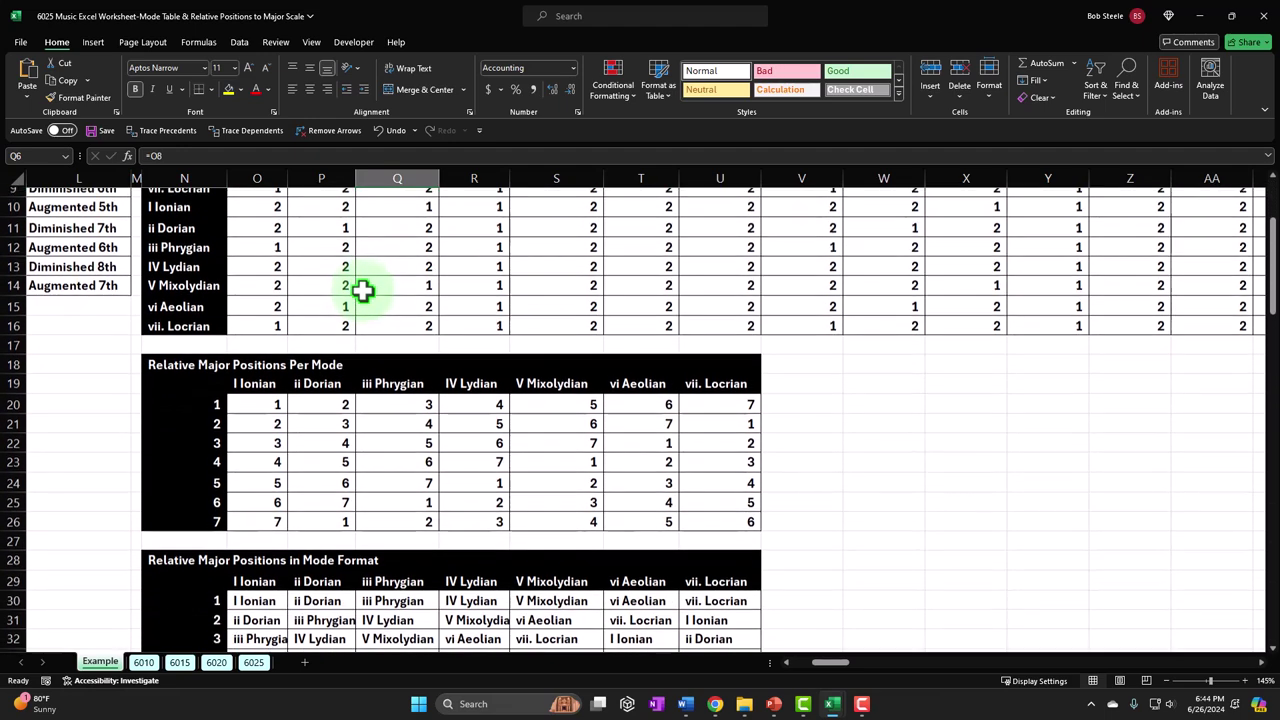
{"action": "scroll", "coordinate": [362, 290], "scroll_direction": "down", "scroll_amount": 1}
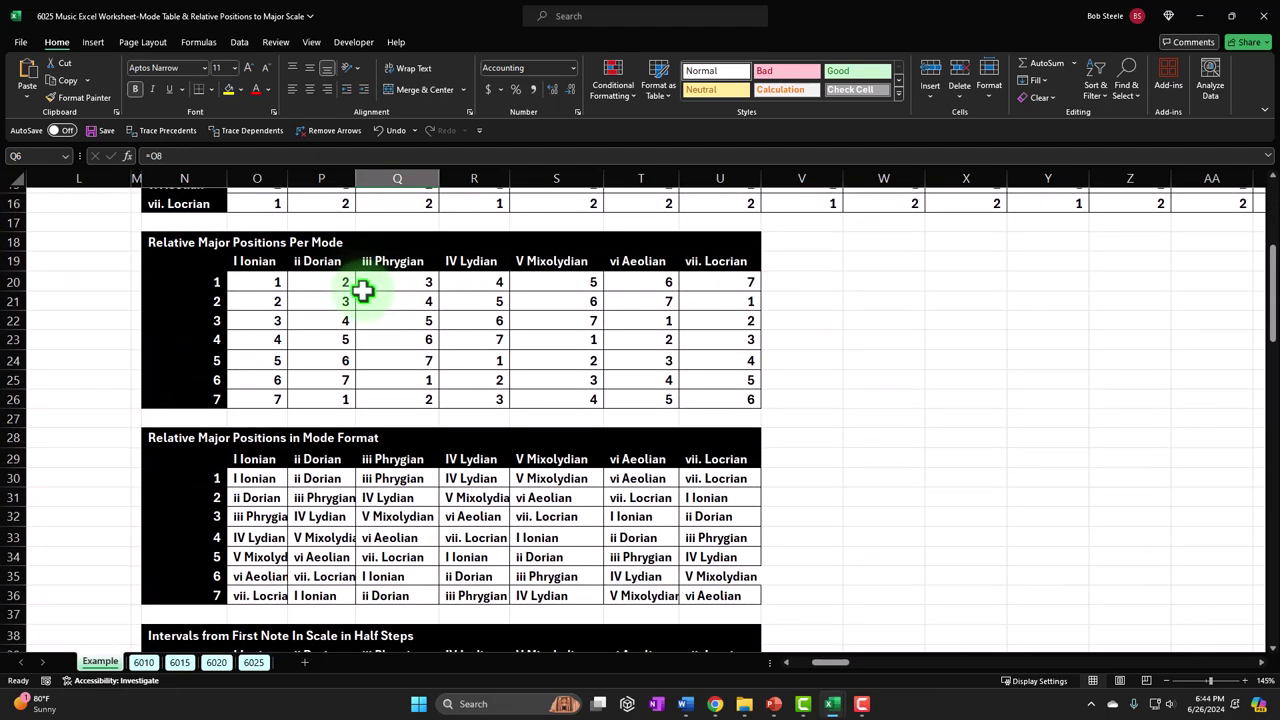
{"action": "left_click", "coordinate": [1273, 652]}
{"action": "left_click", "coordinate": [1273, 650]}
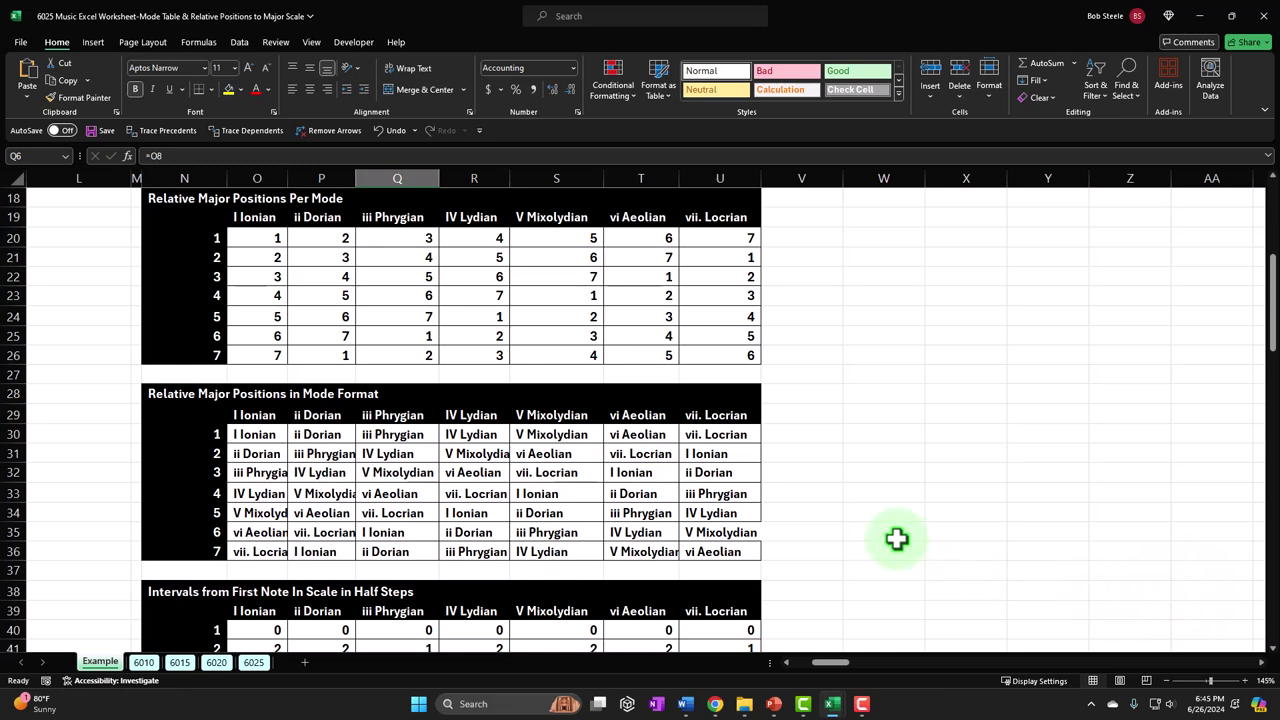
{"action": "left_click", "coordinate": [245, 230]}
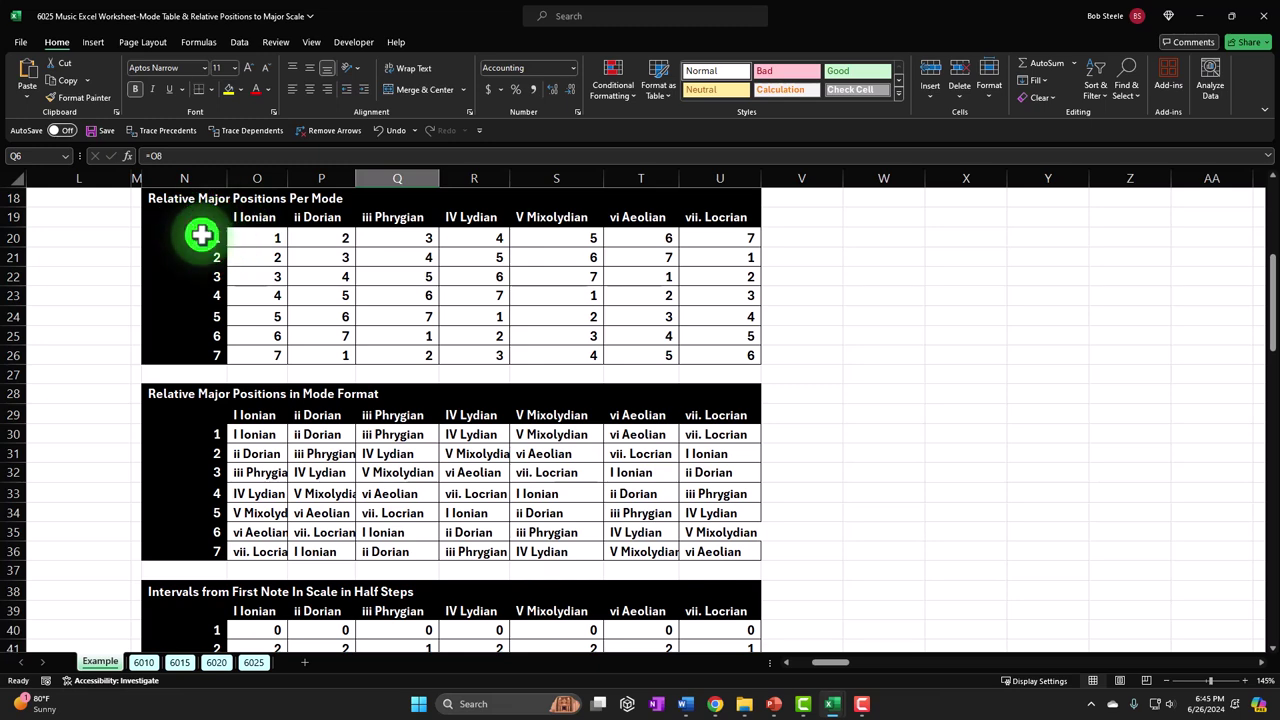
{"action": "left_click", "coordinate": [203, 237]}
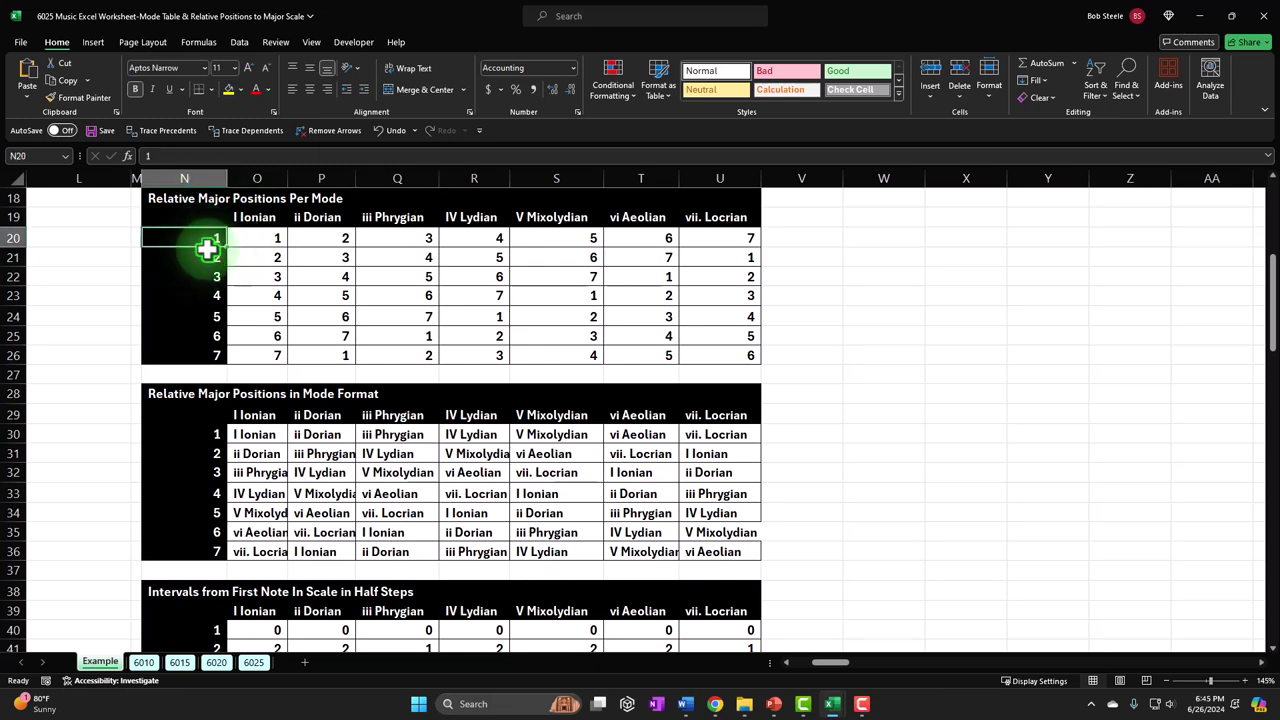
{"action": "scroll", "coordinate": [207, 249], "scroll_direction": "up", "scroll_amount": 6}
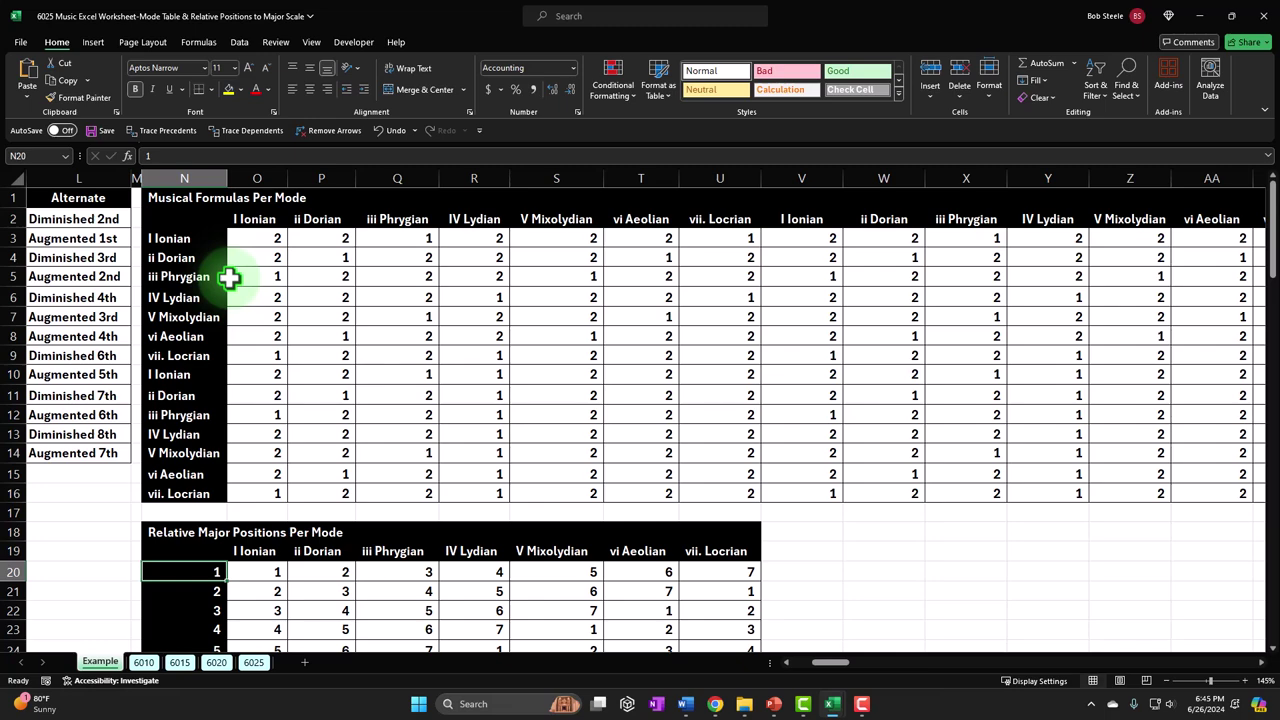
{"action": "scroll", "coordinate": [229, 275], "scroll_direction": "down", "scroll_amount": 3}
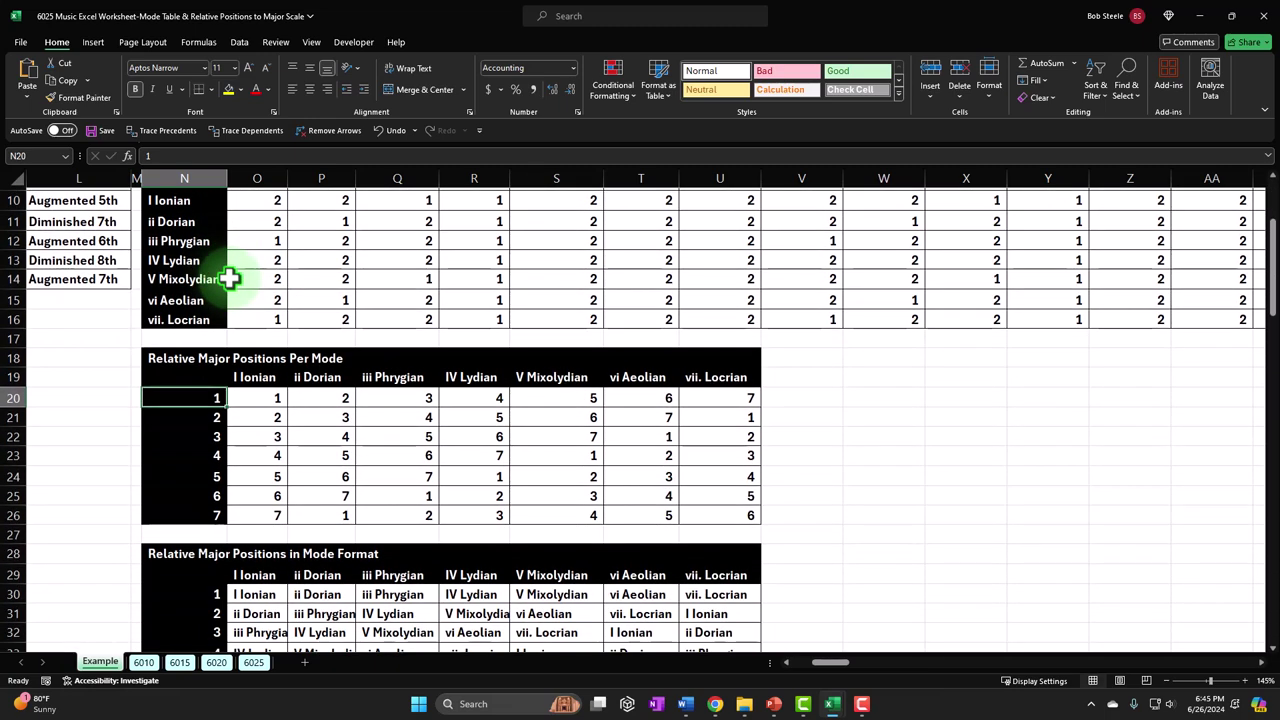
{"action": "scroll", "coordinate": [220, 250], "scroll_direction": "up", "scroll_amount": 3}
{"action": "left_click", "coordinate": [251, 242]}
{"action": "scroll", "coordinate": [251, 242], "scroll_direction": "down", "scroll_amount": 5}
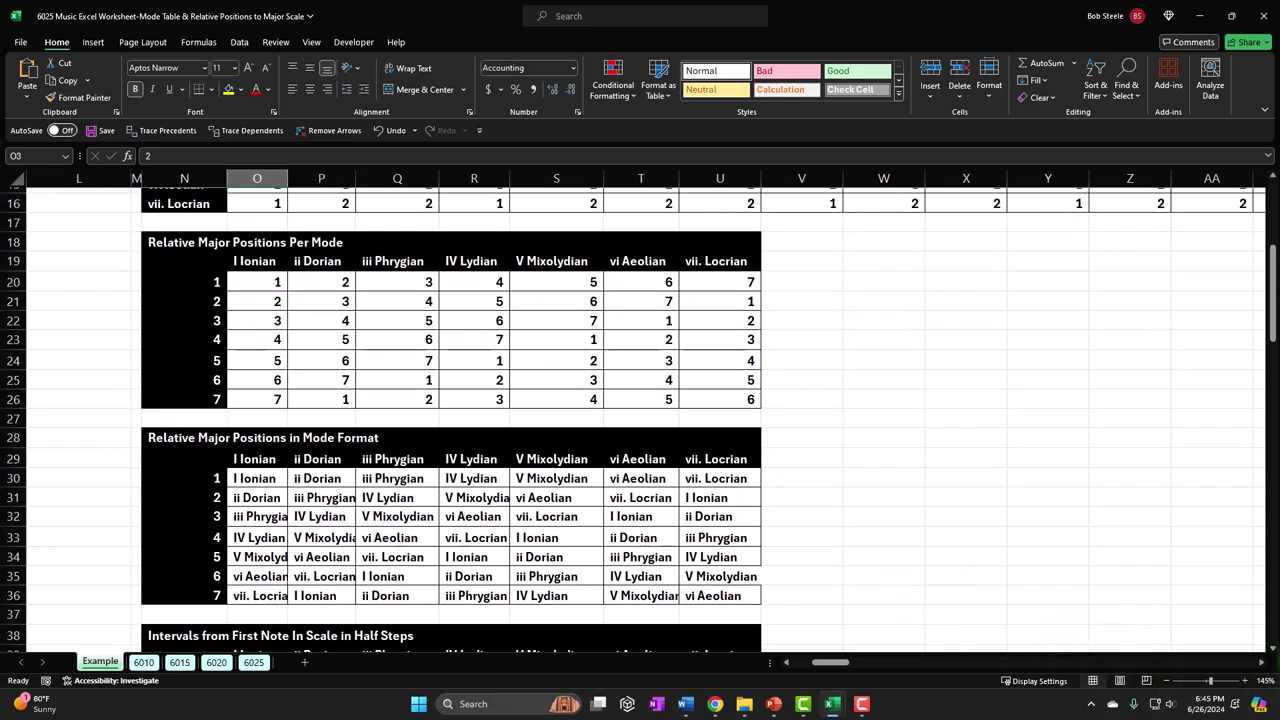
{"action": "left_click", "coordinate": [1272, 646]}
{"action": "scroll", "coordinate": [1272, 646], "scroll_direction": "down", "scroll_amount": 1}
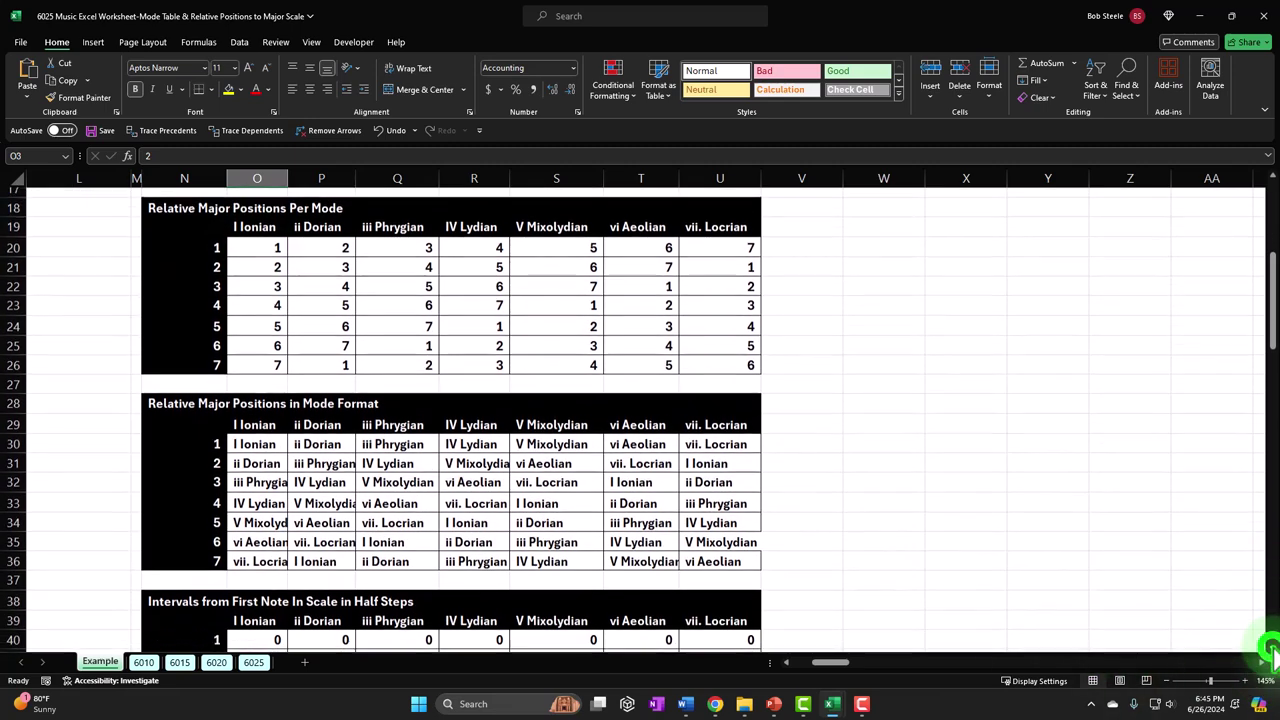
{"action": "left_click", "coordinate": [211, 235]}
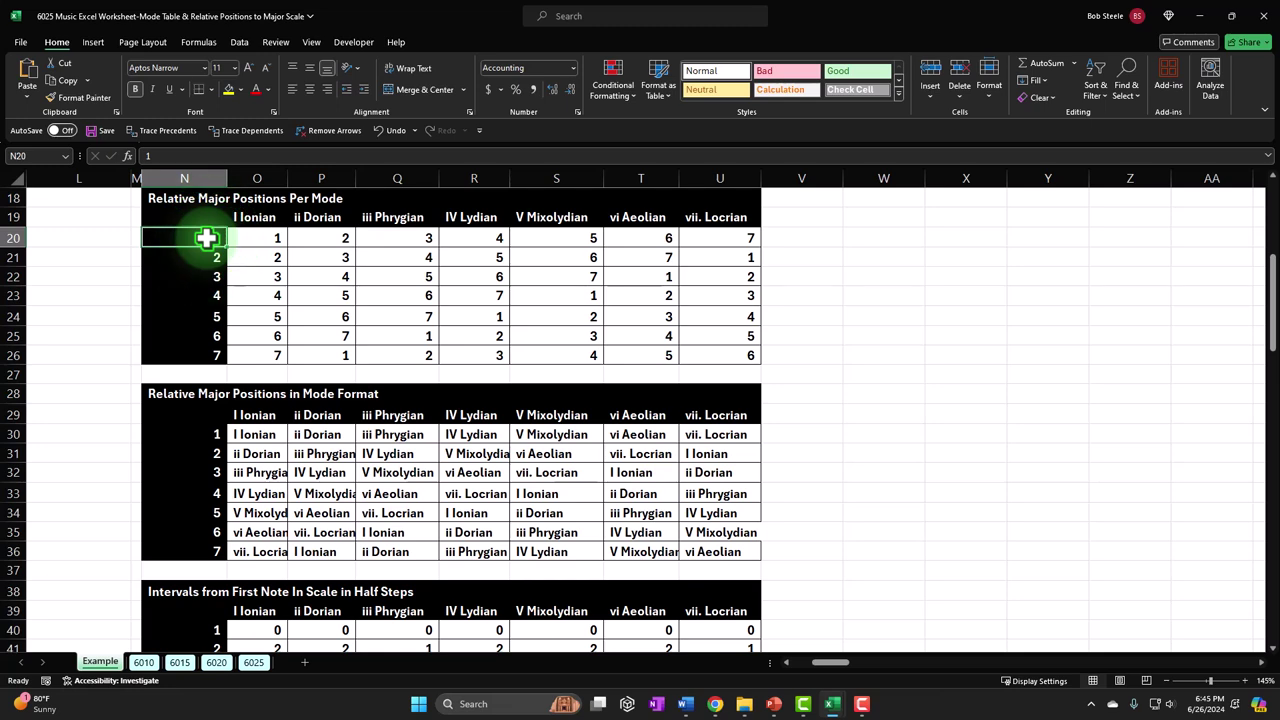
{"action": "key", "text": "Down"}
{"action": "key", "text": "Down"}
{"action": "key", "text": "Down"}
{"action": "key", "text": "Down"}
{"action": "key", "text": "Down"}
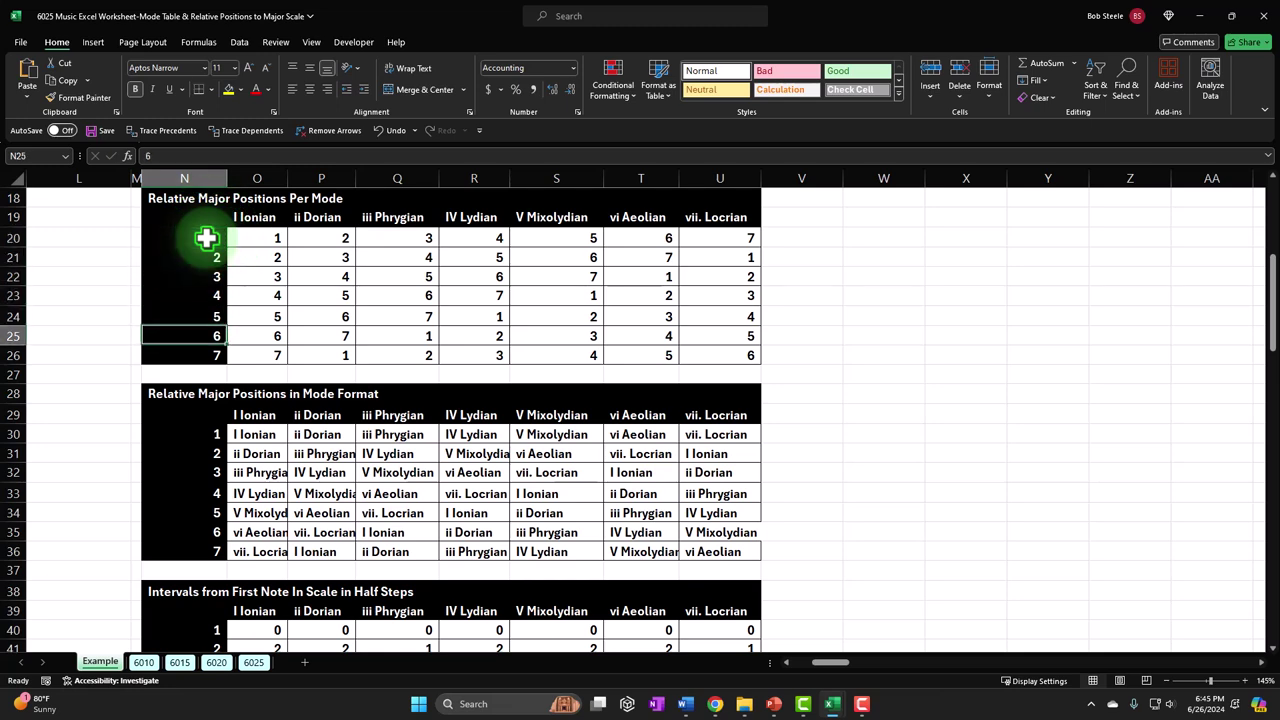
{"action": "key", "text": "Down"}
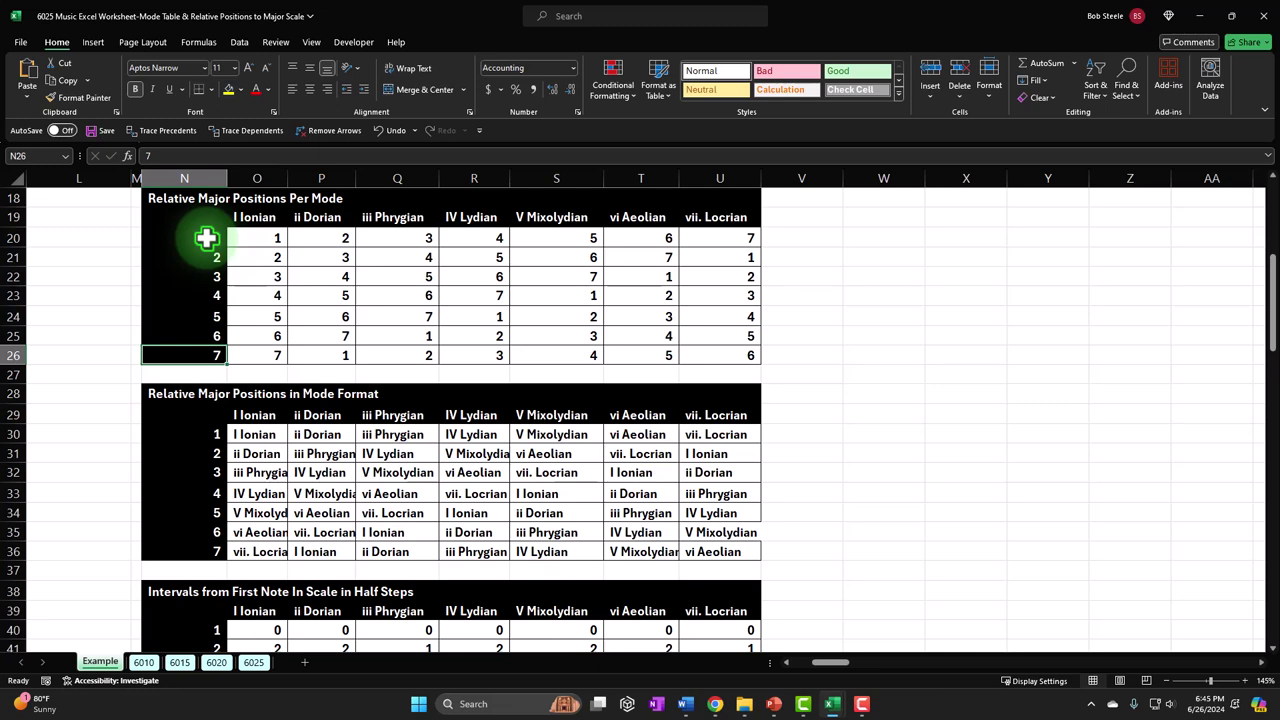
{"action": "left_click", "coordinate": [245, 232]}
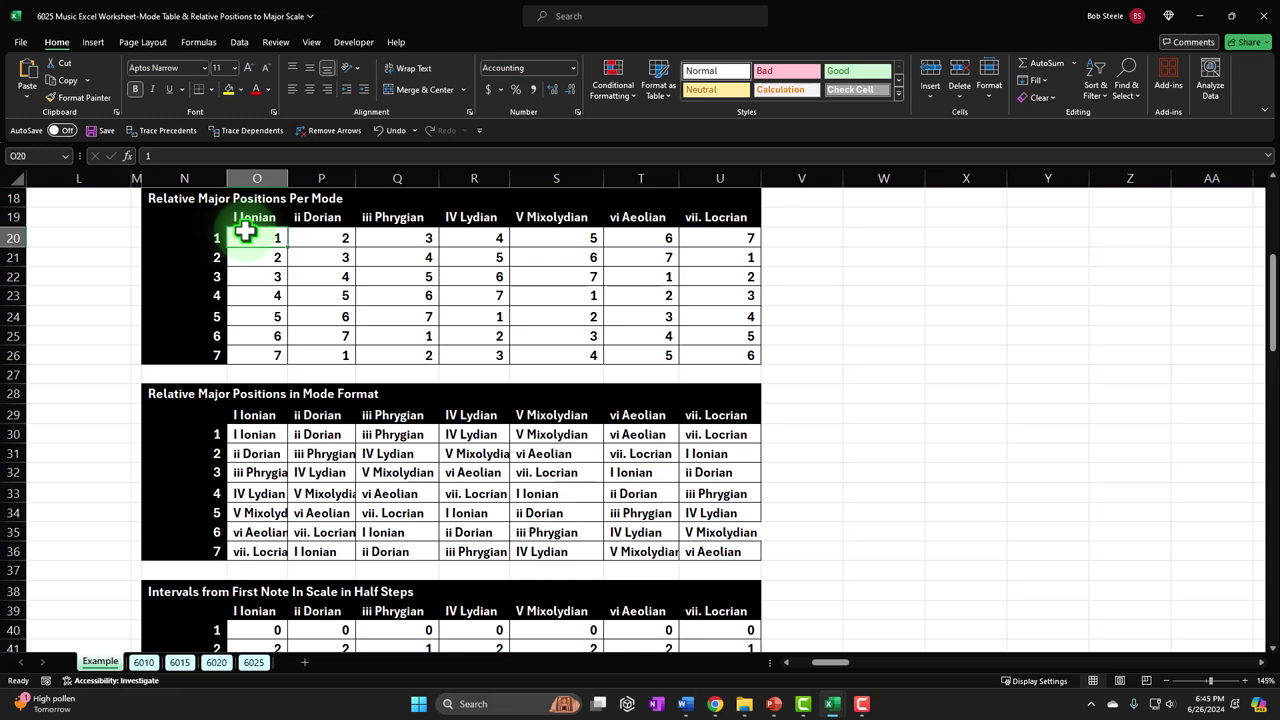
Select the position grid O20:U26 and mode-name grid O30:U36, then scroll across to column AC.
{"action": "left_click", "coordinate": [235, 238]}
{"action": "left_click_drag", "start_coordinate": [235, 238], "coordinate": [740, 362]}
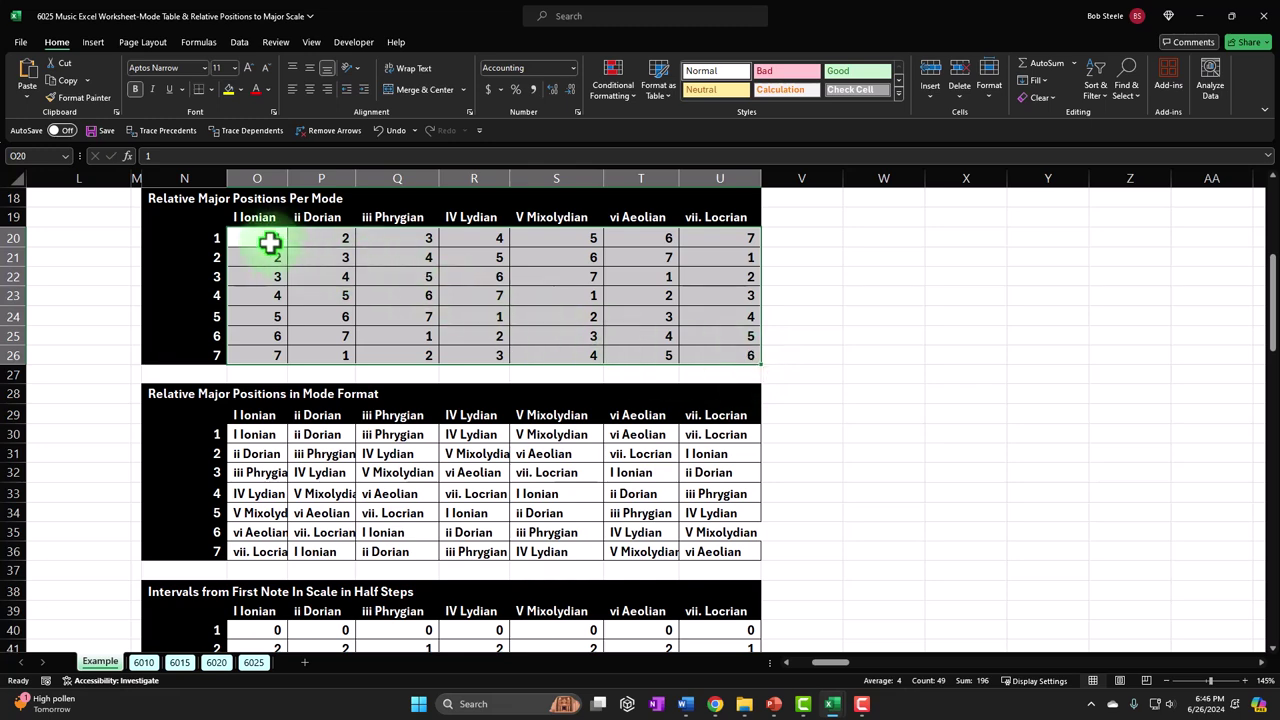
{"action": "left_click_drag", "start_coordinate": [257, 434], "coordinate": [728, 548]}
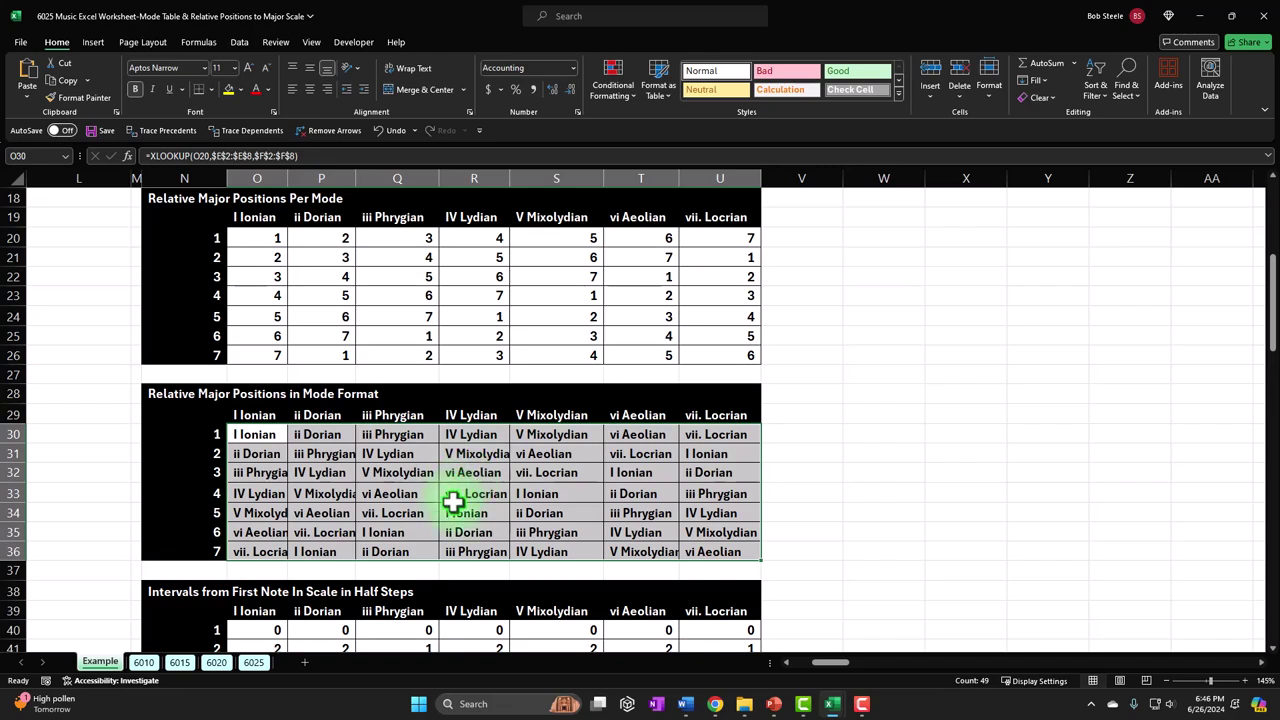
{"action": "scroll", "coordinate": [453, 500], "scroll_direction": "up", "scroll_amount": 6}
{"action": "left_click_drag", "start_coordinate": [830, 662], "coordinate": [860, 684]}
{"action": "left_click", "coordinate": [1262, 662]}
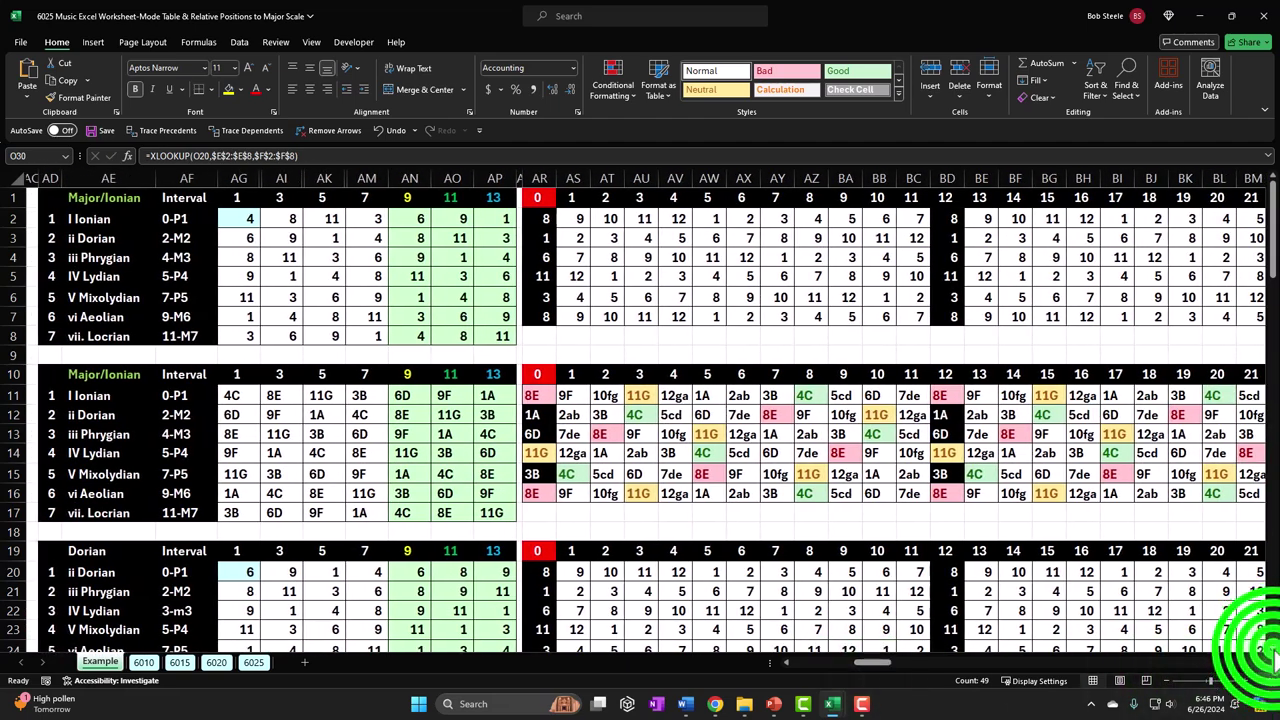
Select the I Ionian label AE11 and the seven note cells AG11:AG17.
{"action": "scroll", "coordinate": [1265, 648], "scroll_direction": "down", "scroll_amount": 3}
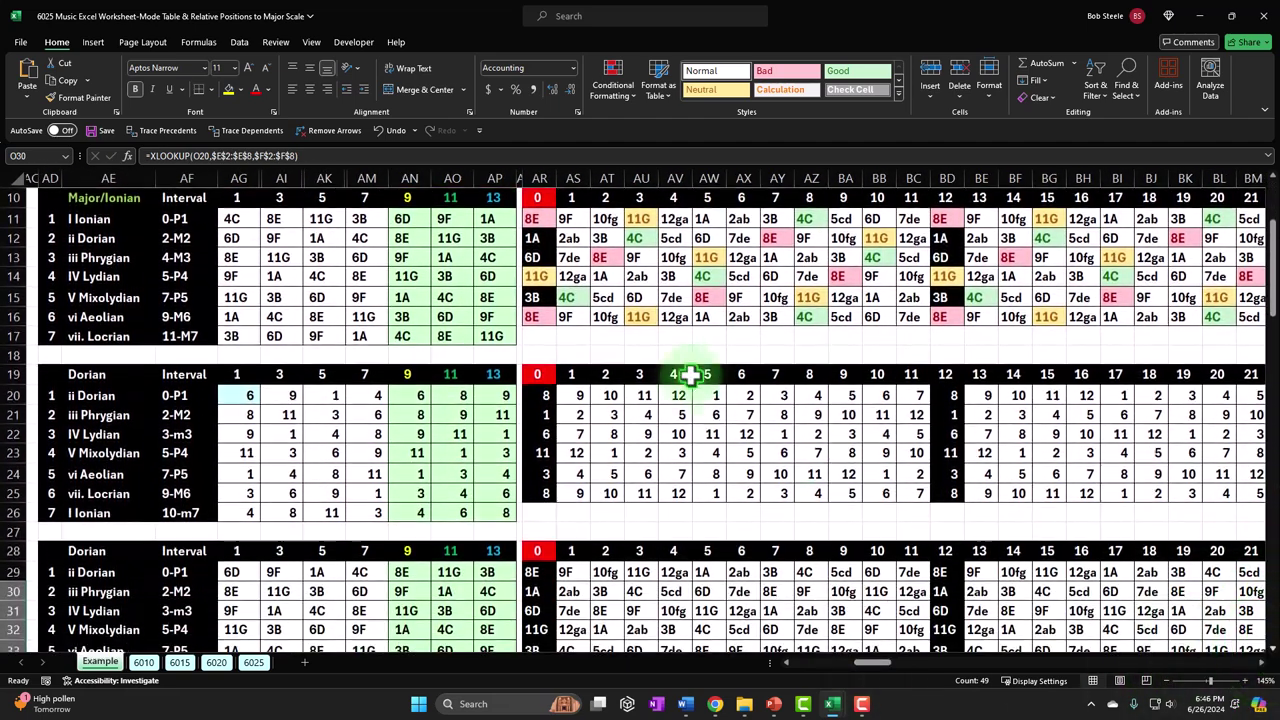
{"action": "left_click", "coordinate": [88, 220]}
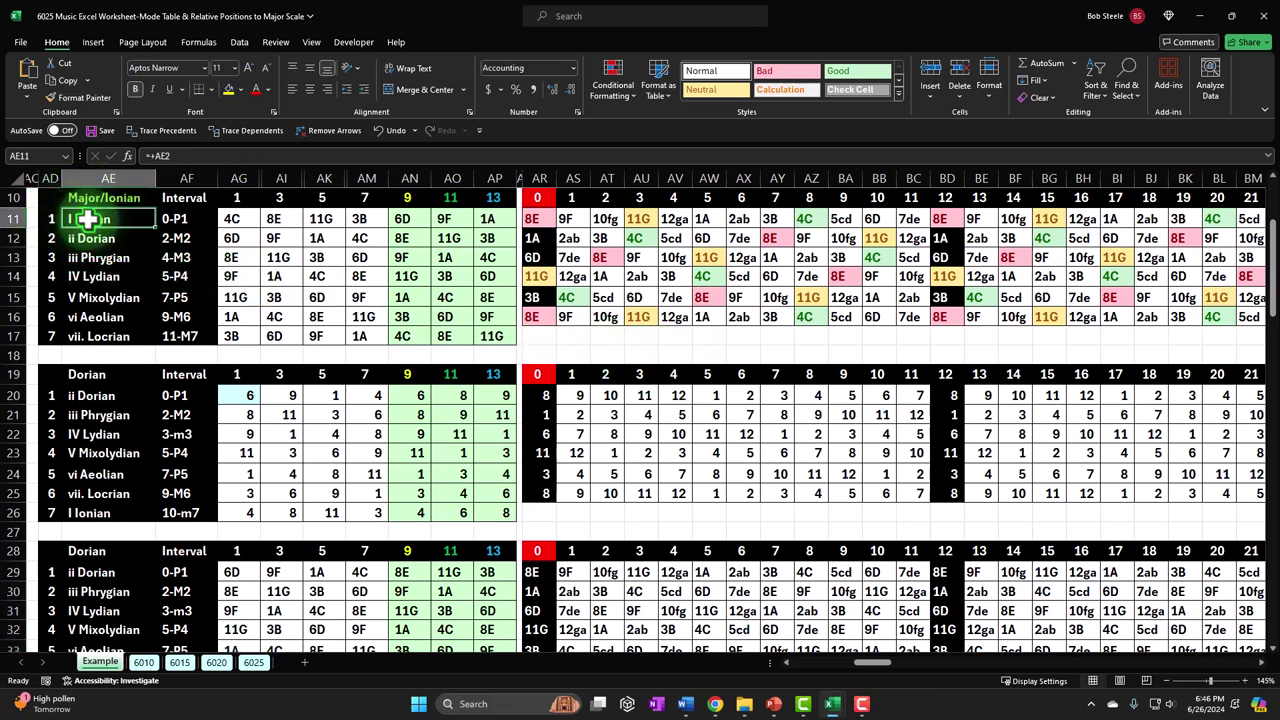
{"action": "left_click_drag", "start_coordinate": [231, 220], "coordinate": [251, 339]}
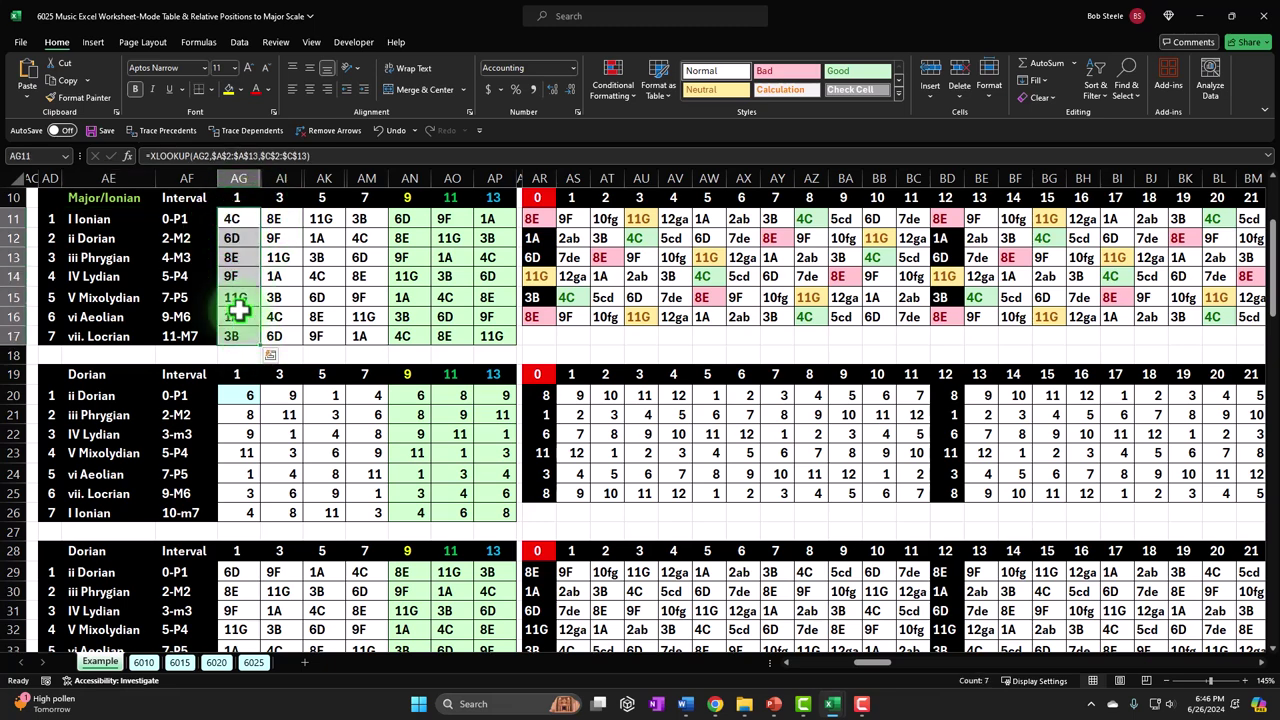
{"action": "left_click", "coordinate": [93, 220]}
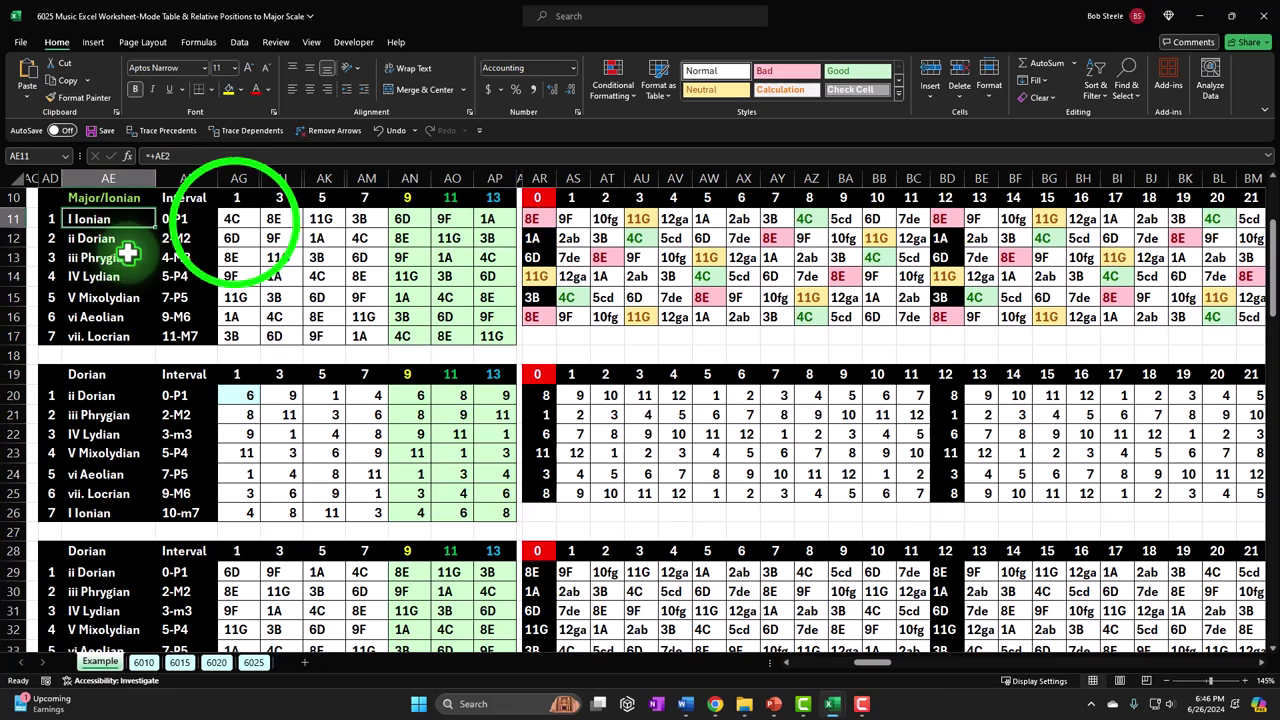
{"action": "left_click_drag", "start_coordinate": [229, 214], "coordinate": [238, 331]}
Step through the row numbers in column AD and the mode cells AE11 to AE15.
{"action": "left_click", "coordinate": [60, 220]}
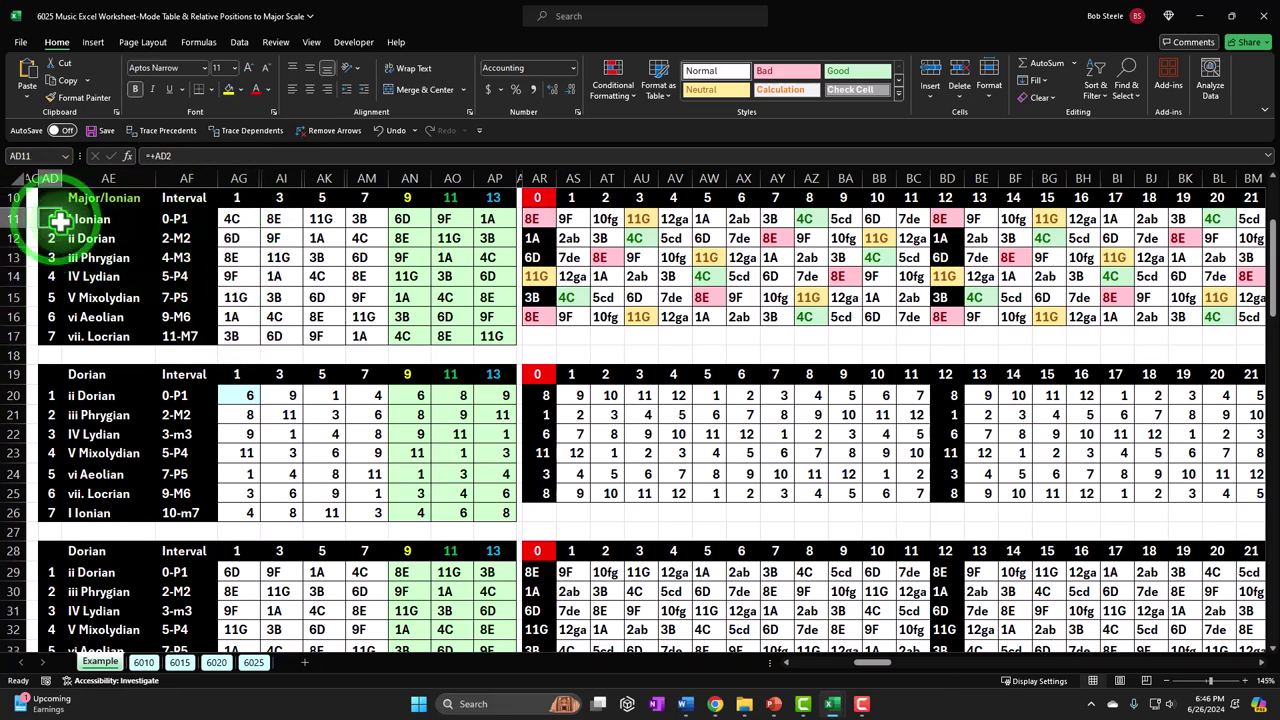
{"action": "key", "text": "Down"}
{"action": "key", "text": "Down"}
{"action": "key", "text": "Down"}
{"action": "key", "text": "Down"}
{"action": "key", "text": "Down"}
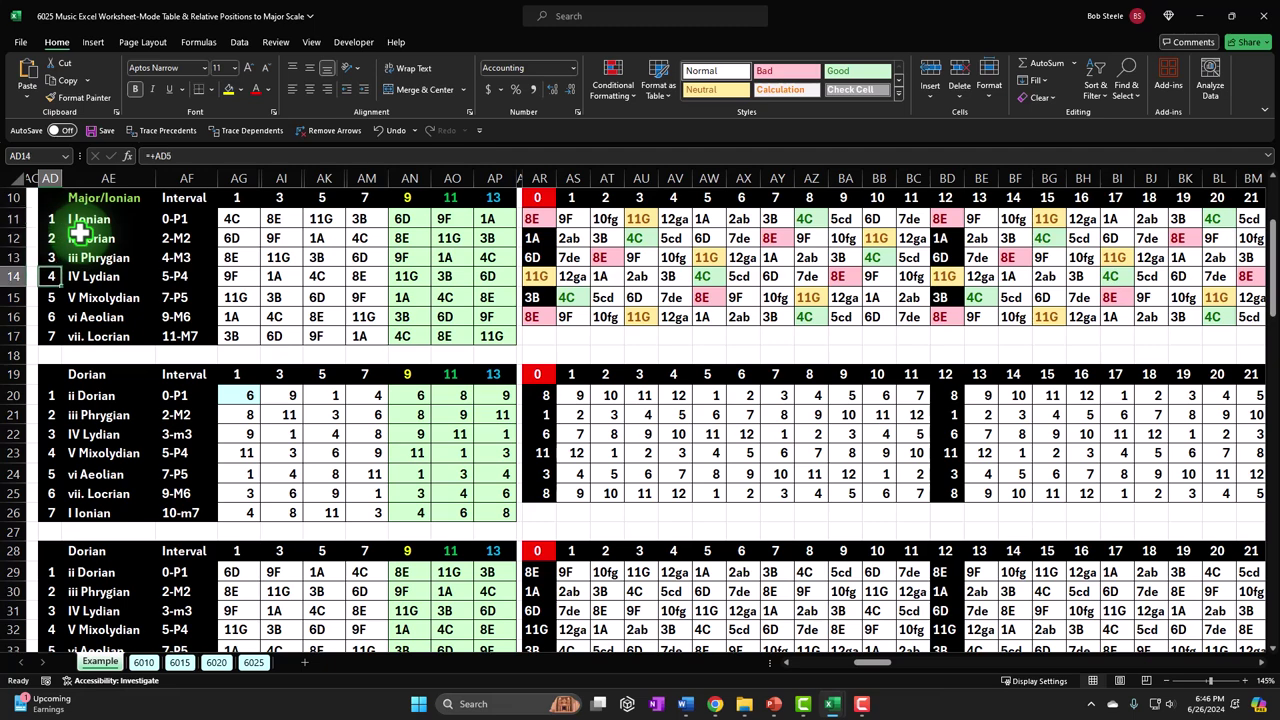
{"action": "key", "text": "Up"}
{"action": "key", "text": "Up"}
{"action": "key", "text": "Up"}
{"action": "key", "text": "Up"}
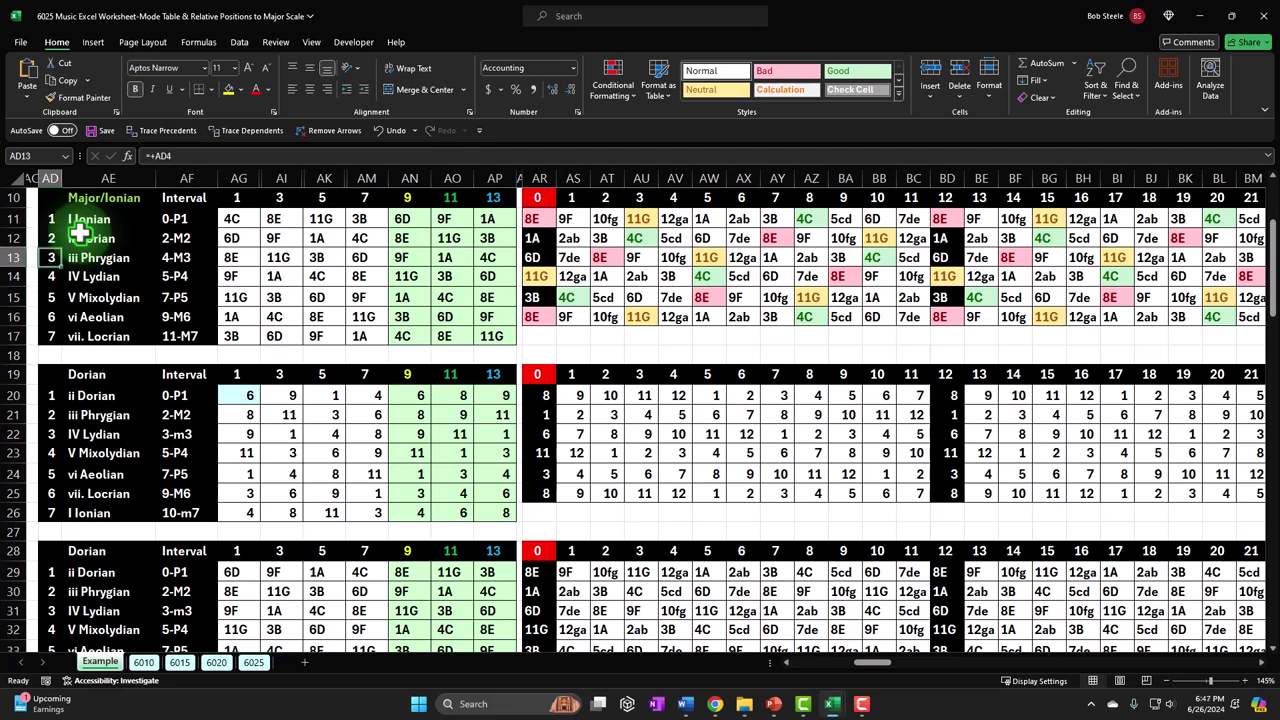
{"action": "key", "text": "Right"}
{"action": "key", "text": "Up"}
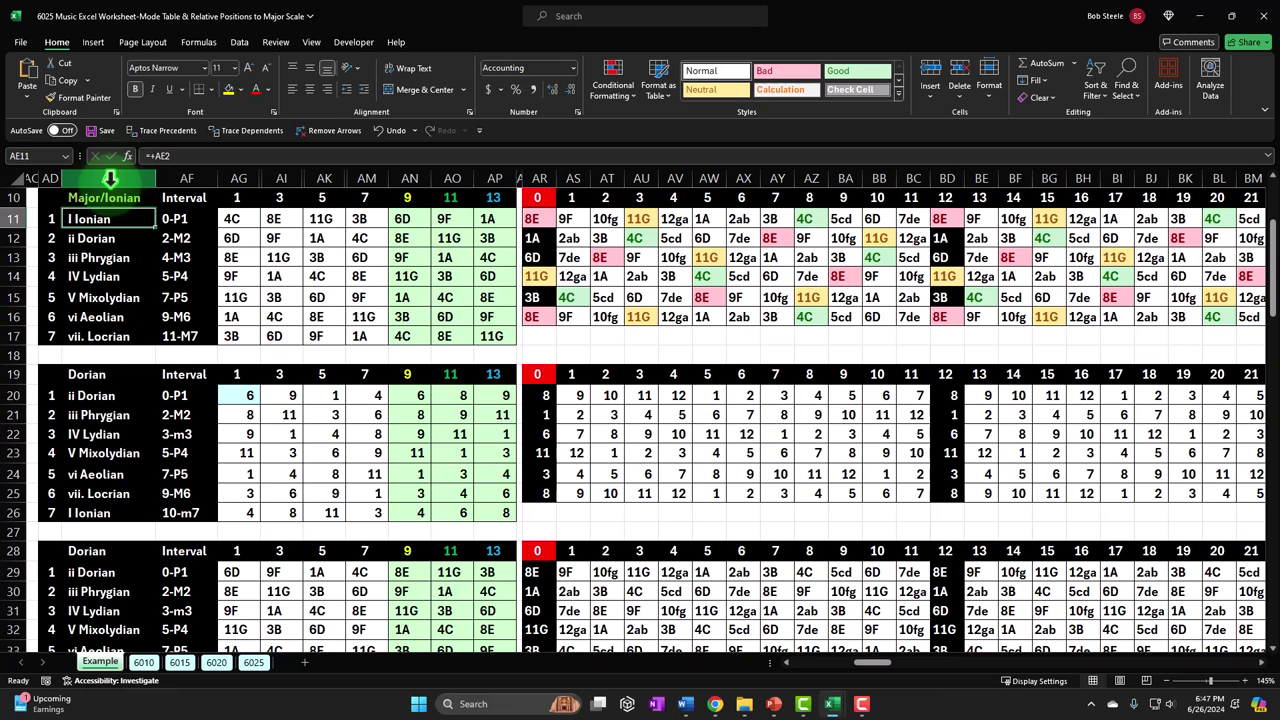
{"action": "key", "text": "Down"}
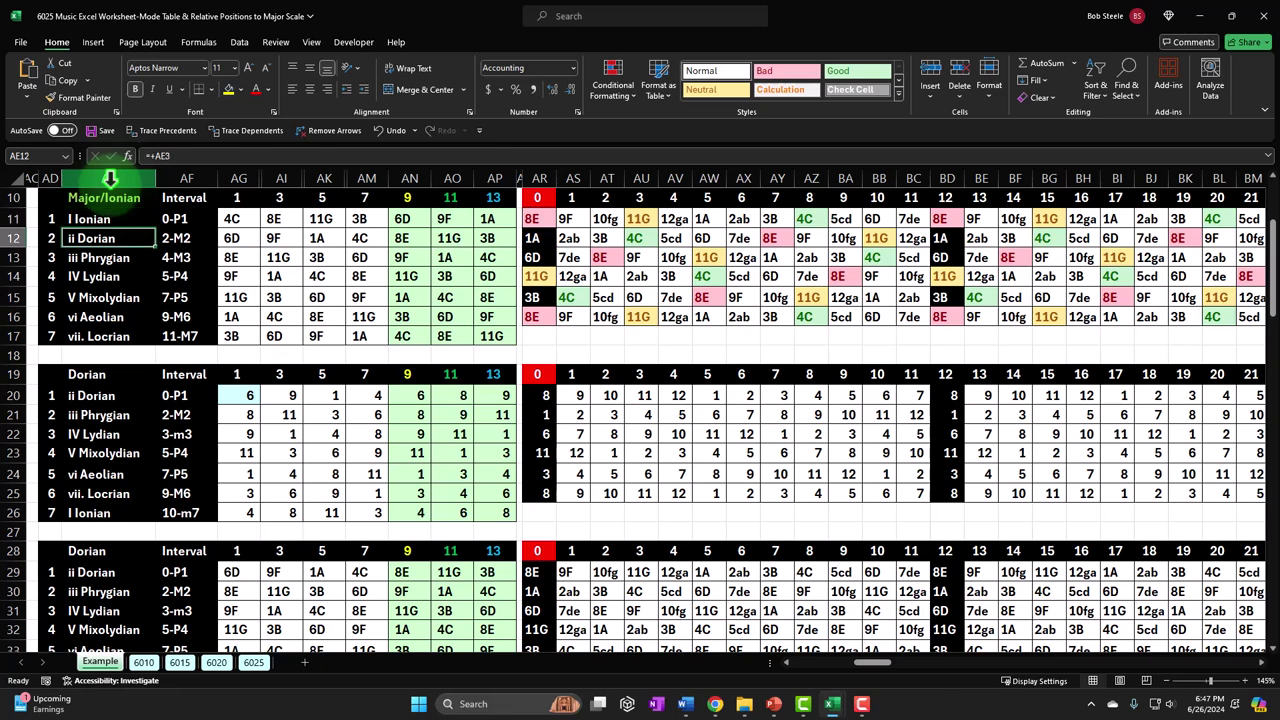
{"action": "key", "text": "Down"}
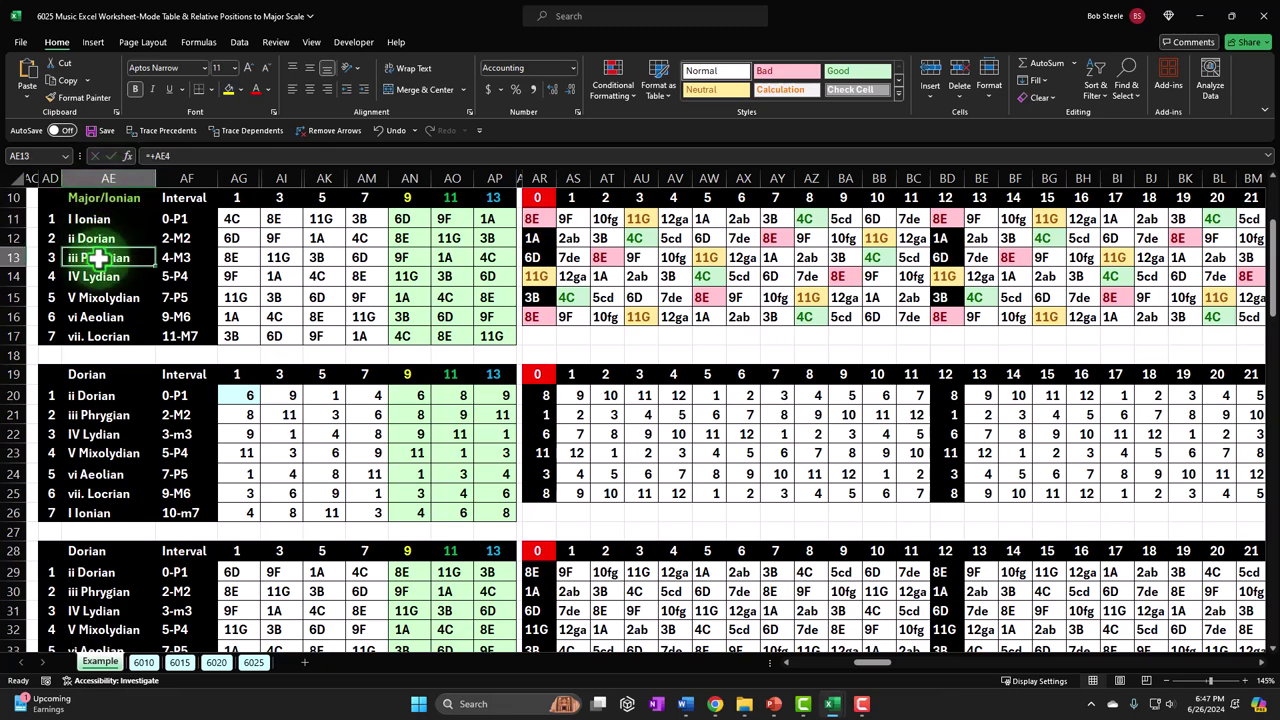
{"action": "key", "text": "Up"}
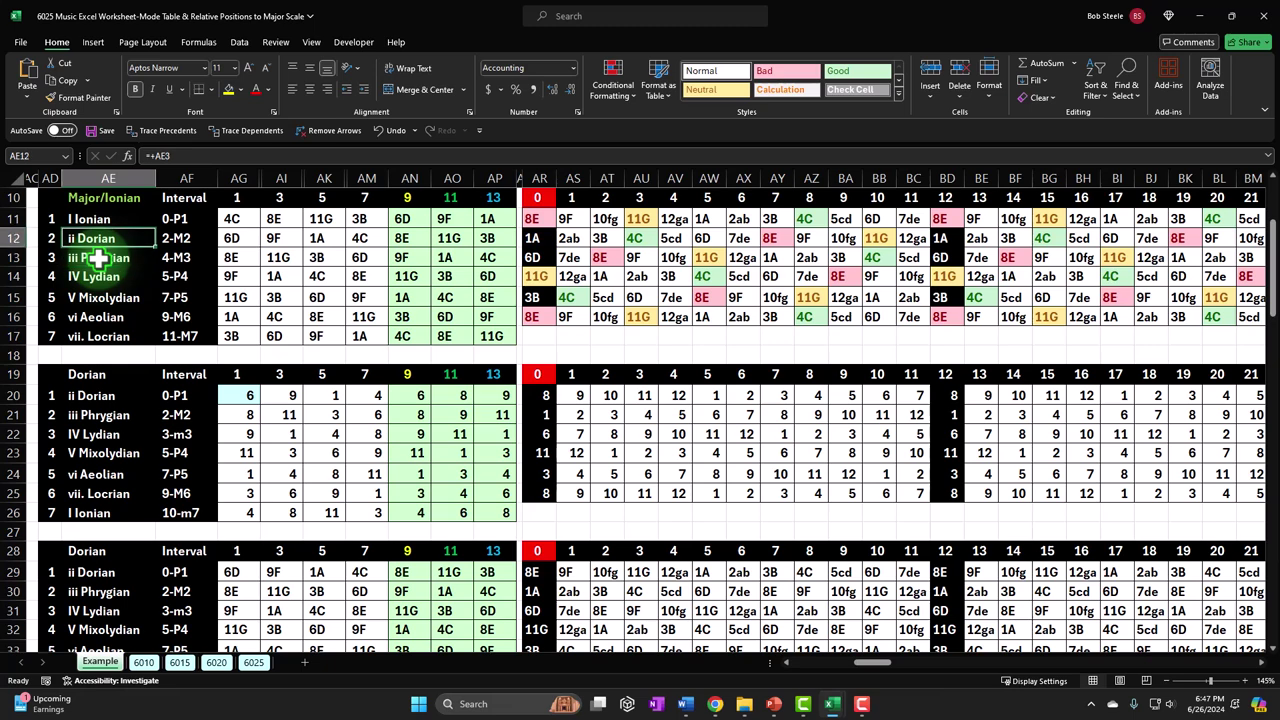
{"action": "key", "text": "Down"}
{"action": "key", "text": "Down"}
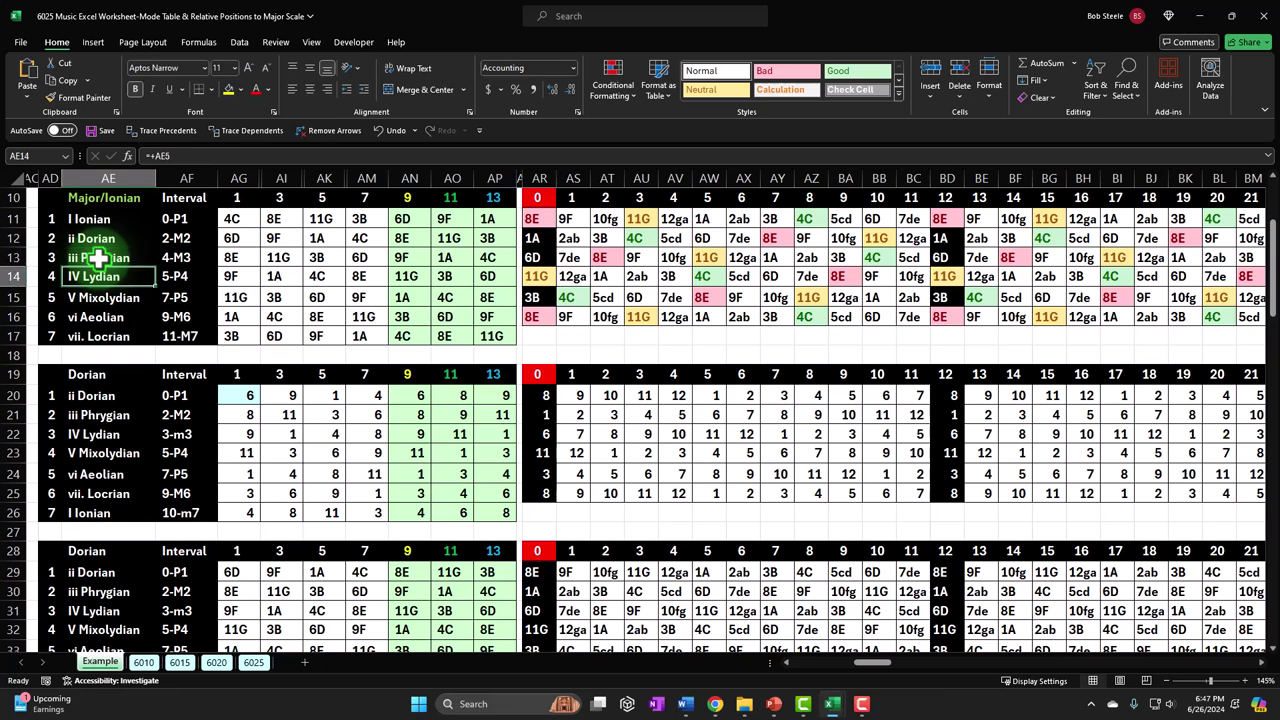
{"action": "key", "text": "Down"}
{"action": "key", "text": "Down"}
{"action": "key", "text": "Down"}
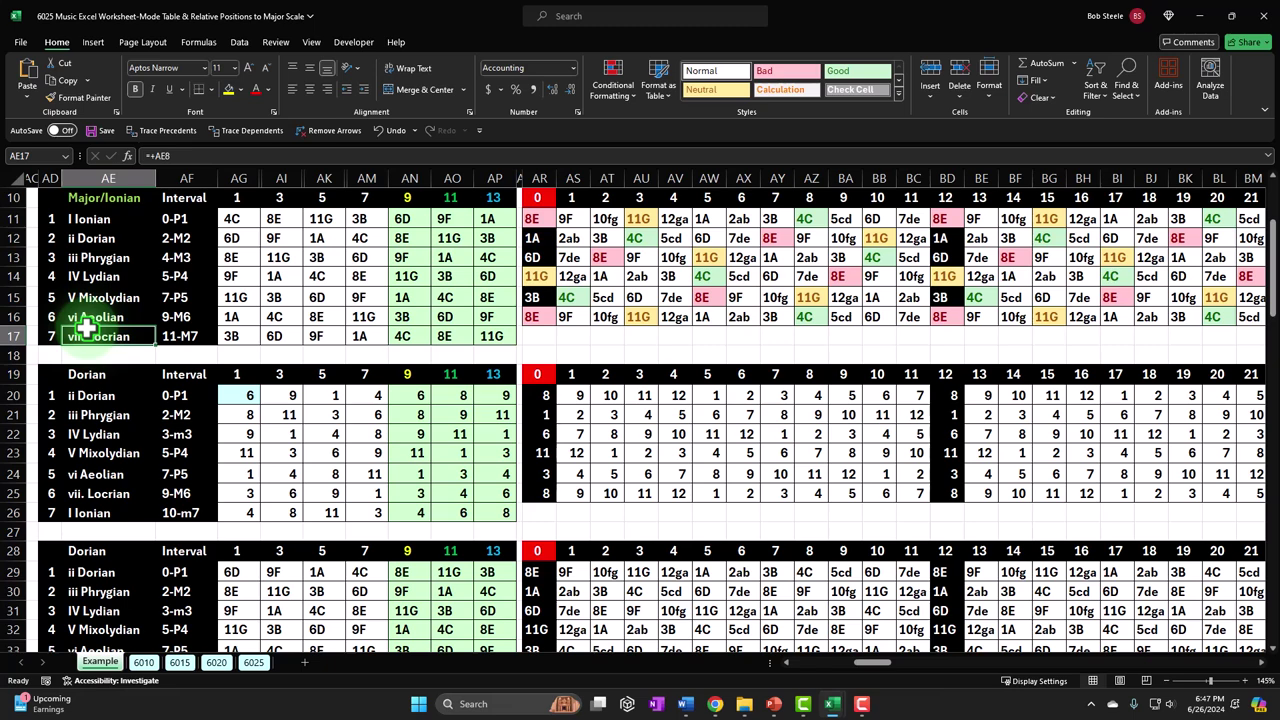
Review ii Dorian with its intervals 2-M2 and 9-M6, then go to the 6025 sheet.
{"action": "left_click", "coordinate": [118, 232]}
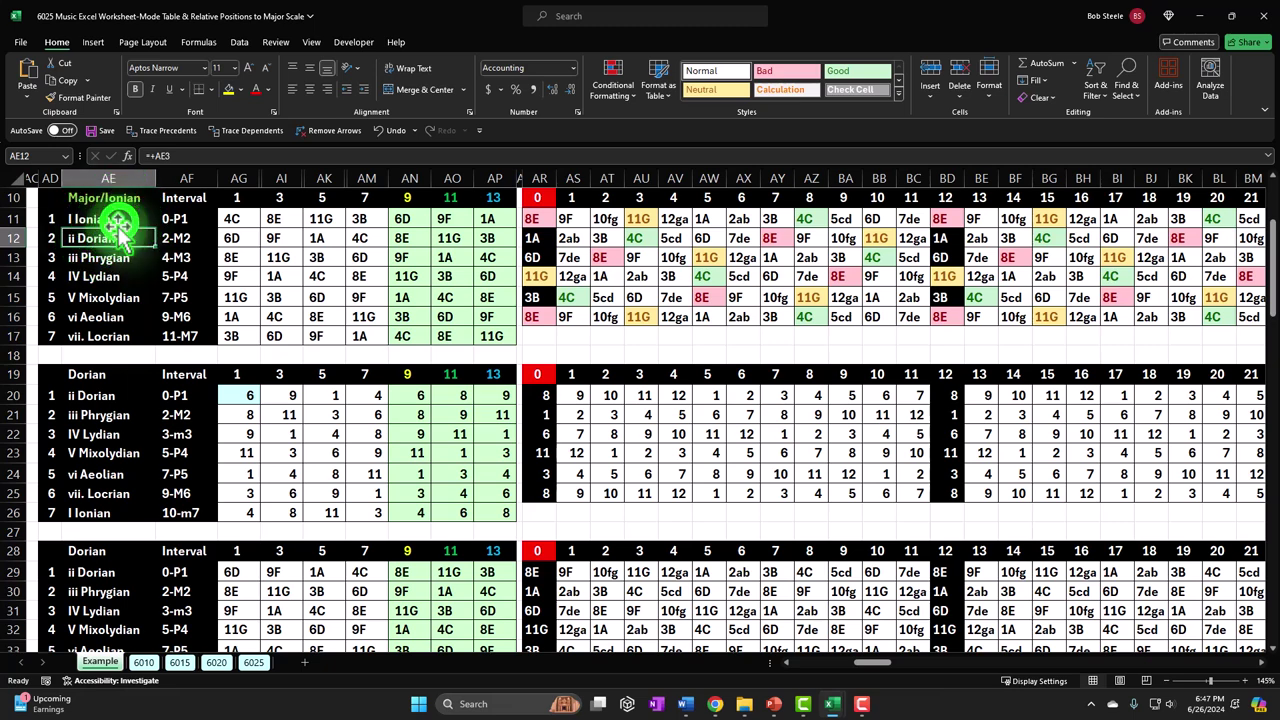
{"action": "left_click", "coordinate": [119, 222]}
{"action": "left_click", "coordinate": [118, 226]}
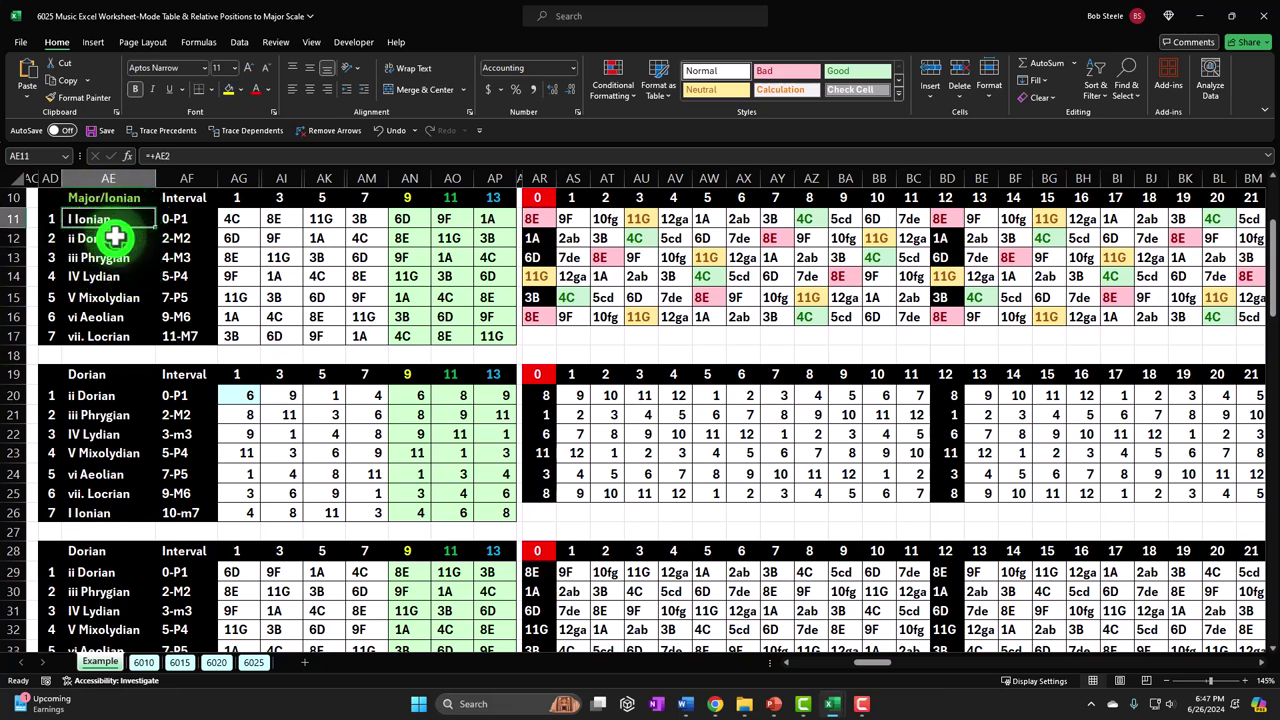
{"action": "left_click", "coordinate": [116, 238]}
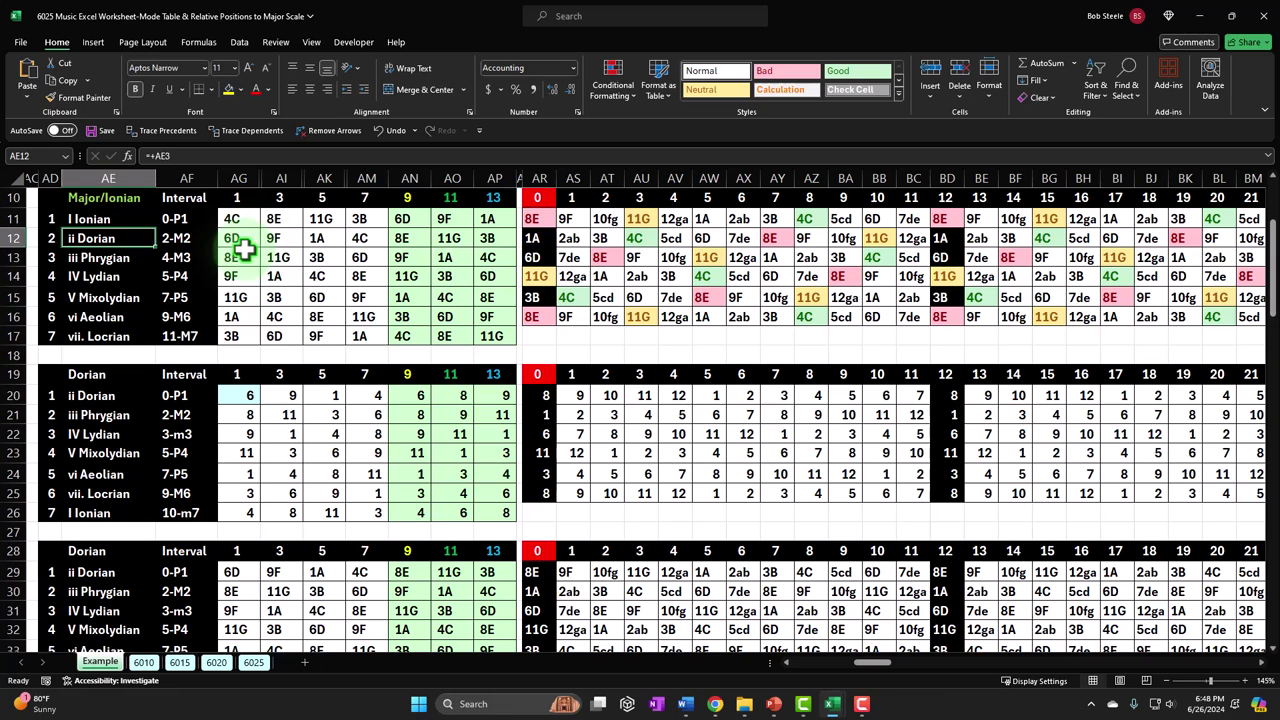
{"action": "left_click", "coordinate": [200, 238]}
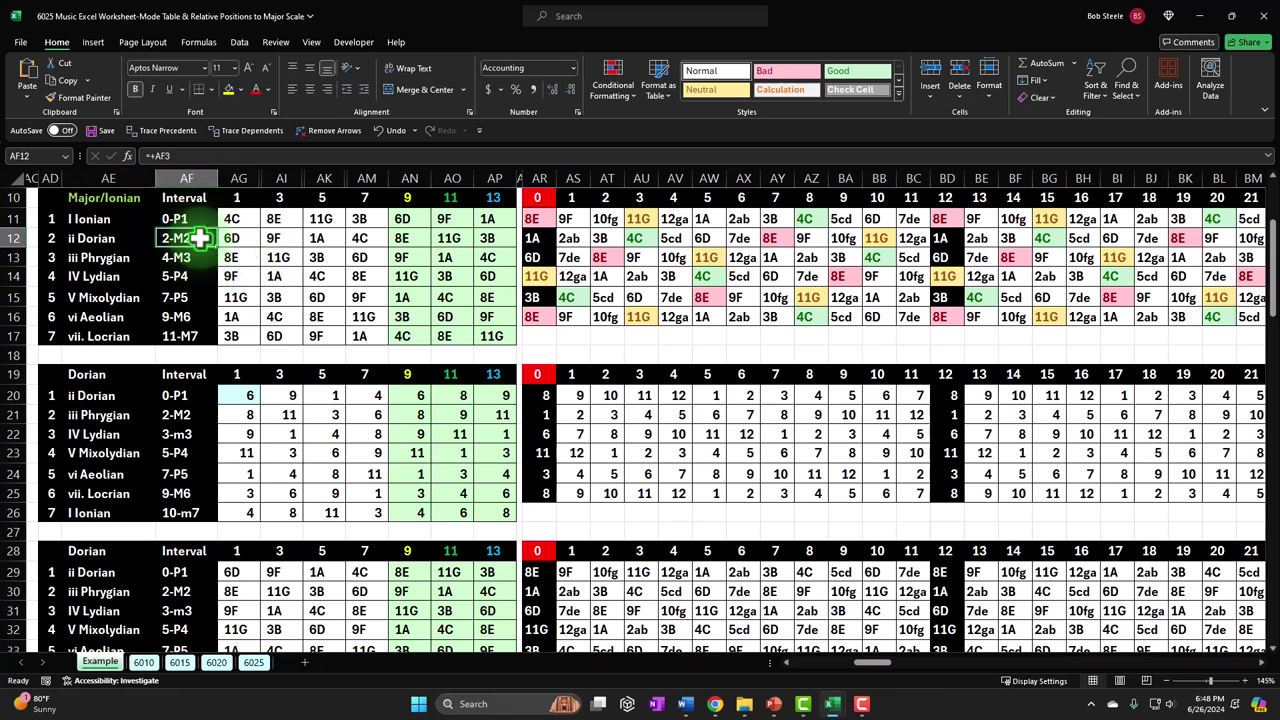
{"action": "left_click", "coordinate": [178, 317]}
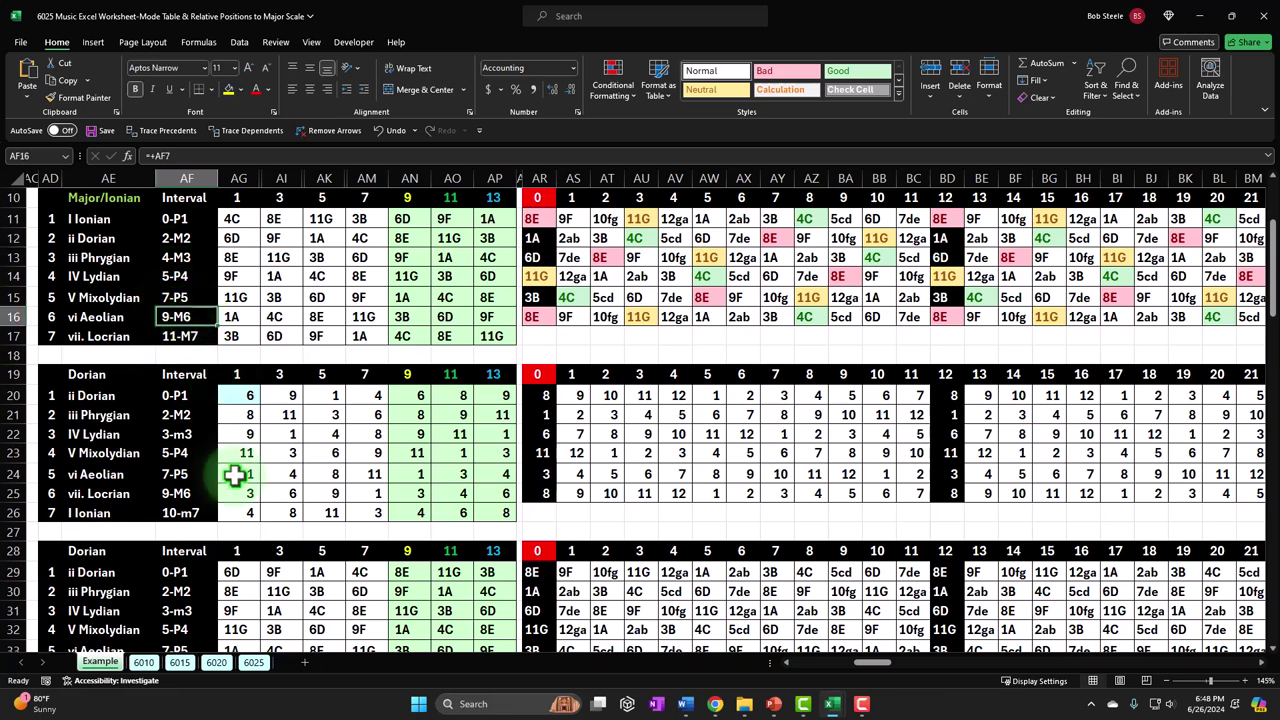
{"action": "left_click", "coordinate": [256, 662]}
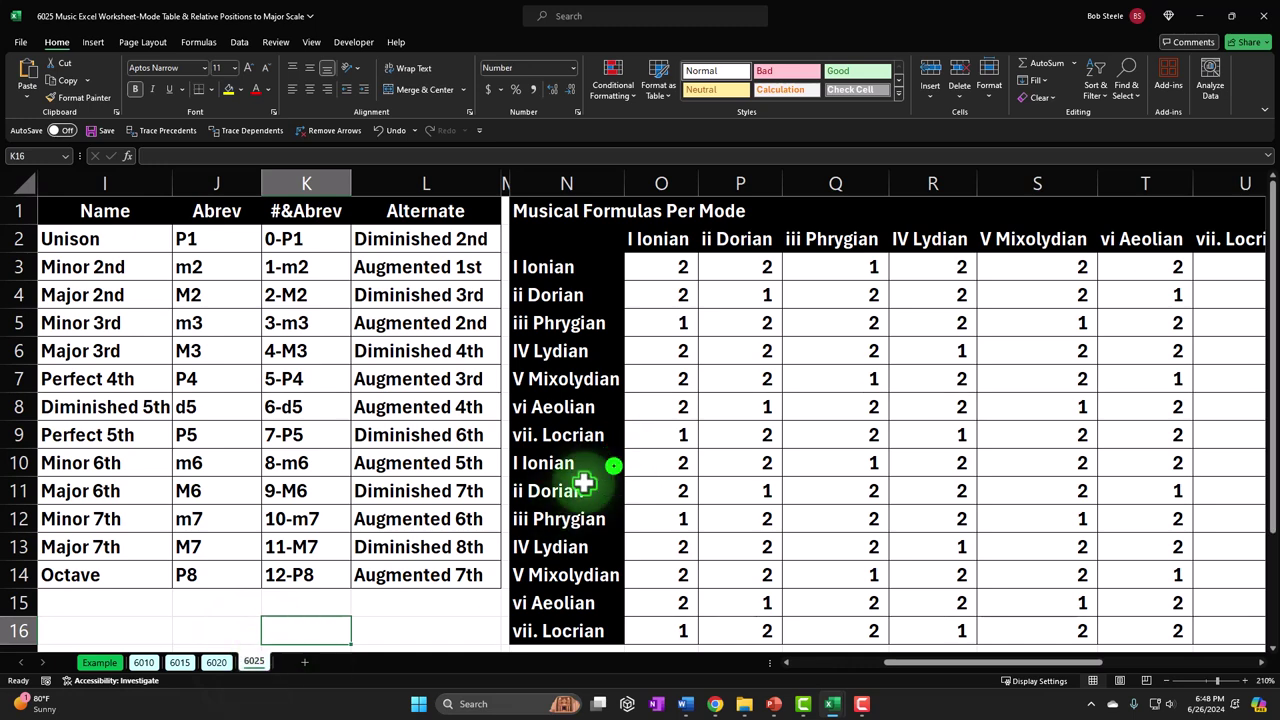
Check how far the formulas table extends to the right below its rows.
{"action": "left_click", "coordinate": [614, 462]}
{"action": "scroll", "coordinate": [654, 440], "scroll_direction": "up", "scroll_amount": 4}
{"action": "left_click", "coordinate": [654, 440]}
{"action": "key", "text": "Right"}
{"action": "key", "text": "Right"}
{"action": "key", "text": "Right"}
{"action": "key", "text": "Right"}
{"action": "key", "text": "Right"}
{"action": "key", "text": "Right"}
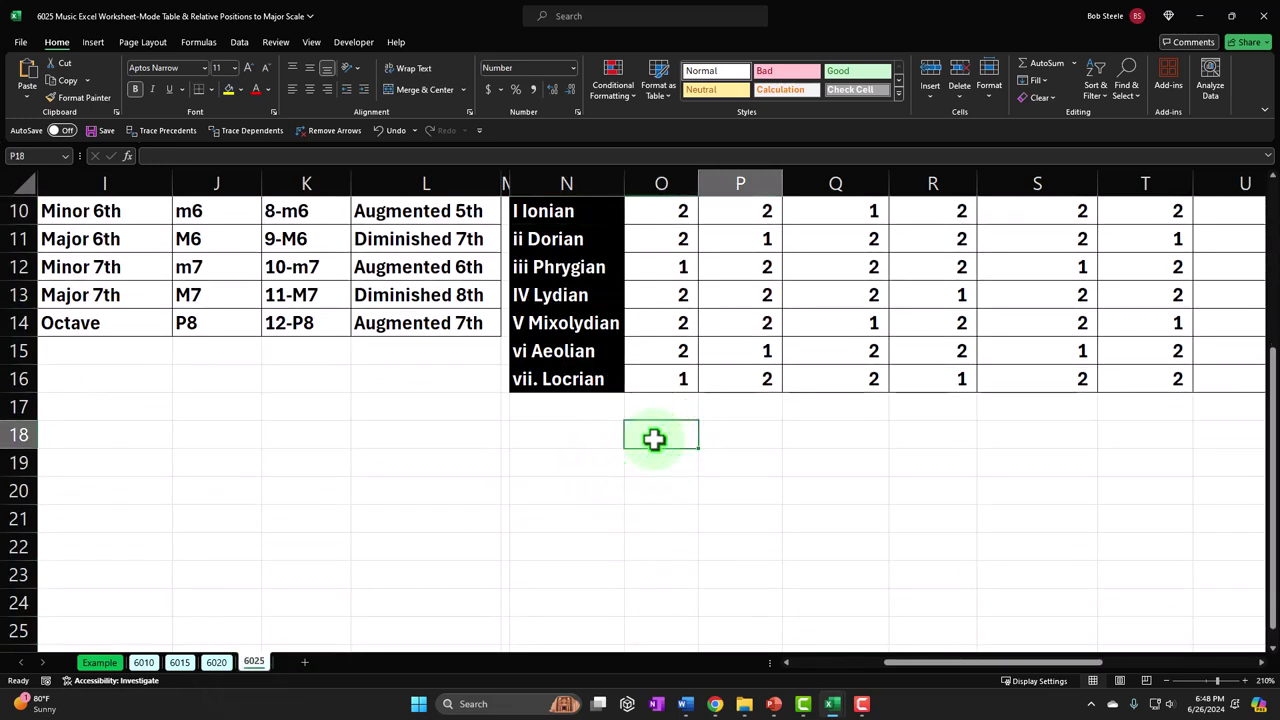
{"action": "key", "text": "Right"}
{"action": "key", "text": "Right"}
{"action": "key", "text": "Right"}
{"action": "key", "text": "Right"}
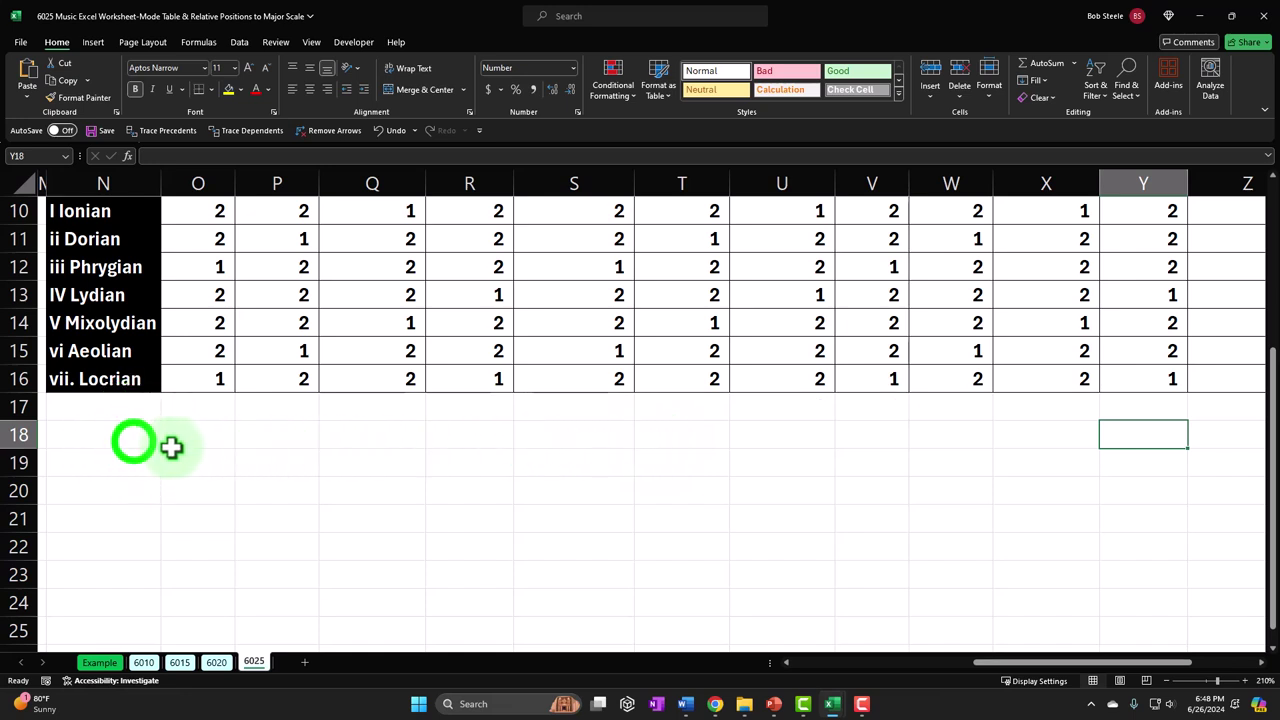
Type the heading 'Relitve Major Positions Per Mode' into cell N18.
{"action": "left_click", "coordinate": [134, 440]}
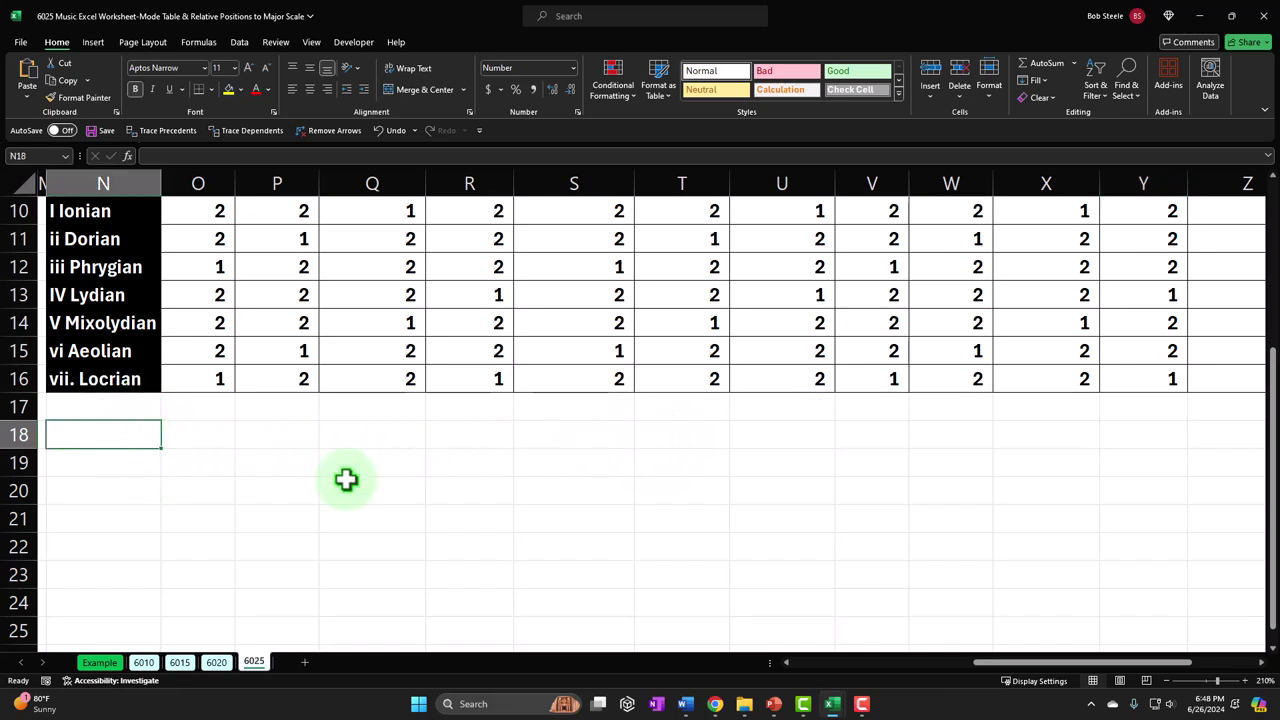
{"action": "type", "text": "R"}
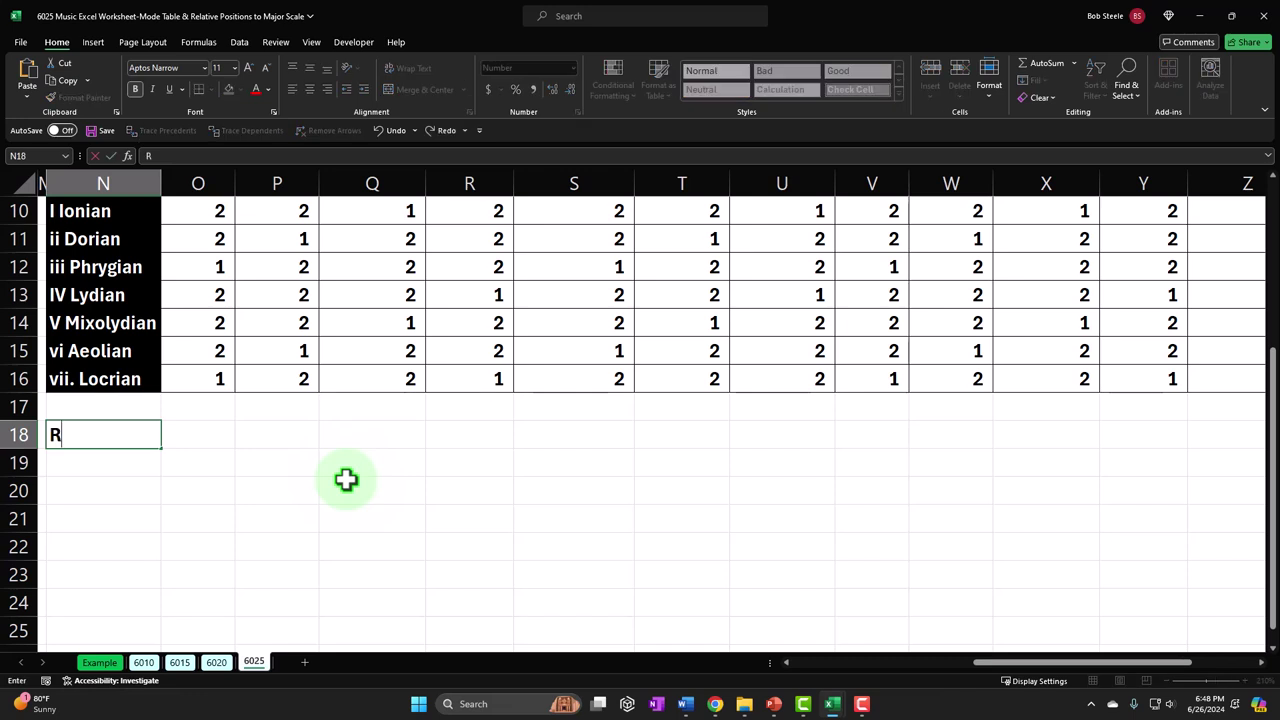
{"action": "type", "text": "elitve Major o"}
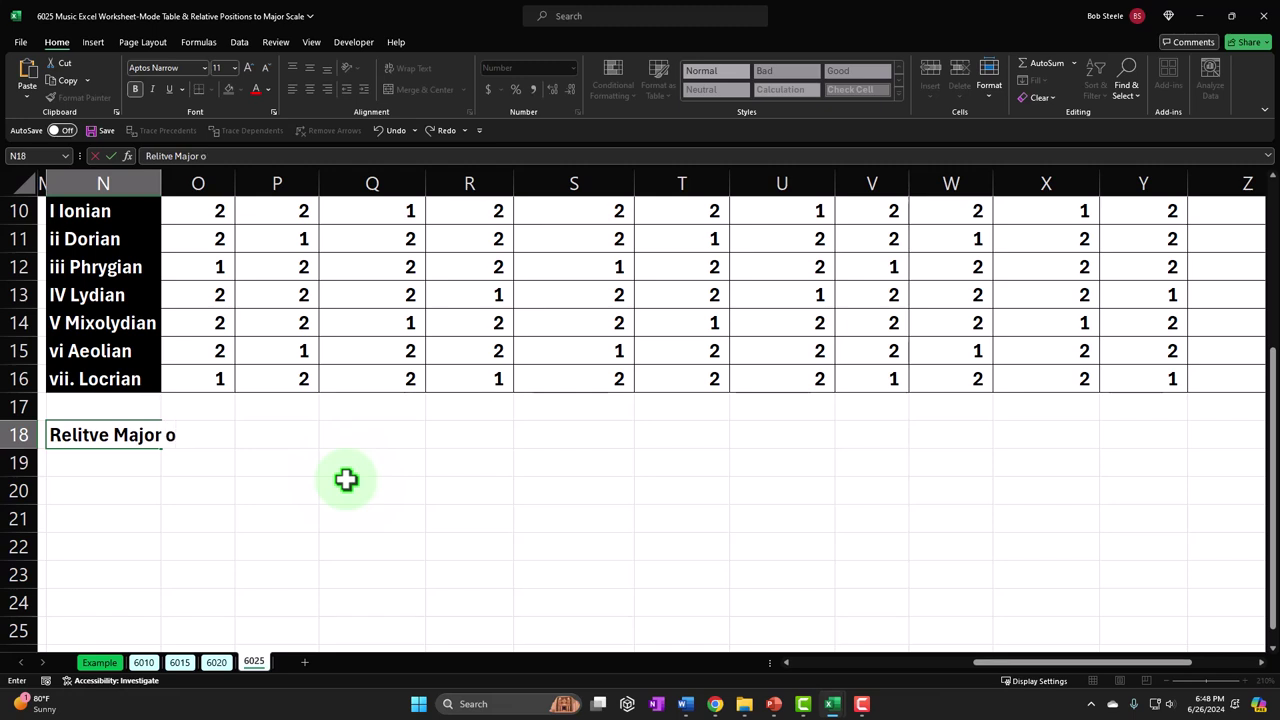
{"action": "key", "text": "BackSpace"}
{"action": "type", "text": "Positions Per"}
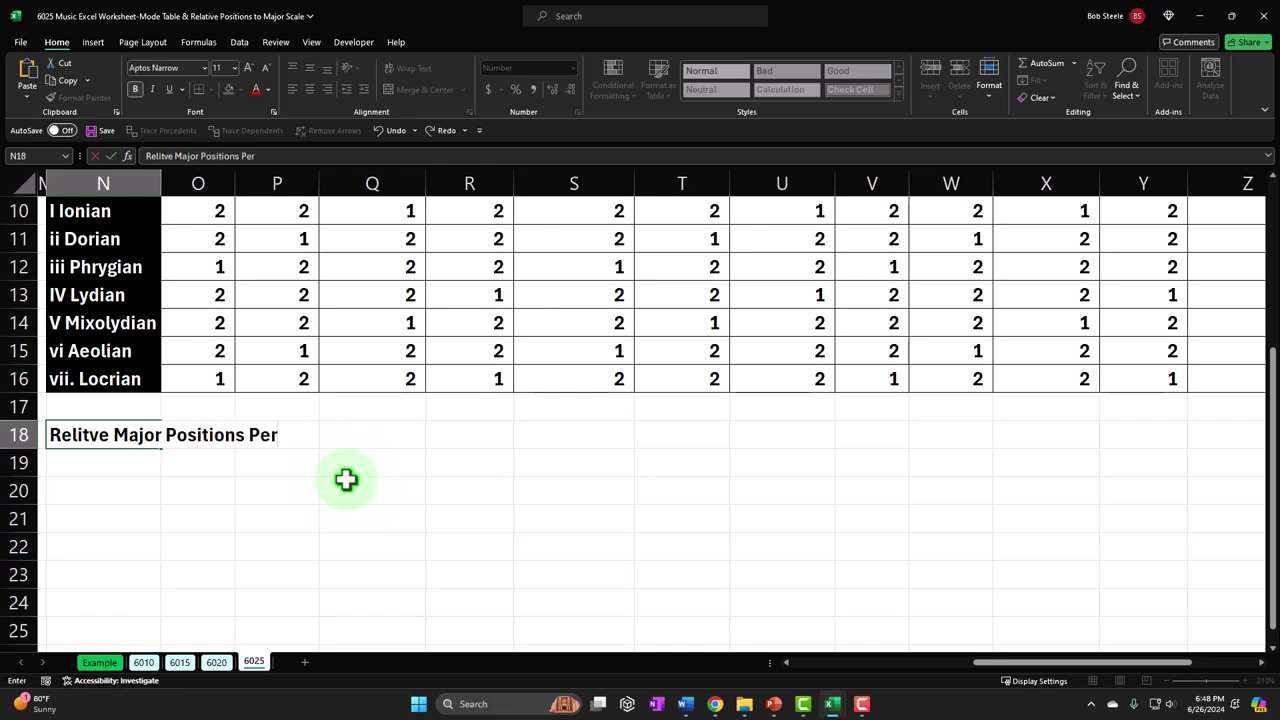
{"action": "type", "text": " Mode"}
{"action": "key", "text": "Return"}
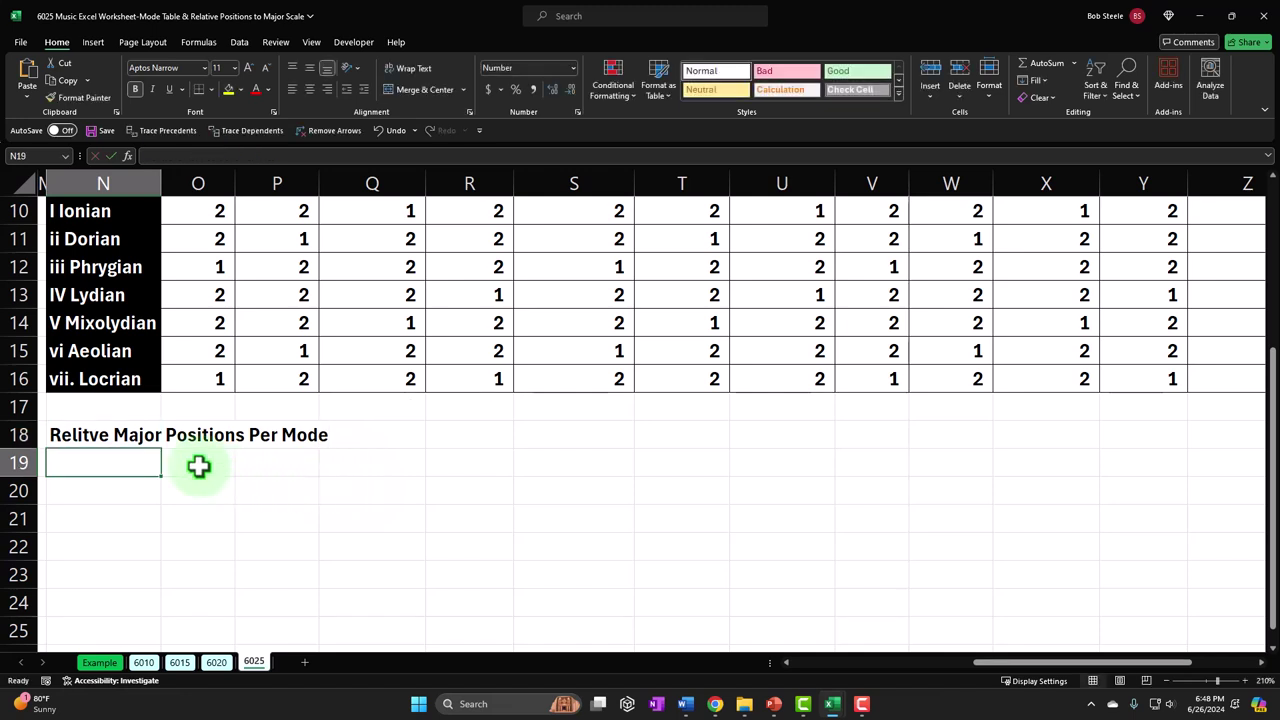
{"action": "left_click", "coordinate": [145, 460]}
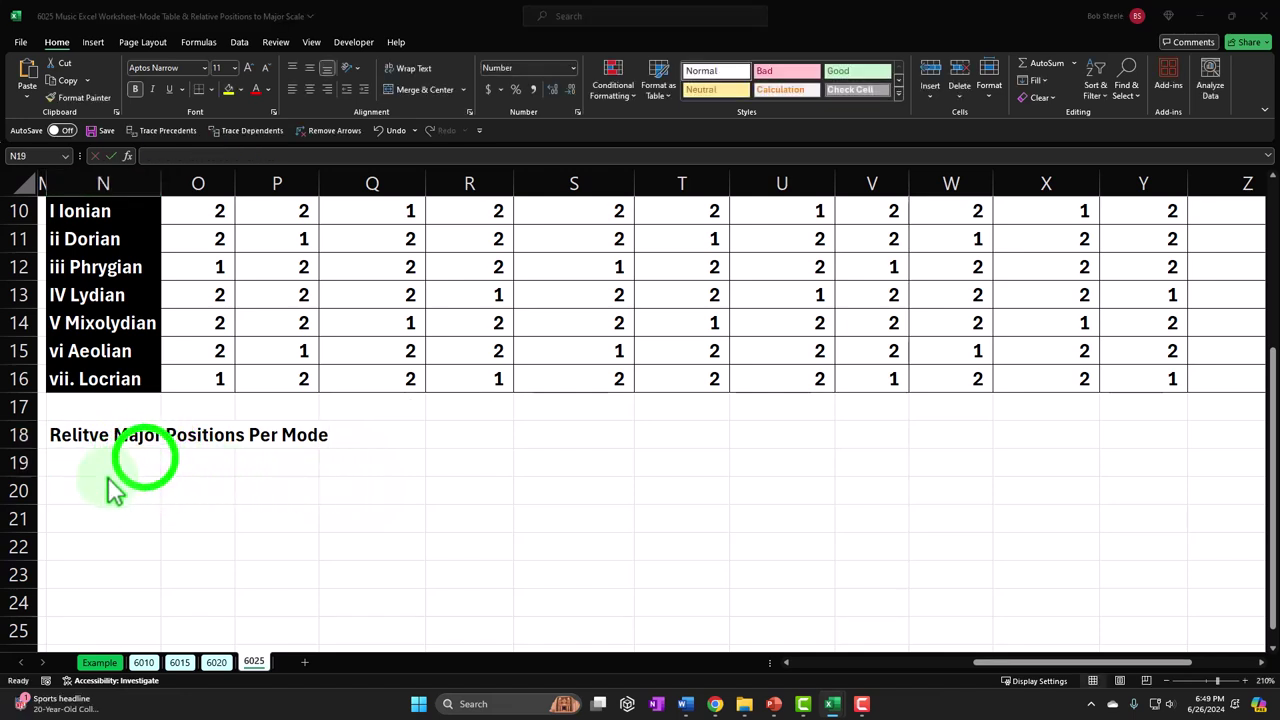
Give N18:Q18 a black fill and white font colour.
{"action": "left_click_drag", "start_coordinate": [109, 434], "coordinate": [357, 437]}
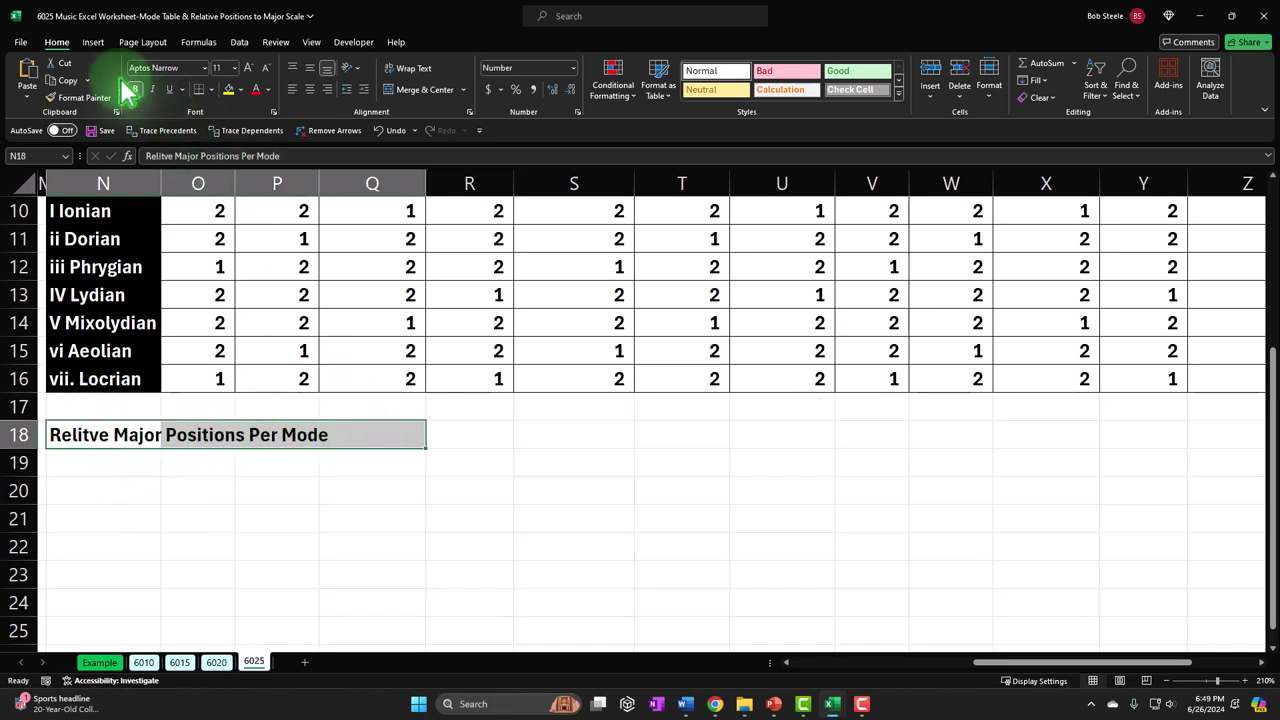
{"action": "left_click", "coordinate": [241, 90]}
{"action": "left_click", "coordinate": [240, 124]}
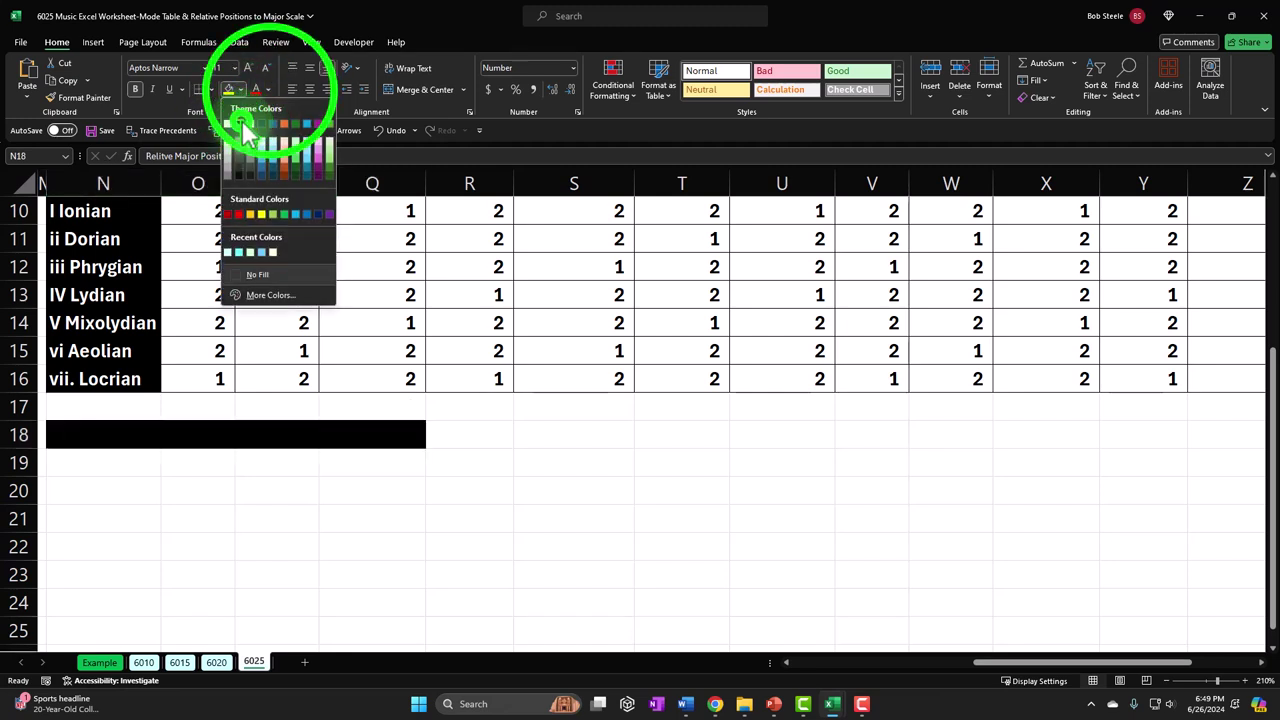
{"action": "left_click", "coordinate": [267, 89]}
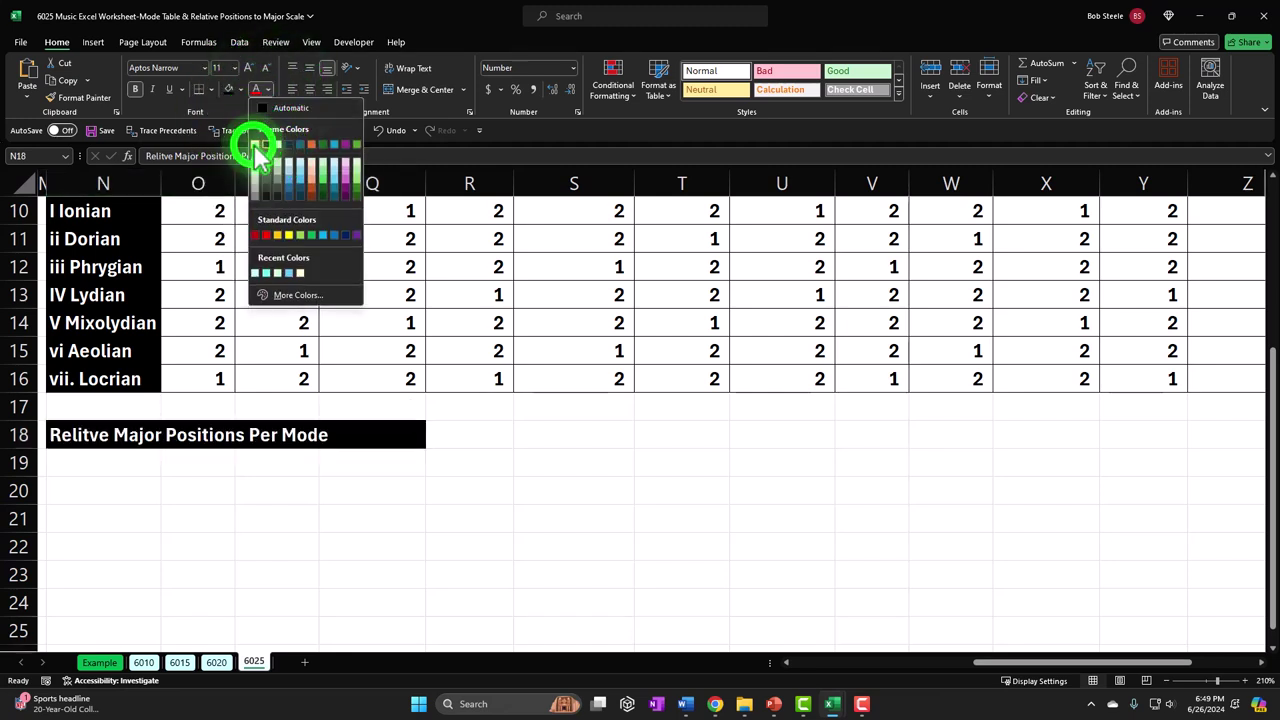
{"action": "left_click", "coordinate": [257, 146]}
{"action": "left_click", "coordinate": [166, 463]}
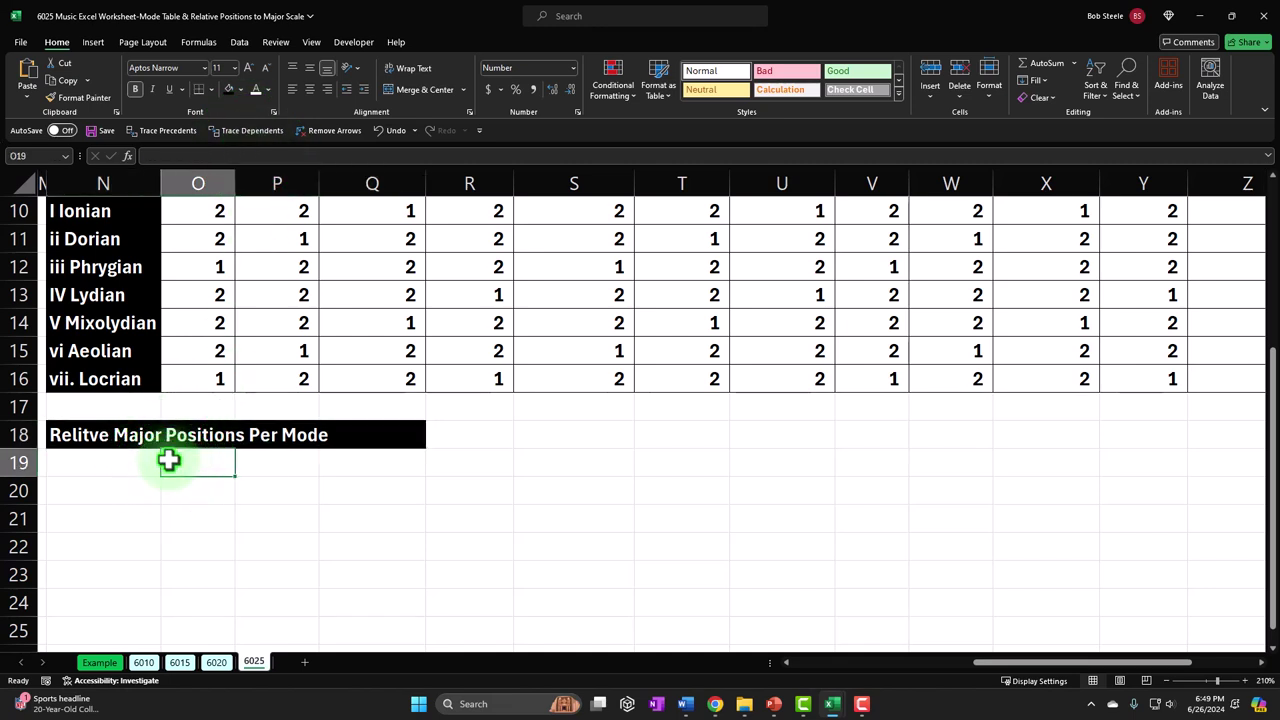
{"action": "left_click", "coordinate": [128, 457]}
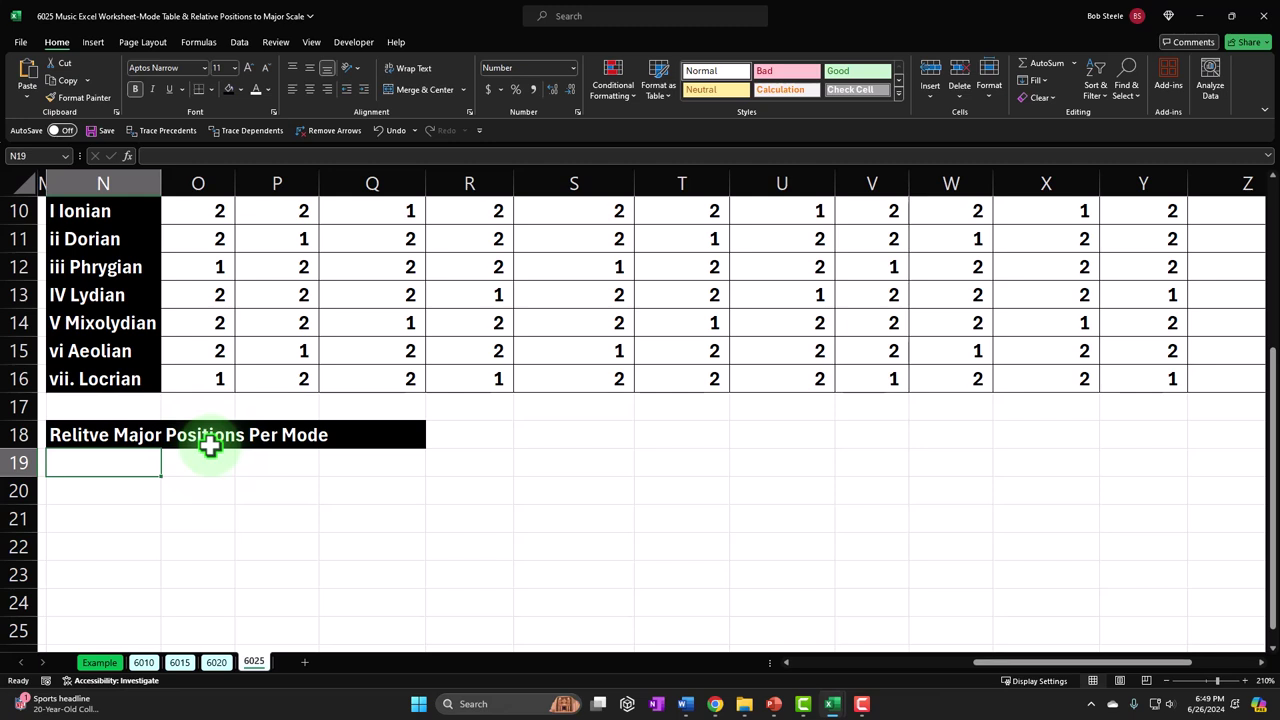
Type 1 through 7 down N19:N25, then clear the numbers 3–7 again.
{"action": "type", "text": "1"}
{"action": "key", "text": "Return"}
{"action": "type", "text": "2"}
{"action": "key", "text": "Return"}
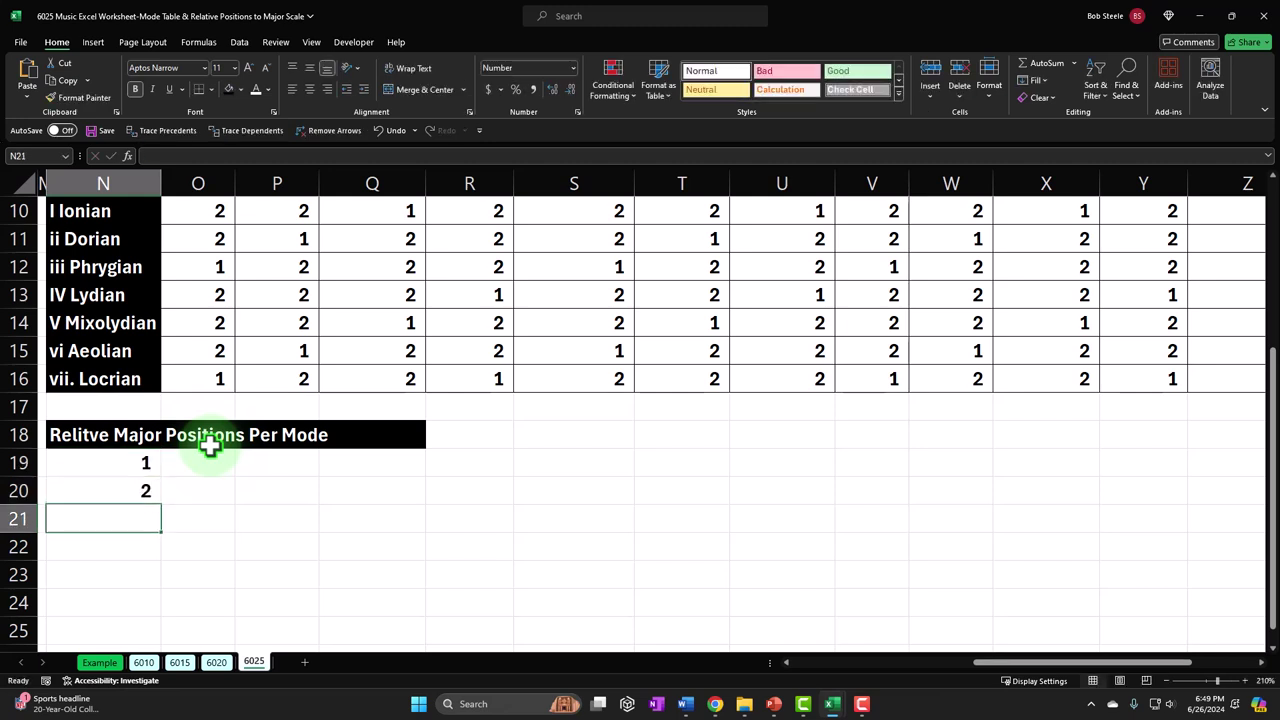
{"action": "type", "text": "3"}
{"action": "key", "text": "Return"}
{"action": "type", "text": "4"}
{"action": "key", "text": "Return"}
{"action": "type", "text": "5"}
{"action": "key", "text": "Return"}
{"action": "type", "text": "6"}
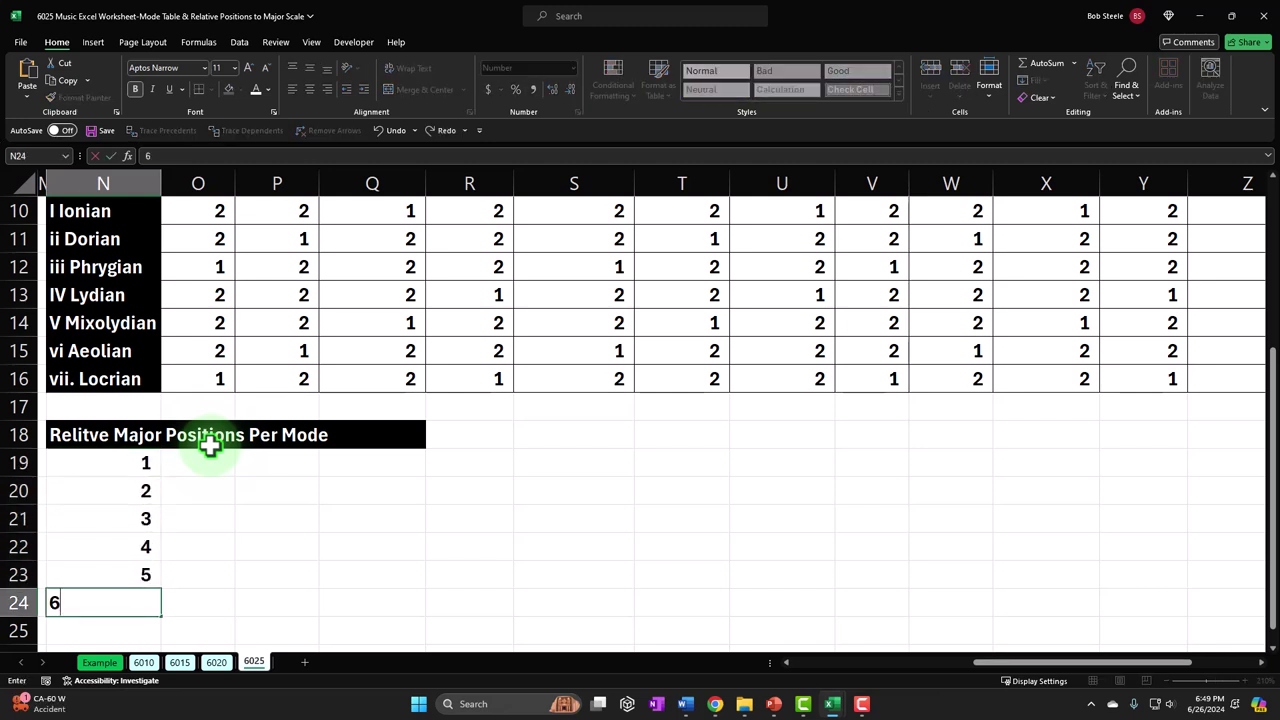
{"action": "key", "text": "Return"}
{"action": "type", "text": "7"}
{"action": "left_click", "coordinate": [200, 548]}
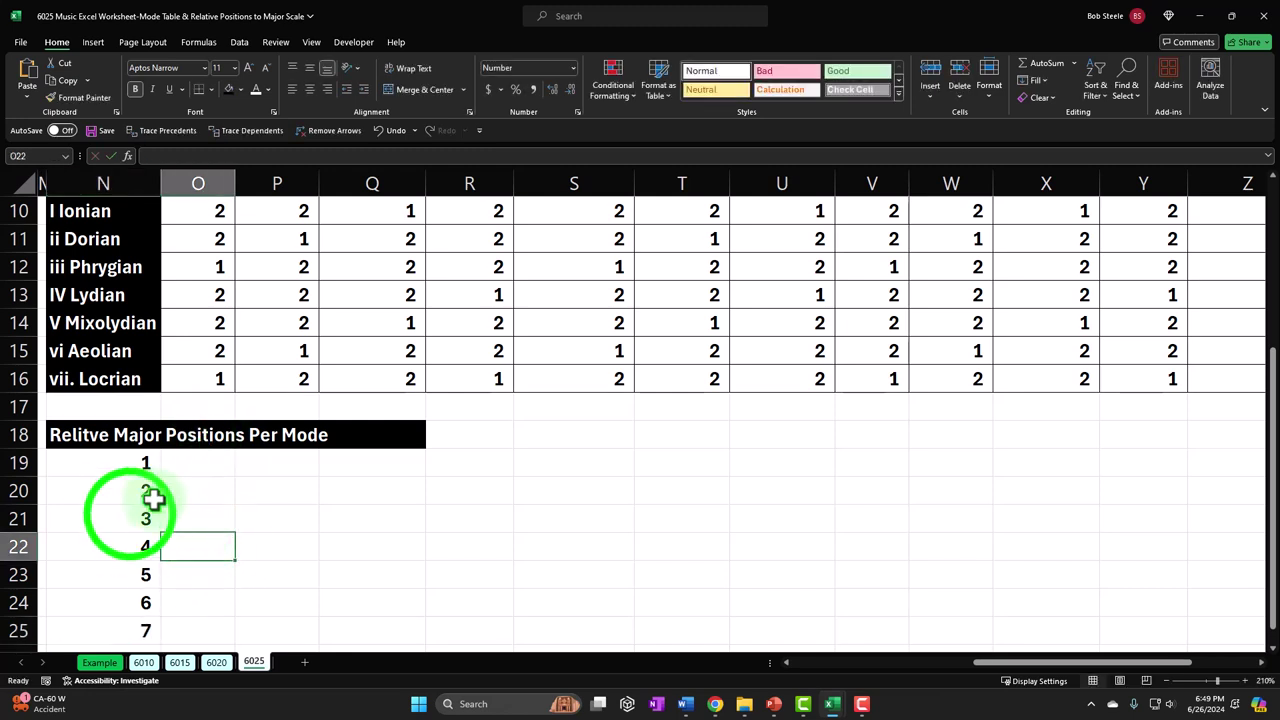
{"action": "left_click_drag", "start_coordinate": [143, 515], "coordinate": [137, 615]}
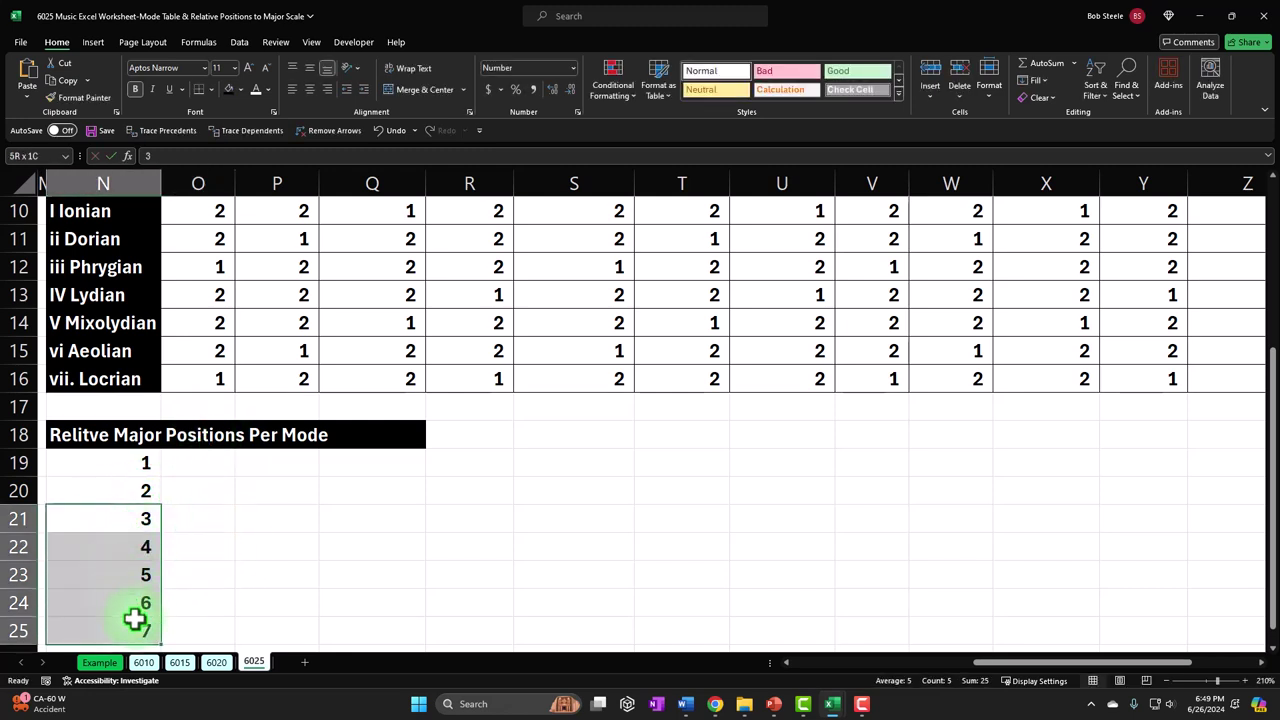
{"action": "key", "text": "Delete"}
Extend the 1, 2 series to 7 in N25 and colour N19:N25 black with white numbers.
{"action": "left_click_drag", "start_coordinate": [137, 466], "coordinate": [134, 486]}
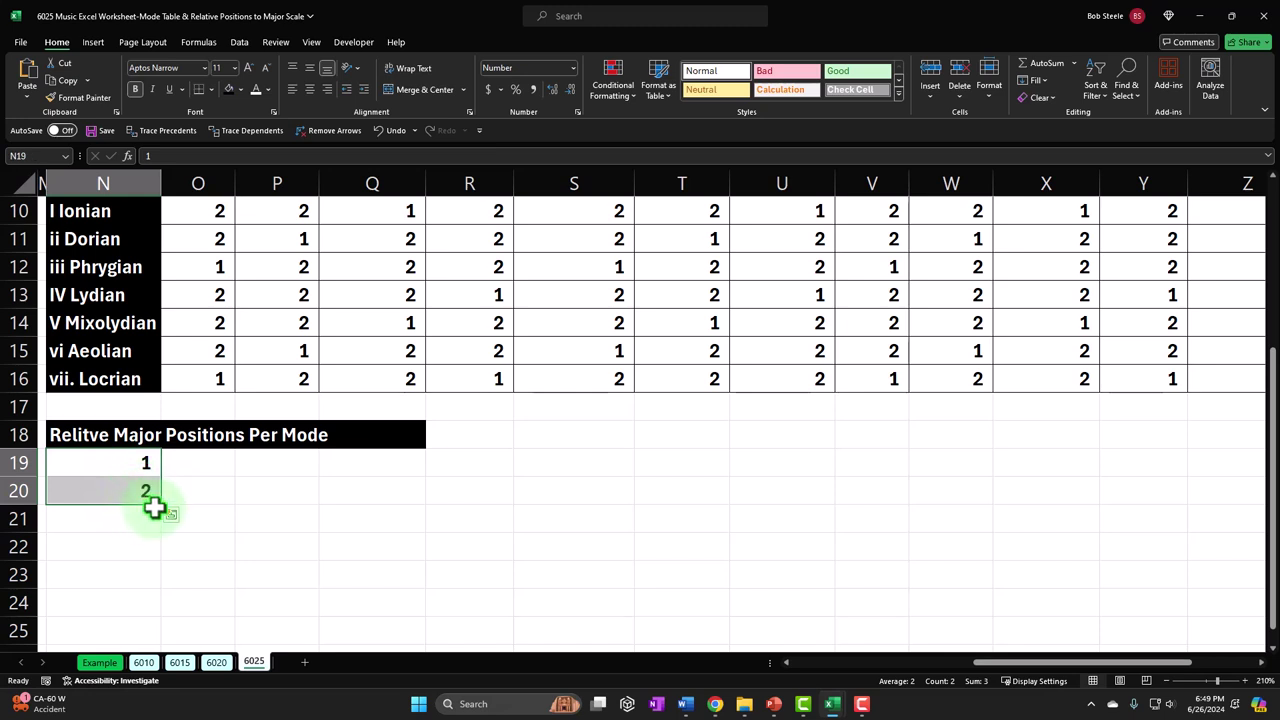
{"action": "left_click_drag", "start_coordinate": [162, 508], "coordinate": [160, 634]}
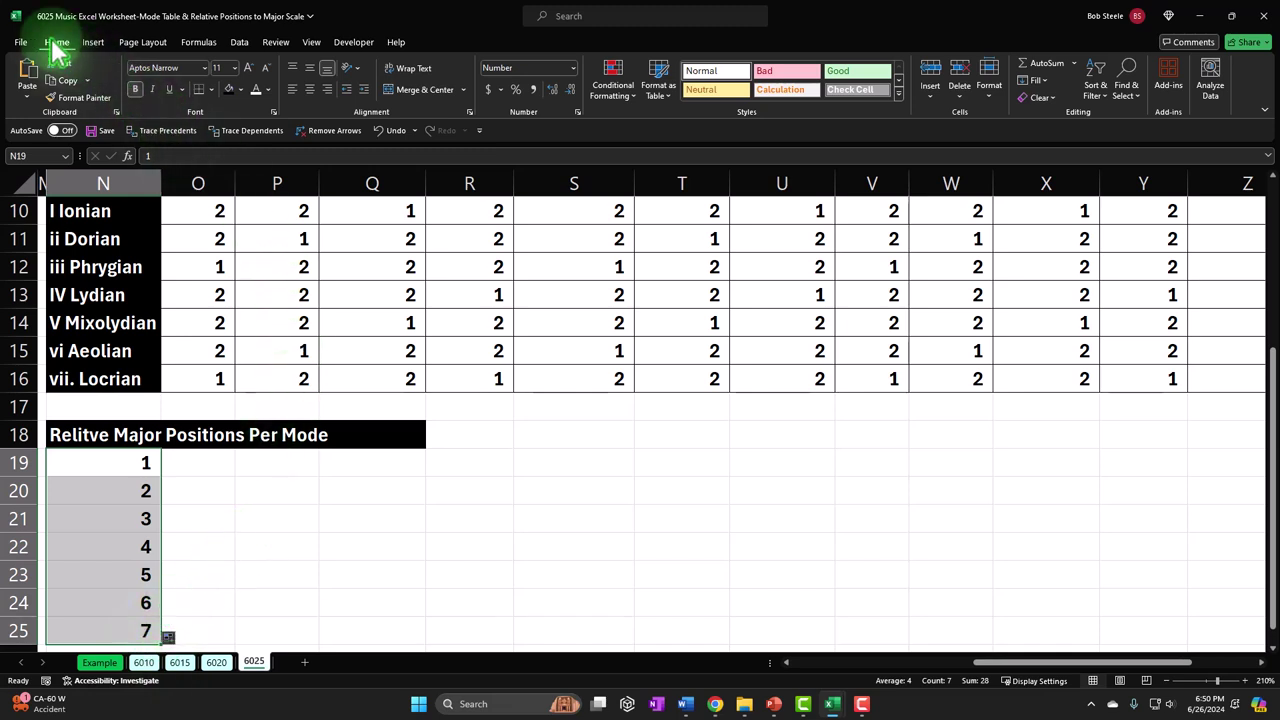
{"action": "left_click", "coordinate": [229, 89]}
{"action": "left_click", "coordinate": [254, 88]}
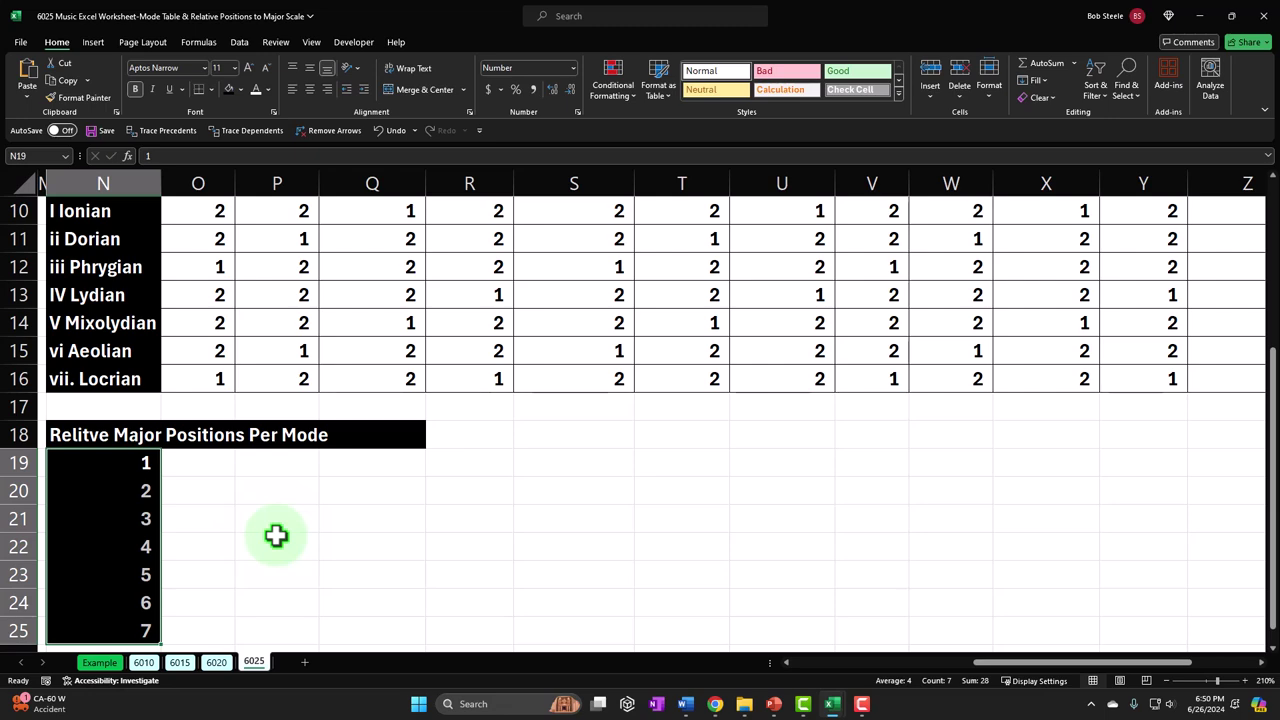
{"action": "scroll", "coordinate": [276, 536], "scroll_direction": "up", "scroll_amount": 3}
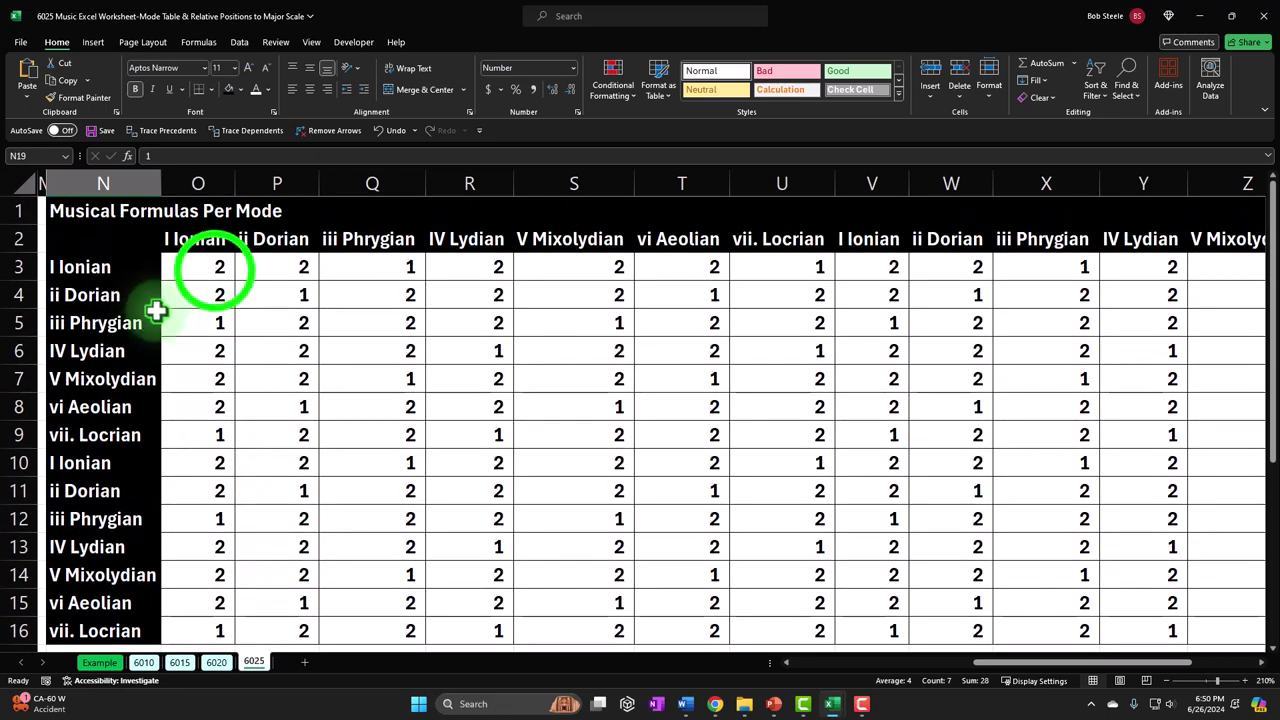
{"action": "left_click", "coordinate": [180, 267]}
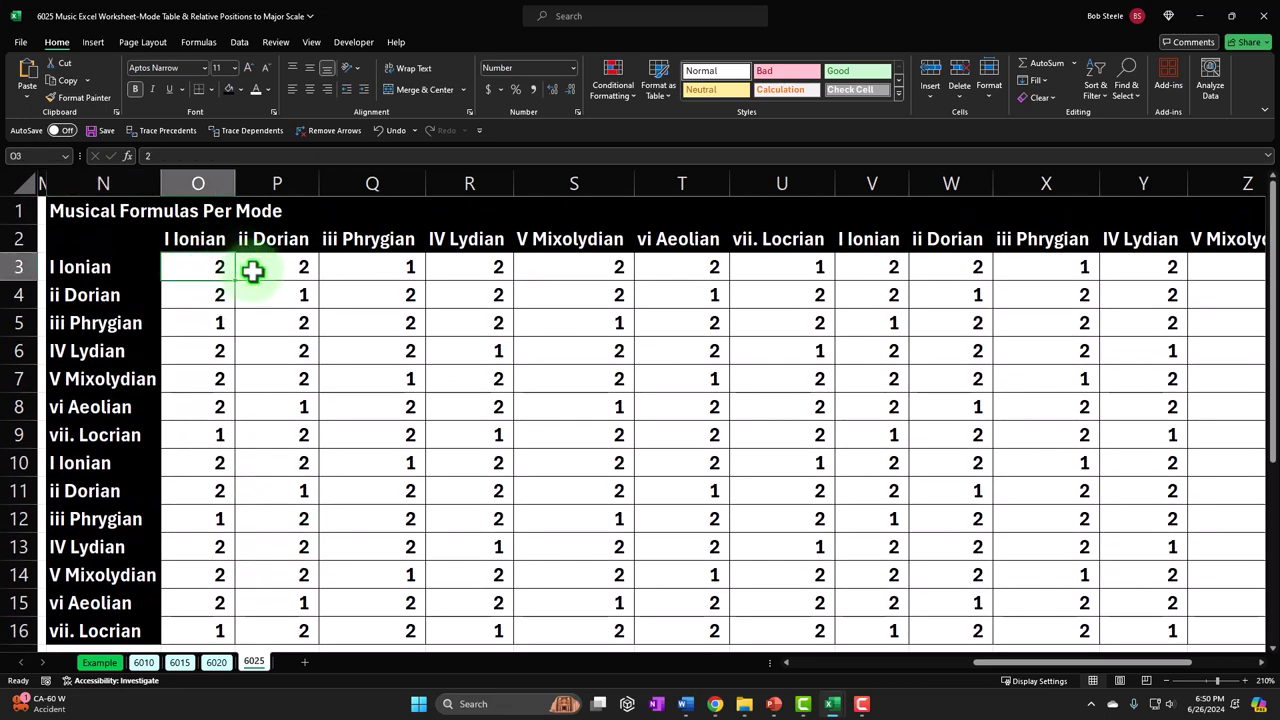
{"action": "key", "text": "Down"}
{"action": "key", "text": "Down"}
{"action": "key", "text": "Down"}
{"action": "key", "text": "Down"}
{"action": "key", "text": "Down"}
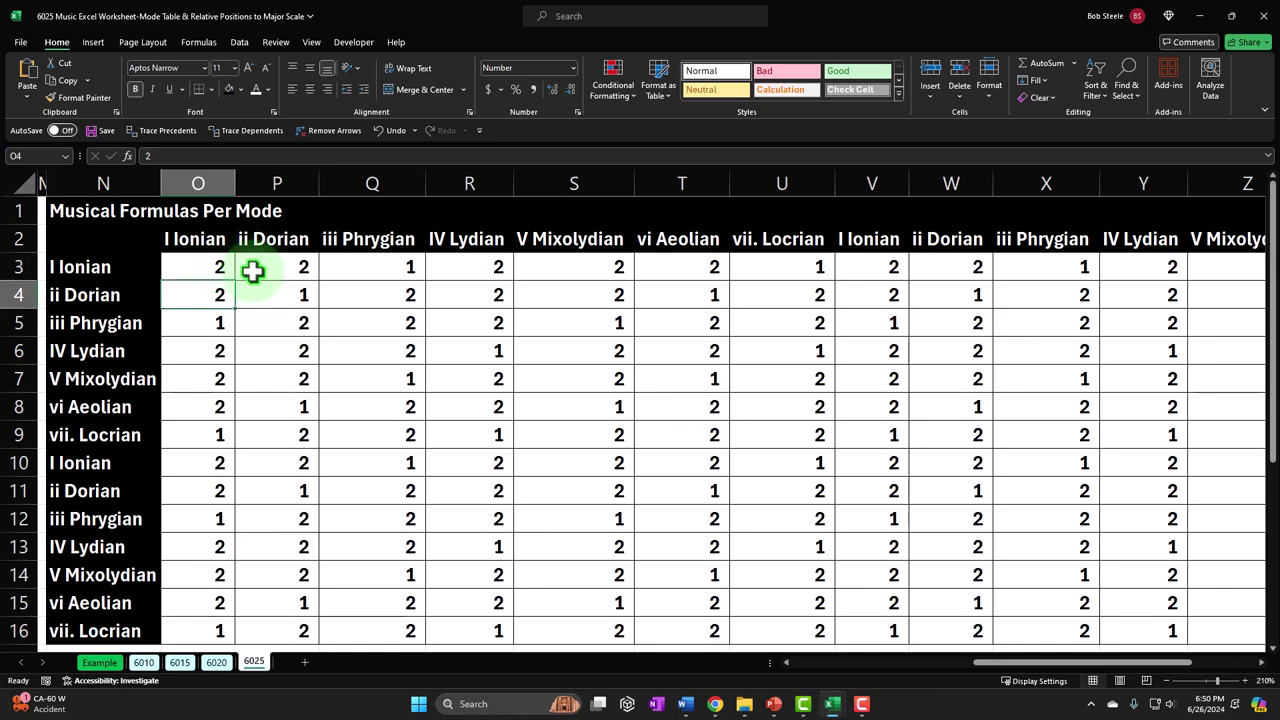
{"action": "key", "text": "Down"}
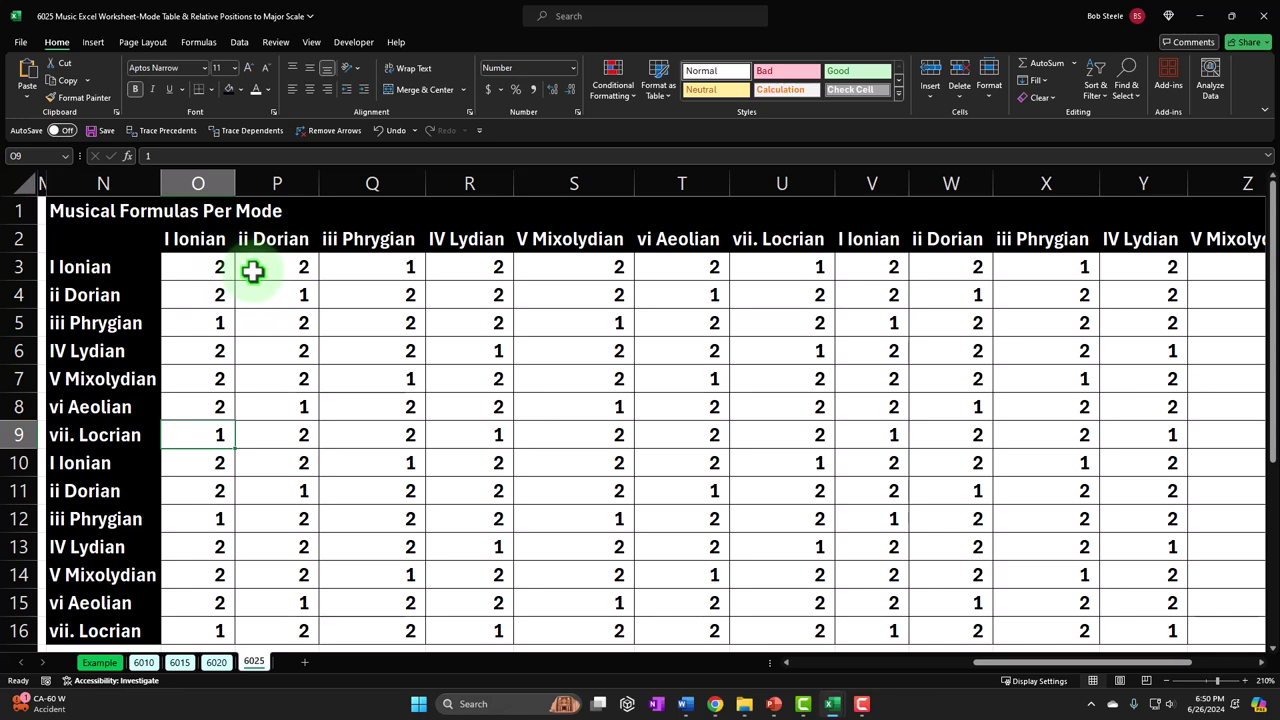
{"action": "scroll", "coordinate": [253, 272], "scroll_direction": "down", "scroll_amount": 4}
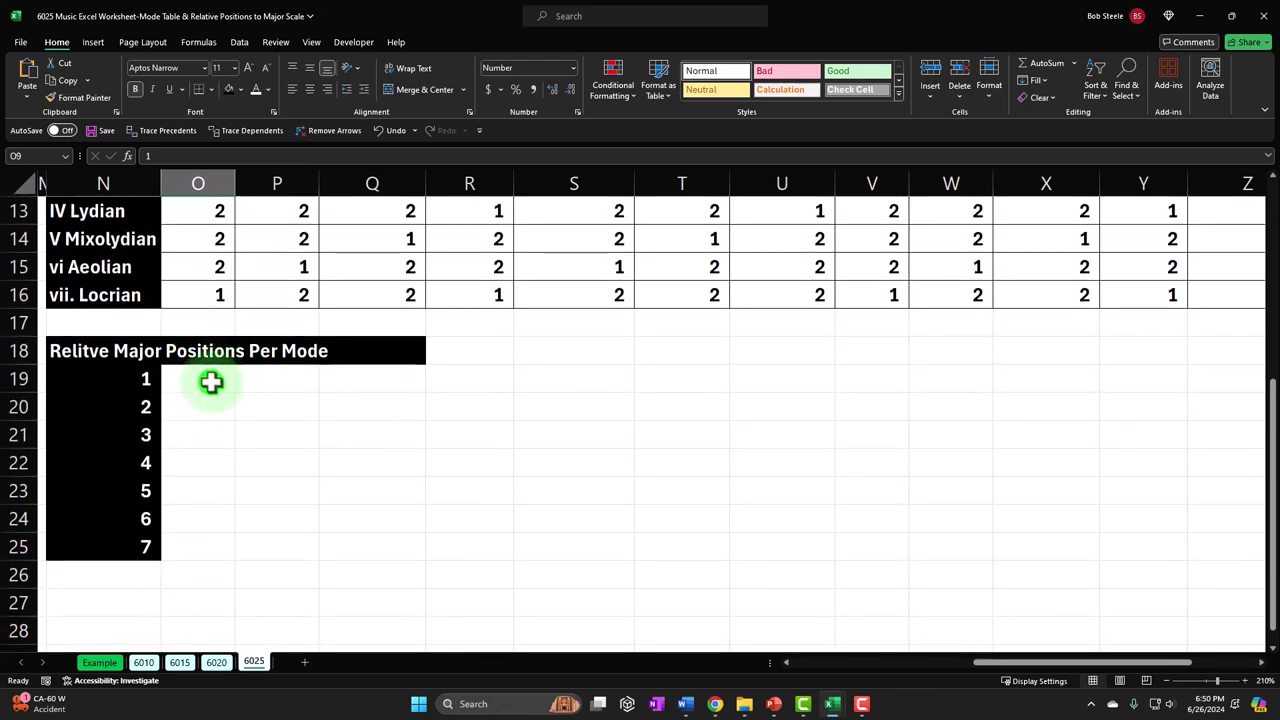
{"action": "left_click", "coordinate": [211, 381]}
{"action": "scroll", "coordinate": [211, 381], "scroll_direction": "down", "scroll_amount": 1}
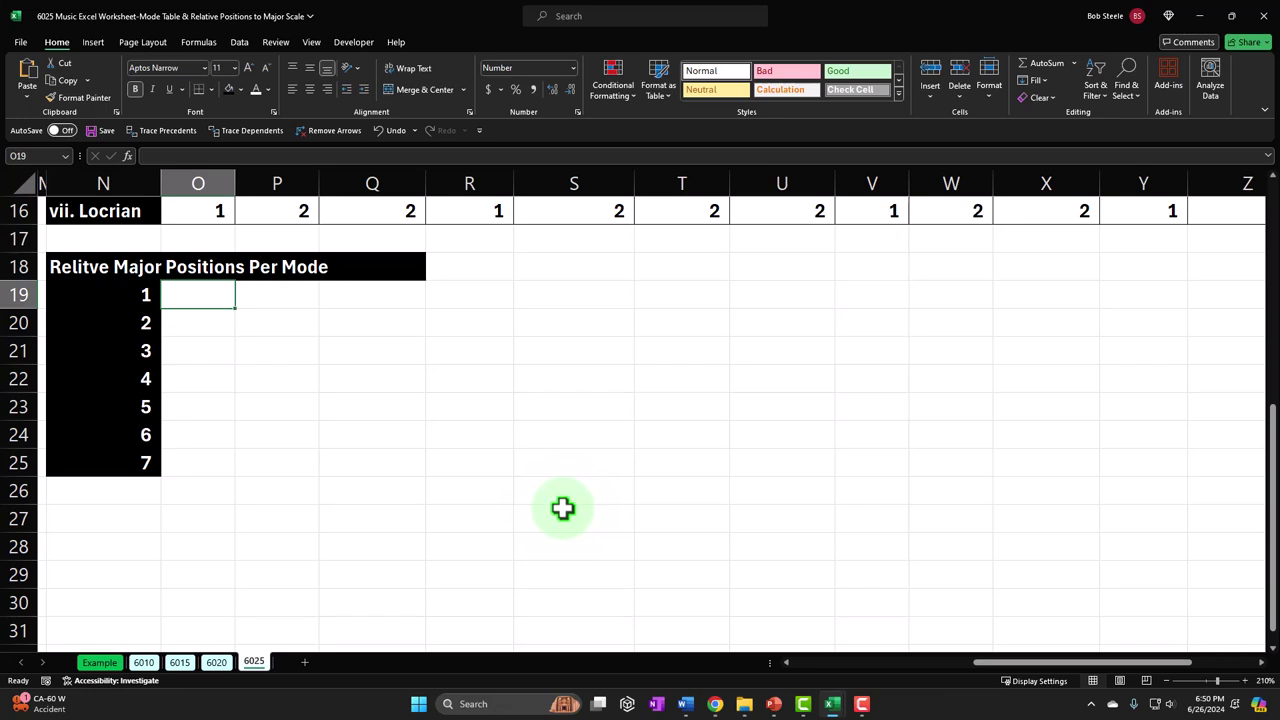
Select the 1–7 position numbers in column N.
{"action": "key", "text": "Left"}
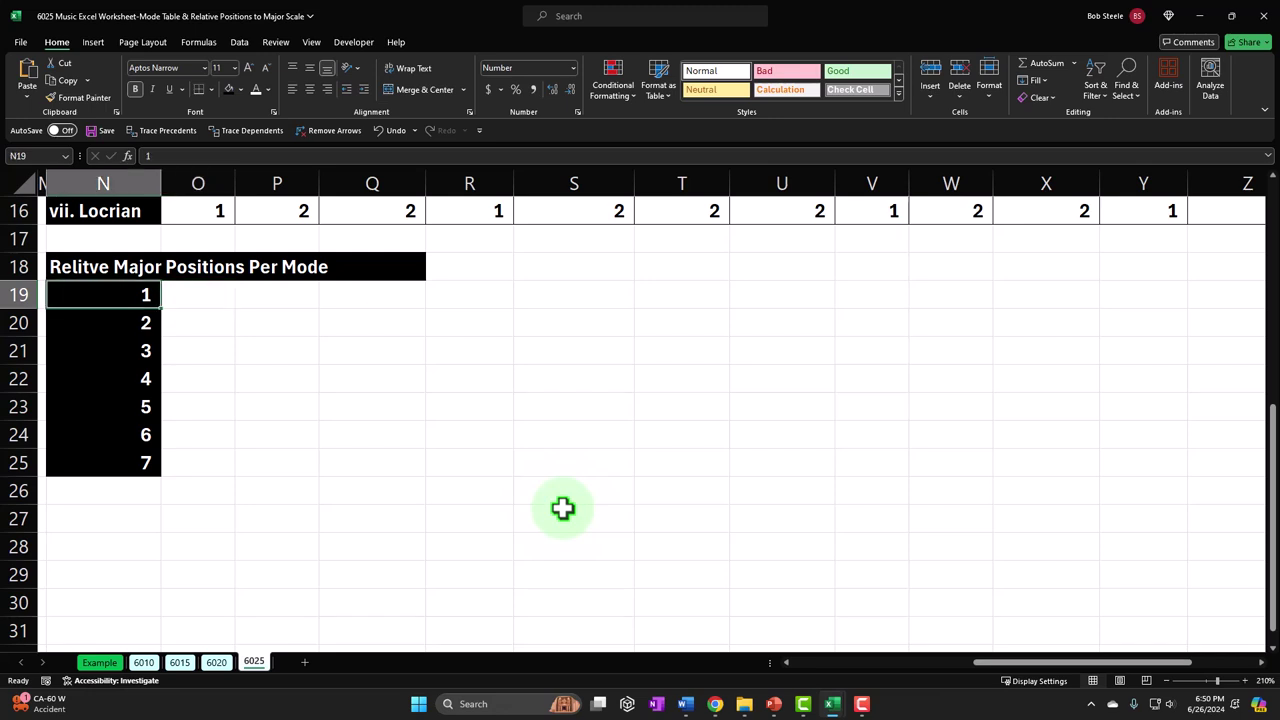
{"action": "key", "text": "shift+Down"}
{"action": "key", "text": "shift+Down"}
{"action": "key", "text": "shift+Down"}
{"action": "key", "text": "shift+Down"}
{"action": "key", "text": "shift+Down"}
{"action": "key", "text": "shift+Down"}
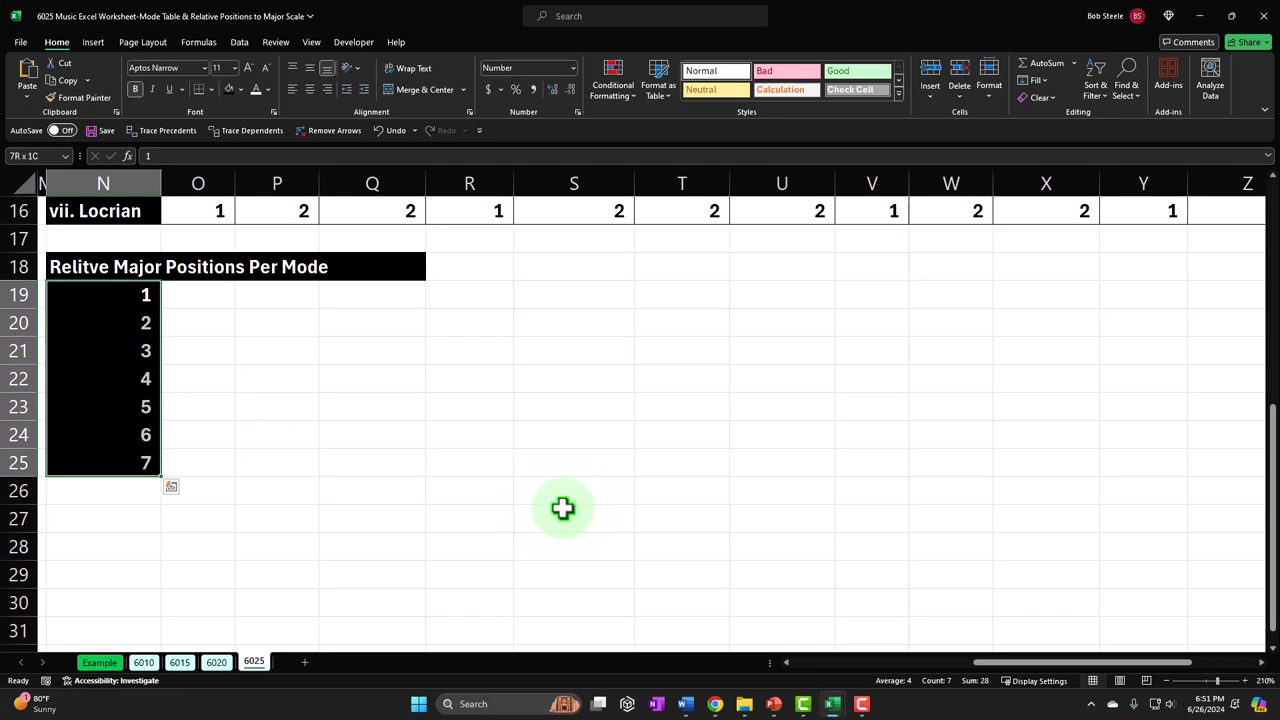
{"action": "left_click", "coordinate": [114, 326]}
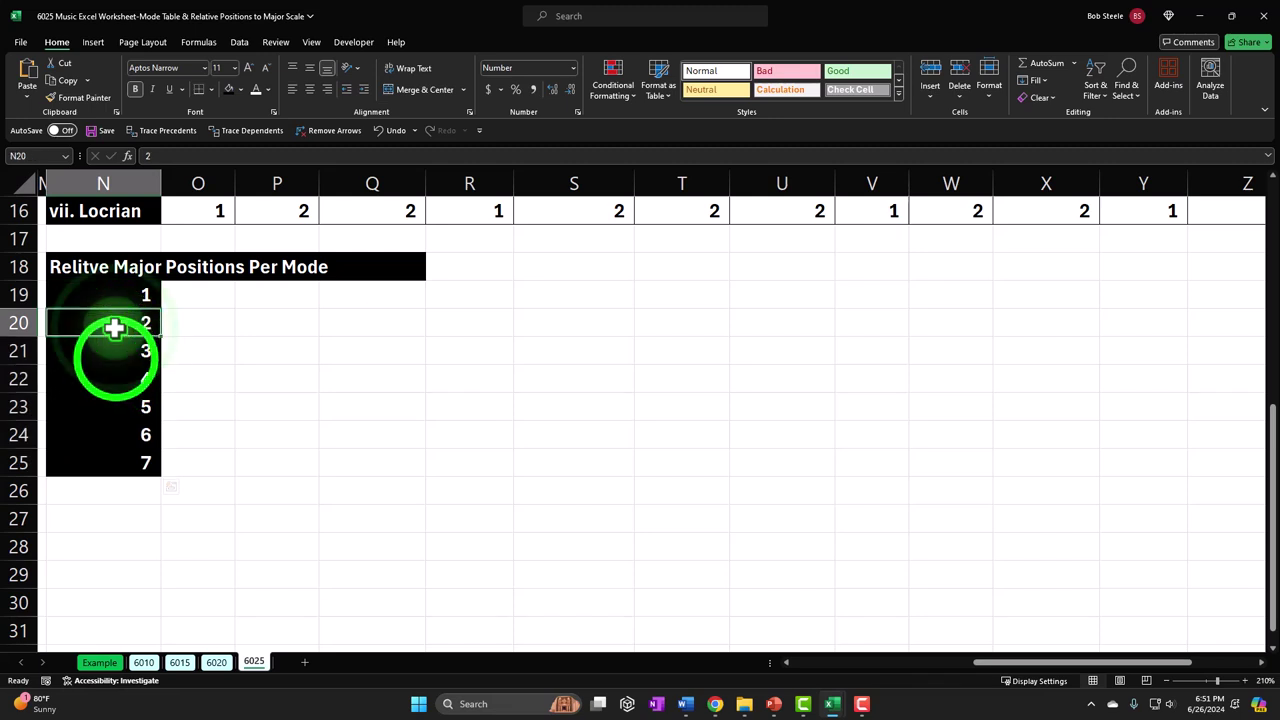
{"action": "left_click", "coordinate": [116, 358]}
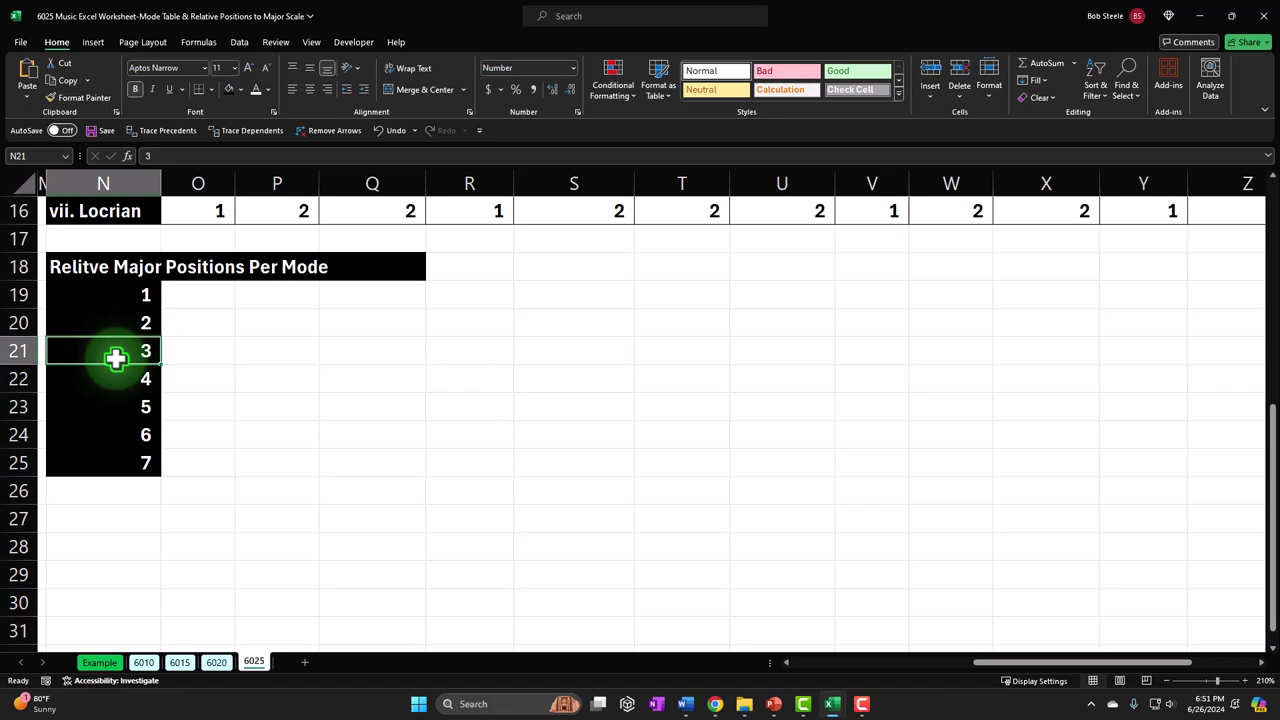
{"action": "left_click_drag", "start_coordinate": [89, 294], "coordinate": [116, 496]}
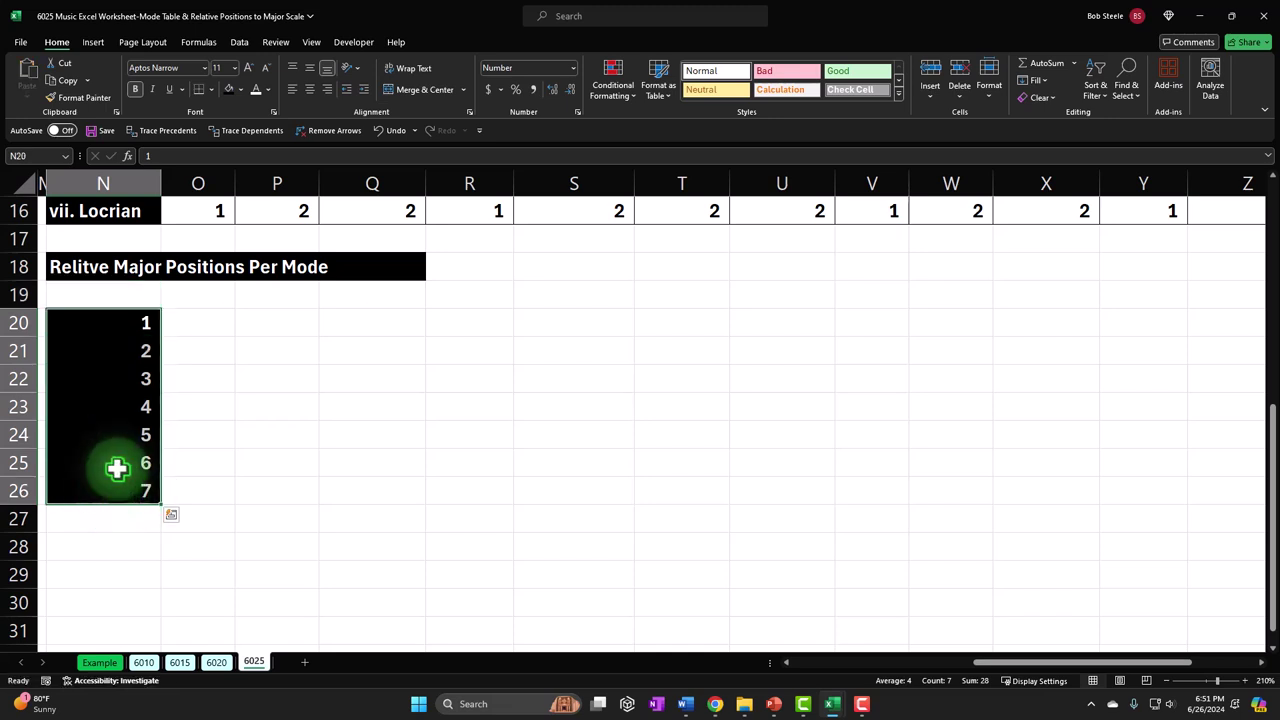
Undo the block move and insert a cell at N19 with Shift cells down.
{"action": "left_click", "coordinate": [388, 137]}
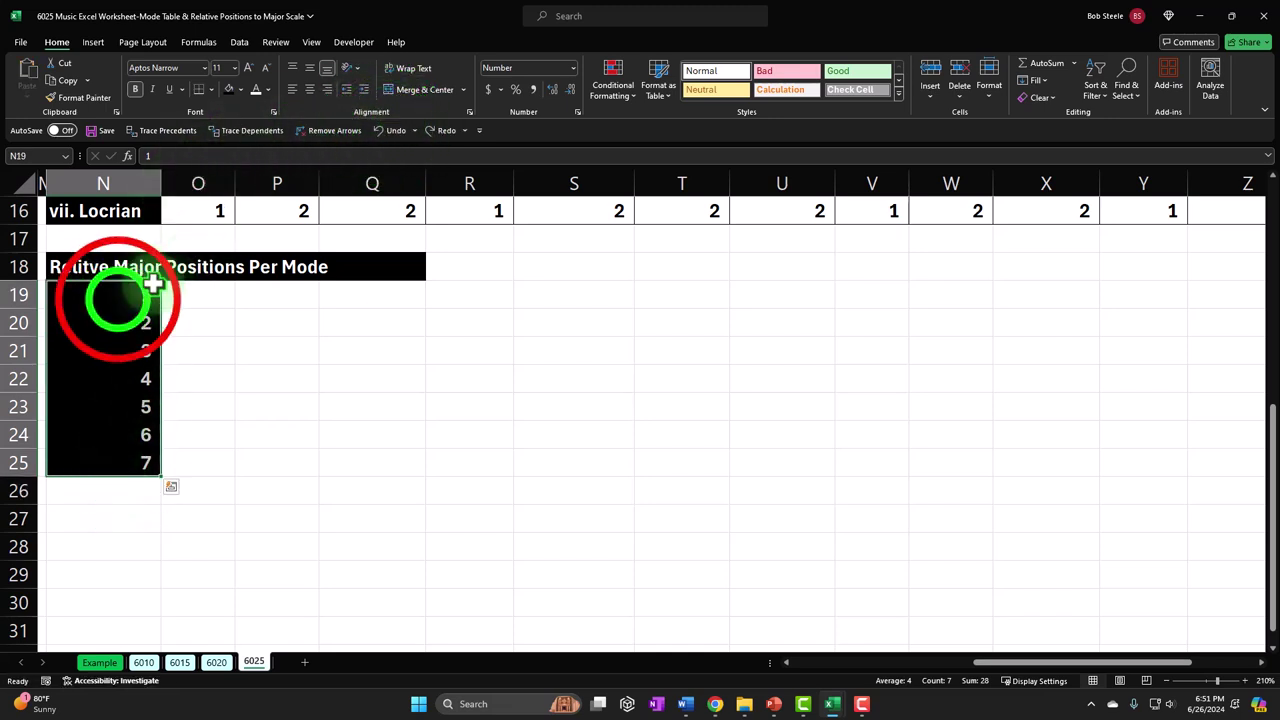
{"action": "left_click", "coordinate": [114, 297]}
{"action": "right_click", "coordinate": [120, 300]}
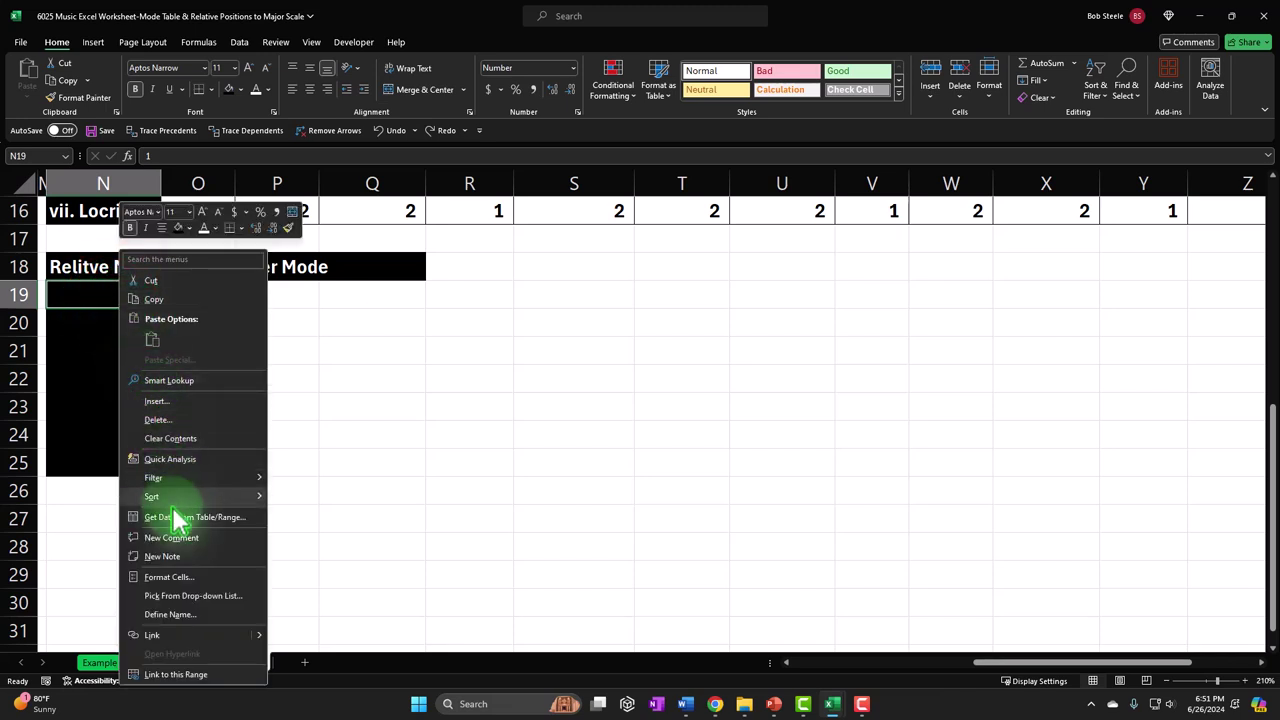
{"action": "left_click", "coordinate": [163, 405]}
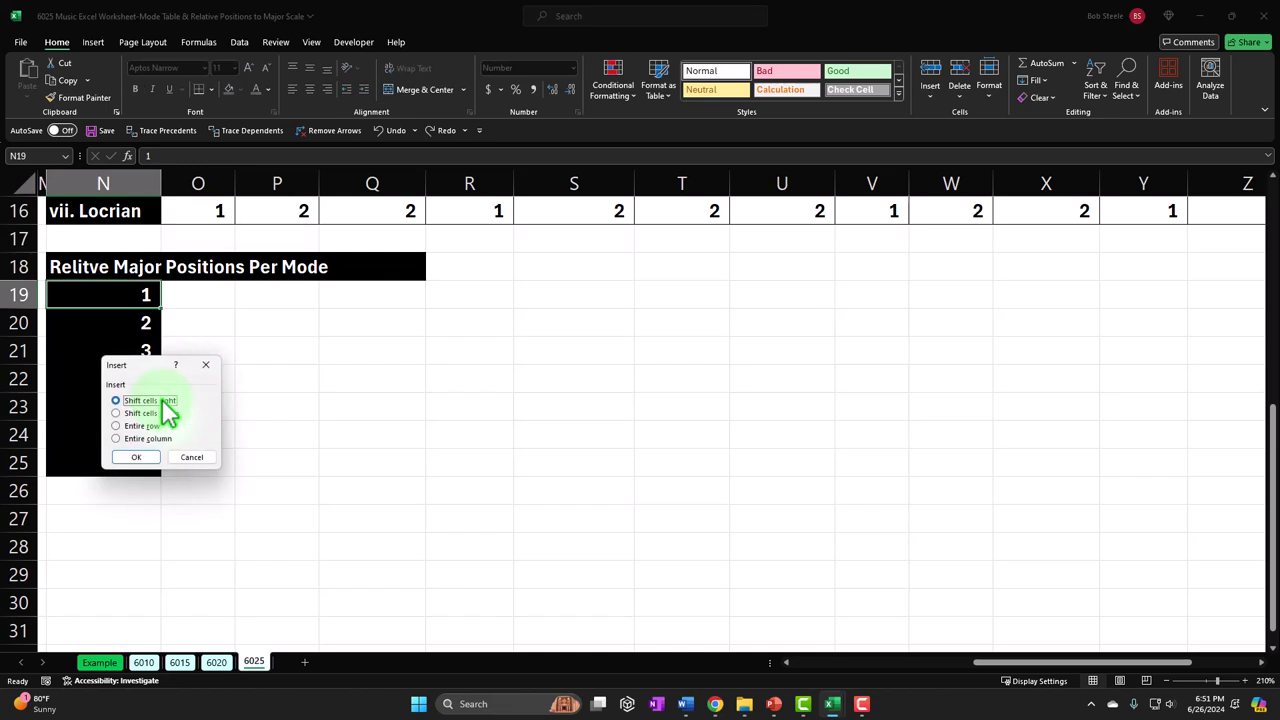
{"action": "left_click", "coordinate": [148, 413]}
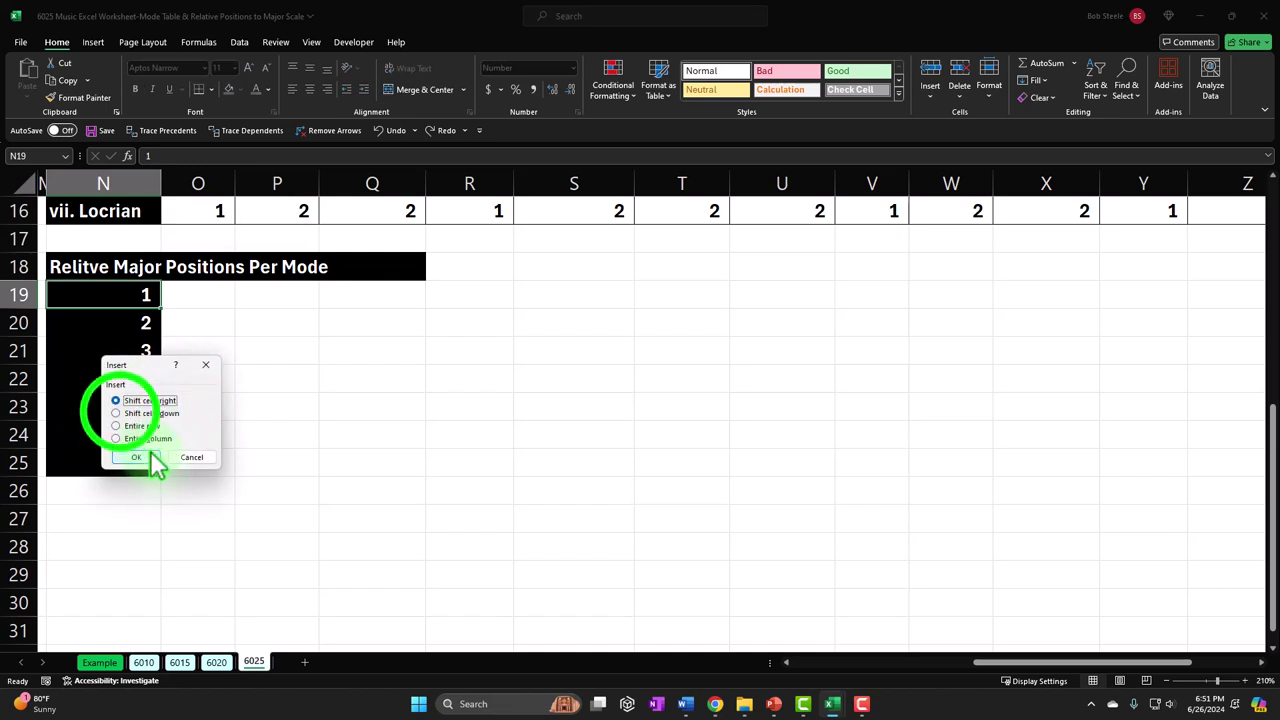
{"action": "left_click", "coordinate": [136, 457]}
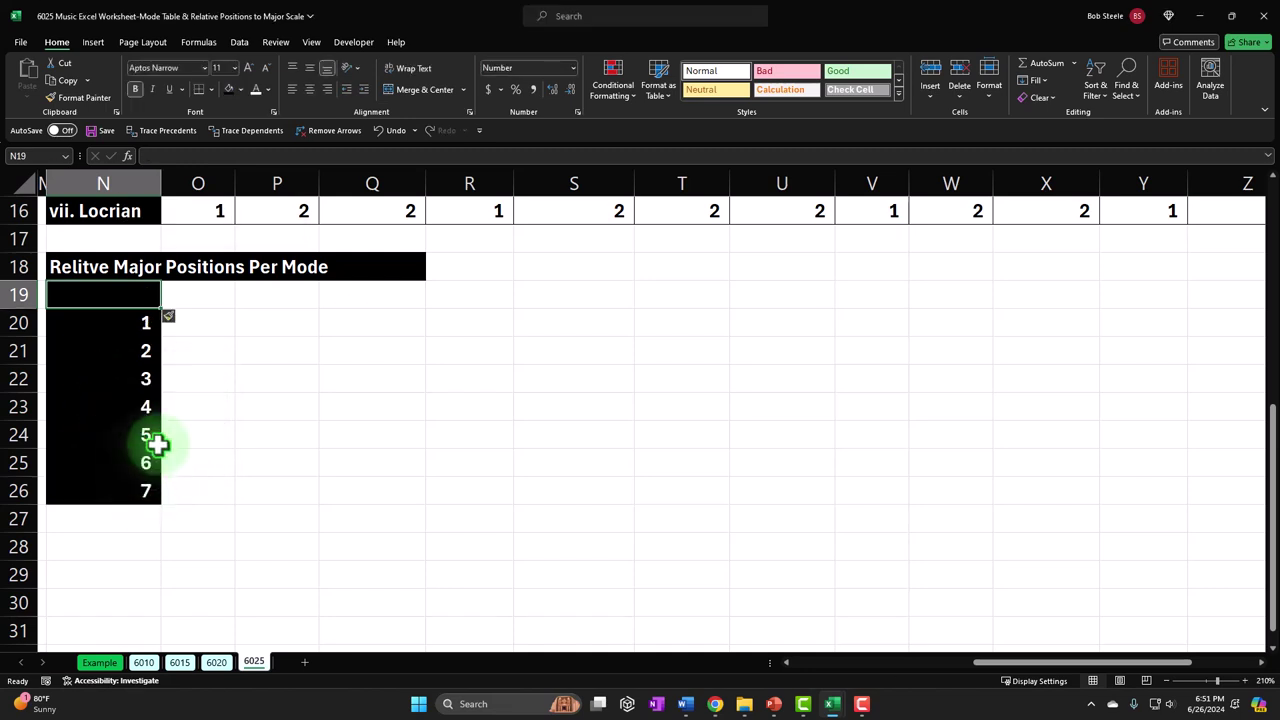
Enter =O2 in O19, fill it across to U19, and clear the extra copy in V19.
{"action": "left_click", "coordinate": [195, 300]}
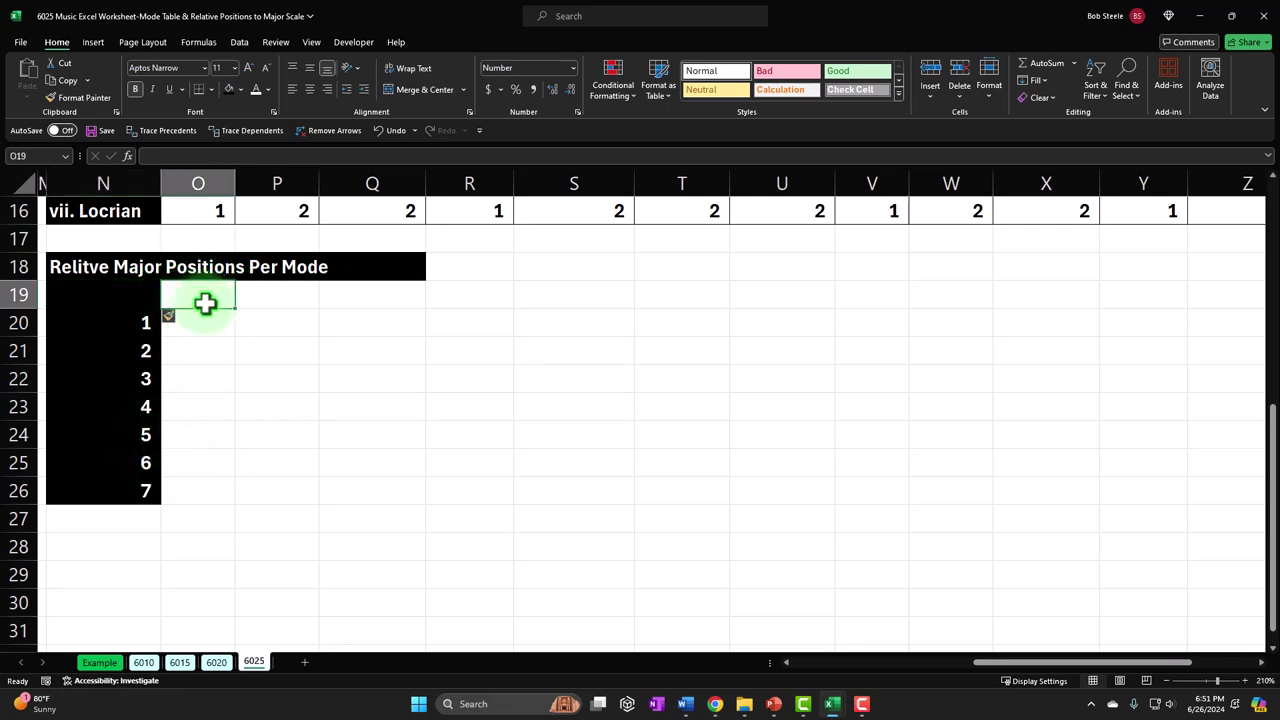
{"action": "scroll", "coordinate": [291, 477], "scroll_direction": "up", "scroll_amount": 4}
{"action": "scroll", "coordinate": [291, 477], "scroll_direction": "up", "scroll_amount": 2}
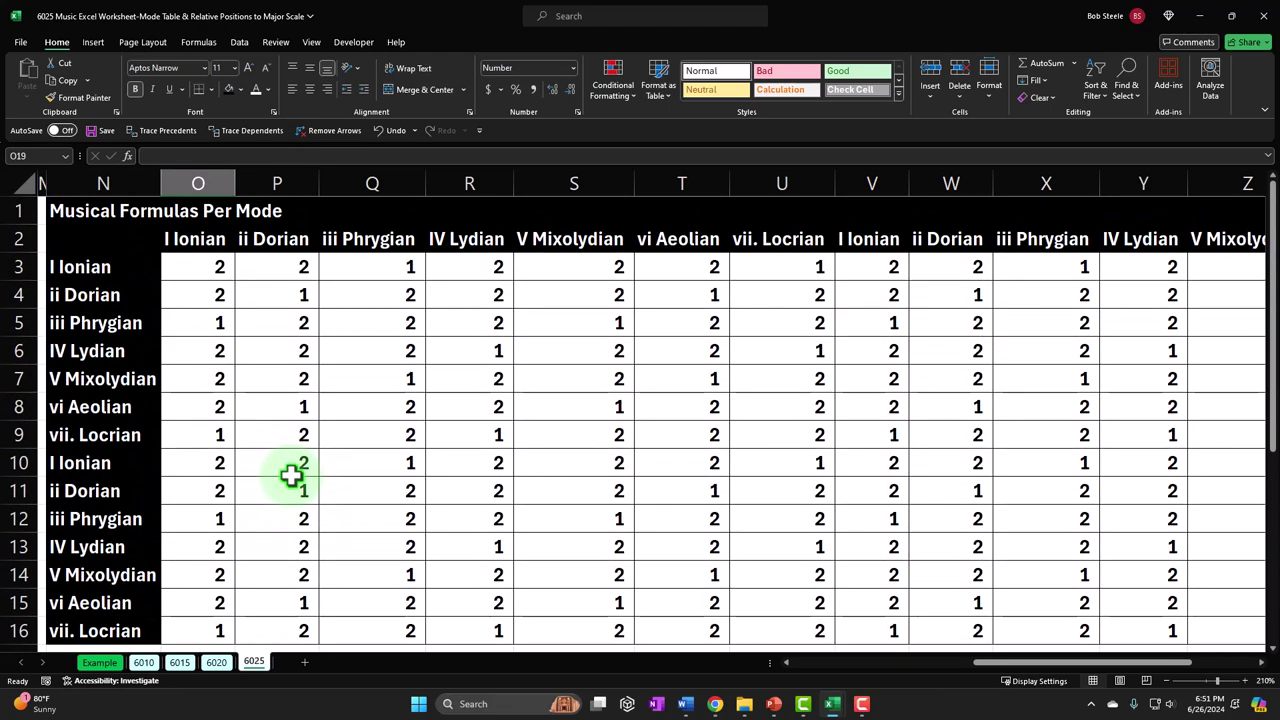
{"action": "scroll", "coordinate": [291, 477], "scroll_direction": "down", "scroll_amount": 3}
{"action": "type", "text": "="}
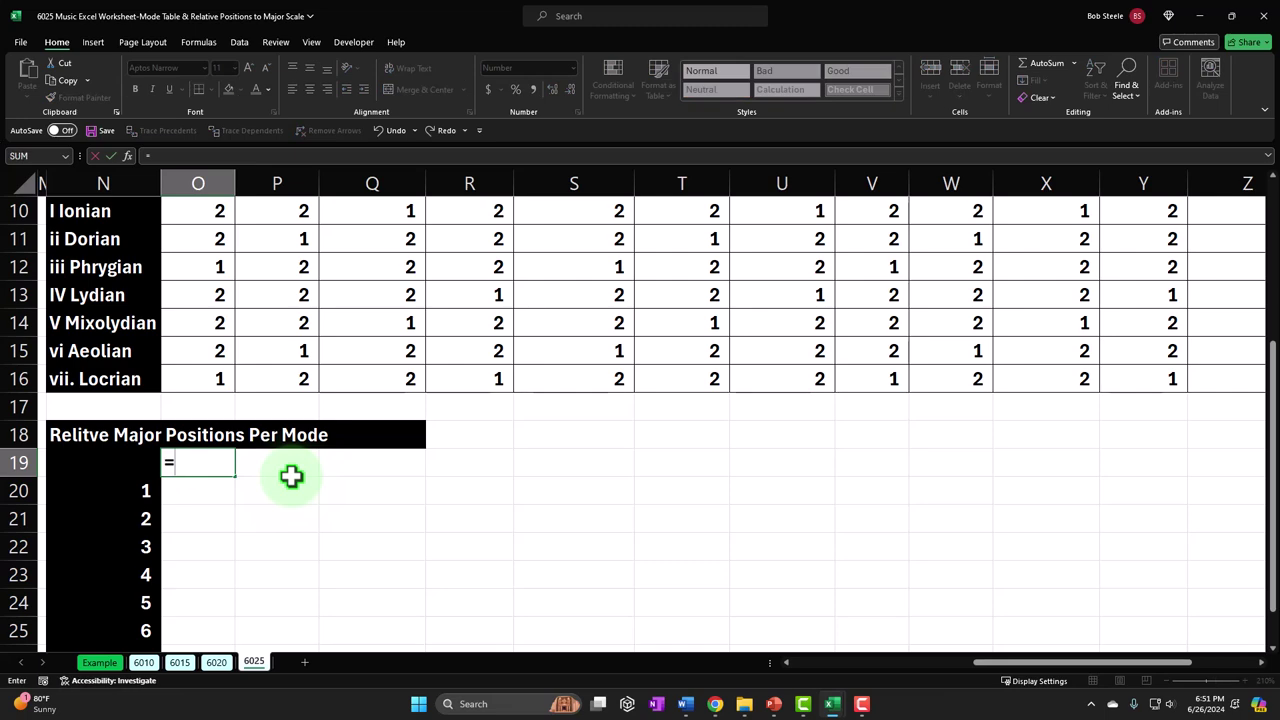
{"action": "scroll", "coordinate": [291, 477], "scroll_direction": "up", "scroll_amount": 3}
{"action": "left_click", "coordinate": [205, 243]}
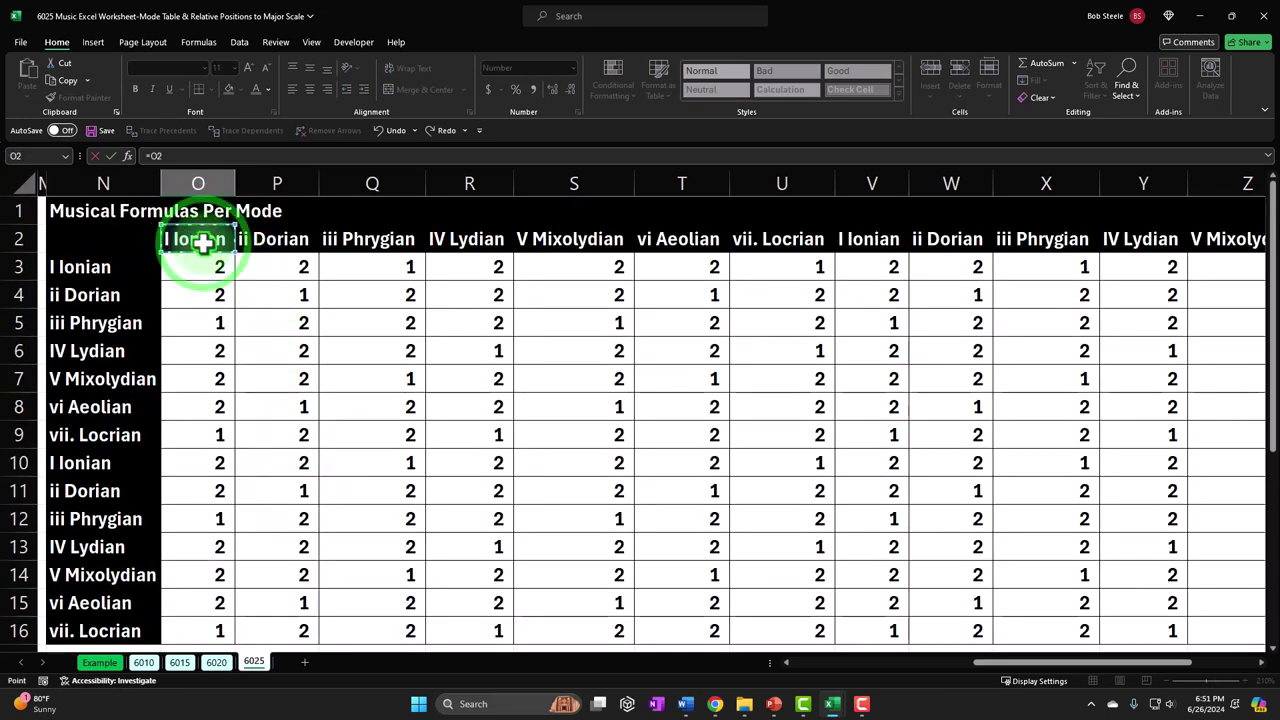
{"action": "key", "text": "Return"}
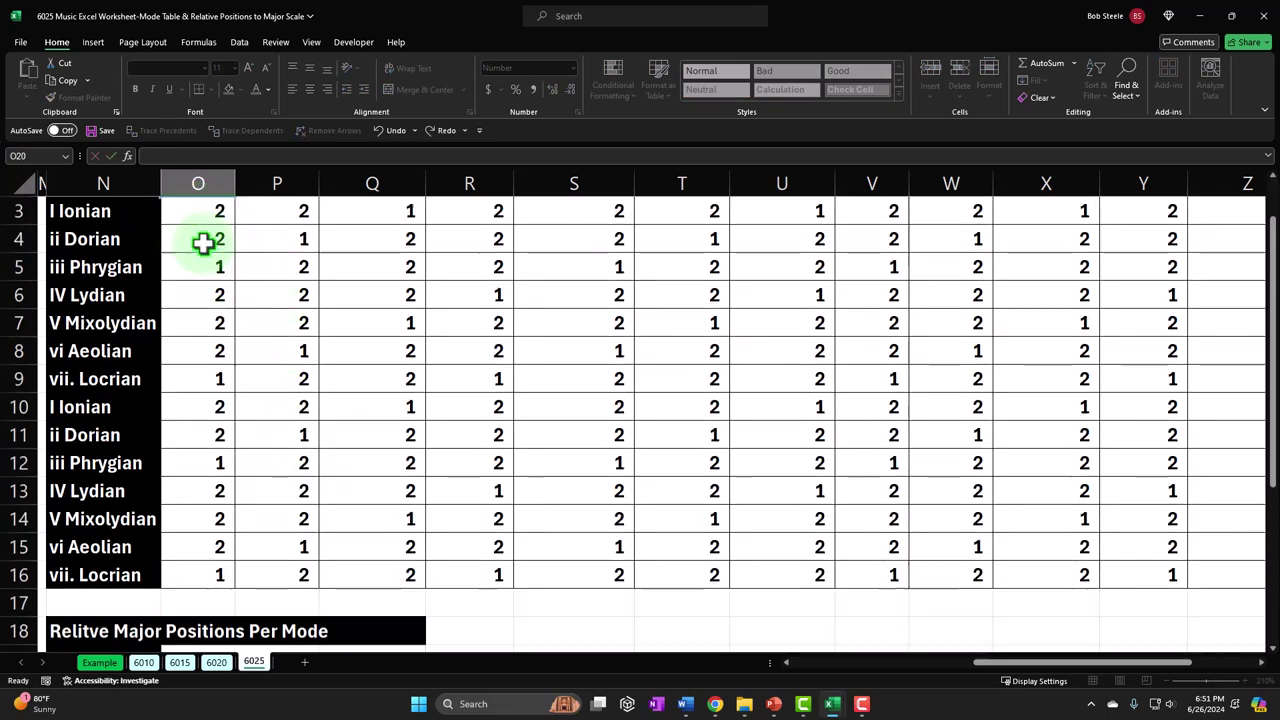
{"action": "left_click", "coordinate": [225, 437]}
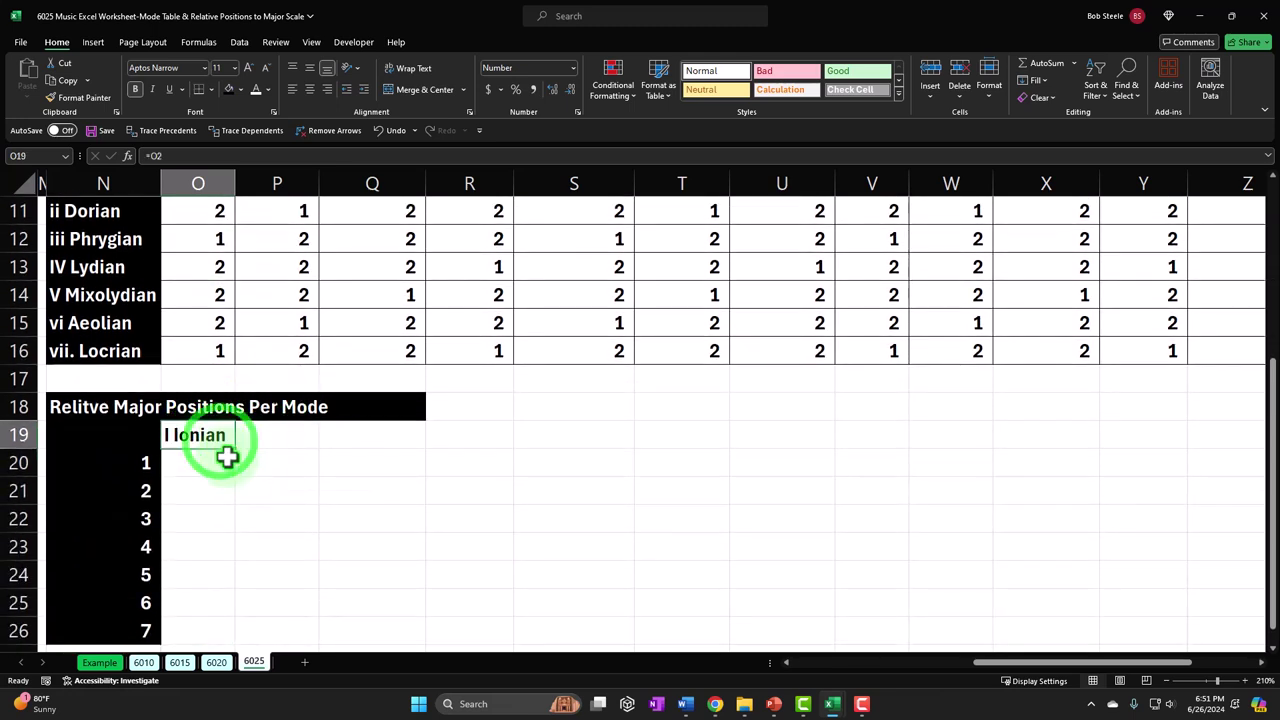
{"action": "left_click_drag", "start_coordinate": [233, 451], "coordinate": [905, 452]}
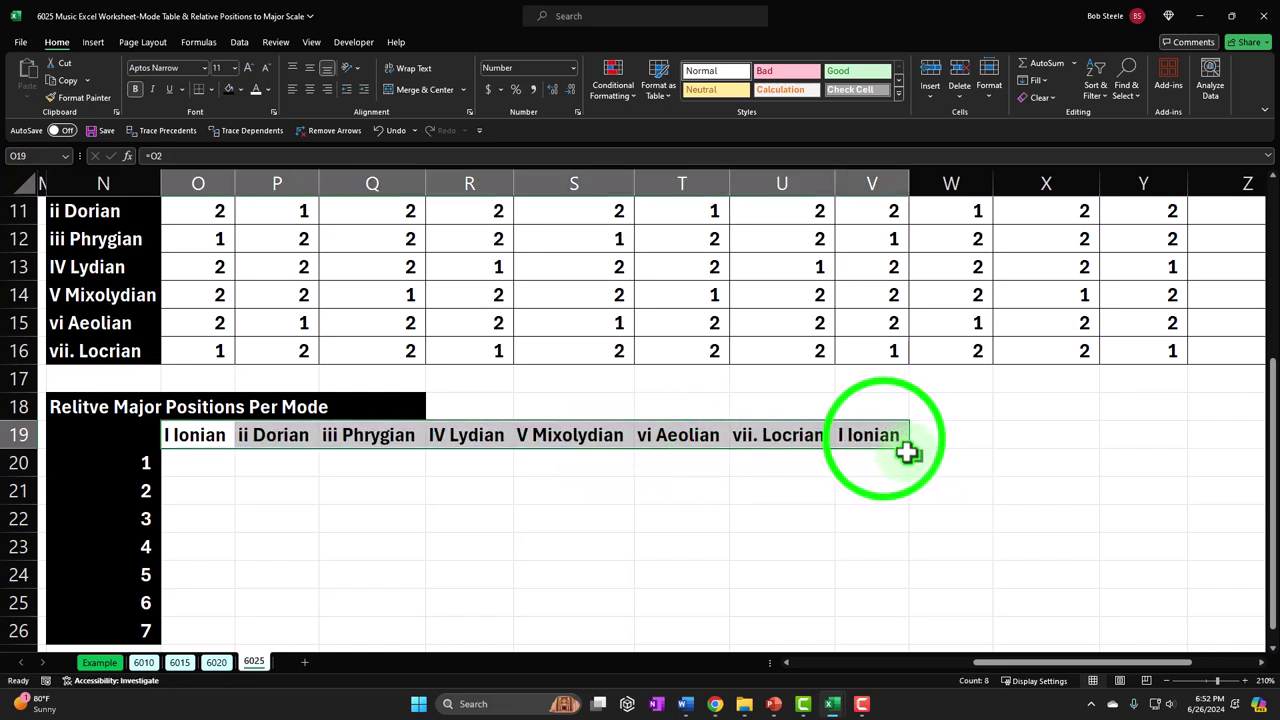
{"action": "left_click", "coordinate": [884, 437]}
{"action": "key", "text": "Delete"}
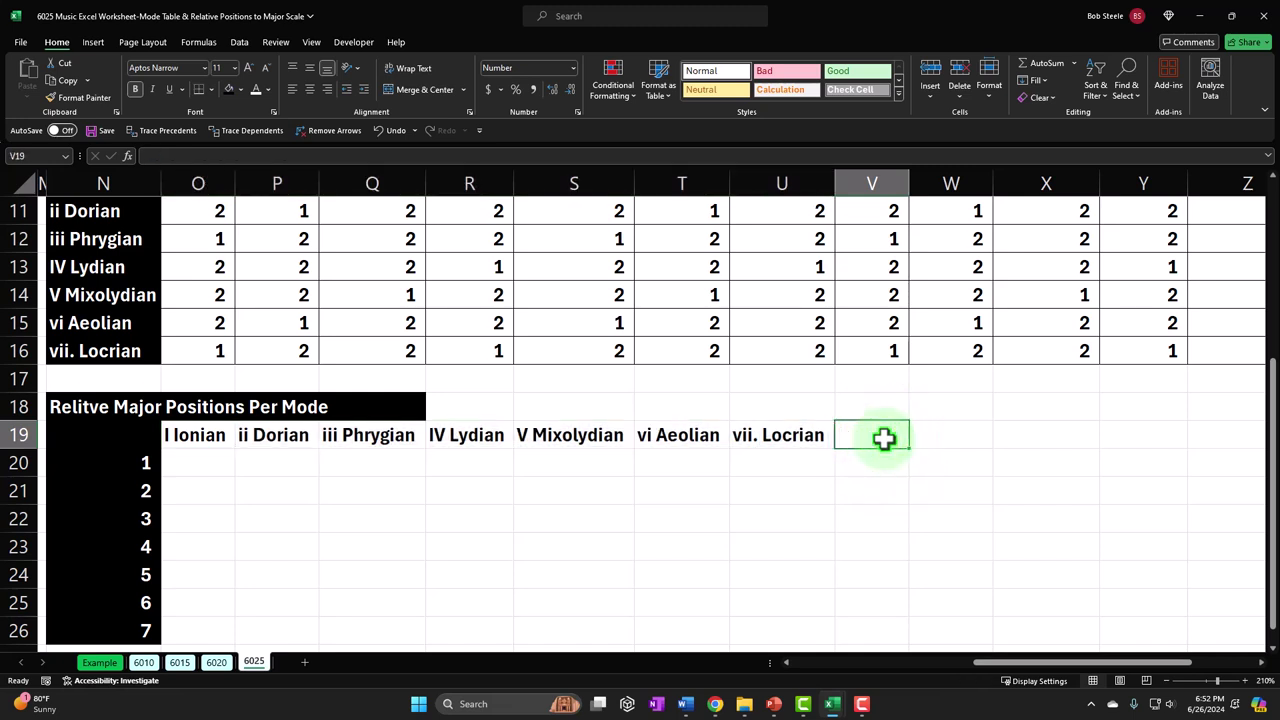
Fill the title and heading rows O18:U19 black.
{"action": "left_click_drag", "start_coordinate": [189, 435], "coordinate": [756, 432]}
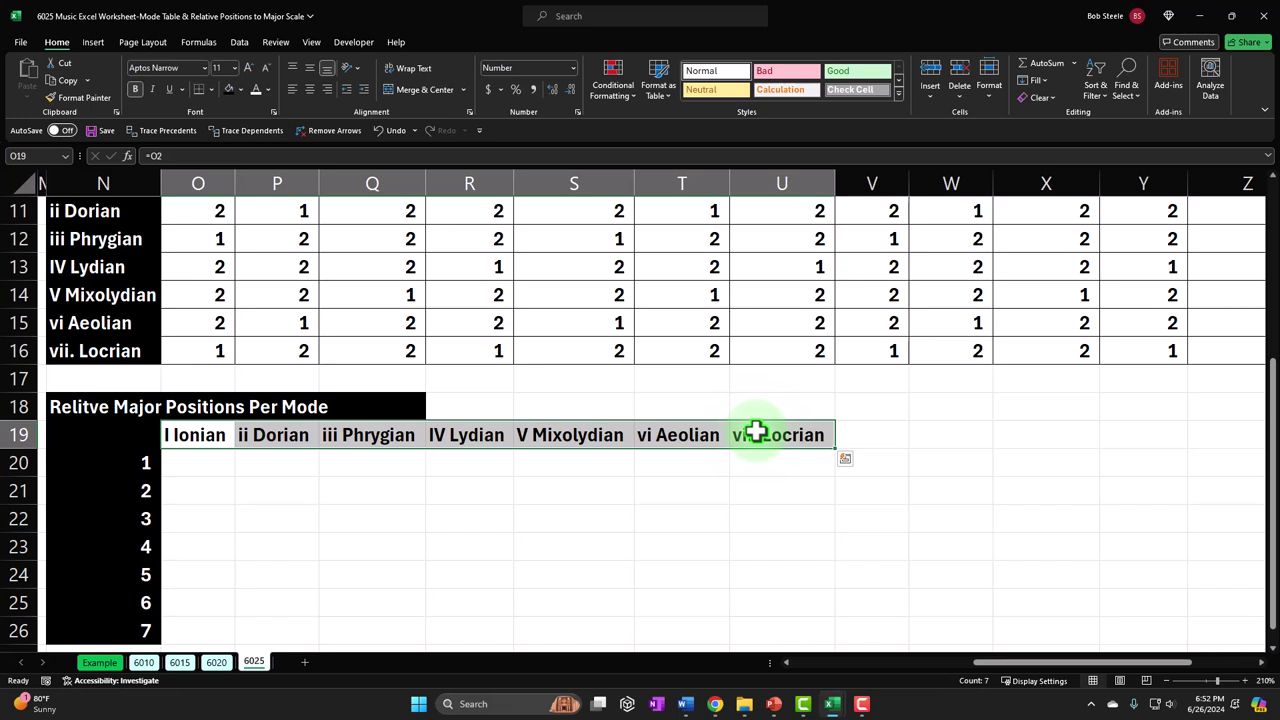
{"action": "left_click_drag", "start_coordinate": [194, 409], "coordinate": [791, 443]}
{"action": "left_click", "coordinate": [50, 50]}
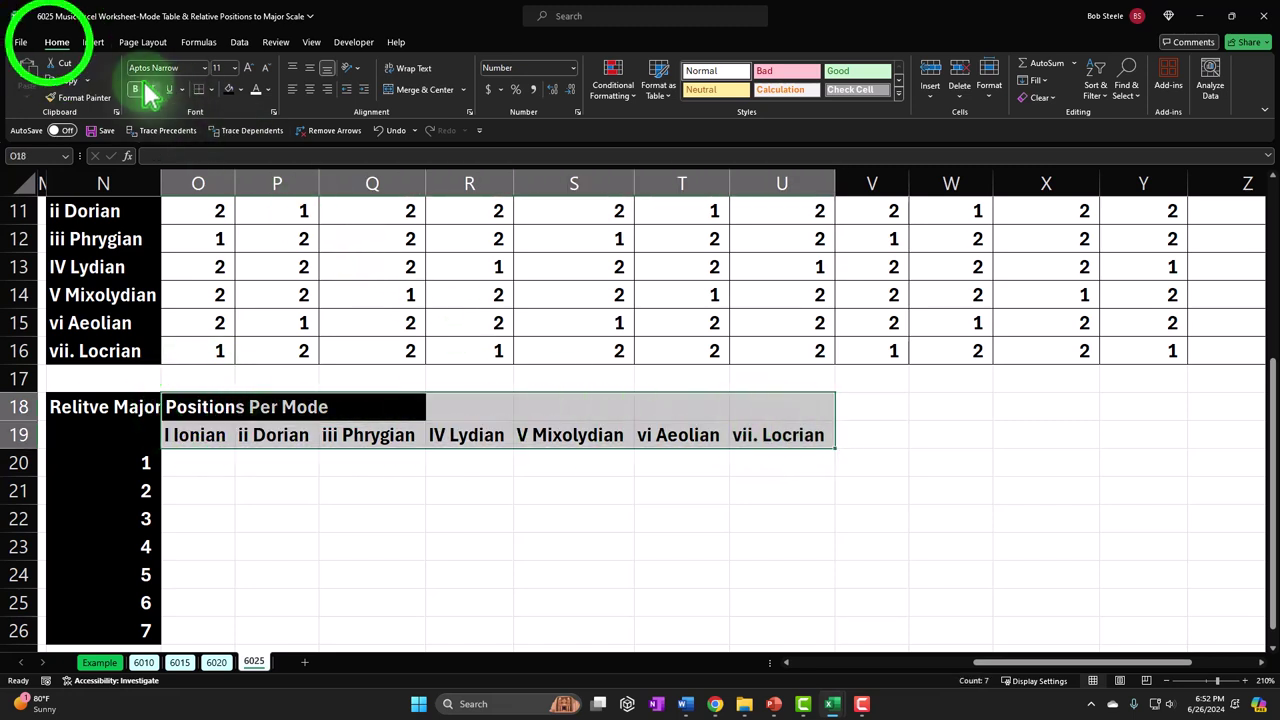
{"action": "left_click", "coordinate": [228, 90]}
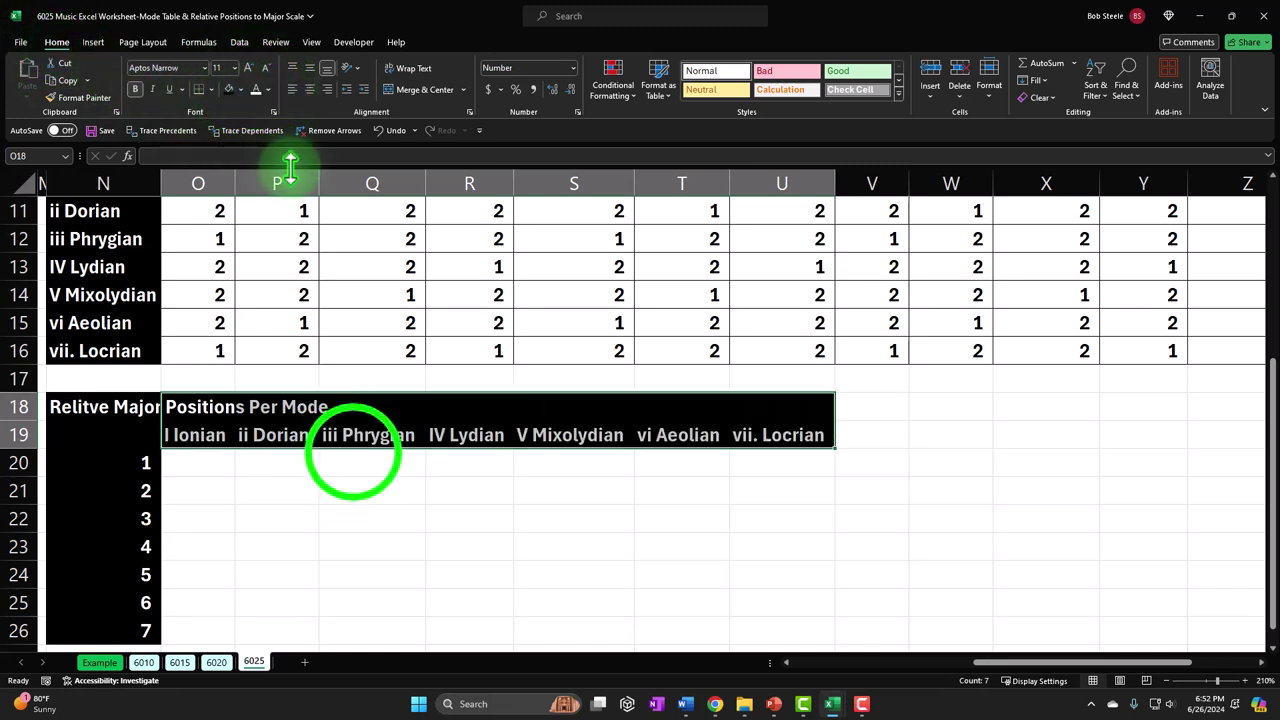
{"action": "left_click", "coordinate": [353, 455]}
{"action": "left_click", "coordinate": [217, 466]}
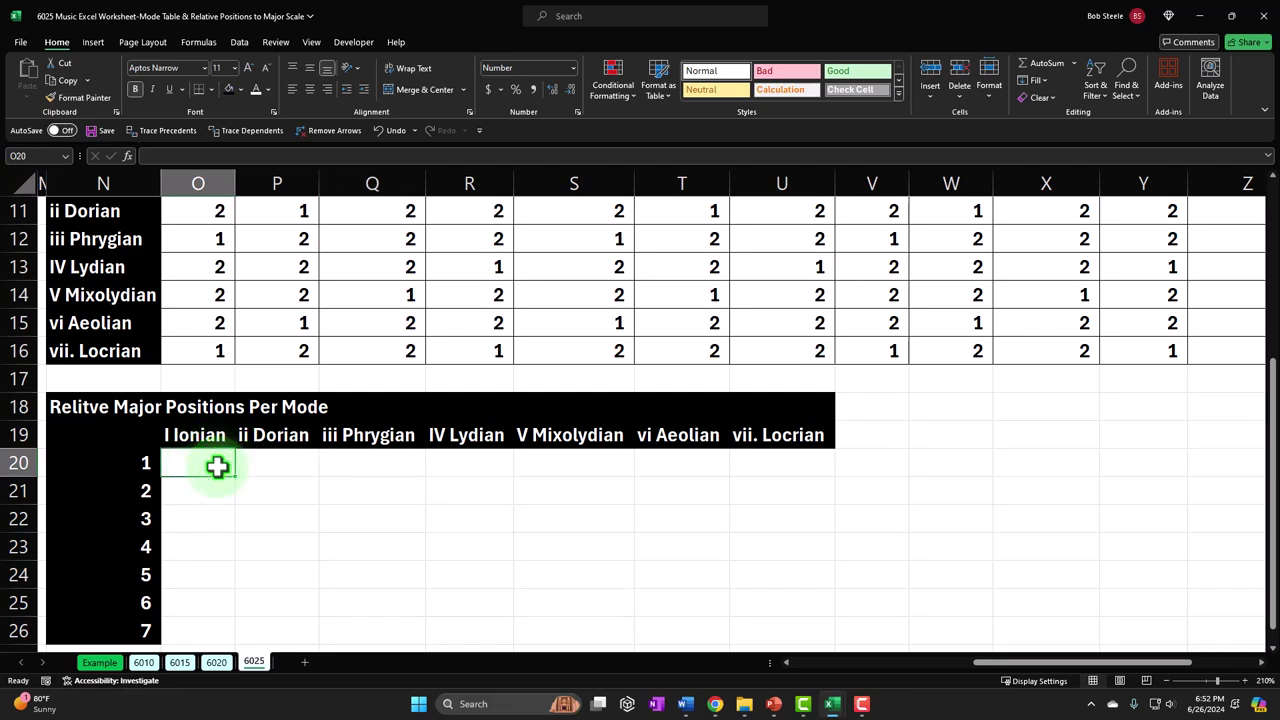
{"action": "scroll", "coordinate": [217, 466], "scroll_direction": "down", "scroll_amount": 1}
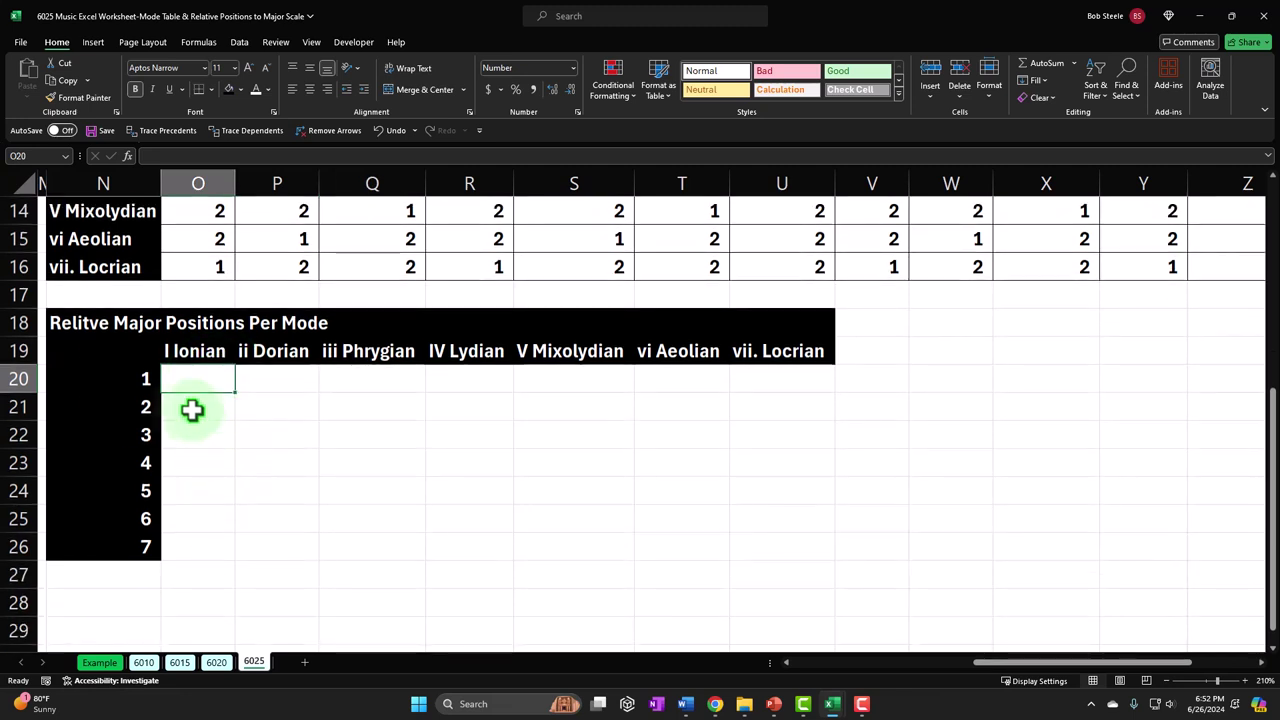
Enter =N20 in O20 and copy it down to O26.
{"action": "left_click", "coordinate": [180, 378]}
{"action": "left_click", "coordinate": [146, 377]}
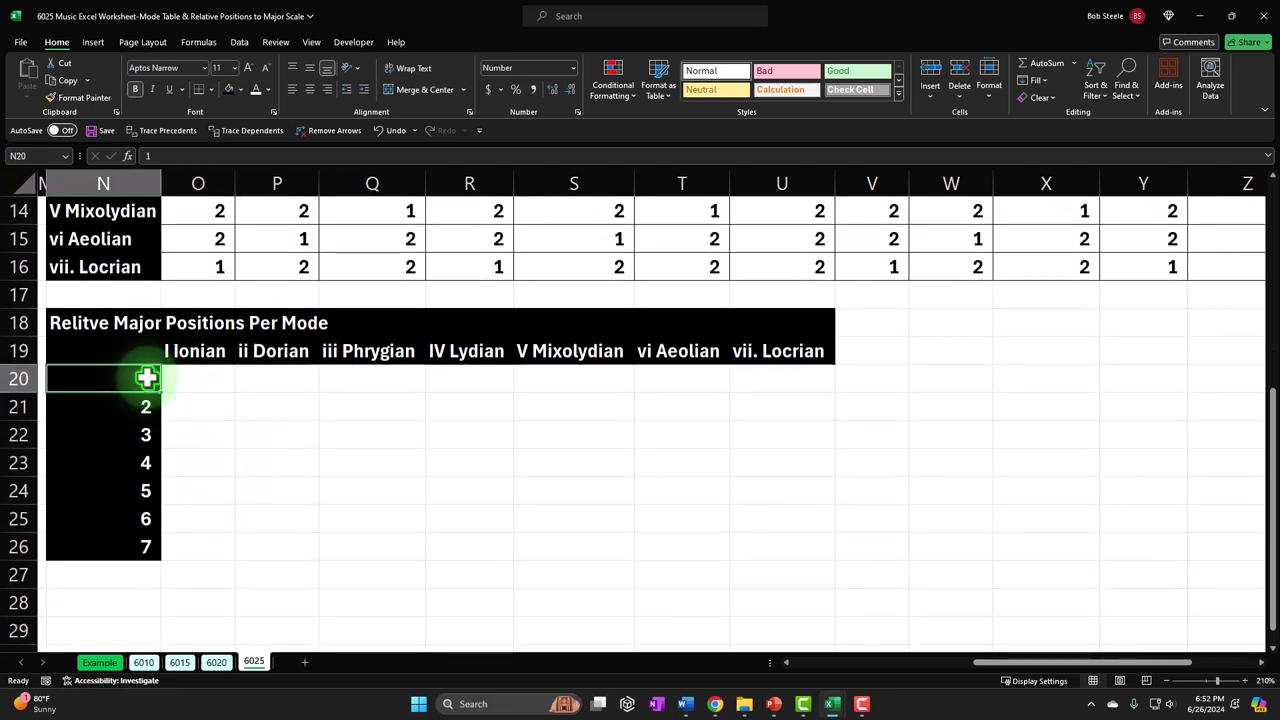
{"action": "key", "text": "Down"}
{"action": "key", "text": "Down"}
{"action": "key", "text": "Down"}
{"action": "key", "text": "Down"}
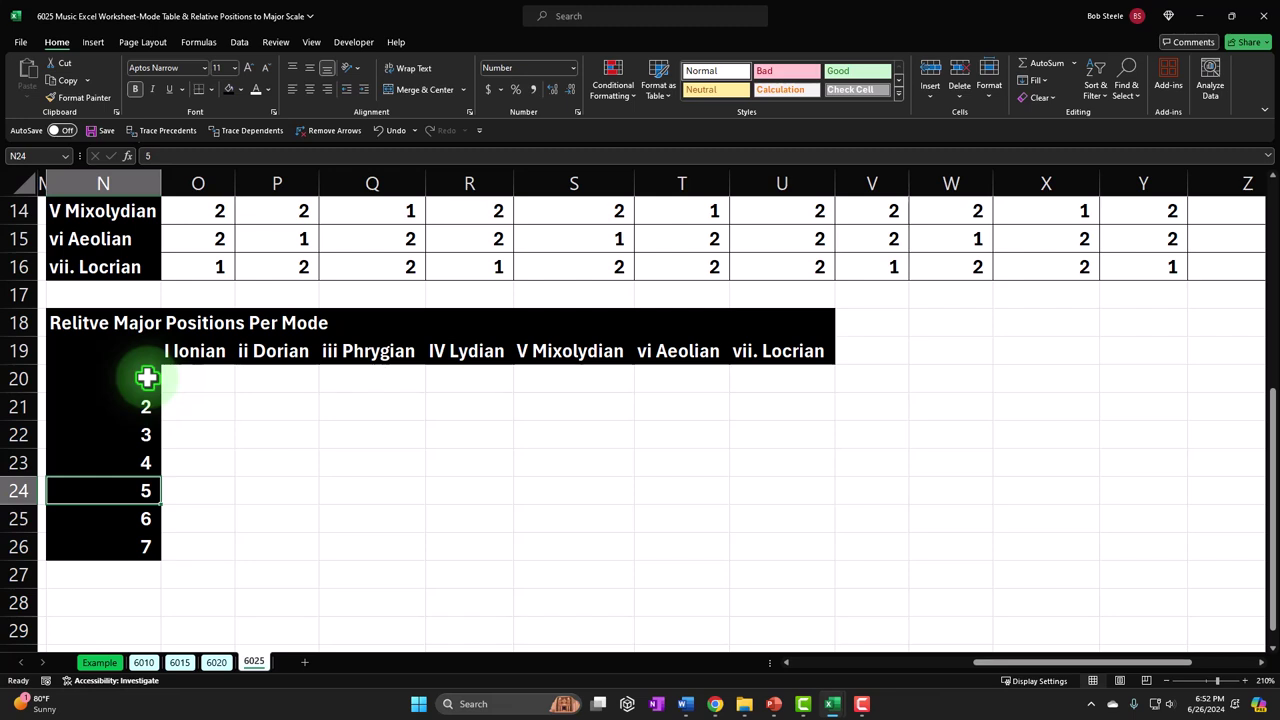
{"action": "left_click", "coordinate": [146, 377]}
{"action": "left_click", "coordinate": [205, 380]}
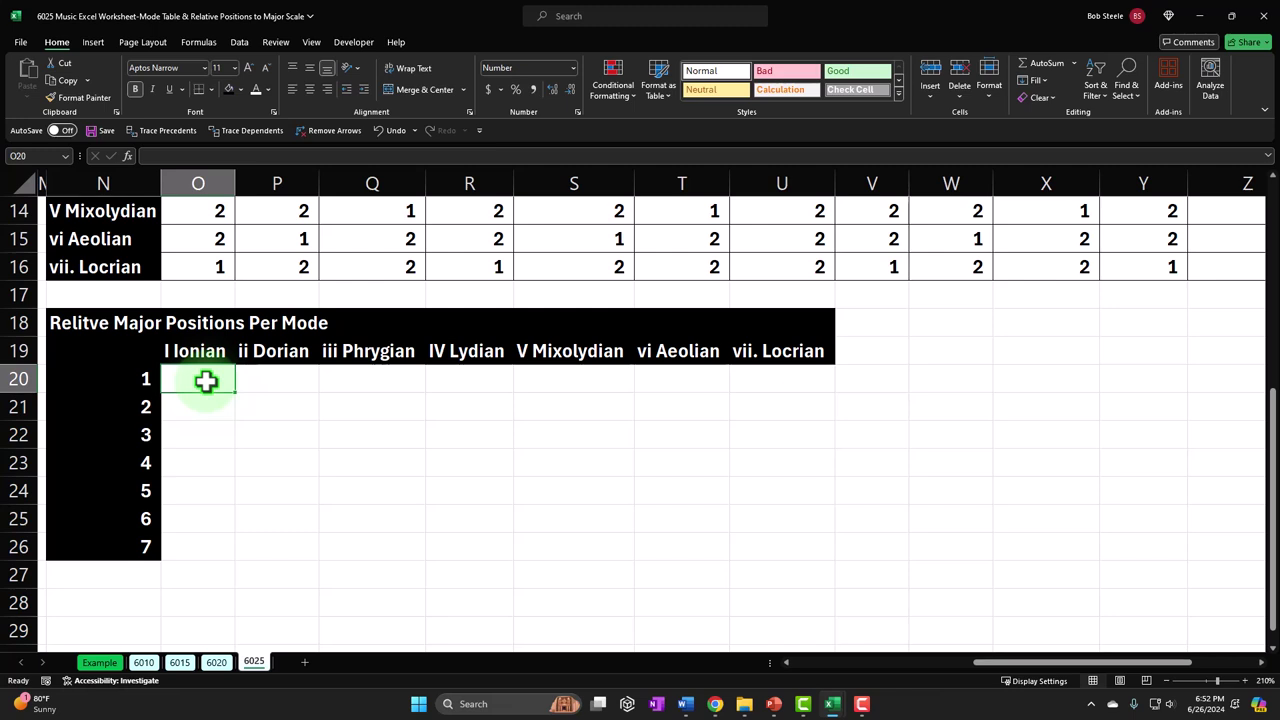
{"action": "type", "text": "="}
{"action": "key", "text": "Left"}
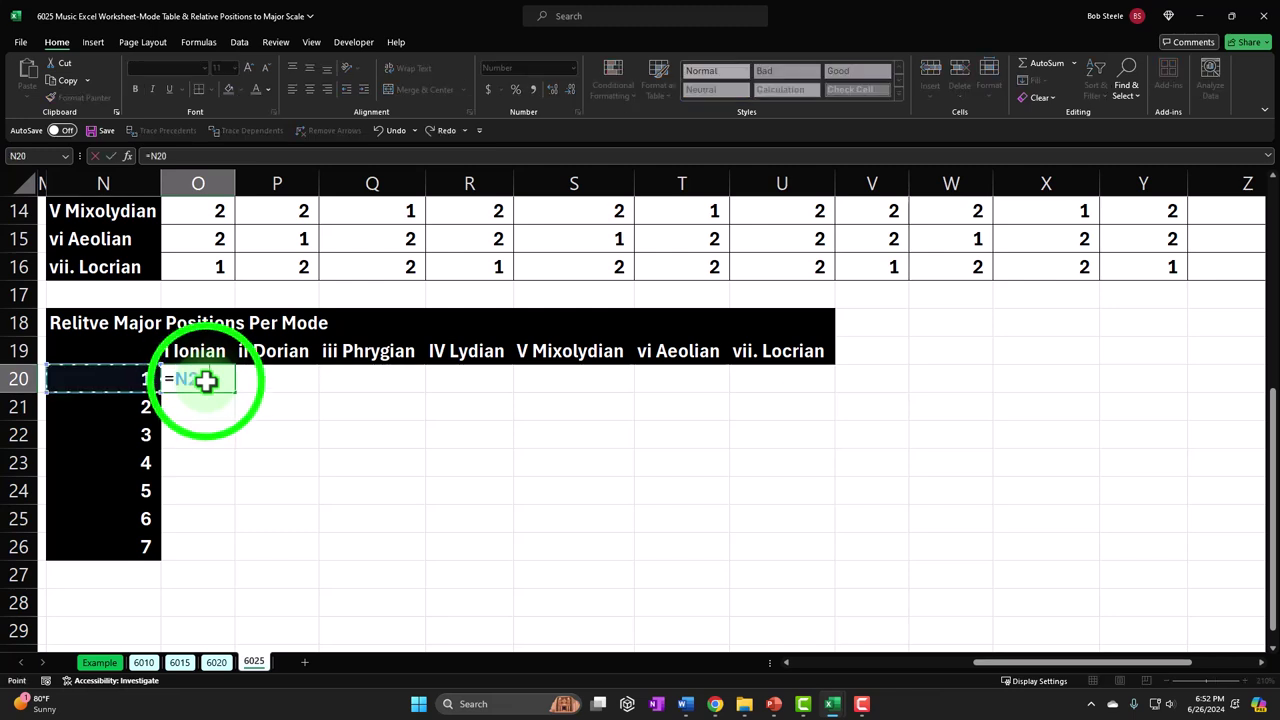
{"action": "key", "text": "Return"}
{"action": "left_click", "coordinate": [205, 380]}
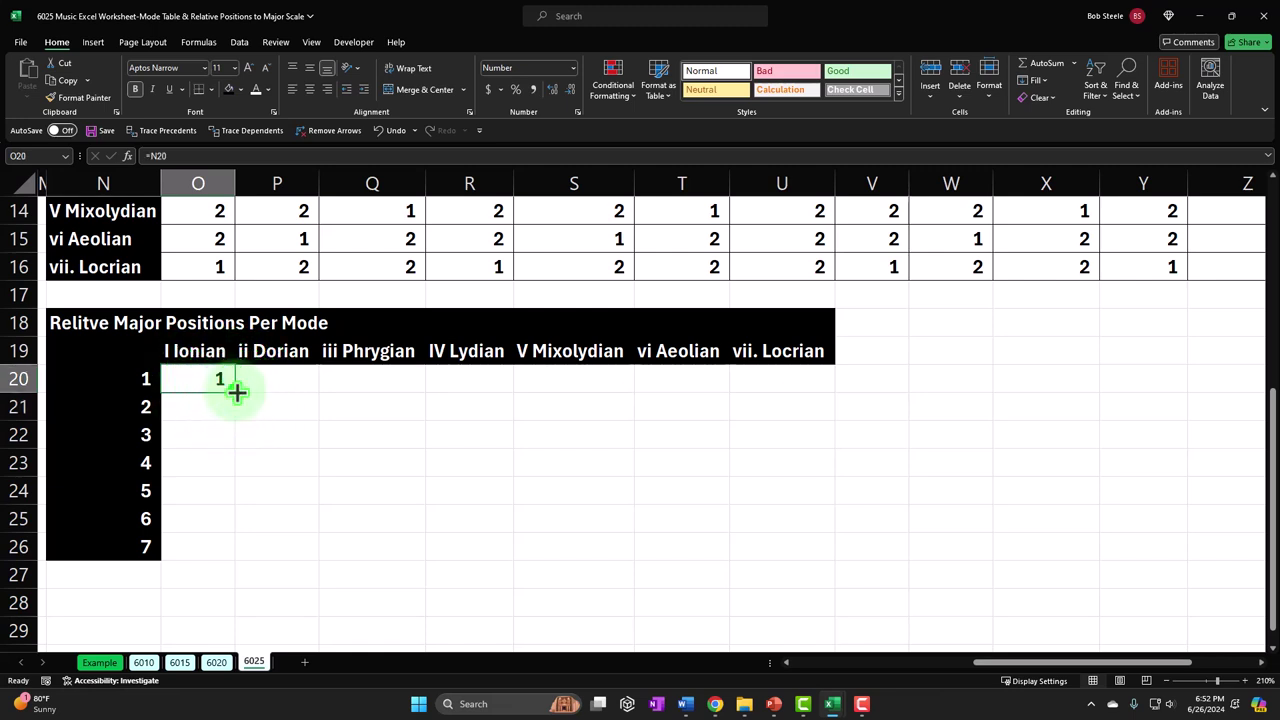
{"action": "left_click_drag", "start_coordinate": [235, 392], "coordinate": [217, 546]}
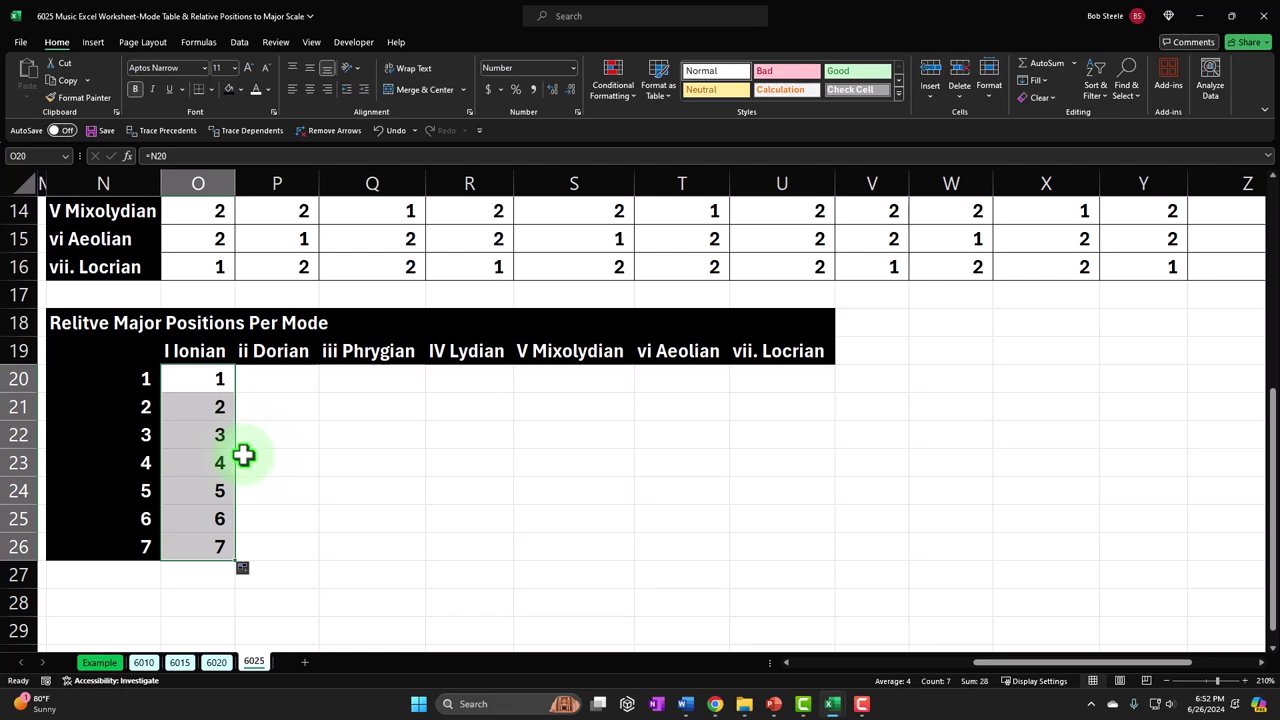
Select the remaining mode headings and the 1–7 numbers, ending at P20 under ii Dorian.
{"action": "left_click_drag", "start_coordinate": [267, 354], "coordinate": [786, 360]}
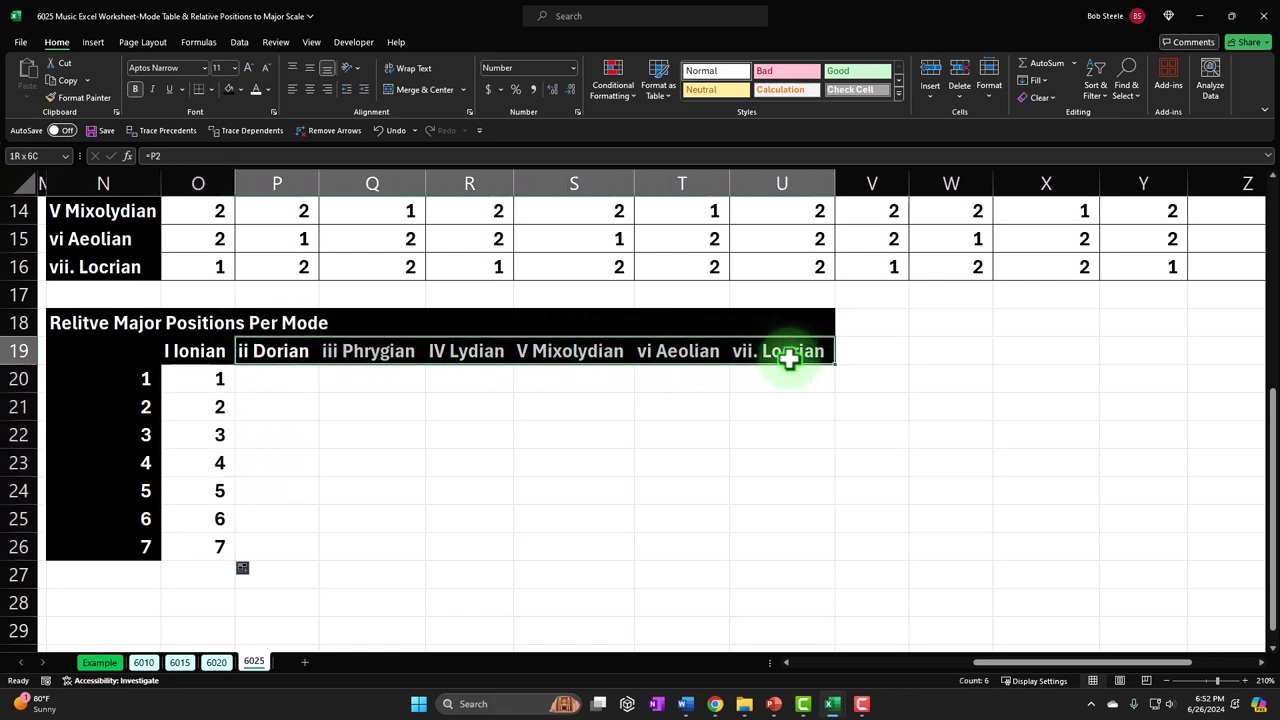
{"action": "left_click", "coordinate": [141, 386]}
{"action": "left_click_drag", "start_coordinate": [141, 386], "coordinate": [146, 538]}
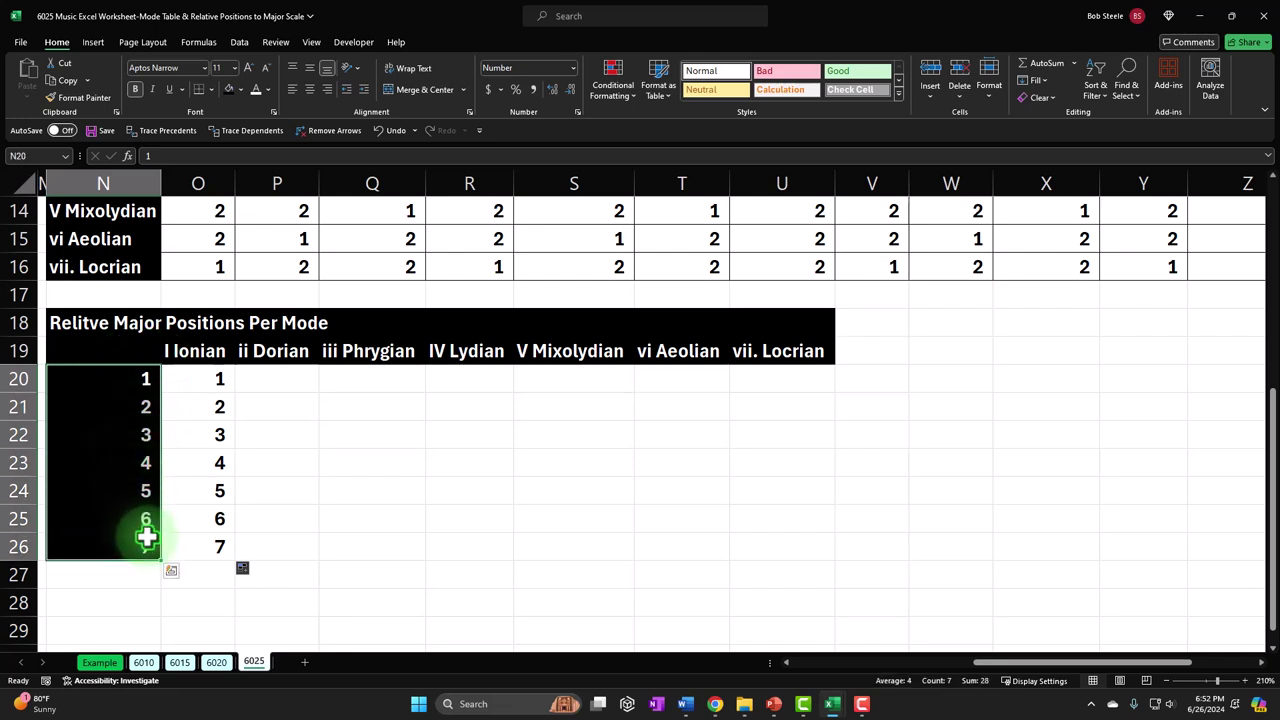
{"action": "left_click", "coordinate": [286, 378]}
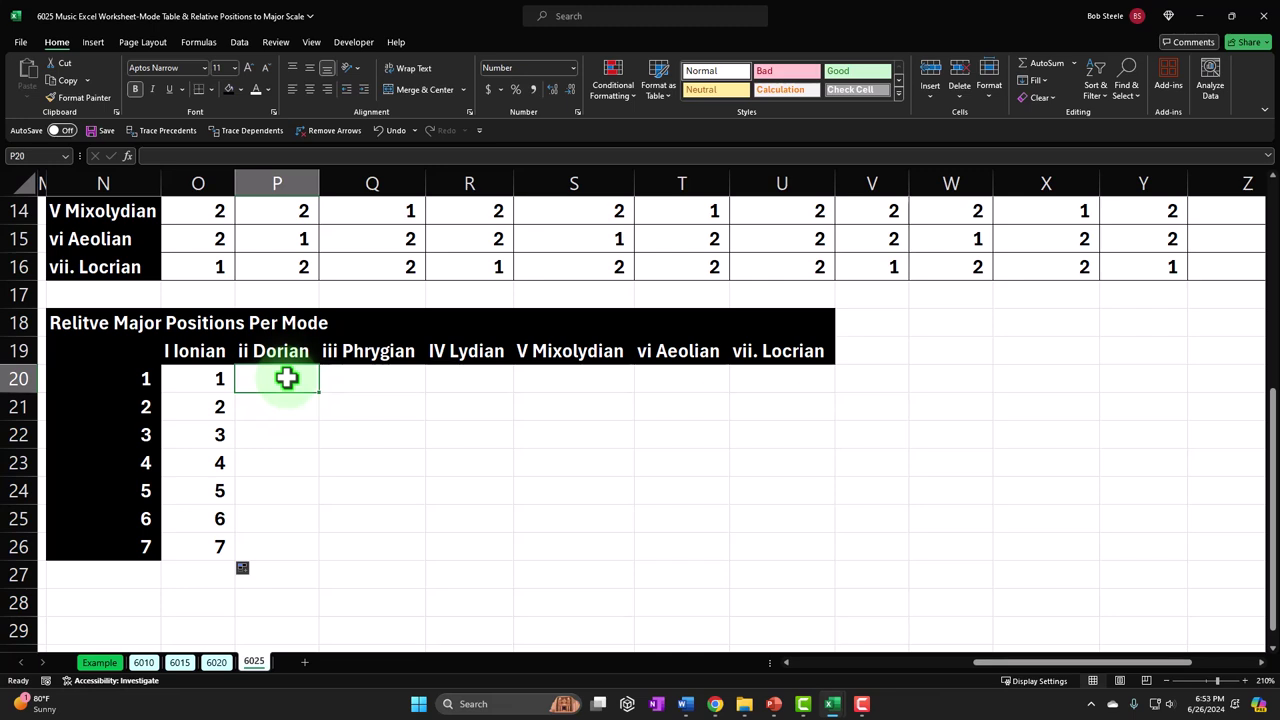
Enter =O21 in the Dorian cell P20 so the row starts at 2.
{"action": "type", "text": "="}
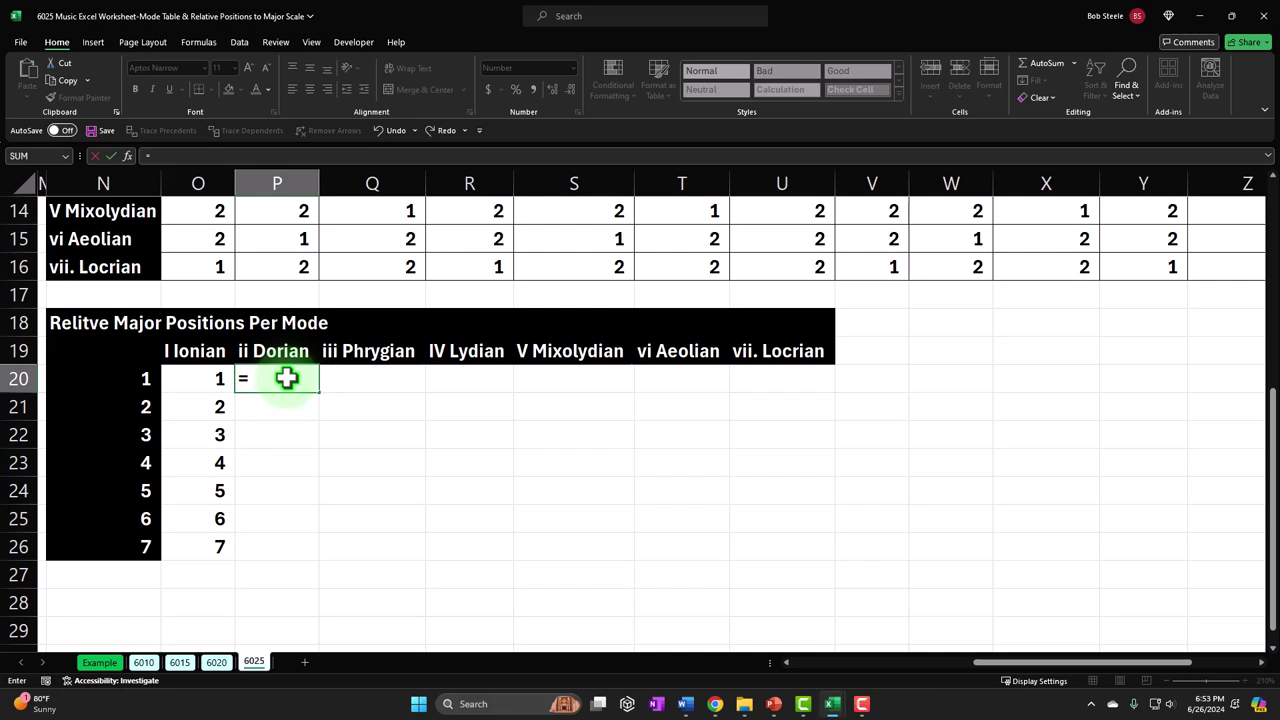
{"action": "key", "text": "Left"}
{"action": "key", "text": "Down"}
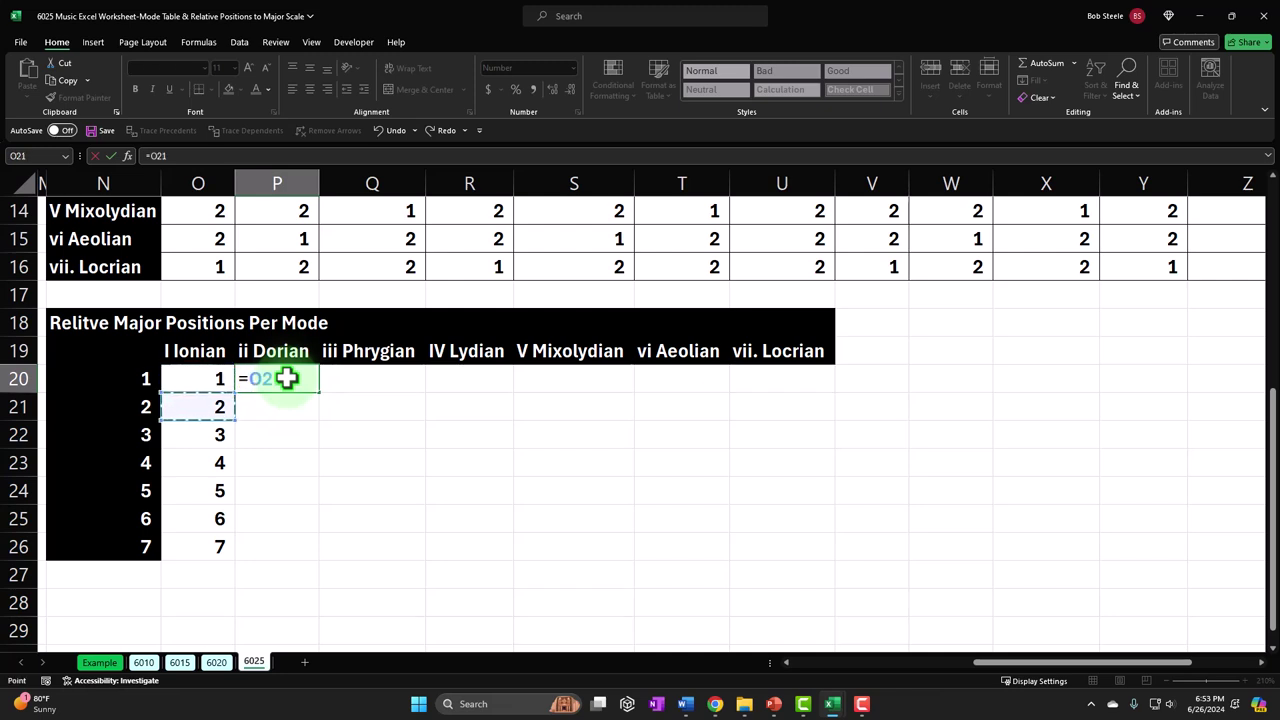
{"action": "key", "text": "ctrl+Return"}
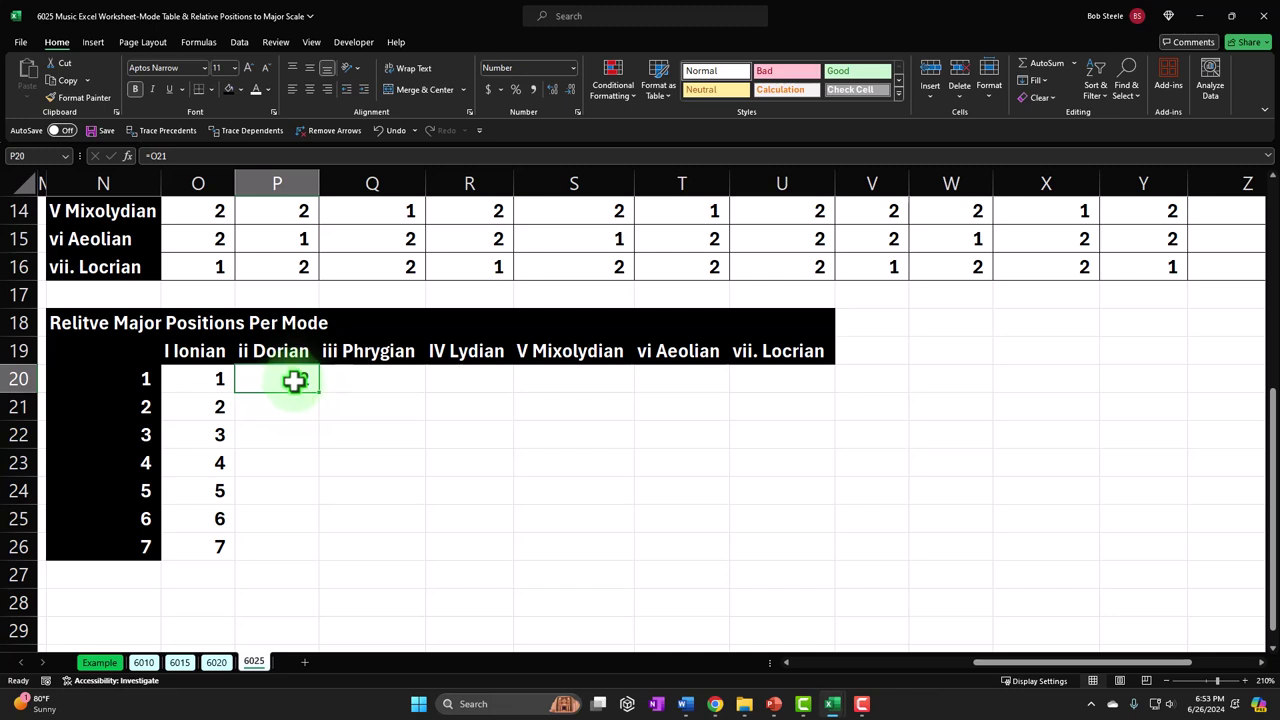
Review the ii Dorian heading, the degree 1 value in N20 and P20's formula.
{"action": "left_click", "coordinate": [282, 350]}
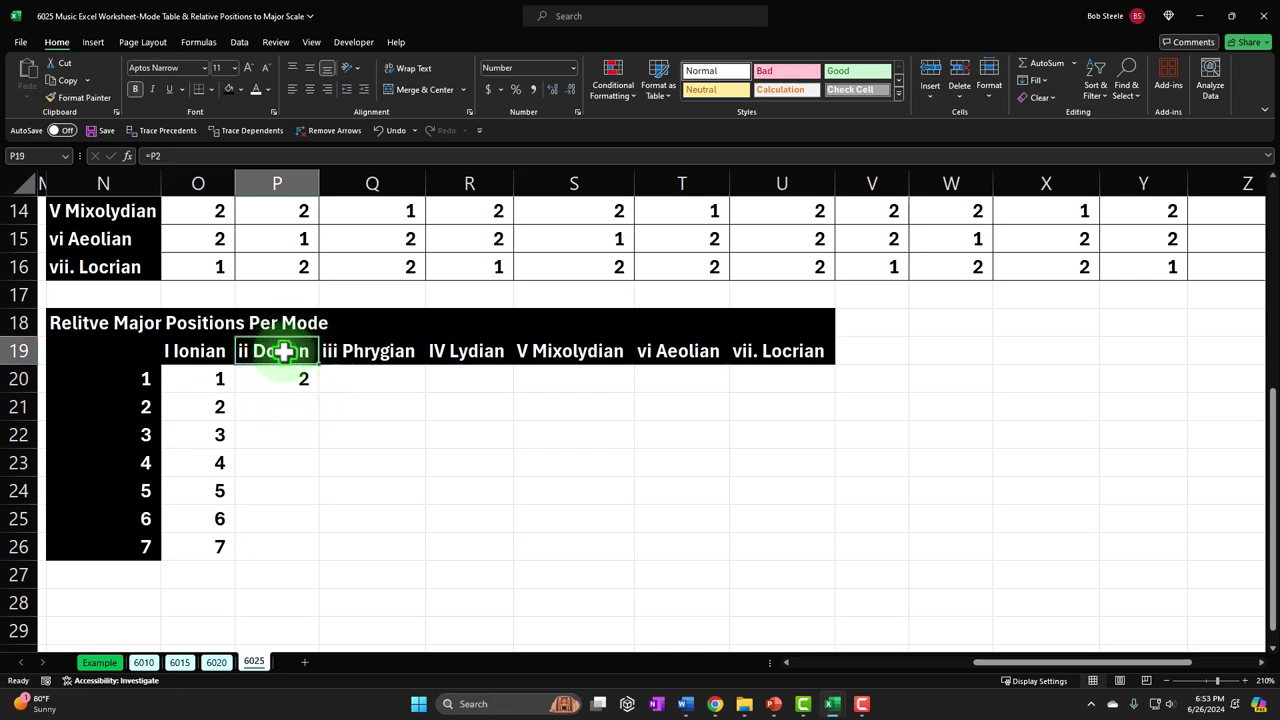
{"action": "left_click", "coordinate": [138, 379]}
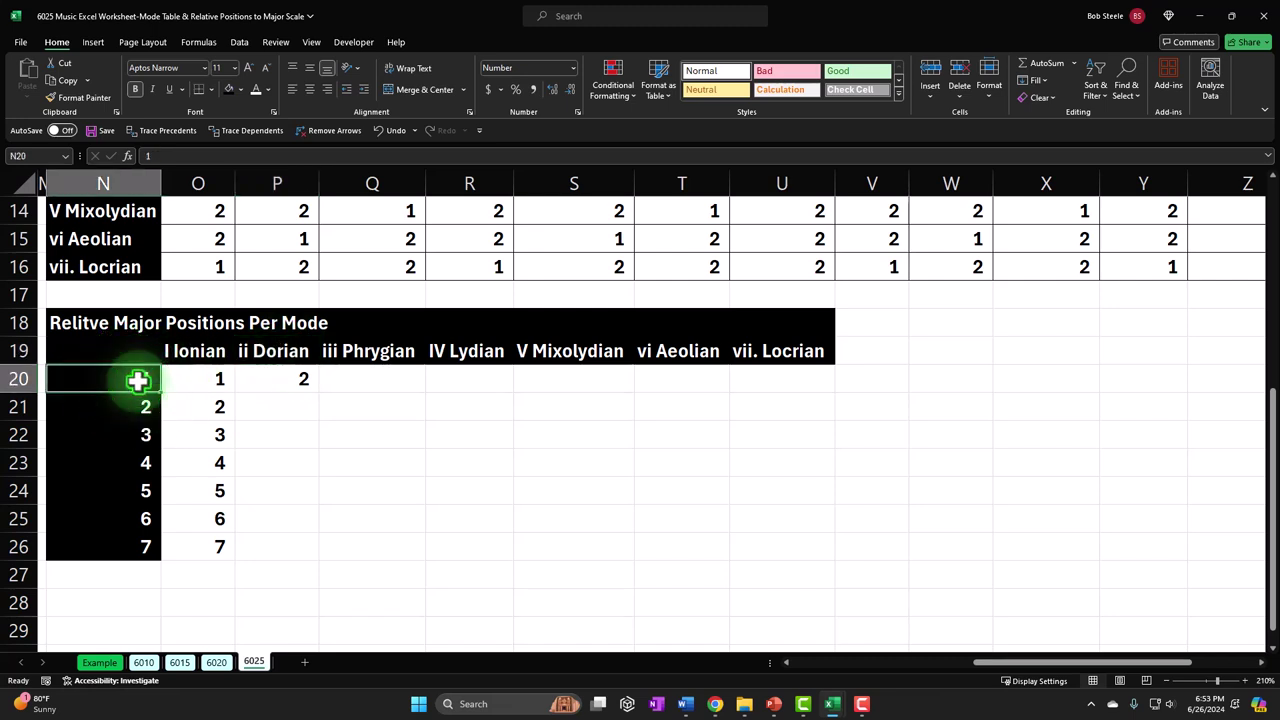
{"action": "left_click", "coordinate": [258, 381]}
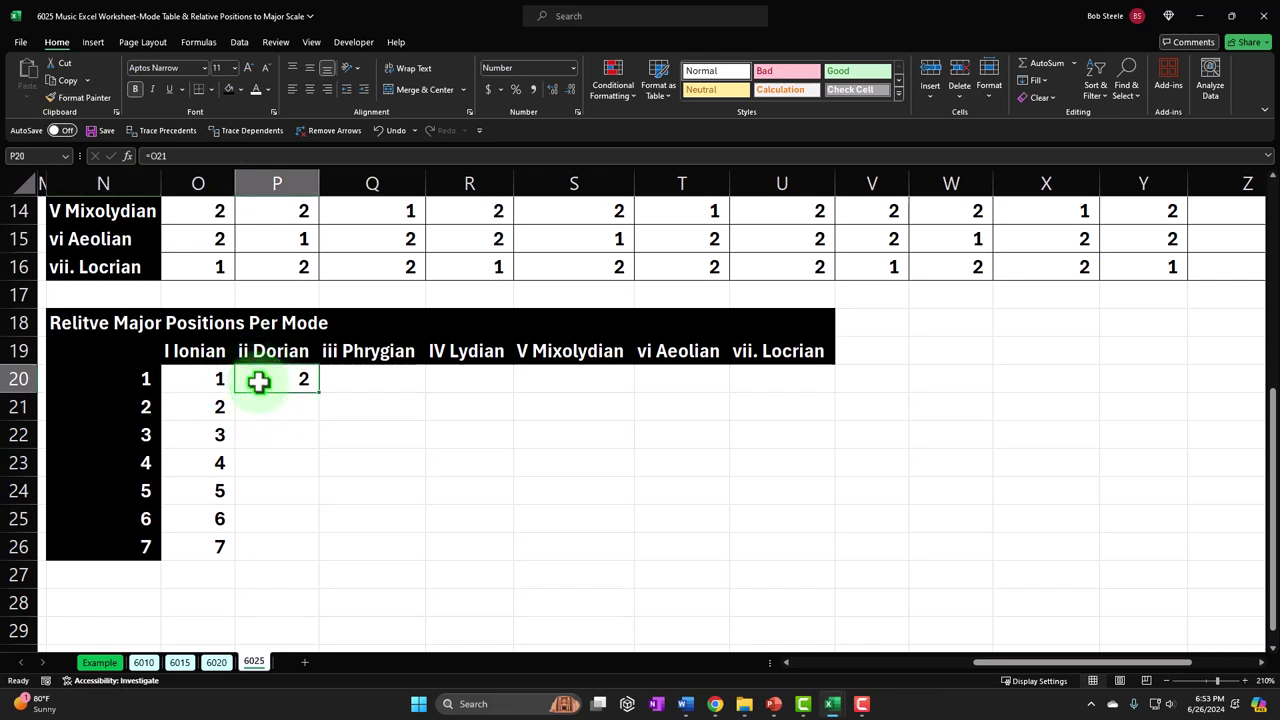
{"action": "key", "text": "Down"}
{"action": "key", "text": "Left"}
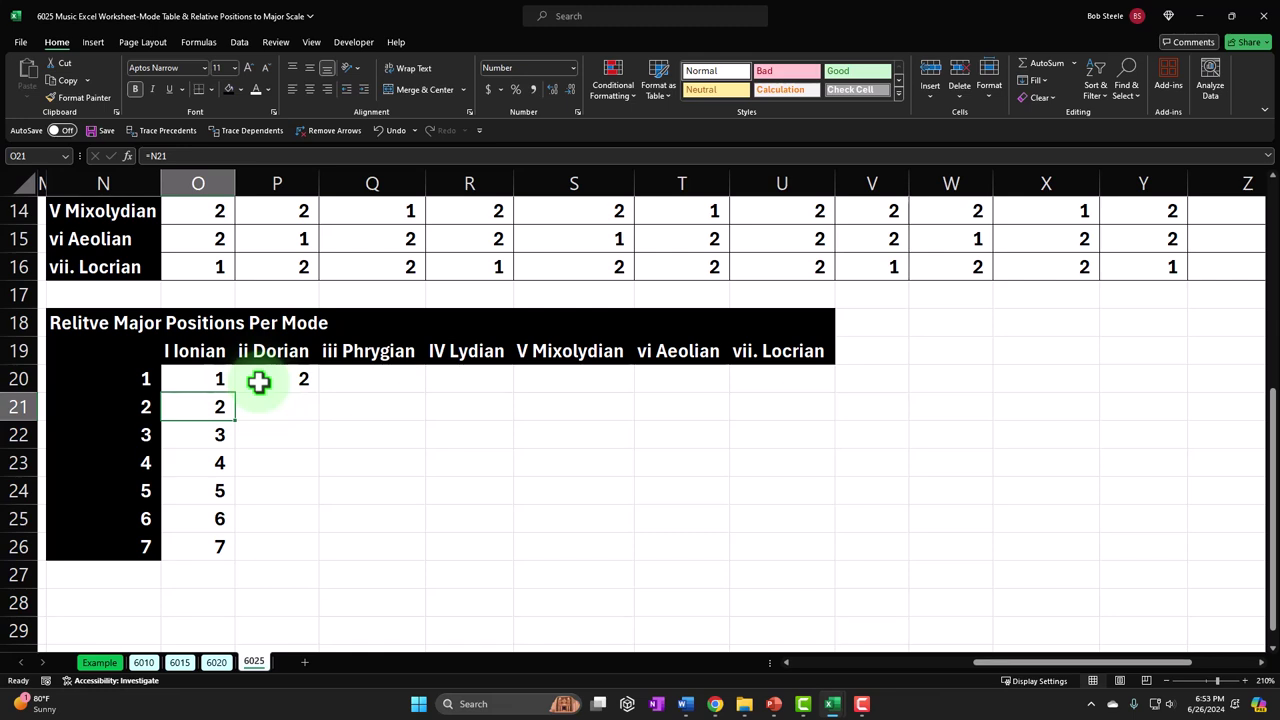
{"action": "left_click", "coordinate": [258, 381]}
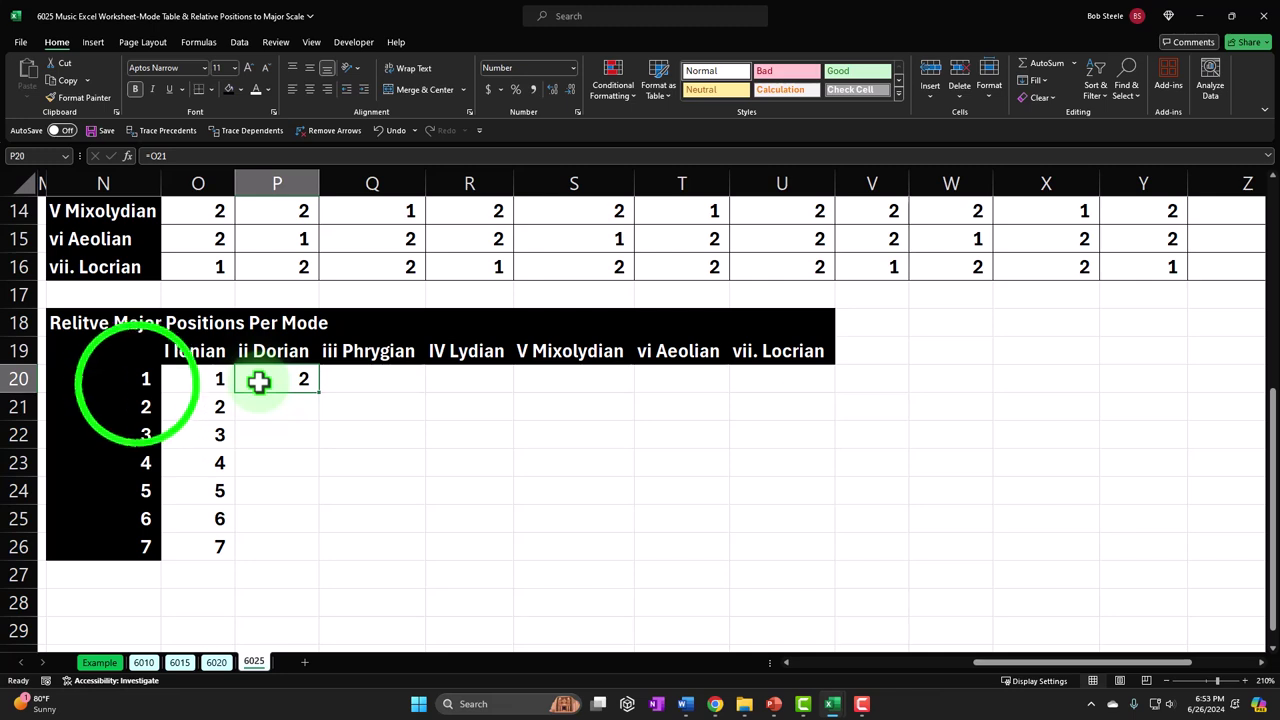
{"action": "left_click", "coordinate": [137, 382]}
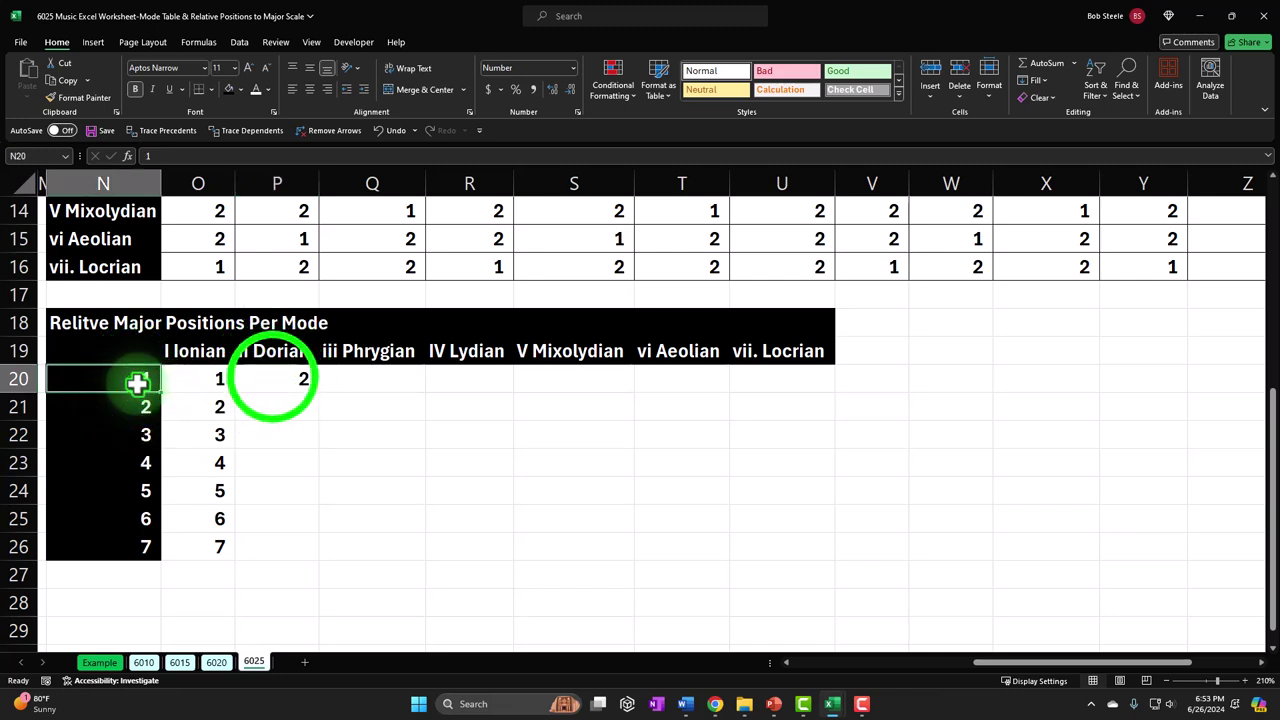
{"action": "left_click", "coordinate": [272, 378]}
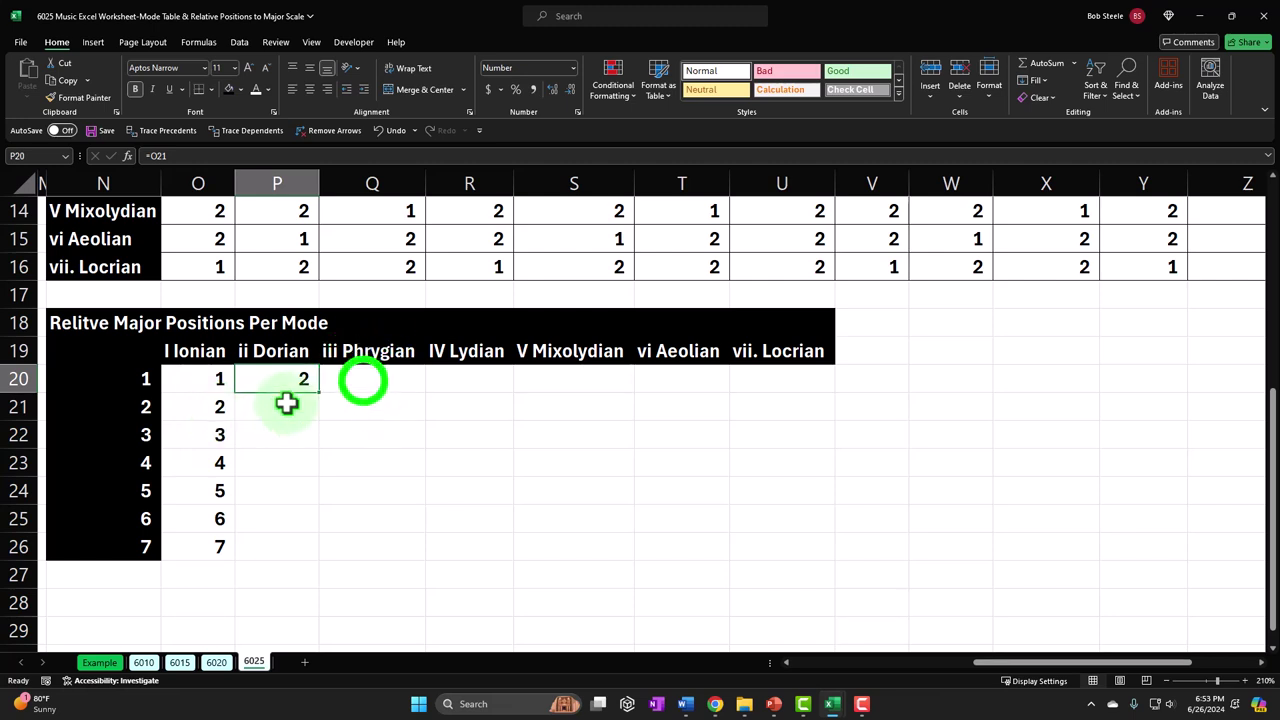
Enter =O22 in the Phrygian cell Q20, showing 3.
{"action": "left_click", "coordinate": [365, 381]}
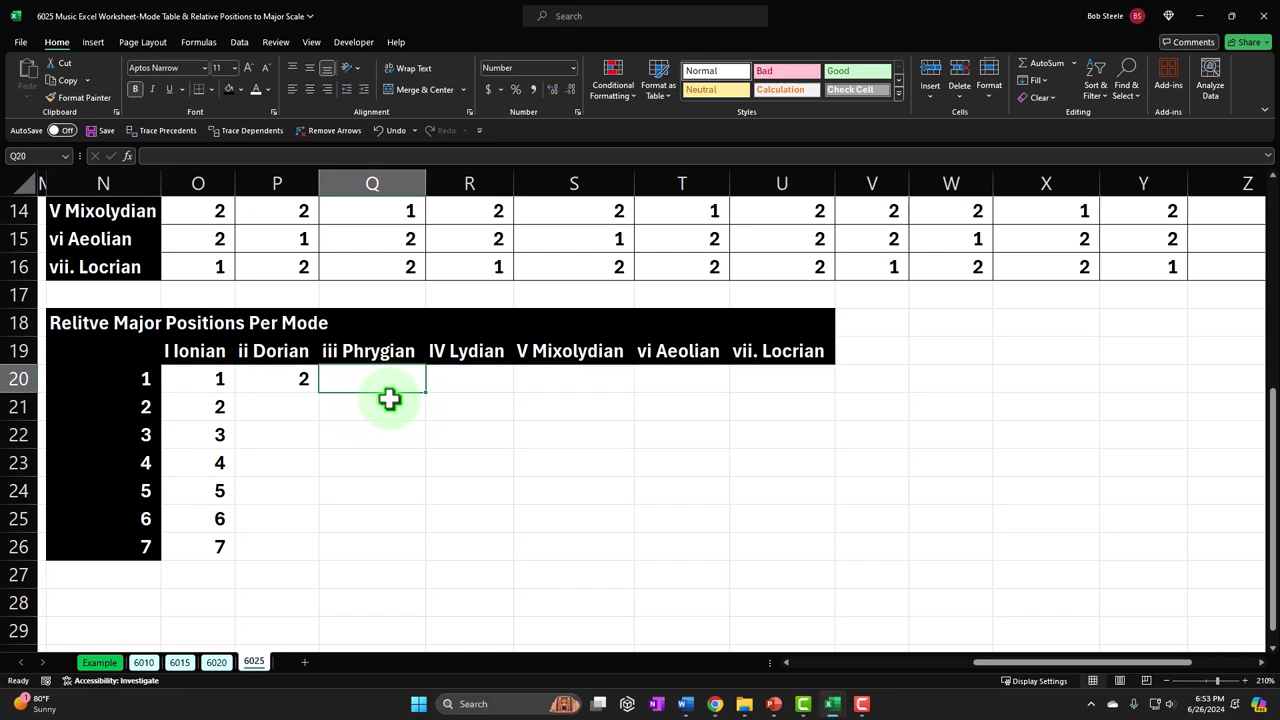
{"action": "type", "text": "="}
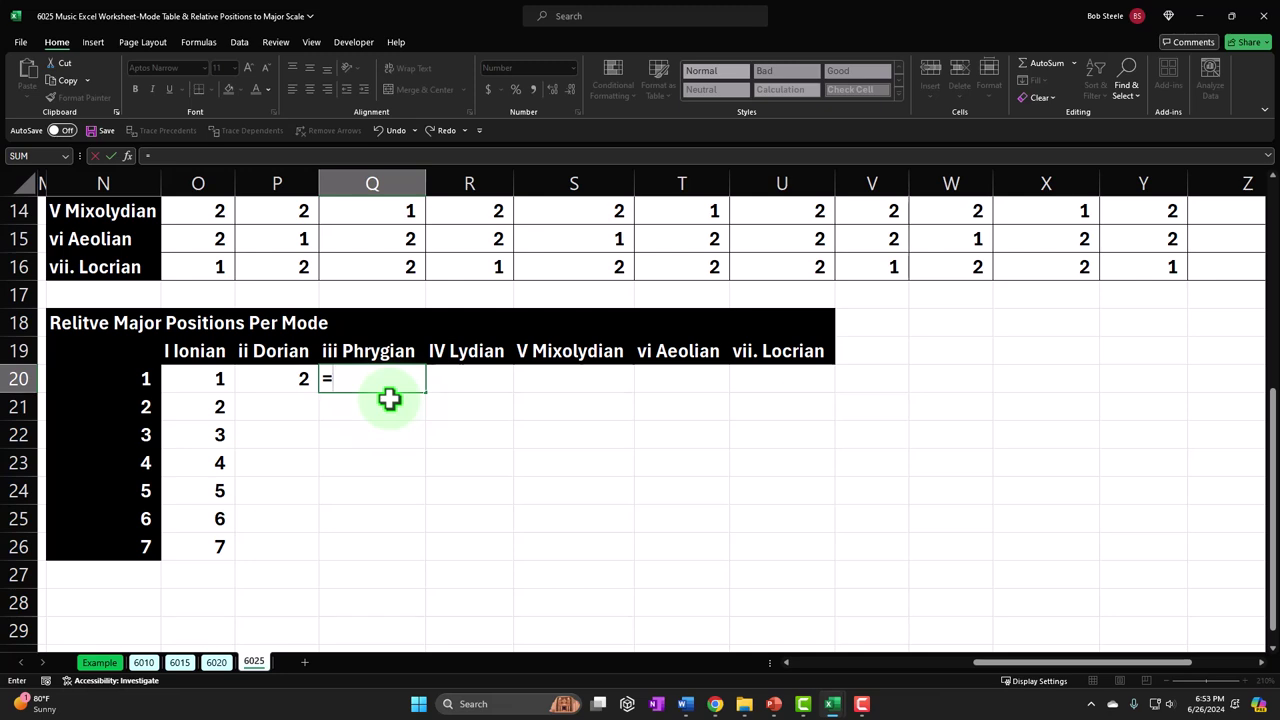
{"action": "key", "text": "Down"}
{"action": "key", "text": "Down"}
{"action": "key", "text": "Left"}
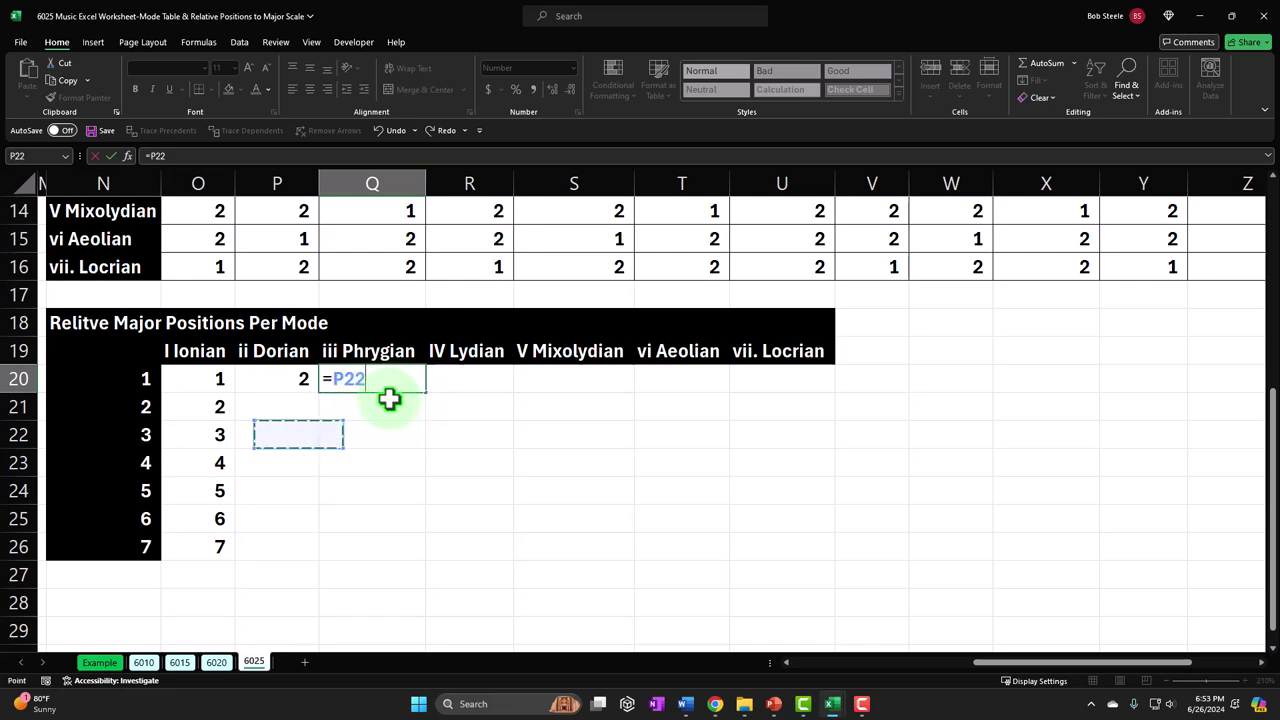
{"action": "key", "text": "Left"}
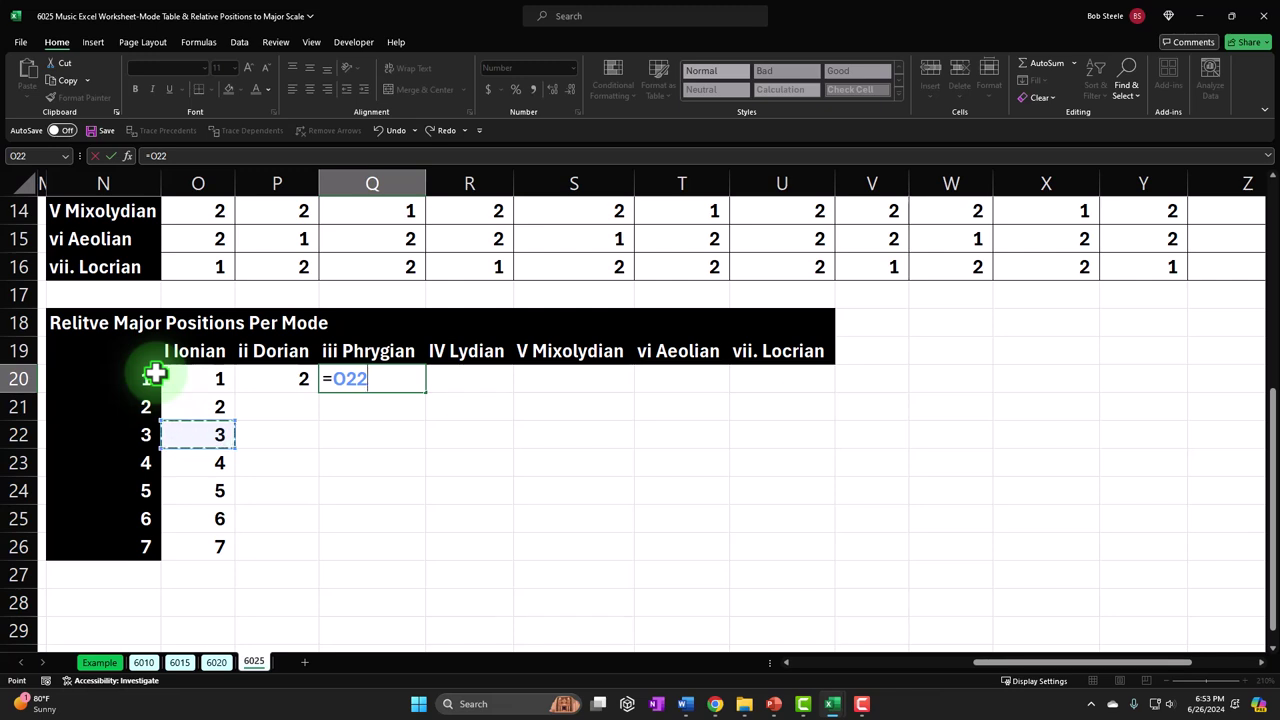
{"action": "key", "text": "Return"}
Enter =O23 in the Lydian cell R20, showing 4.
{"action": "key", "text": "Right"}
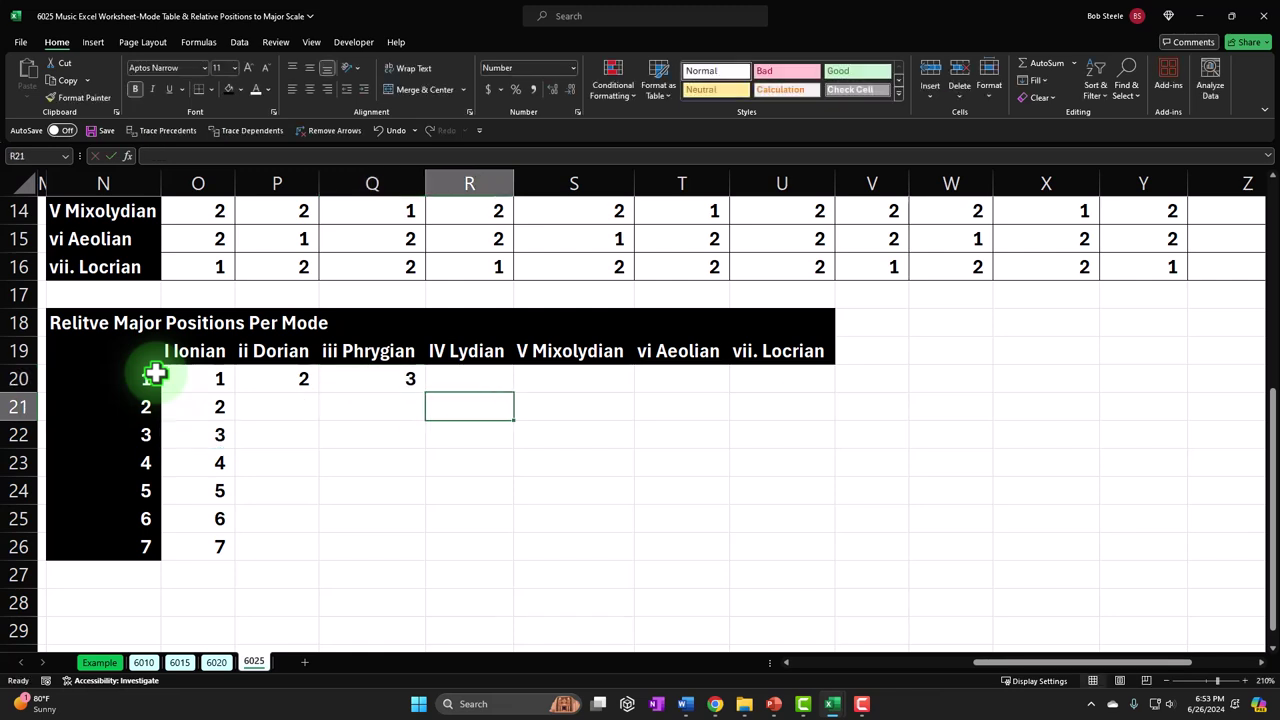
{"action": "key", "text": "Up"}
{"action": "type", "text": "="}
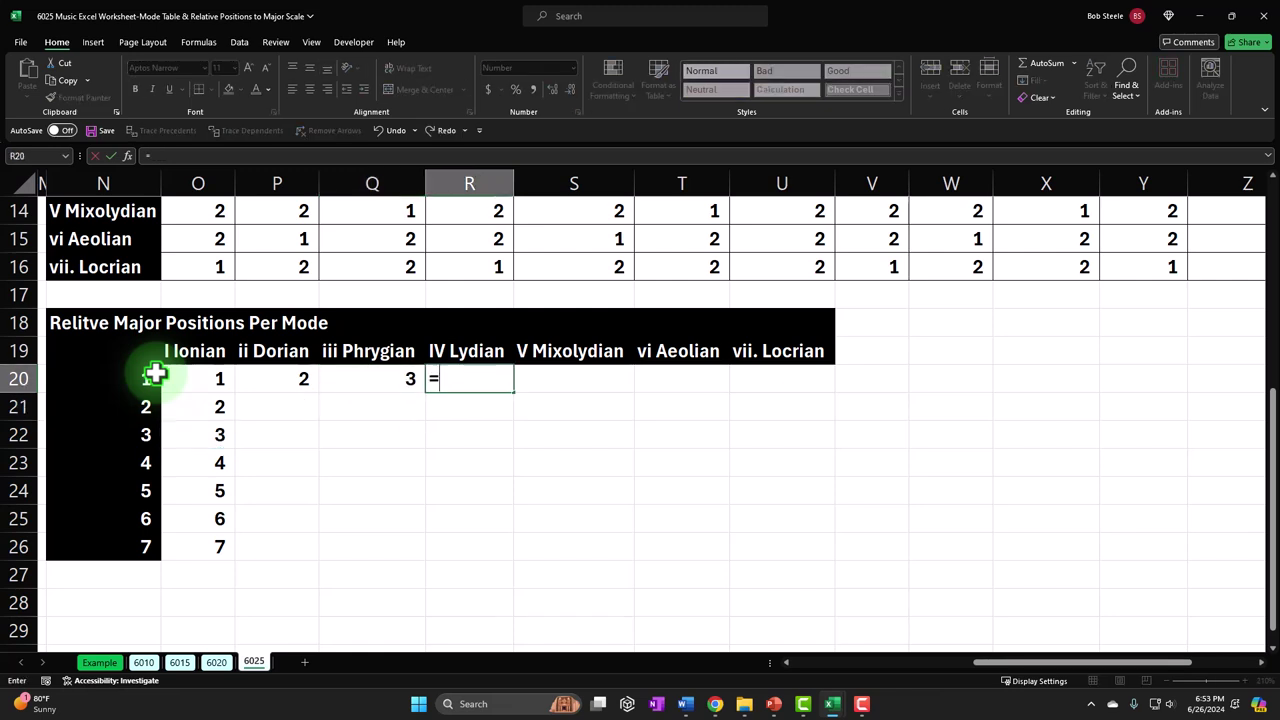
{"action": "key", "text": "Down"}
{"action": "key", "text": "Down"}
{"action": "key", "text": "Down"}
{"action": "key", "text": "Left"}
{"action": "key", "text": "Left"}
{"action": "key", "text": "Left"}
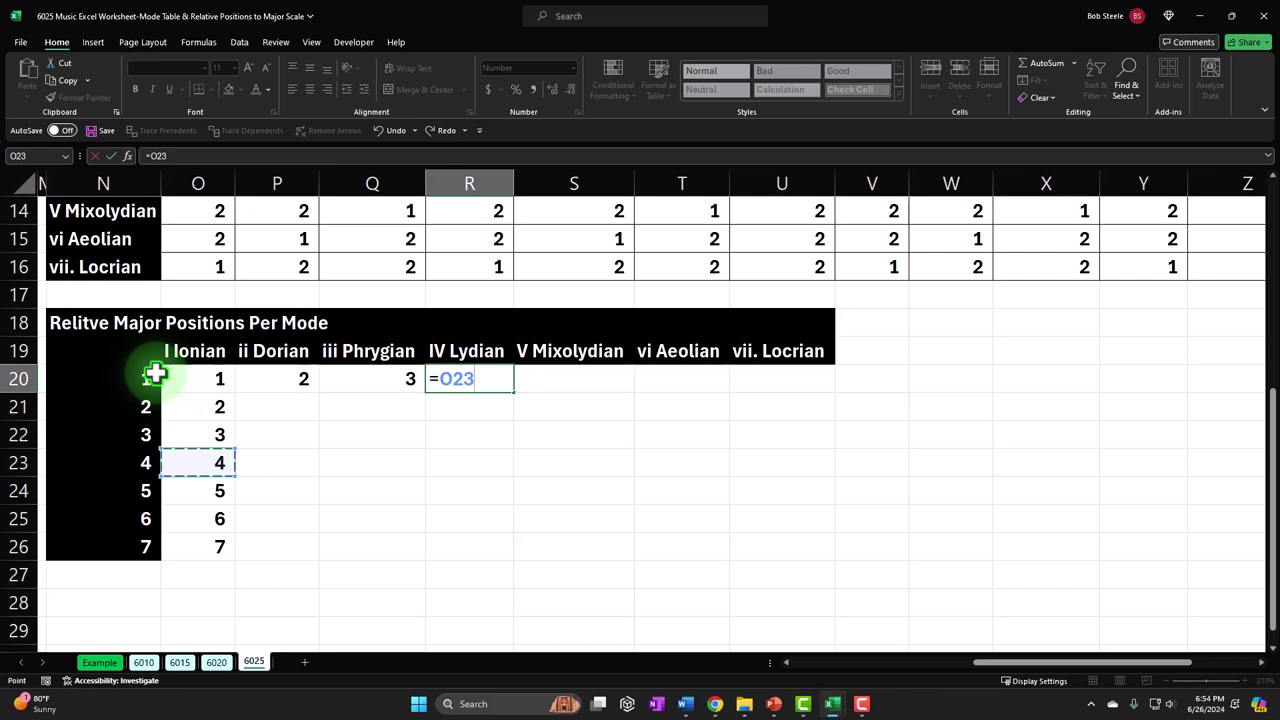
{"action": "key", "text": "Return"}
Enter =O24 in the Mixolydian cell S20, showing 5.
{"action": "key", "text": "Right"}
{"action": "key", "text": "Up"}
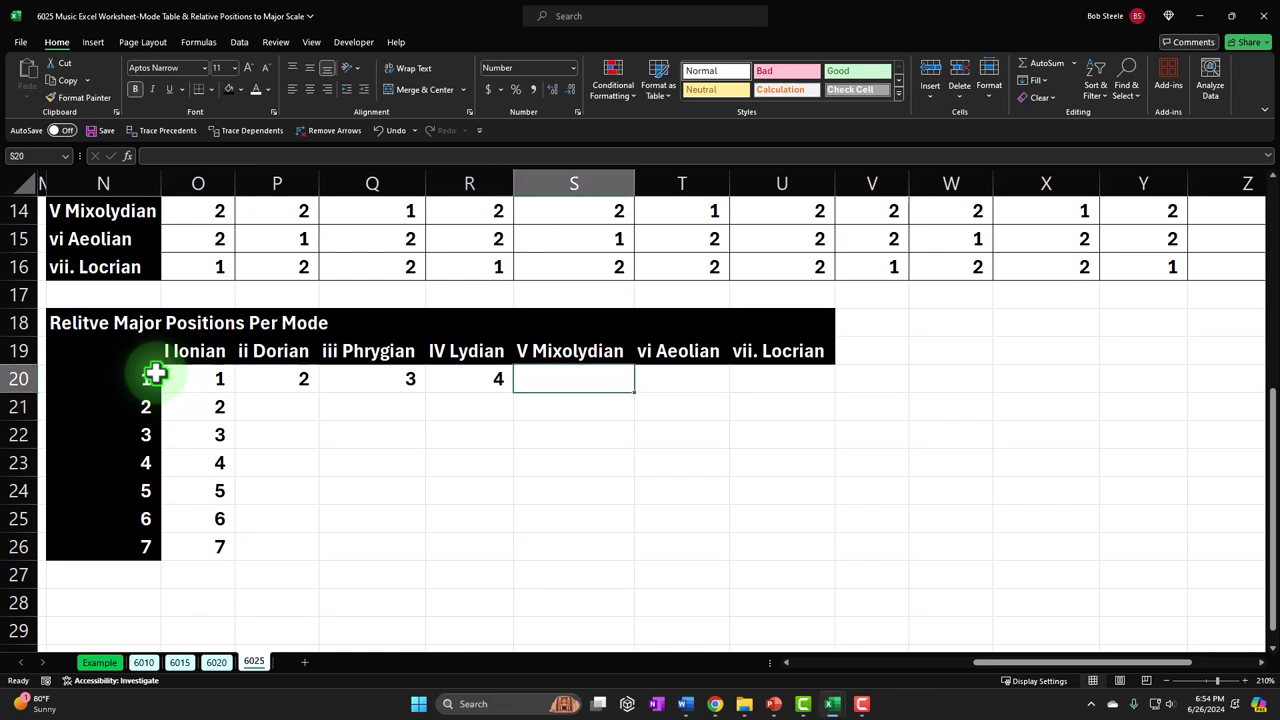
{"action": "type", "text": "="}
{"action": "key", "text": "Down"}
{"action": "key", "text": "Down"}
{"action": "key", "text": "Left"}
{"action": "key", "text": "Left"}
{"action": "key", "text": "Left"}
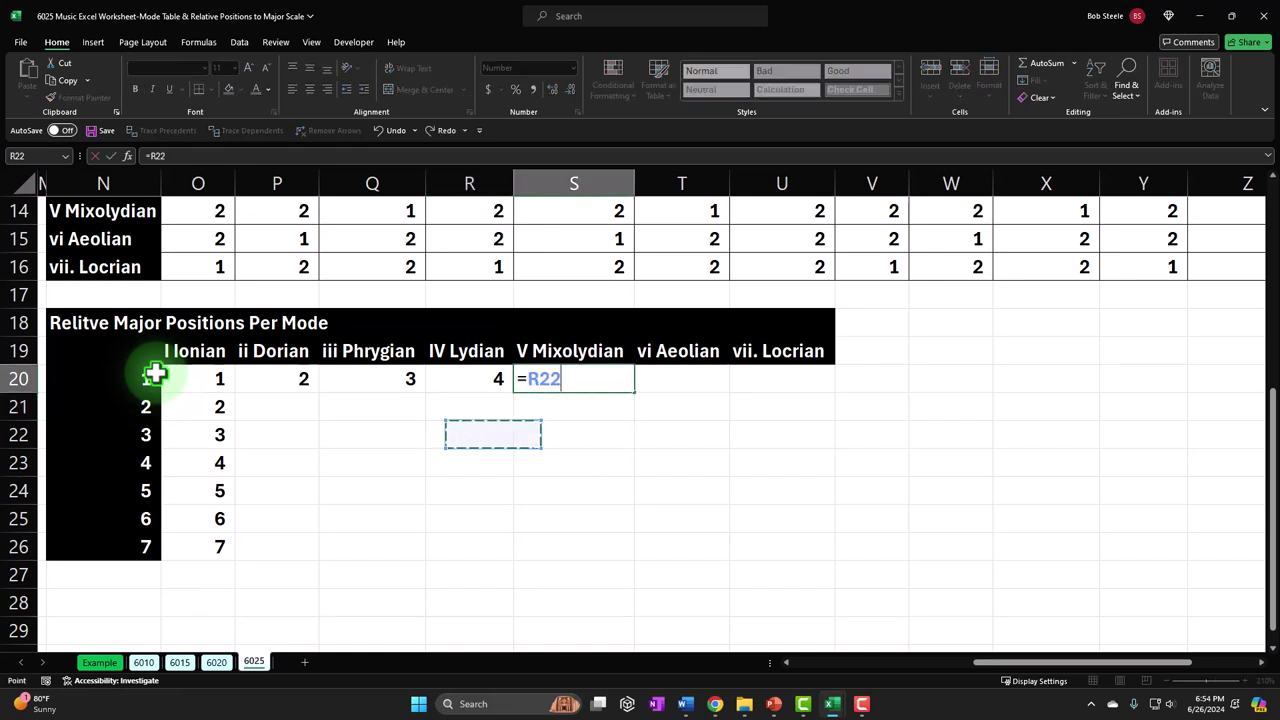
{"action": "key", "text": "Left"}
{"action": "key", "text": "Down"}
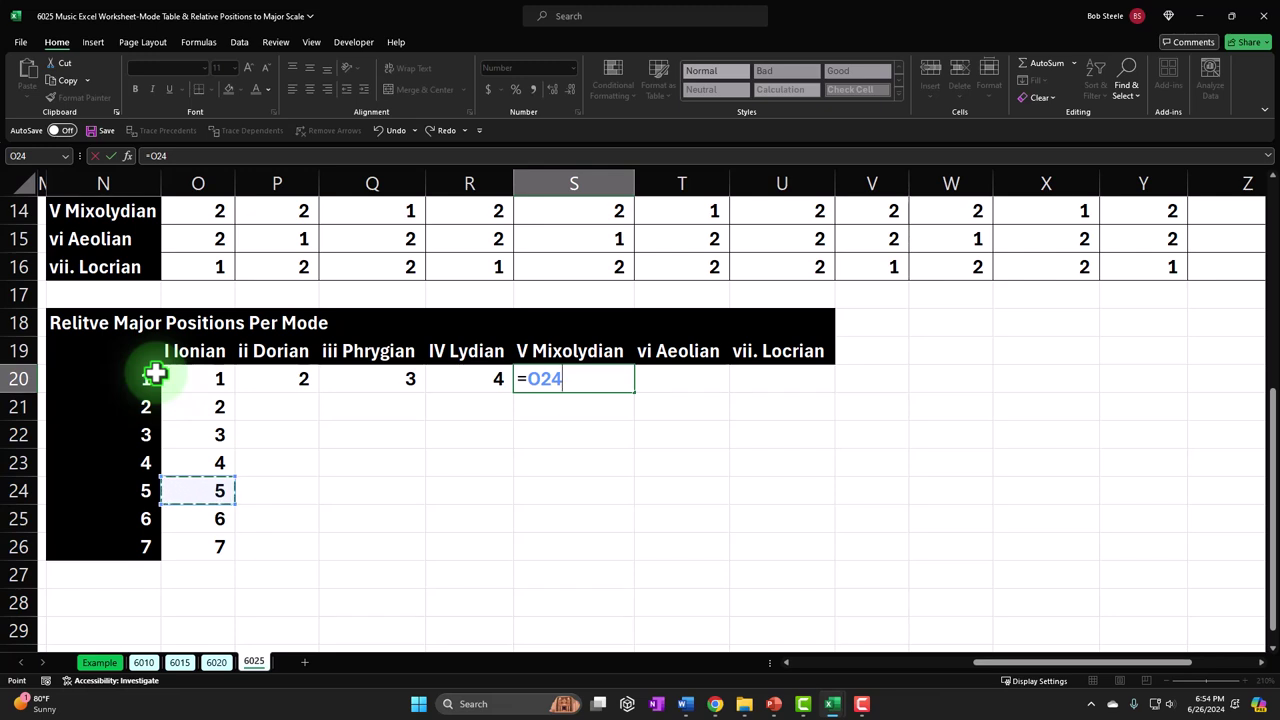
{"action": "key", "text": "Return"}
Enter =O25 in the Aeolian cell T20, showing 6.
{"action": "key", "text": "Right"}
{"action": "key", "text": "Up"}
{"action": "type", "text": "="}
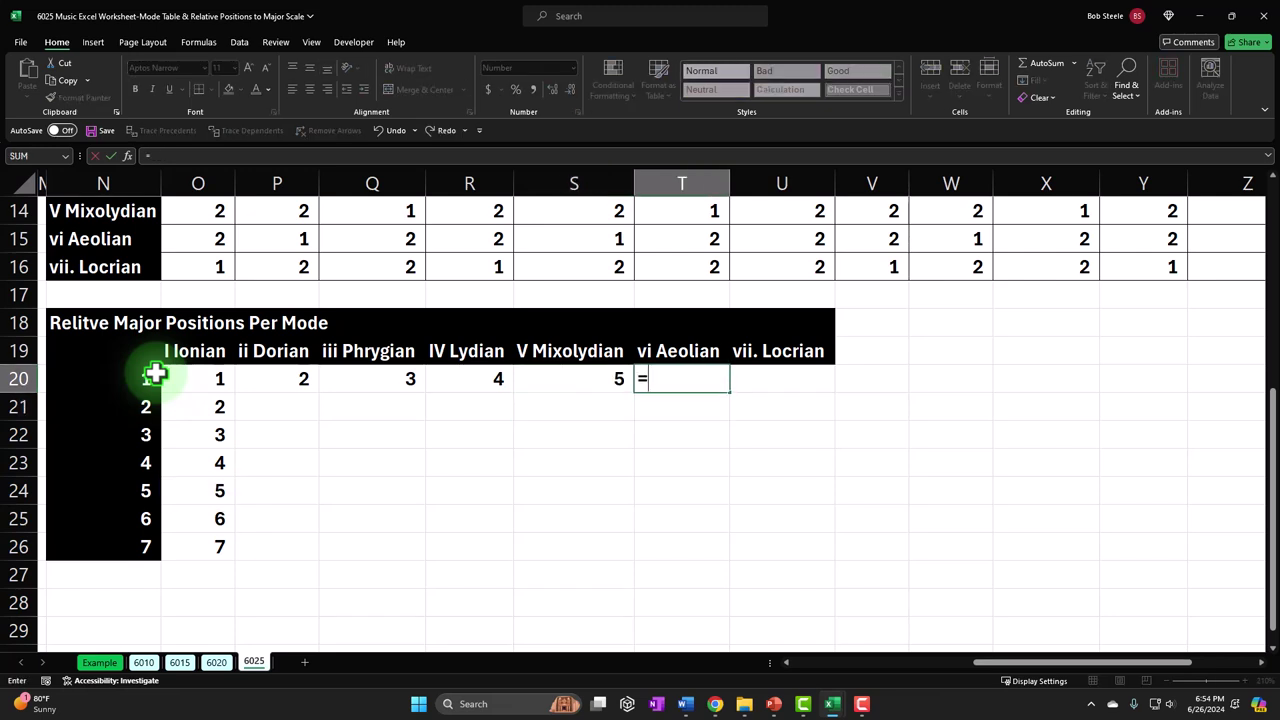
{"action": "key", "text": "Left"}
{"action": "key", "text": "Left"}
{"action": "key", "text": "Left"}
{"action": "key", "text": "Left"}
{"action": "key", "text": "Down"}
{"action": "key", "text": "Down"}
{"action": "key", "text": "Down"}
{"action": "key", "text": "Down"}
{"action": "key", "text": "Down"}
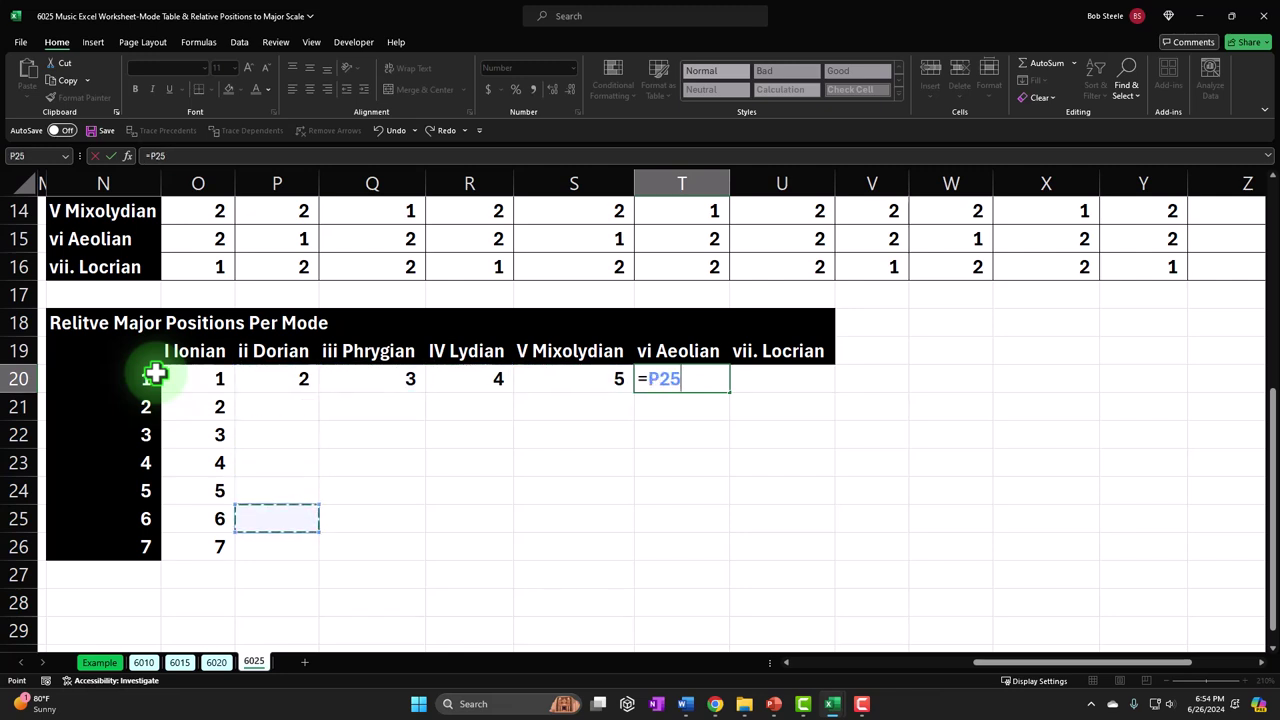
{"action": "key", "text": "Left"}
{"action": "key", "text": "Return"}
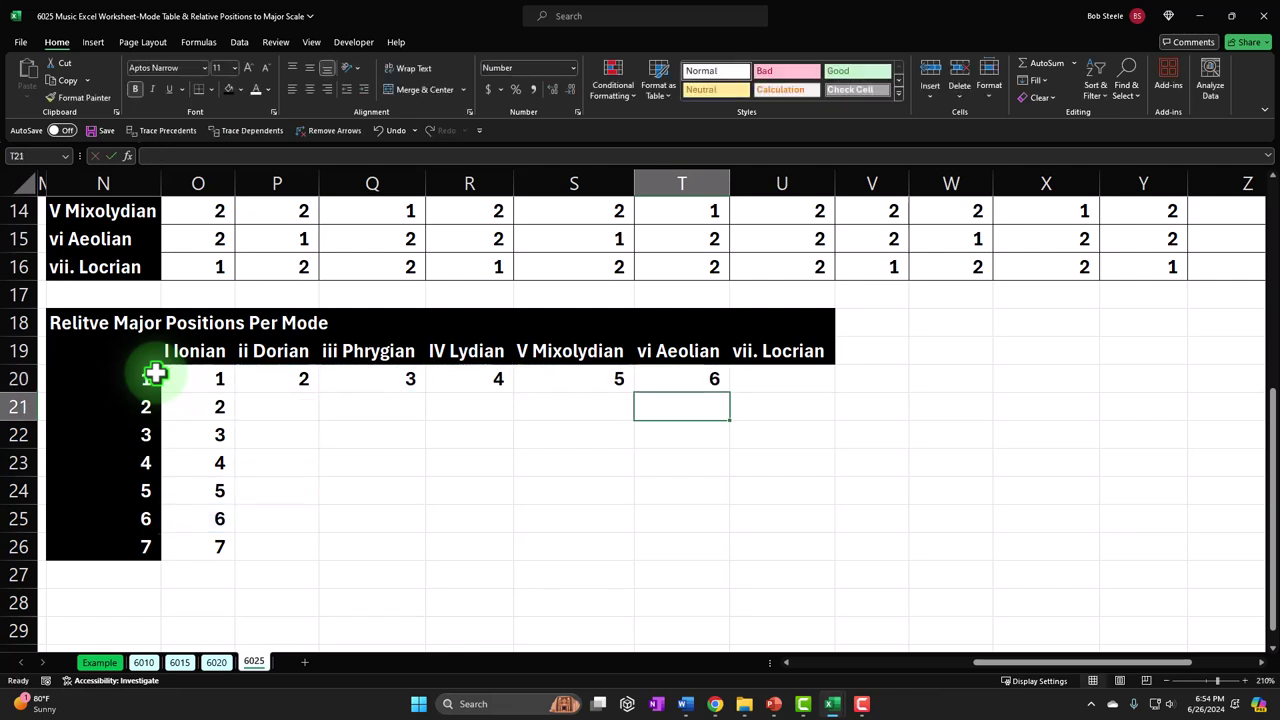
Enter =O26 in the Locrian cell U20, showing 7.
{"action": "key", "text": "Right"}
{"action": "key", "text": "Up"}
{"action": "type", "text": "="}
{"action": "key", "text": "Left"}
{"action": "key", "text": "Left"}
{"action": "key", "text": "Left"}
{"action": "key", "text": "Left"}
{"action": "key", "text": "Left"}
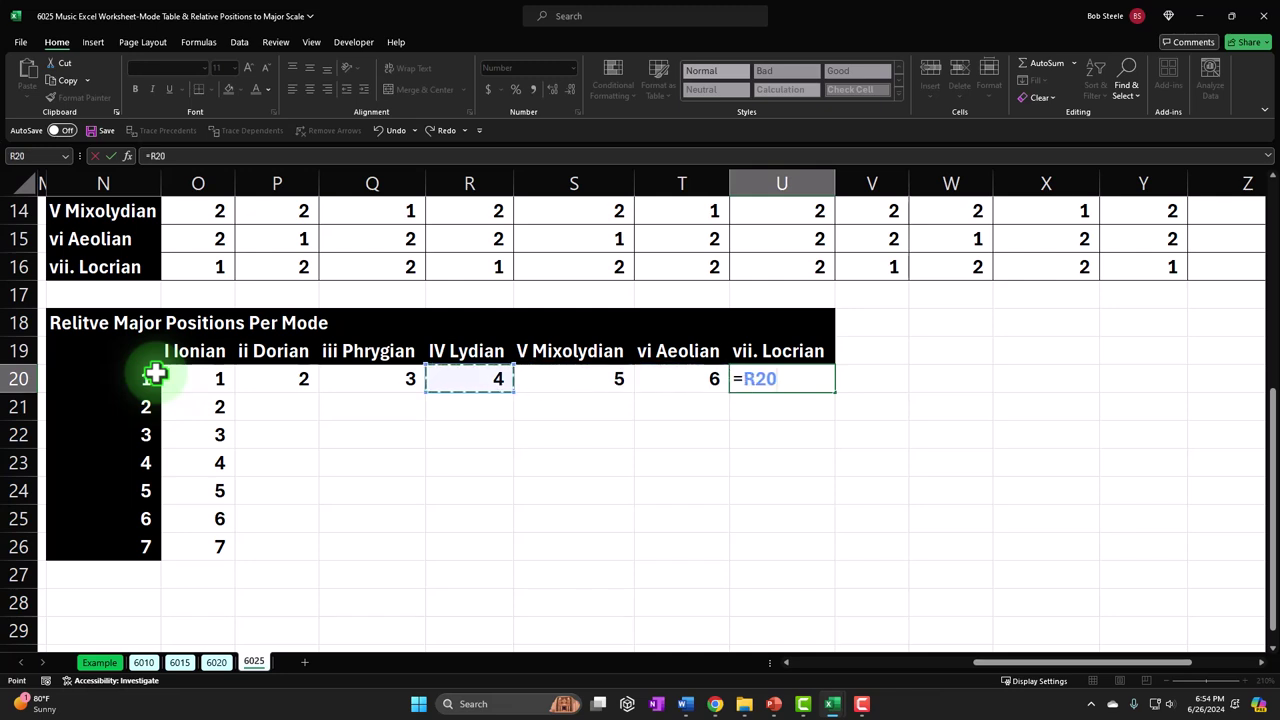
{"action": "key", "text": "Down"}
{"action": "key", "text": "Down"}
{"action": "key", "text": "Down"}
{"action": "key", "text": "Down"}
{"action": "key", "text": "Down"}
{"action": "key", "text": "Left"}
{"action": "key", "text": "Down"}
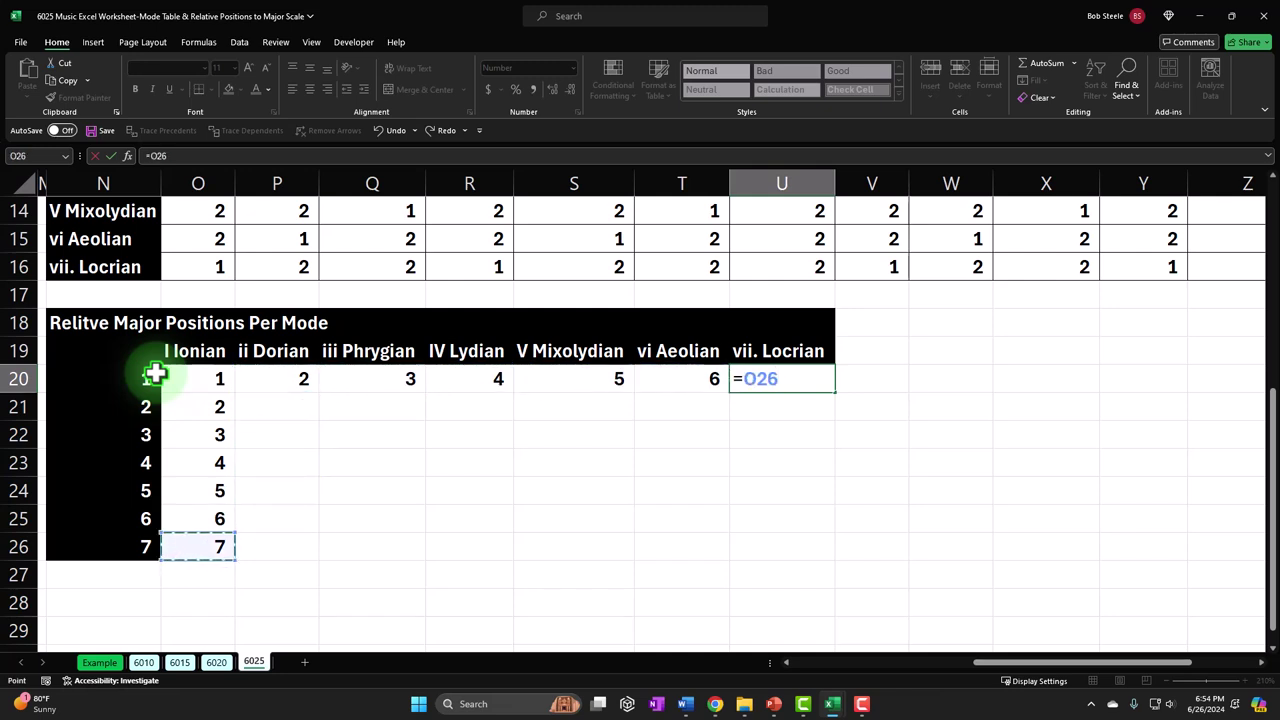
{"action": "key", "text": "Return"}
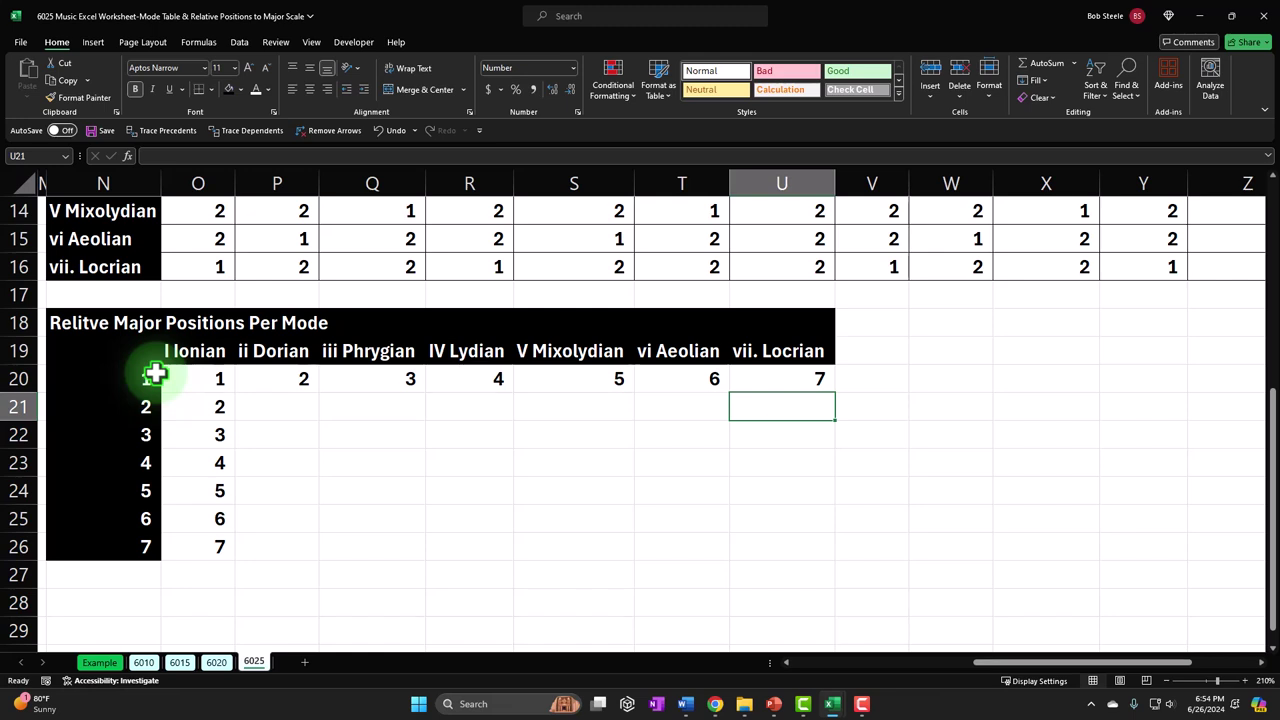
{"action": "left_click", "coordinate": [220, 379]}
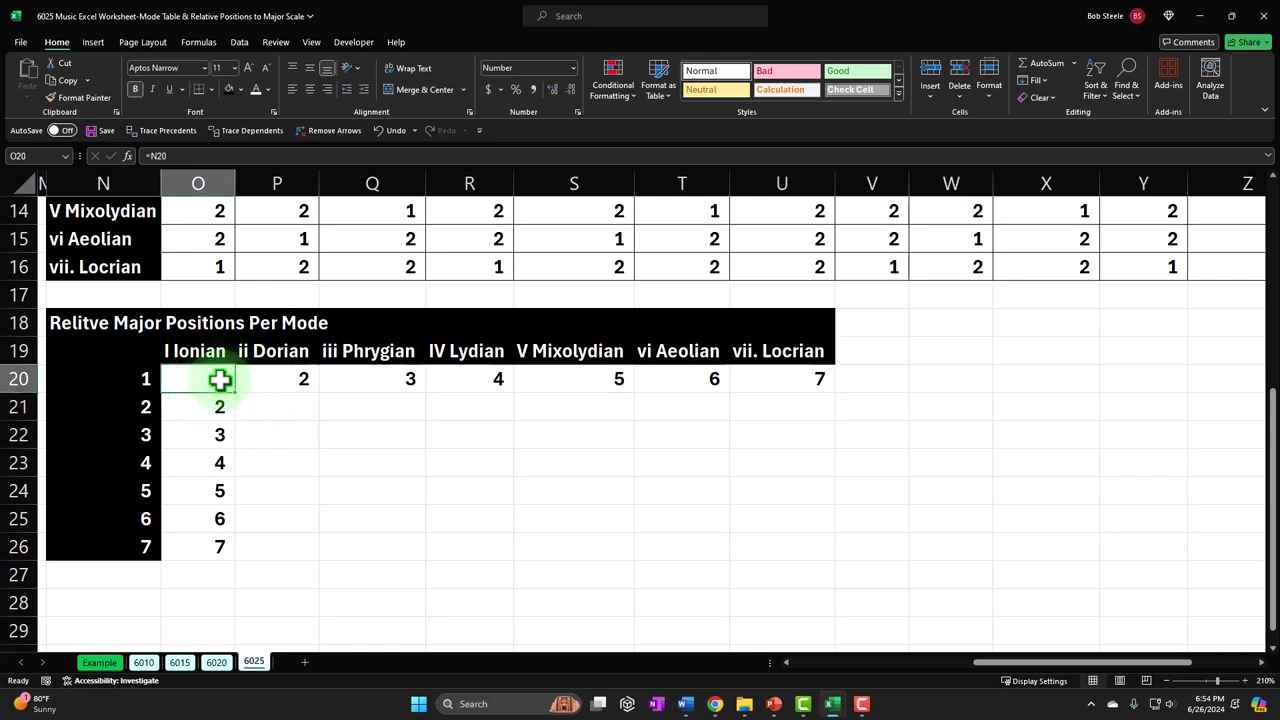
{"action": "left_click", "coordinate": [220, 410]}
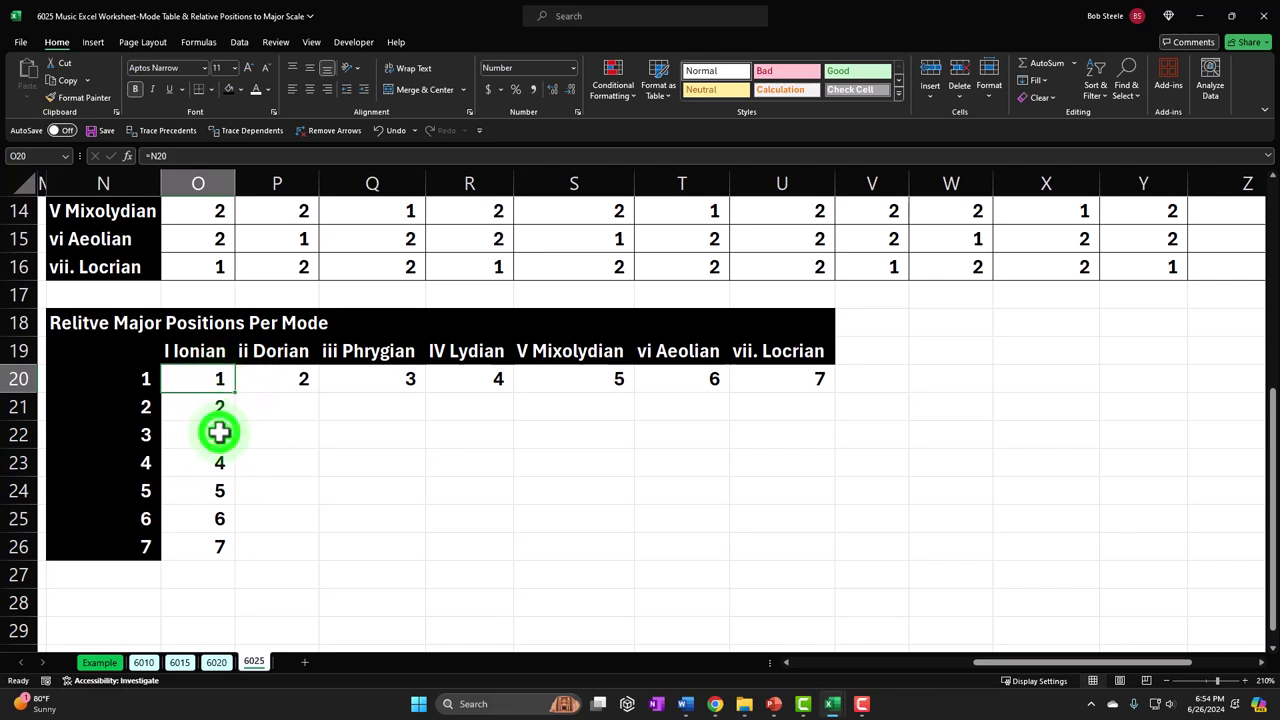
{"action": "left_click", "coordinate": [219, 438]}
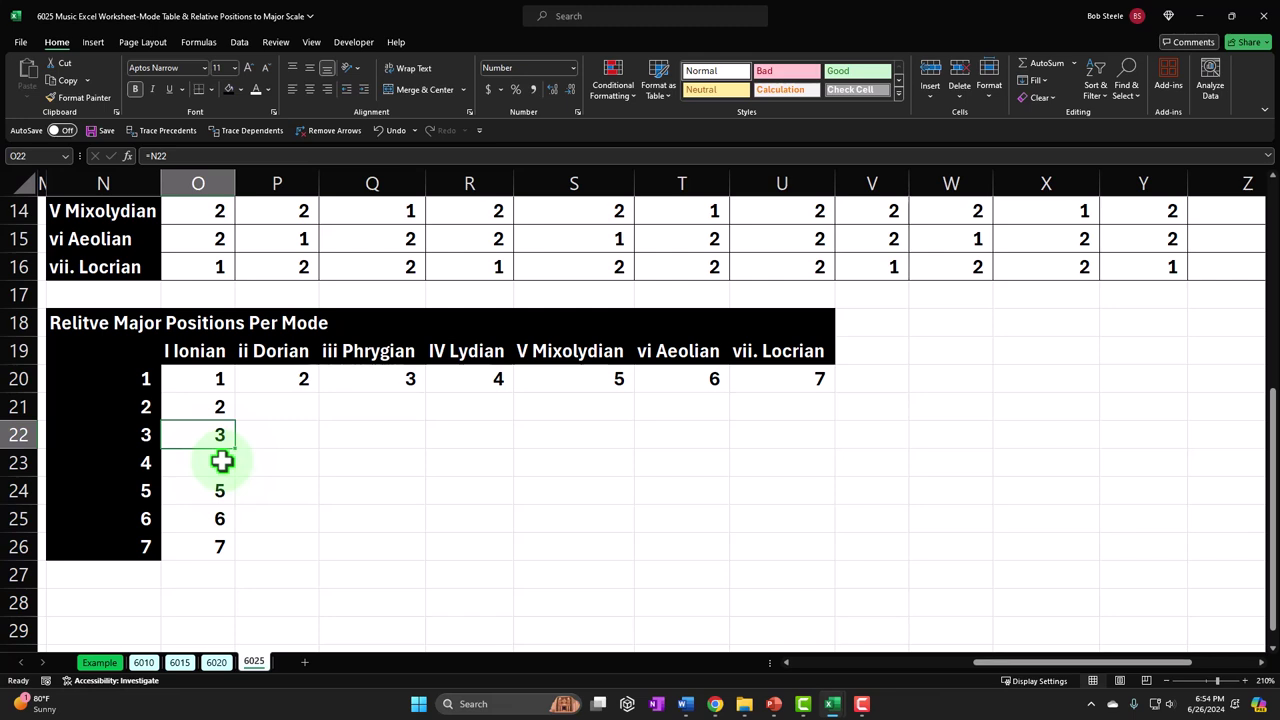
{"action": "left_click", "coordinate": [277, 378]}
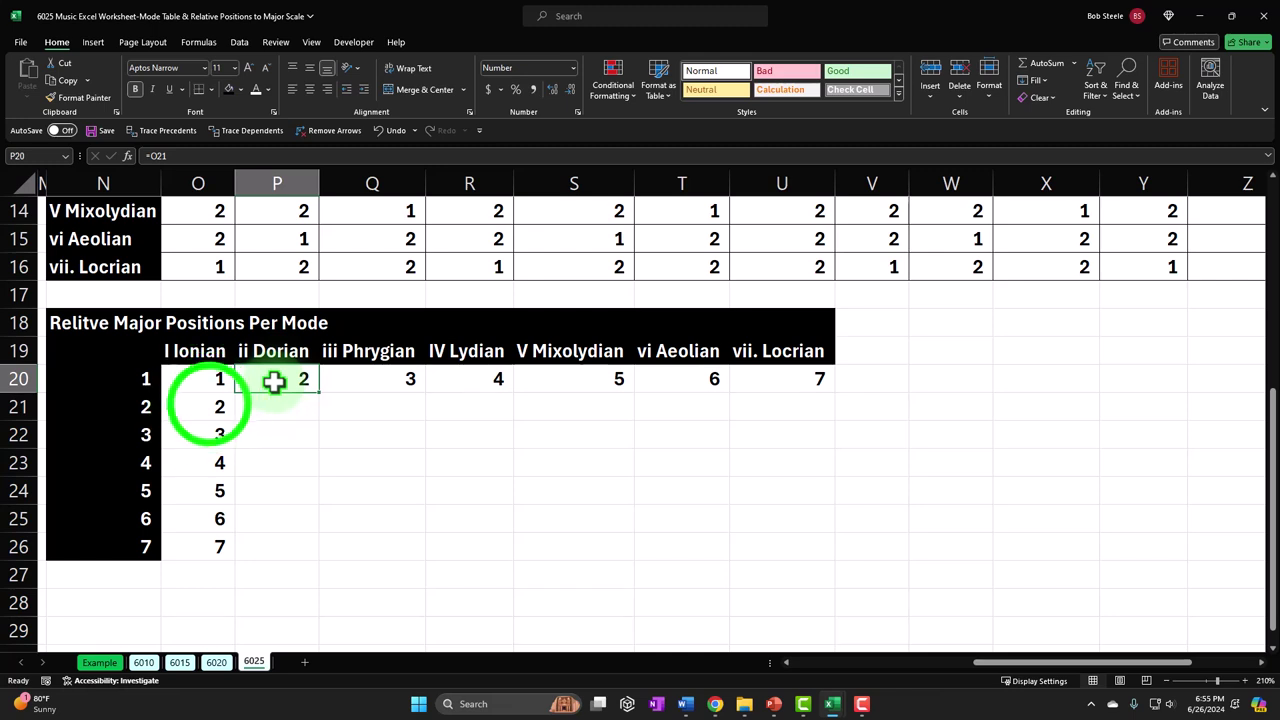
{"action": "left_click", "coordinate": [210, 404]}
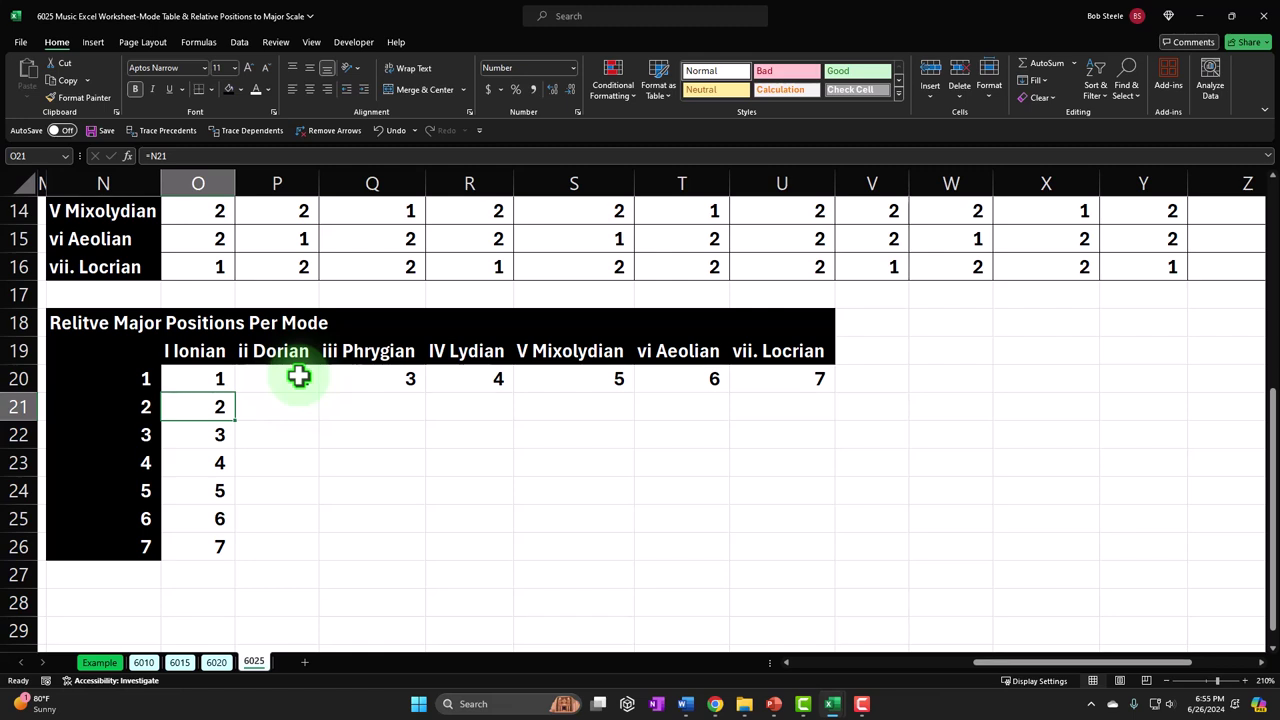
Fill P20's Dorian formula down through P24 and check the copies in P22–P24.
{"action": "left_click", "coordinate": [283, 414]}
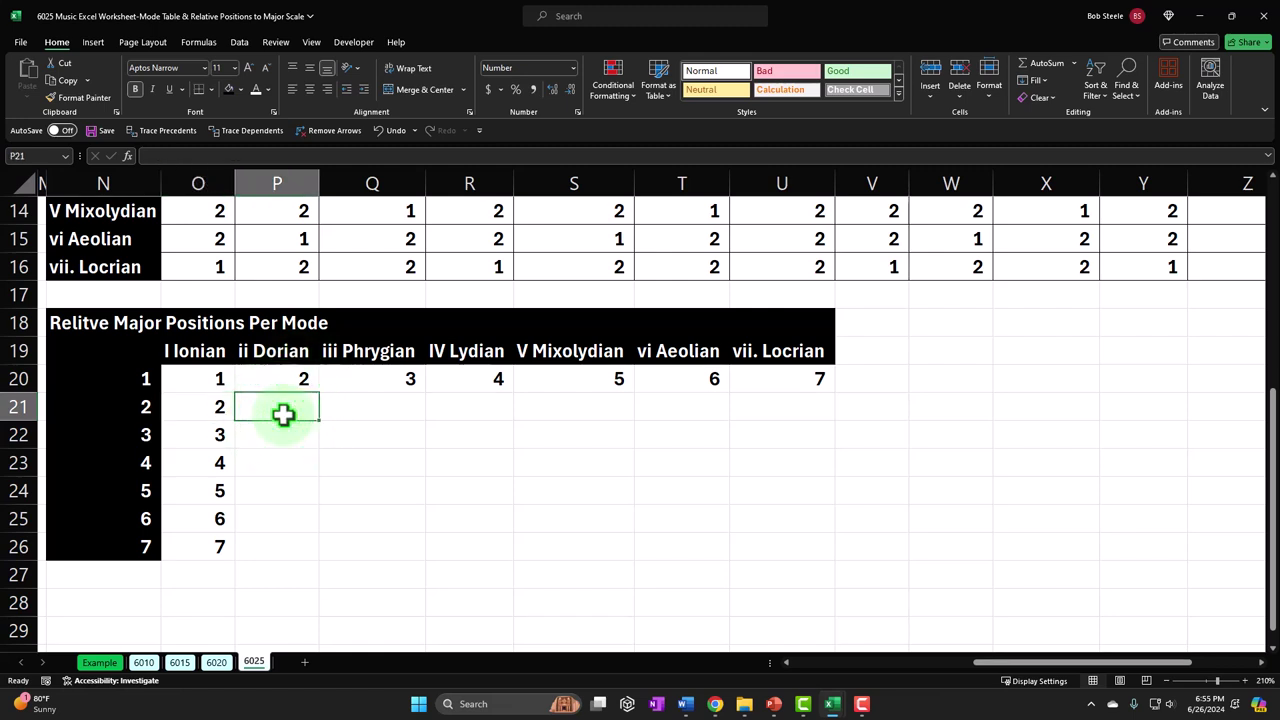
{"action": "left_click", "coordinate": [306, 398]}
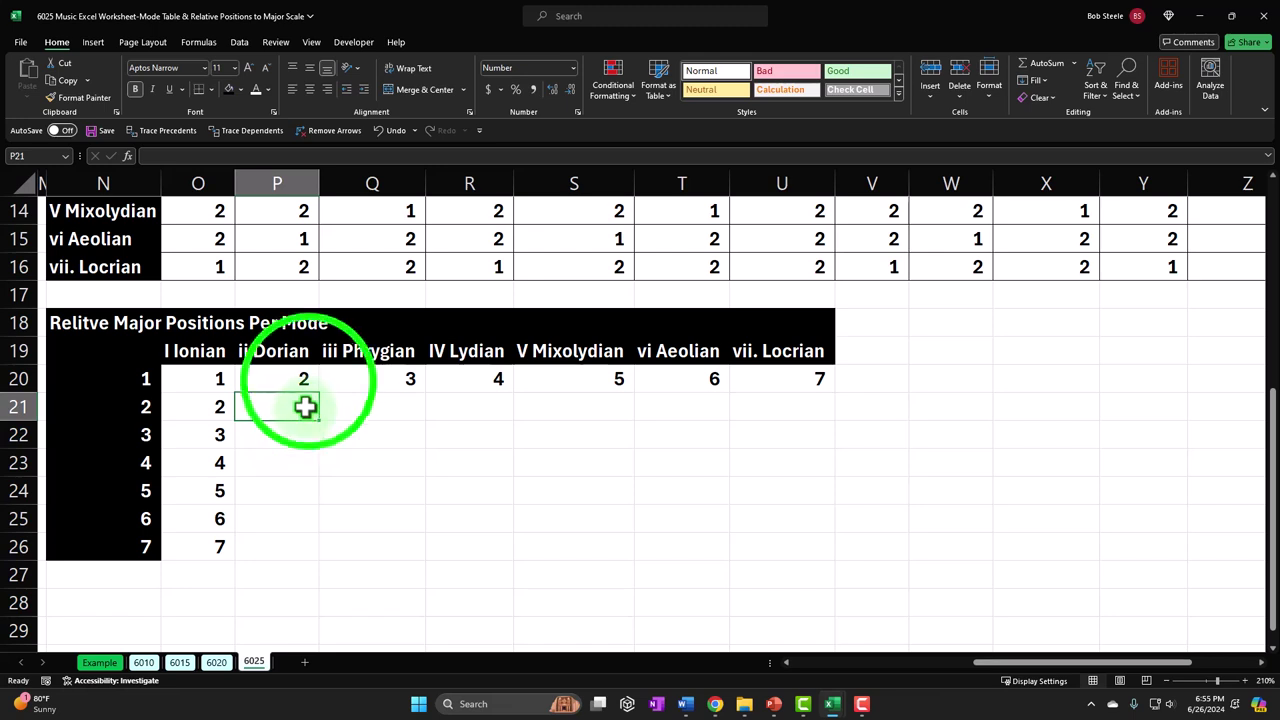
{"action": "left_click", "coordinate": [306, 383]}
{"action": "left_click_drag", "start_coordinate": [320, 394], "coordinate": [316, 512]}
{"action": "left_click", "coordinate": [296, 434]}
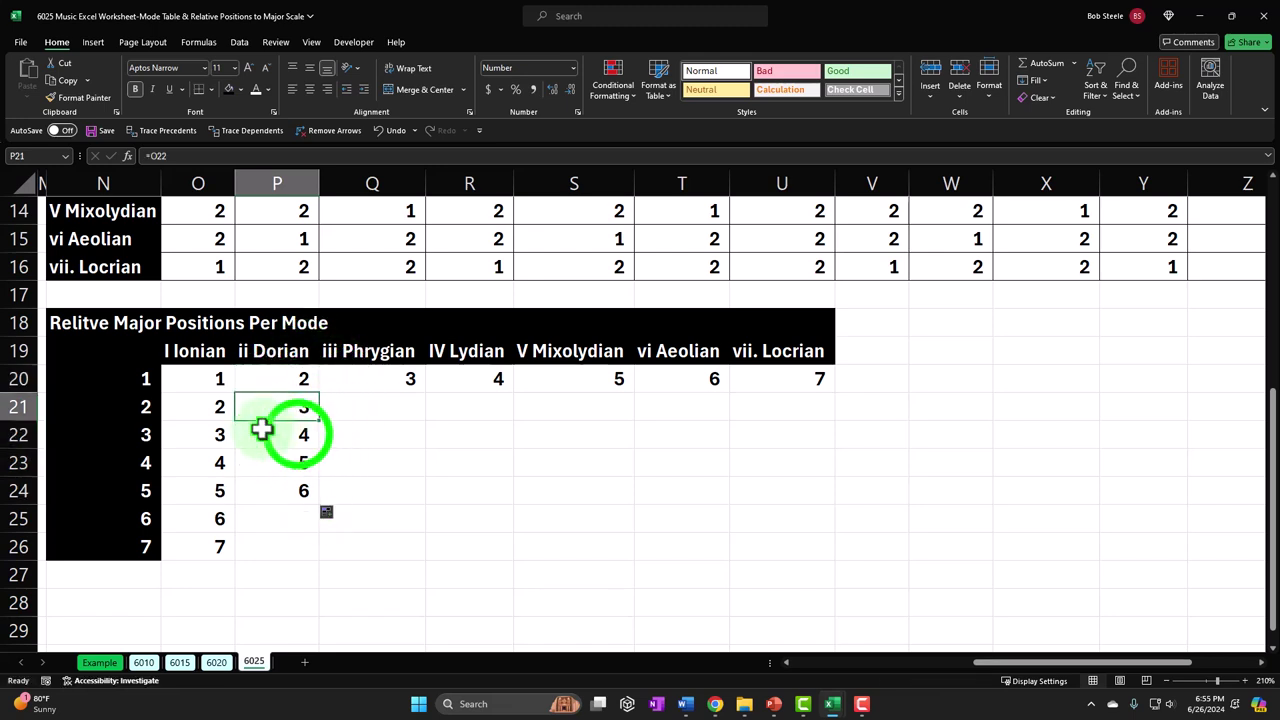
{"action": "left_click", "coordinate": [263, 460]}
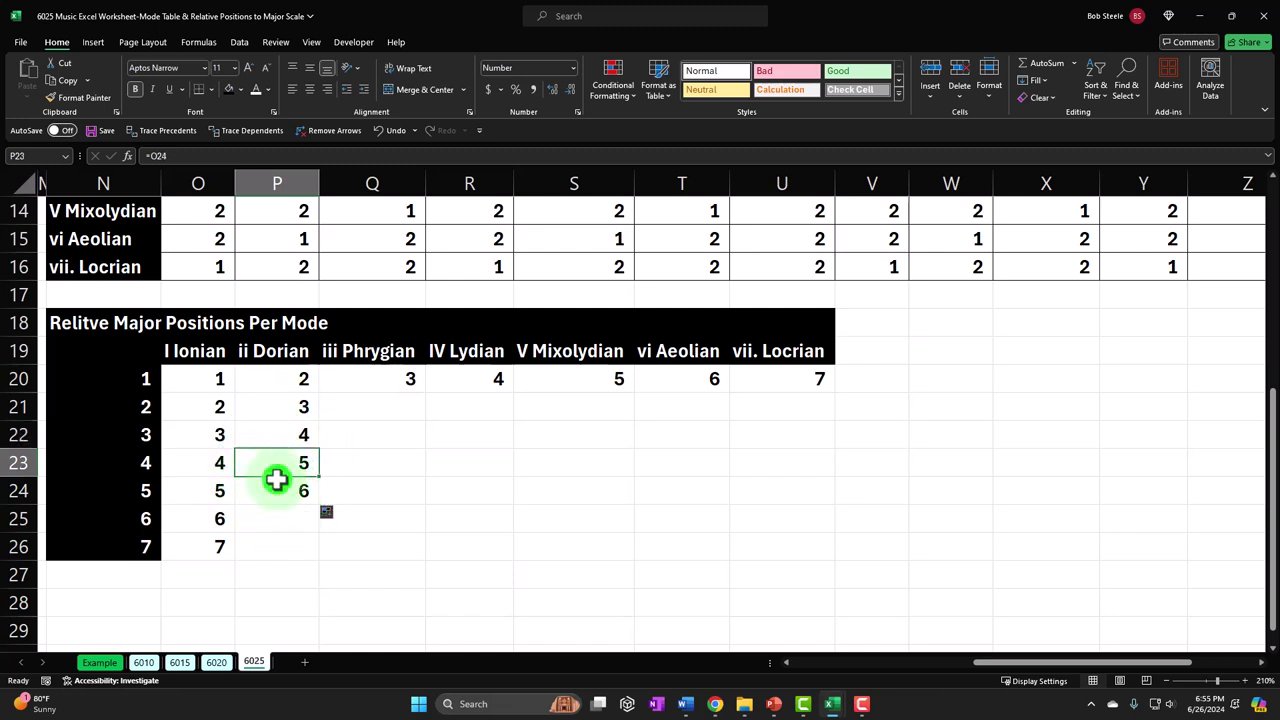
{"action": "left_click", "coordinate": [274, 484]}
Compare the degree 2 label in N21 with the Dorian cells in rows 21 and 22.
{"action": "left_click", "coordinate": [146, 404]}
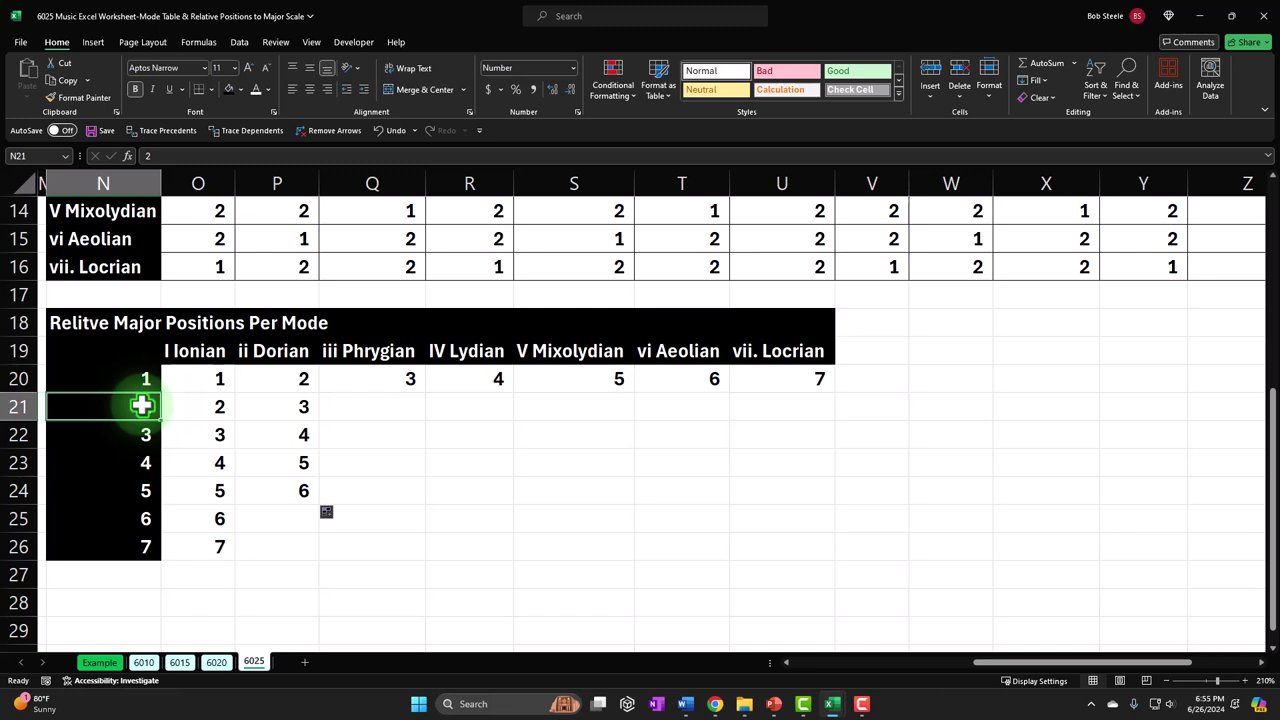
{"action": "key", "text": "Right"}
{"action": "key", "text": "Right"}
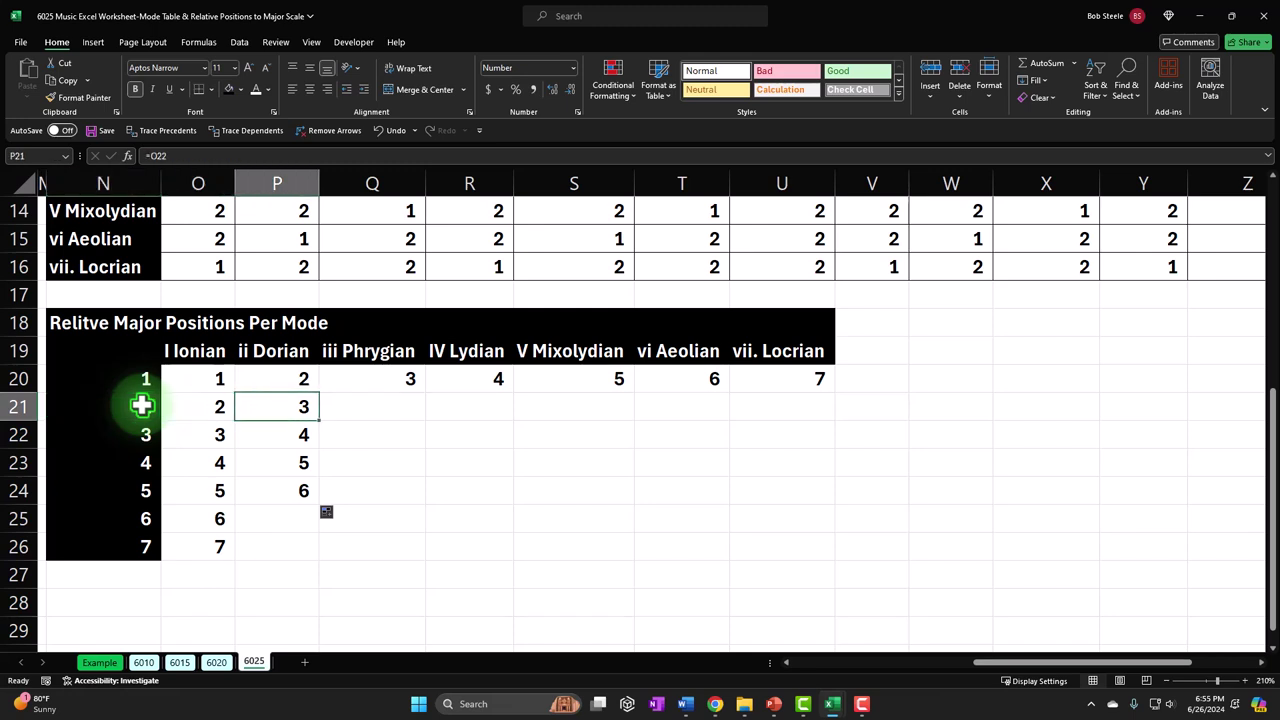
{"action": "key", "text": "Down"}
{"action": "key", "text": "Left"}
{"action": "key", "text": "Left"}
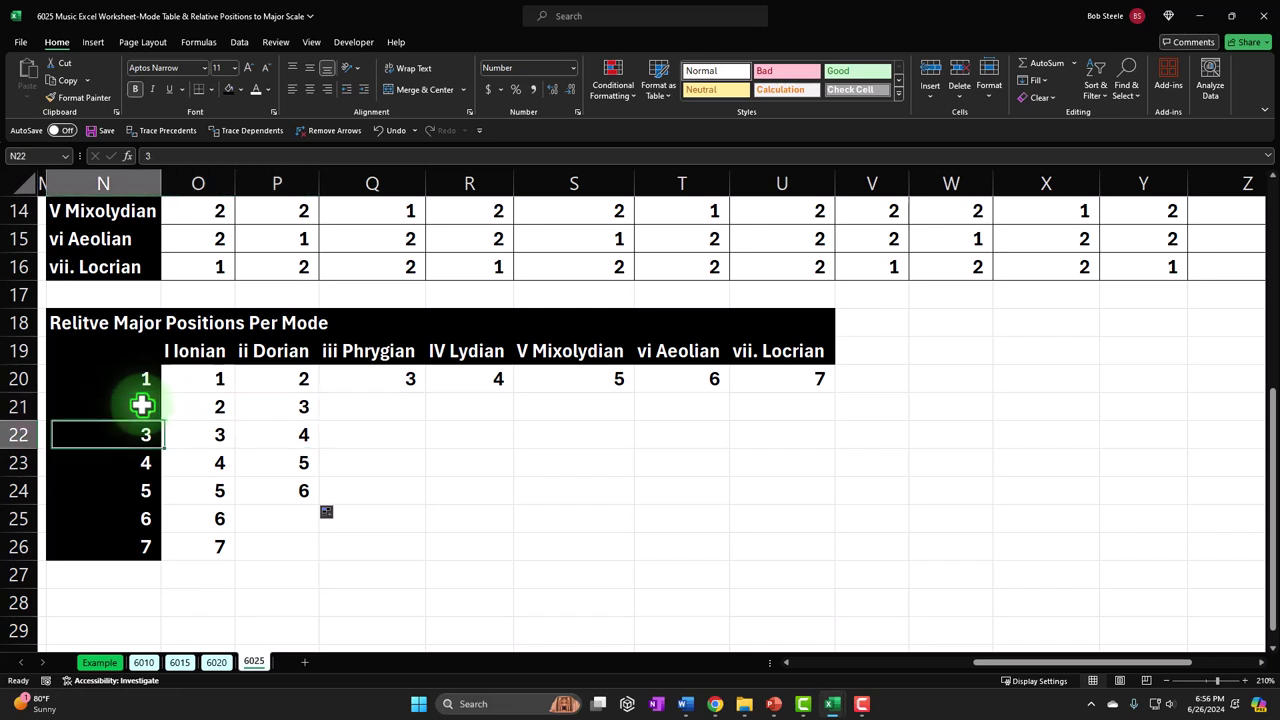
{"action": "key", "text": "Right"}
{"action": "key", "text": "Right"}
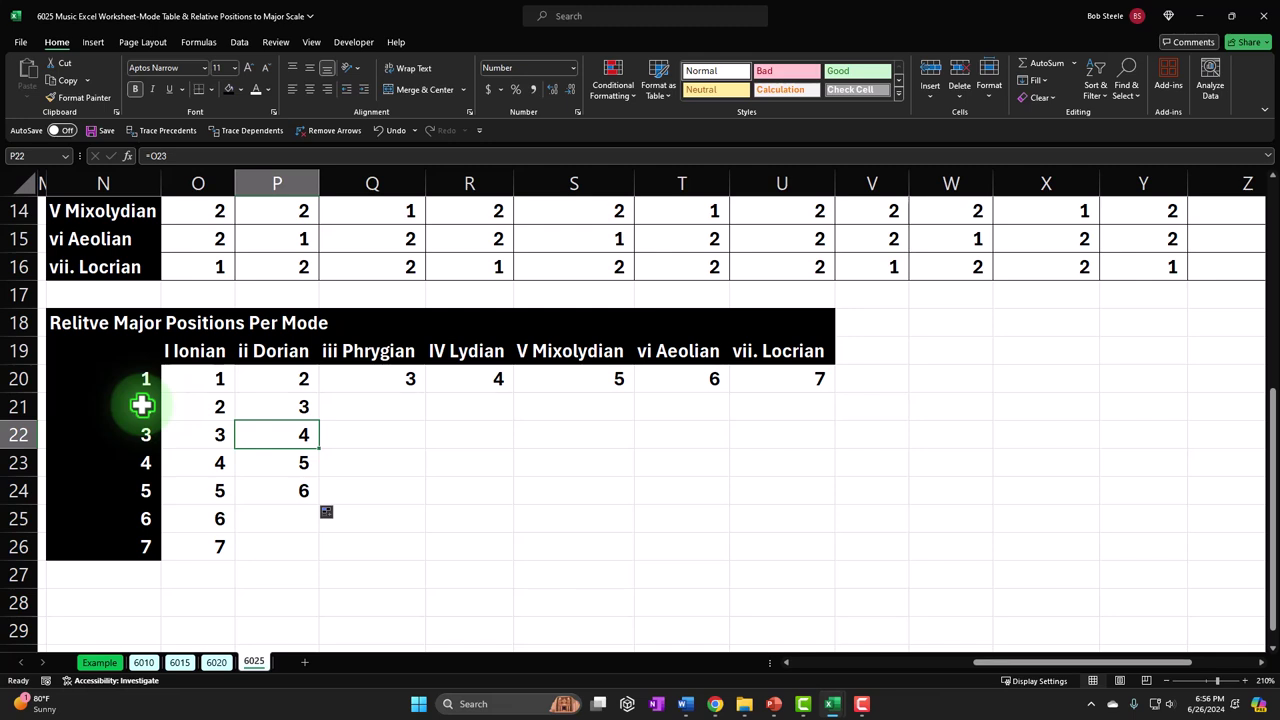
Extend the fill to P26, see its =O27 returns 0, then clear P21:P26.
{"action": "left_click", "coordinate": [290, 490]}
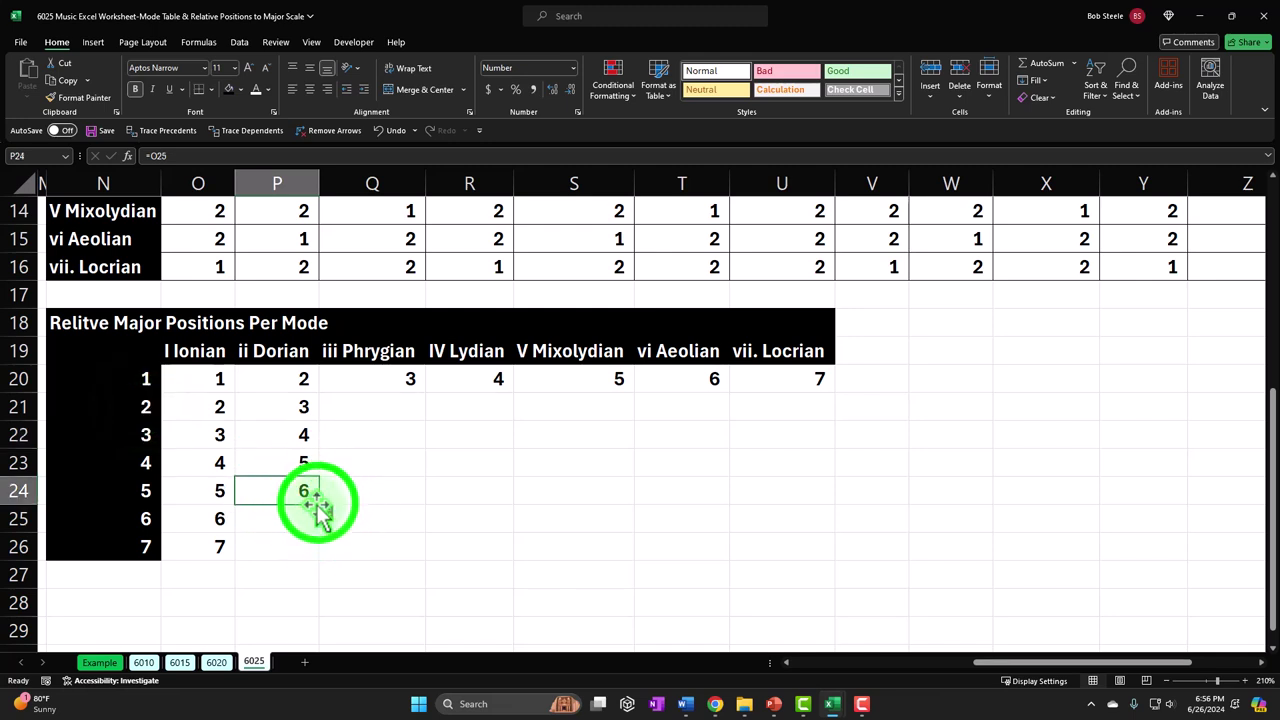
{"action": "left_click_drag", "start_coordinate": [321, 505], "coordinate": [295, 545]}
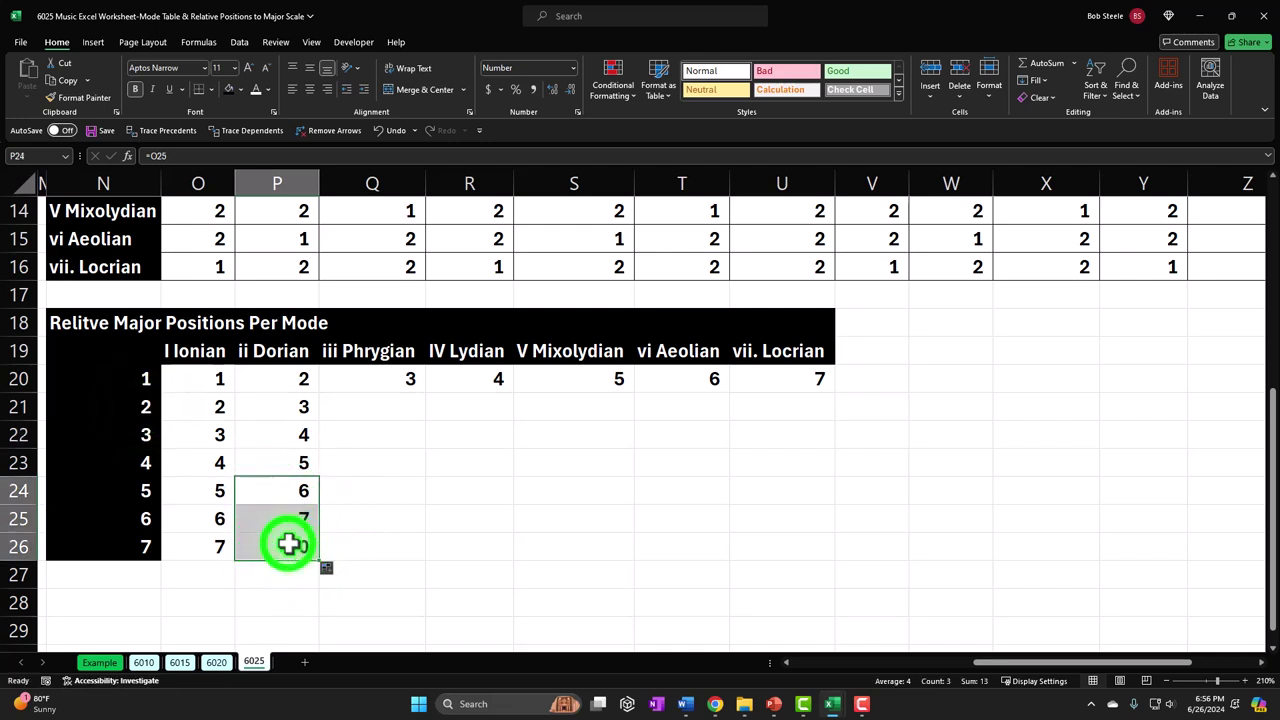
{"action": "double_click", "coordinate": [288, 543]}
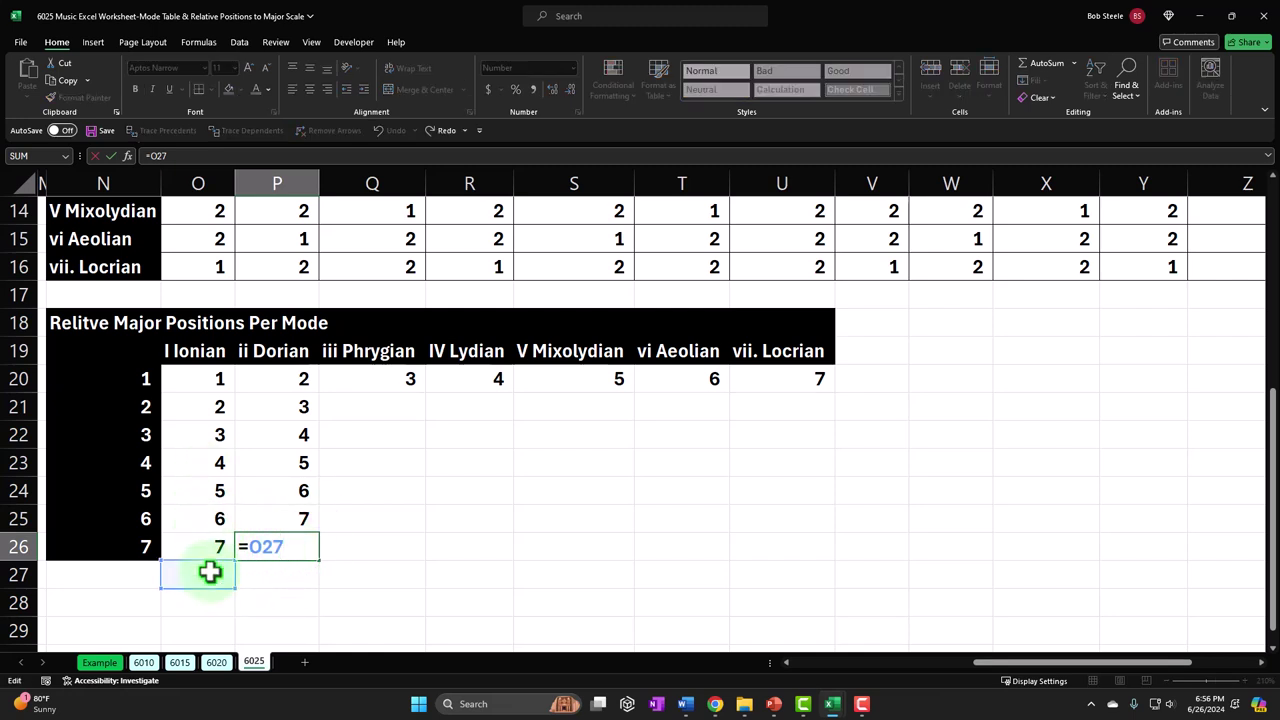
{"action": "key", "text": "Return"}
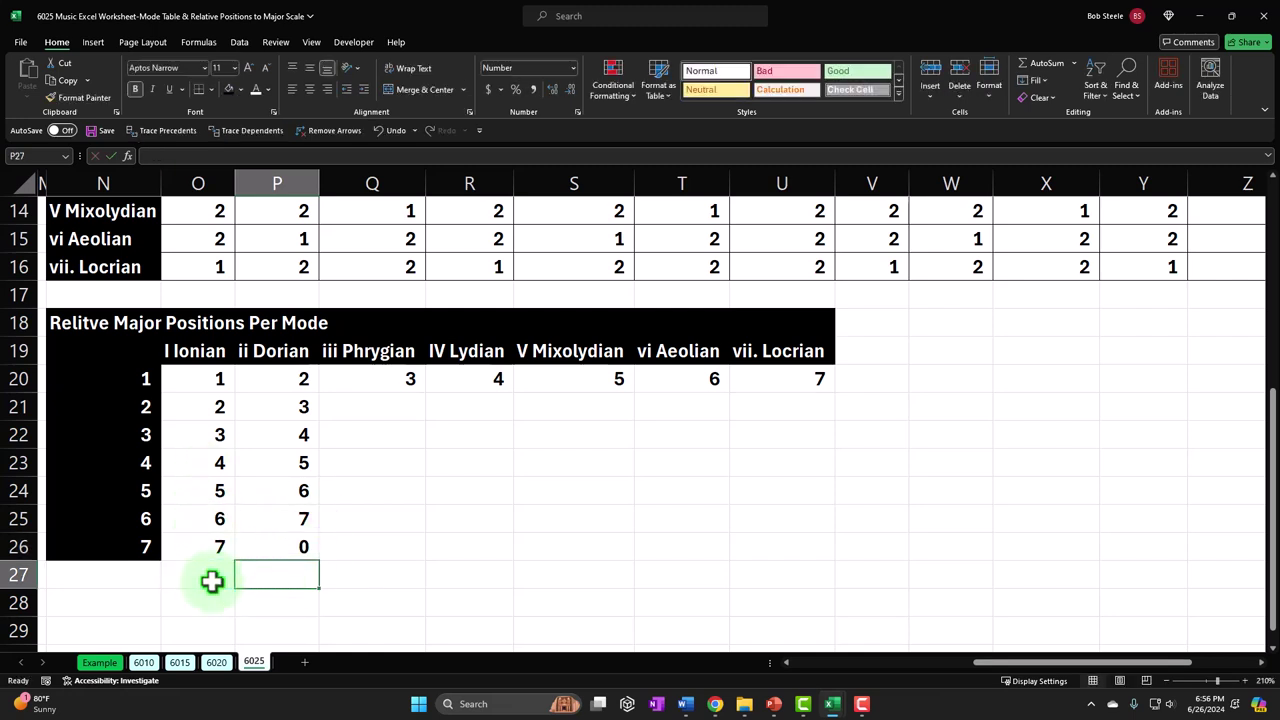
{"action": "left_click_drag", "start_coordinate": [286, 408], "coordinate": [288, 537]}
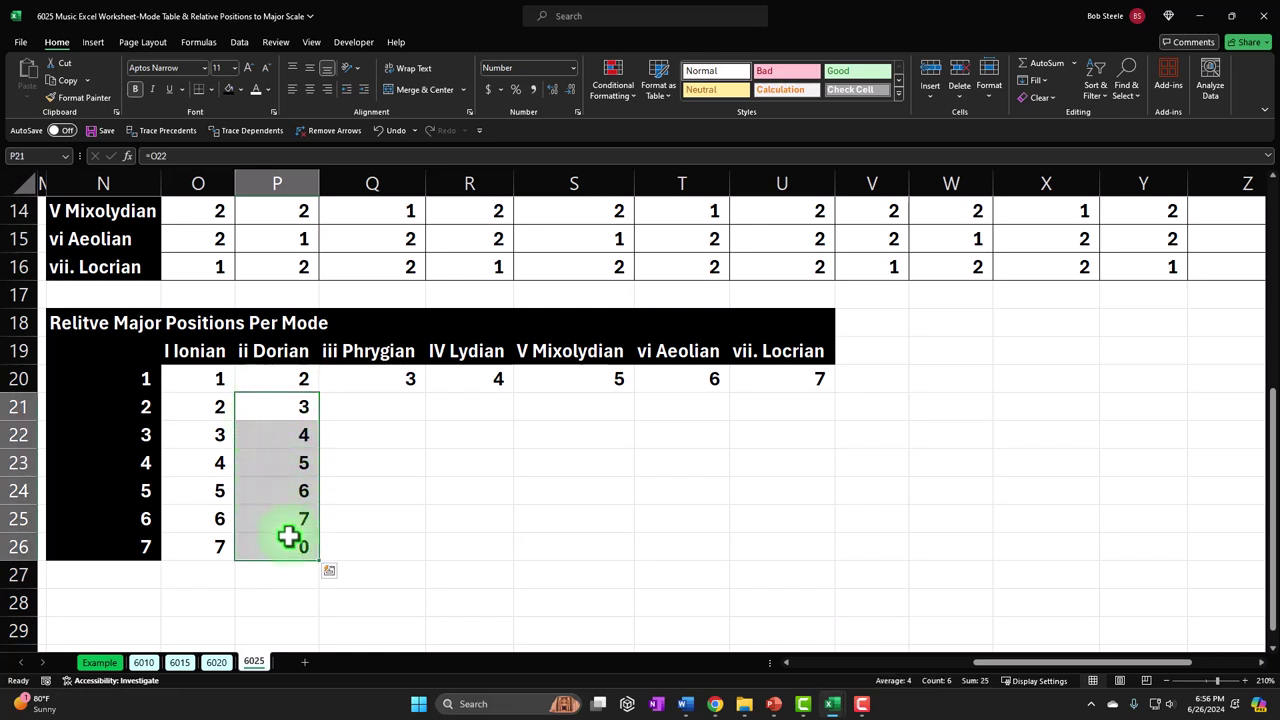
{"action": "type", "text": "="}
{"action": "left_click", "coordinate": [293, 405]}
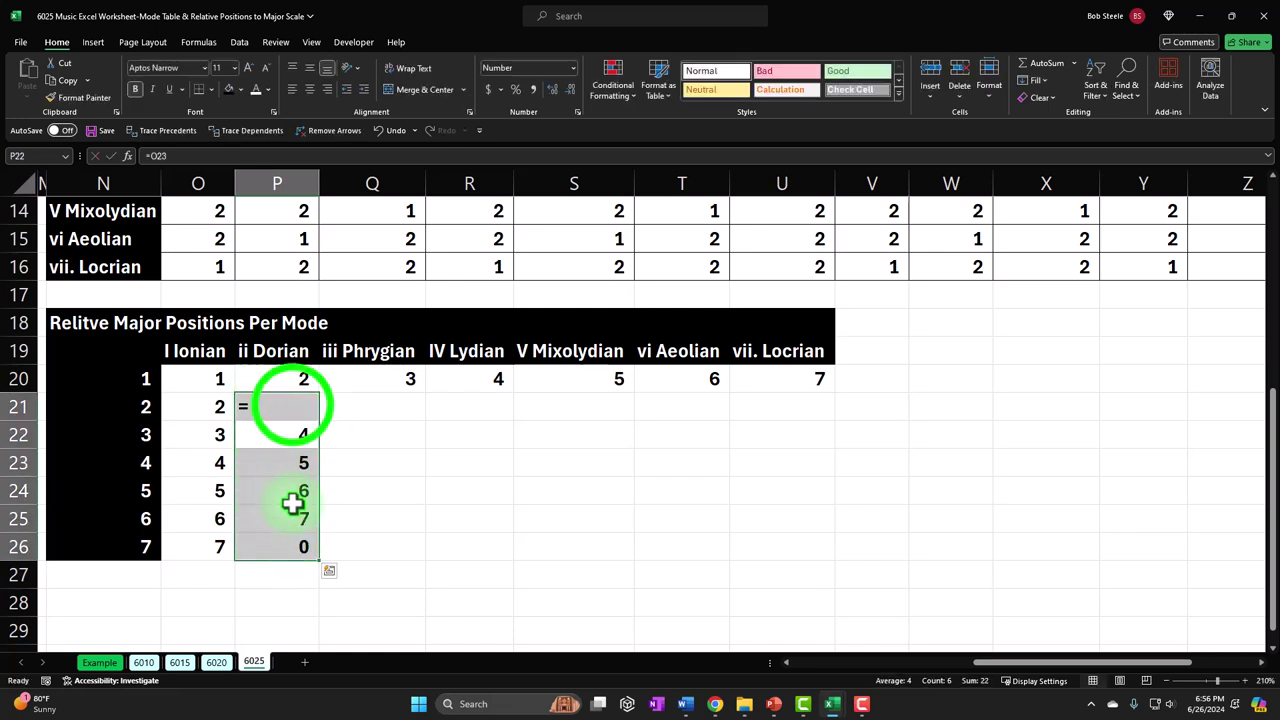
{"action": "key", "text": "Escape"}
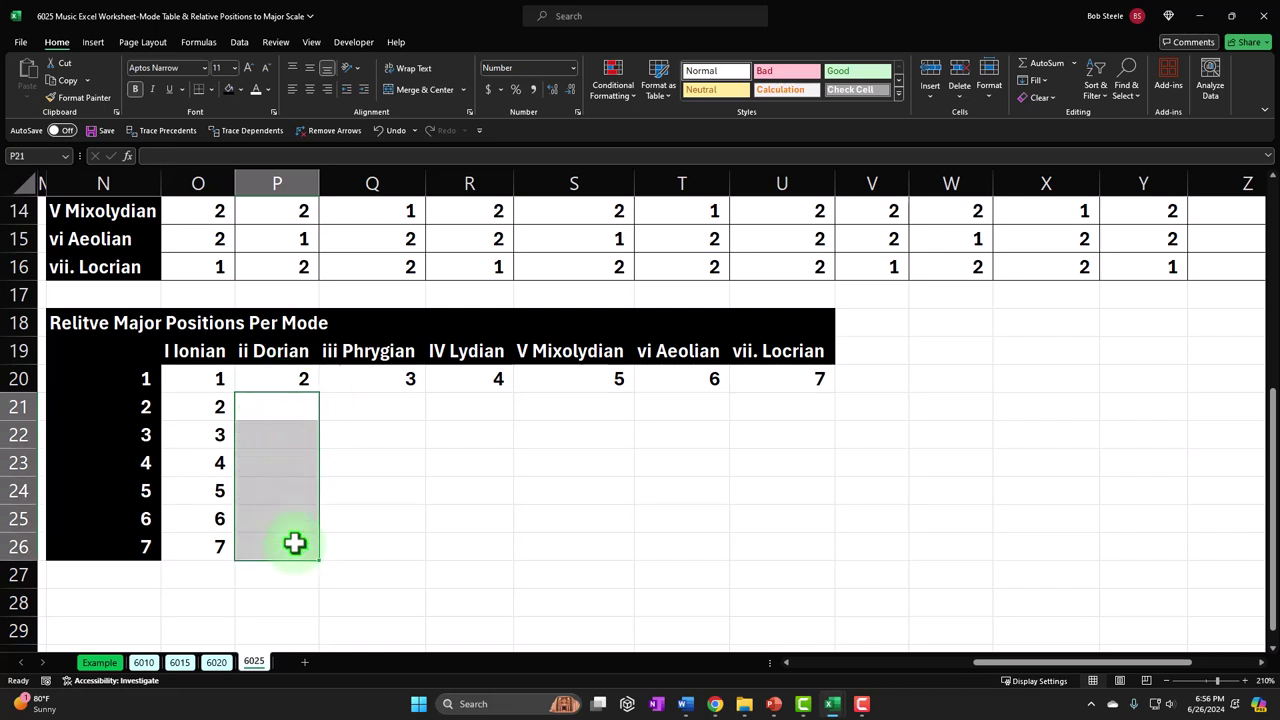
{"action": "type", "text": "="}
{"action": "key", "text": "Up"}
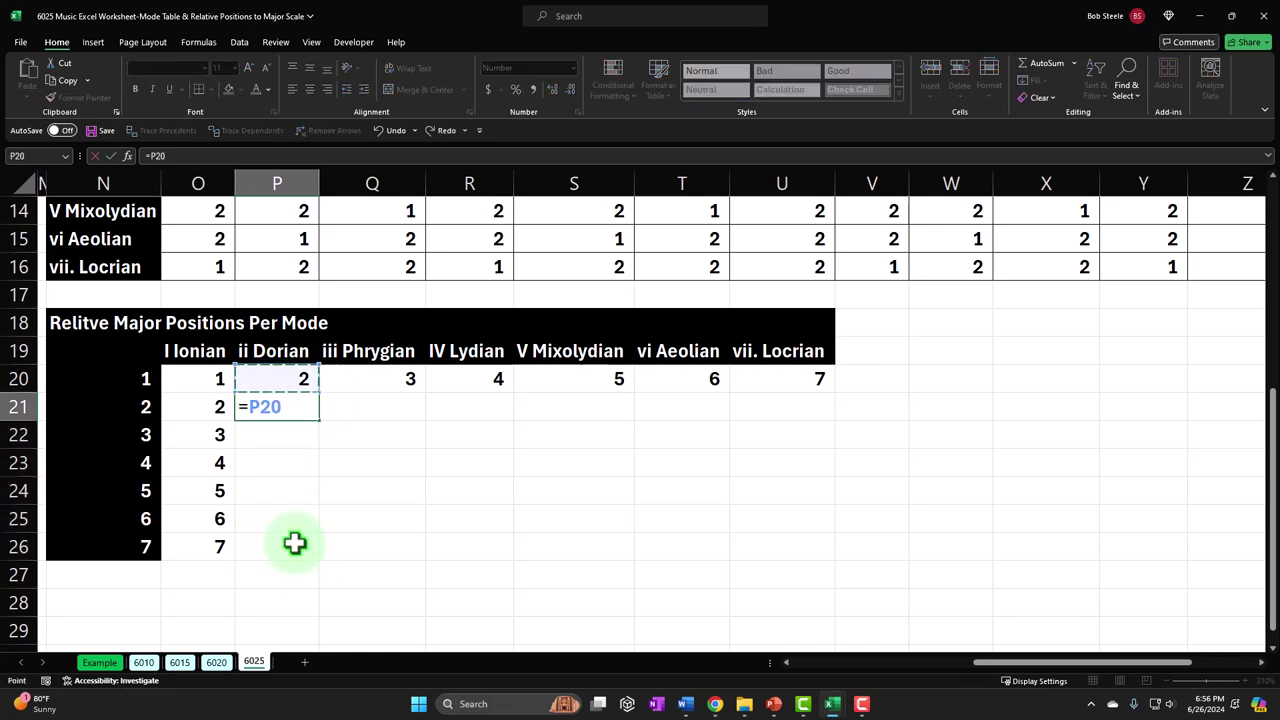
{"action": "type", "text": "+1"}
{"action": "key", "text": "Return"}
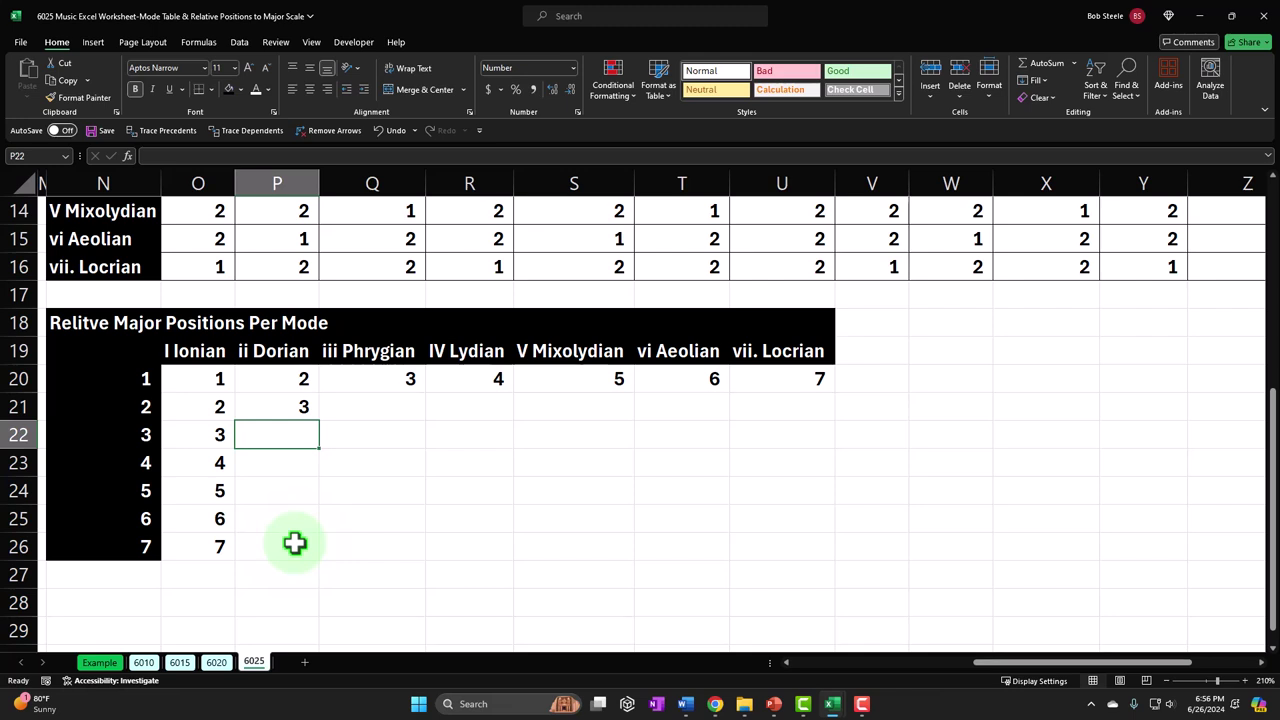
{"action": "left_click", "coordinate": [294, 411]}
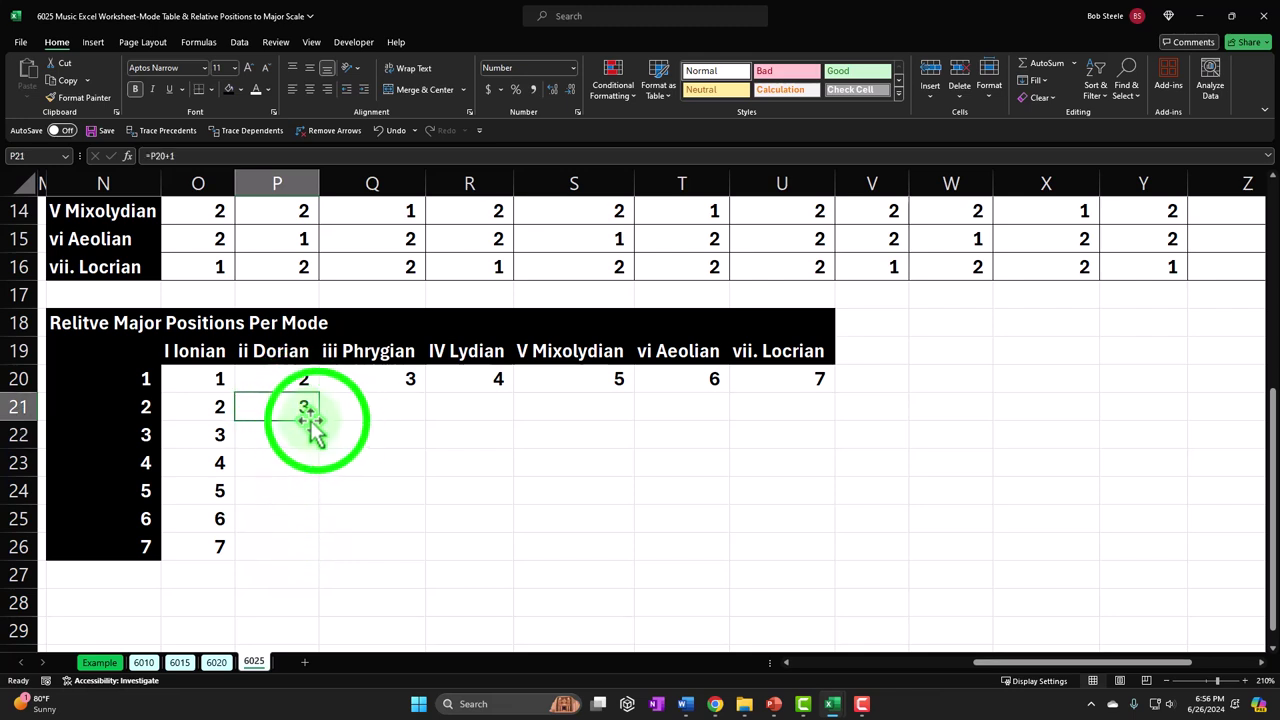
{"action": "left_click_drag", "start_coordinate": [318, 420], "coordinate": [311, 555]}
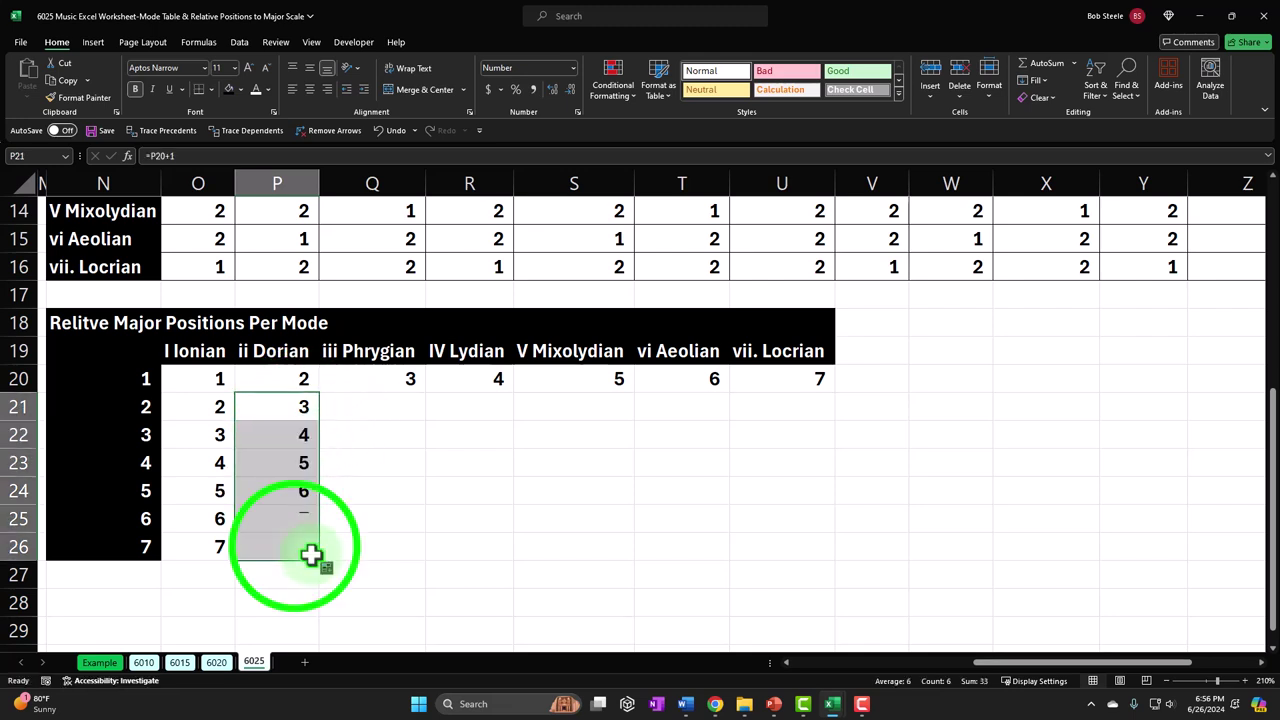
{"action": "left_click", "coordinate": [294, 543]}
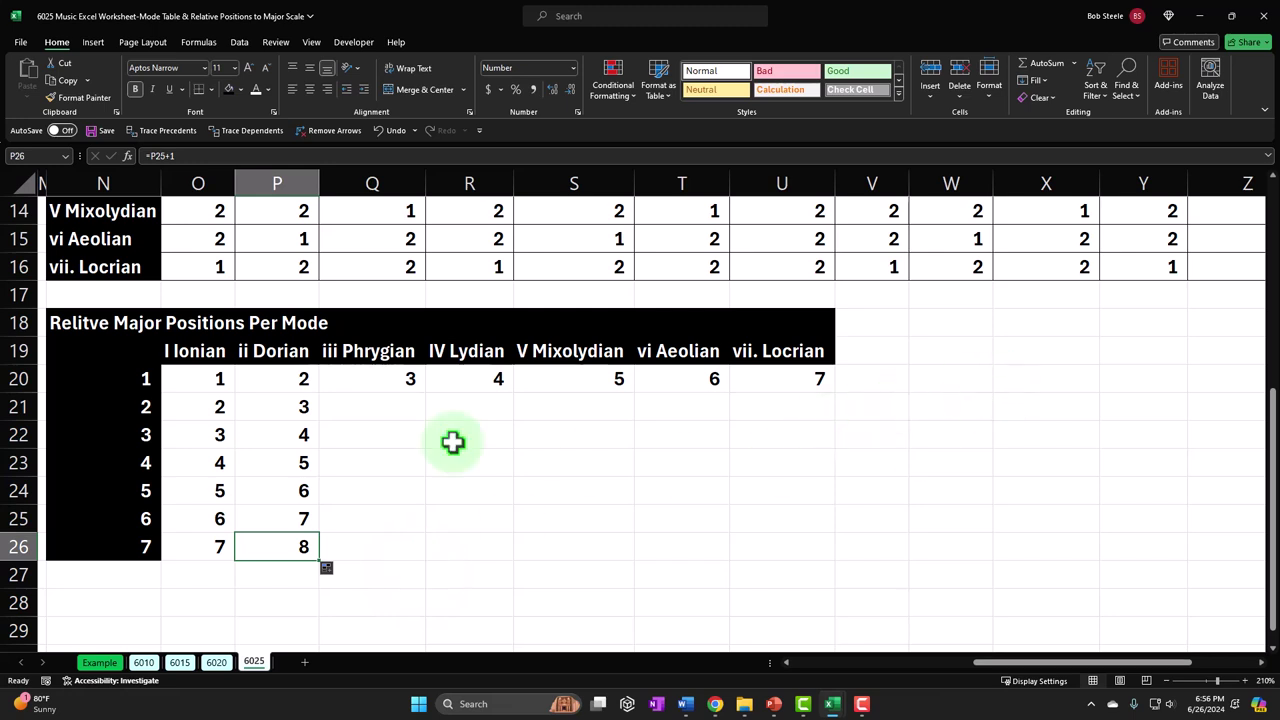
{"action": "left_click", "coordinate": [306, 407]}
{"action": "left_click_drag", "start_coordinate": [304, 407], "coordinate": [302, 537]}
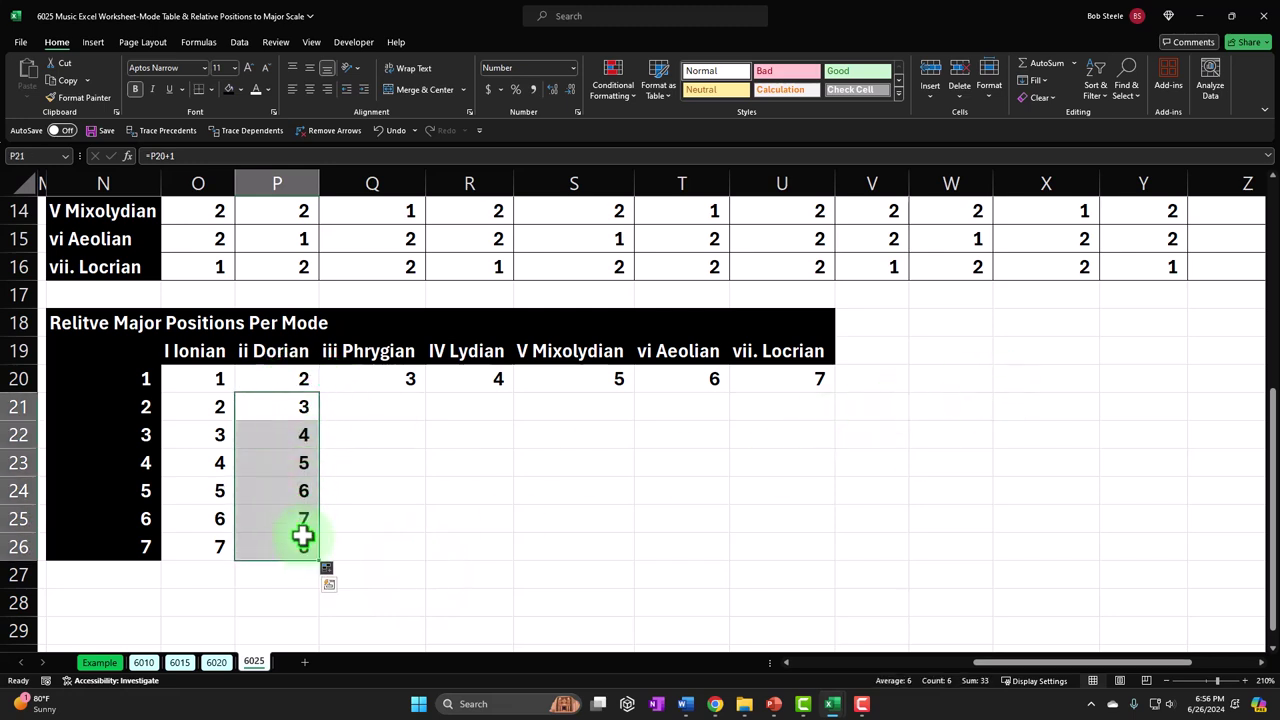
{"action": "key", "text": "Delete"}
{"action": "key", "text": "Down"}
{"action": "key", "text": "Up"}
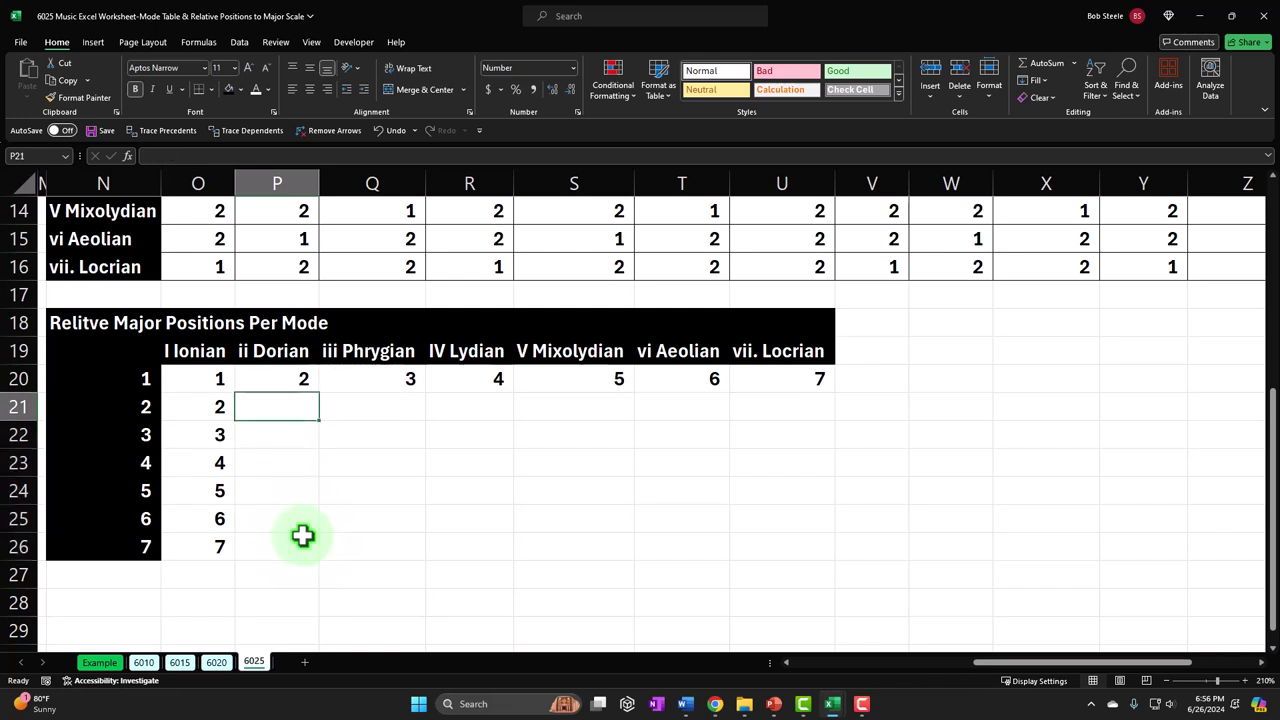
Enter =IF((P20+1)<8,P20+1,P20+1-7) in P21, reusing P20+1 for the true result.
{"action": "type", "text": "="}
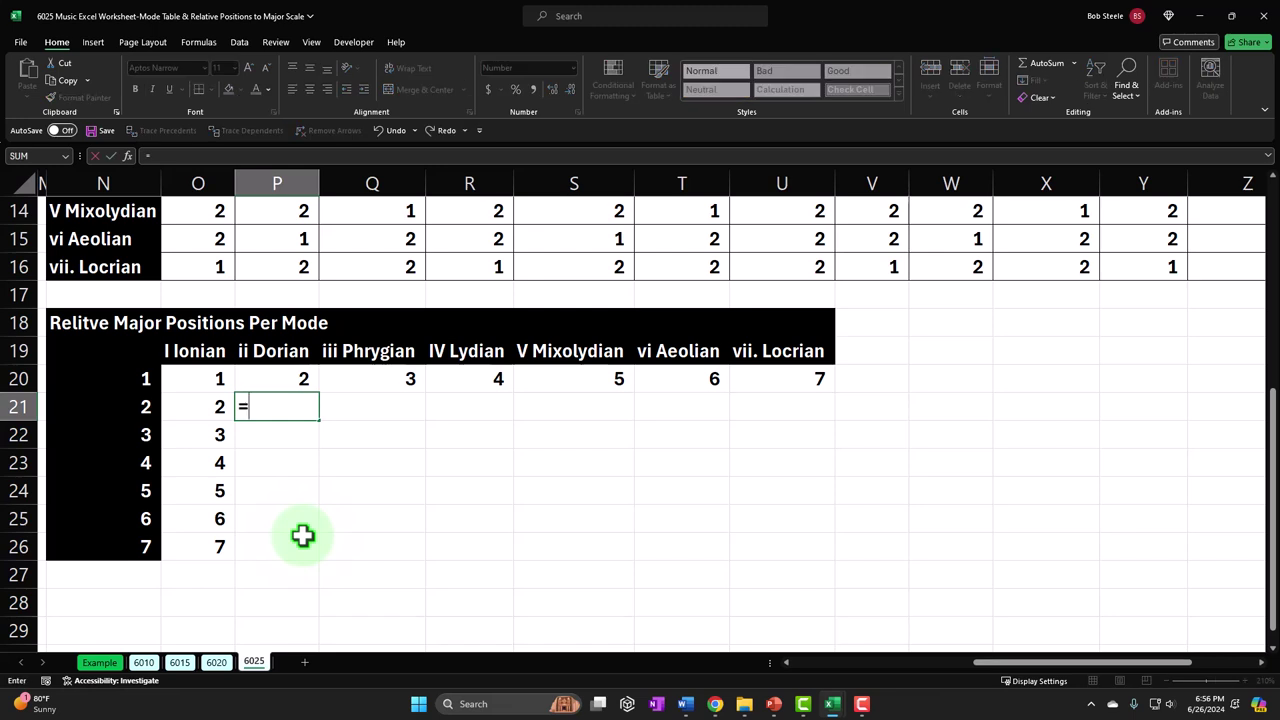
{"action": "type", "text": "if("}
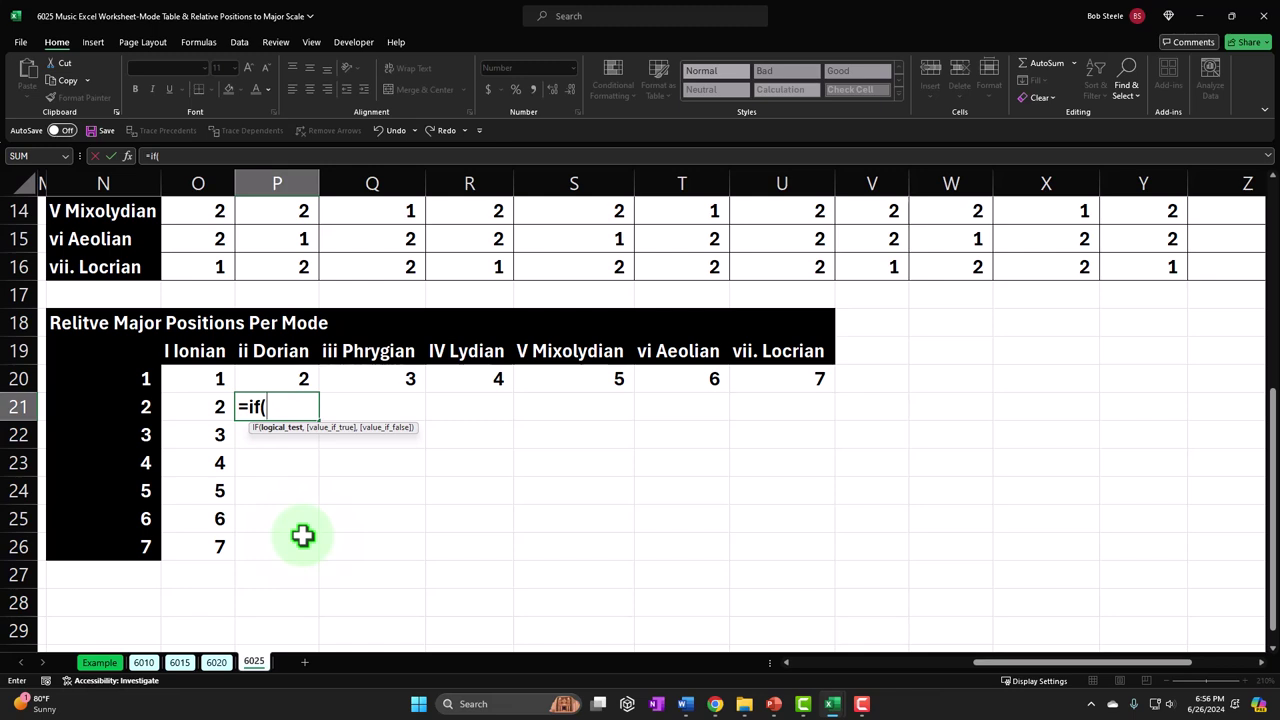
{"action": "type", "text": "("}
{"action": "left_click", "coordinate": [299, 379]}
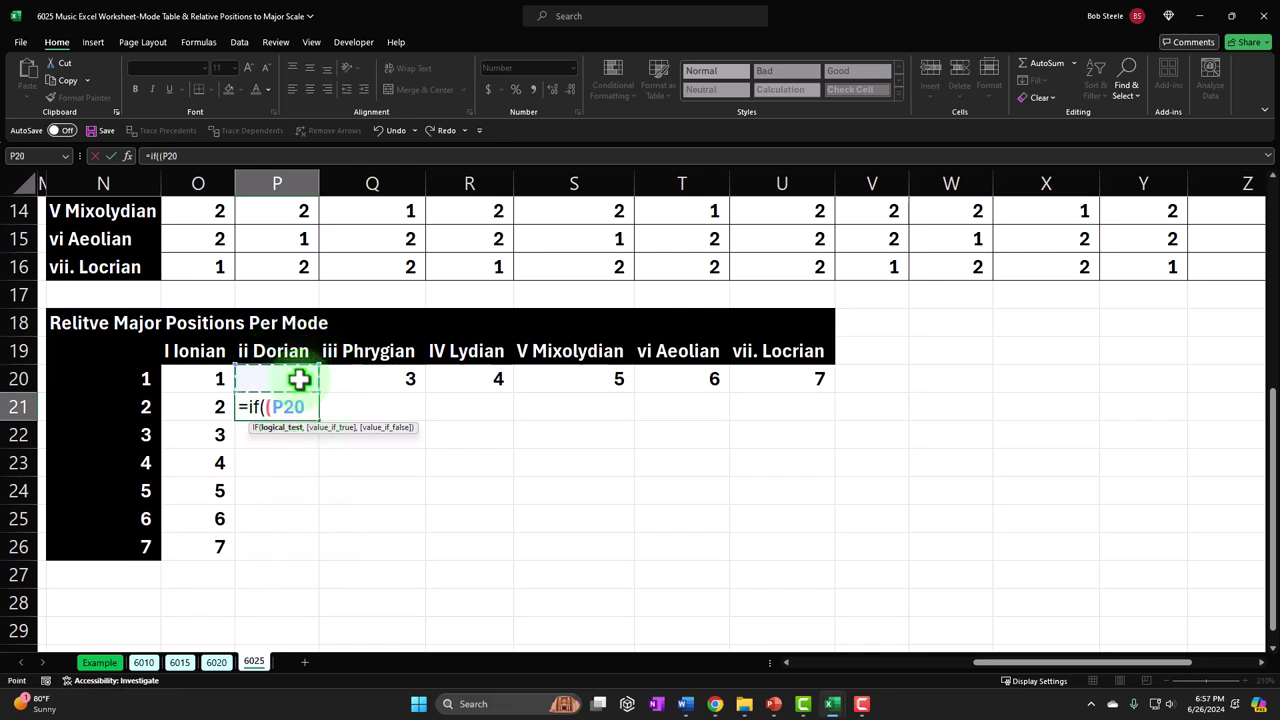
{"action": "type", "text": "+1"}
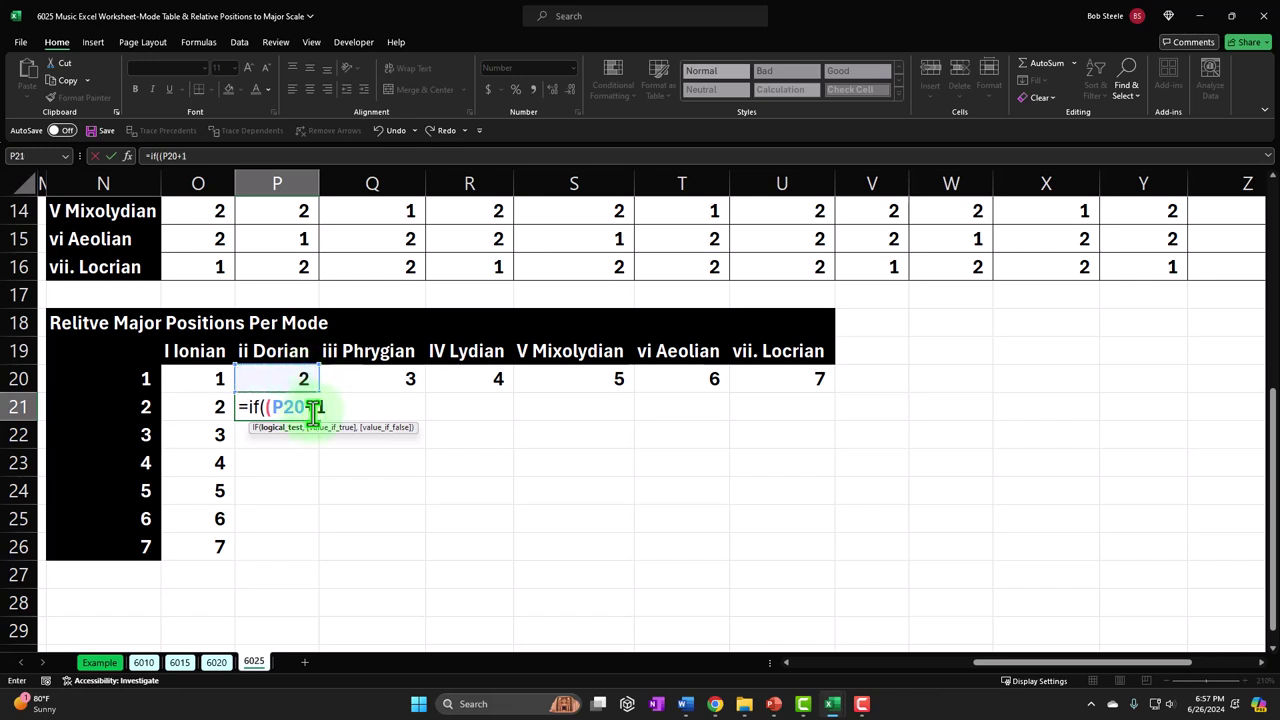
{"action": "type", "text": ")"}
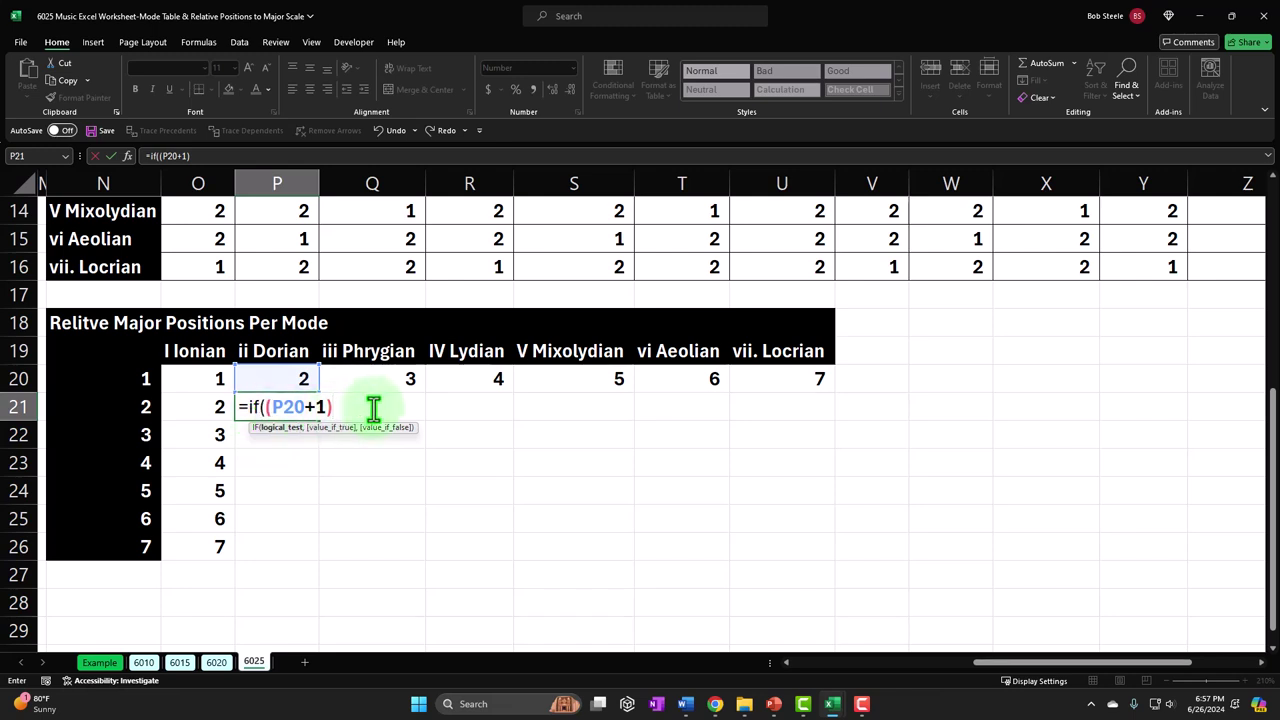
{"action": "type", "text": "<8,"}
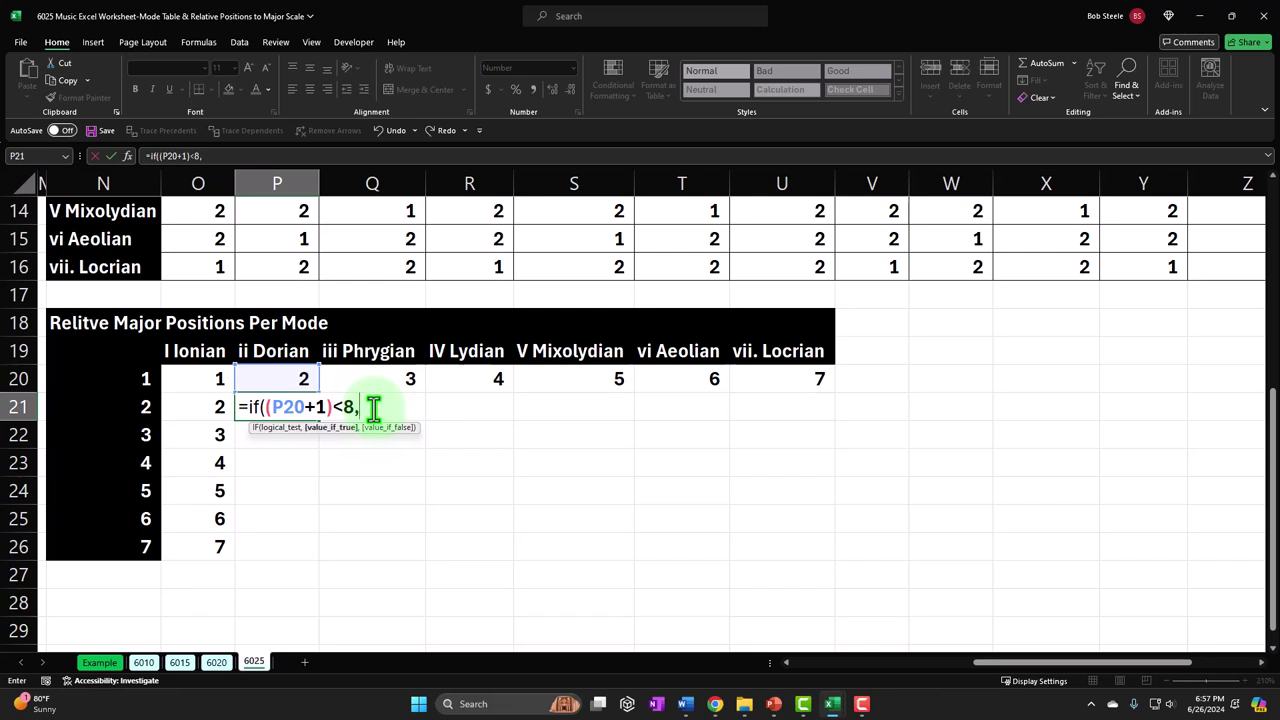
{"action": "left_click", "coordinate": [299, 395]}
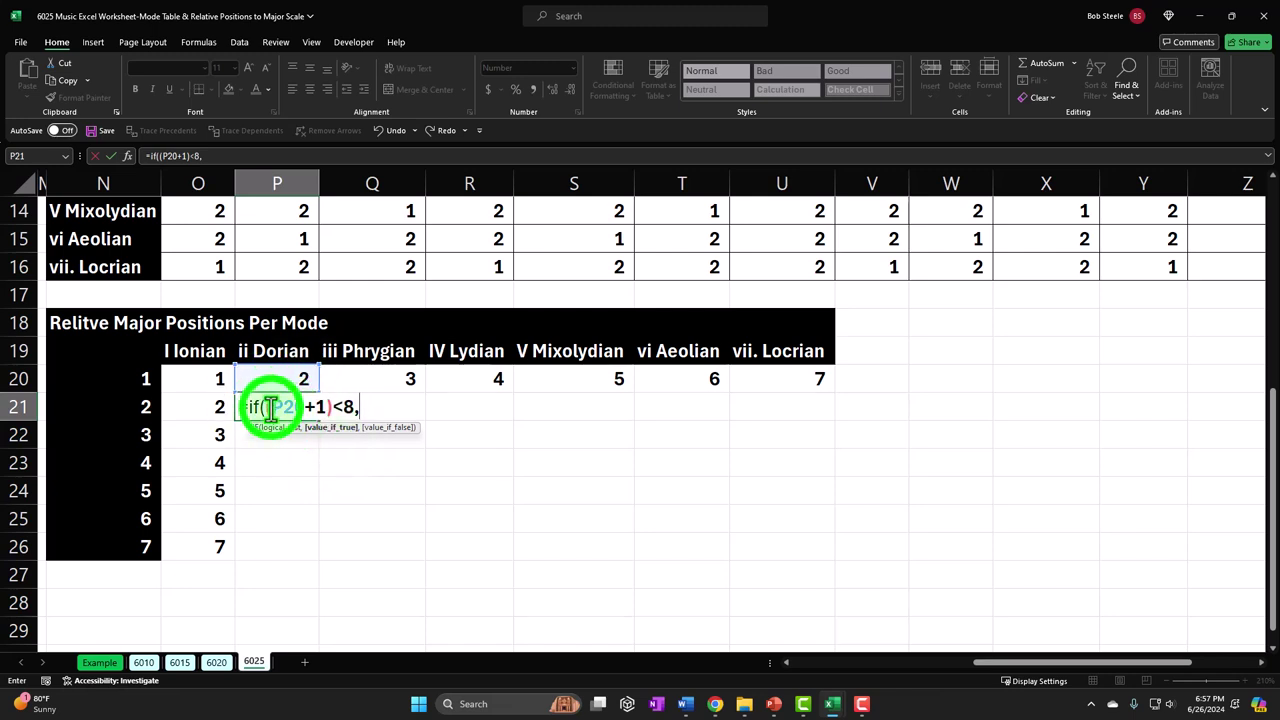
{"action": "double_click", "coordinate": [290, 406]}
{"action": "left_click", "coordinate": [368, 406]}
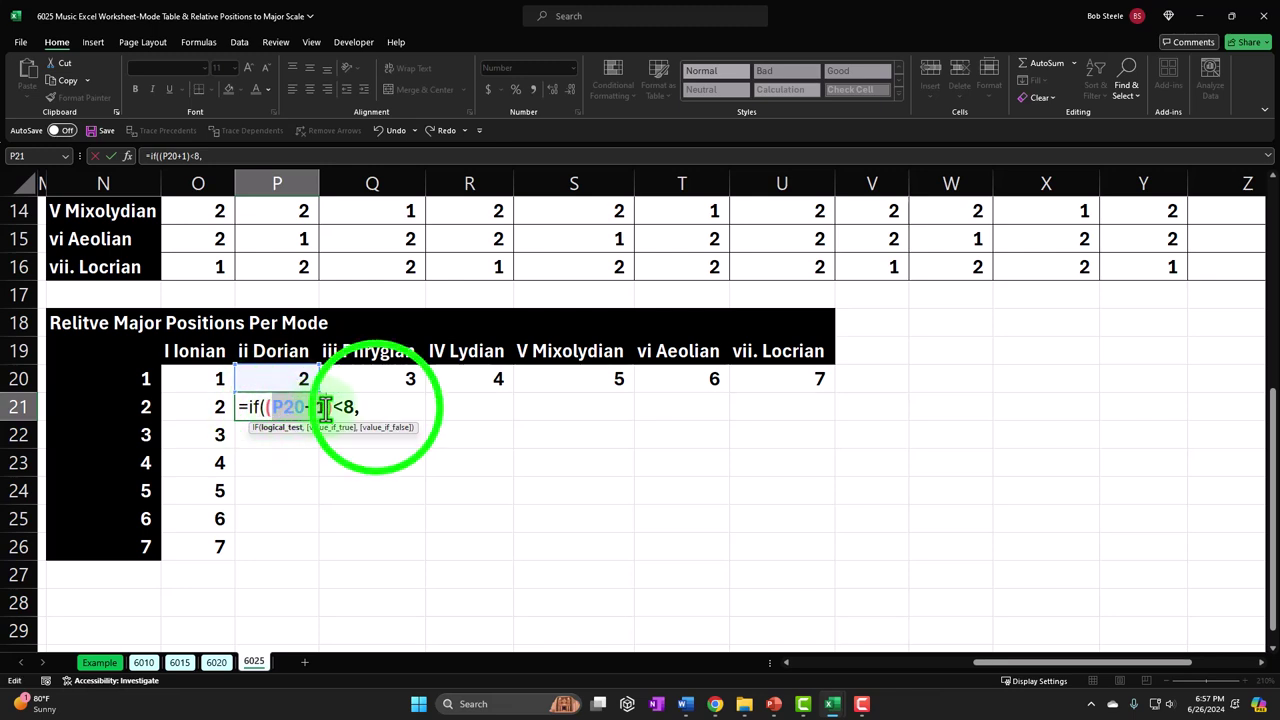
{"action": "type", "text": "P20+1"}
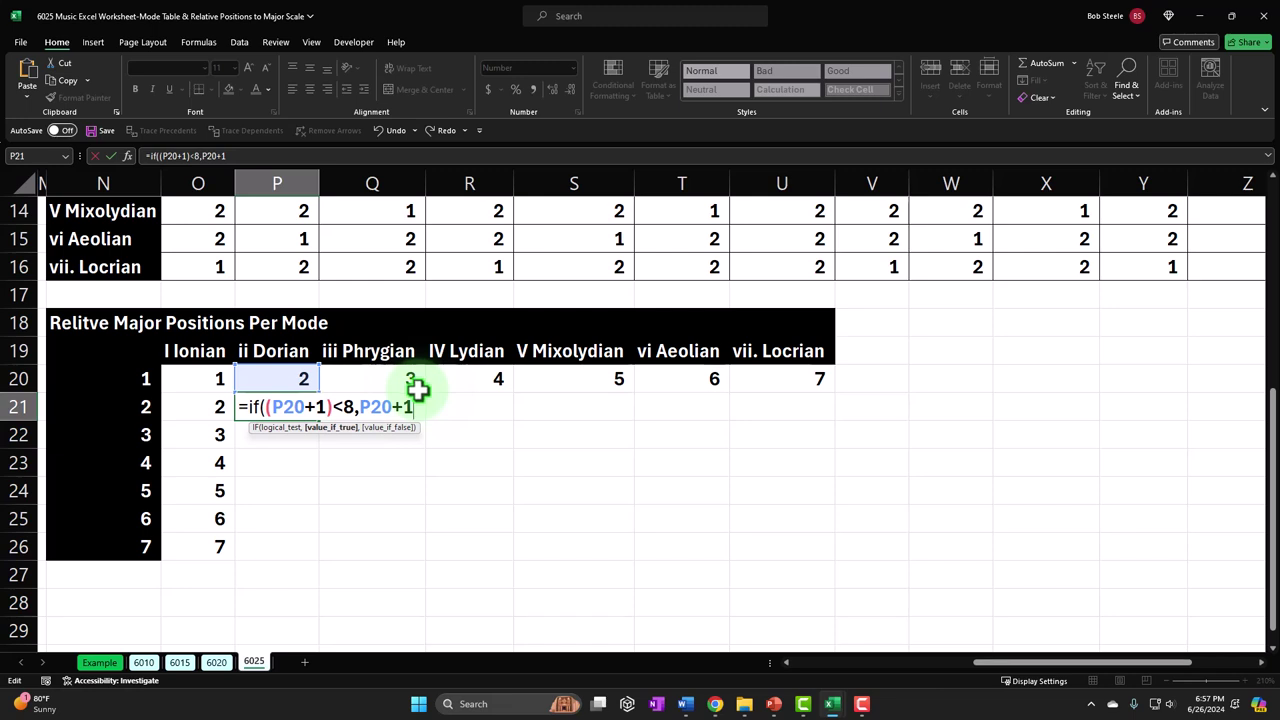
{"action": "type", "text": ","}
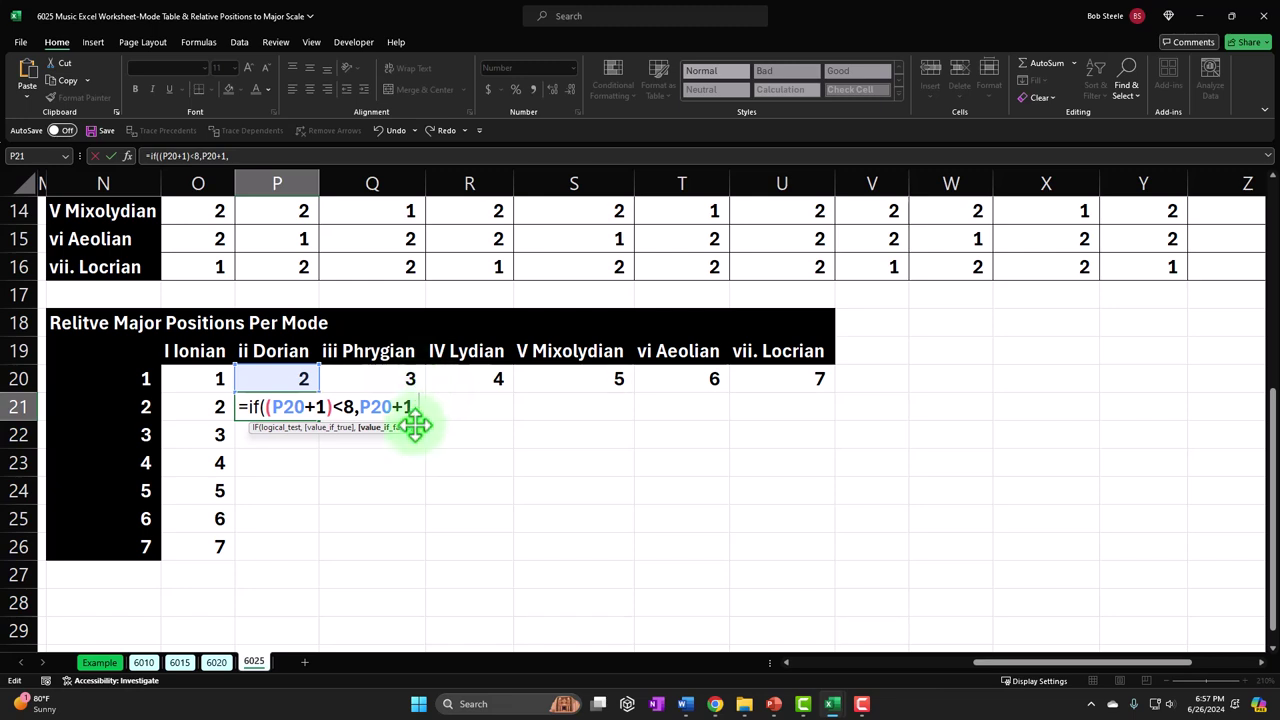
{"action": "type", "text": "P20+1"}
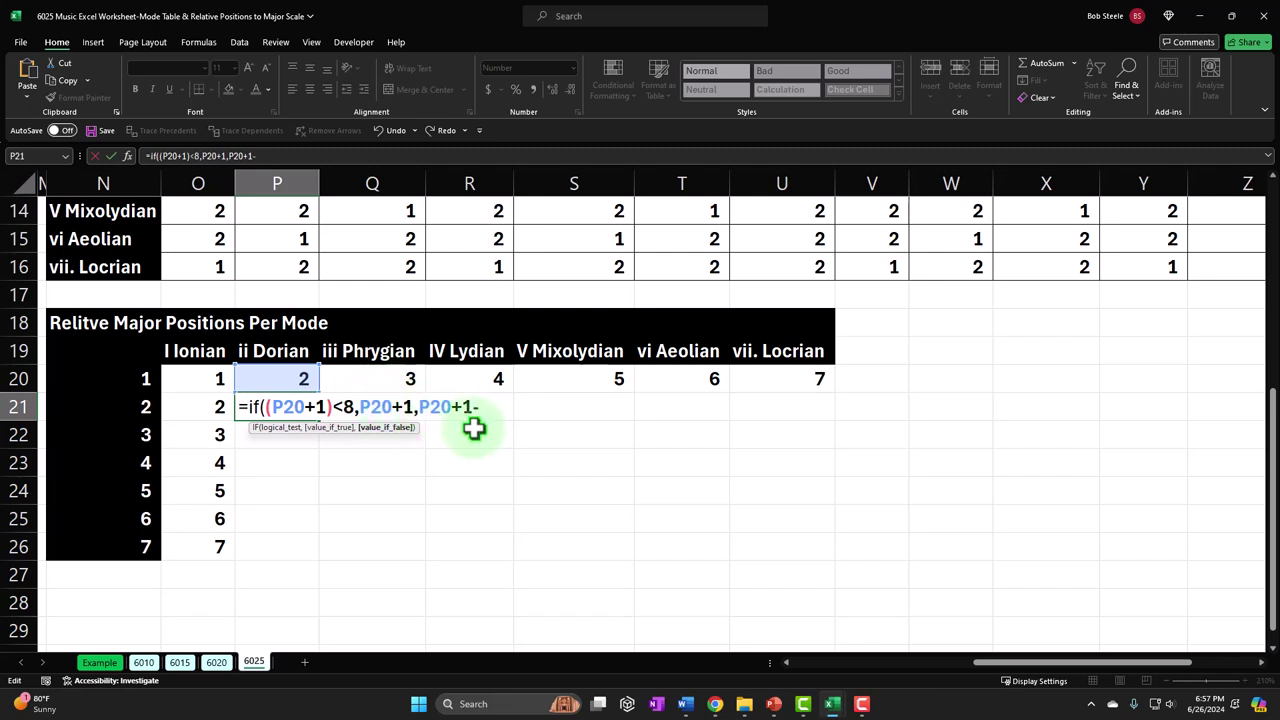
{"action": "type", "text": "-7)"}
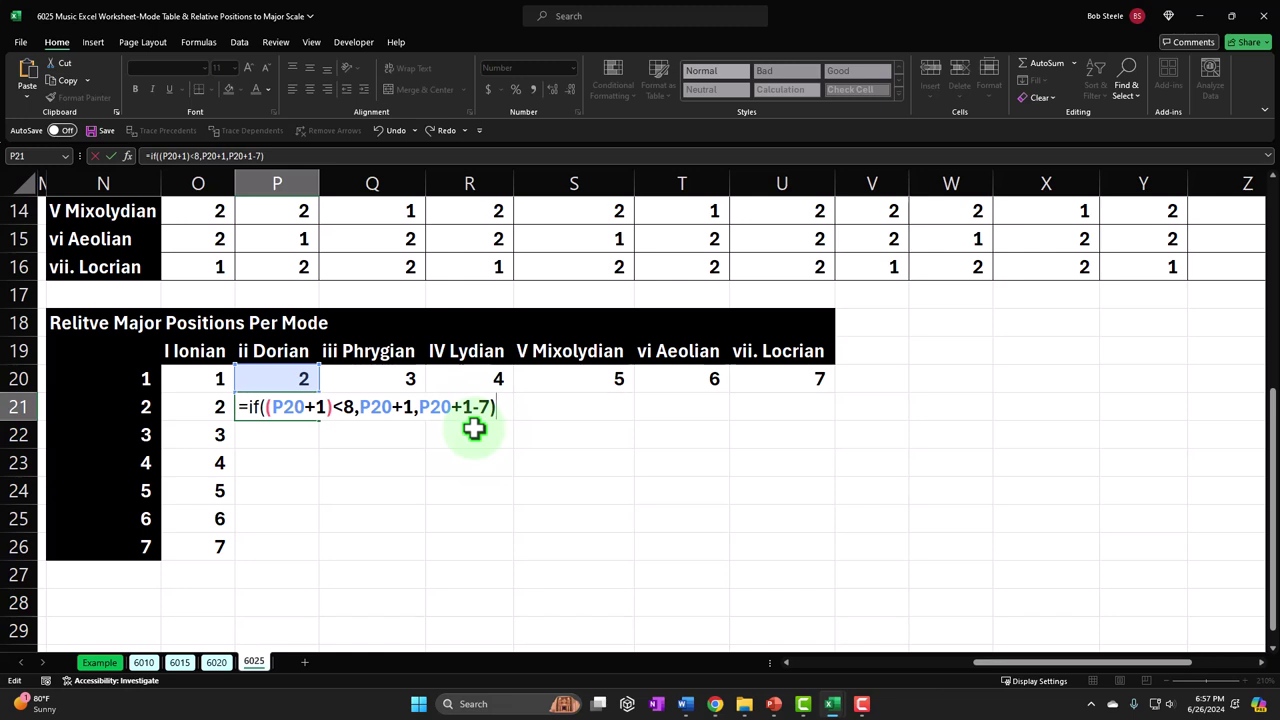
{"action": "key", "text": "Return"}
{"action": "left_click", "coordinate": [304, 410]}
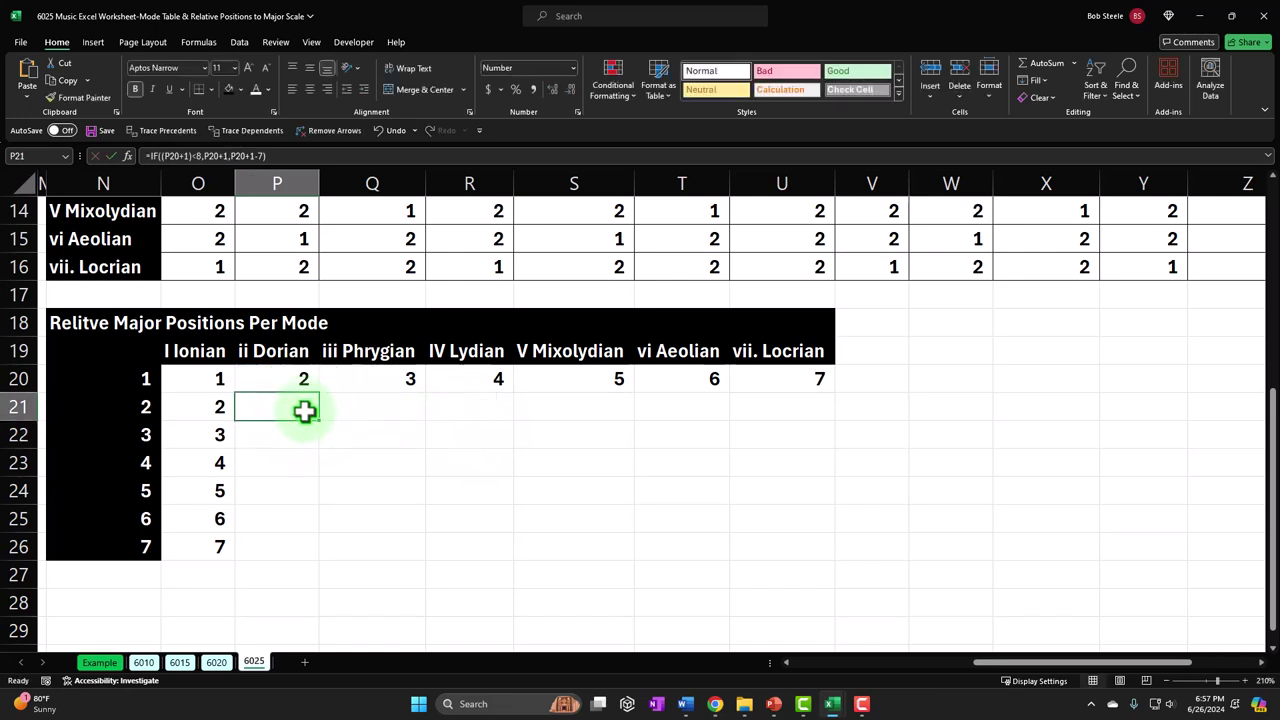
{"action": "left_click_drag", "start_coordinate": [320, 420], "coordinate": [313, 550]}
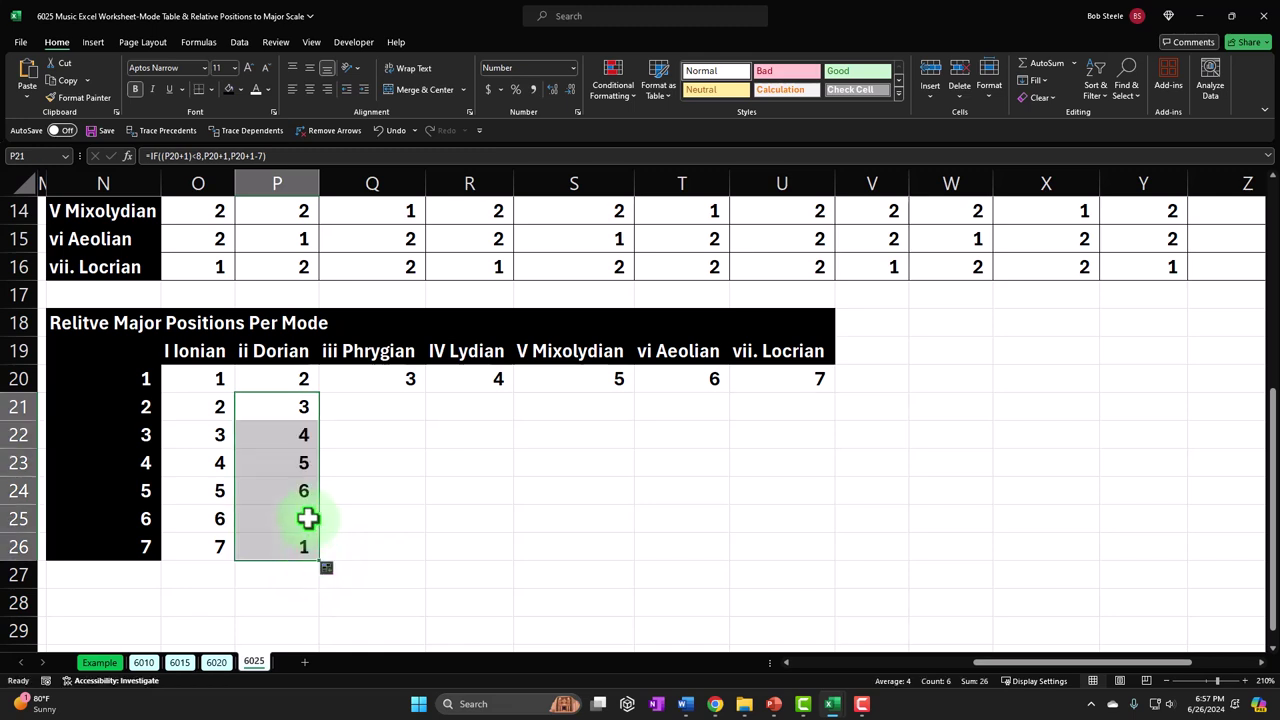
{"action": "double_click", "coordinate": [298, 517]}
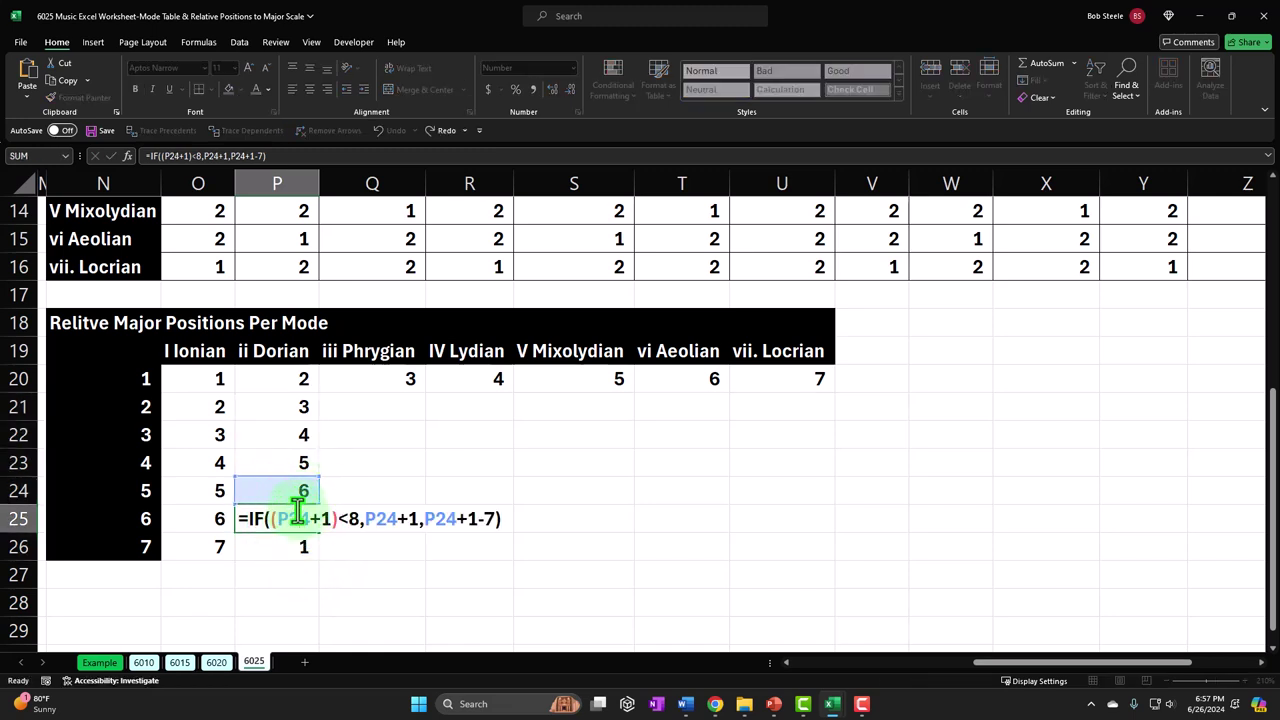
{"action": "left_click", "coordinate": [296, 545]}
{"action": "double_click", "coordinate": [283, 547]}
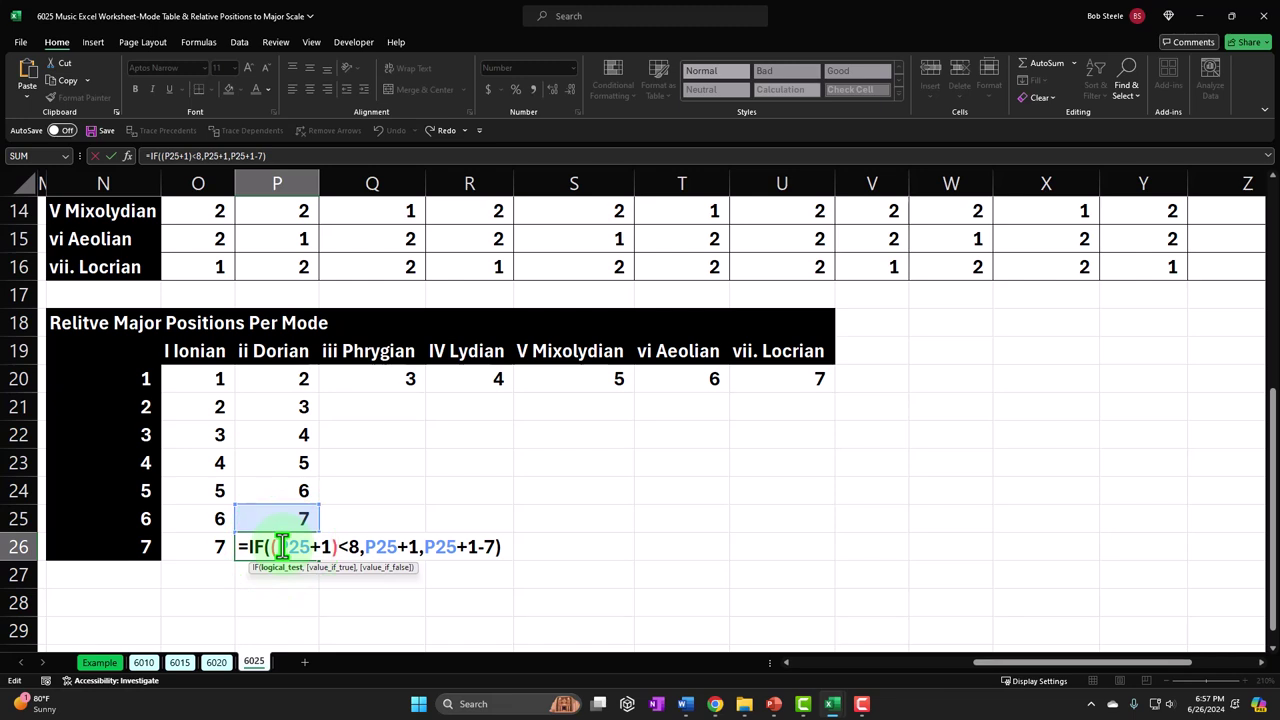
{"action": "key", "text": "Return"}
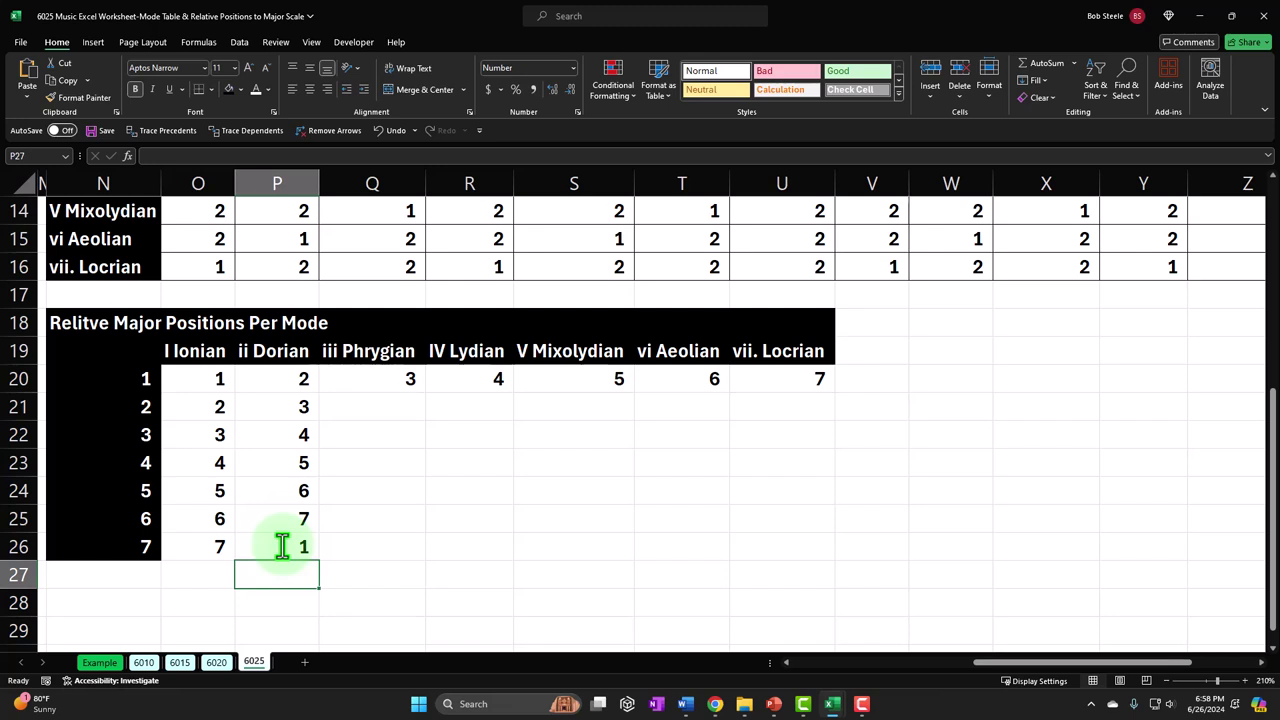
{"action": "left_click", "coordinate": [281, 384]}
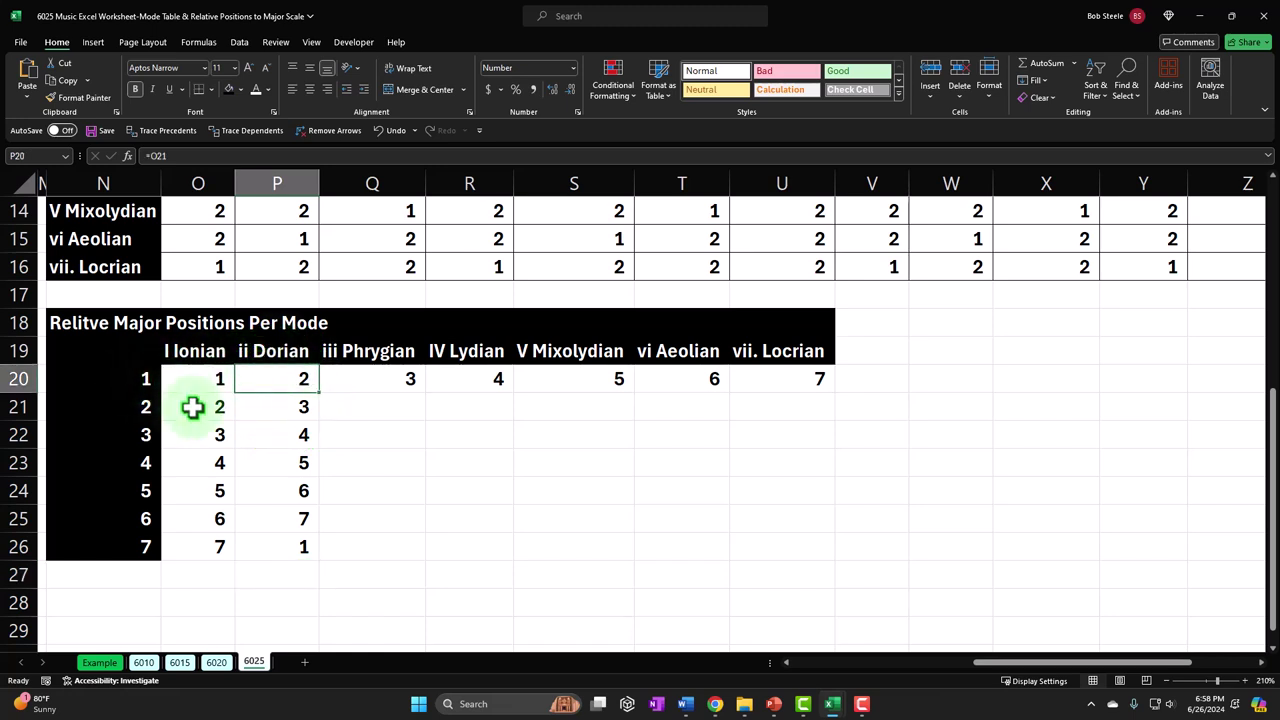
{"action": "key", "text": "Down"}
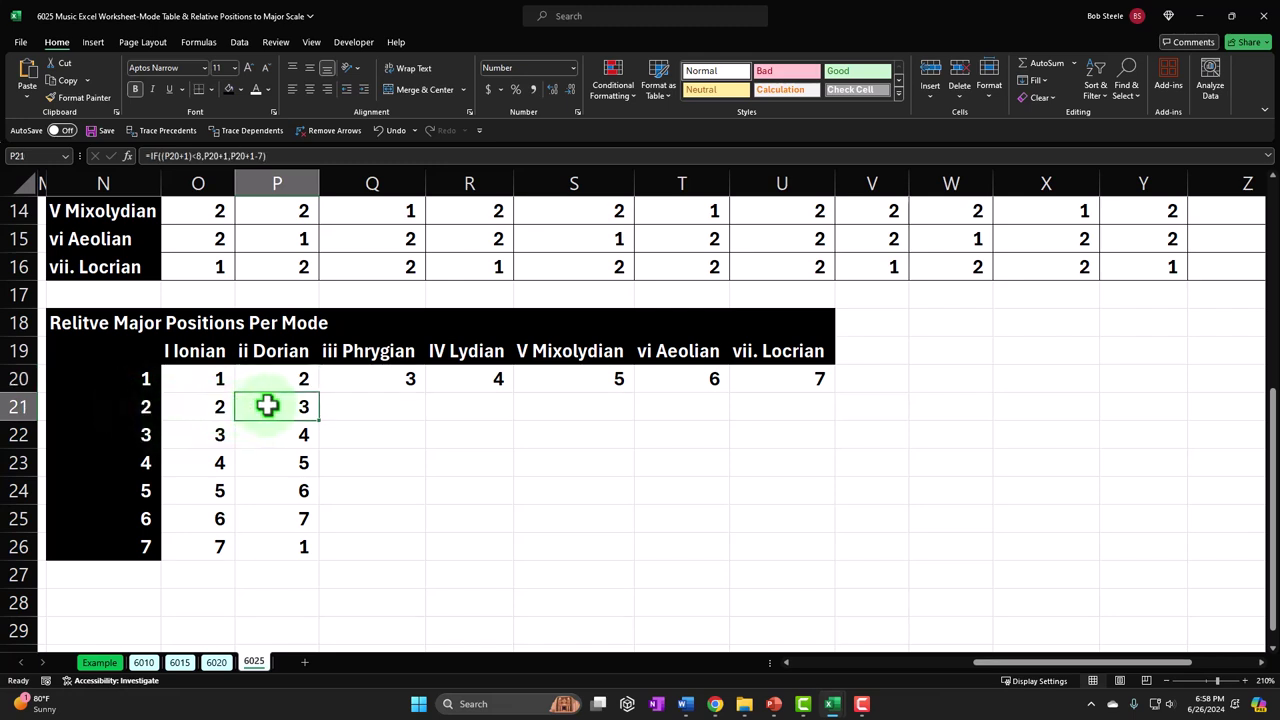
{"action": "key", "text": "Down"}
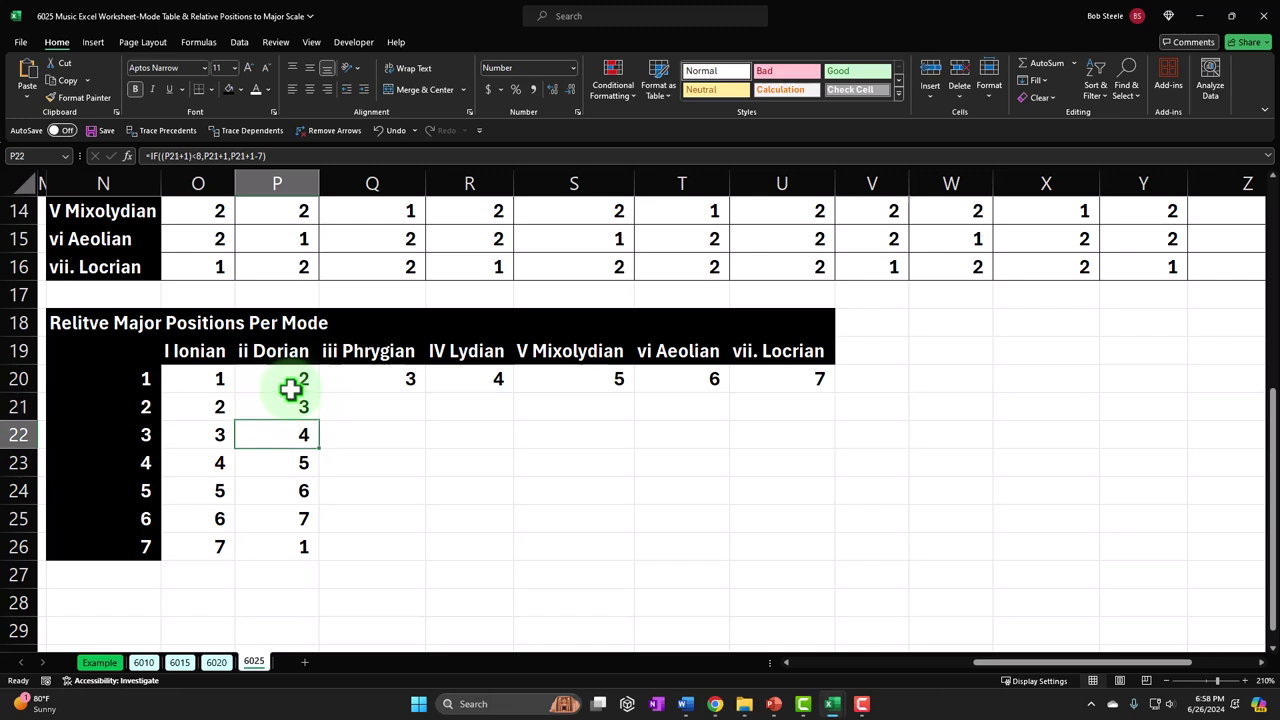
{"action": "key", "text": "Left"}
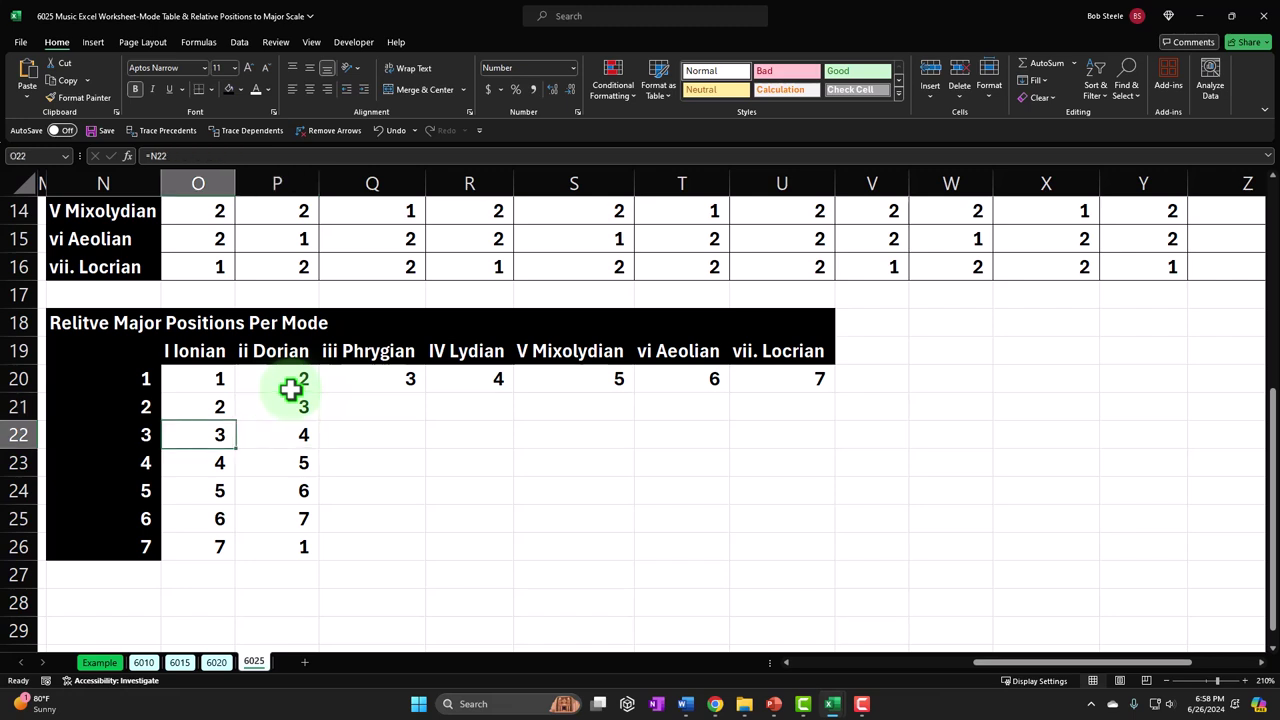
{"action": "key", "text": "Right"}
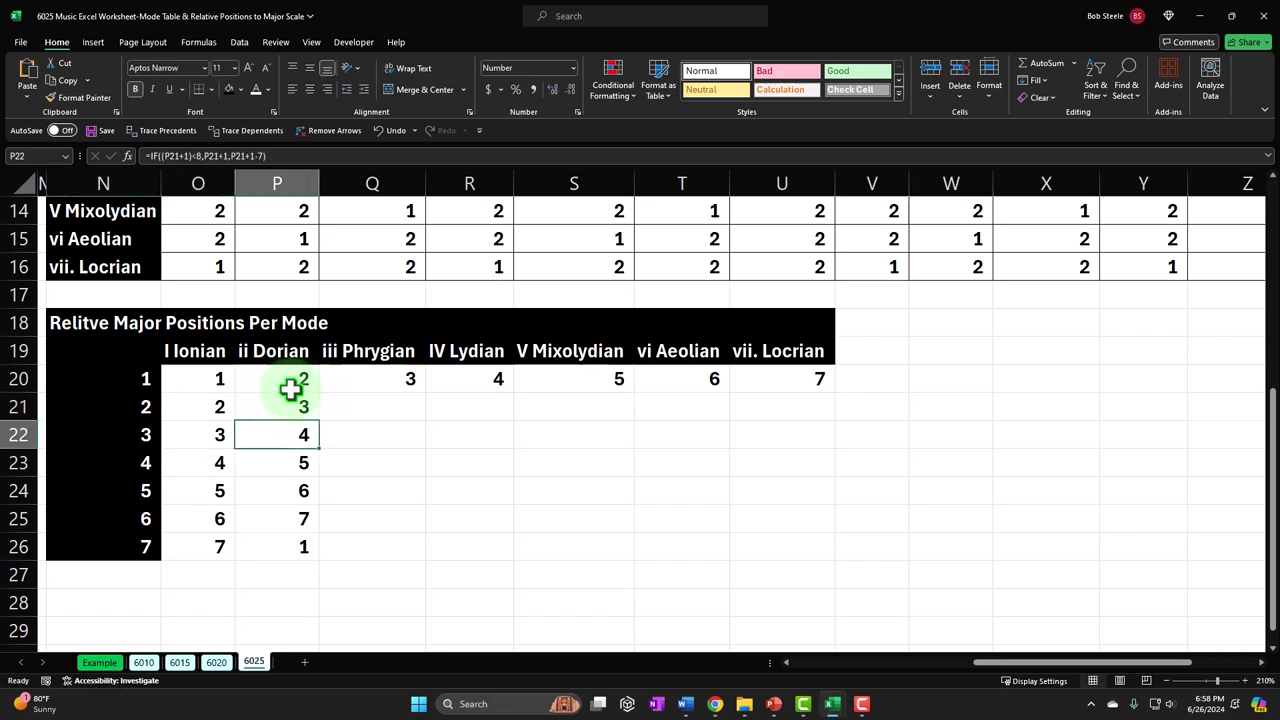
{"action": "key", "text": "Down"}
{"action": "key", "text": "Left"}
{"action": "key", "text": "Left"}
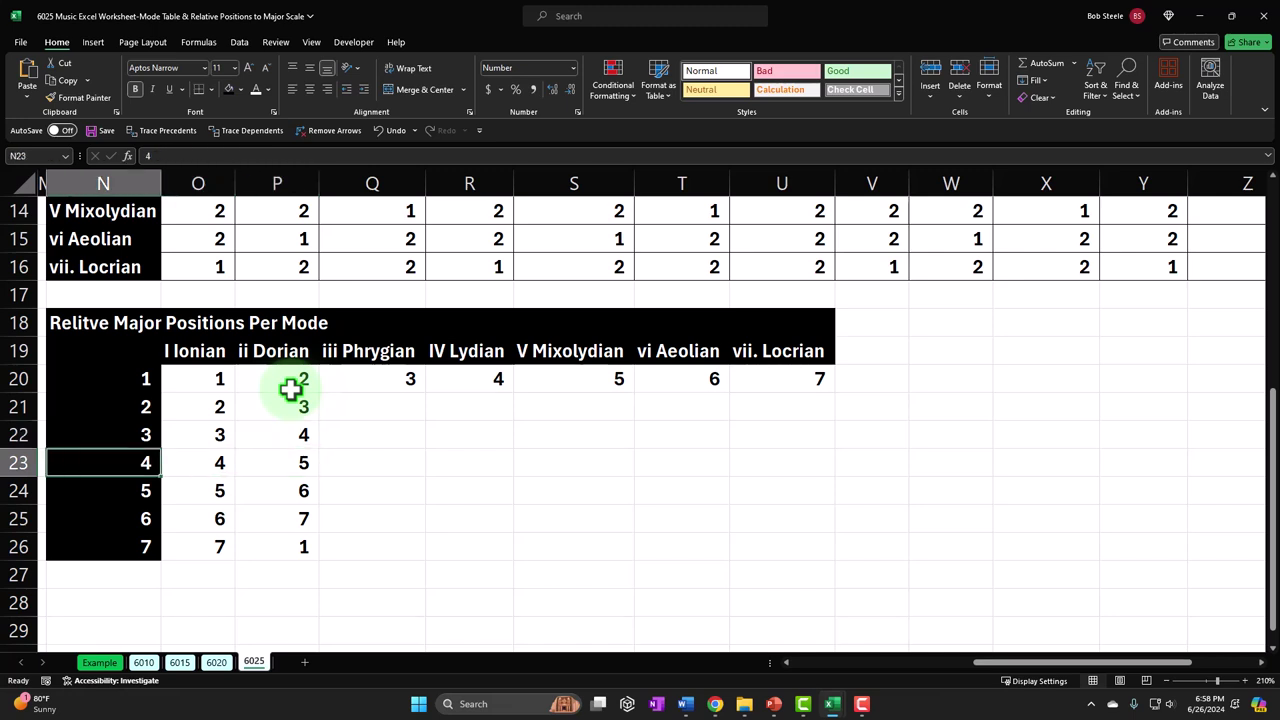
{"action": "key", "text": "Right"}
{"action": "key", "text": "Right"}
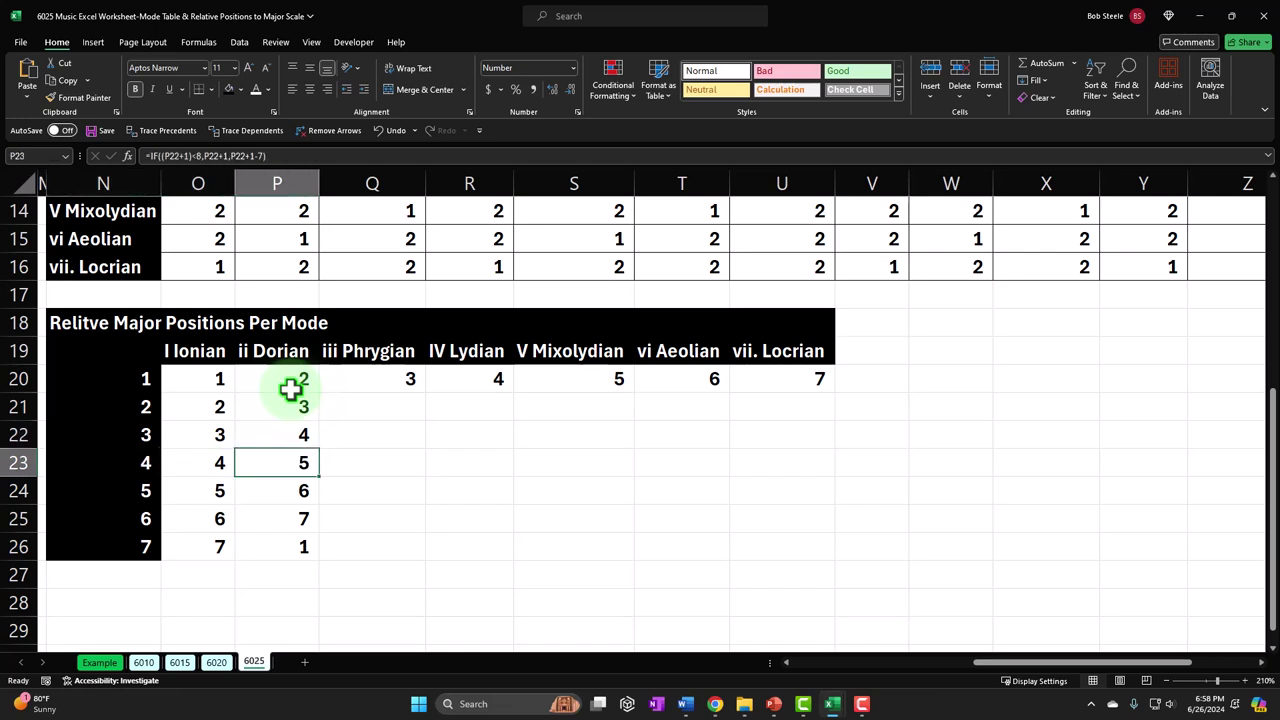
Copy P21's wrapping formula right into Q21 and check the Phrygian references.
{"action": "left_click", "coordinate": [305, 412]}
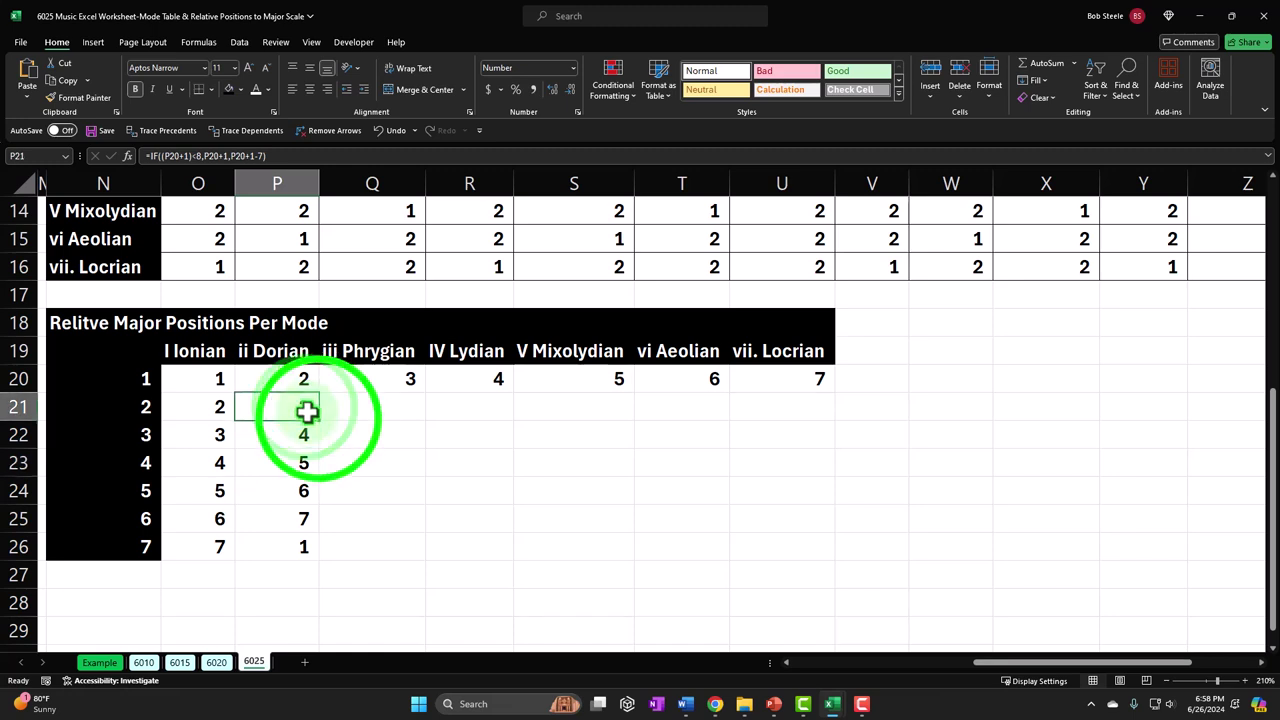
{"action": "left_click_drag", "start_coordinate": [320, 420], "coordinate": [386, 425]}
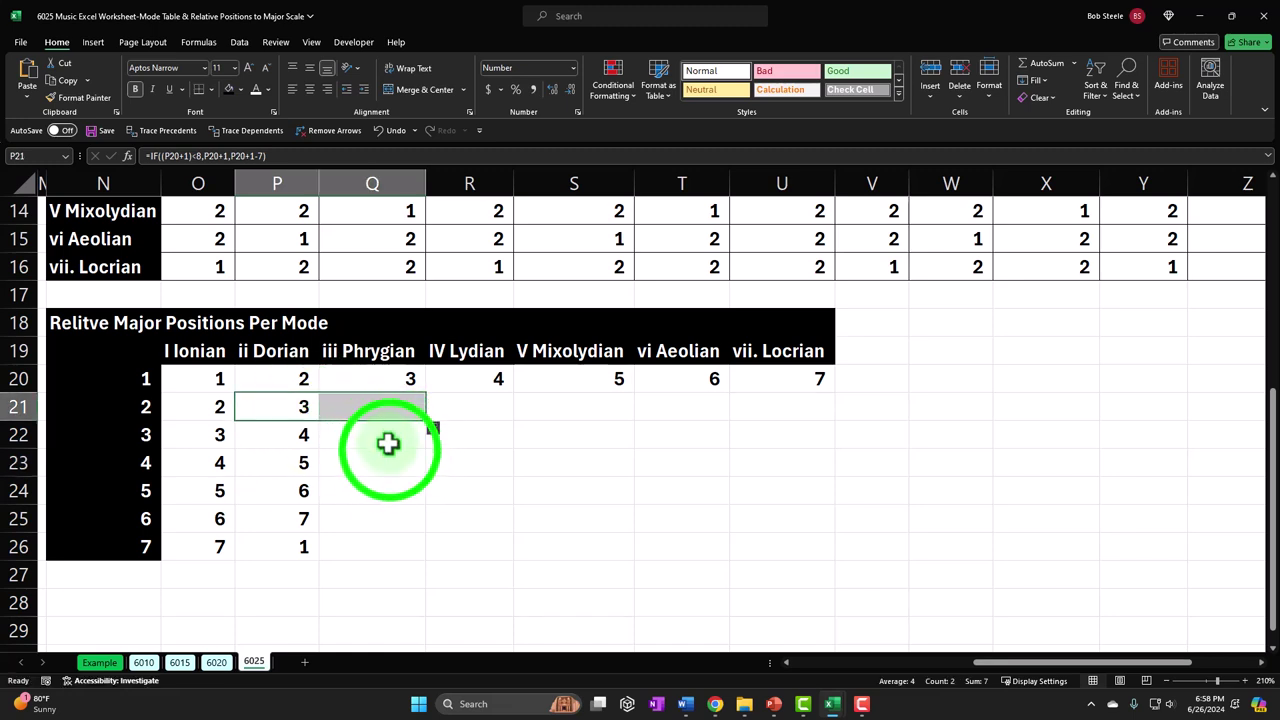
{"action": "left_click", "coordinate": [390, 450]}
{"action": "left_click", "coordinate": [410, 416]}
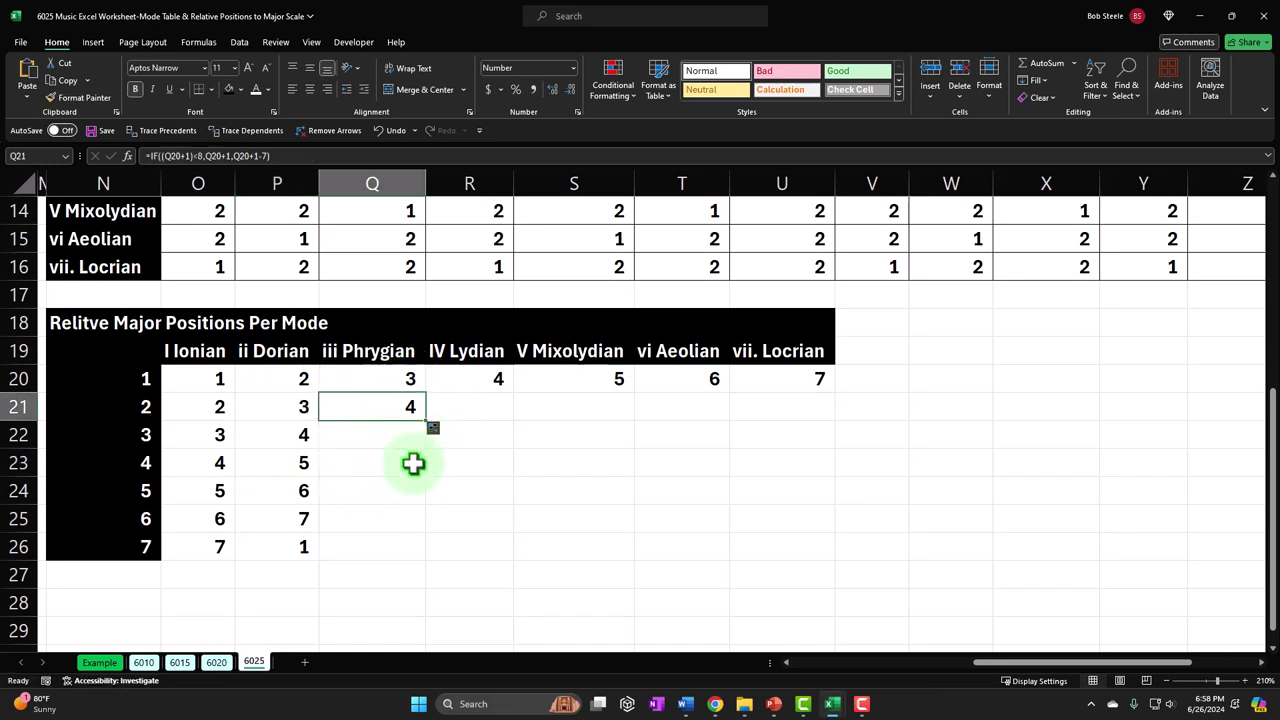
{"action": "left_click", "coordinate": [400, 354]}
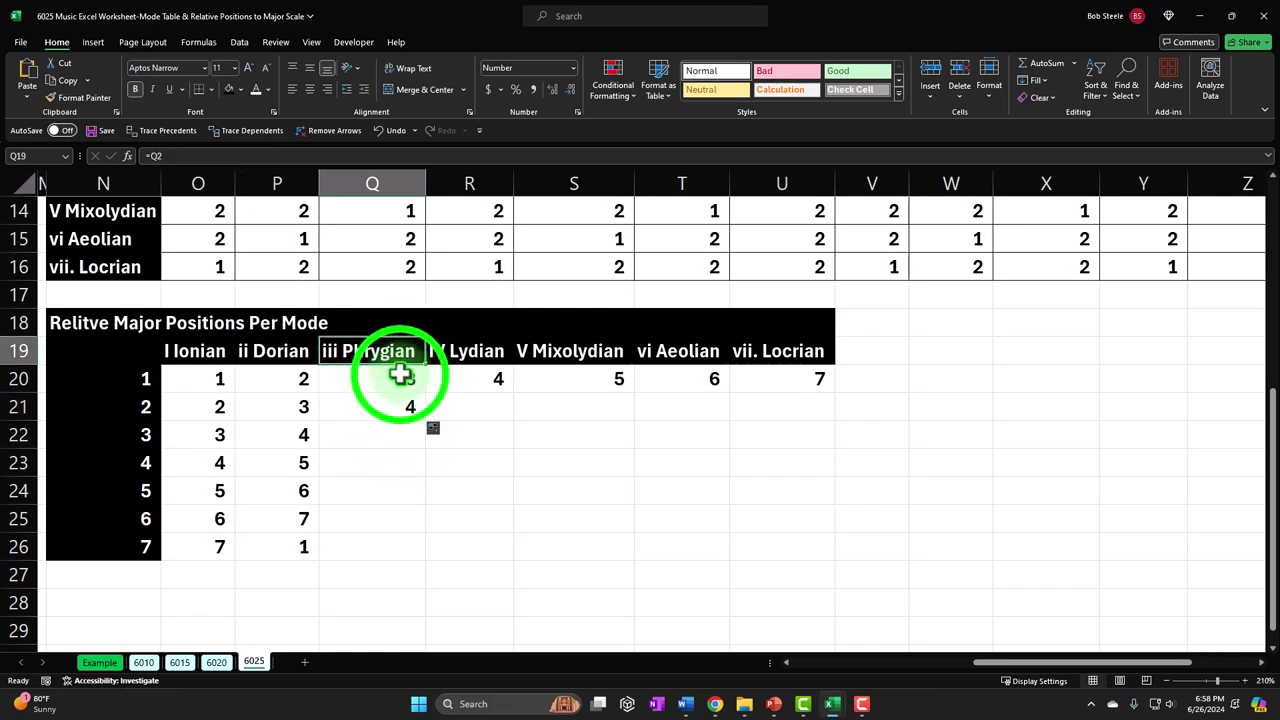
{"action": "left_click", "coordinate": [400, 375]}
{"action": "left_click", "coordinate": [157, 376]}
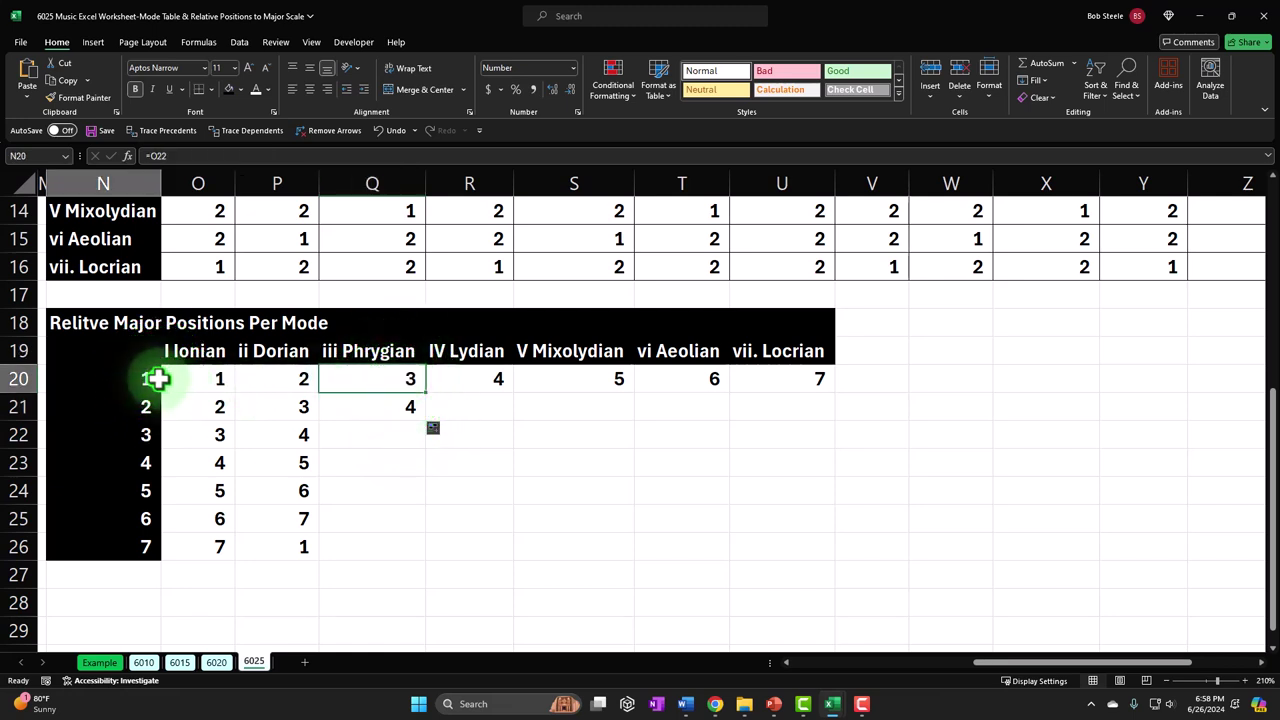
{"action": "left_click", "coordinate": [365, 377]}
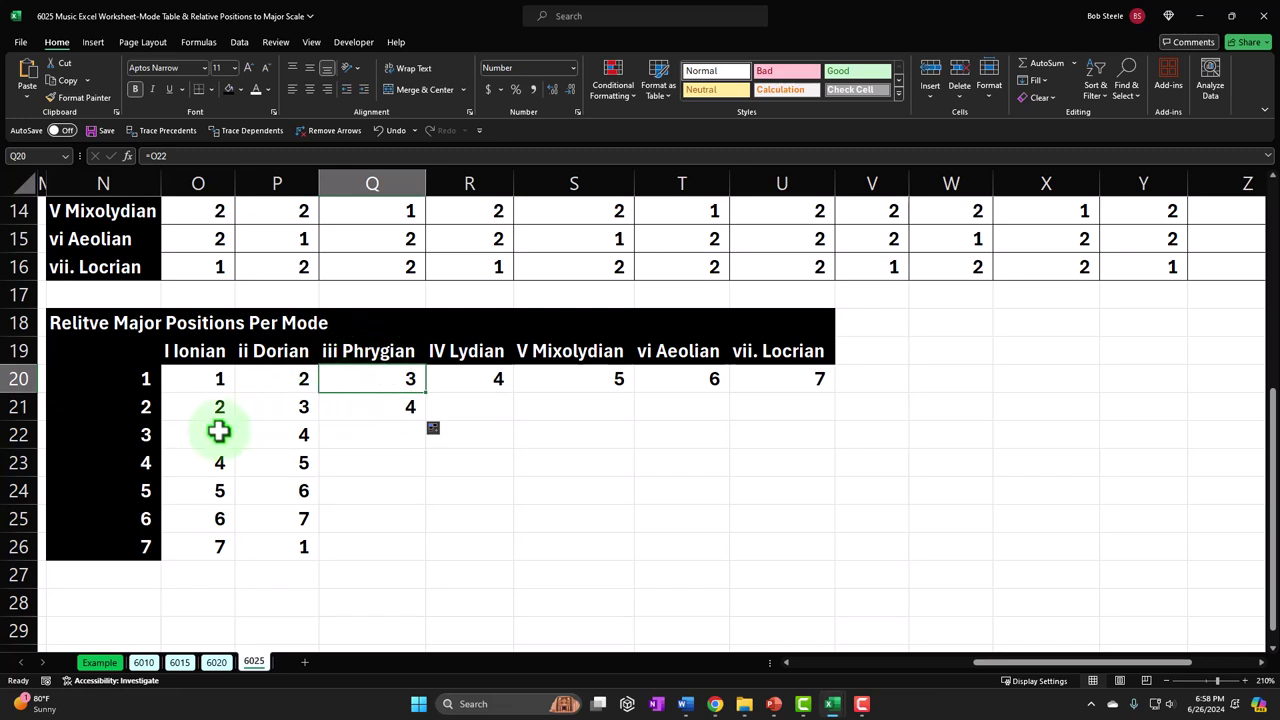
Fill Q21 down to Q26 and inspect Q22, Q23 and the wrap-around in Q25.
{"action": "left_click", "coordinate": [388, 414]}
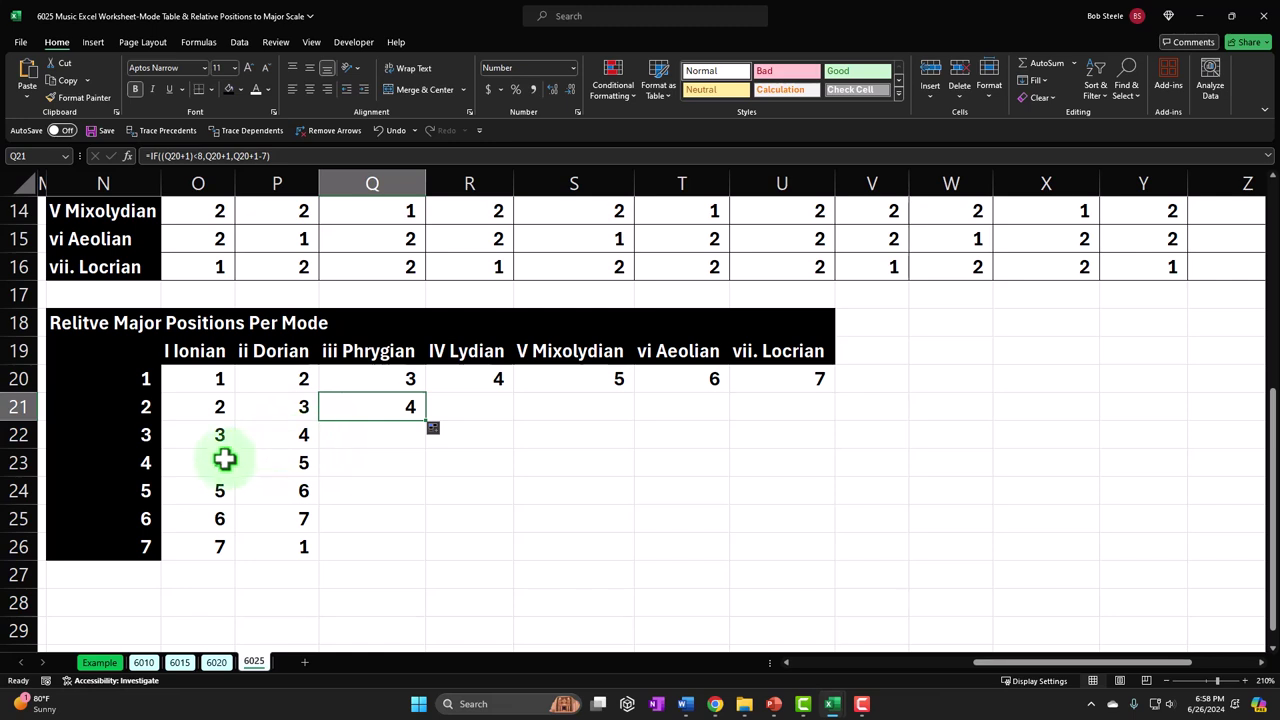
{"action": "left_click_drag", "start_coordinate": [432, 430], "coordinate": [423, 549]}
{"action": "left_click", "coordinate": [400, 430]}
{"action": "double_click", "coordinate": [400, 430]}
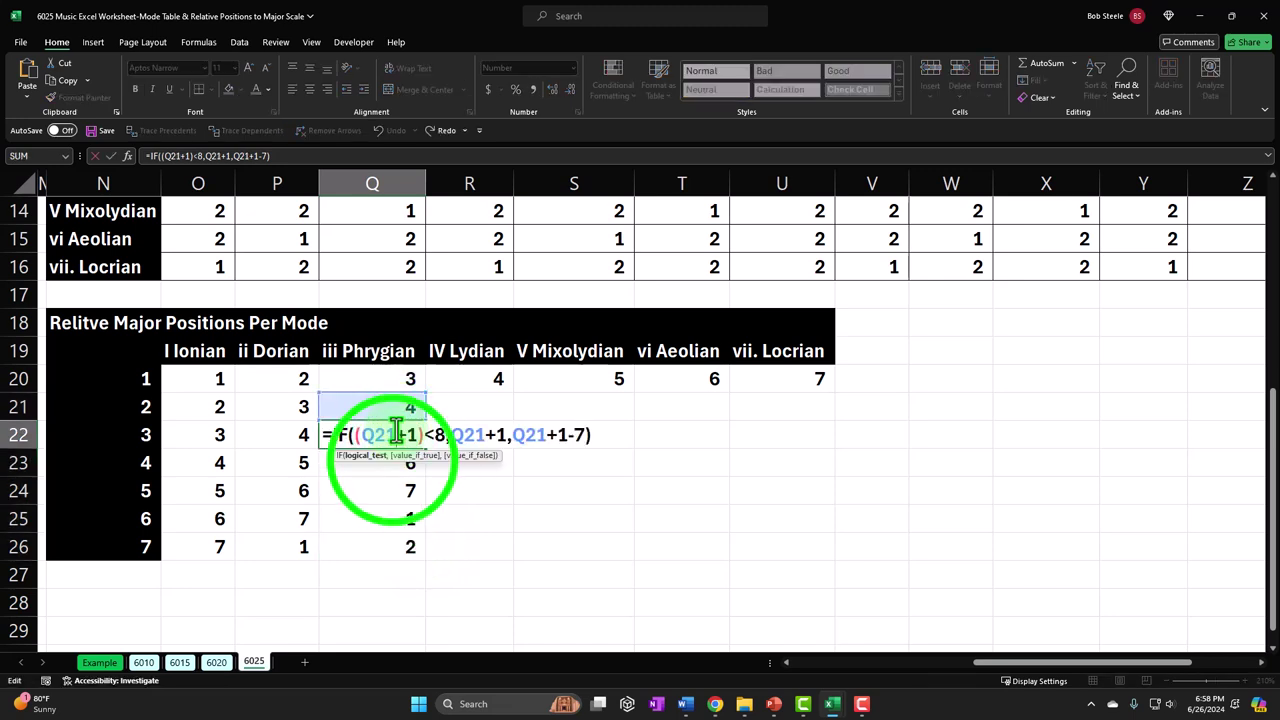
{"action": "key", "text": "Return"}
{"action": "double_click", "coordinate": [391, 460]}
{"action": "key", "text": "Return"}
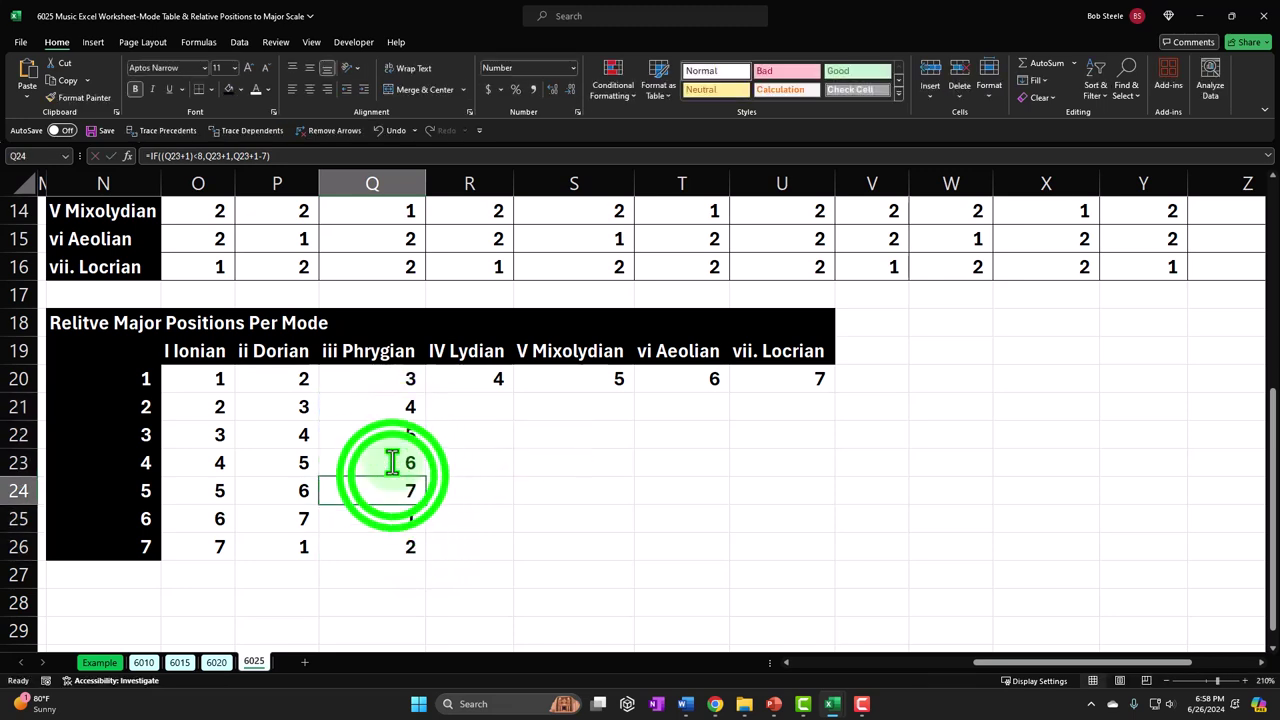
{"action": "double_click", "coordinate": [370, 518]}
{"action": "key", "text": "Return"}
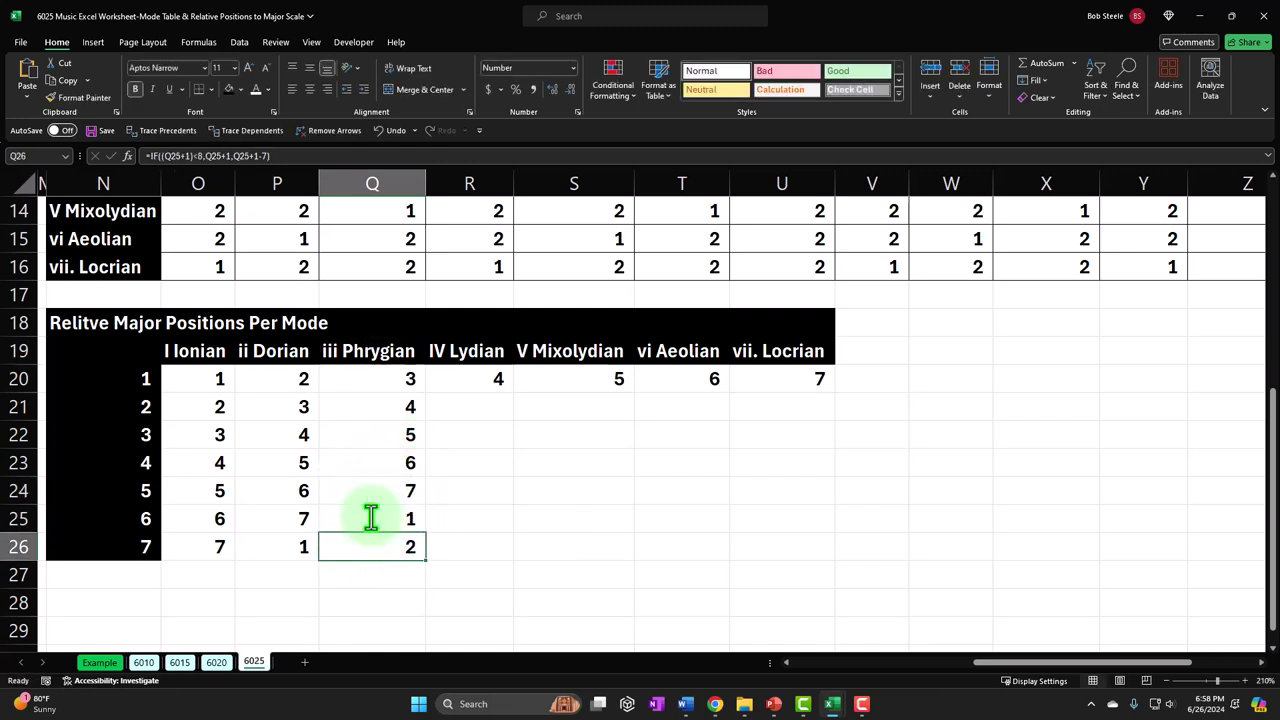
{"action": "left_click", "coordinate": [399, 466]}
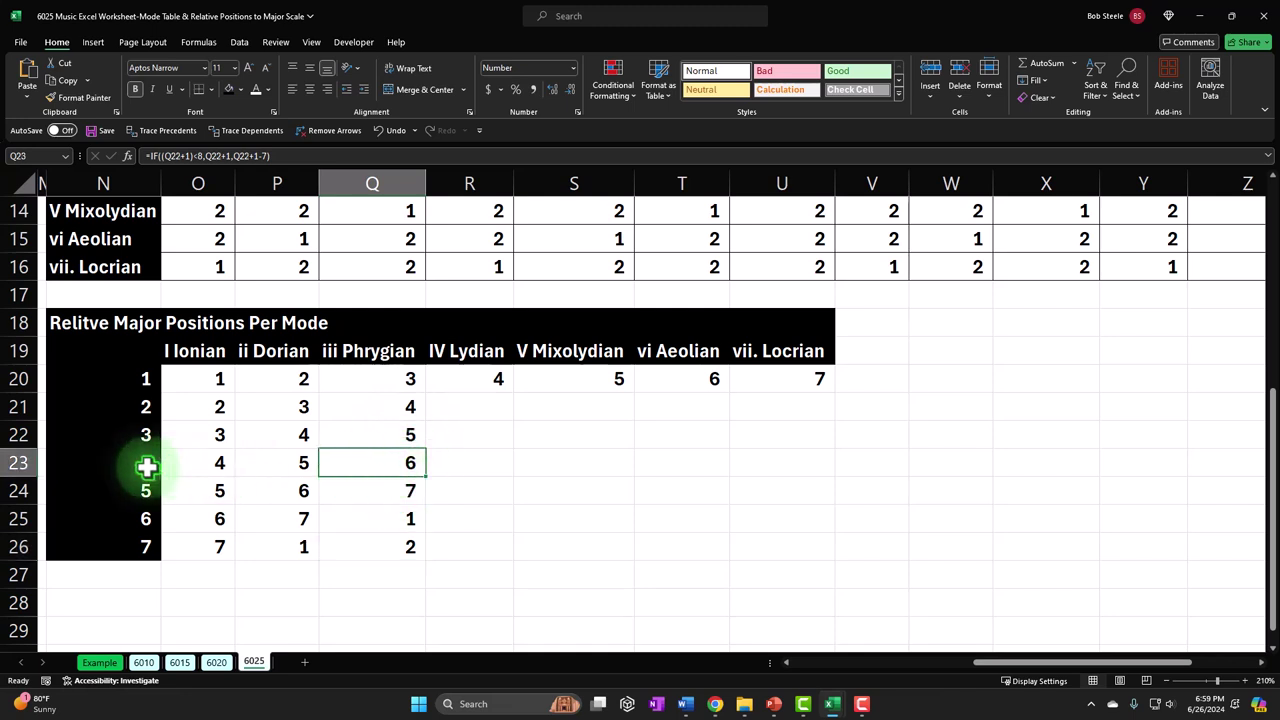
{"action": "left_click", "coordinate": [352, 490]}
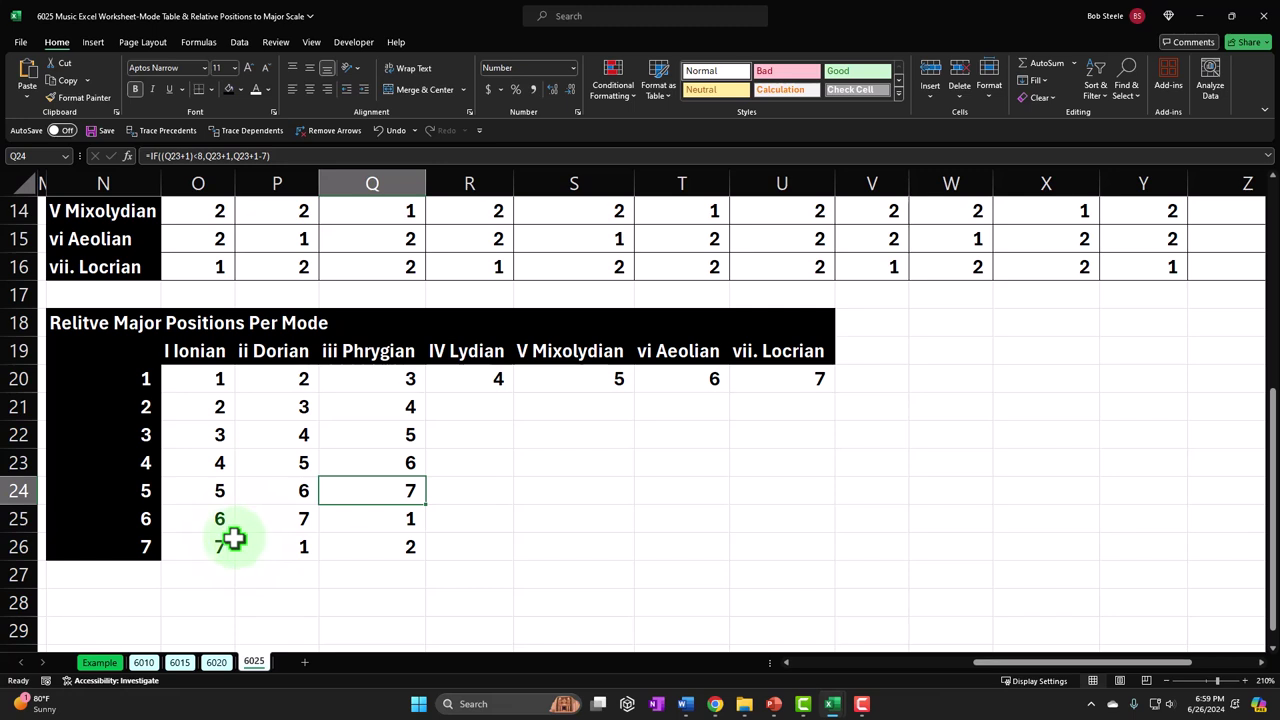
{"action": "left_click", "coordinate": [144, 521]}
{"action": "left_click", "coordinate": [363, 513]}
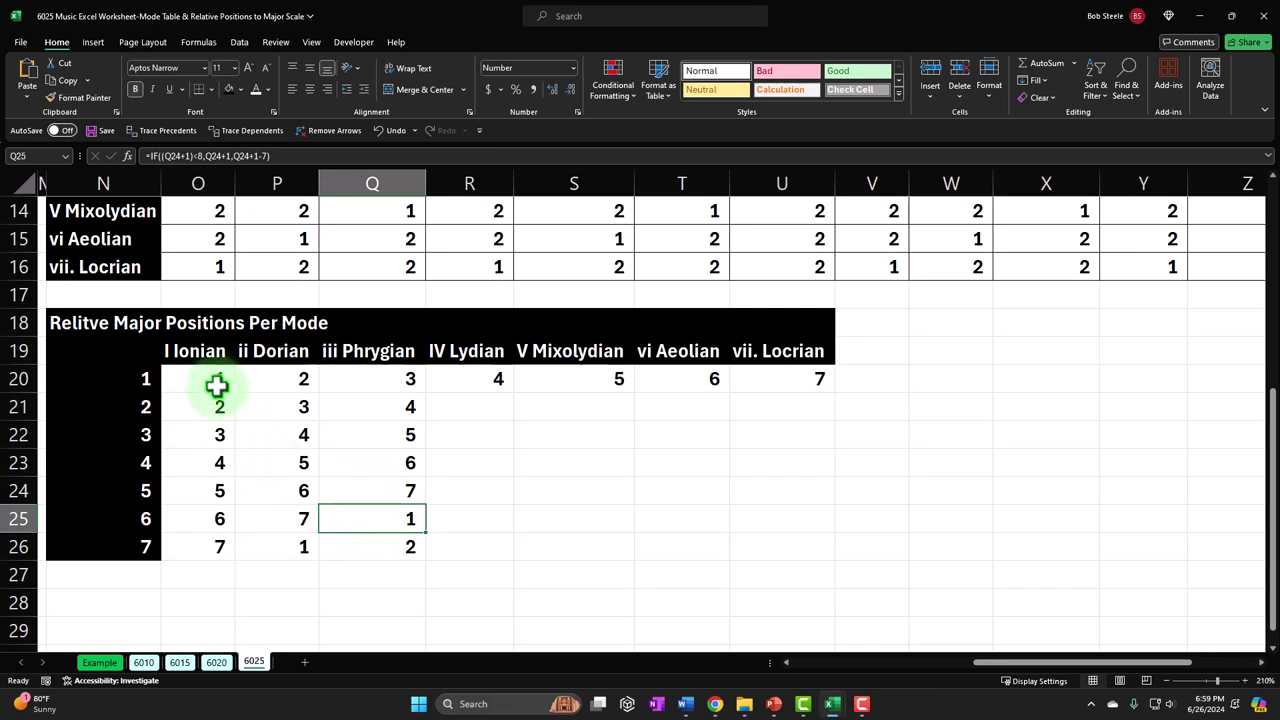
{"action": "left_click", "coordinate": [297, 549]}
{"action": "left_click", "coordinate": [346, 523]}
{"action": "left_click", "coordinate": [300, 543]}
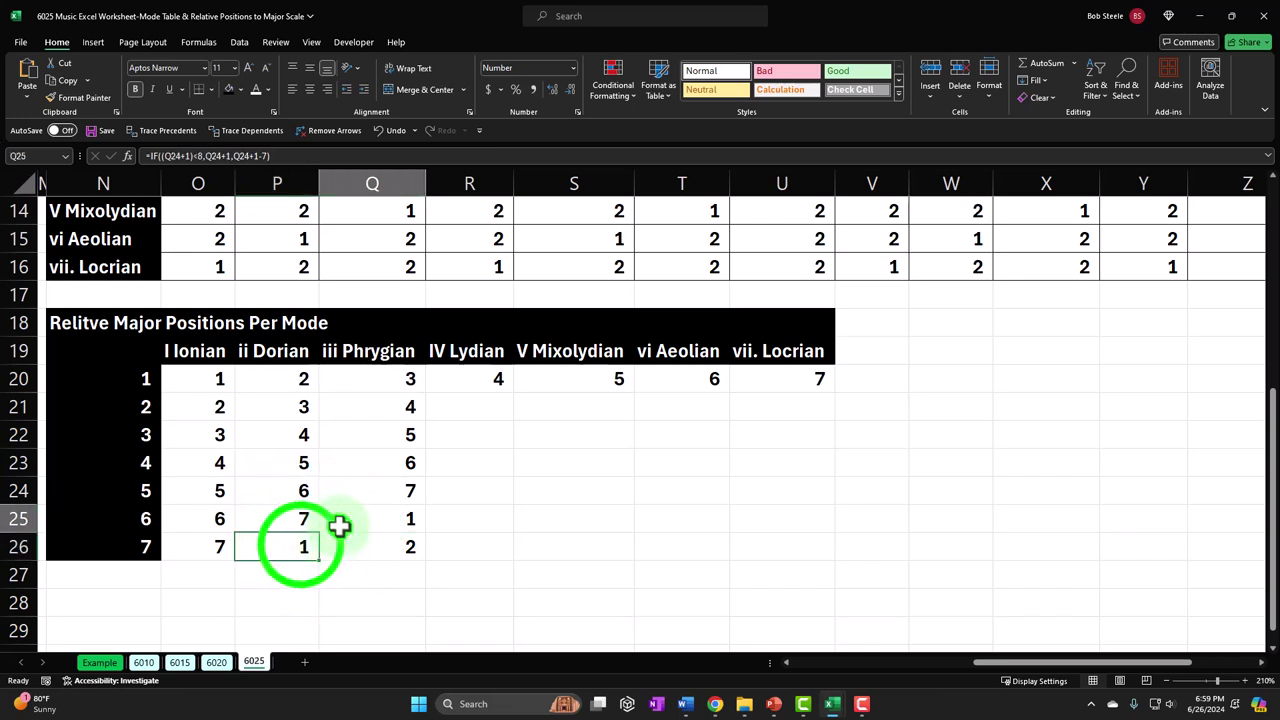
{"action": "left_click", "coordinate": [337, 523]}
{"action": "left_click", "coordinate": [300, 543]}
{"action": "left_click", "coordinate": [337, 521]}
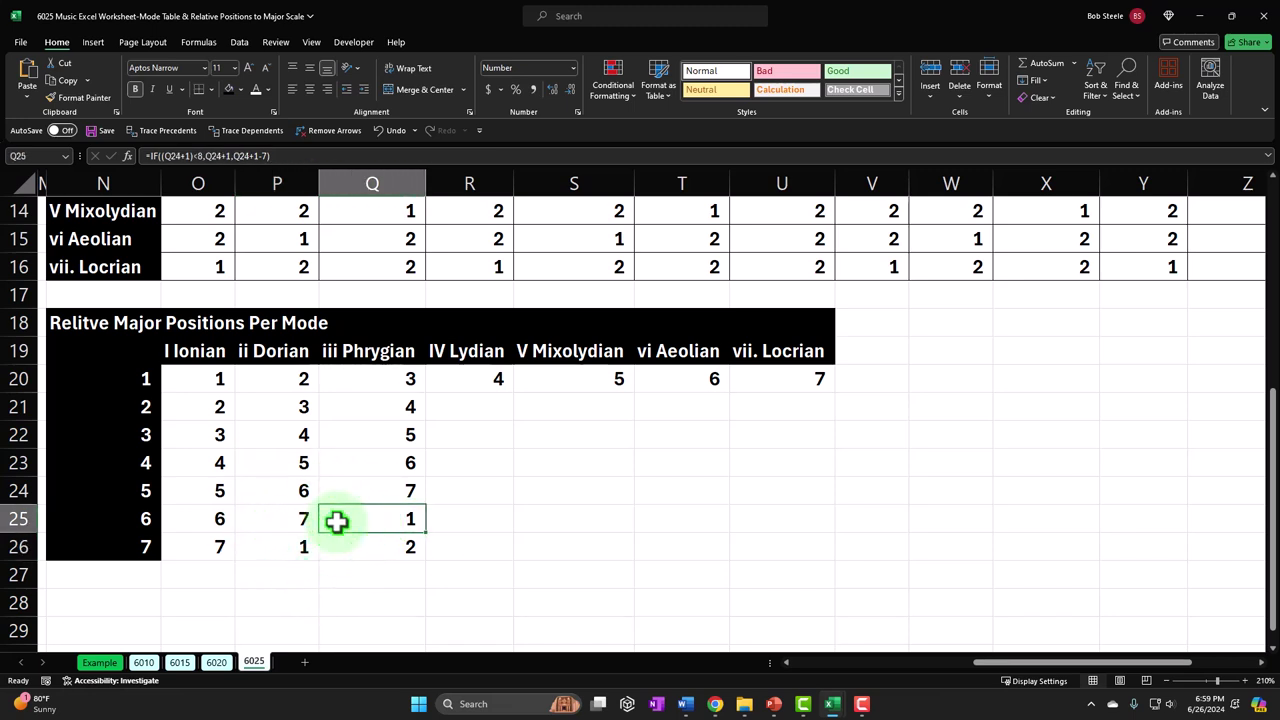
{"action": "left_click", "coordinate": [283, 378]}
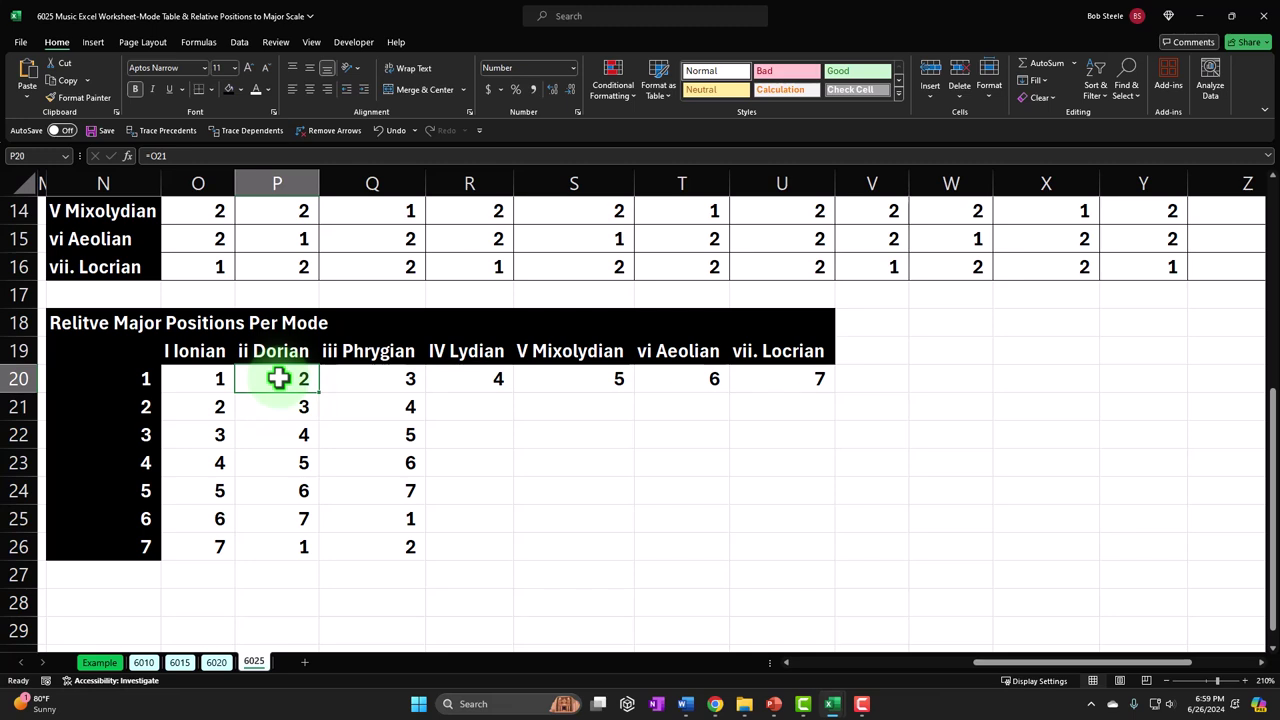
{"action": "left_click", "coordinate": [278, 541]}
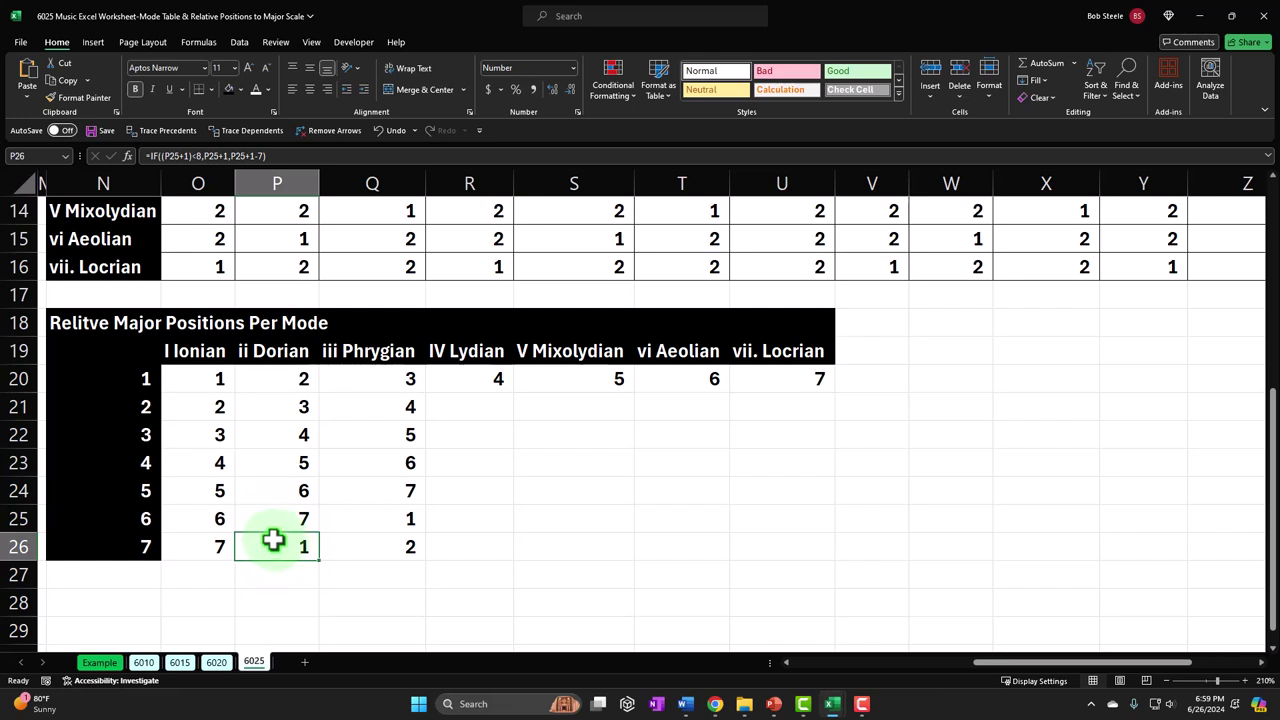
{"action": "left_click", "coordinate": [204, 377]}
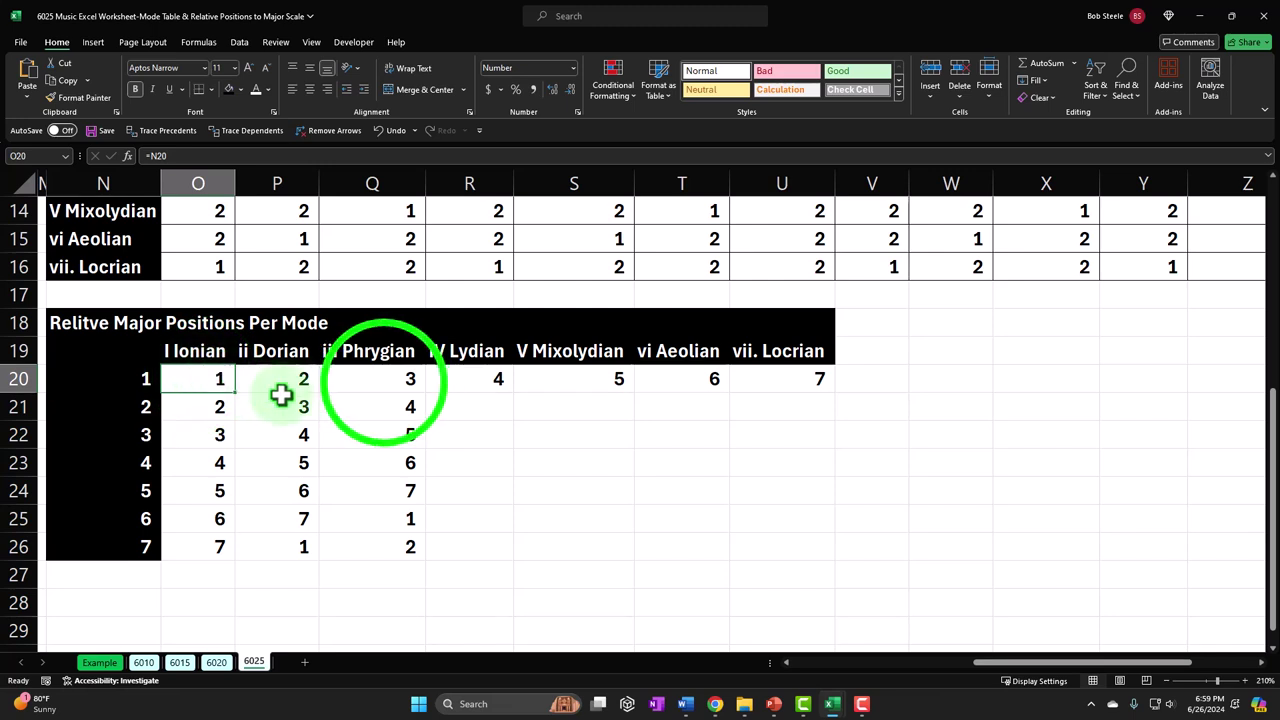
{"action": "left_click", "coordinate": [384, 381]}
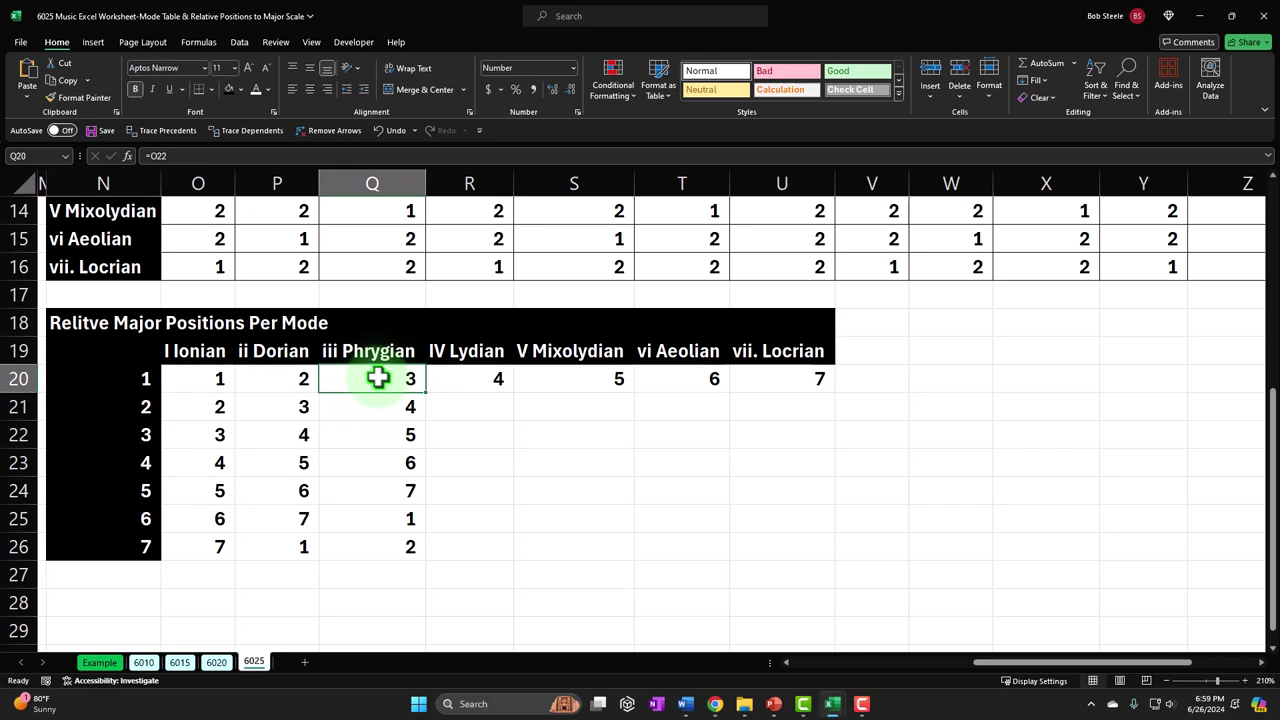
{"action": "left_click", "coordinate": [391, 516]}
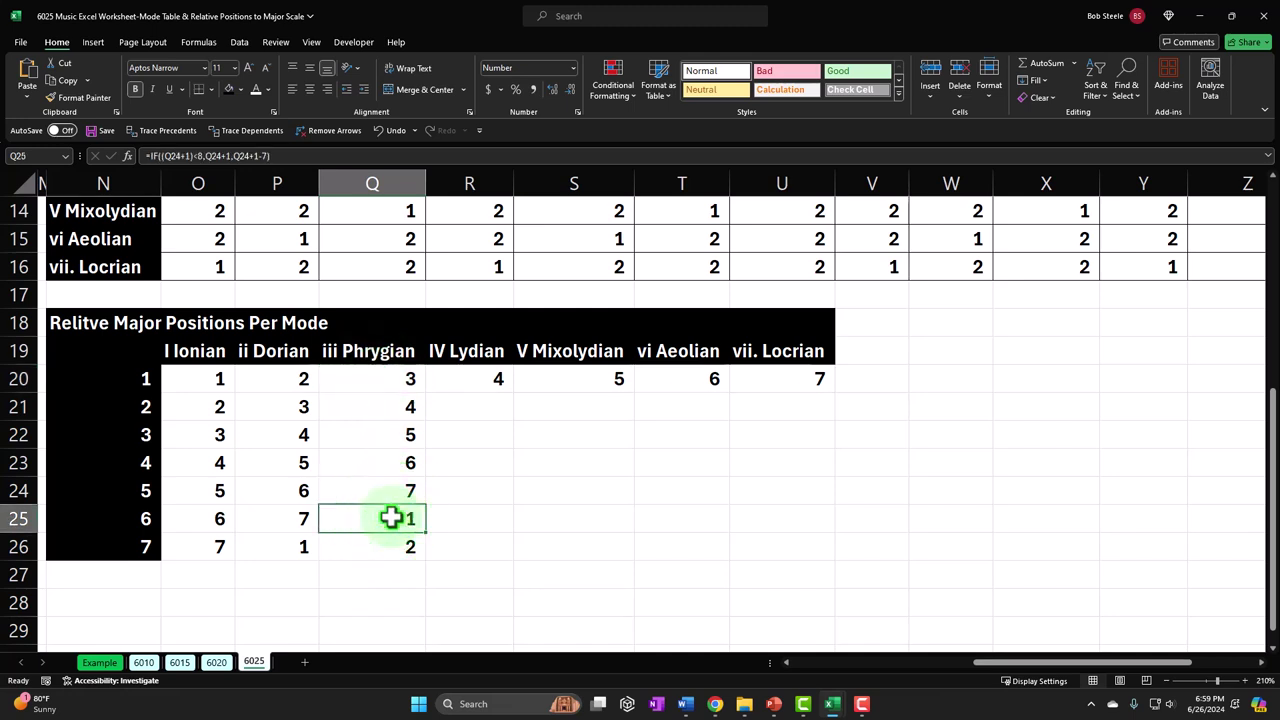
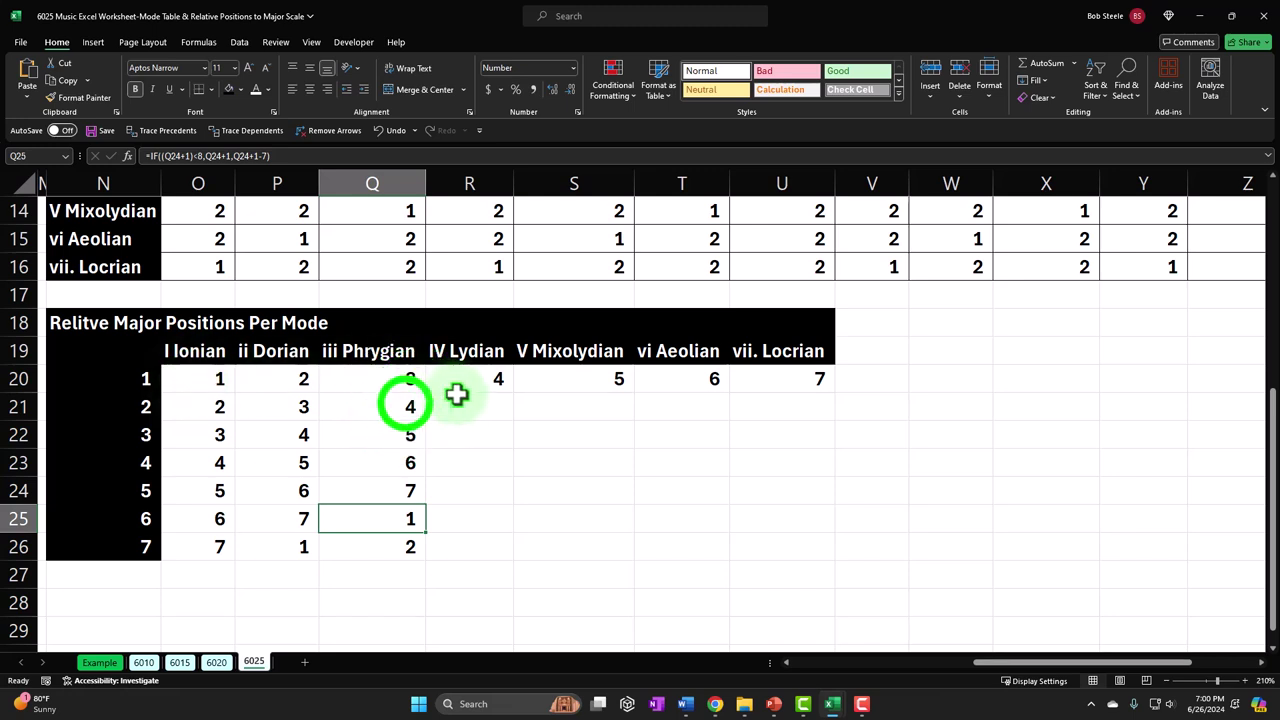
Copy the Phrygian wrapping formula into R21 and fill it down to R26.
{"action": "left_click", "coordinate": [416, 412]}
{"action": "left_click_drag", "start_coordinate": [430, 424], "coordinate": [474, 423]}
{"action": "double_click", "coordinate": [483, 408]}
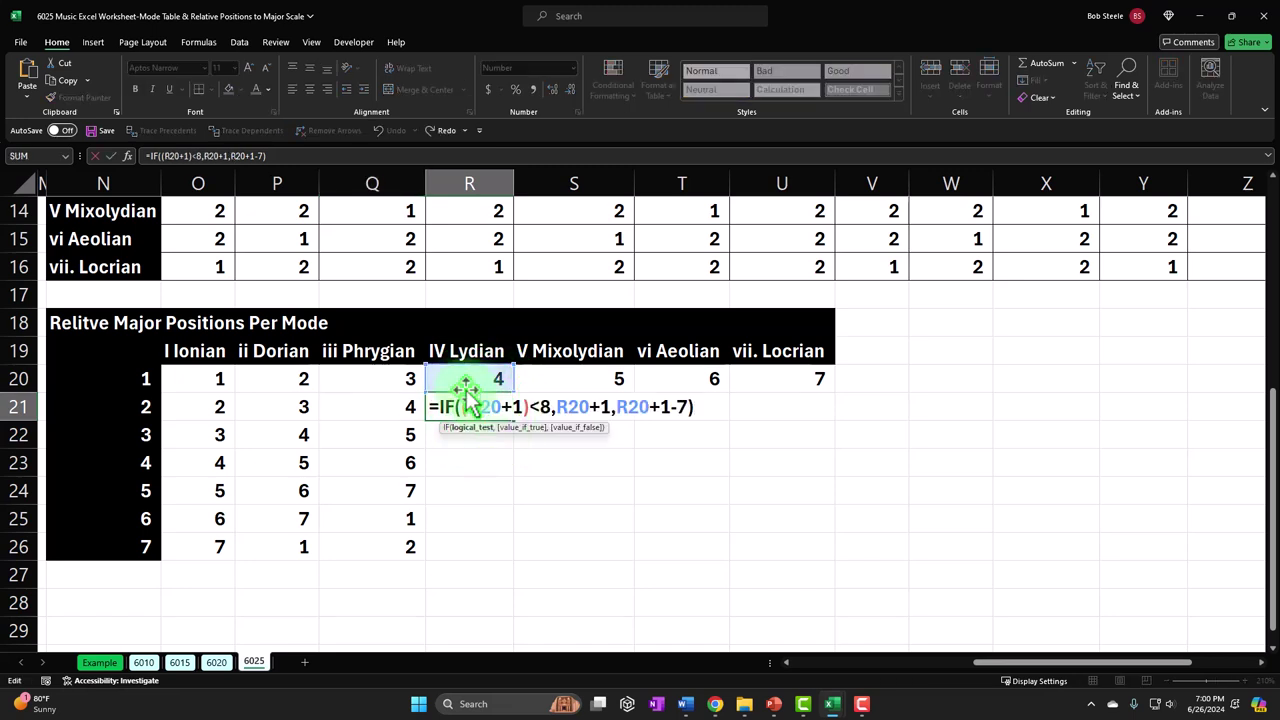
{"action": "key", "text": "Return"}
{"action": "left_click", "coordinate": [497, 403]}
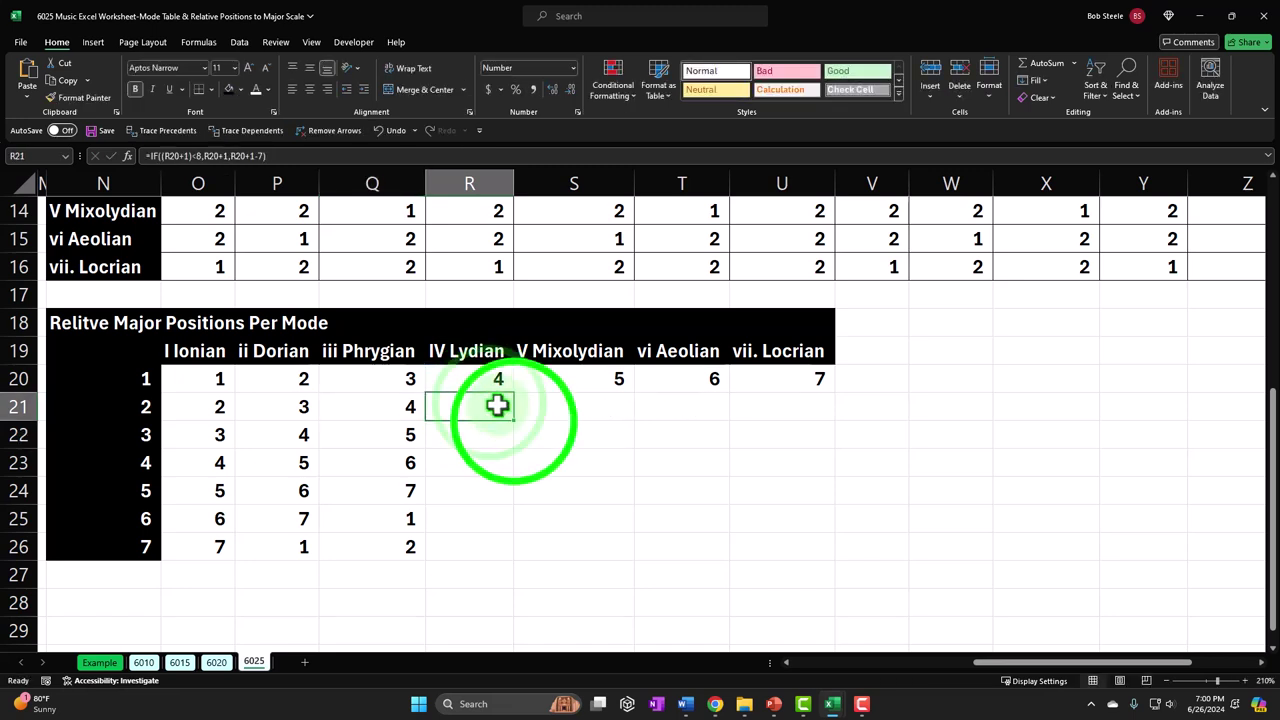
{"action": "left_click_drag", "start_coordinate": [510, 420], "coordinate": [514, 560]}
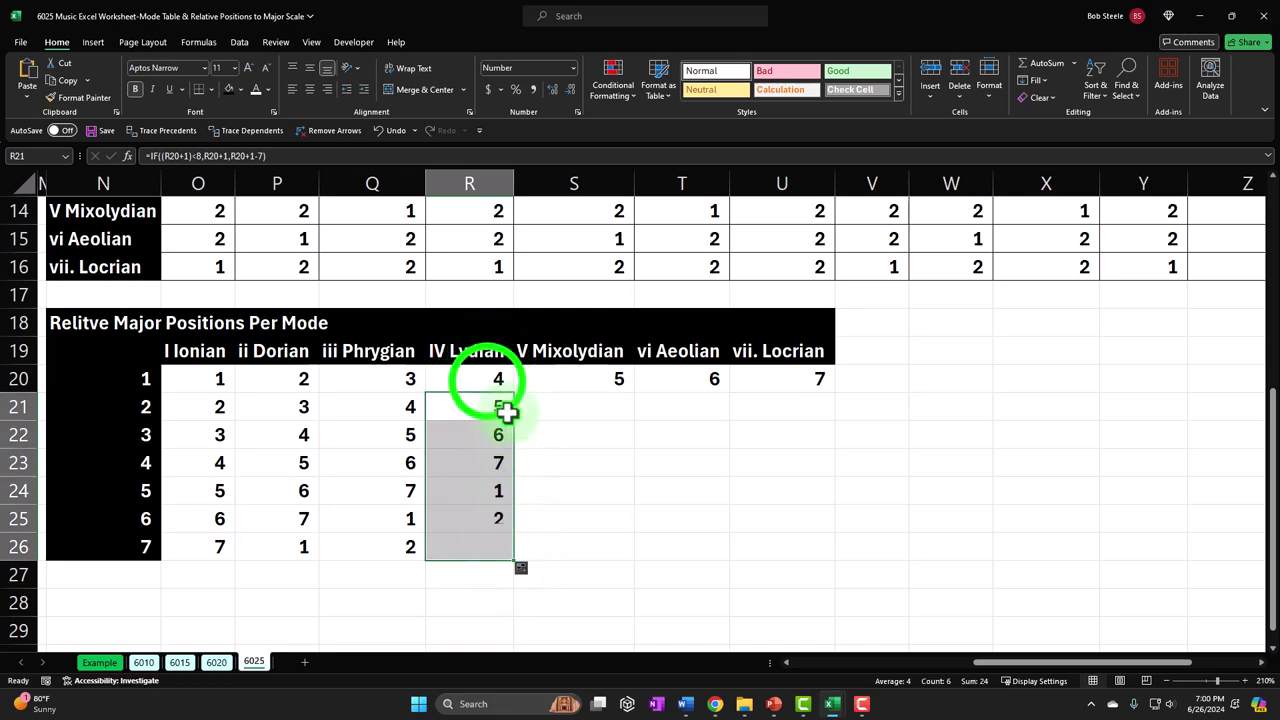
Step through the IV Lydian cells R20–R24 to verify their formulas.
{"action": "left_click", "coordinate": [487, 378]}
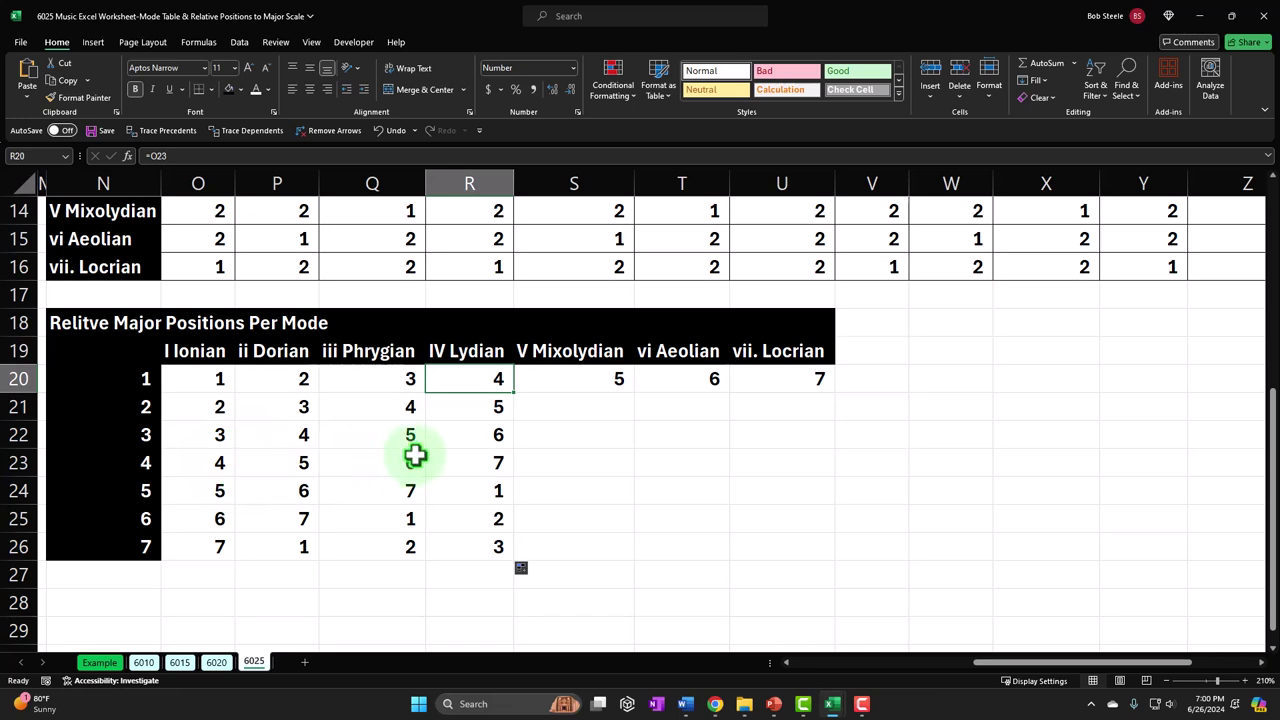
{"action": "key", "text": "Down"}
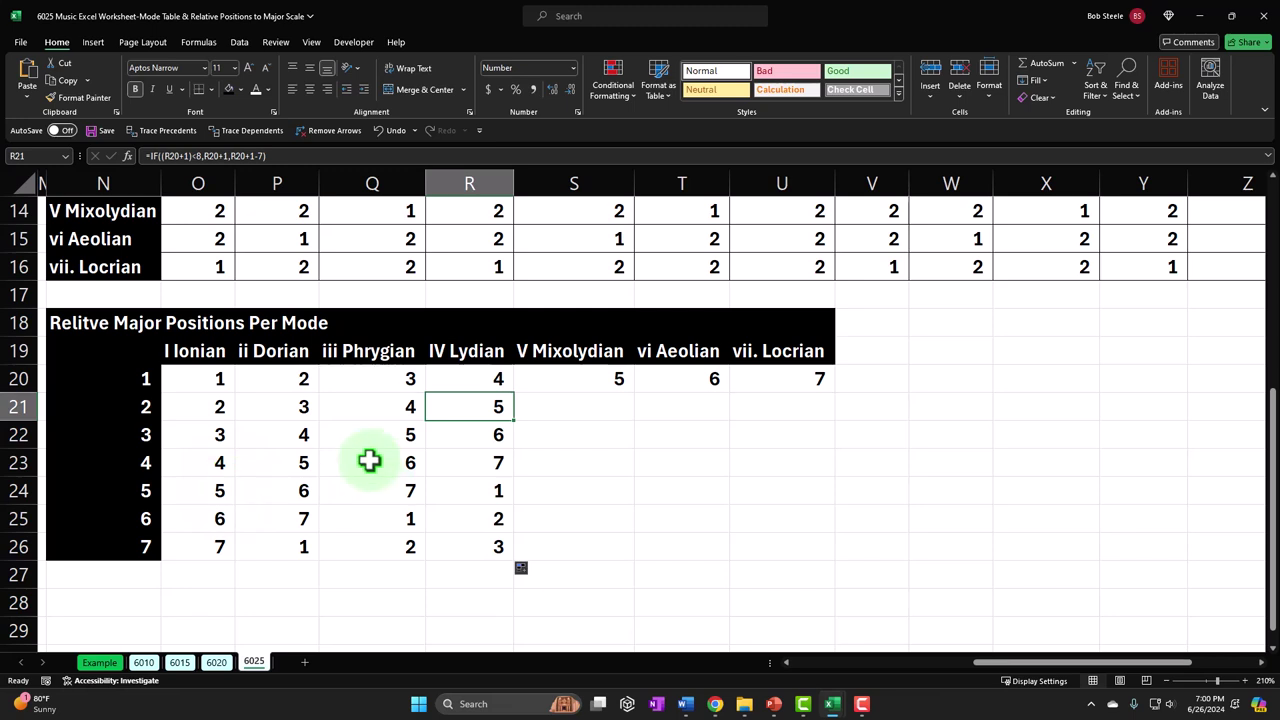
{"action": "key", "text": "Down"}
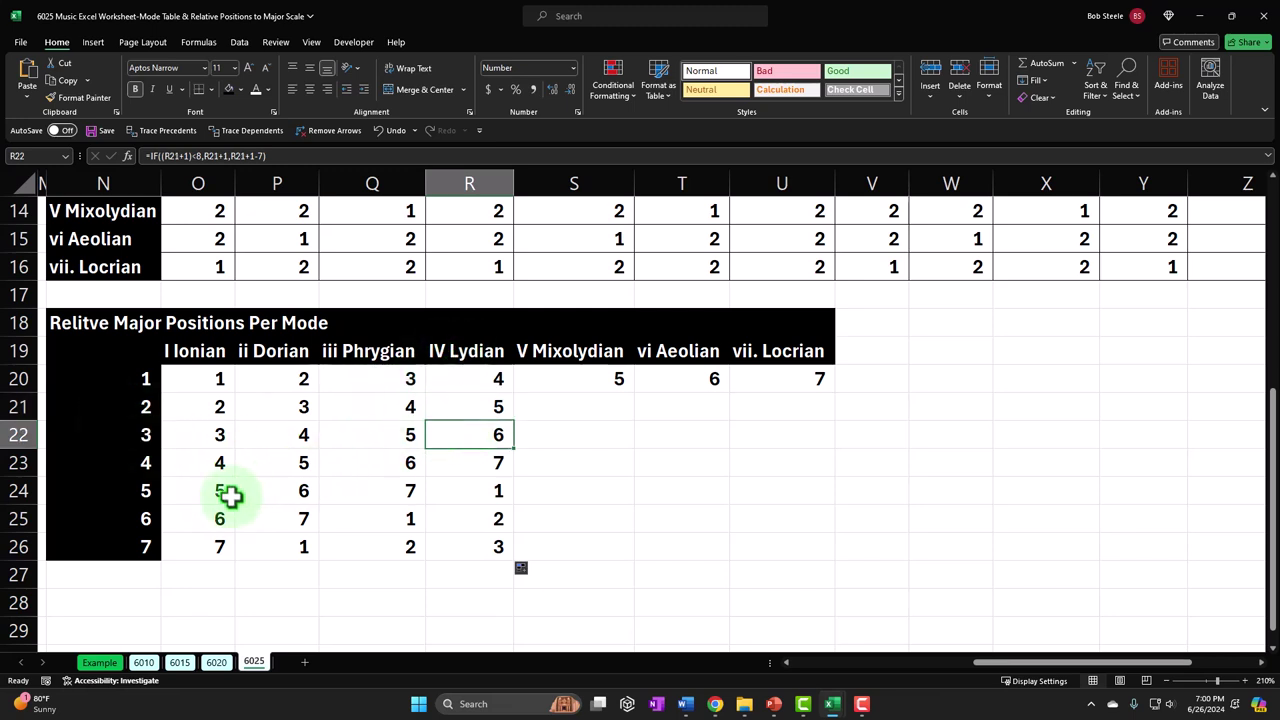
{"action": "key", "text": "Down"}
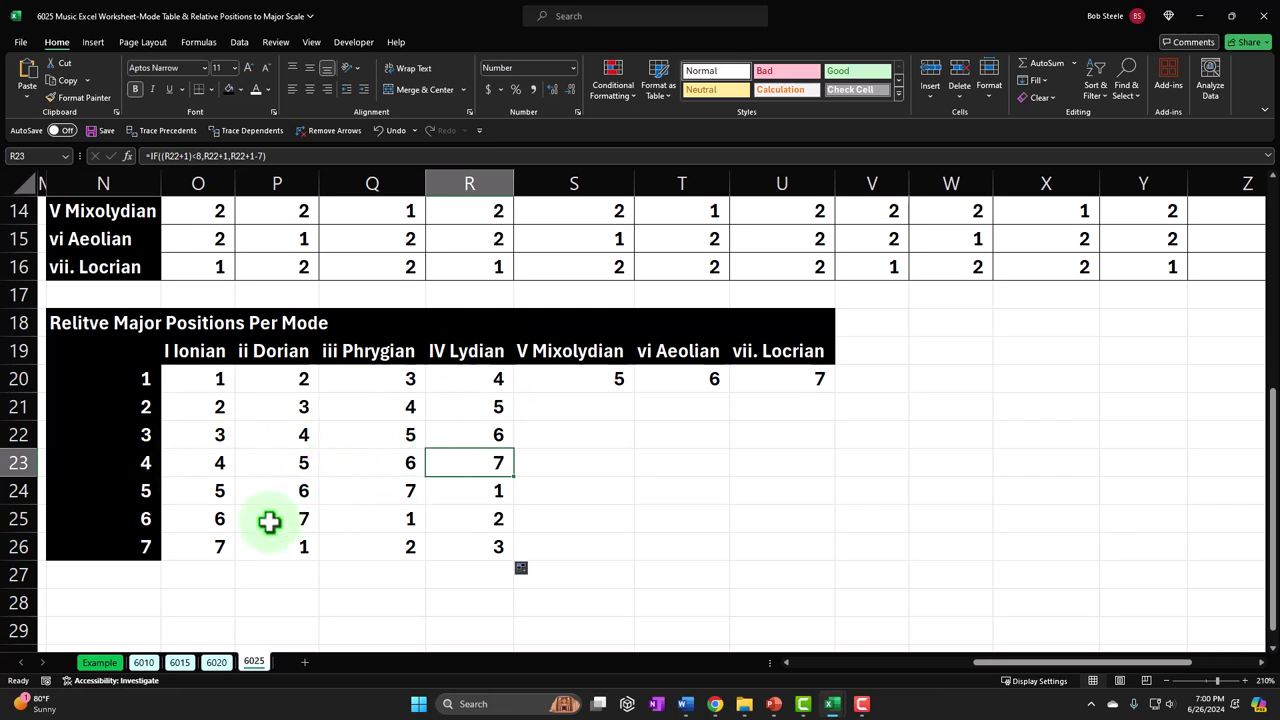
{"action": "key", "text": "Down"}
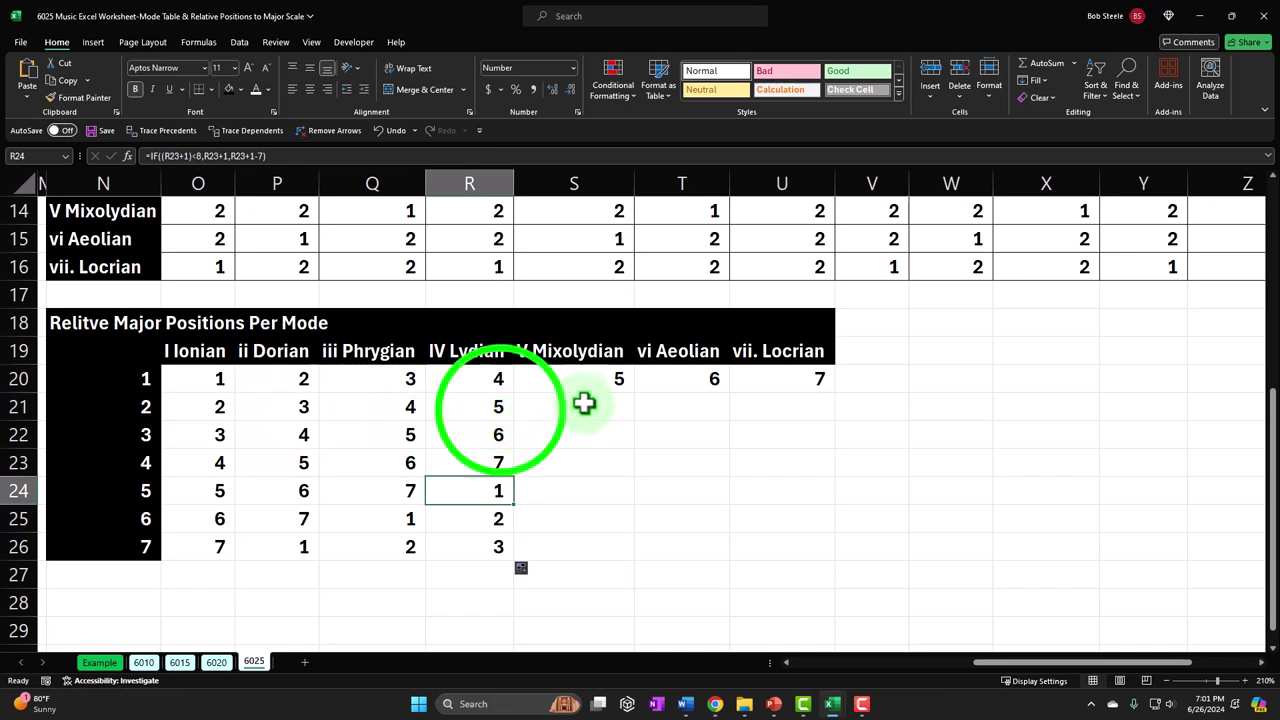
Copy the Lydian formula into S21:S26 and check the Mixolydian formulas against O24.
{"action": "left_click", "coordinate": [500, 407]}
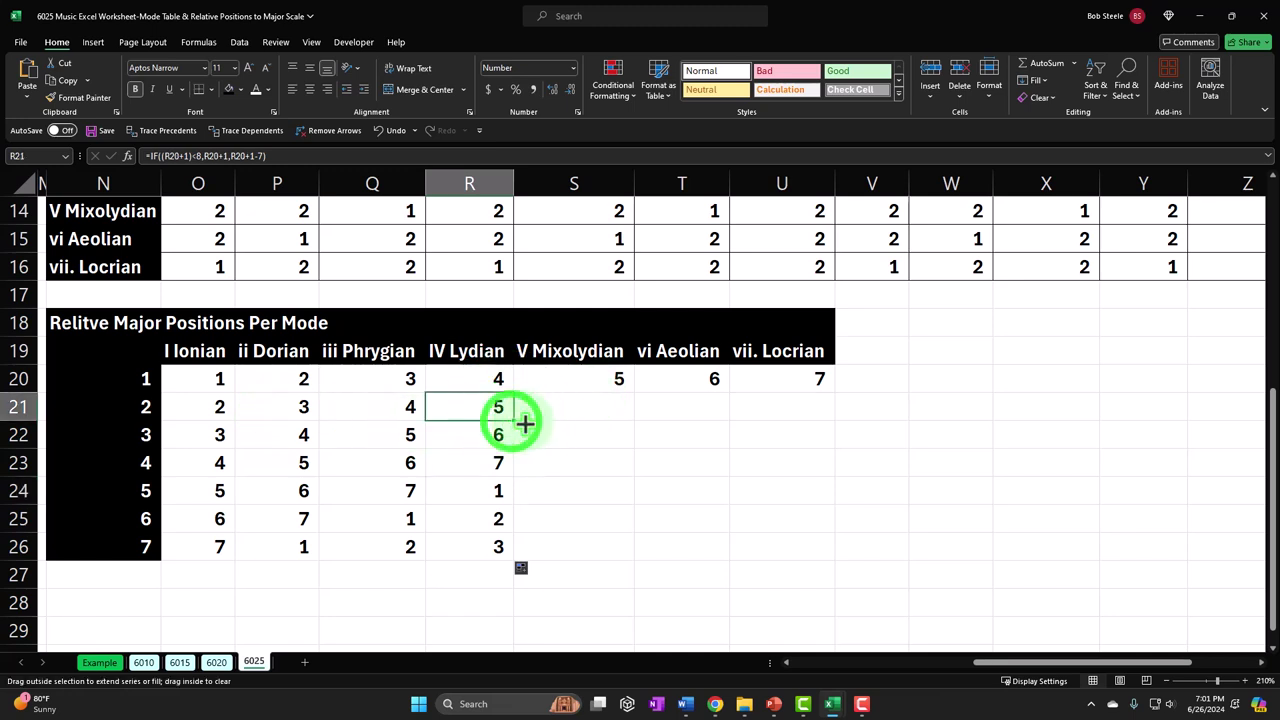
{"action": "left_click_drag", "start_coordinate": [525, 424], "coordinate": [631, 551]}
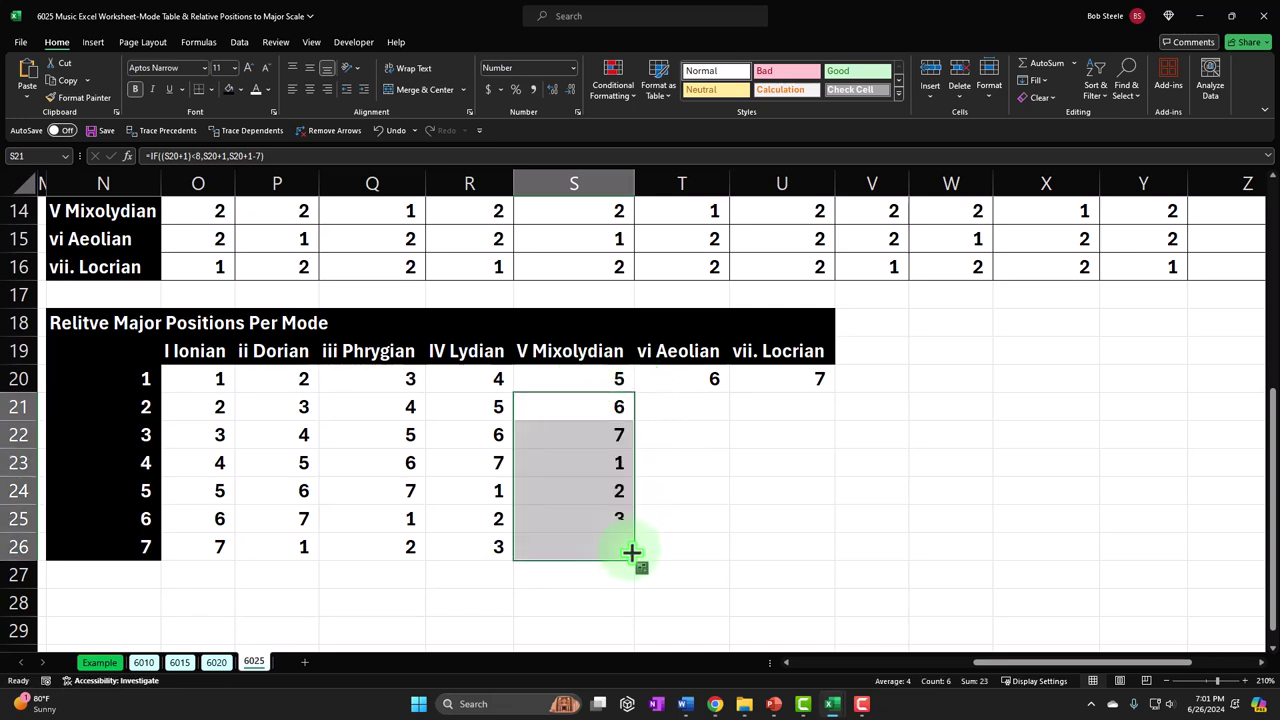
{"action": "left_click", "coordinate": [584, 379]}
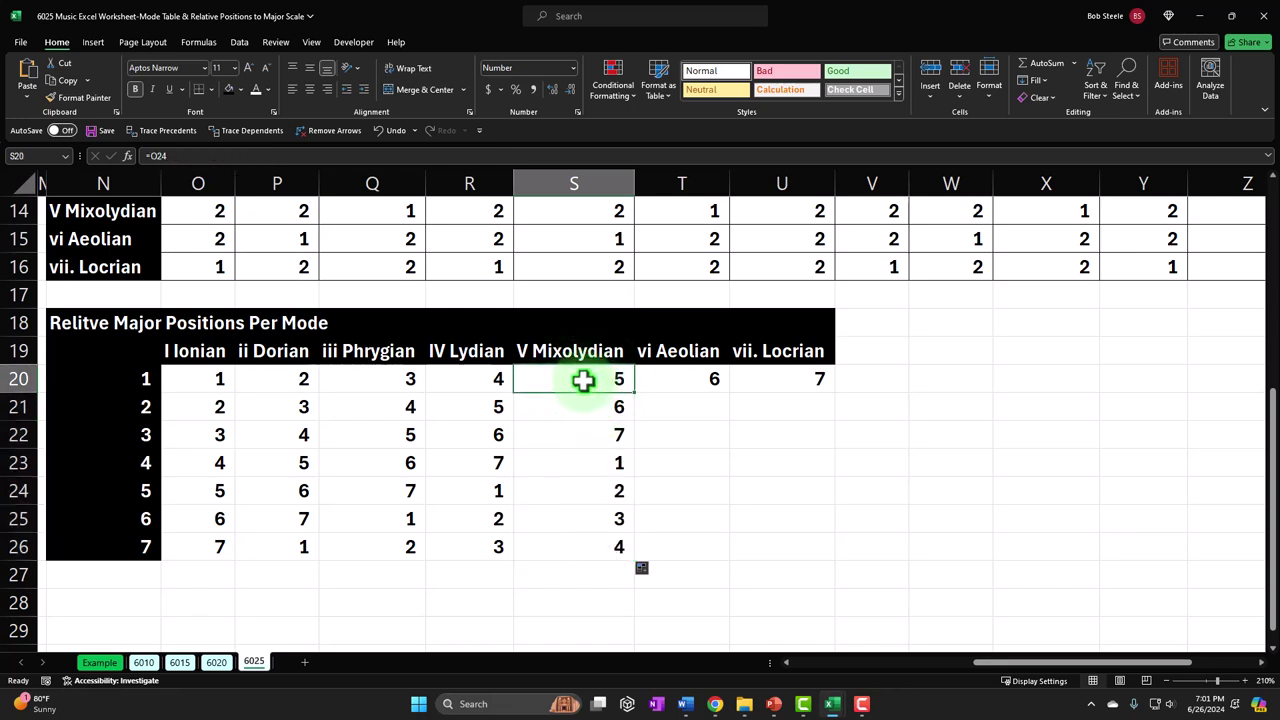
{"action": "left_click", "coordinate": [207, 492]}
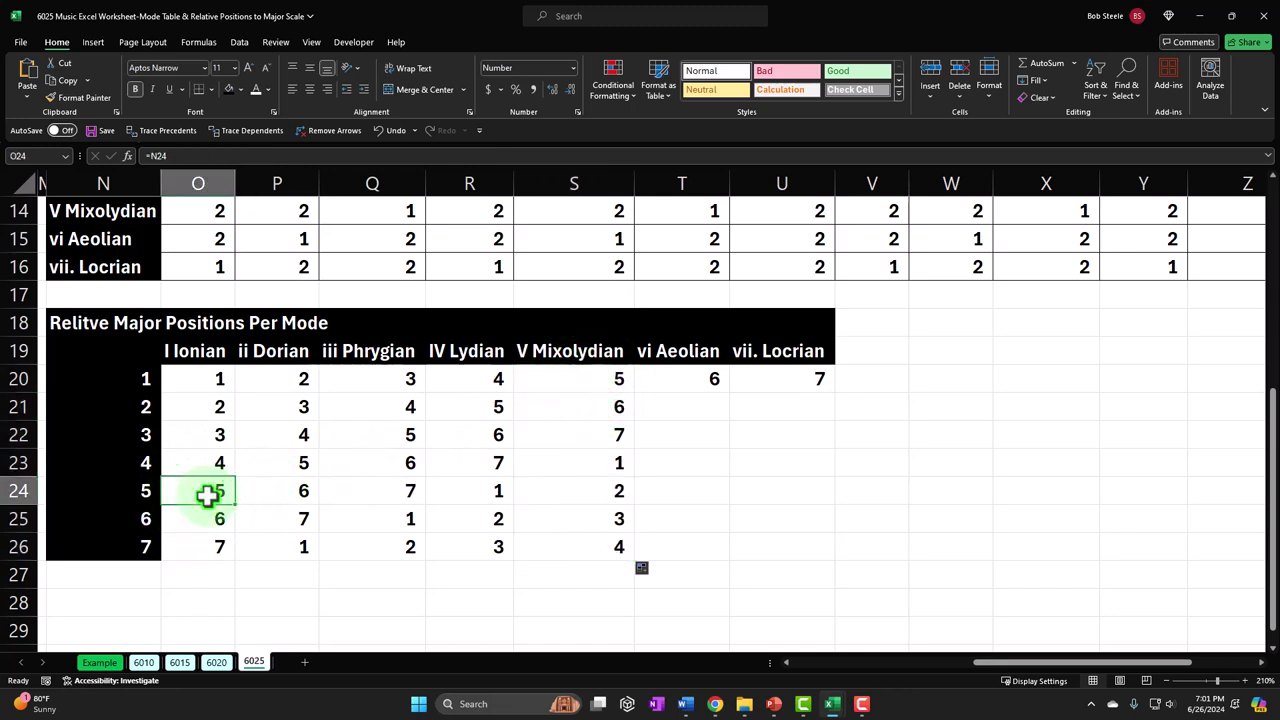
{"action": "left_click", "coordinate": [585, 403]}
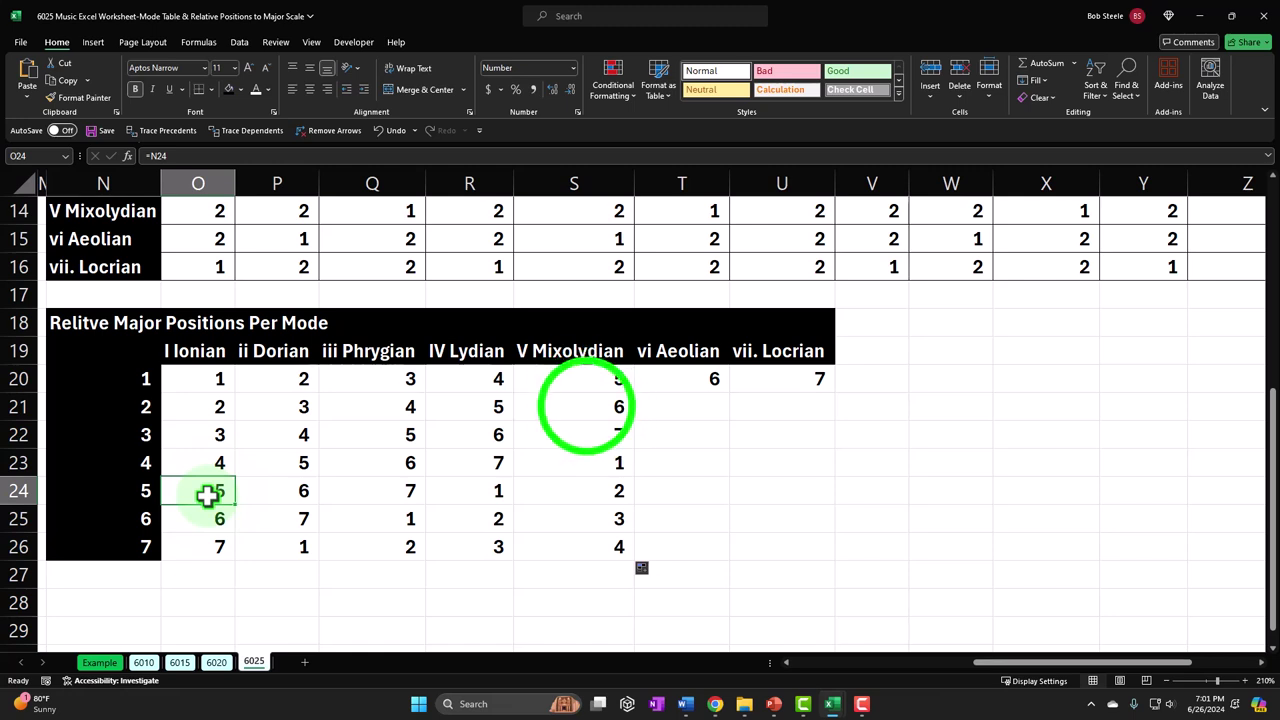
{"action": "left_click", "coordinate": [590, 430]}
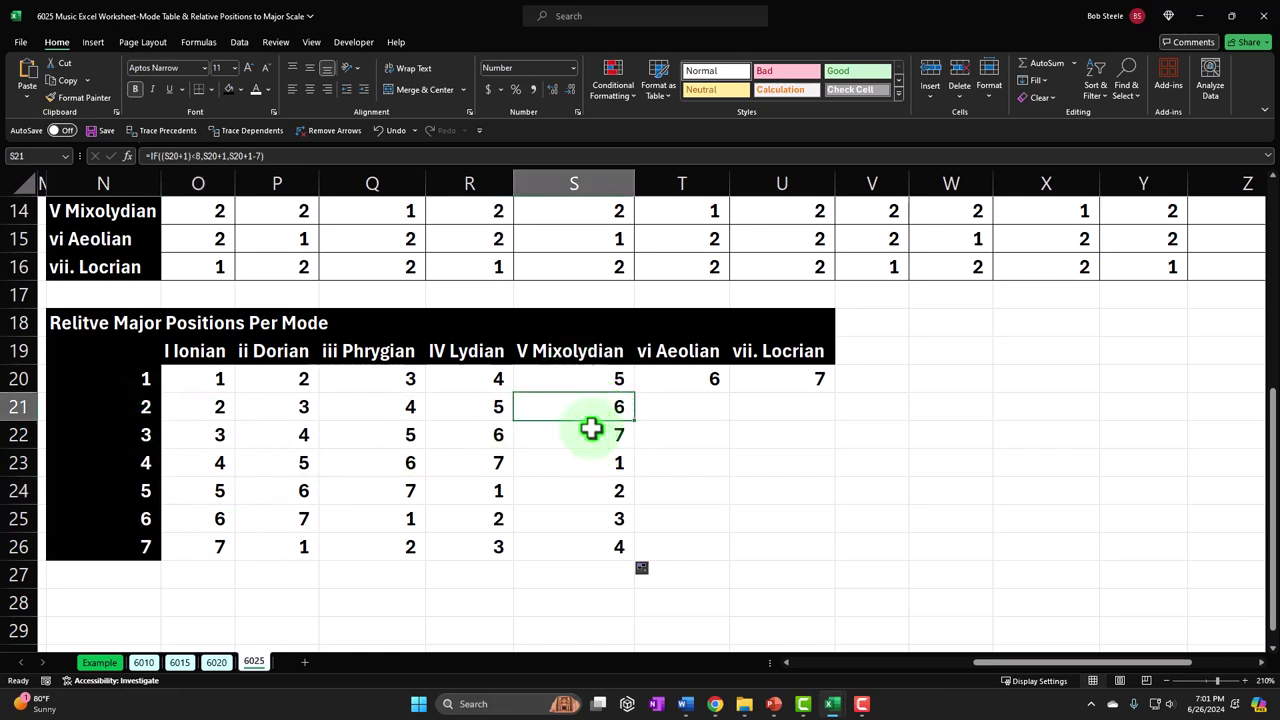
{"action": "left_click", "coordinate": [577, 437]}
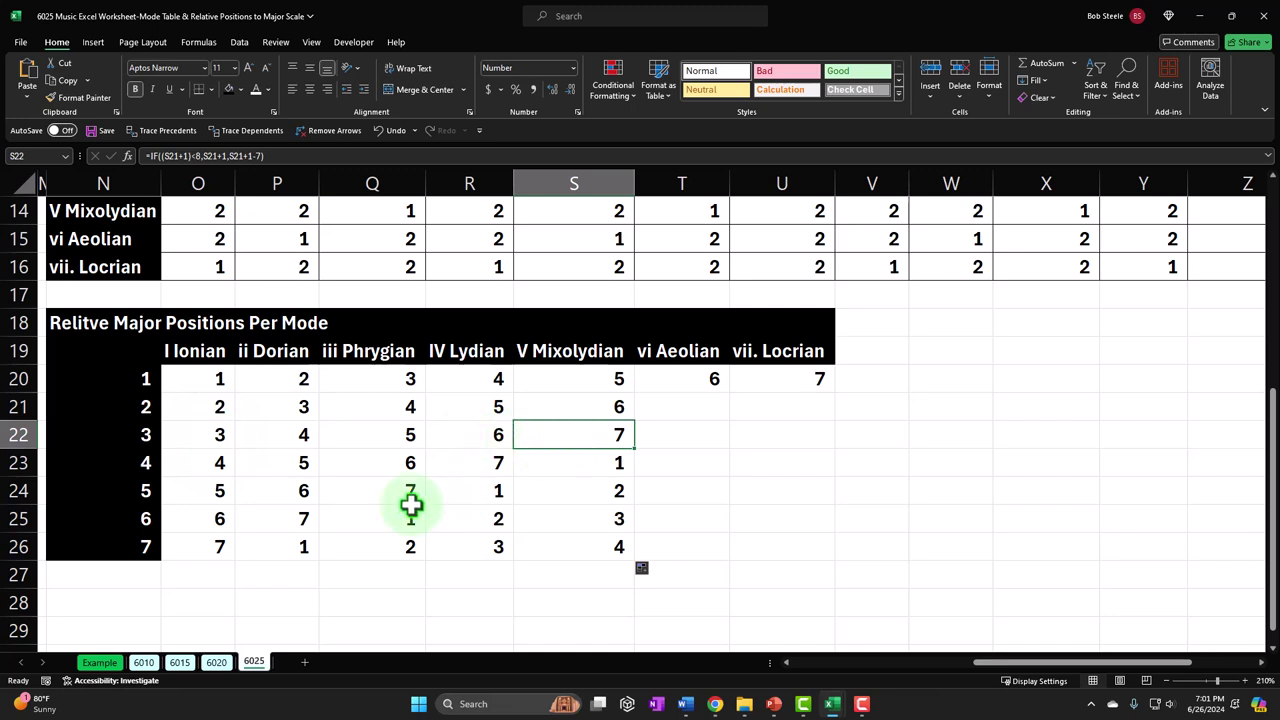
{"action": "left_click", "coordinate": [587, 462]}
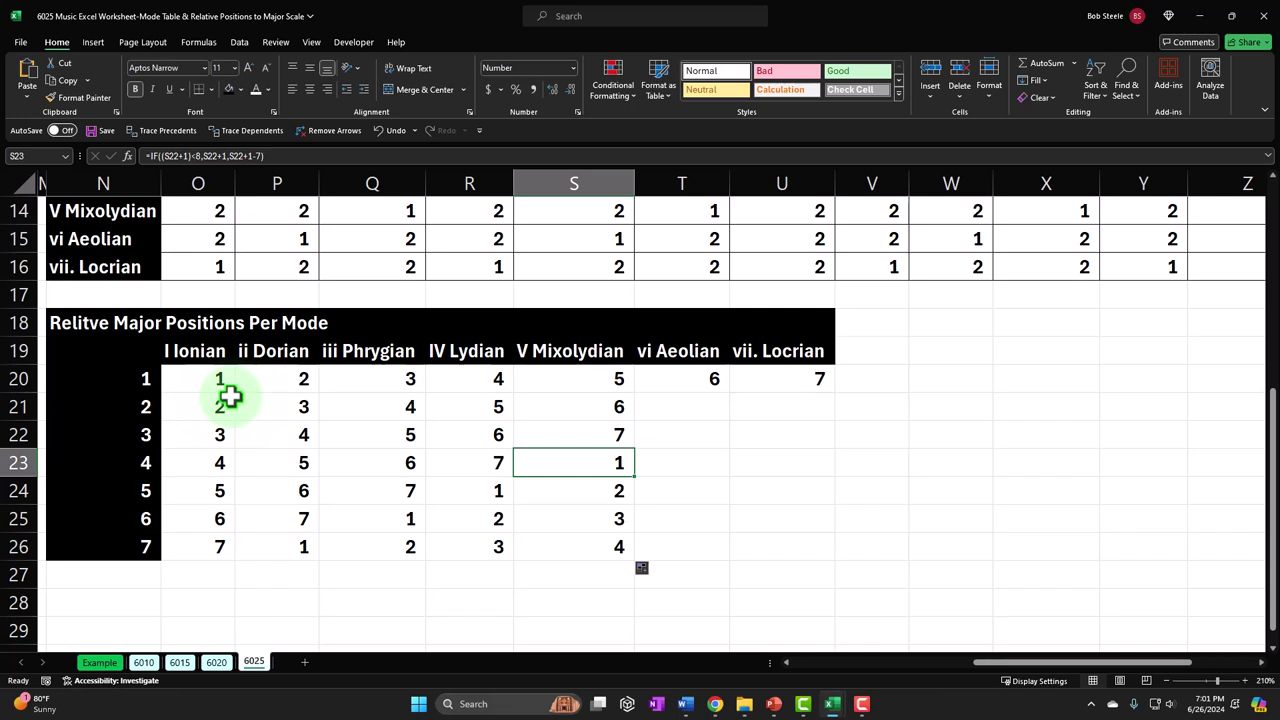
Copy the Mixolydian formula into T21 and fill it down to T26.
{"action": "left_click", "coordinate": [676, 401]}
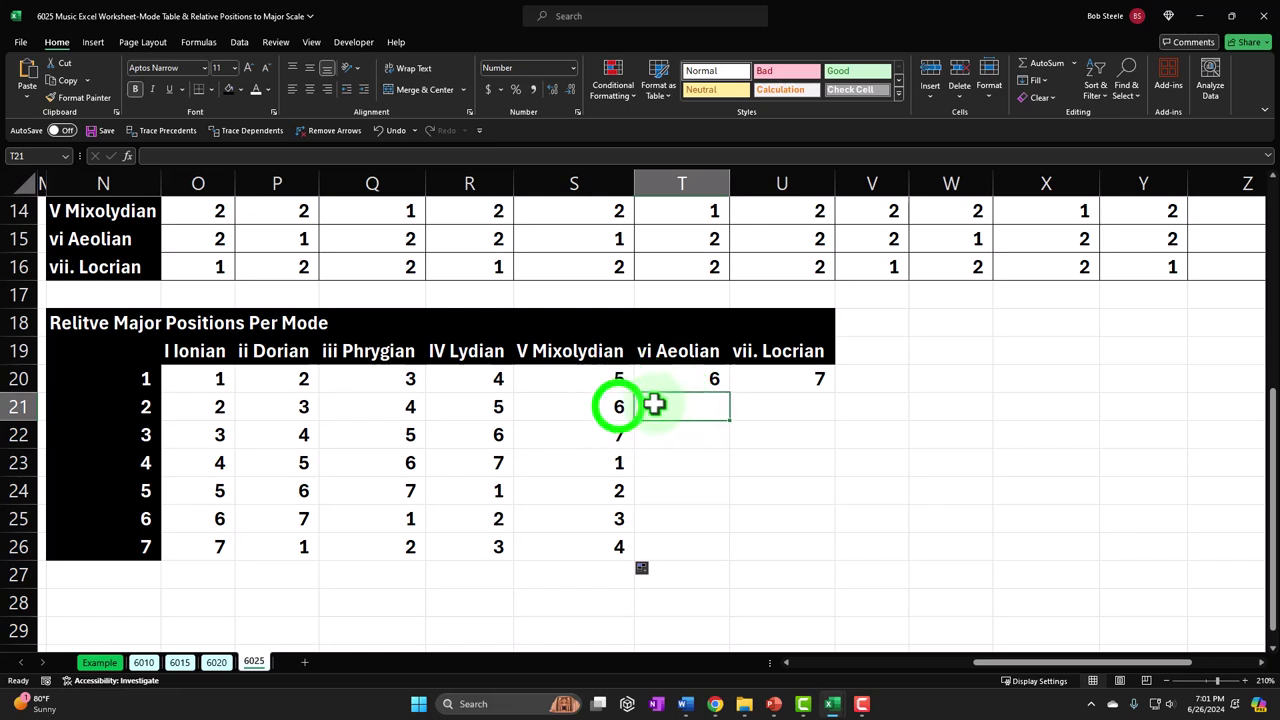
{"action": "left_click", "coordinate": [623, 408]}
{"action": "left_click_drag", "start_coordinate": [634, 420], "coordinate": [737, 560]}
{"action": "left_click", "coordinate": [720, 410]}
{"action": "left_click", "coordinate": [690, 395]}
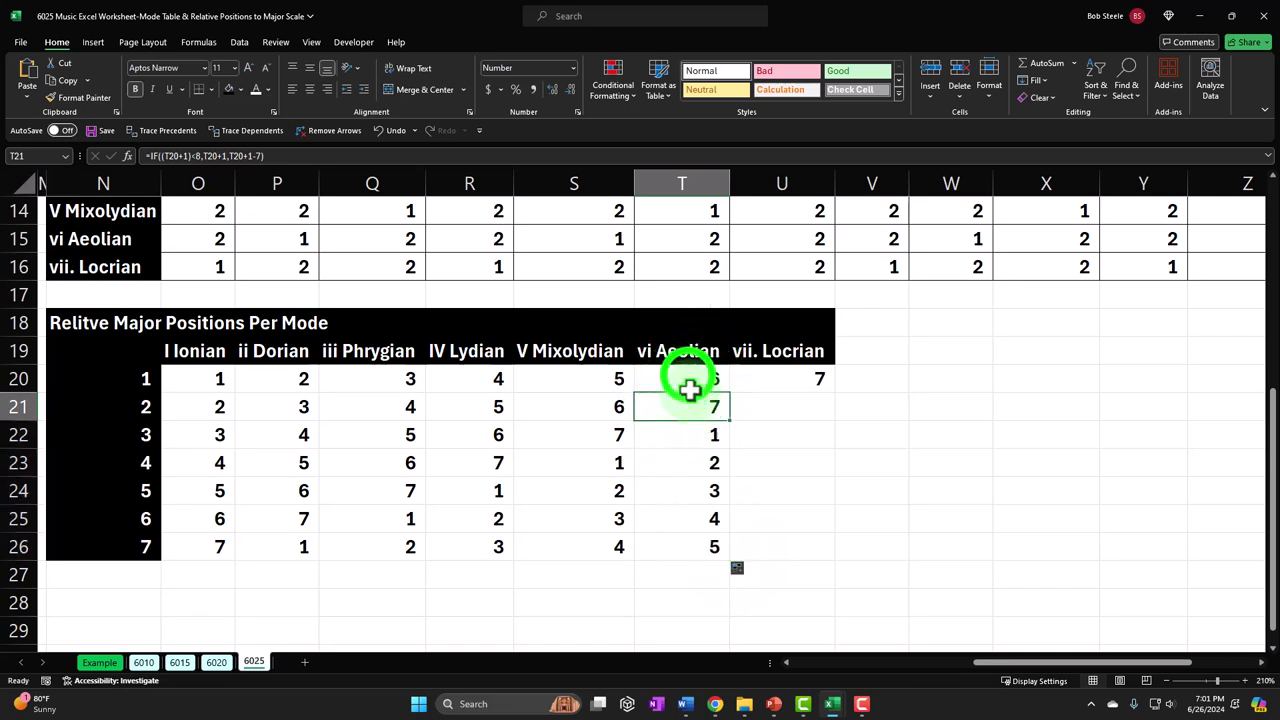
Check the vi Aeolian formulas in T20 through T22.
{"action": "left_click", "coordinate": [688, 378]}
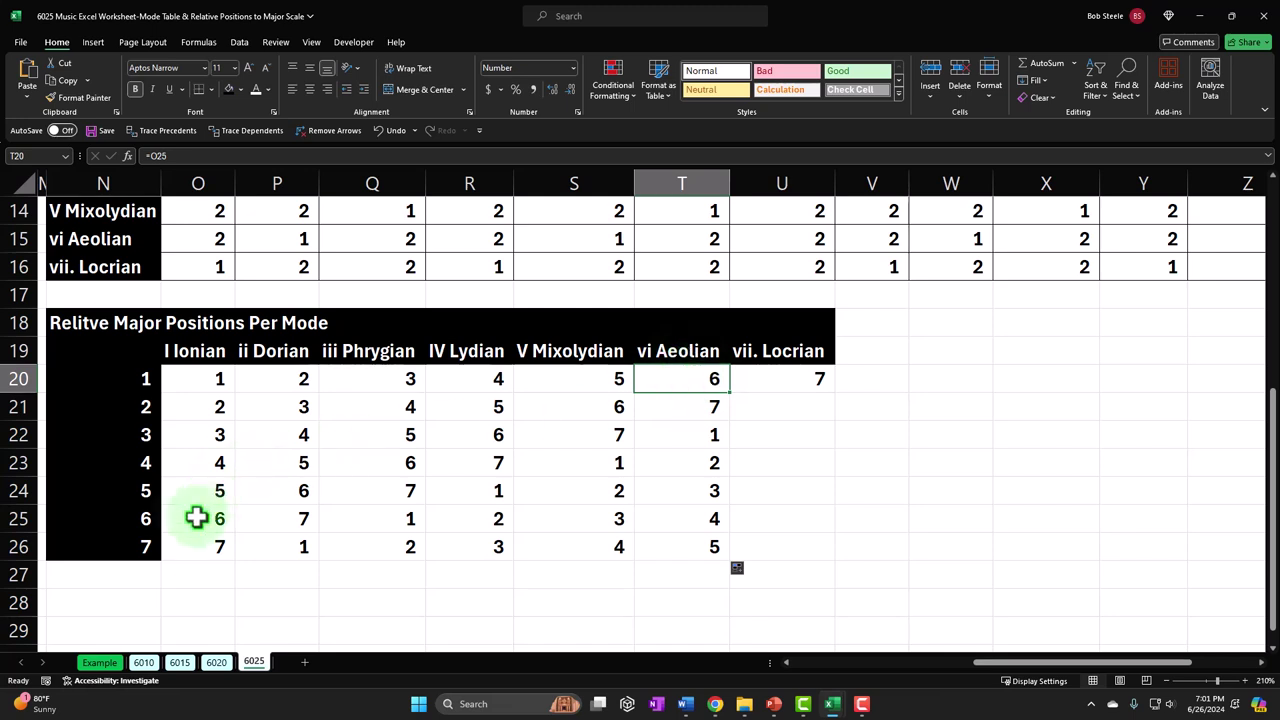
{"action": "left_click", "coordinate": [671, 400]}
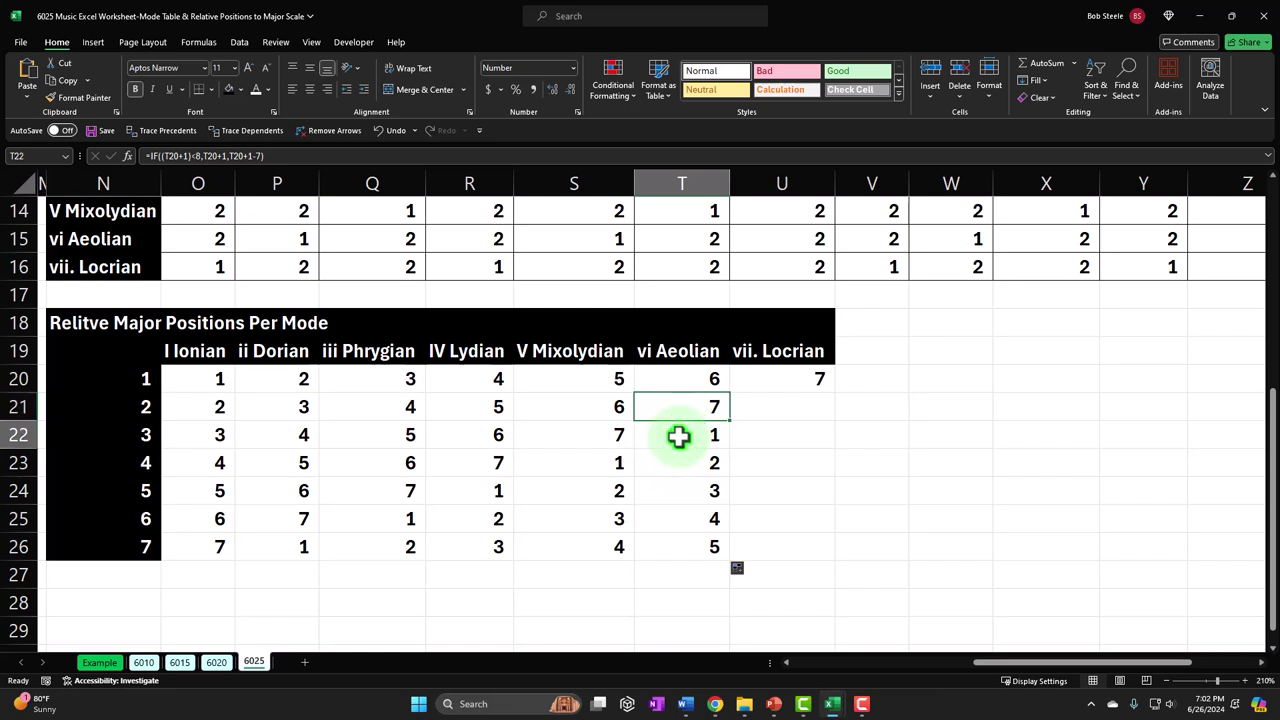
{"action": "left_click", "coordinate": [677, 436]}
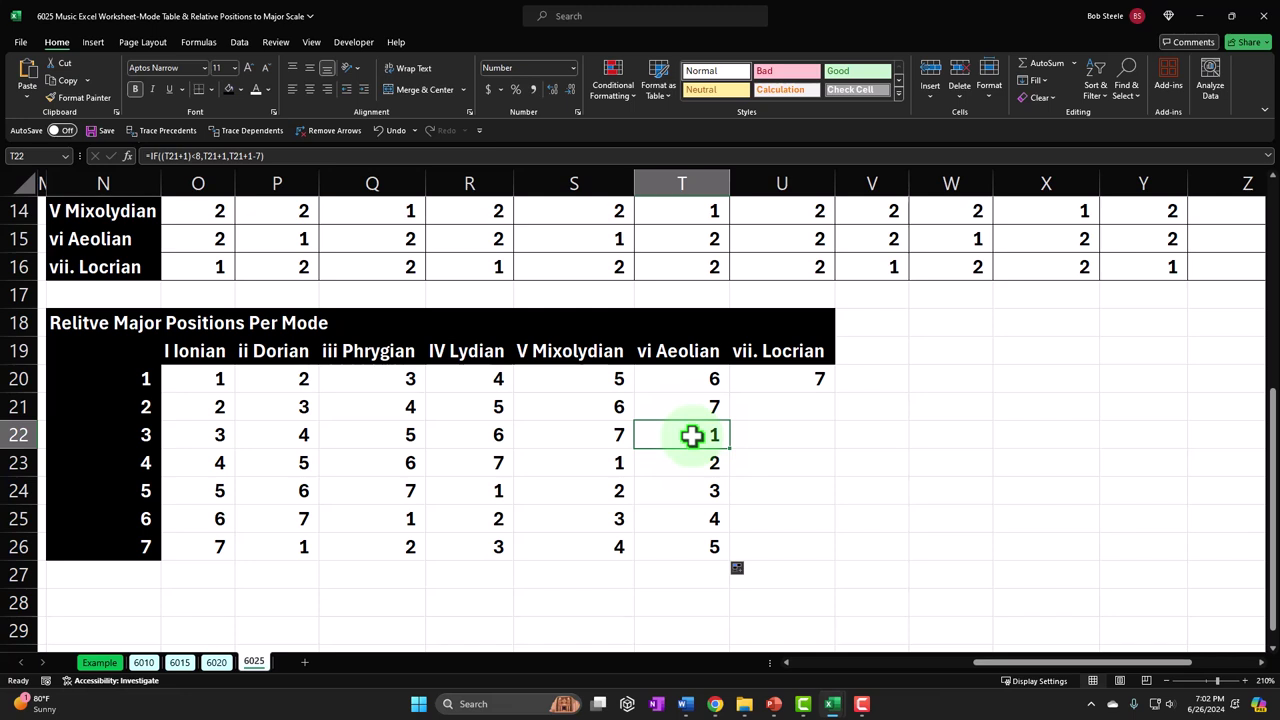
Copy the Aeolian formula into U21 and fill it down to U26.
{"action": "left_click", "coordinate": [756, 408]}
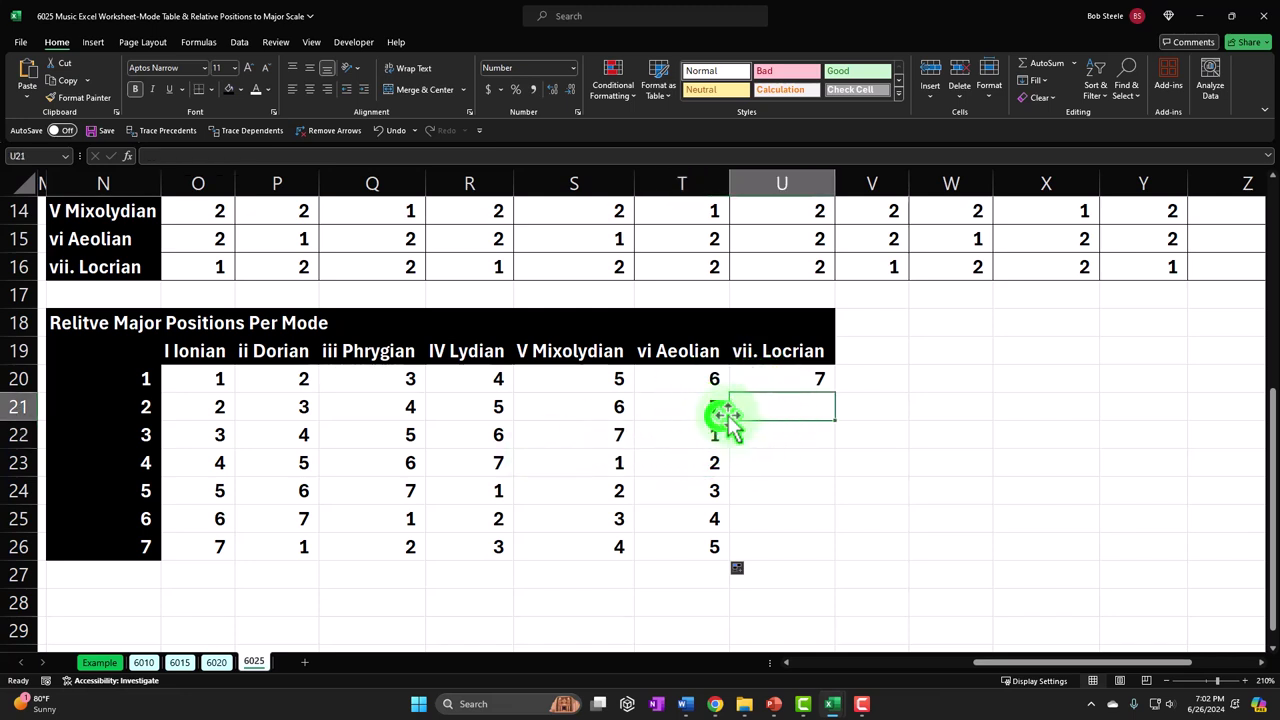
{"action": "left_click", "coordinate": [727, 420]}
{"action": "left_click_drag", "start_coordinate": [731, 420], "coordinate": [832, 563]}
{"action": "left_click", "coordinate": [823, 414]}
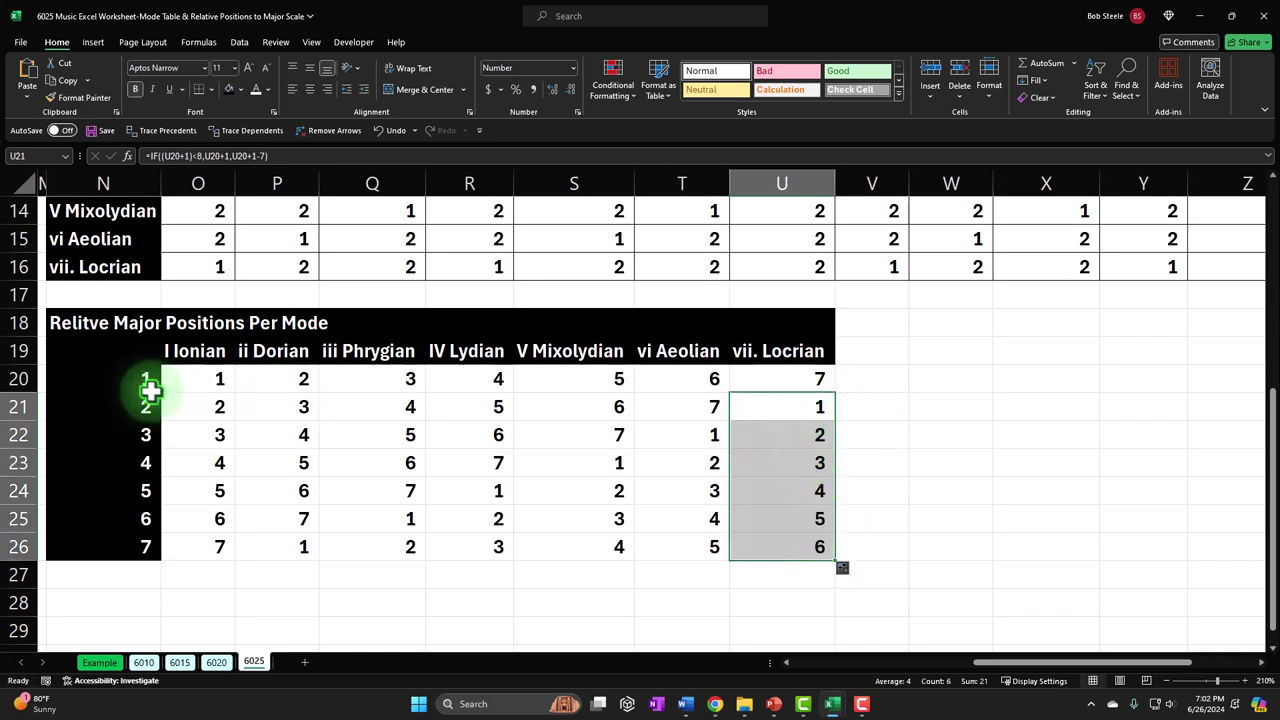
Check the Locrian formulas in U20 and U21, then select the O20:U26 block.
{"action": "left_click", "coordinate": [757, 376]}
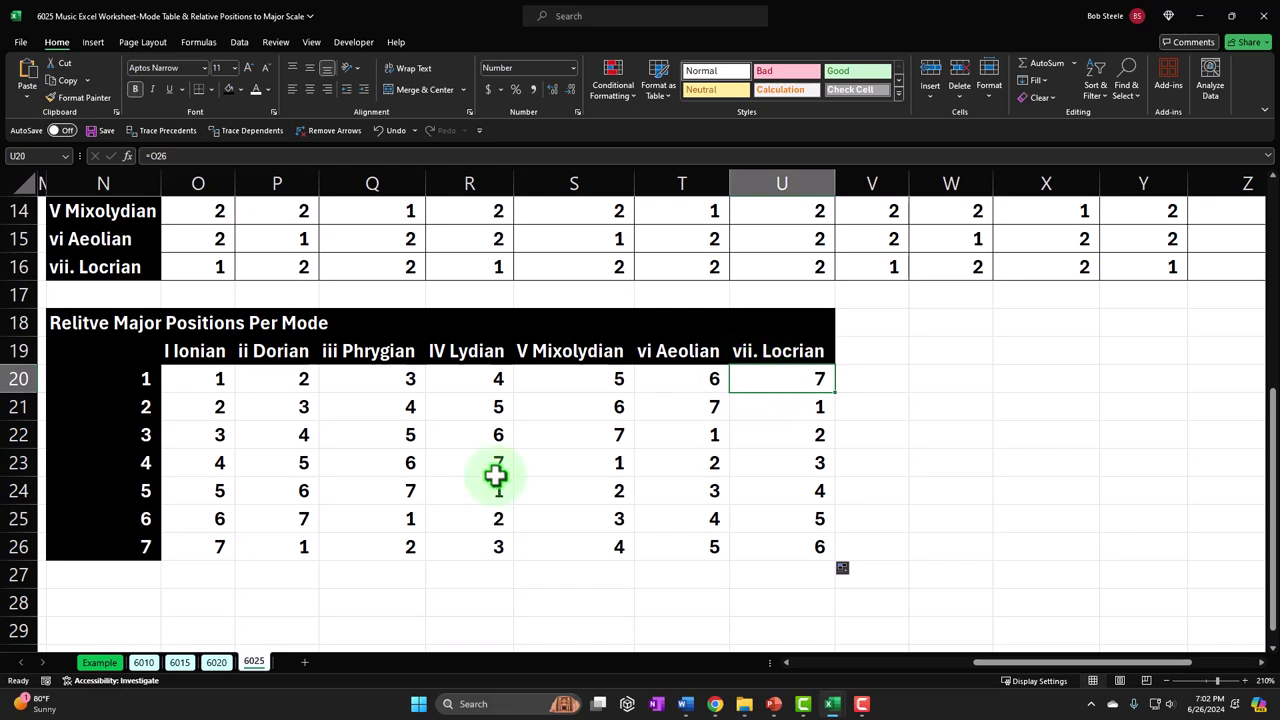
{"action": "left_click", "coordinate": [775, 411]}
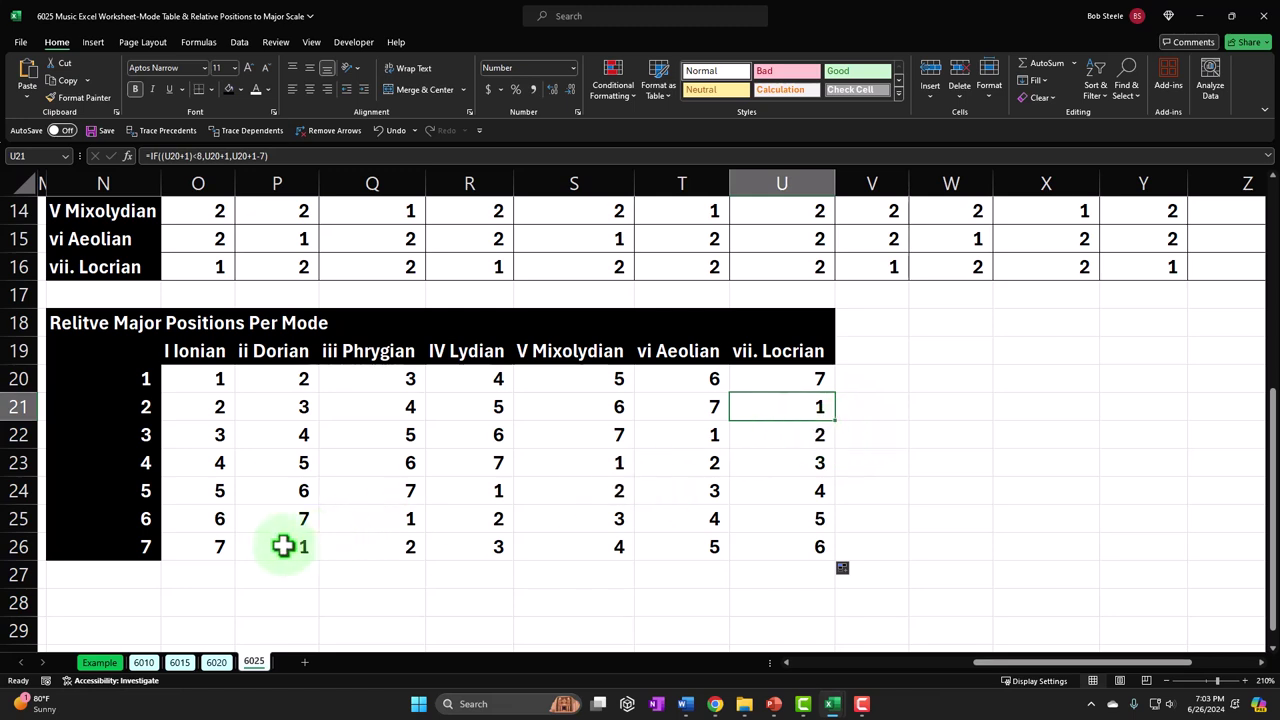
{"action": "left_click_drag", "start_coordinate": [190, 378], "coordinate": [755, 546]}
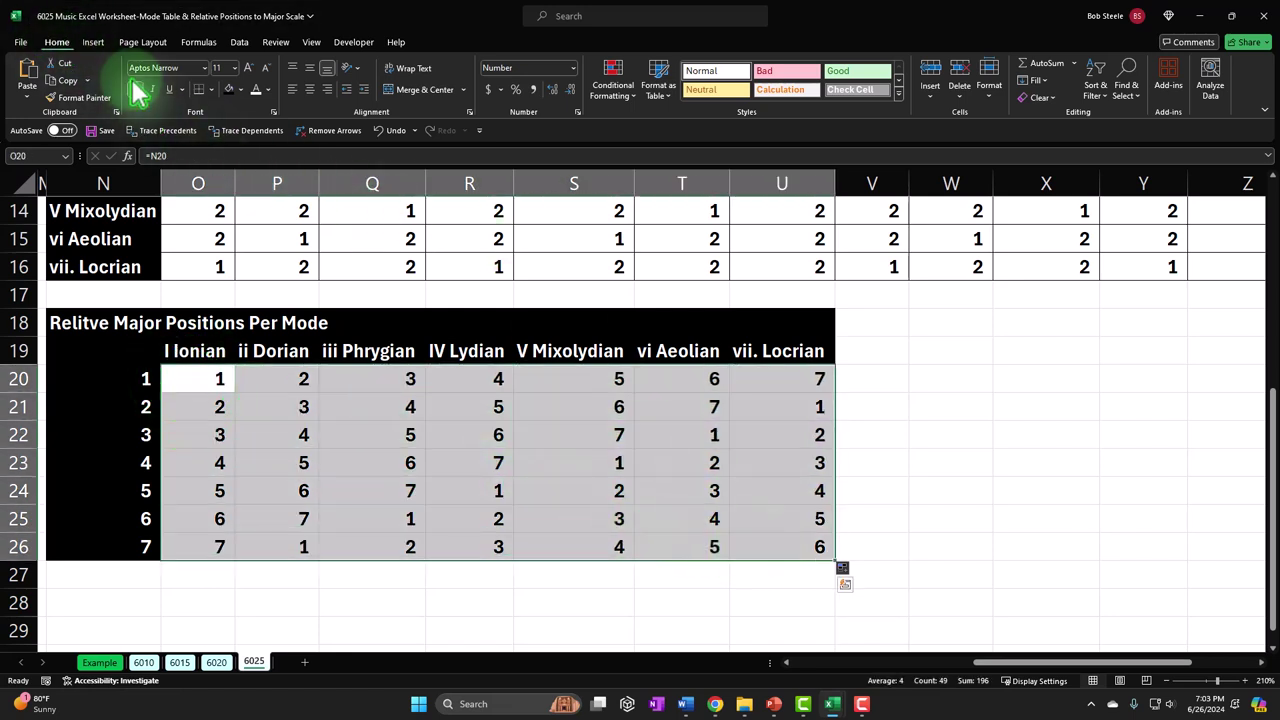
Put borders on every cell of the O20:U26 positions block.
{"action": "left_click", "coordinate": [214, 89]}
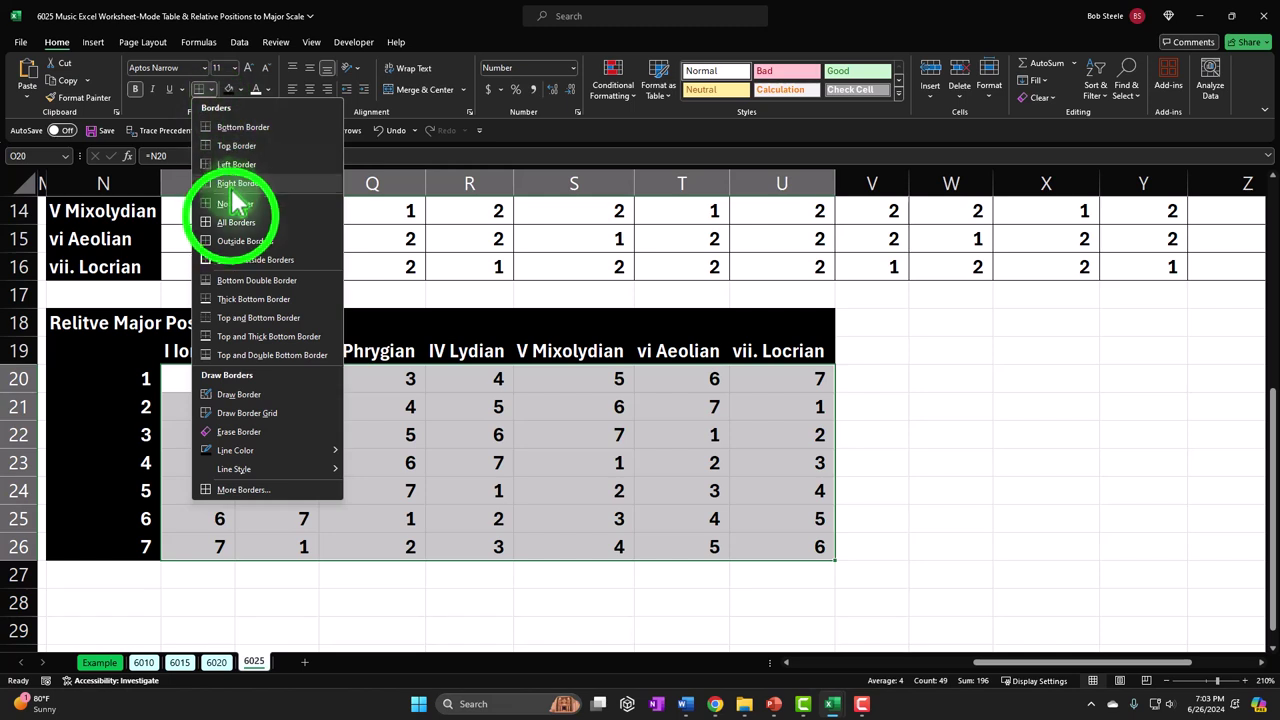
{"action": "left_click", "coordinate": [231, 222]}
{"action": "left_click", "coordinate": [402, 432]}
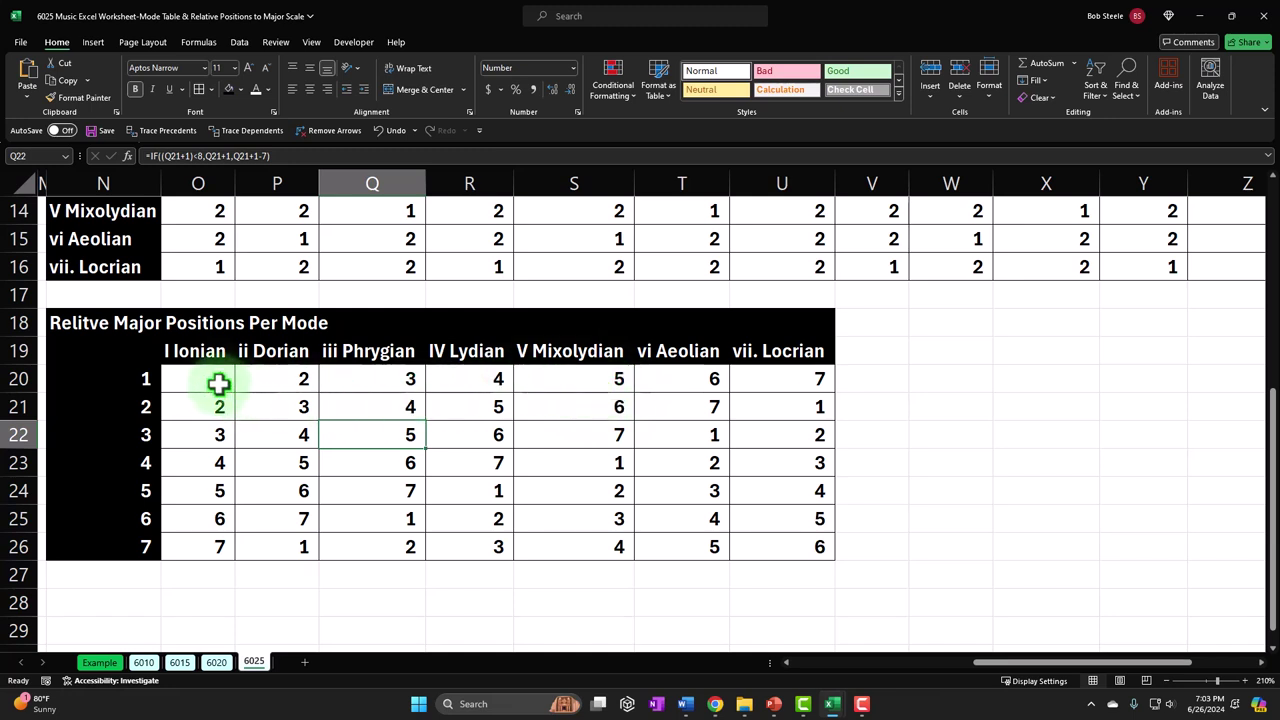
{"action": "left_click", "coordinate": [259, 380]}
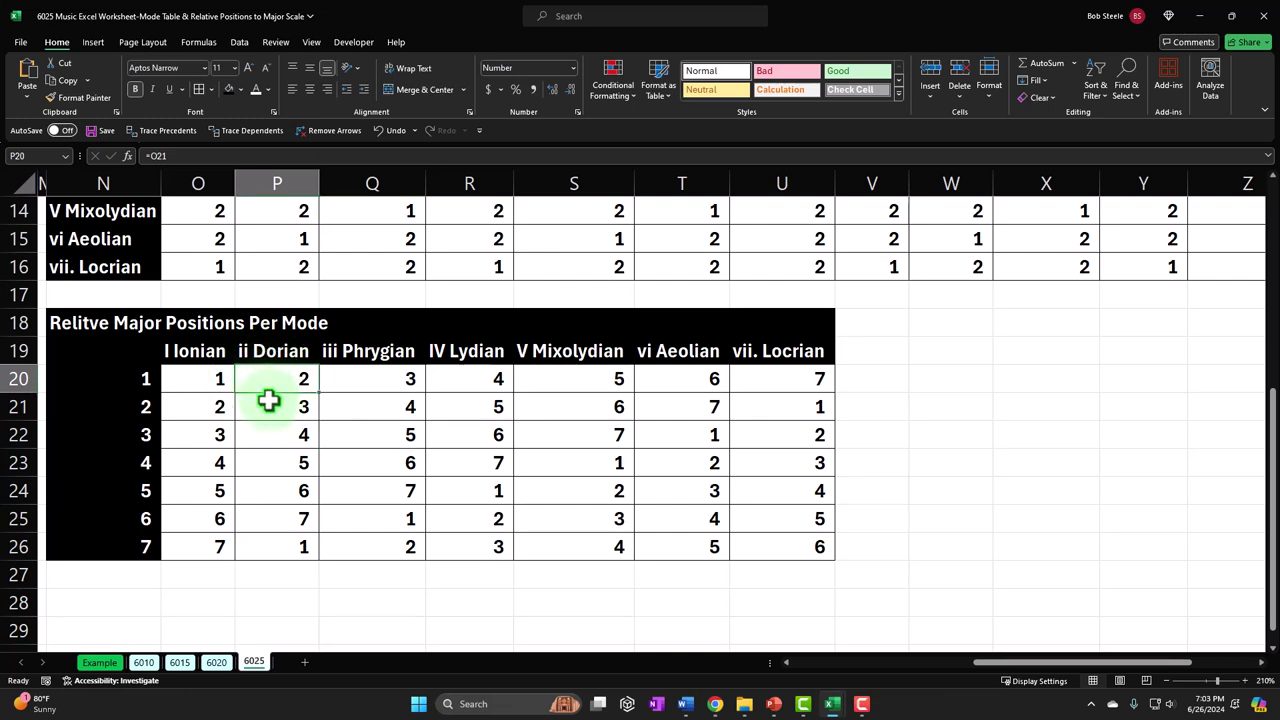
Copy the N18:U26 positions table and paste it at N28.
{"action": "left_click_drag", "start_coordinate": [58, 320], "coordinate": [746, 543]}
{"action": "key", "text": "ctrl+c"}
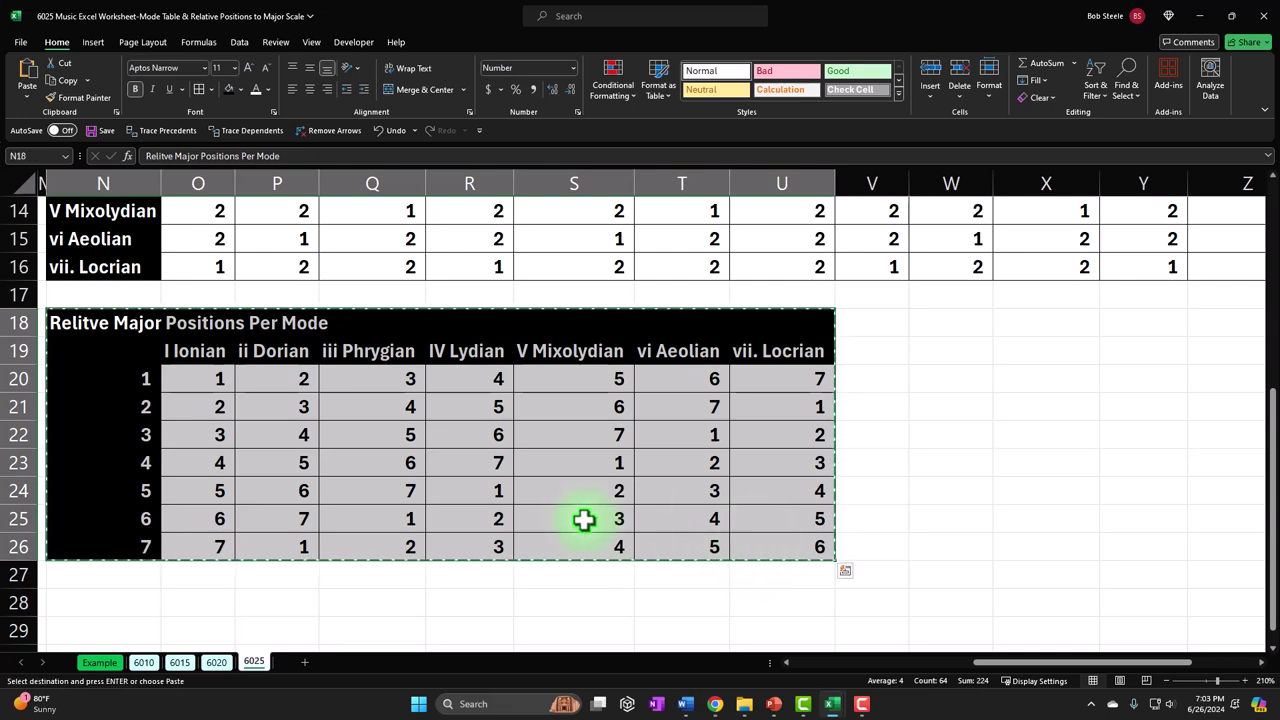
{"action": "scroll", "coordinate": [583, 519], "scroll_direction": "down", "scroll_amount": 1}
{"action": "left_click", "coordinate": [119, 517]}
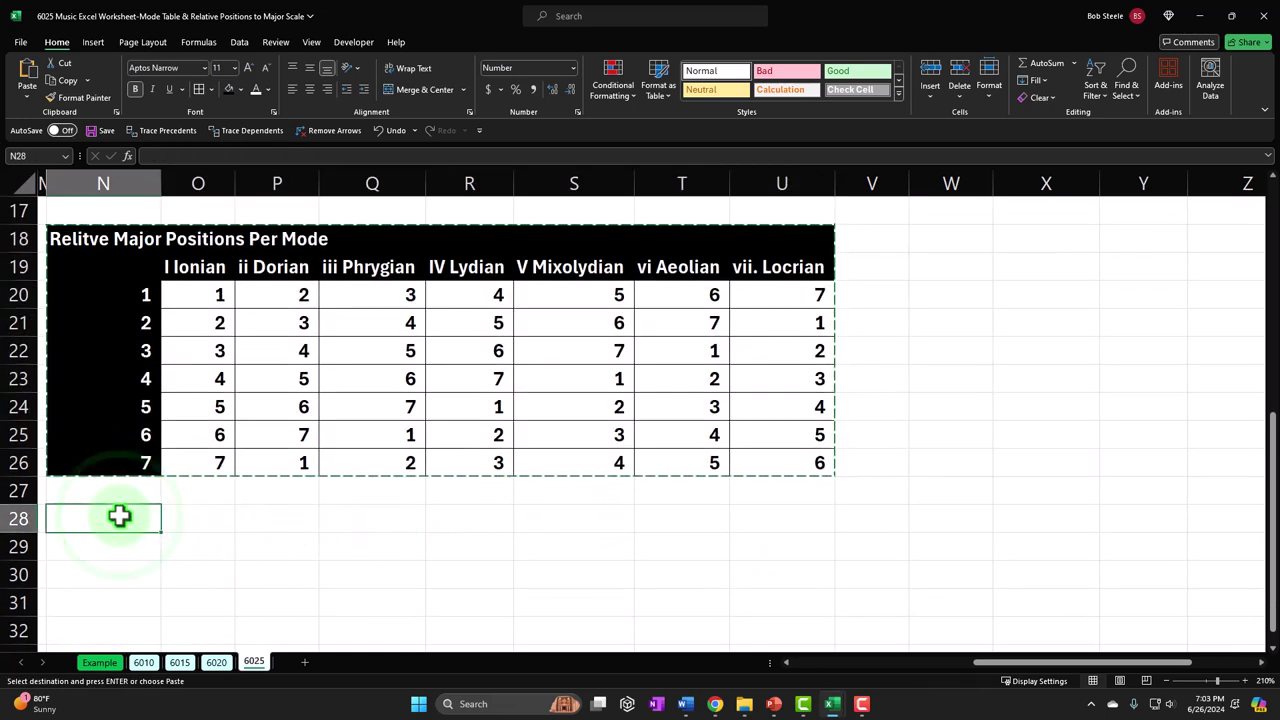
{"action": "key", "text": "ctrl+v"}
Clear the O30:U36 body and retitle the copy 'Relative Major Positions in Mode Format'.
{"action": "scroll", "coordinate": [149, 514], "scroll_direction": "down", "scroll_amount": 1}
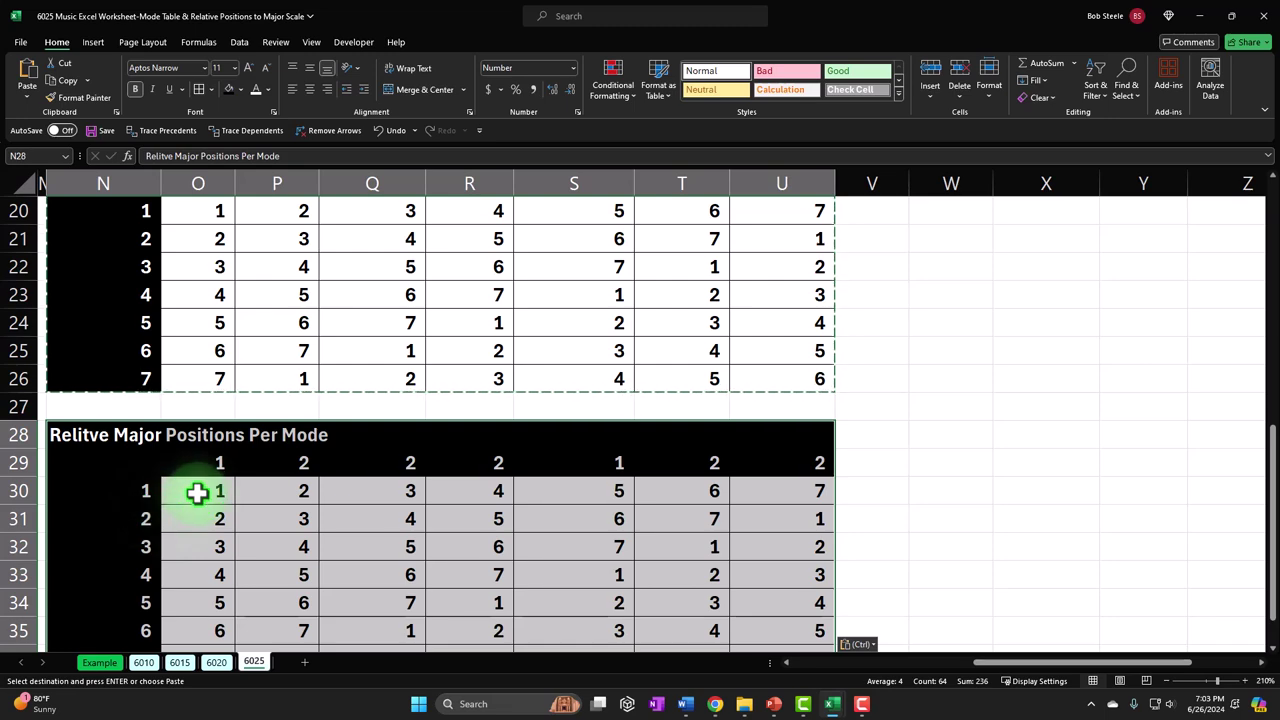
{"action": "left_click_drag", "start_coordinate": [196, 491], "coordinate": [754, 597]}
{"action": "key", "text": "Delete"}
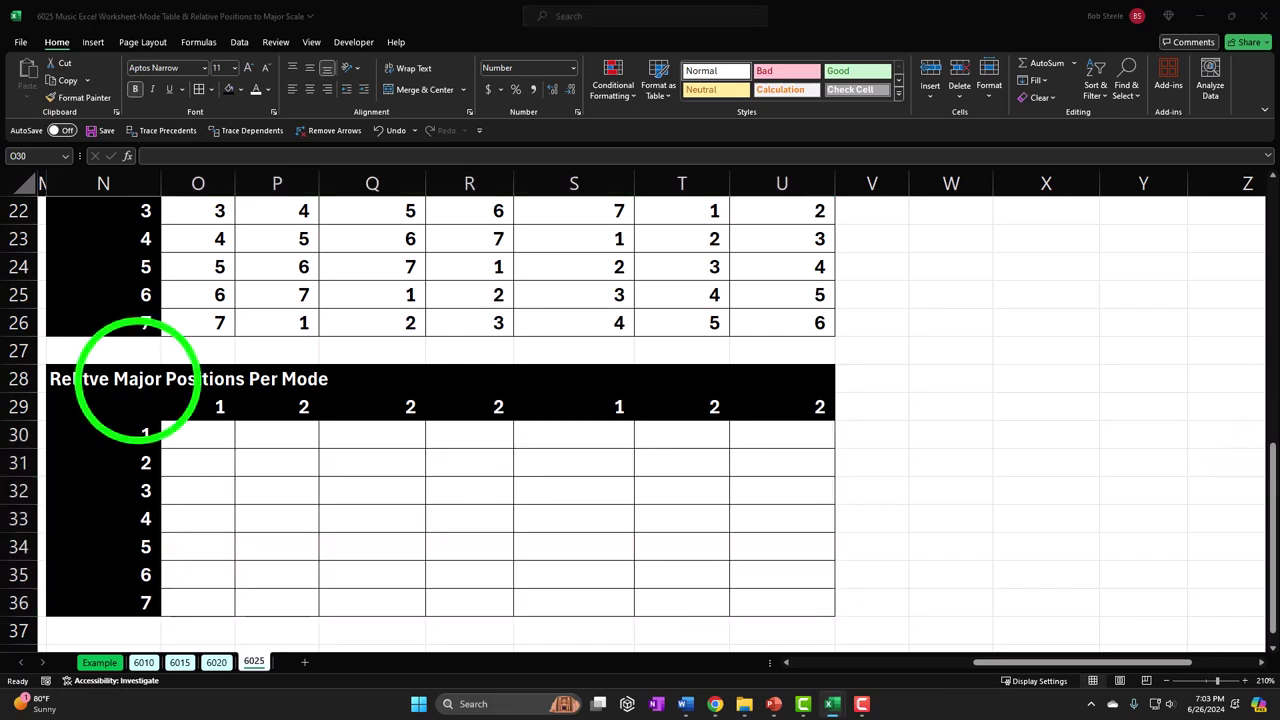
{"action": "left_click", "coordinate": [83, 377]}
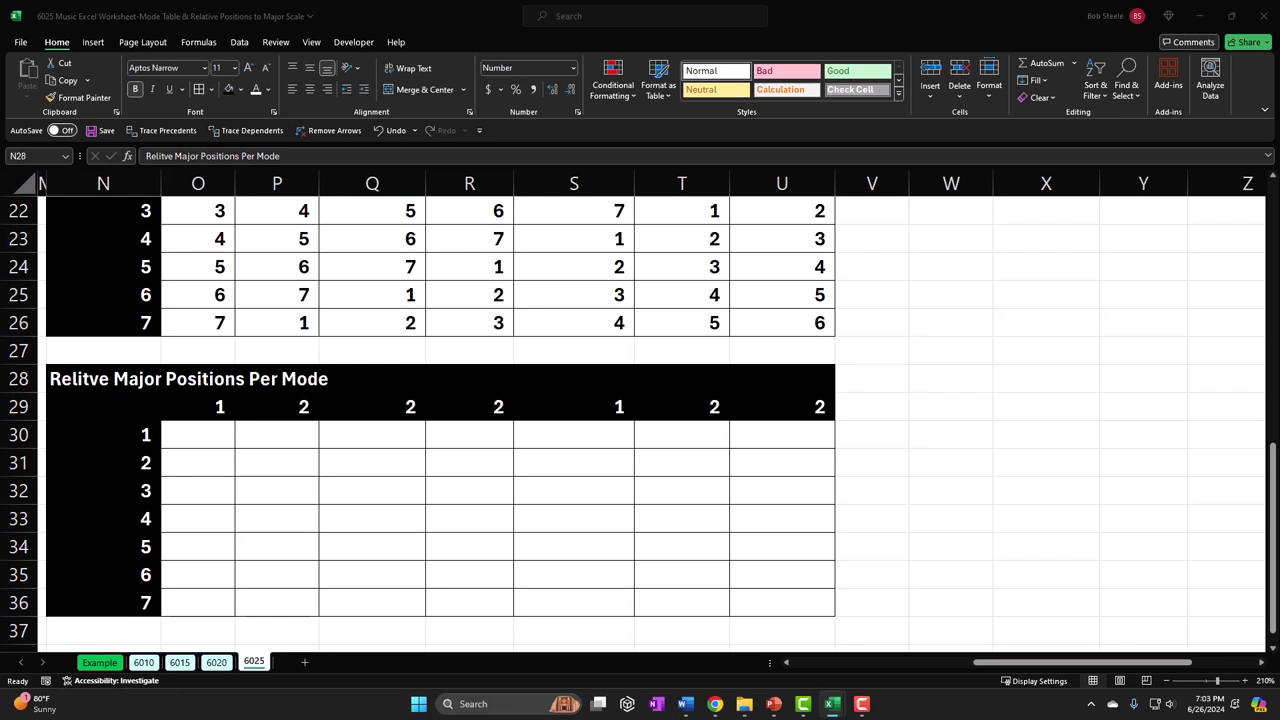
{"action": "key", "text": "ctrl+c"}
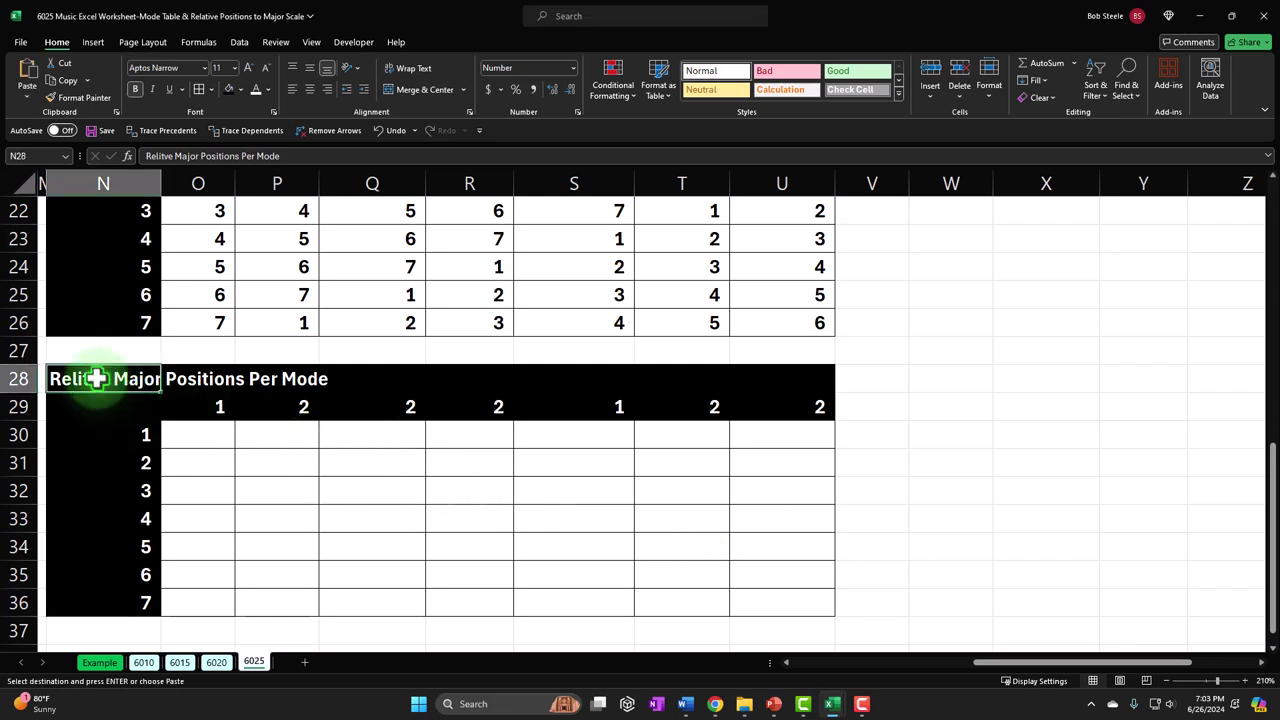
{"action": "key", "text": "ctrl+v"}
{"action": "left_click", "coordinate": [100, 428]}
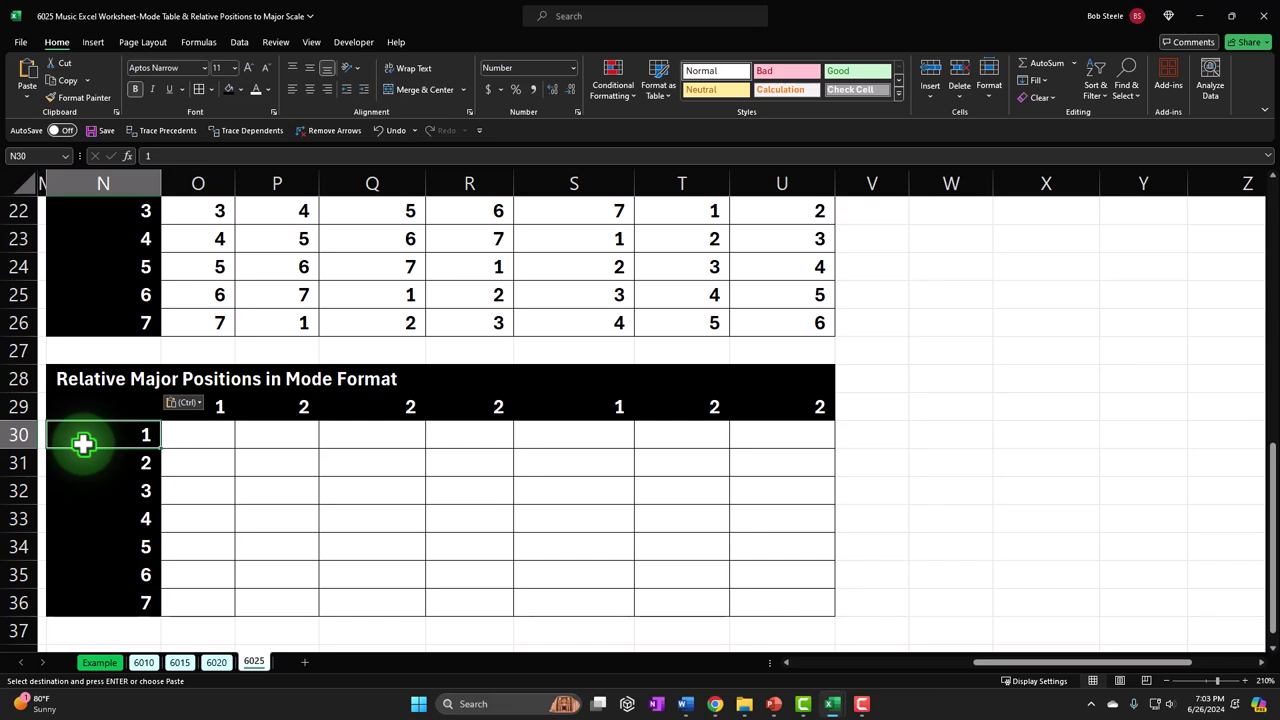
Enter =O19 in O29 and fill it right to U29 to show the mode names.
{"action": "left_click", "coordinate": [308, 463]}
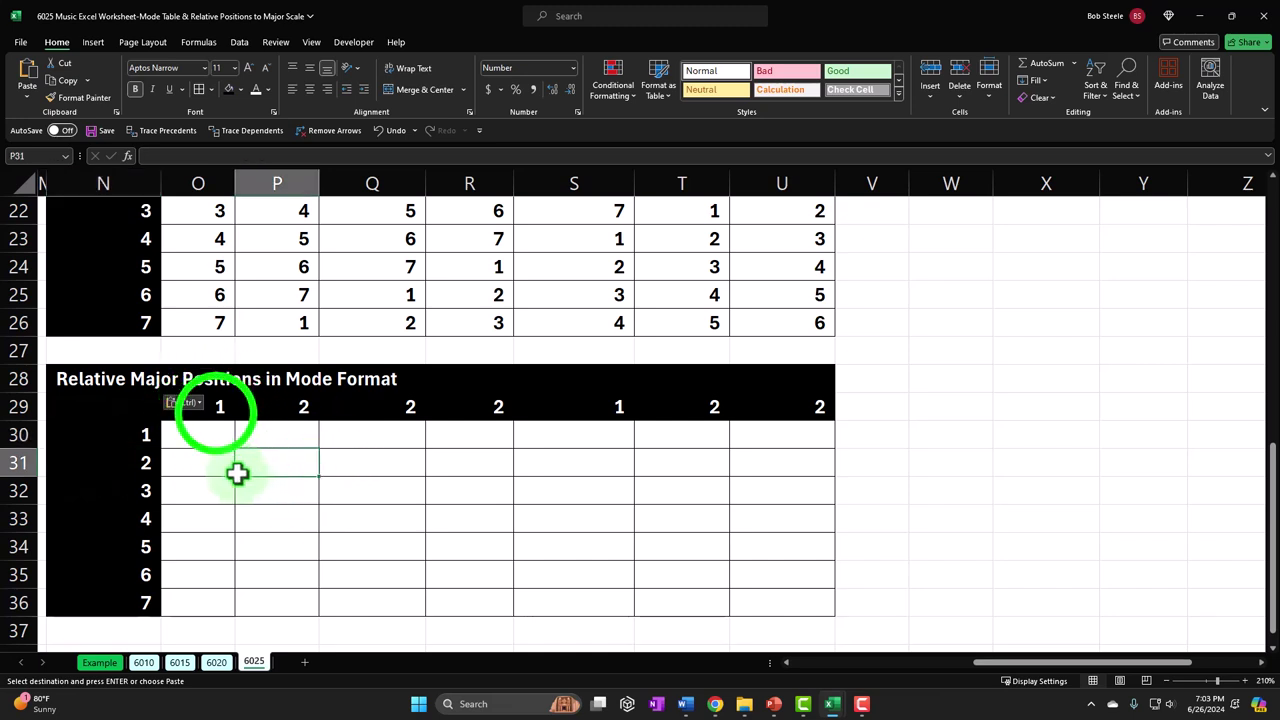
{"action": "left_click", "coordinate": [216, 413]}
{"action": "type", "text": "="}
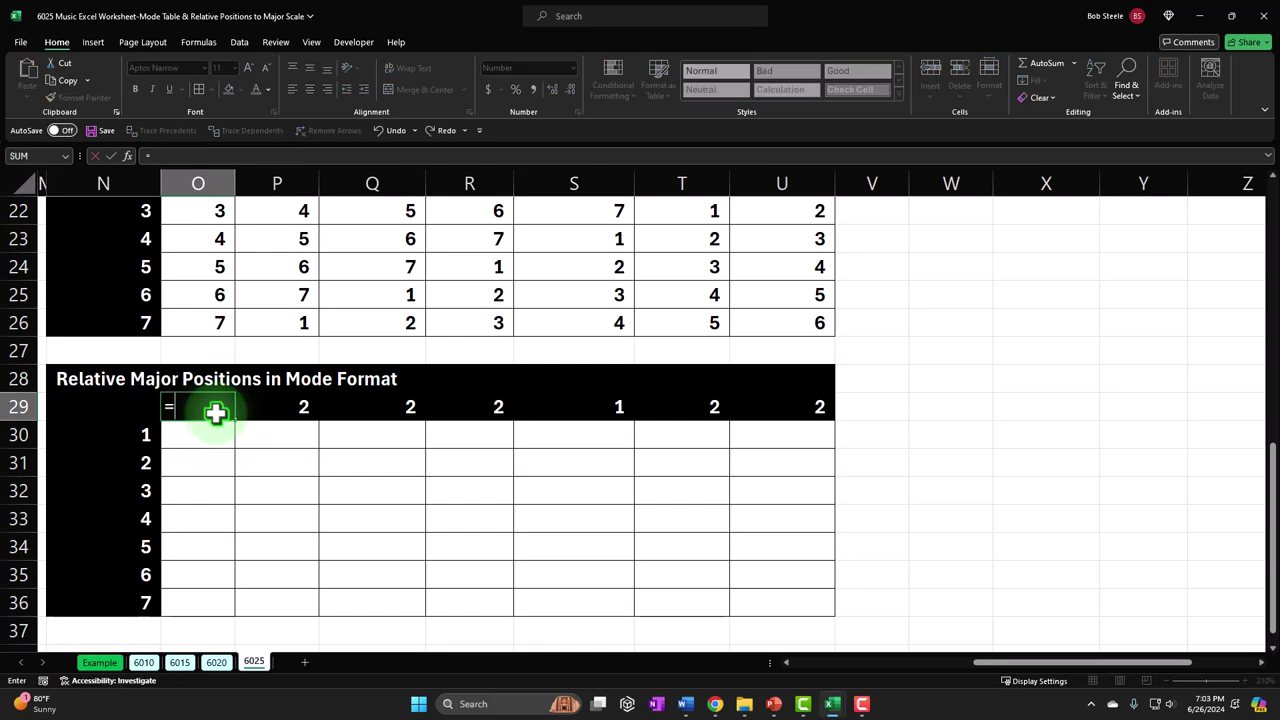
{"action": "scroll", "coordinate": [215, 412], "scroll_direction": "up", "scroll_amount": 2}
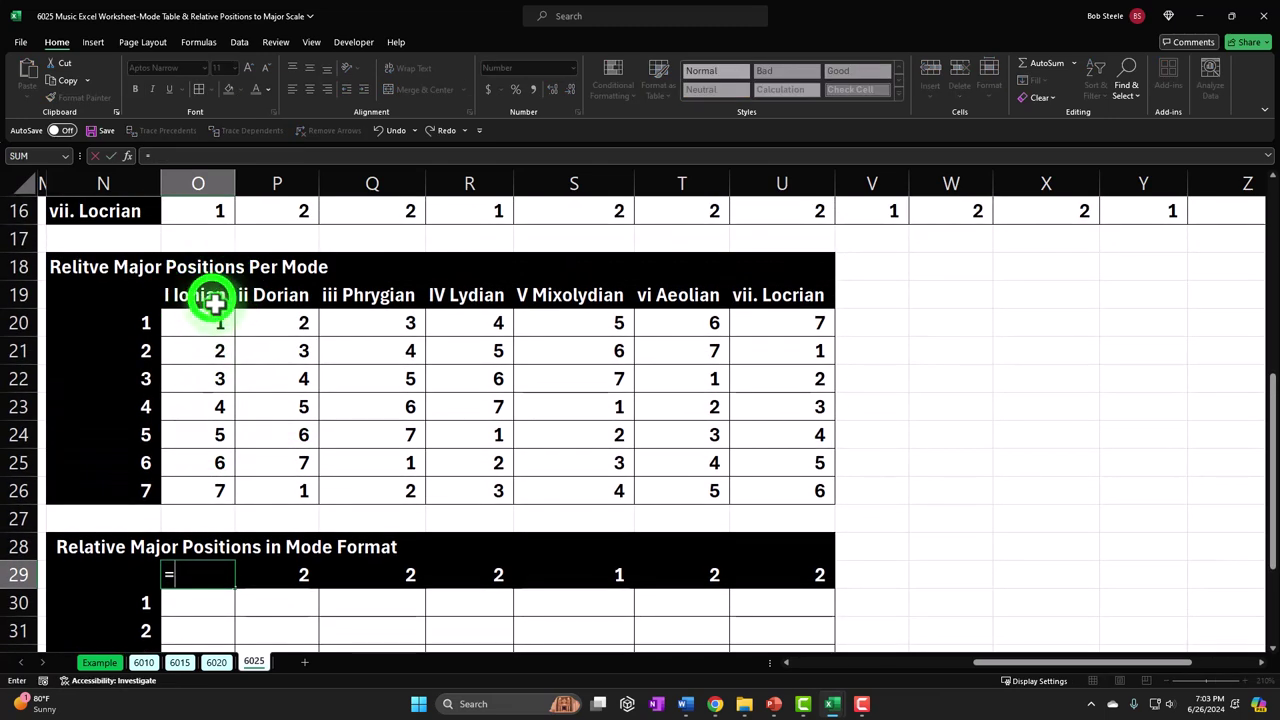
{"action": "left_click", "coordinate": [212, 296]}
{"action": "key", "text": "Return"}
{"action": "left_click", "coordinate": [220, 576]}
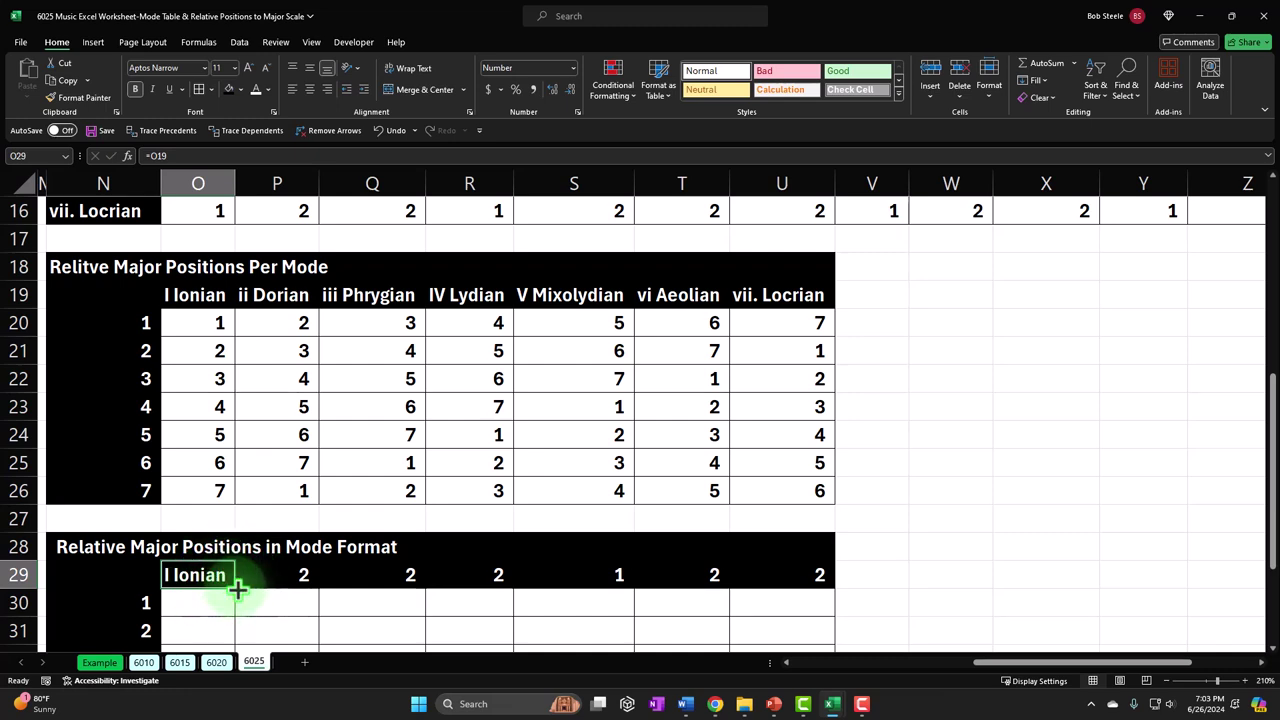
{"action": "left_click_drag", "start_coordinate": [237, 590], "coordinate": [810, 580]}
{"action": "left_click", "coordinate": [928, 490]}
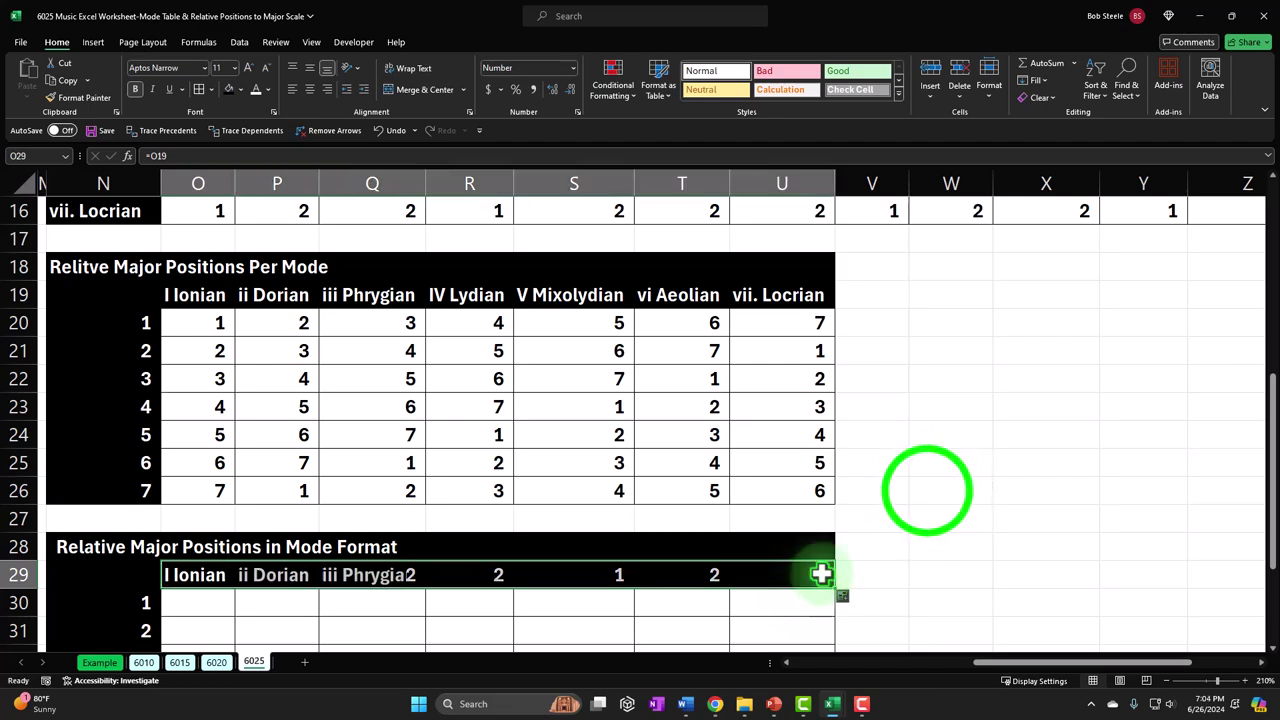
Check the formula behind the I Ionian column's first position in O20.
{"action": "scroll", "coordinate": [928, 490], "scroll_direction": "down", "scroll_amount": 5, "text": "ctrl"}
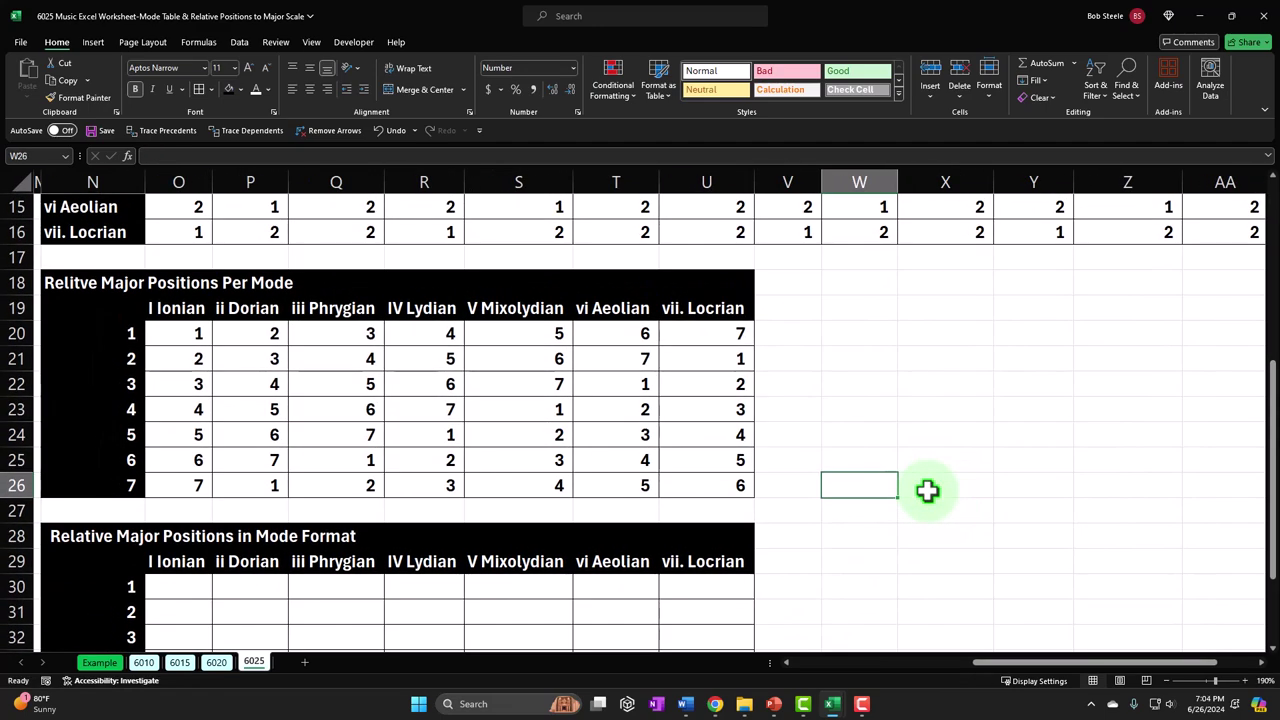
{"action": "scroll", "coordinate": [928, 490], "scroll_direction": "down", "scroll_amount": 1}
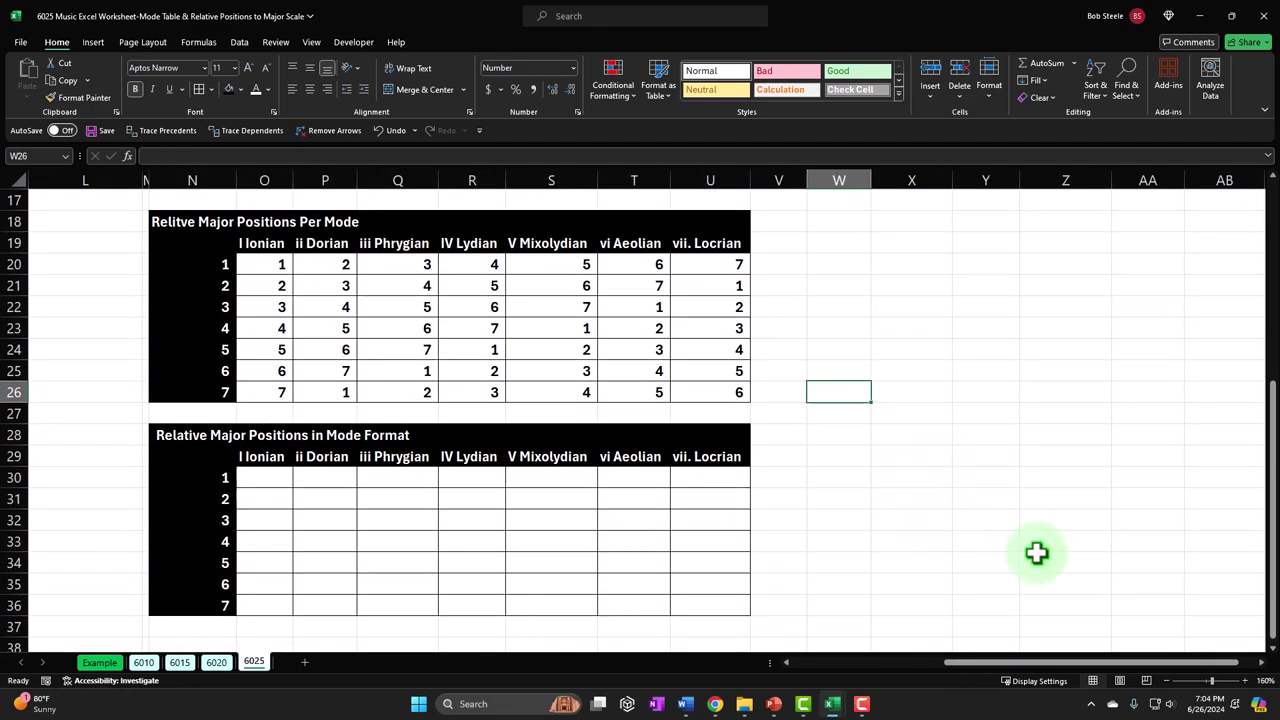
{"action": "scroll", "coordinate": [1131, 514], "scroll_direction": "up", "scroll_amount": 1, "text": "ctrl"}
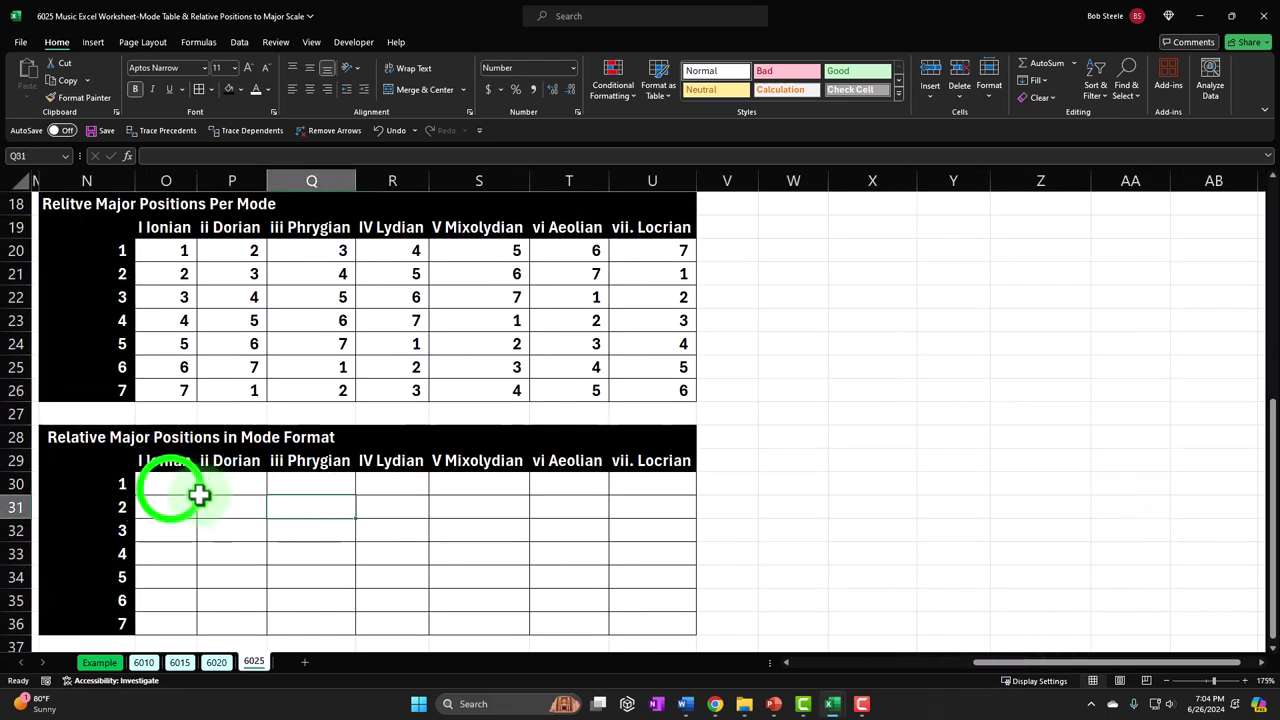
{"action": "left_click", "coordinate": [170, 487]}
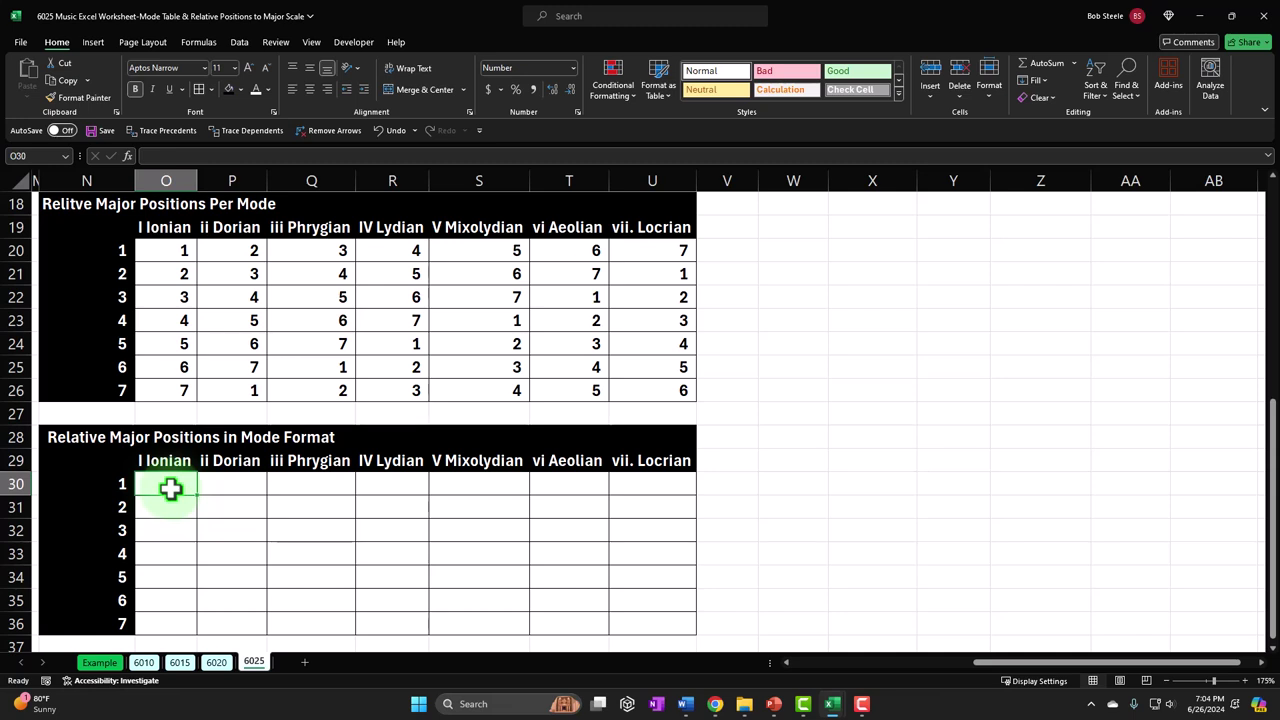
{"action": "left_click", "coordinate": [170, 256]}
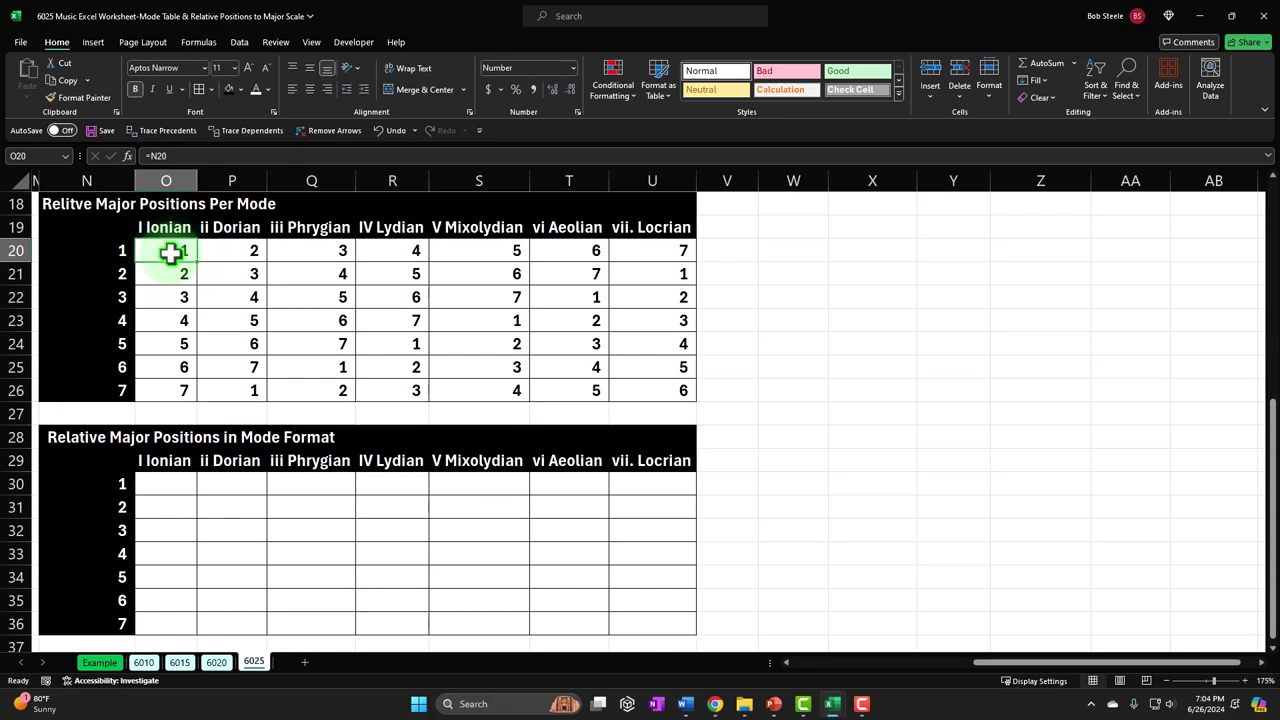
{"action": "left_click", "coordinate": [100, 662]}
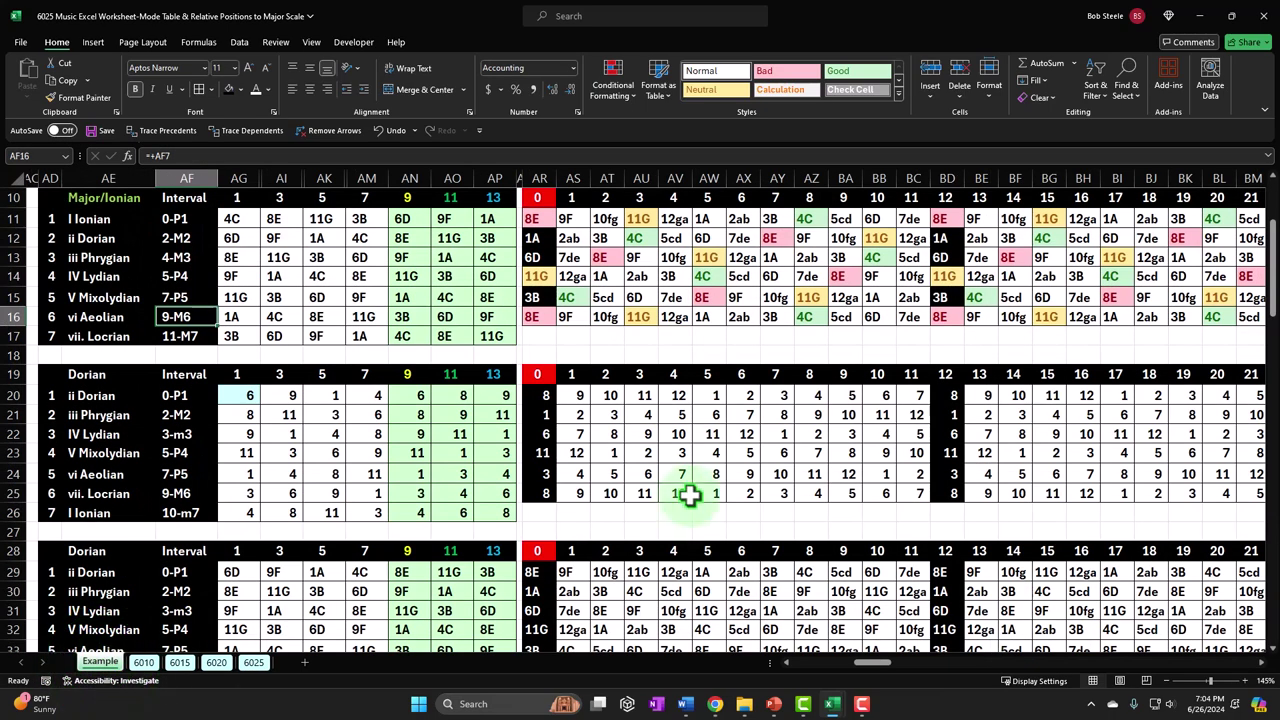
{"action": "left_click", "coordinate": [55, 219]}
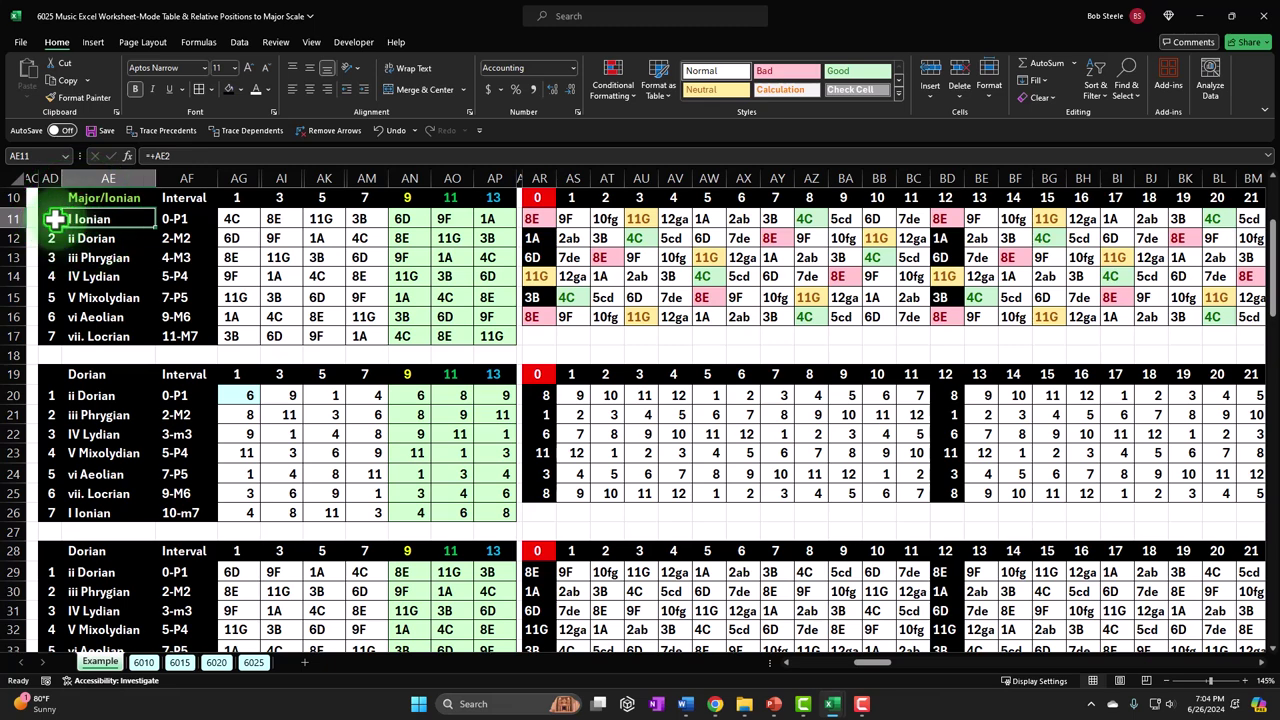
{"action": "left_click", "coordinate": [55, 219]}
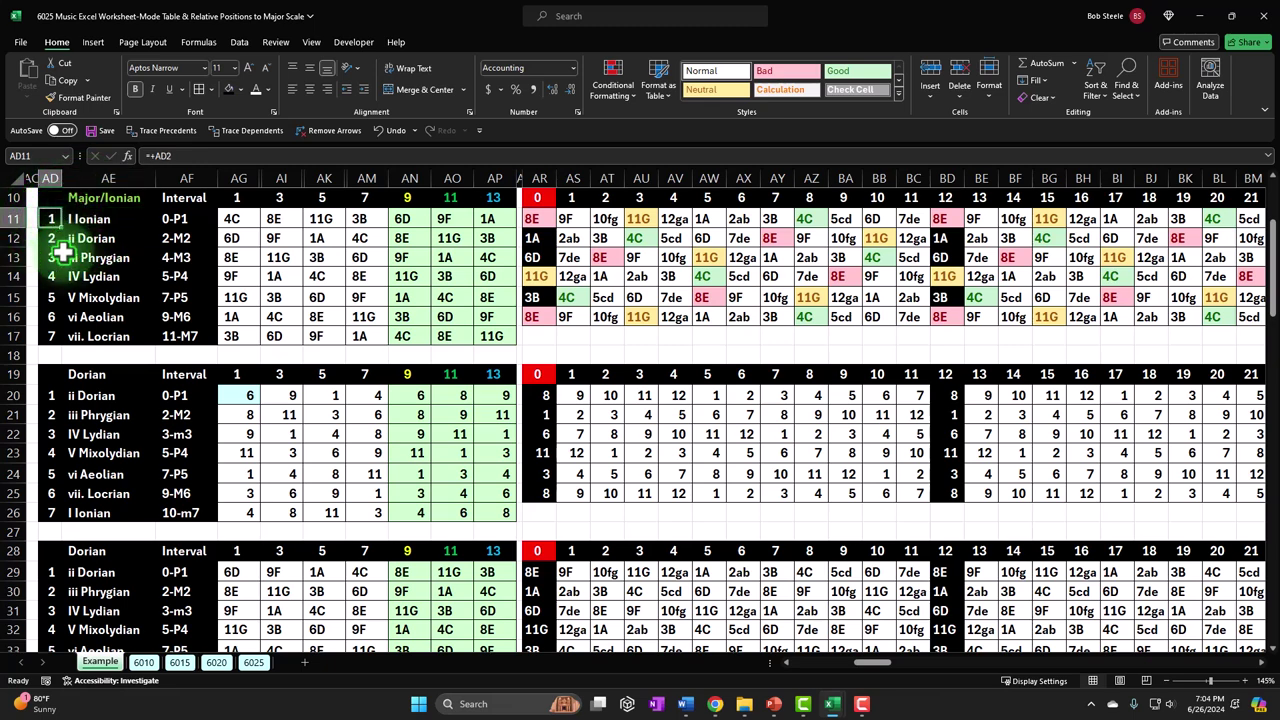
{"action": "key", "text": "Down"}
{"action": "key", "text": "Down"}
{"action": "key", "text": "Down"}
{"action": "key", "text": "Down"}
{"action": "key", "text": "Down"}
{"action": "key", "text": "Down"}
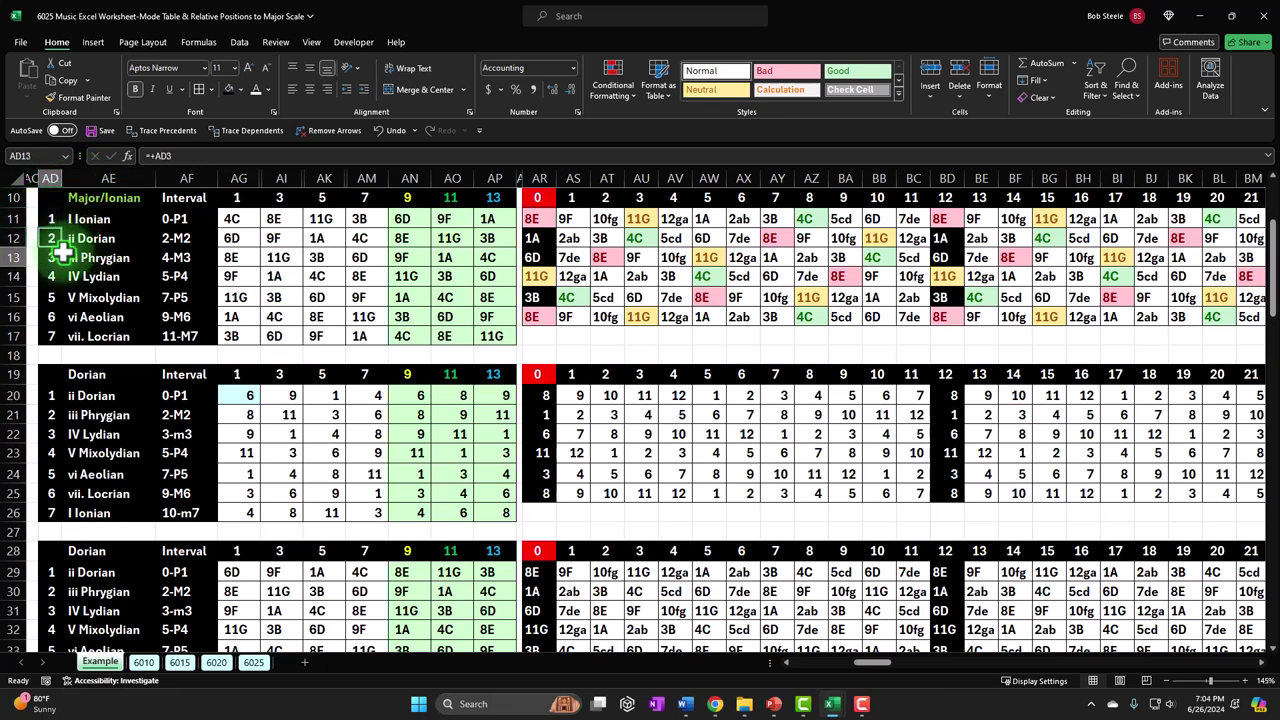
{"action": "key", "text": "Up"}
{"action": "key", "text": "Up"}
{"action": "key", "text": "Up"}
{"action": "key", "text": "Up"}
{"action": "key", "text": "Up"}
{"action": "key", "text": "Up"}
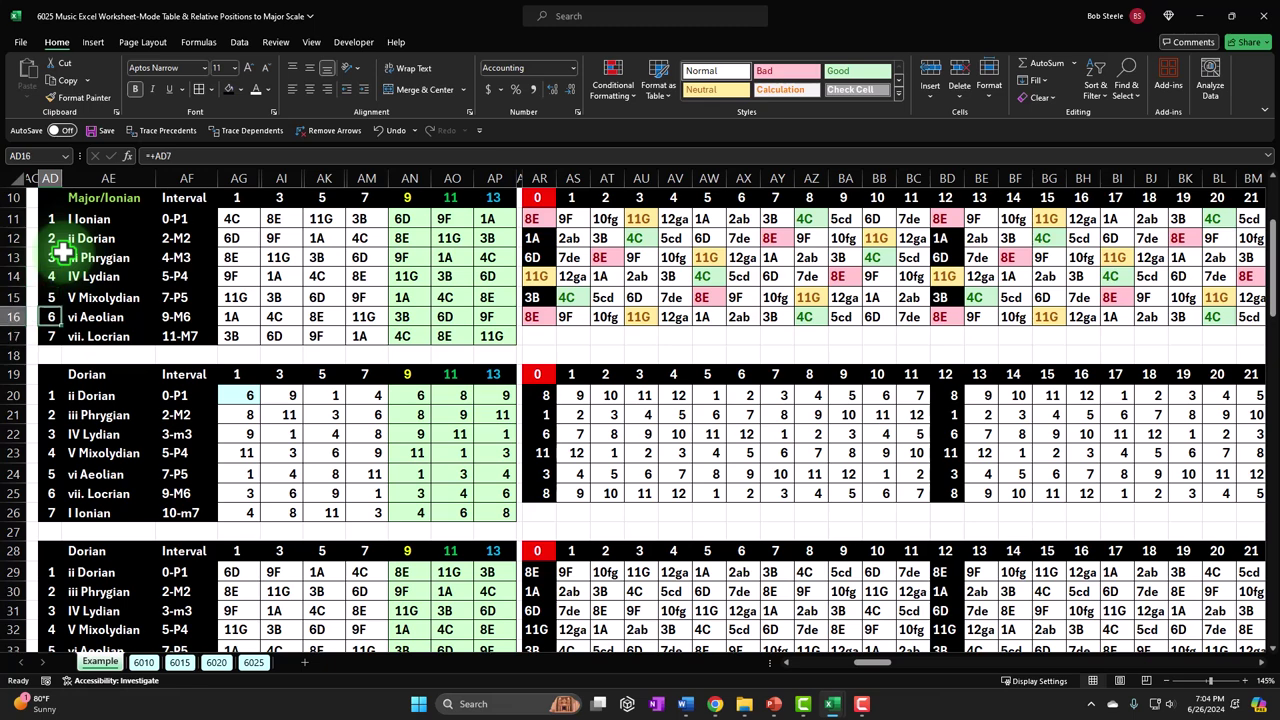
{"action": "key", "text": "Right"}
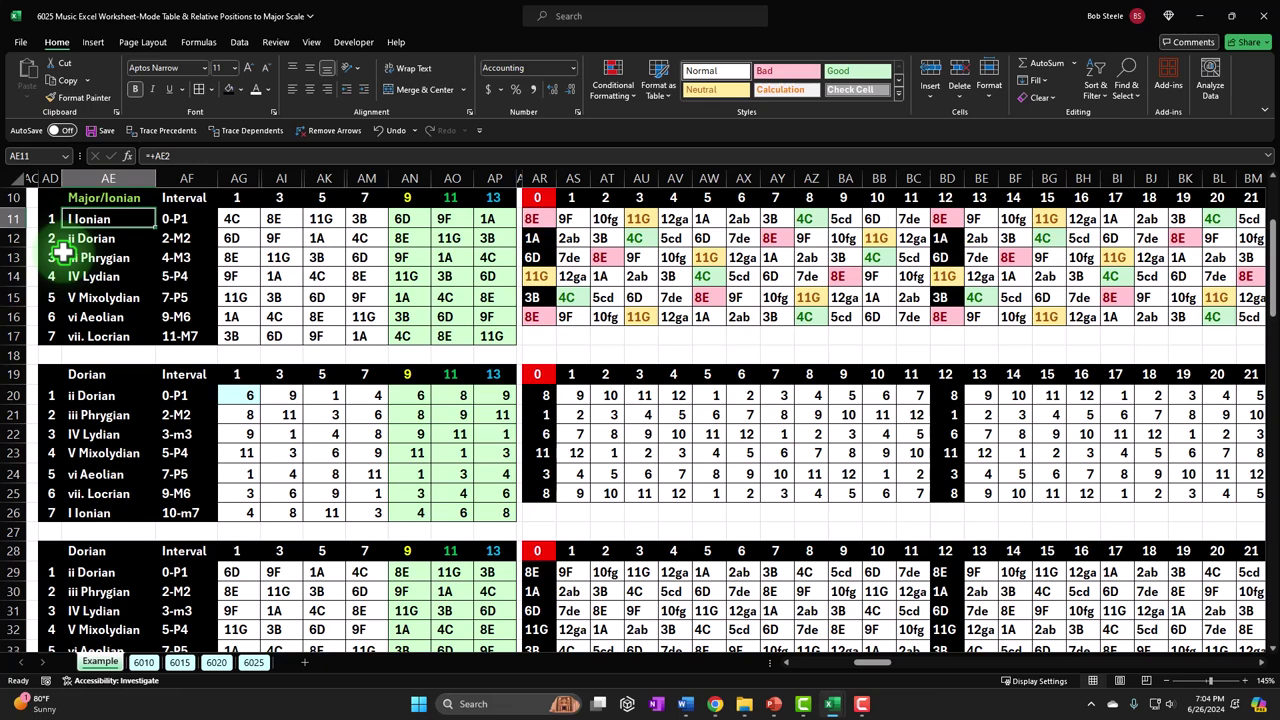
{"action": "left_click", "coordinate": [95, 240]}
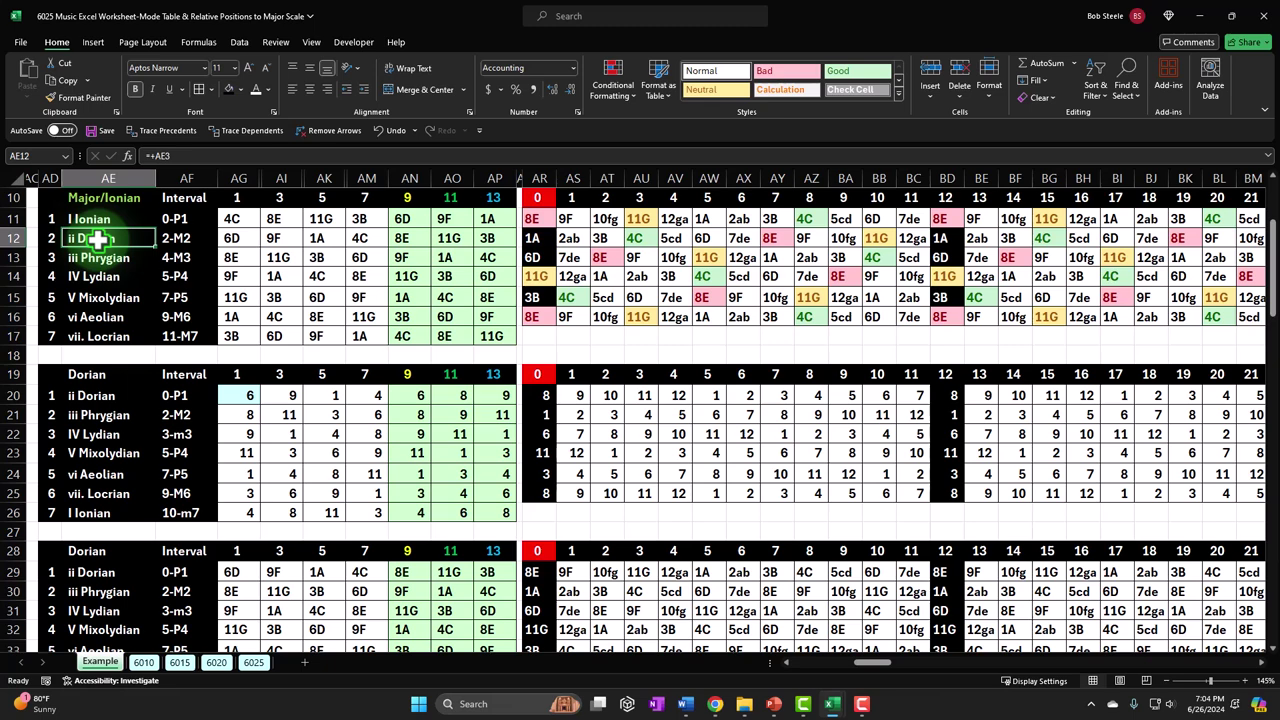
{"action": "key", "text": "Right"}
{"action": "key", "text": "Right"}
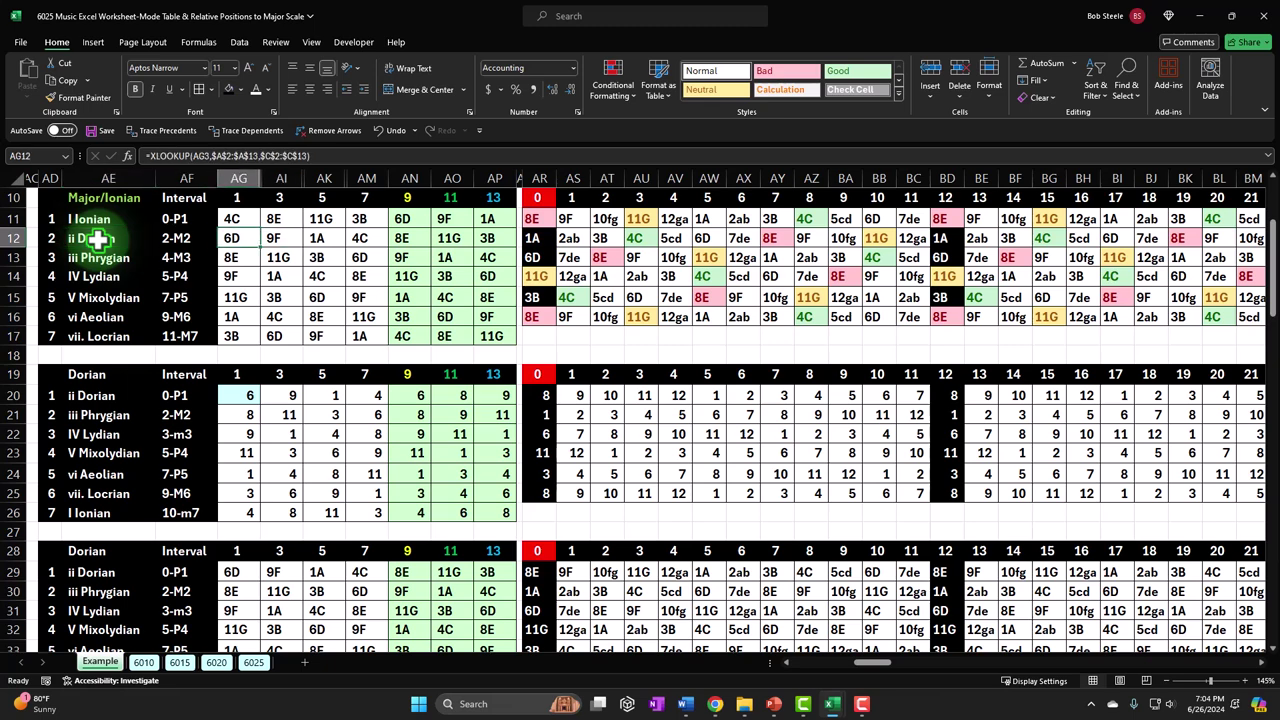
{"action": "key", "text": "Right"}
{"action": "key", "text": "Right"}
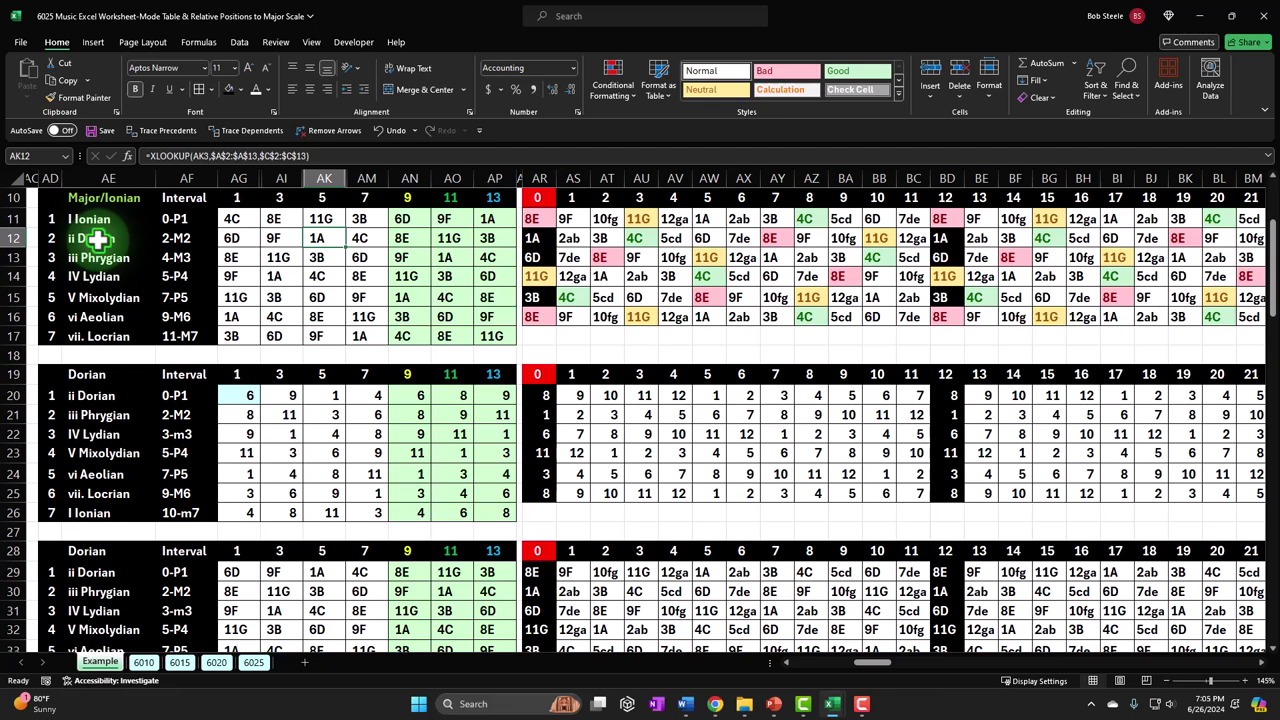
{"action": "key", "text": "Left"}
{"action": "key", "text": "Left"}
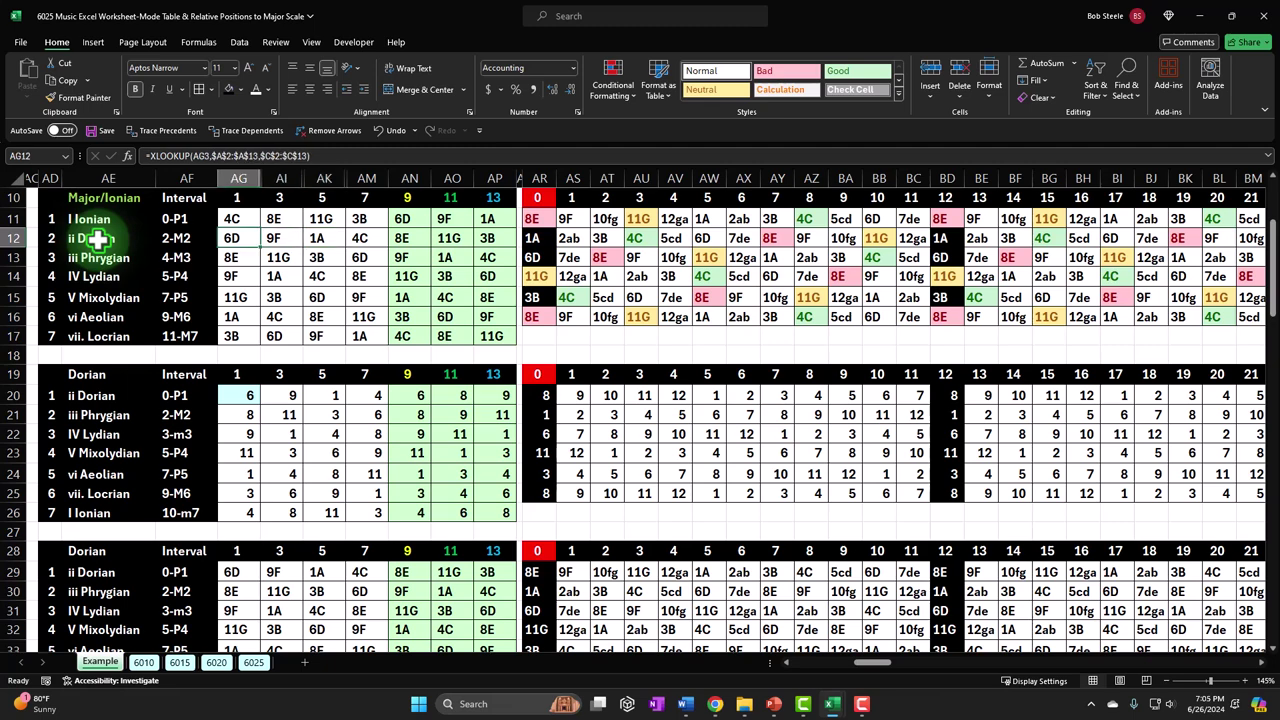
{"action": "left_click", "coordinate": [253, 662]}
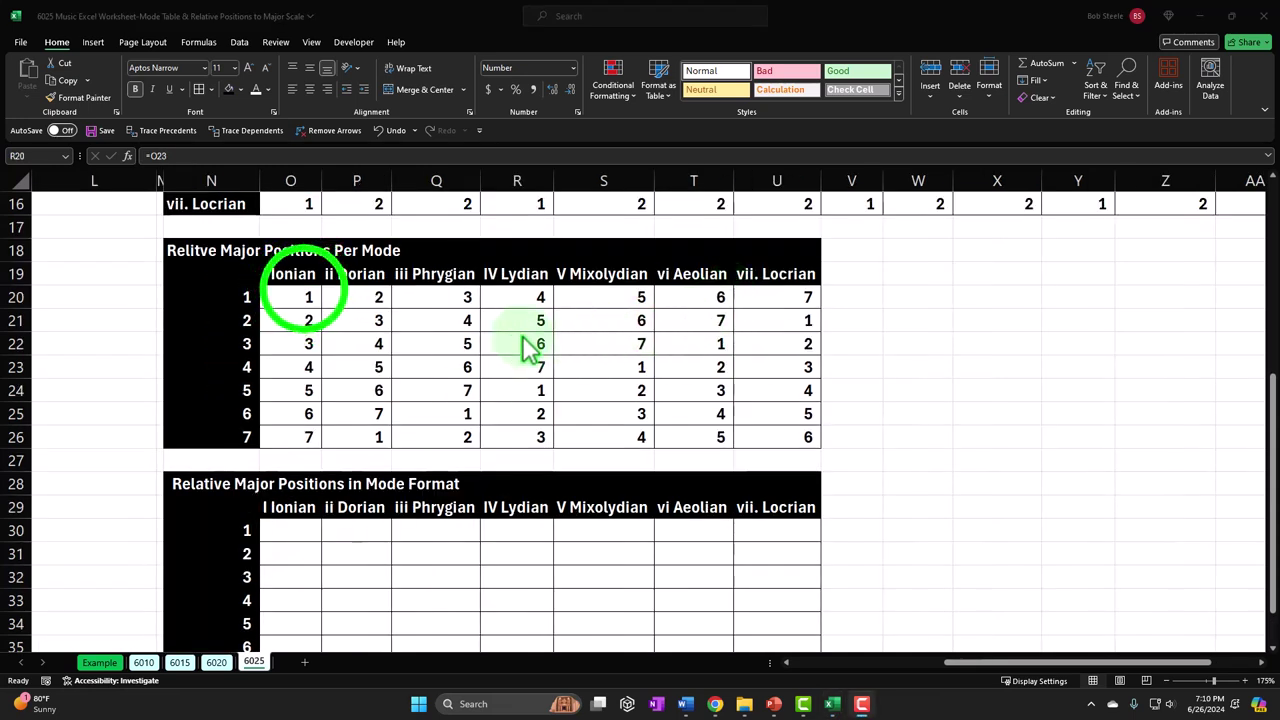
{"action": "left_click_drag", "start_coordinate": [292, 295], "coordinate": [762, 432]}
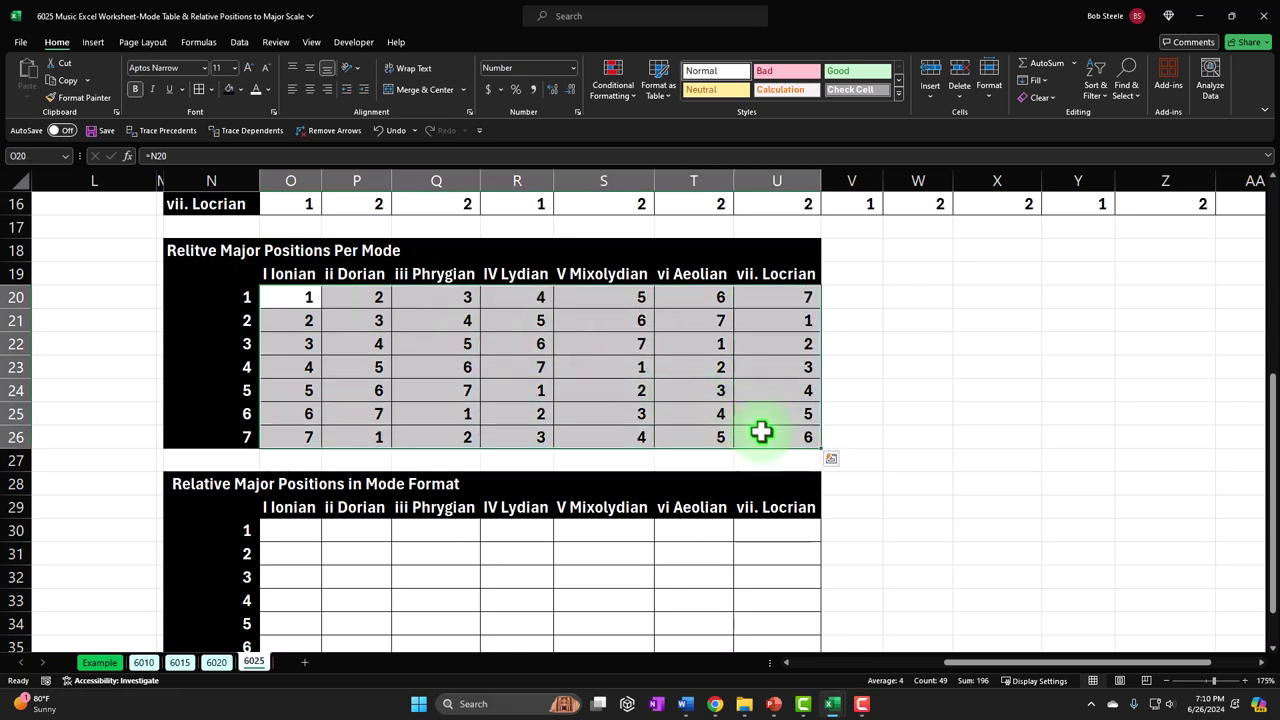
{"action": "scroll", "coordinate": [614, 437], "scroll_direction": "down", "scroll_amount": 1}
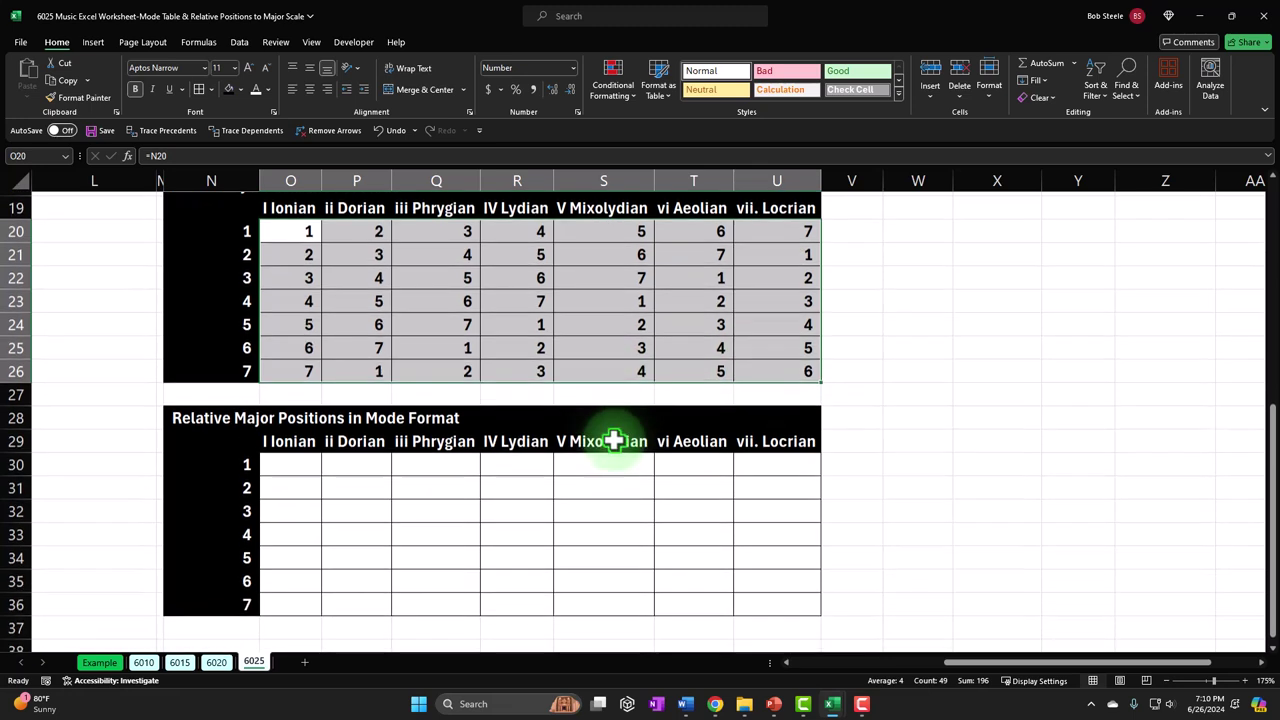
{"action": "left_click_drag", "start_coordinate": [302, 455], "coordinate": [748, 597]}
{"action": "scroll", "coordinate": [700, 583], "scroll_direction": "up", "scroll_amount": 1}
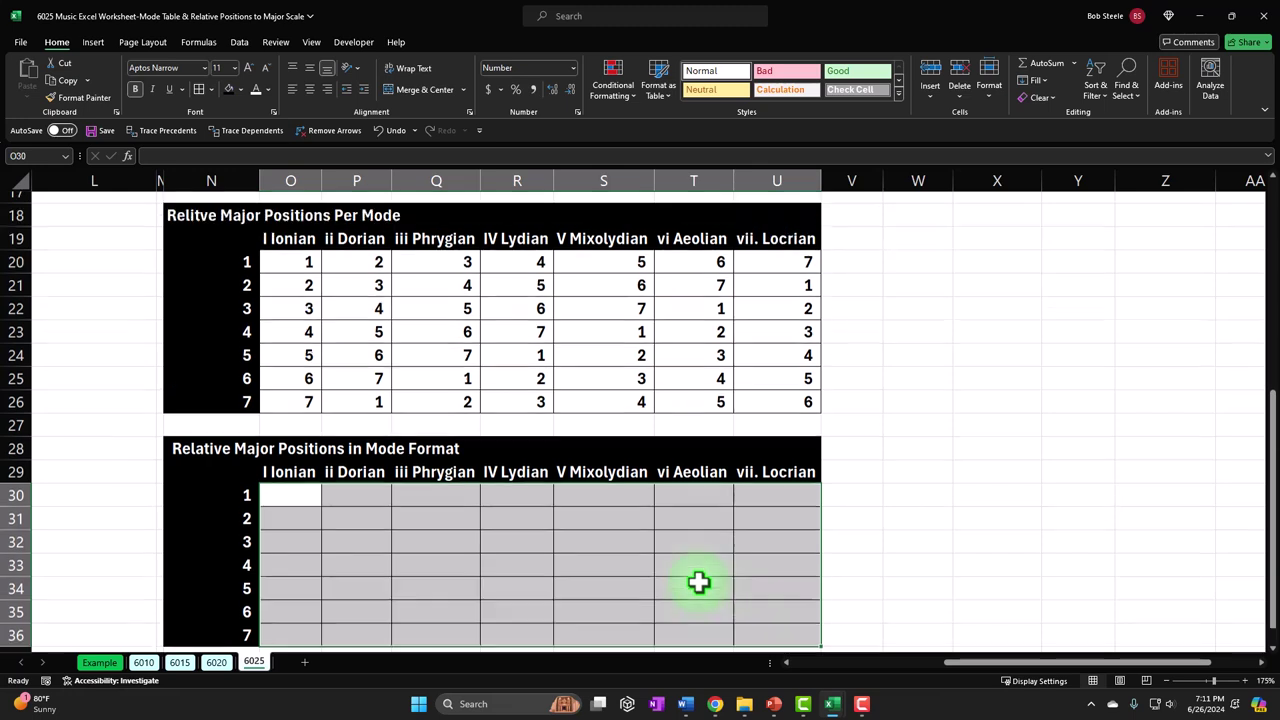
{"action": "left_click_drag", "start_coordinate": [297, 297], "coordinate": [754, 430]}
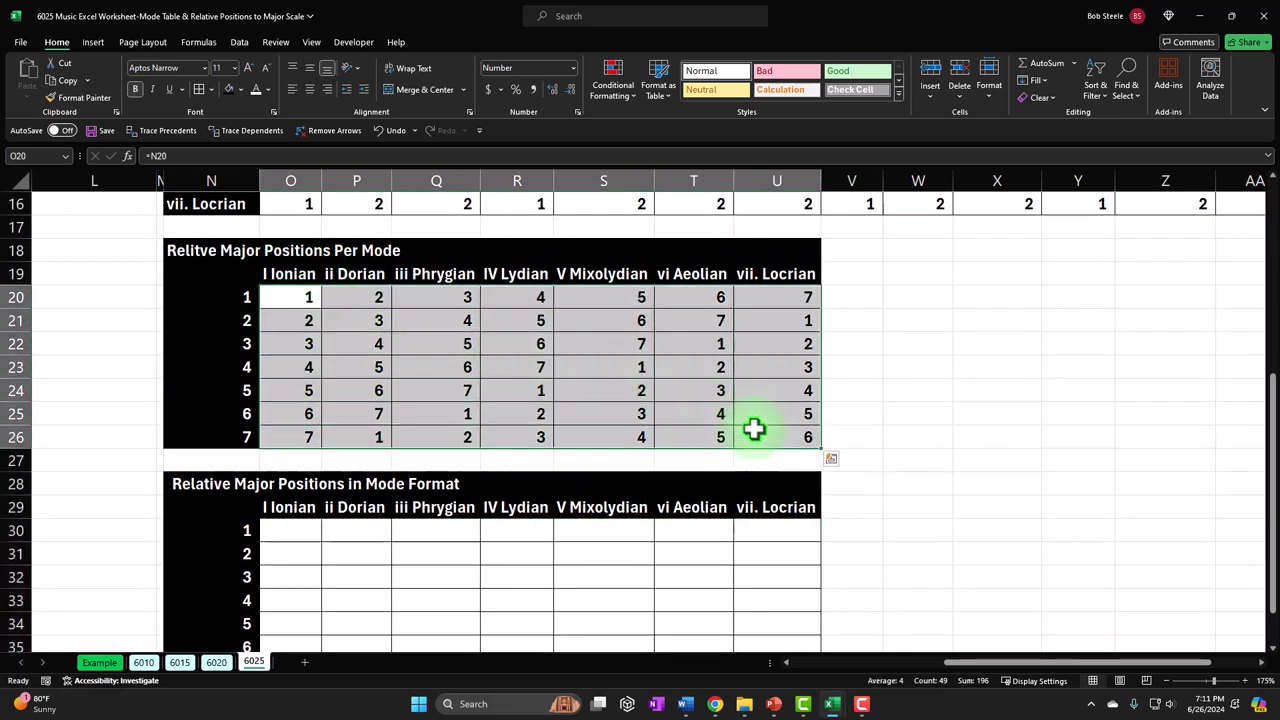
{"action": "key", "text": "ctrl+c"}
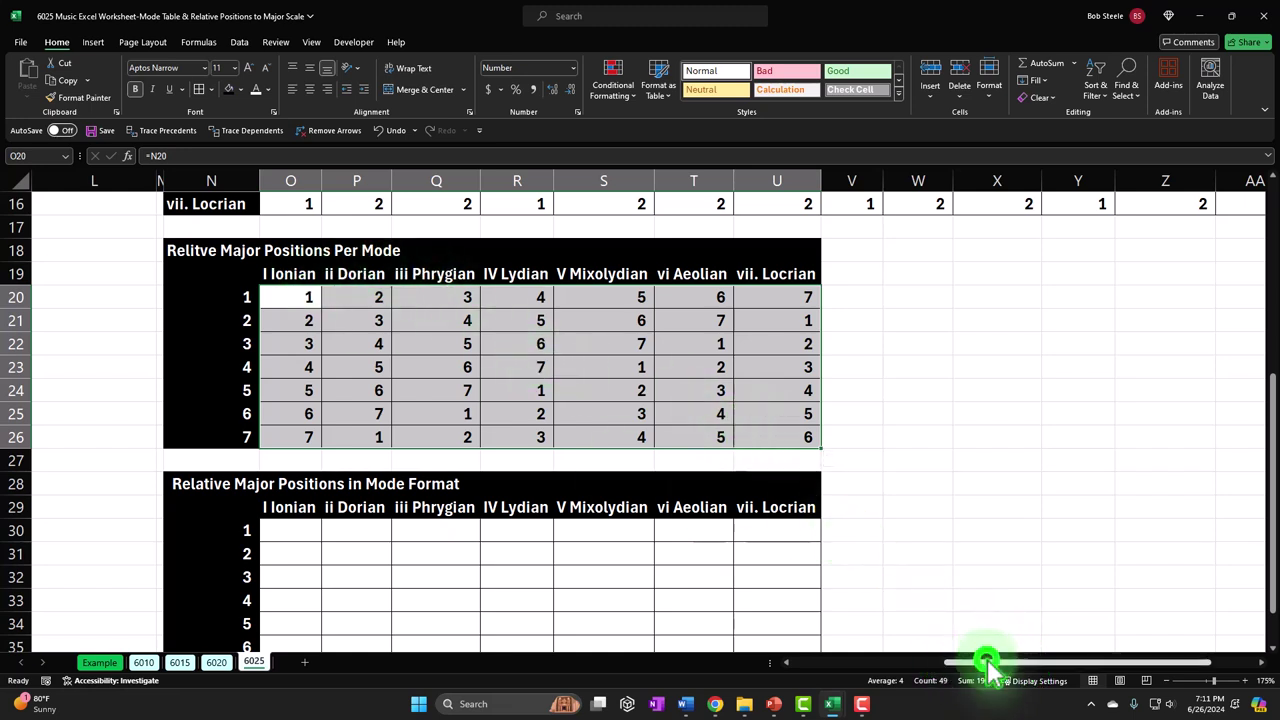
{"action": "left_click_drag", "start_coordinate": [986, 663], "coordinate": [860, 680]}
{"action": "scroll", "coordinate": [194, 463], "scroll_direction": "up", "scroll_amount": 5}
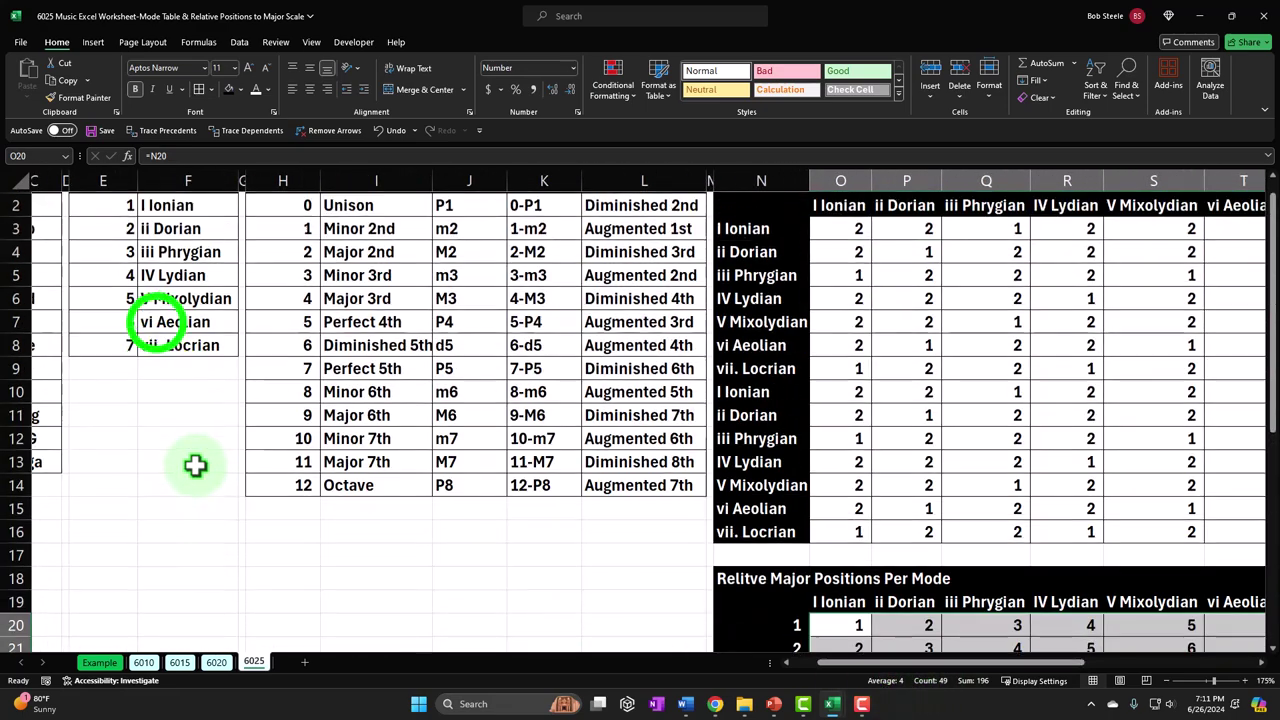
{"action": "left_click", "coordinate": [152, 320]}
{"action": "key", "text": "Home"}
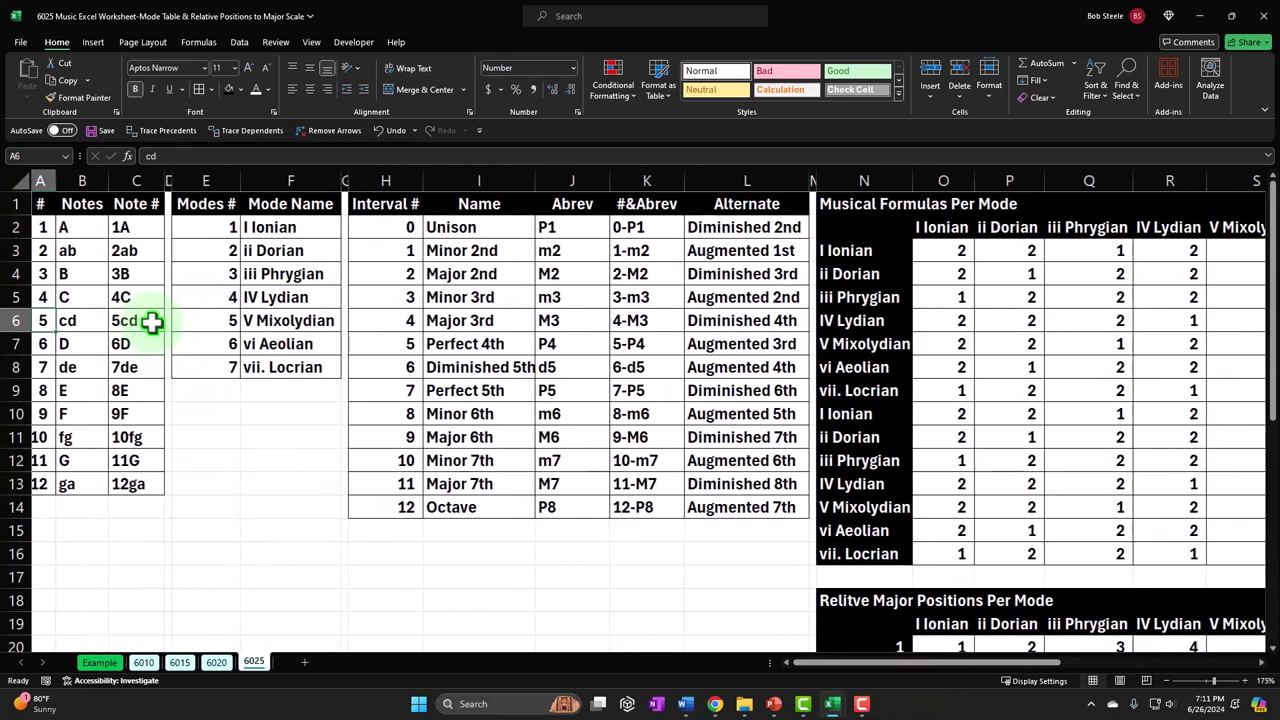
{"action": "left_click", "coordinate": [208, 231]}
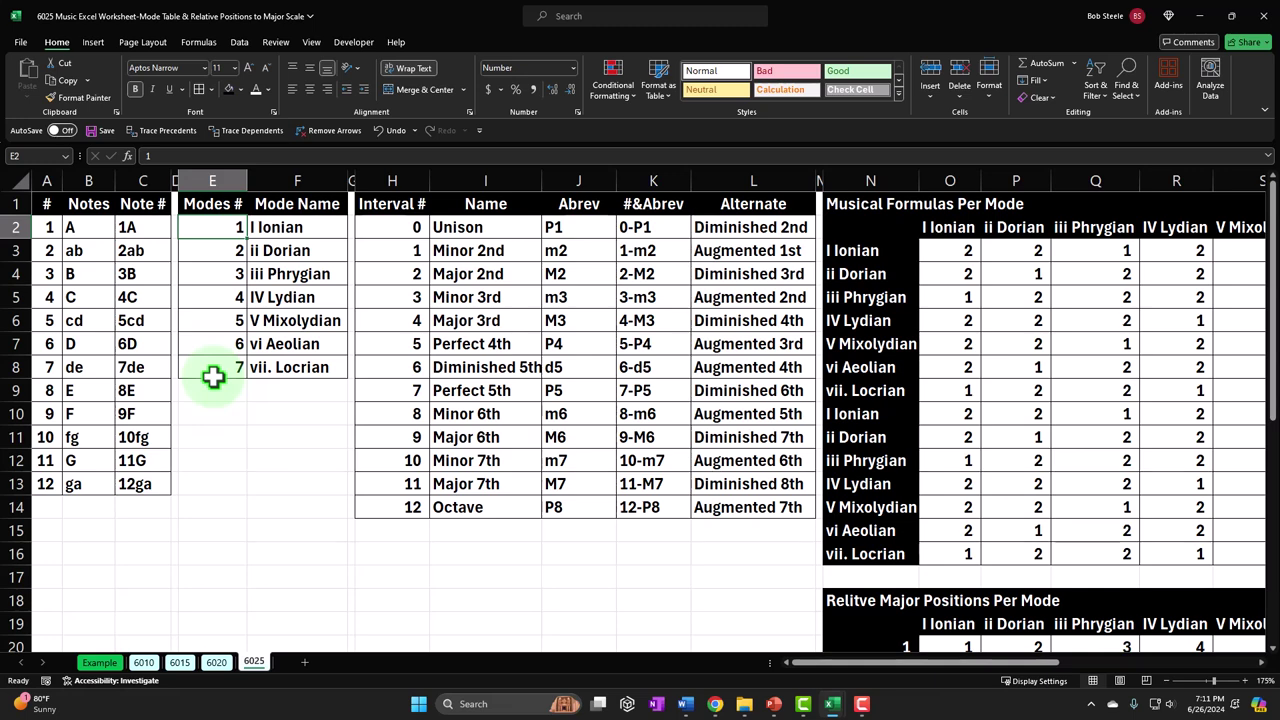
{"action": "key", "text": "Down"}
{"action": "key", "text": "Down"}
{"action": "key", "text": "Down"}
{"action": "key", "text": "Down"}
{"action": "key", "text": "Down"}
{"action": "key", "text": "Down"}
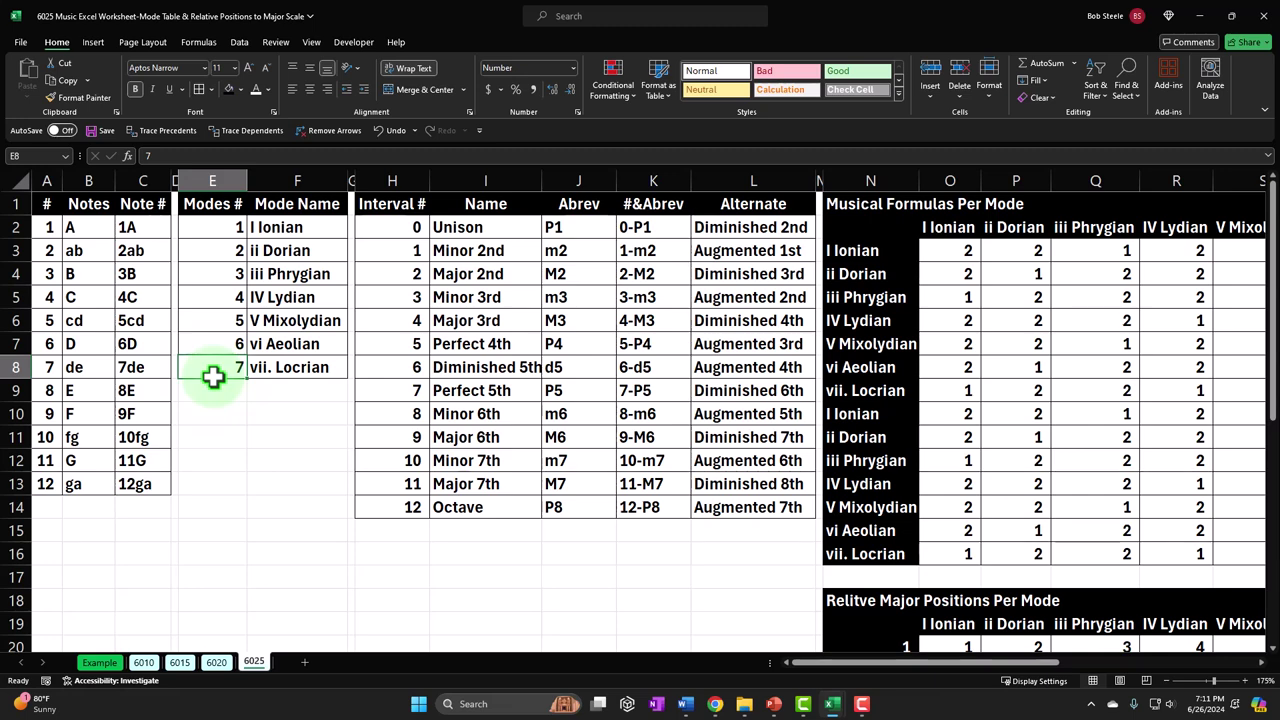
{"action": "left_click", "coordinate": [297, 229]}
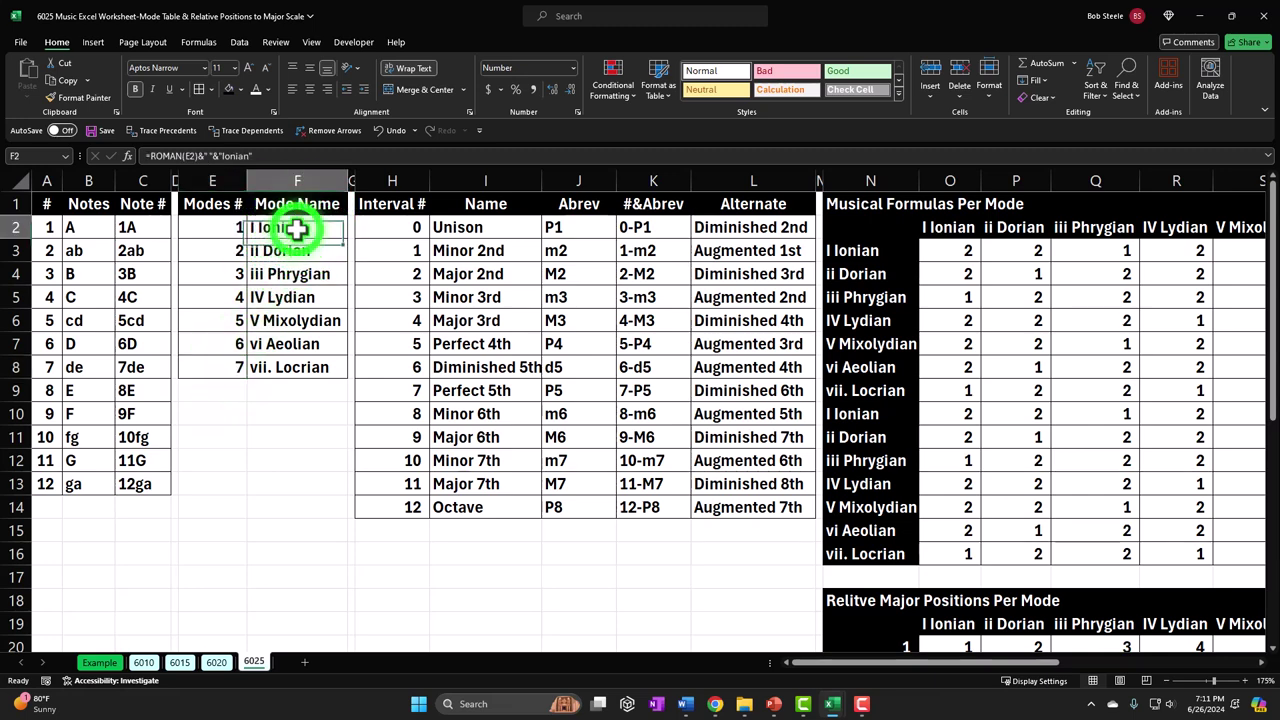
{"action": "left_click_drag", "start_coordinate": [297, 229], "coordinate": [297, 367]}
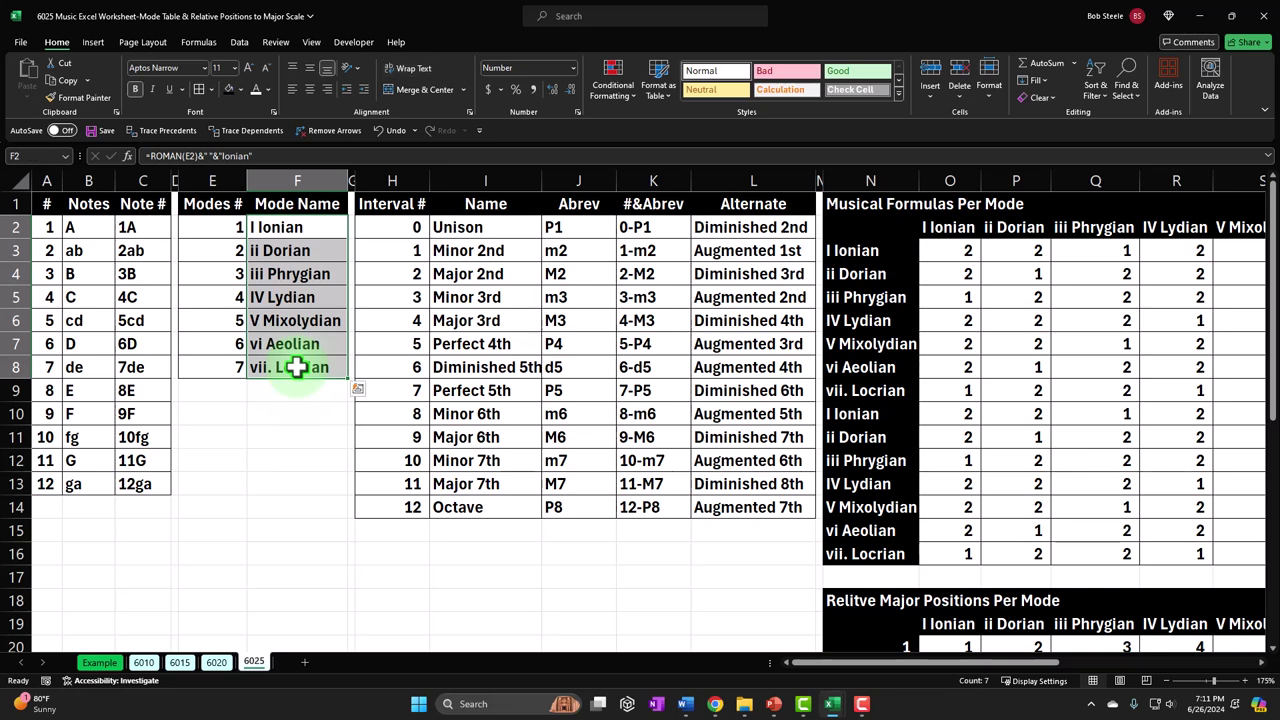
{"action": "key", "text": "shift+BackSpace"}
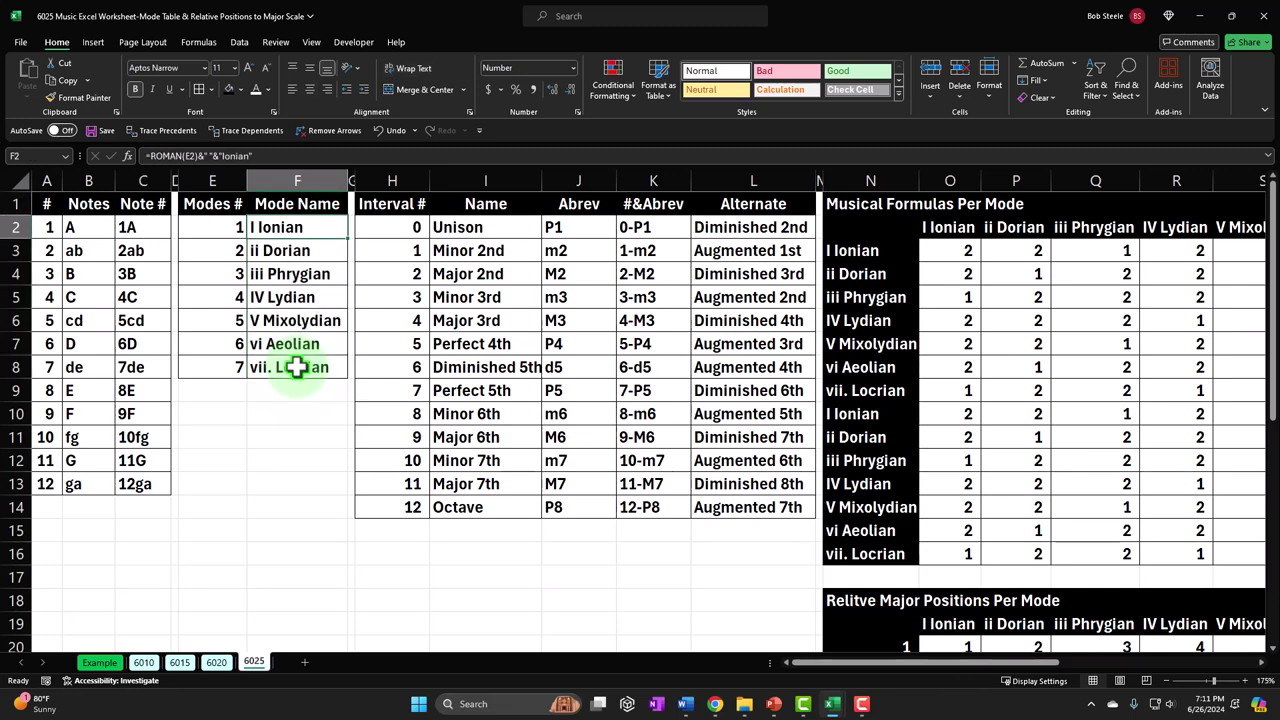
{"action": "key", "text": "Down"}
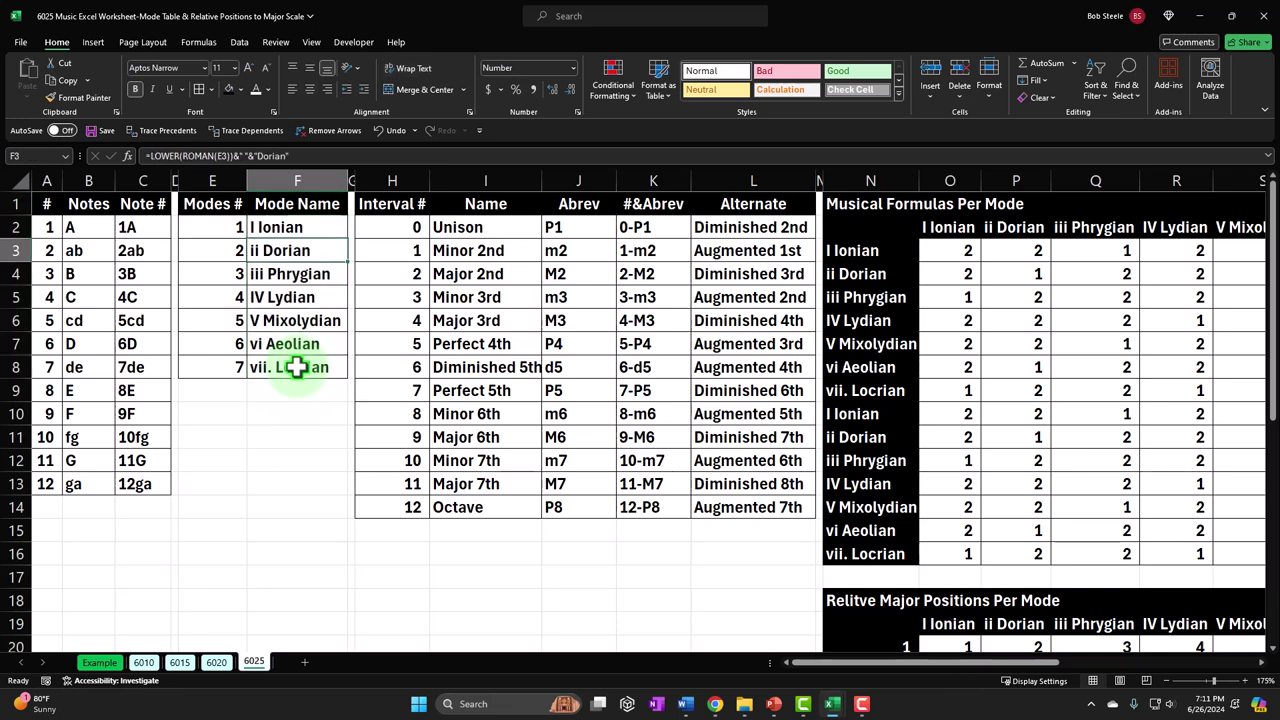
{"action": "key", "text": "Down"}
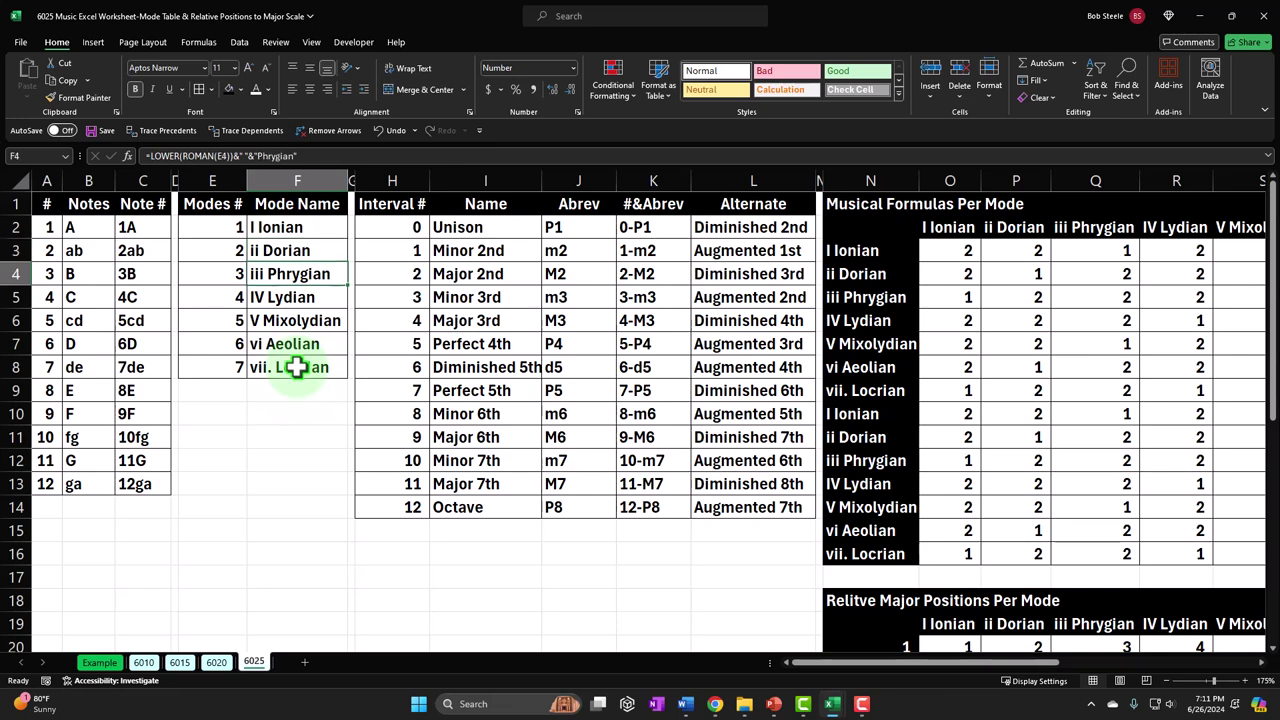
{"action": "key", "text": "Down"}
{"action": "key", "text": "Down"}
{"action": "key", "text": "Down"}
{"action": "key", "text": "Down"}
{"action": "key", "text": "Down"}
{"action": "key", "text": "Down"}
{"action": "key", "text": "Down"}
{"action": "key", "text": "Down"}
{"action": "key", "text": "Down"}
{"action": "key", "text": "Down"}
{"action": "key", "text": "Down"}
{"action": "key", "text": "Down"}
{"action": "key", "text": "Down"}
{"action": "key", "text": "Down"}
{"action": "key", "text": "Down"}
{"action": "key", "text": "Down"}
{"action": "key", "text": "Down"}
{"action": "key", "text": "Down"}
{"action": "key", "text": "Down"}
{"action": "key", "text": "Down"}
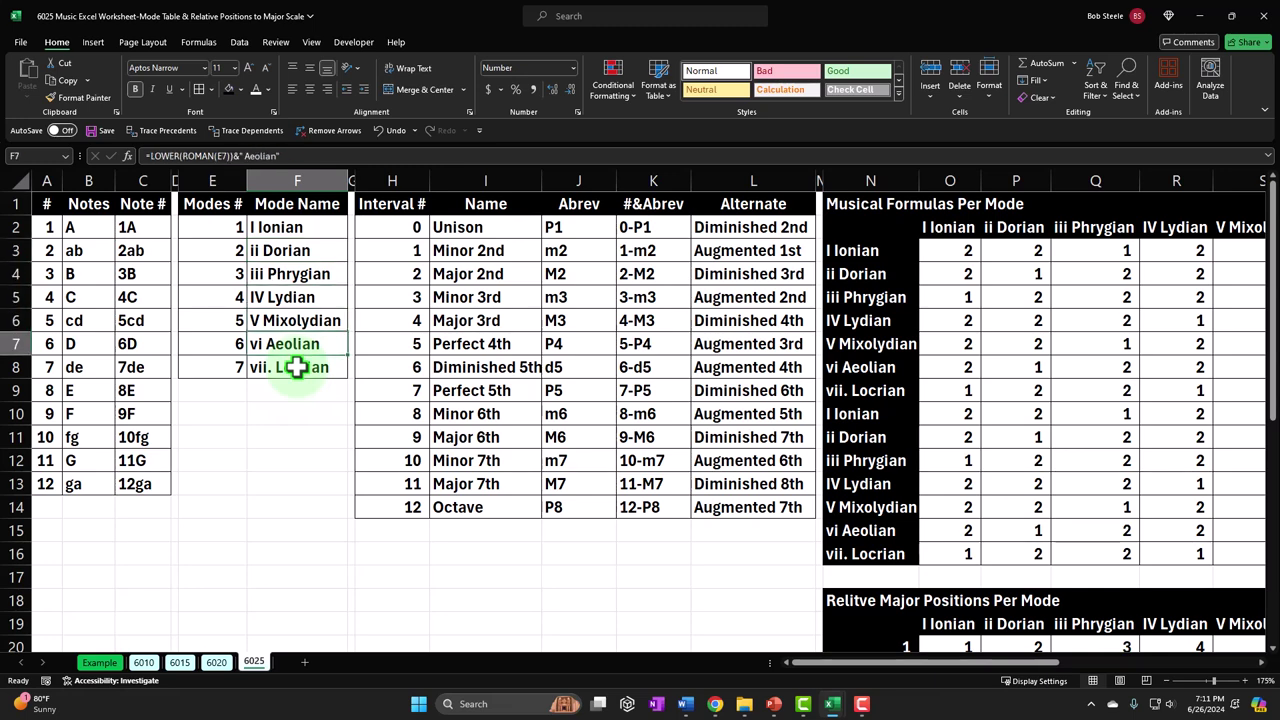
{"action": "key", "text": "Down"}
{"action": "key", "text": "Down"}
{"action": "key", "text": "Down"}
{"action": "key", "text": "Down"}
{"action": "key", "text": "Down"}
{"action": "key", "text": "Down"}
{"action": "key", "text": "Down"}
{"action": "key", "text": "Down"}
{"action": "key", "text": "Right"}
{"action": "key", "text": "Right"}
{"action": "key", "text": "Right"}
{"action": "key", "text": "Right"}
{"action": "key", "text": "Right"}
{"action": "key", "text": "Right"}
{"action": "key", "text": "Right"}
{"action": "key", "text": "Right"}
{"action": "key", "text": "Right"}
{"action": "key", "text": "Right"}
{"action": "key", "text": "Right"}
{"action": "key", "text": "Right"}
{"action": "key", "text": "Right"}
{"action": "key", "text": "Right"}
{"action": "key", "text": "Right"}
{"action": "key", "text": "Right"}
{"action": "key", "text": "Right"}
{"action": "key", "text": "Right"}
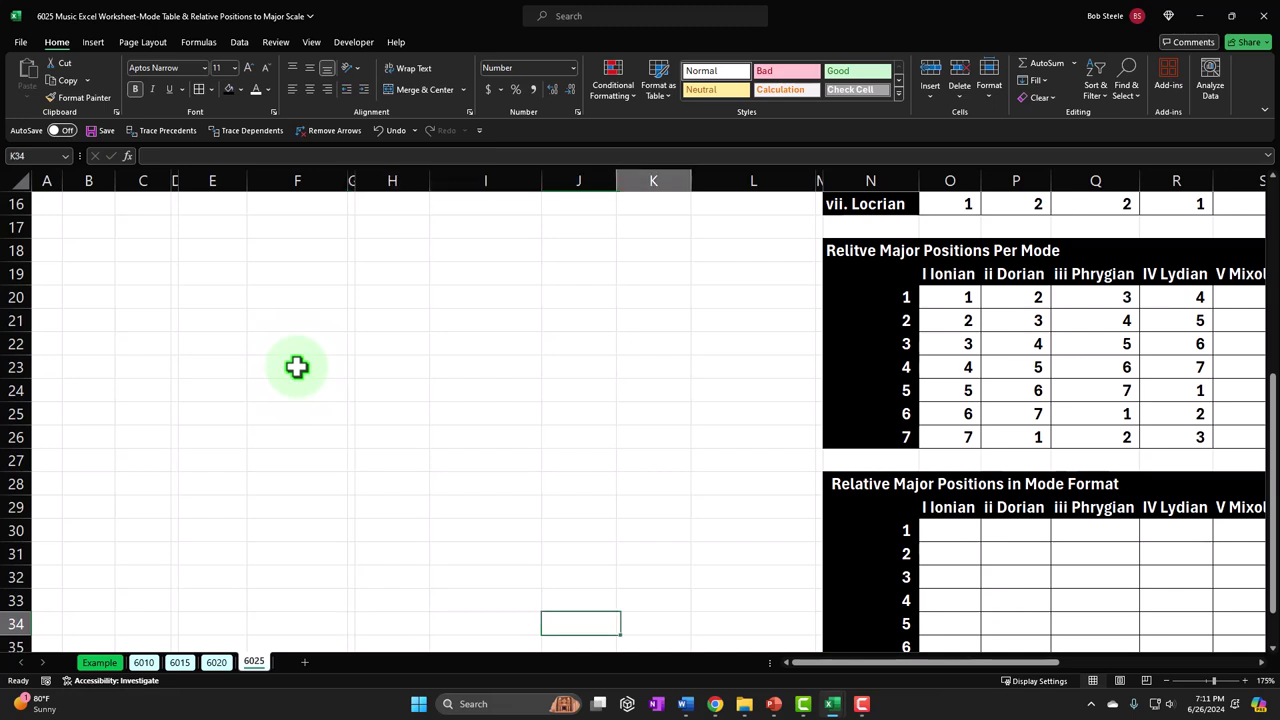
{"action": "left_click", "coordinate": [431, 297]}
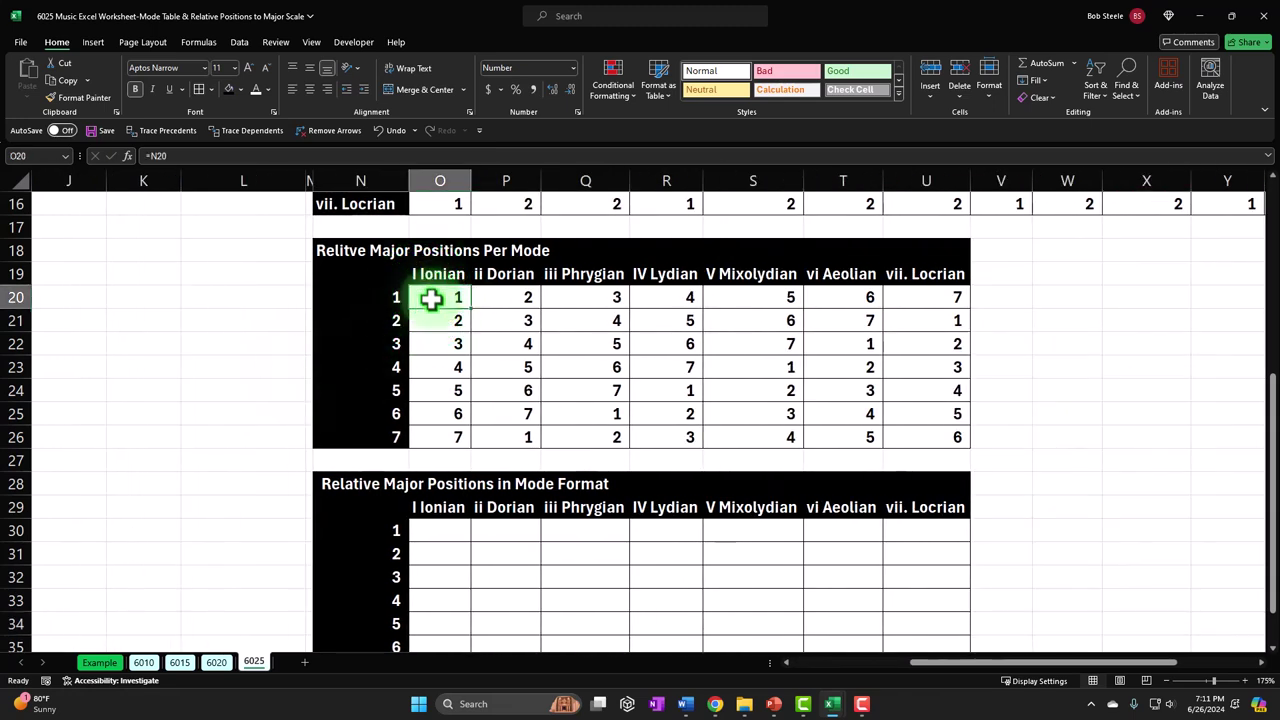
{"action": "scroll", "coordinate": [440, 400], "scroll_direction": "down", "scroll_amount": 1}
{"action": "left_click", "coordinate": [460, 464]}
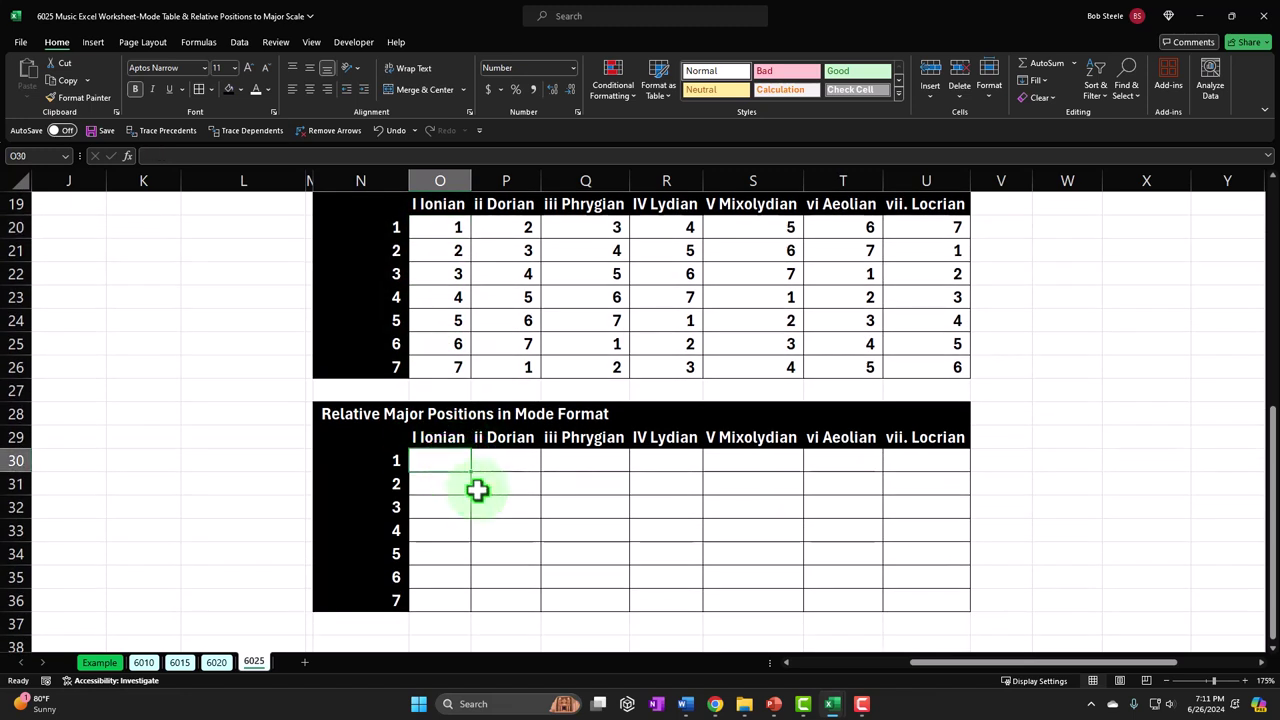
Start an XLOOKUP in O30 with O20 as lookup value and E2:E8 as lookup array.
{"action": "type", "text": "="}
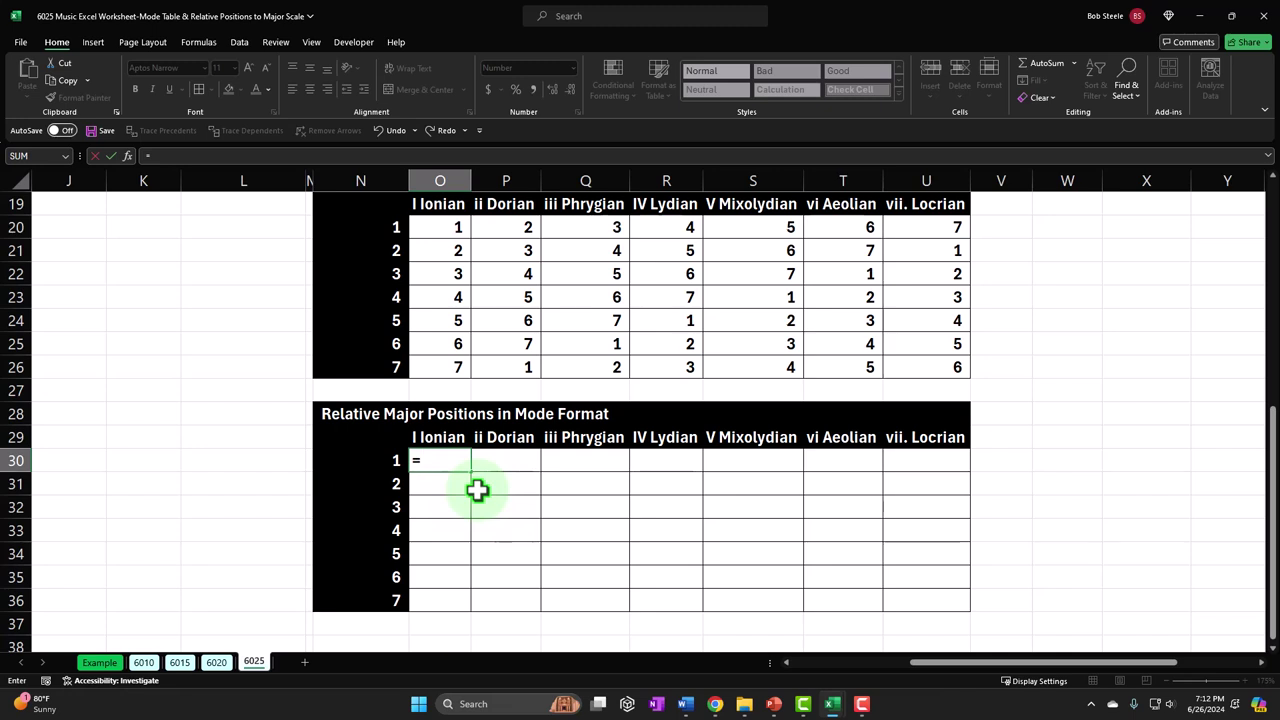
{"action": "type", "text": "xloo"}
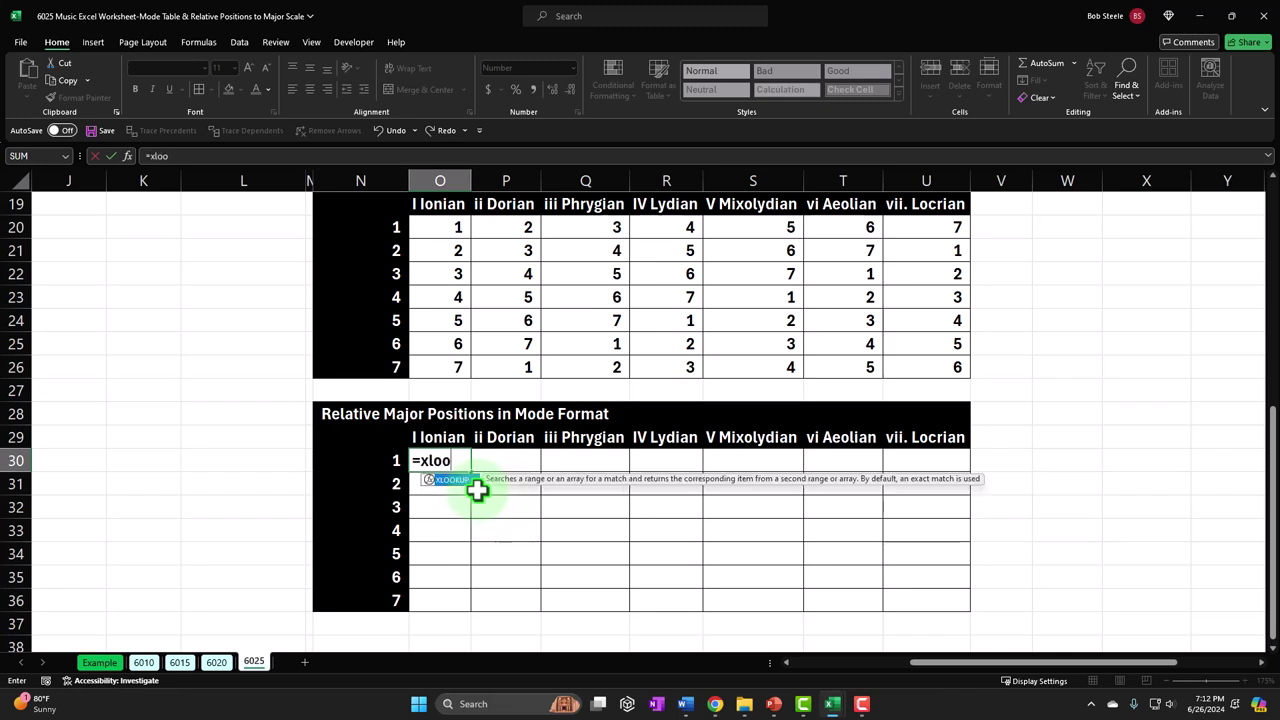
{"action": "key", "text": "Tab"}
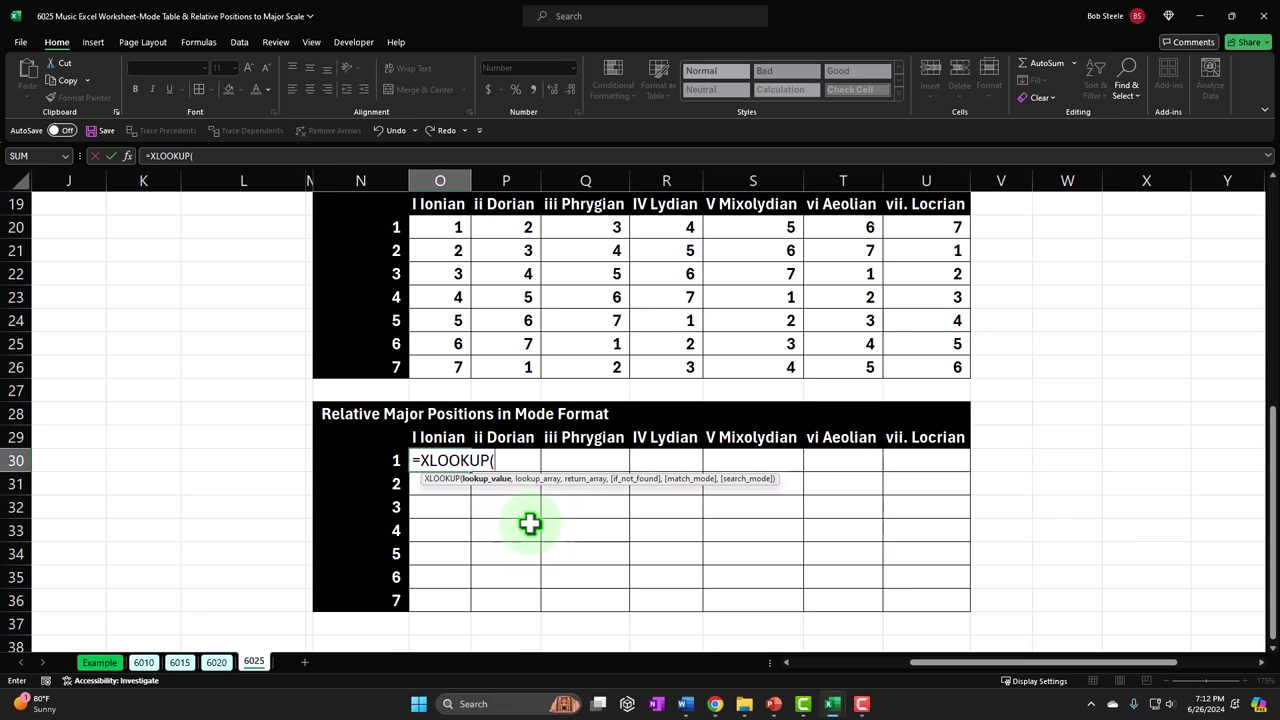
{"action": "left_click", "coordinate": [444, 228]}
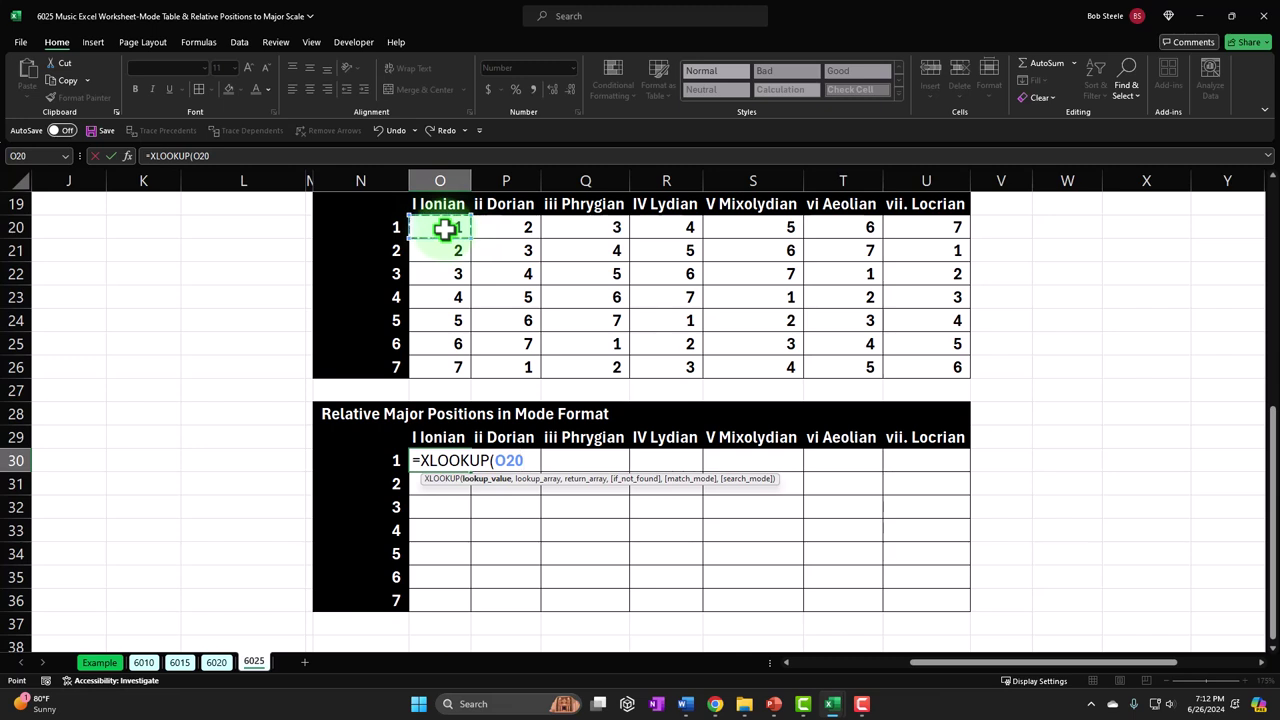
{"action": "type", "text": ","}
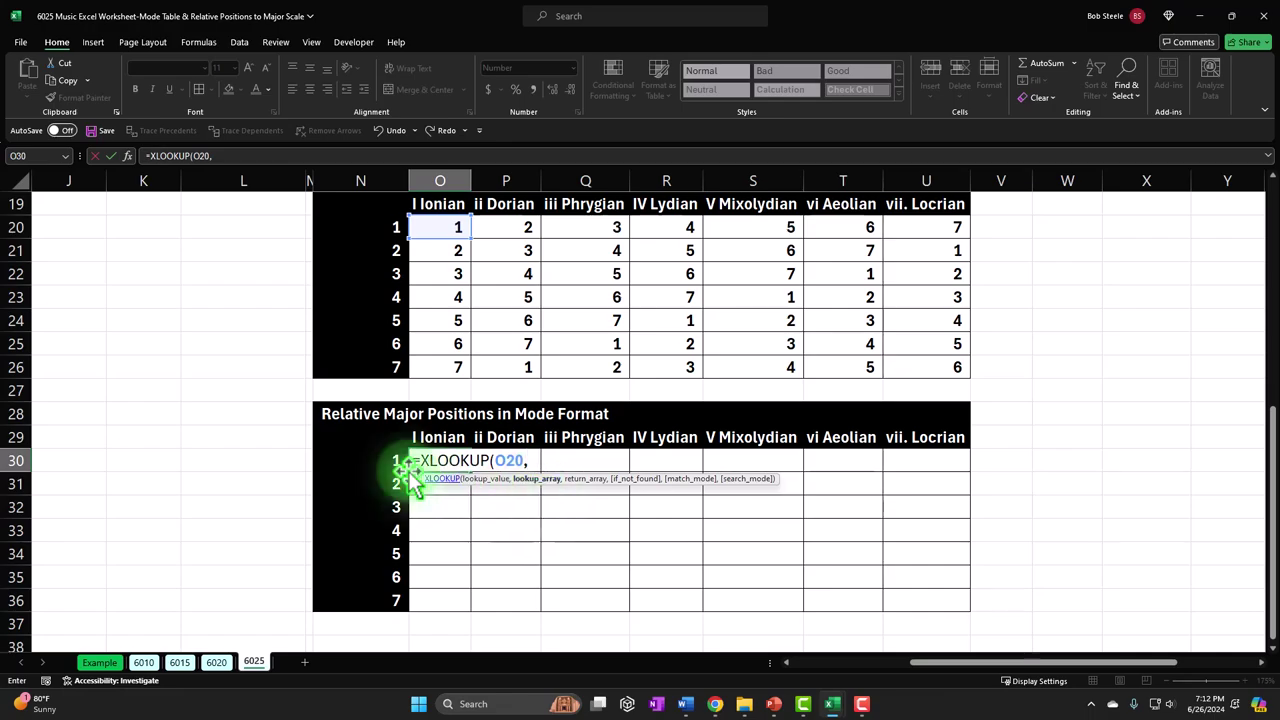
{"action": "scroll", "coordinate": [178, 430], "scroll_direction": "up", "scroll_amount": 5}
{"action": "scroll", "coordinate": [178, 425], "scroll_direction": "up", "scroll_amount": 1}
{"action": "left_click", "coordinate": [187, 268]}
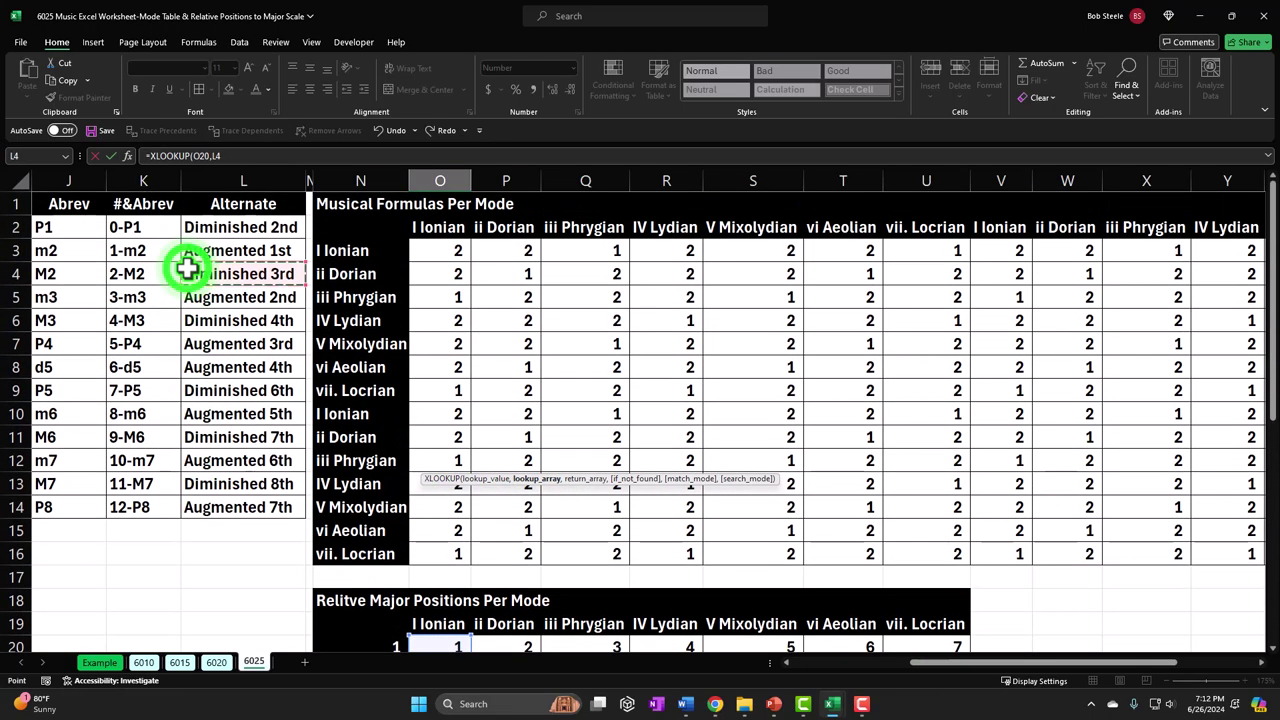
{"action": "key", "text": "Left"}
{"action": "key", "text": "Left"}
{"action": "key", "text": "Left"}
{"action": "key", "text": "Left"}
{"action": "key", "text": "Left"}
{"action": "key", "text": "Left"}
{"action": "key", "text": "Left"}
{"action": "key", "text": "Left"}
{"action": "key", "text": "Left"}
{"action": "key", "text": "Left"}
{"action": "key", "text": "Left"}
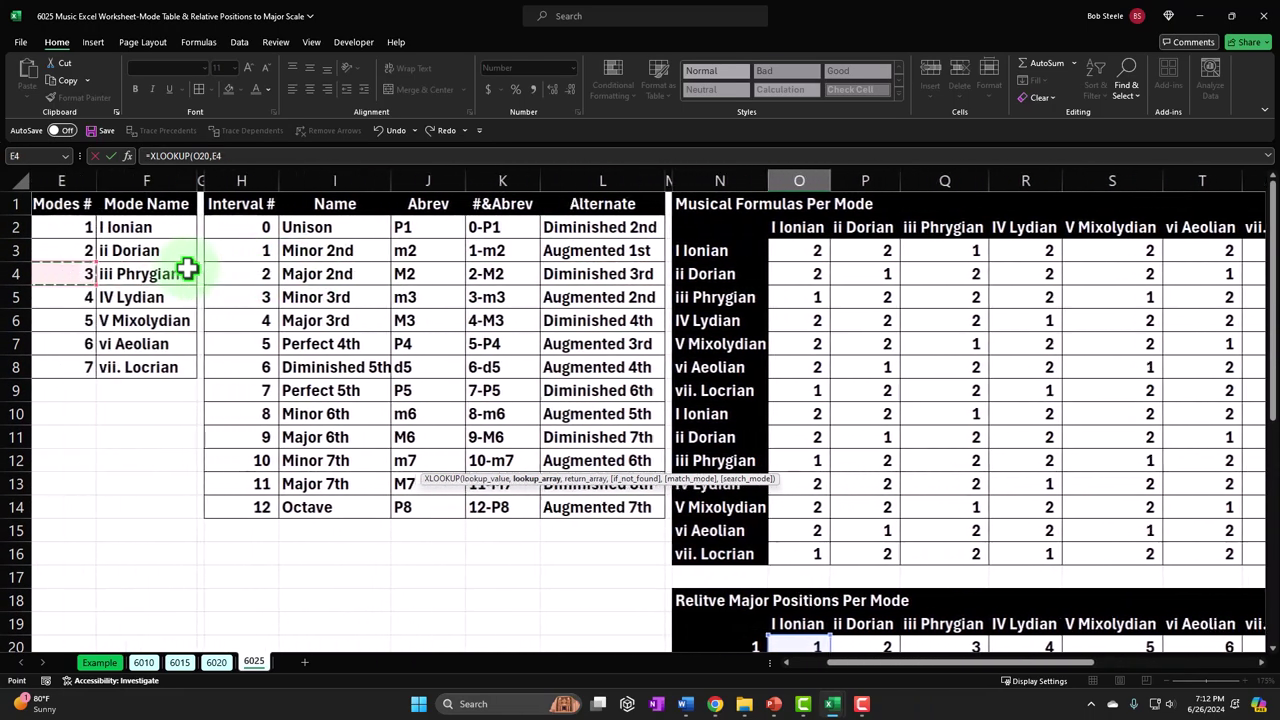
{"action": "left_click_drag", "start_coordinate": [217, 252], "coordinate": [223, 368]}
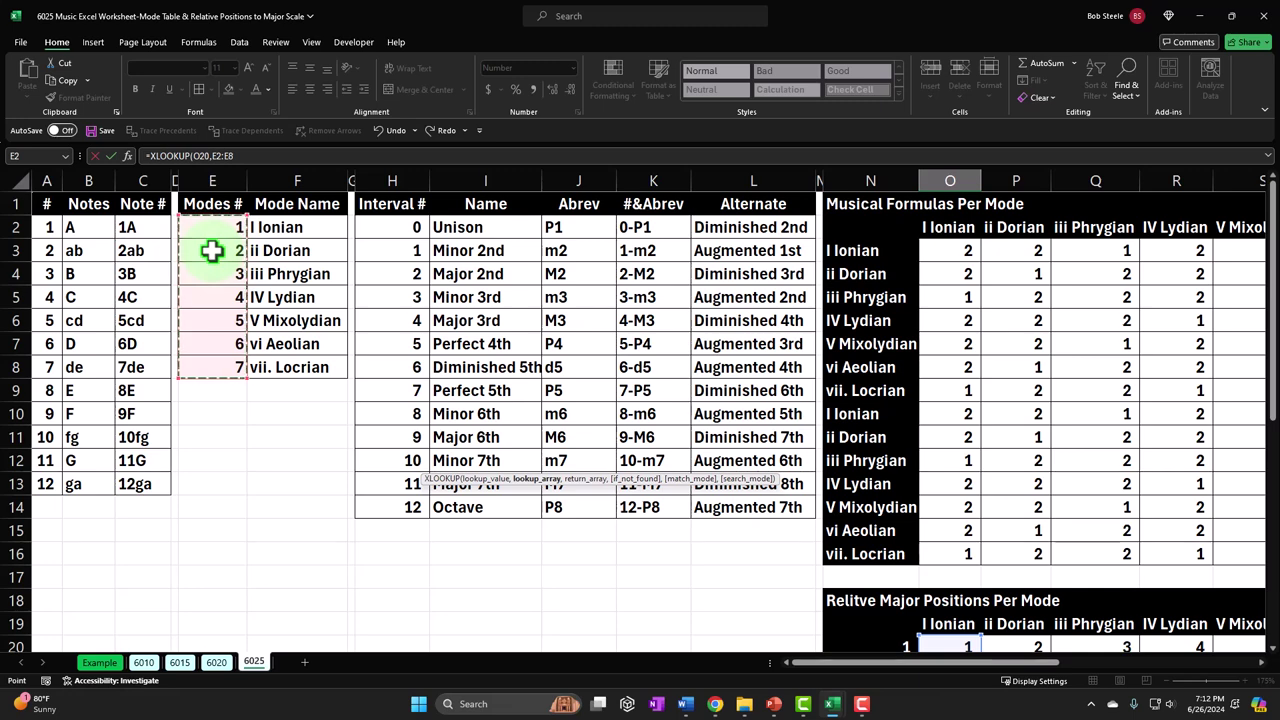
Make the mode-number lookup range absolute as $E$2:$E$8.
{"action": "left_click", "coordinate": [238, 155]}
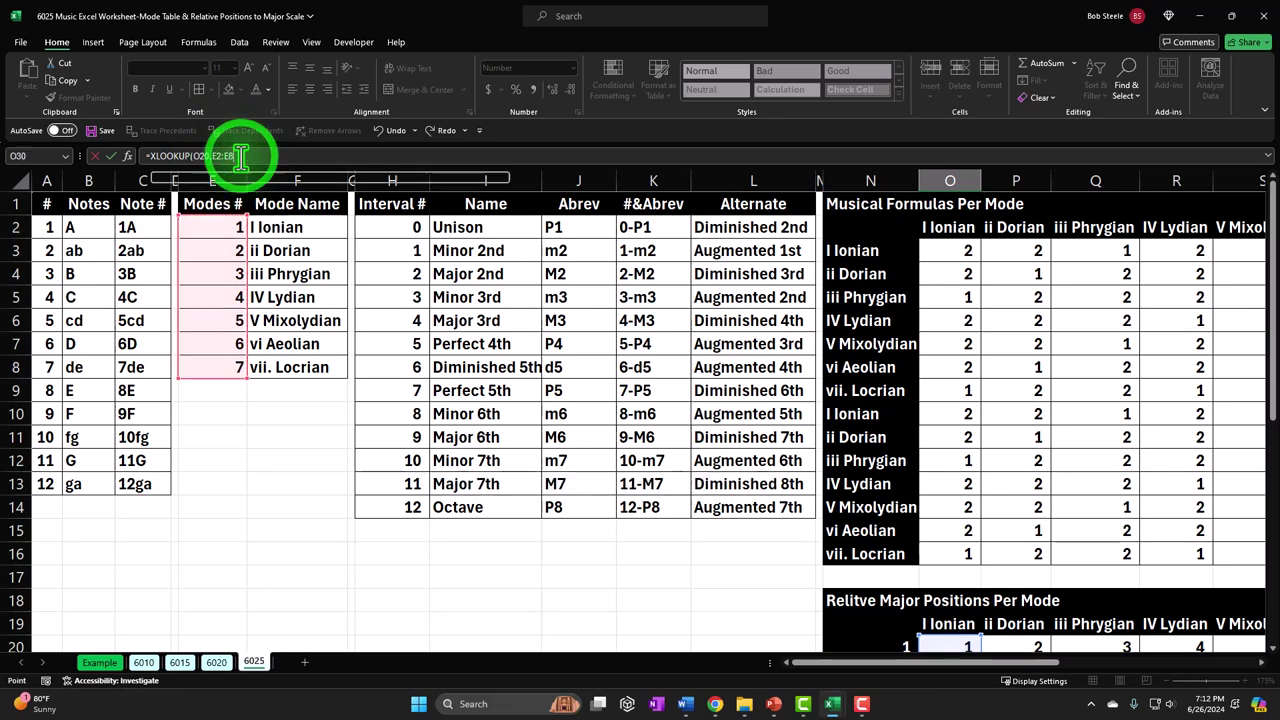
{"action": "left_click", "coordinate": [253, 222]}
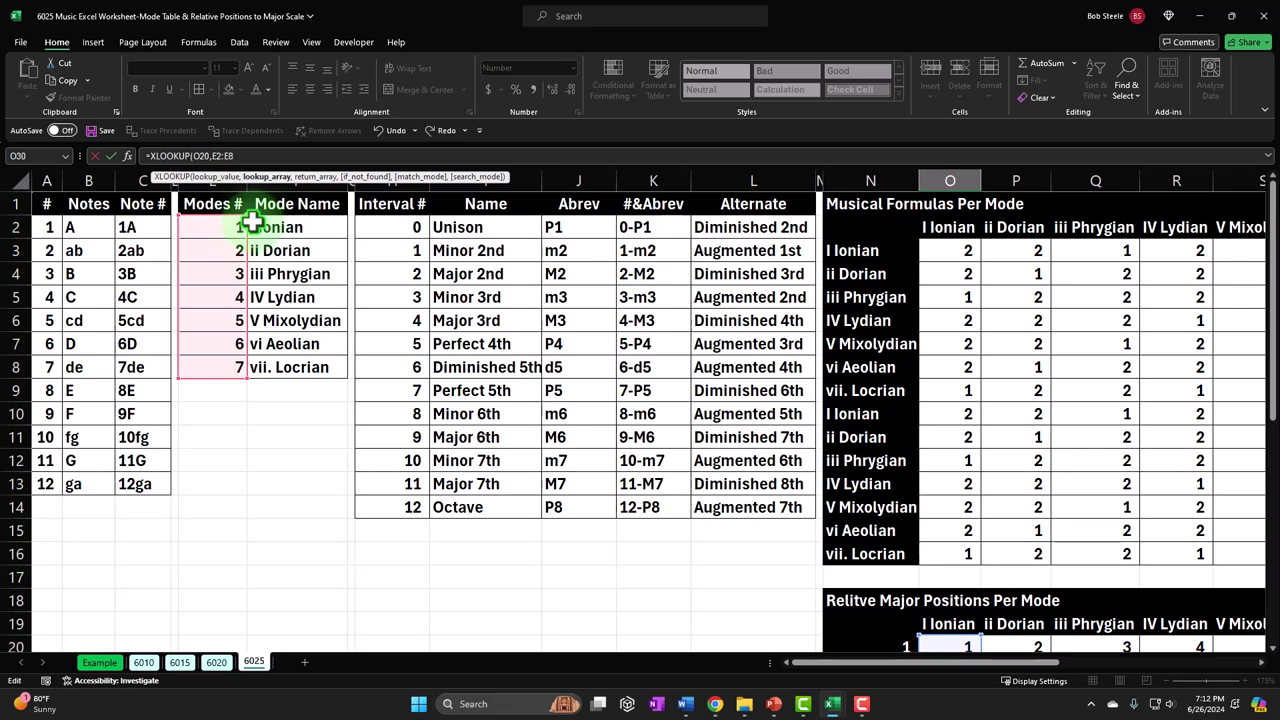
{"action": "key", "text": "F4"}
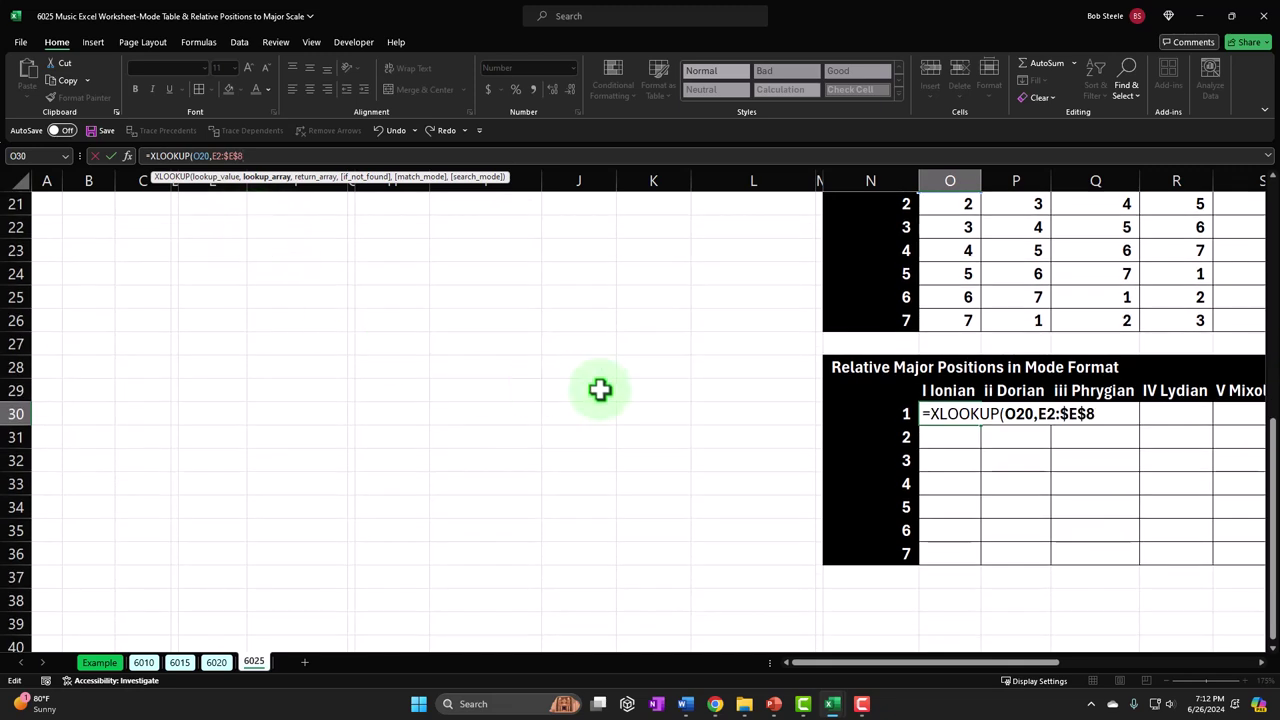
{"action": "left_click", "coordinate": [1045, 418]}
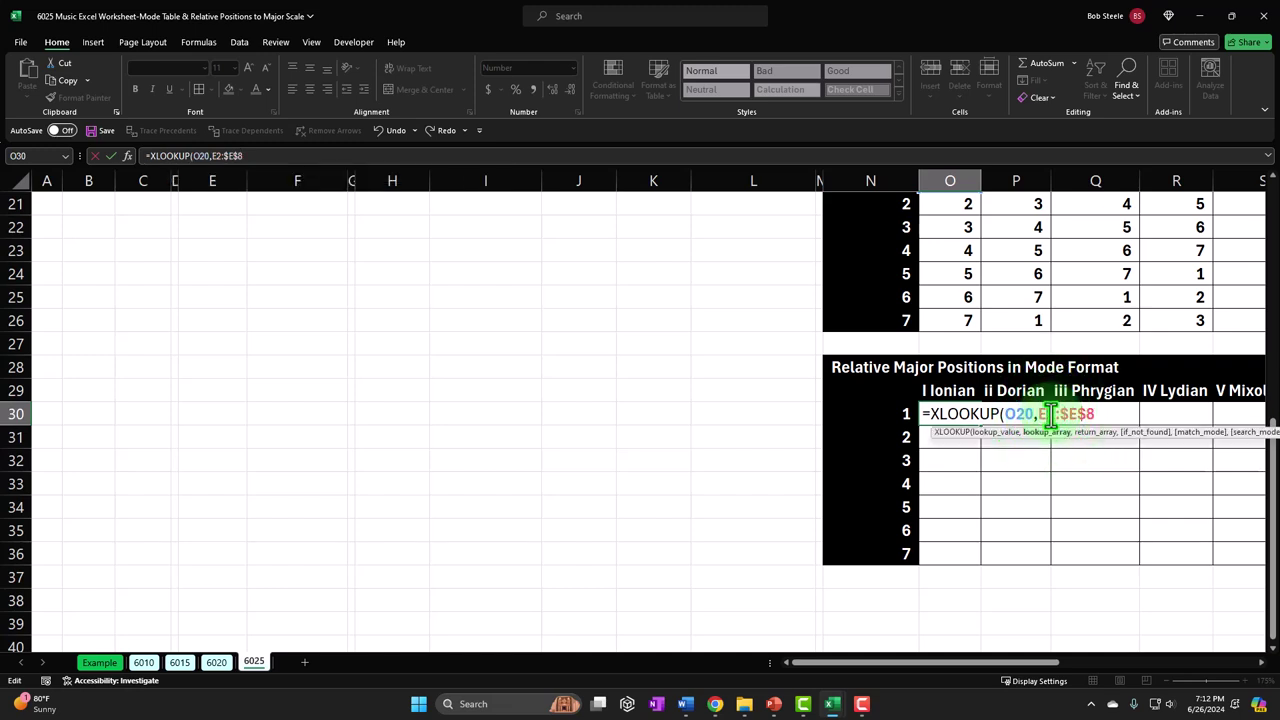
{"action": "left_click", "coordinate": [1050, 418]}
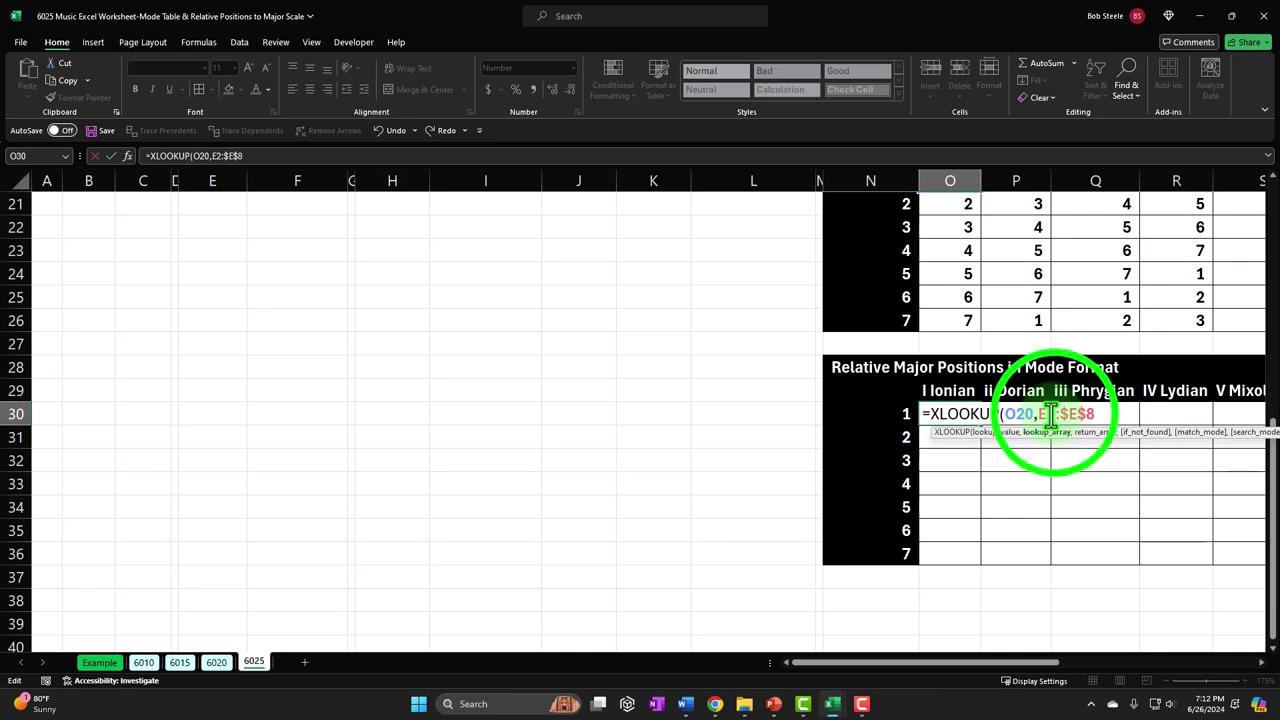
{"action": "key", "text": "F4"}
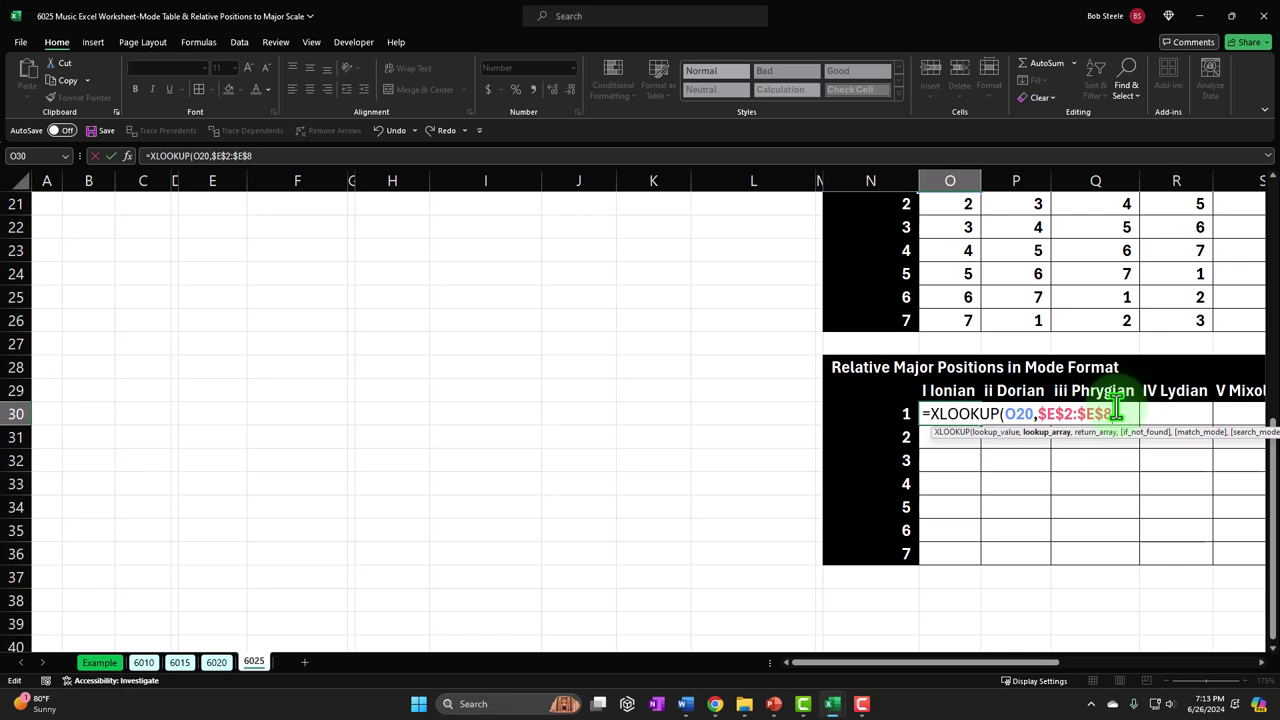
Add $F$2:$F$8 as the return array and commit the formula, showing I Ionian.
{"action": "type", "text": ","}
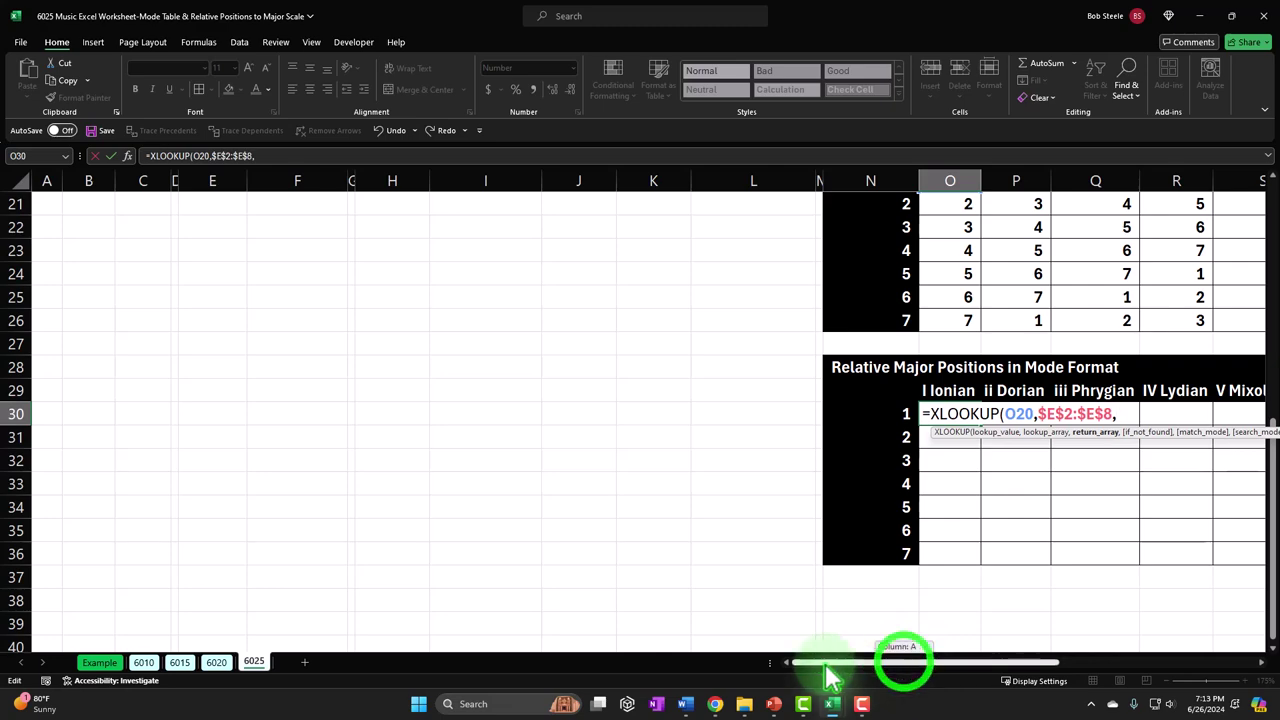
{"action": "scroll", "coordinate": [420, 534], "scroll_direction": "up", "scroll_amount": 7}
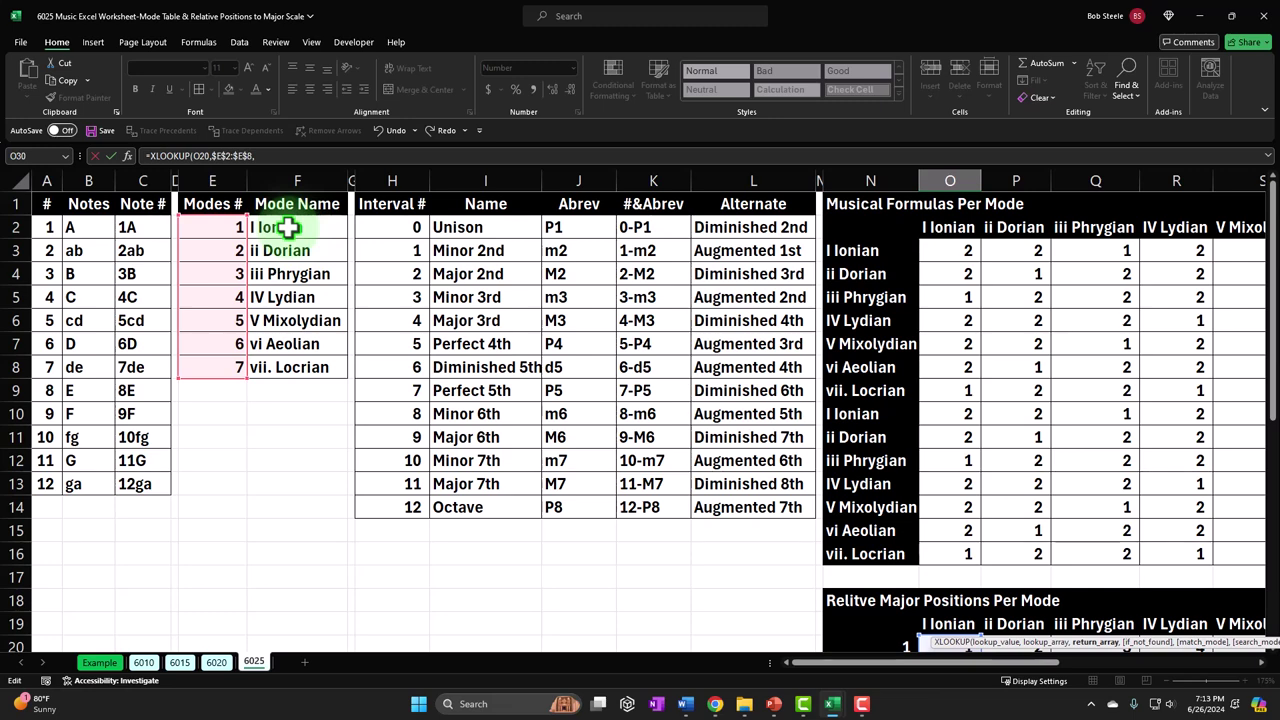
{"action": "left_click_drag", "start_coordinate": [288, 227], "coordinate": [292, 362]}
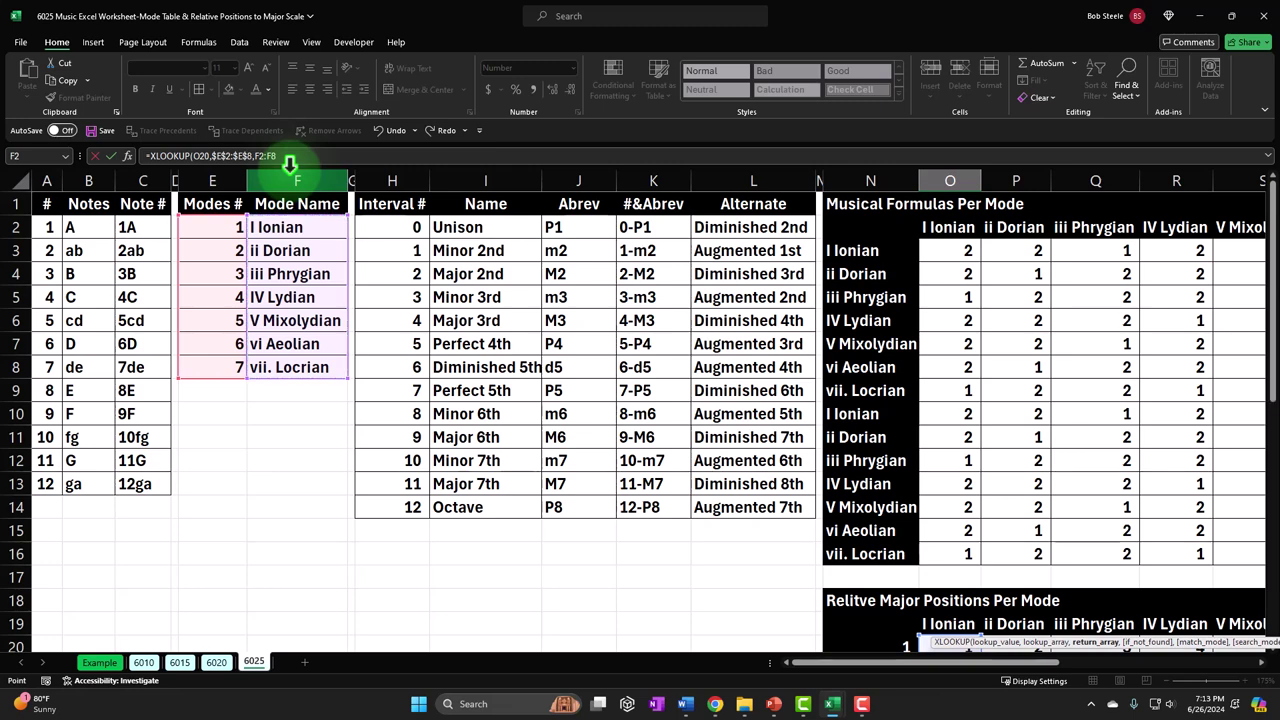
{"action": "key", "text": "F4"}
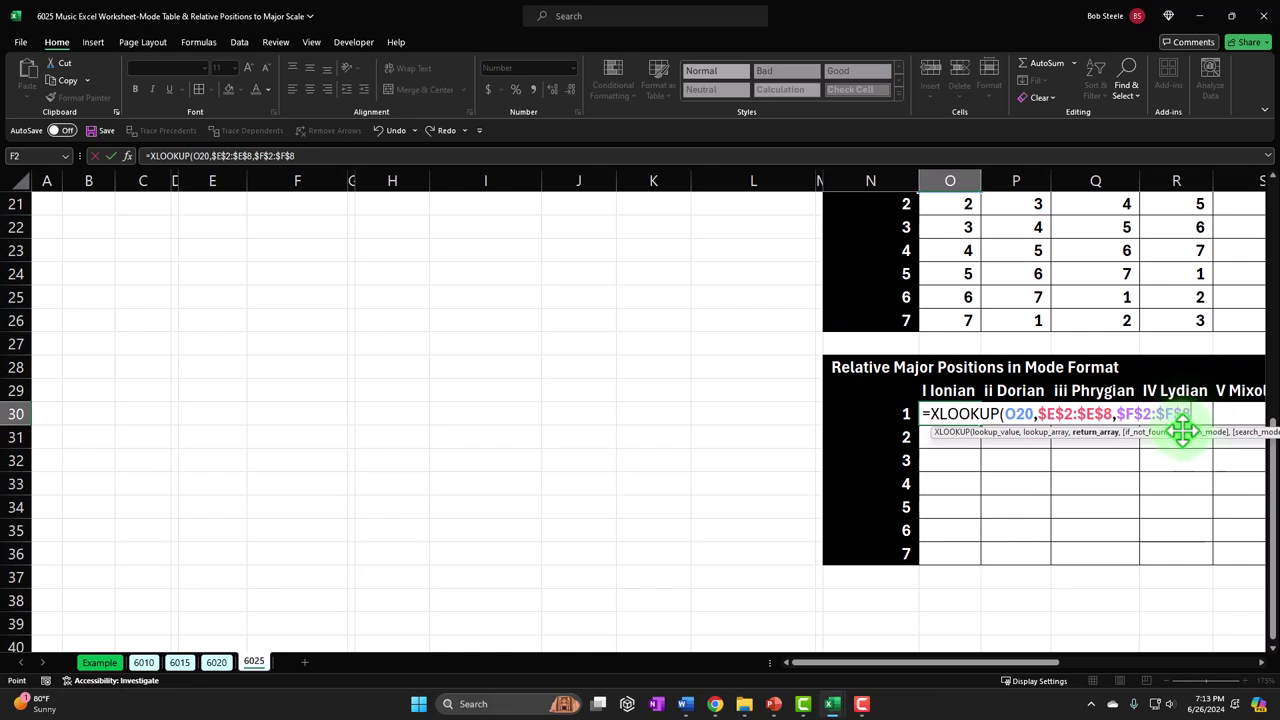
{"action": "type", "text": ")"}
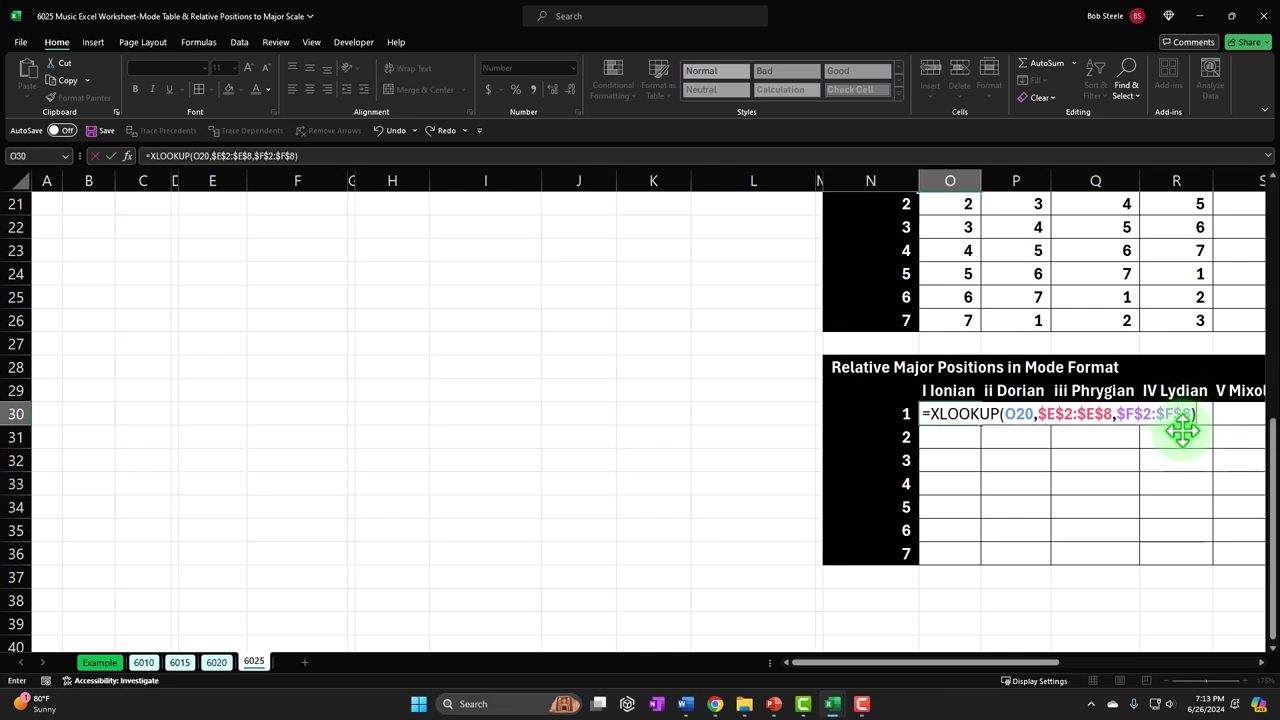
{"action": "key", "text": "Return"}
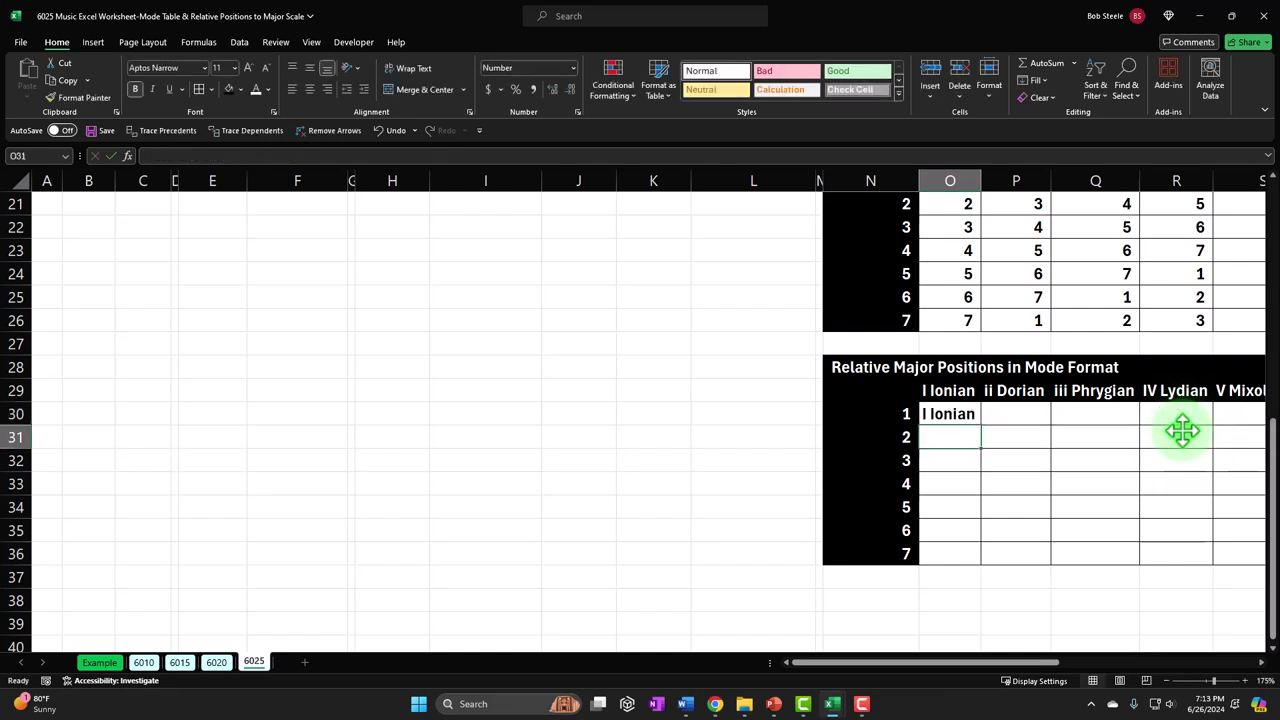
Fill the O30 lookup down to O36 and widen column O to fit the names.
{"action": "key", "text": "Right"}
{"action": "key", "text": "Right"}
{"action": "key", "text": "Right"}
{"action": "key", "text": "Right"}
{"action": "key", "text": "Right"}
{"action": "key", "text": "Right"}
{"action": "key", "text": "Right"}
{"action": "key", "text": "Right"}
{"action": "key", "text": "Right"}
{"action": "key", "text": "Right"}
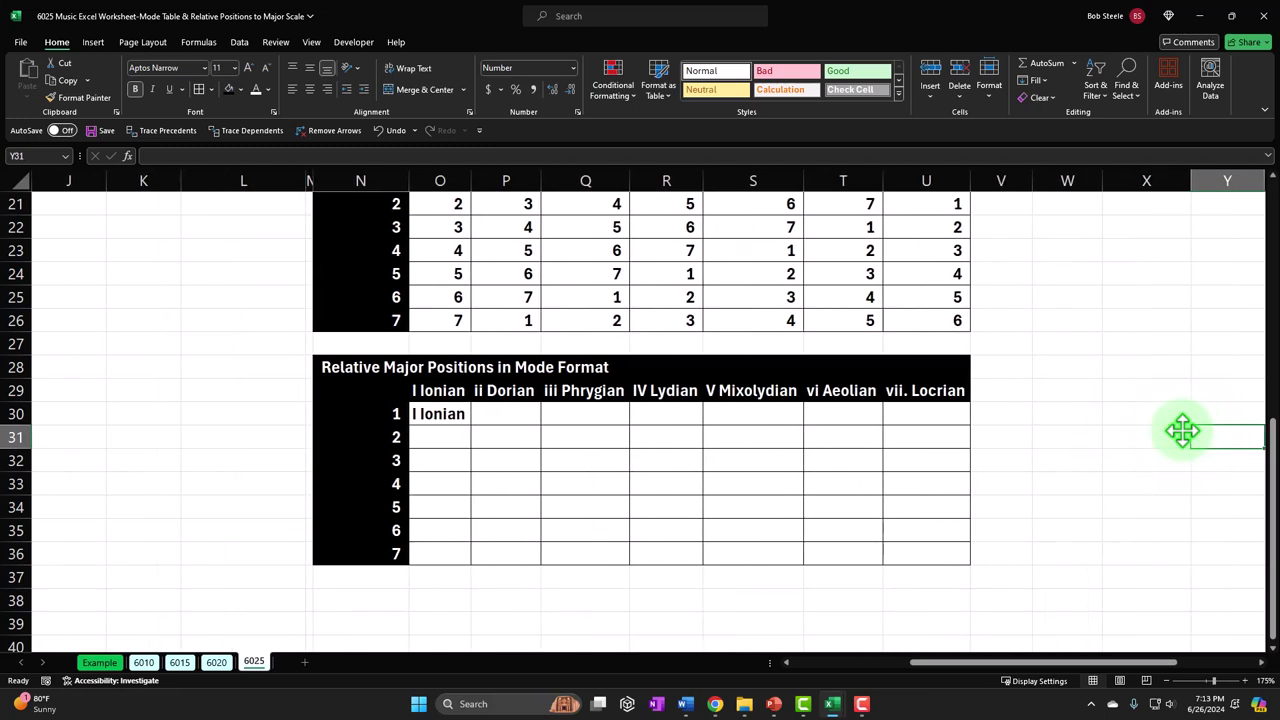
{"action": "scroll", "coordinate": [740, 443], "scroll_direction": "up", "scroll_amount": 1}
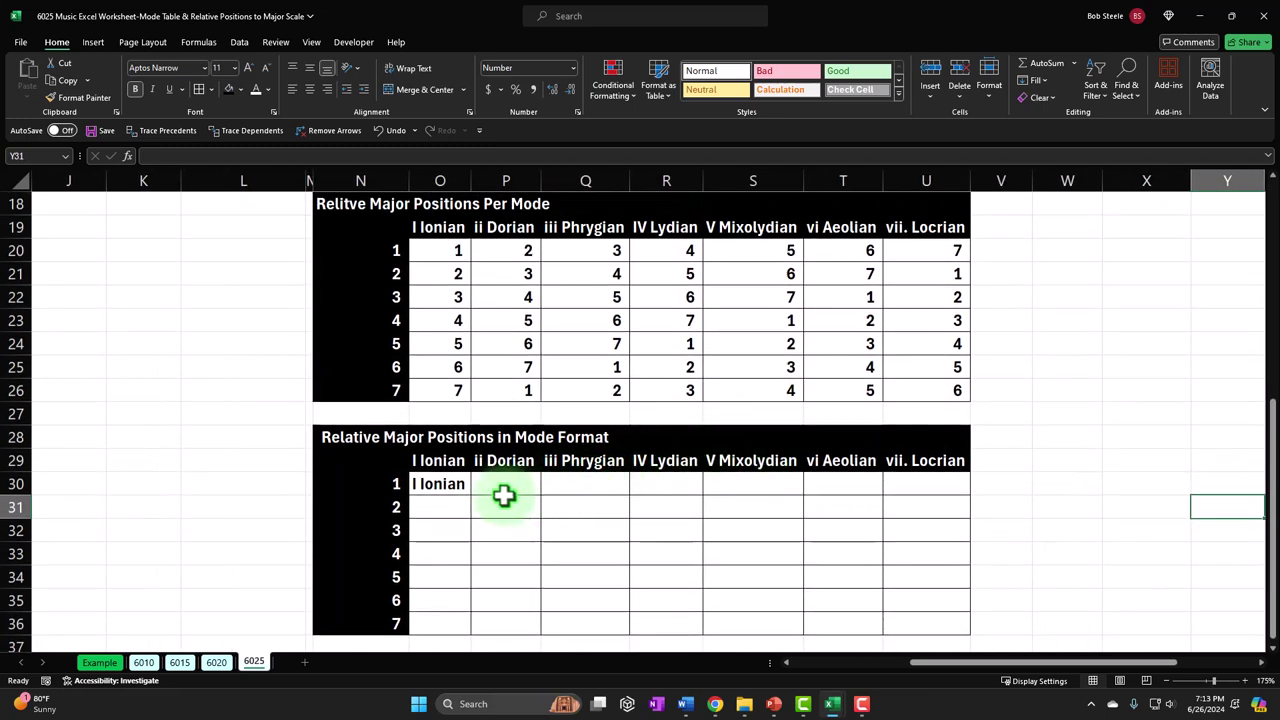
{"action": "left_click", "coordinate": [462, 487]}
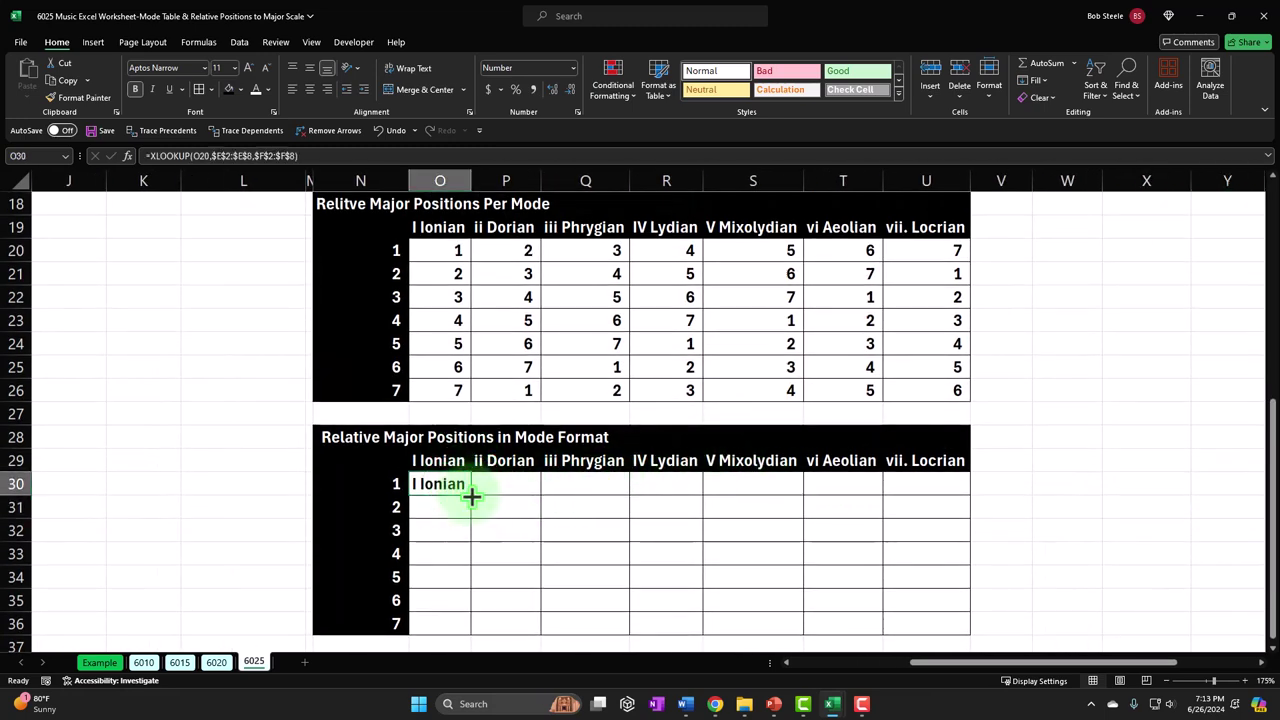
{"action": "left_click_drag", "start_coordinate": [471, 497], "coordinate": [471, 628]}
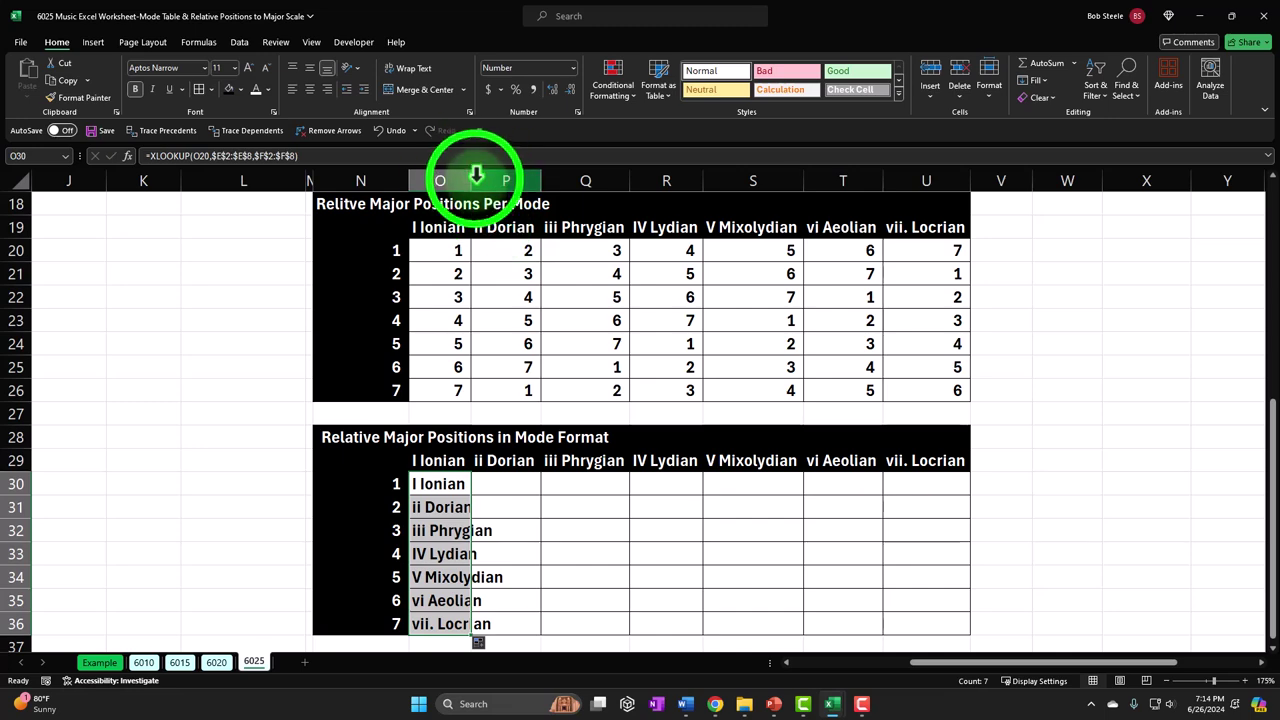
{"action": "left_click_drag", "start_coordinate": [476, 175], "coordinate": [497, 177]}
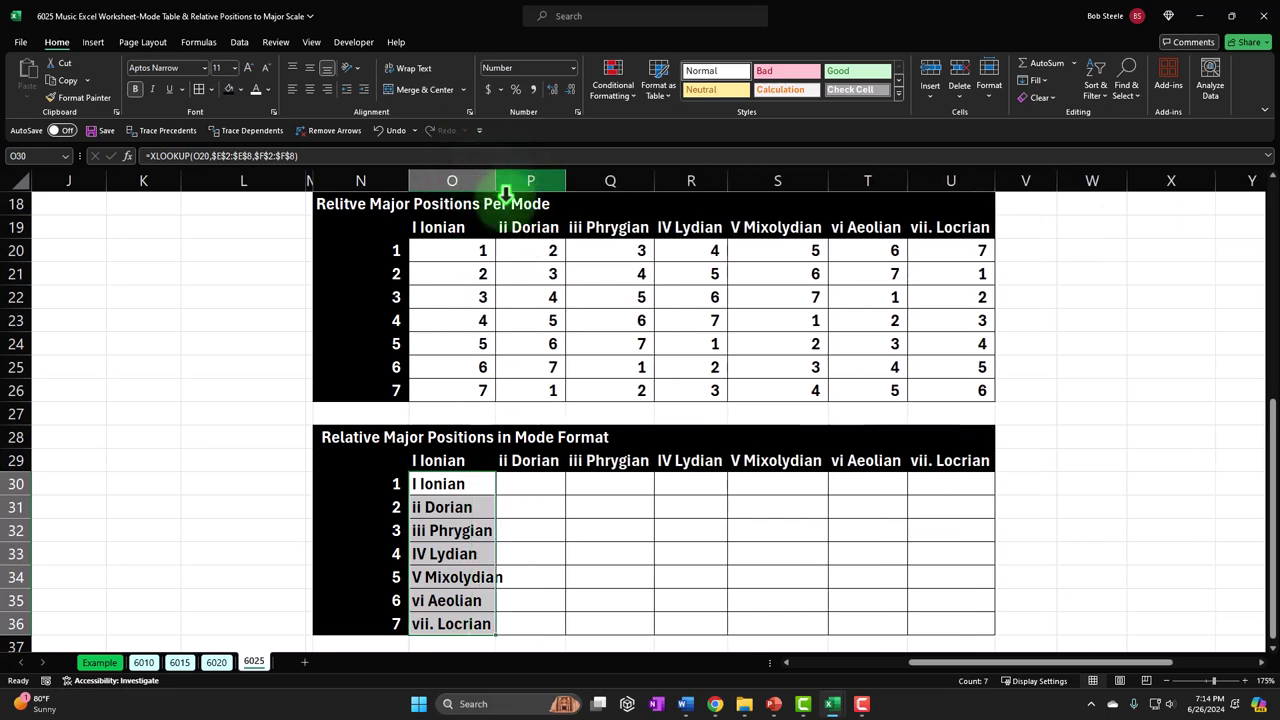
Check O31's XLOOKUP references without changing the formula.
{"action": "left_click", "coordinate": [471, 523]}
{"action": "double_click", "coordinate": [471, 508]}
{"action": "scroll", "coordinate": [651, 537], "scroll_direction": "up", "scroll_amount": 1}
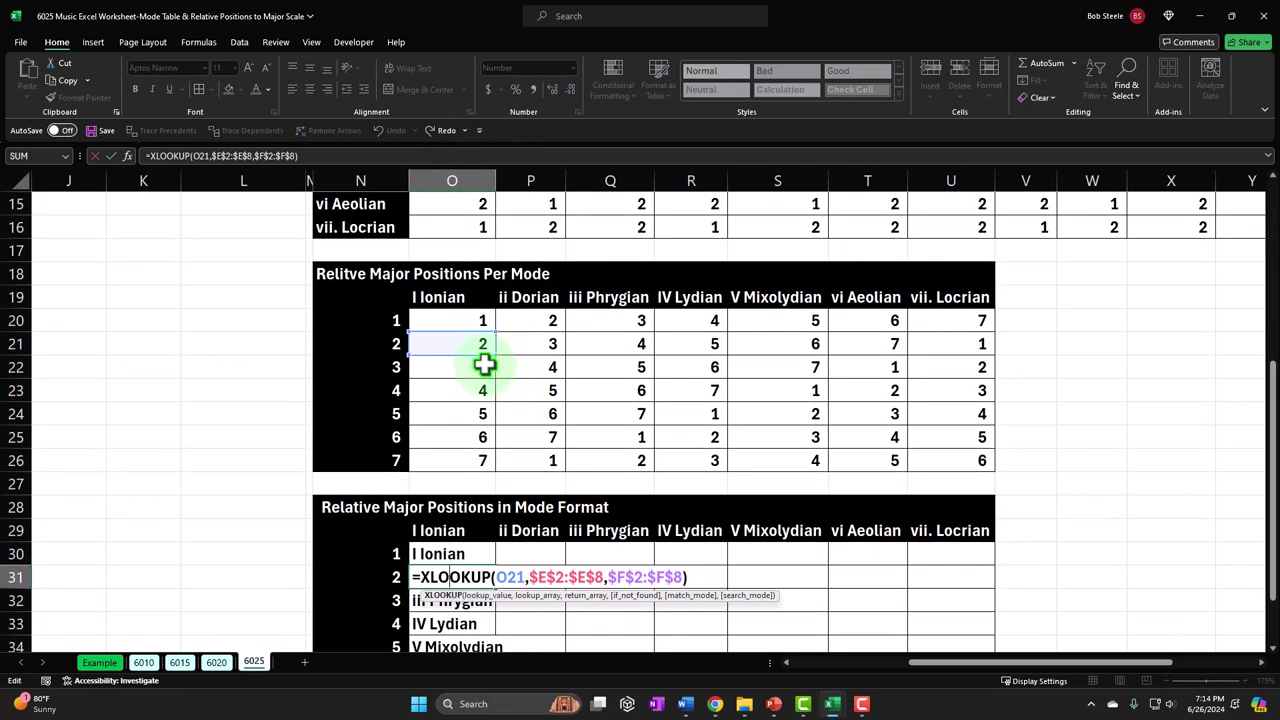
{"action": "left_click_drag", "start_coordinate": [966, 662], "coordinate": [403, 474]}
{"action": "scroll", "coordinate": [320, 427], "scroll_direction": "up", "scroll_amount": 5}
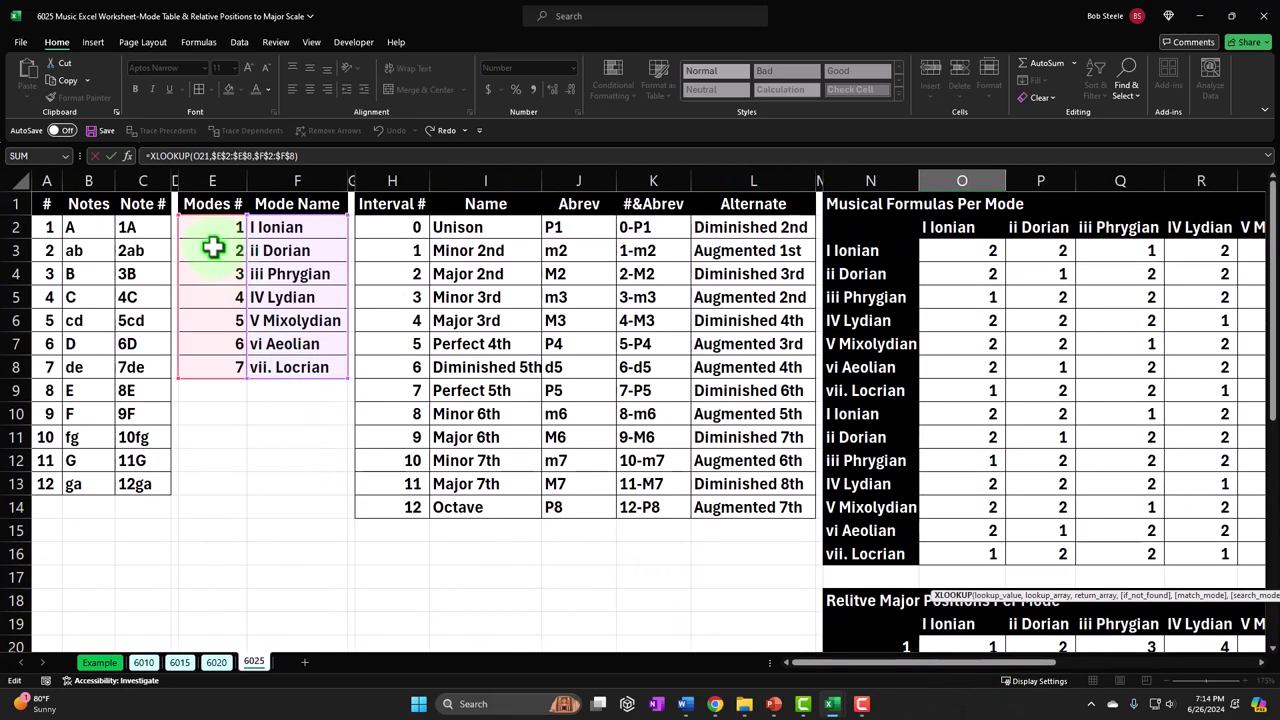
{"action": "key", "text": "Return"}
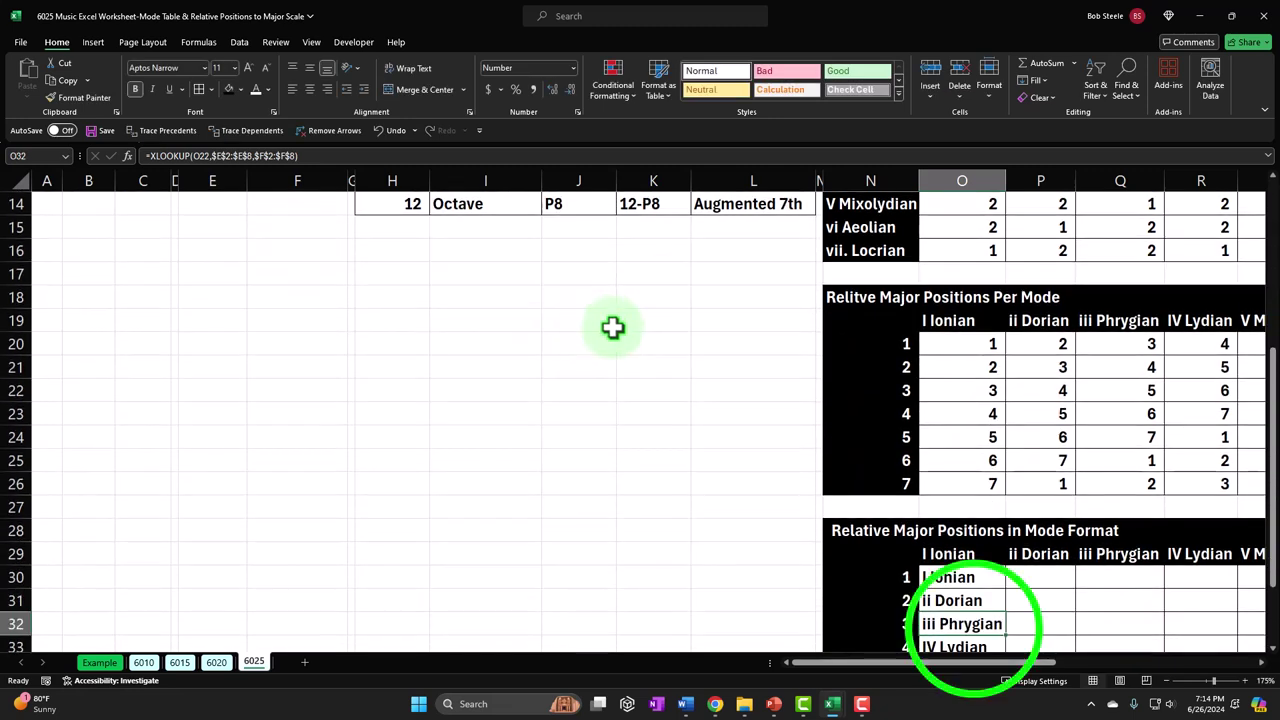
Check the XLOOKUP references in O32 and O33, leaving both unchanged.
{"action": "double_click", "coordinate": [971, 623]}
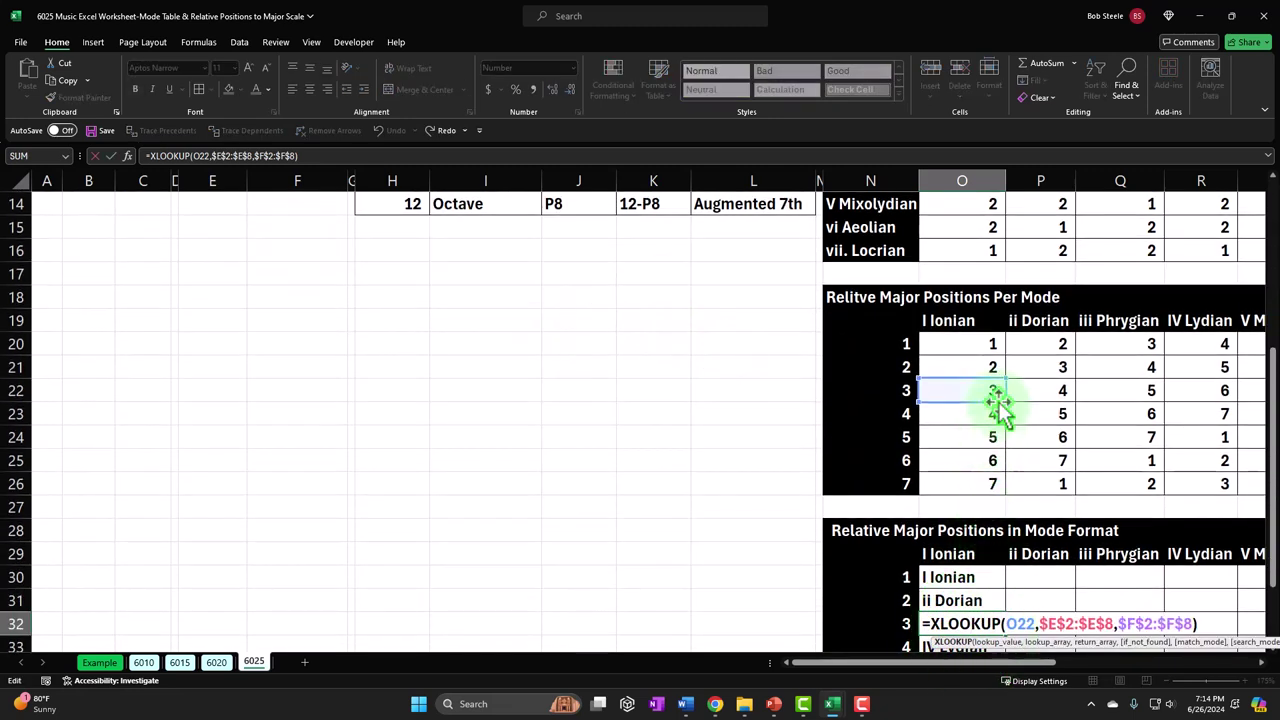
{"action": "scroll", "coordinate": [360, 420], "scroll_direction": "up", "scroll_amount": 4}
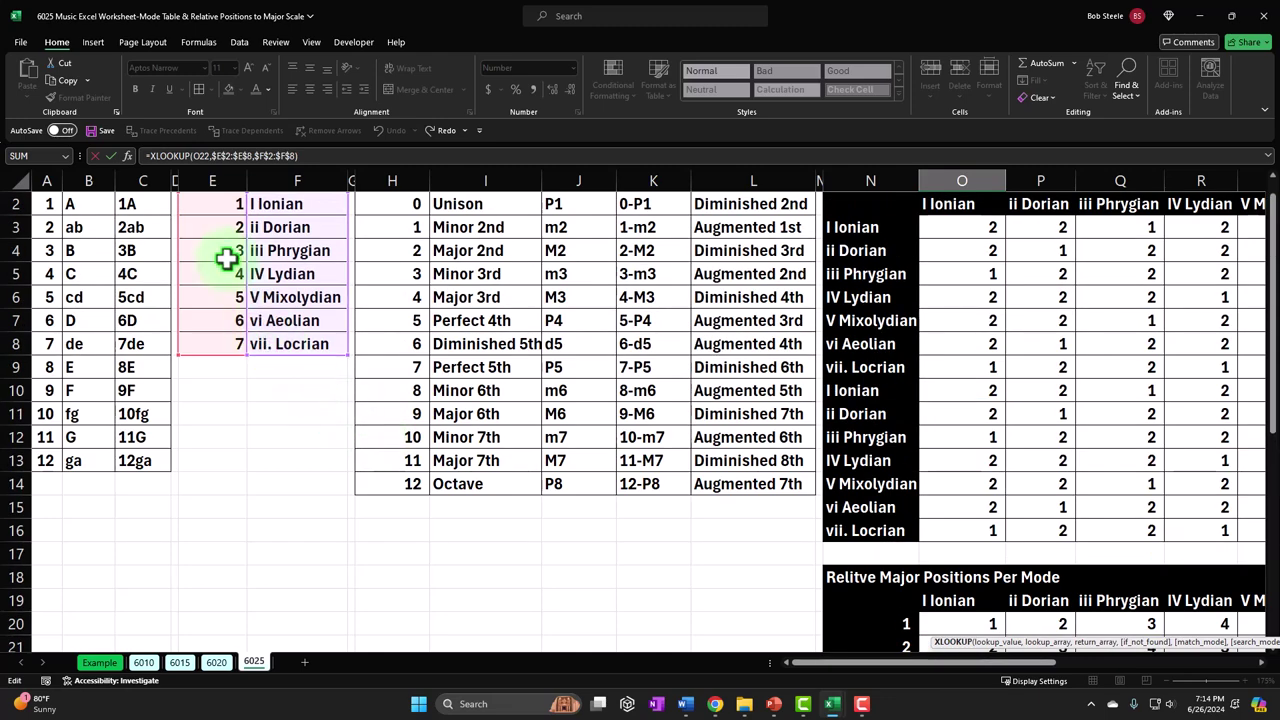
{"action": "key", "text": "Return"}
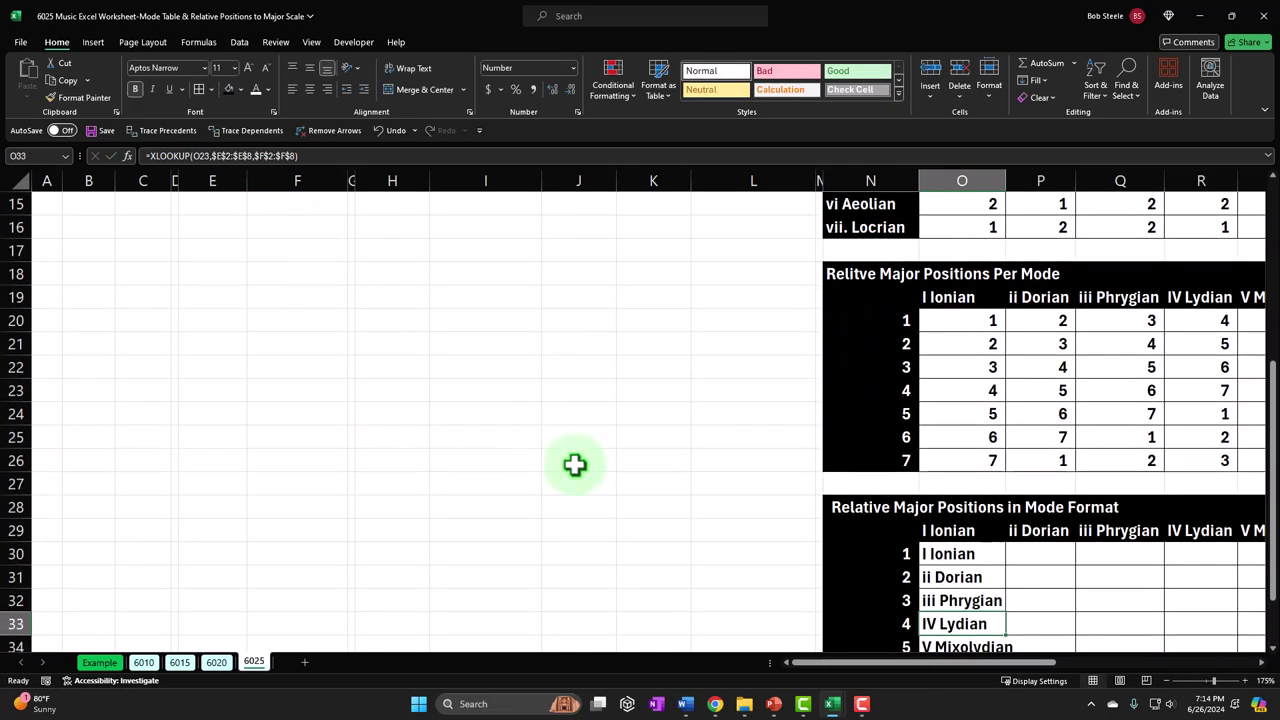
{"action": "scroll", "coordinate": [700, 510], "scroll_direction": "down", "scroll_amount": 1}
{"action": "double_click", "coordinate": [930, 554]}
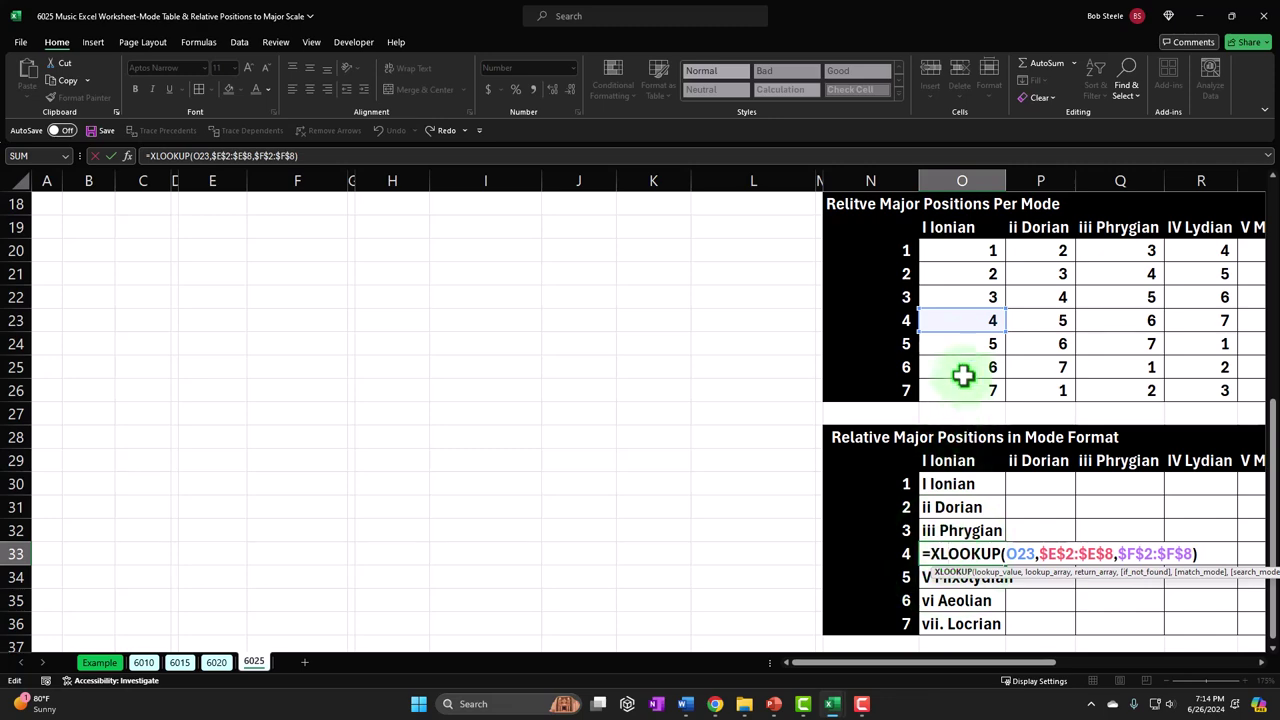
{"action": "scroll", "coordinate": [306, 391], "scroll_direction": "up", "scroll_amount": 6}
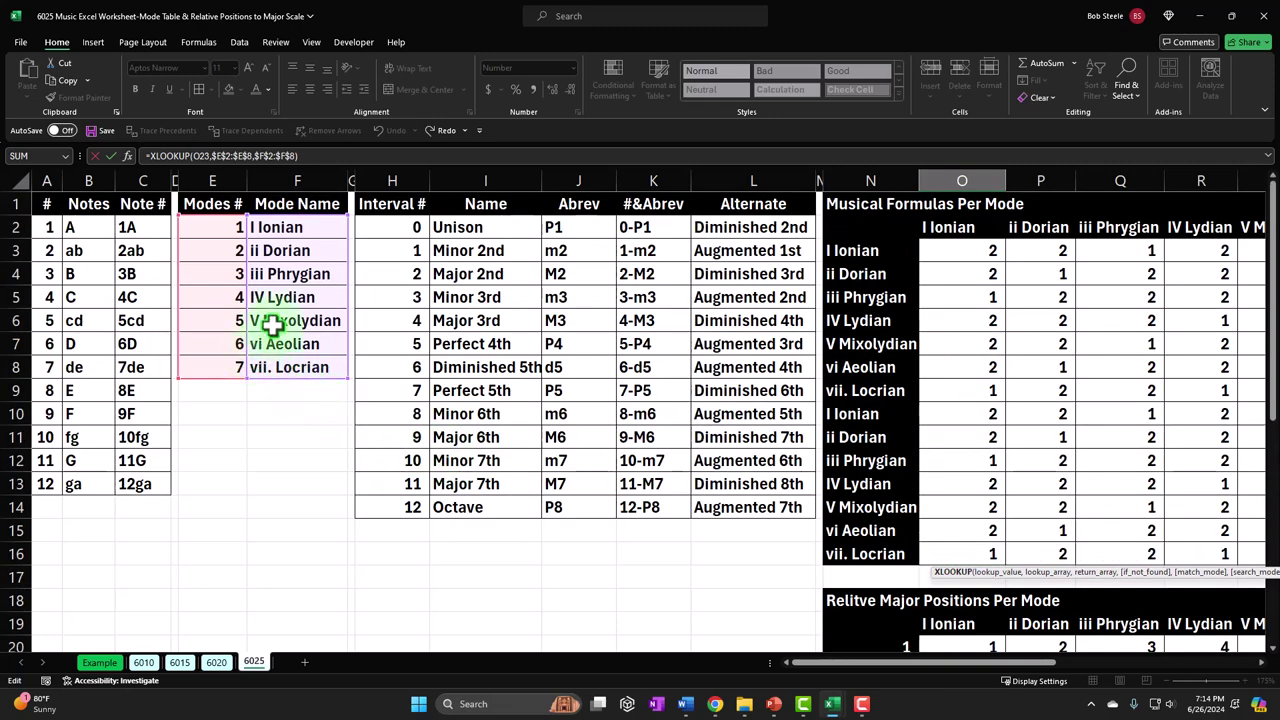
{"action": "key", "text": "Return"}
{"action": "key", "text": "Right"}
{"action": "key", "text": "Right"}
{"action": "key", "text": "Right"}
{"action": "key", "text": "Right"}
{"action": "key", "text": "Right"}
{"action": "key", "text": "Right"}
{"action": "key", "text": "Right"}
{"action": "key", "text": "Right"}
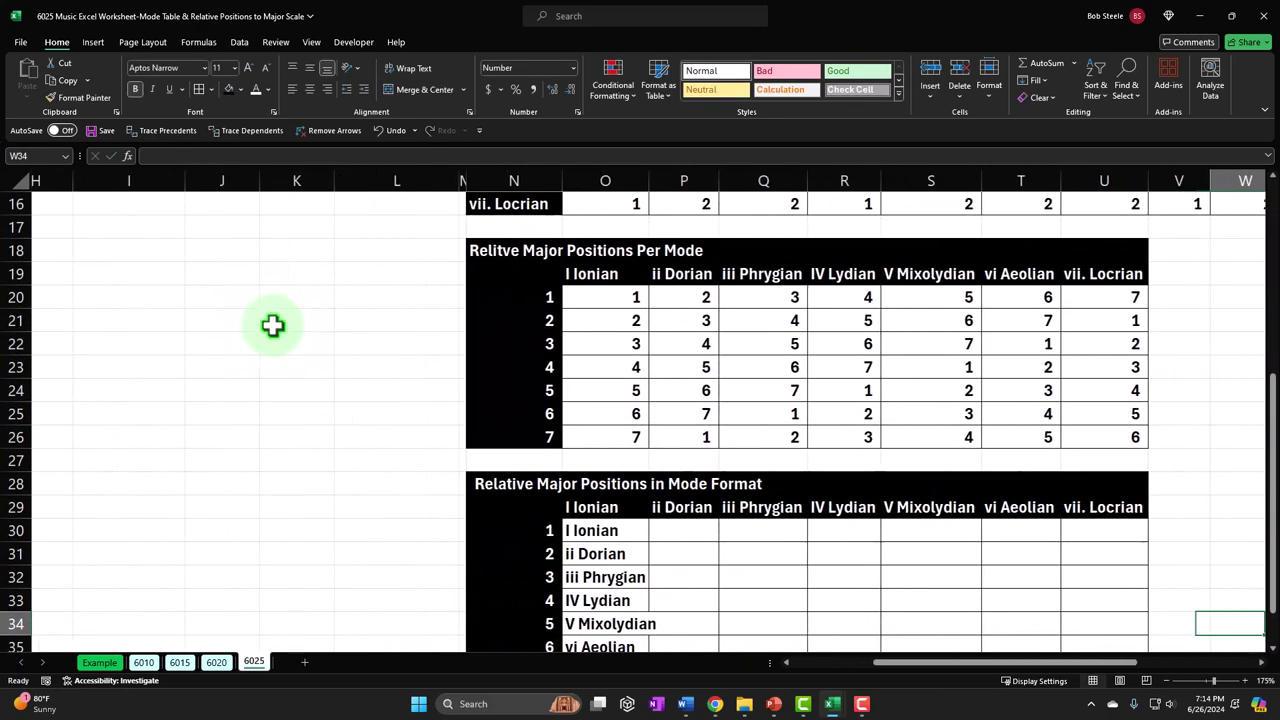
{"action": "scroll", "coordinate": [366, 374], "scroll_direction": "down", "scroll_amount": 2}
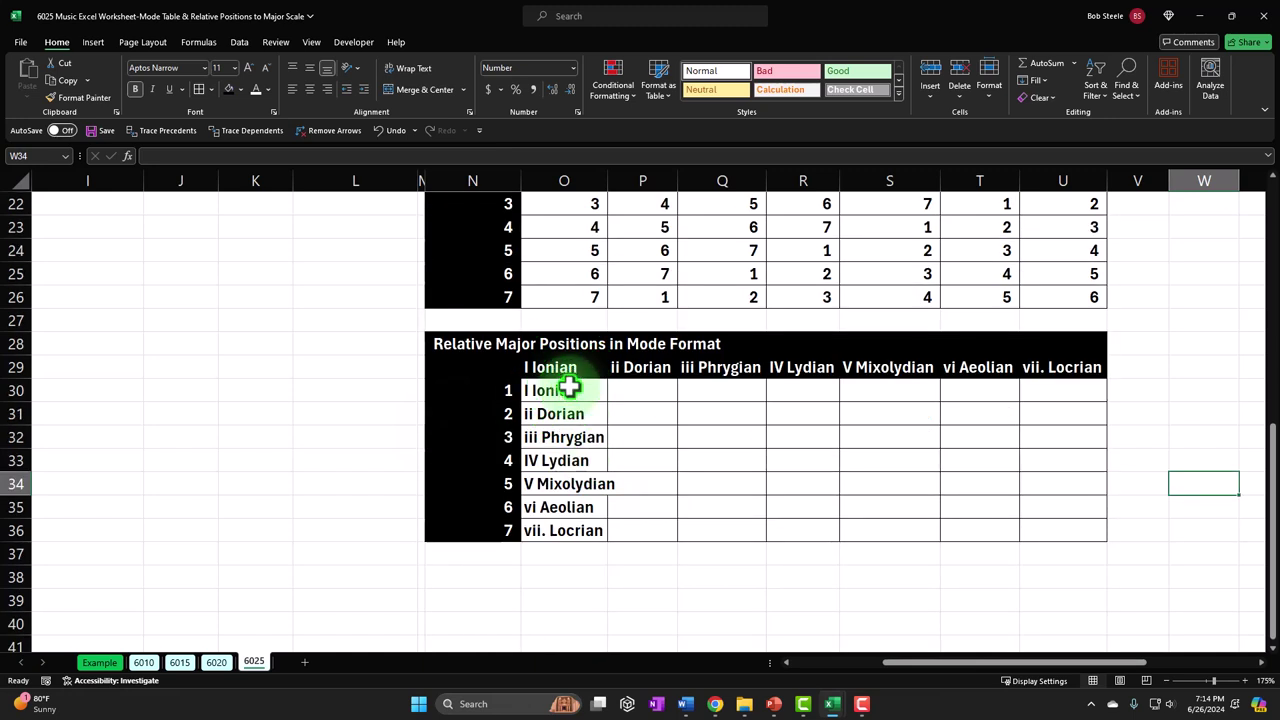
Fill the mode-name lookups across to column U and autofit columns O through U.
{"action": "left_click_drag", "start_coordinate": [568, 389], "coordinate": [1066, 537]}
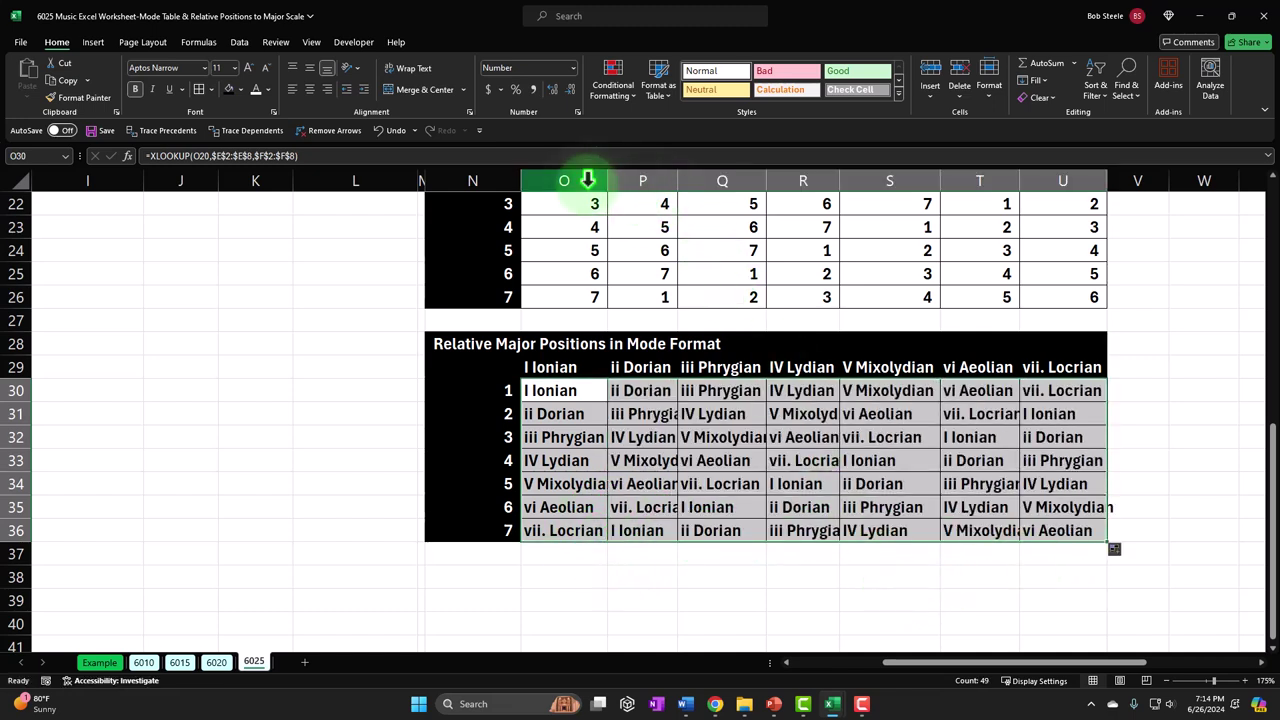
{"action": "left_click_drag", "start_coordinate": [588, 180], "coordinate": [1017, 178]}
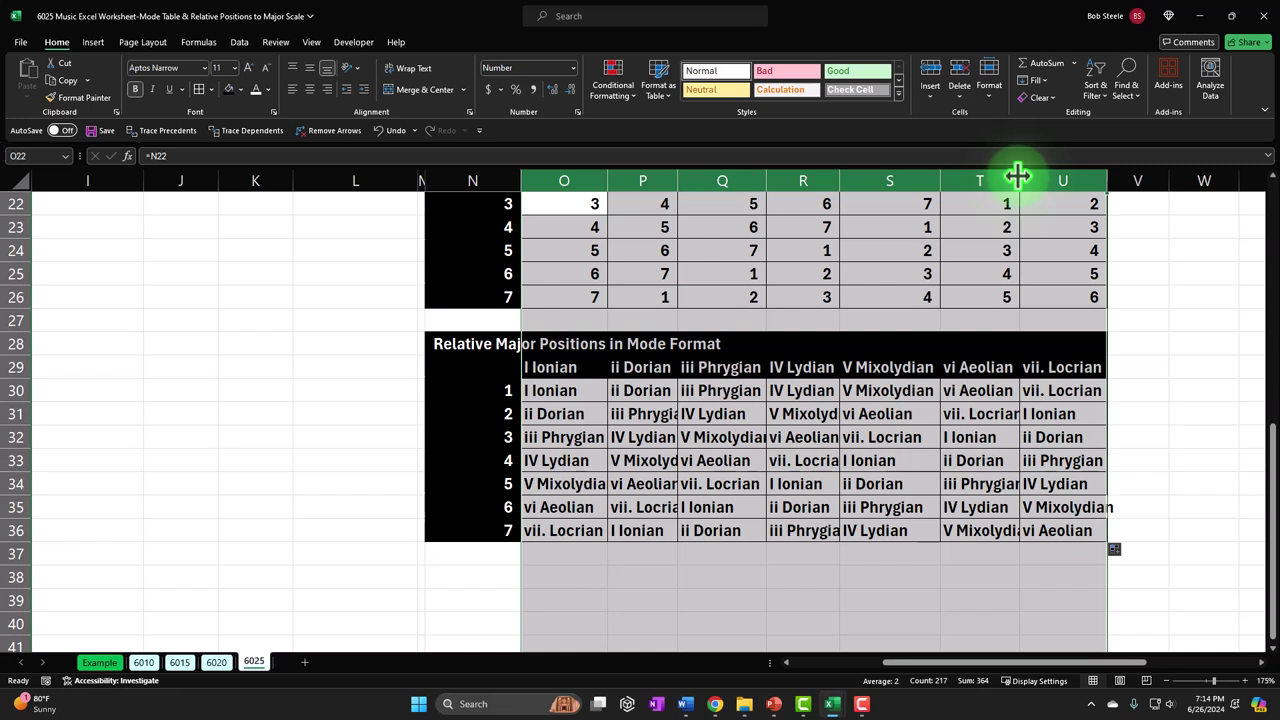
{"action": "double_click", "coordinate": [1017, 180]}
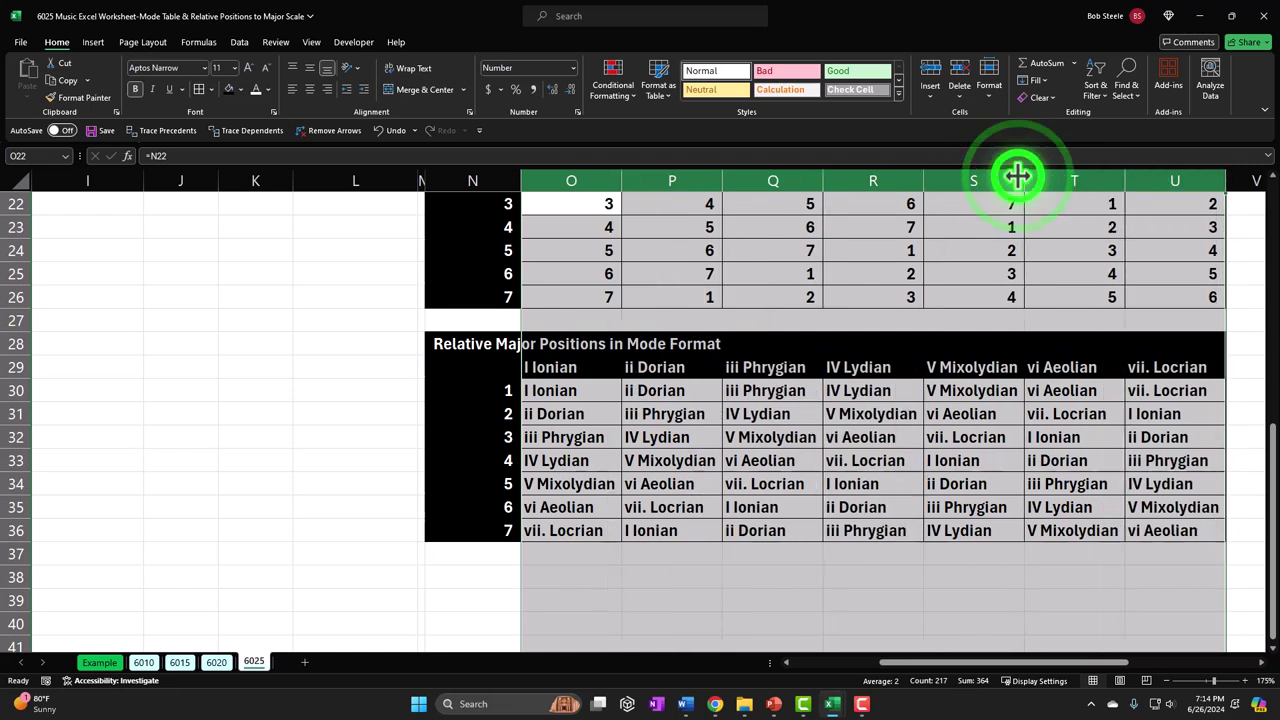
{"action": "left_click", "coordinate": [948, 396]}
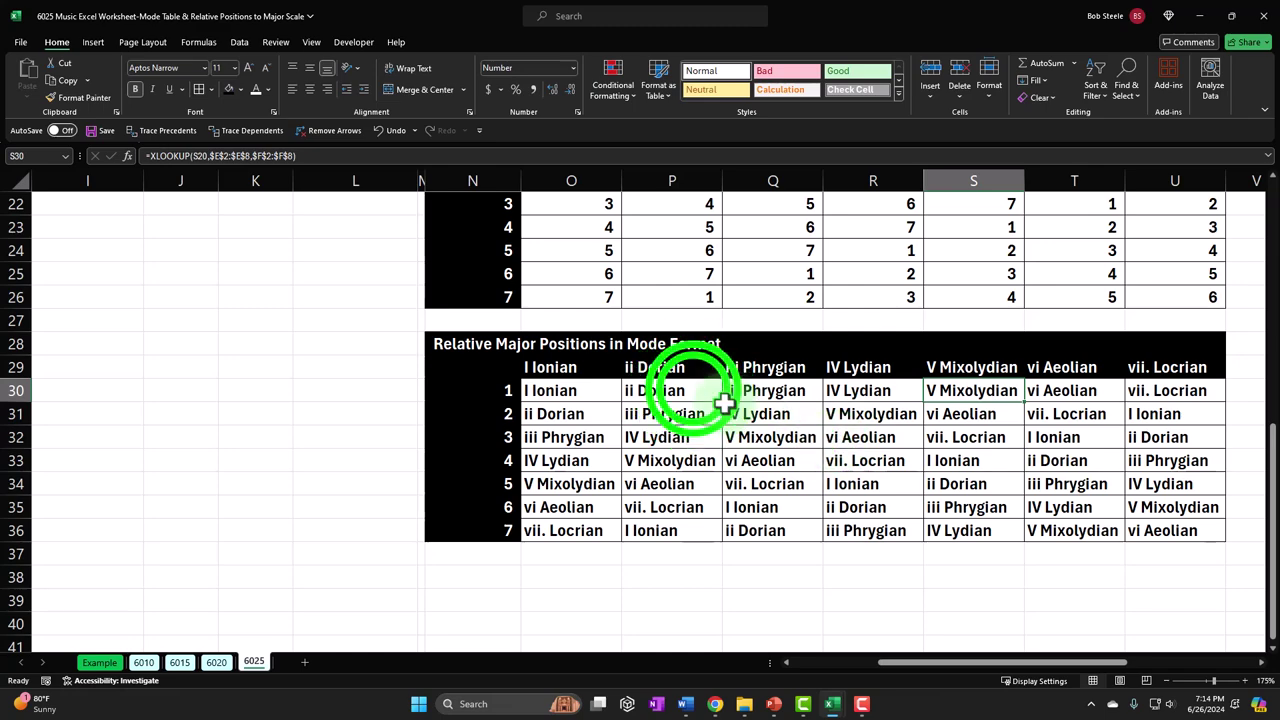
Inspect P30's XLOOKUP references and review the filled Mode Format table.
{"action": "double_click", "coordinate": [691, 390]}
{"action": "scroll", "coordinate": [691, 523], "scroll_direction": "up", "scroll_amount": 2}
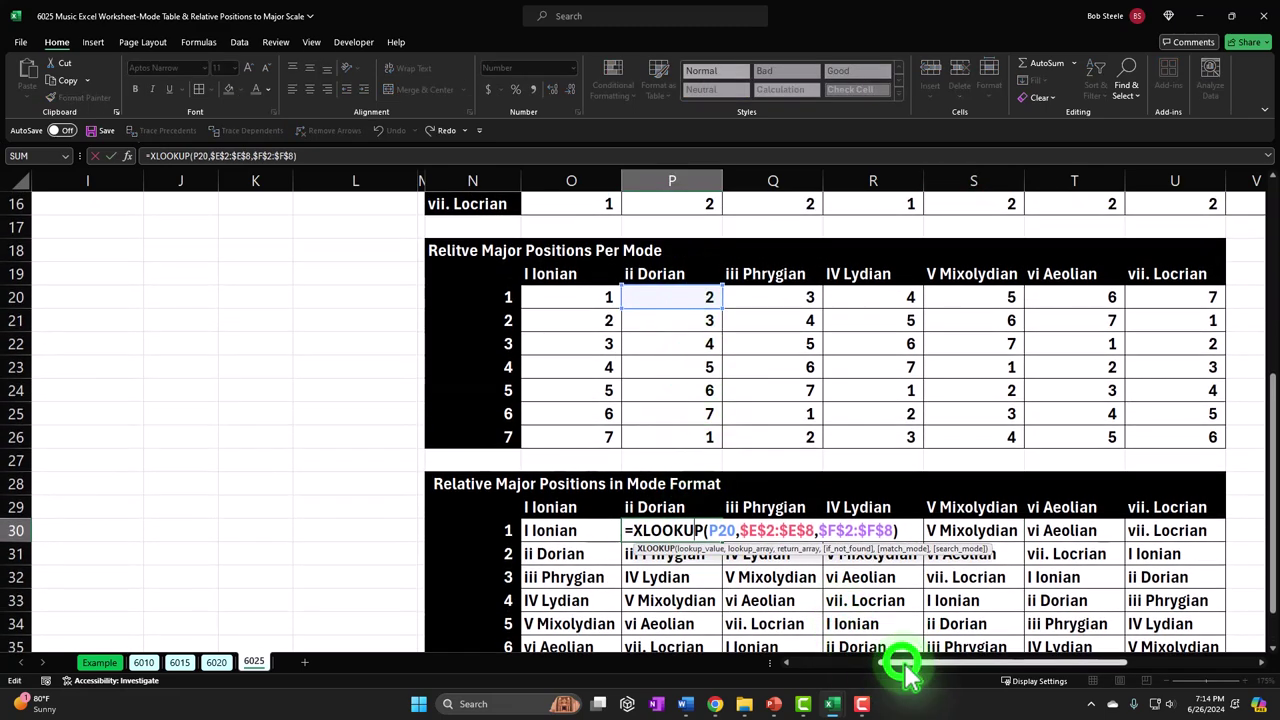
{"action": "scroll", "coordinate": [905, 668], "scroll_direction": "left", "scroll_amount": 10}
{"action": "scroll", "coordinate": [408, 517], "scroll_direction": "up", "scroll_amount": 5}
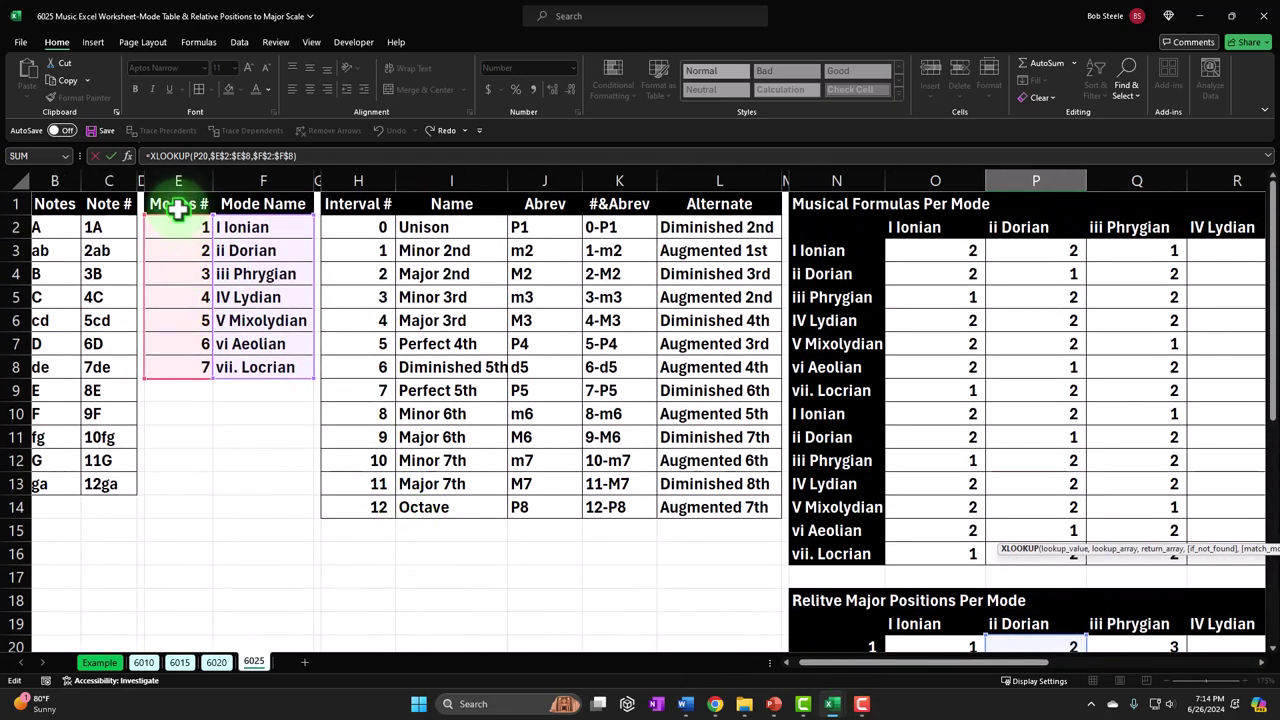
{"action": "key", "text": "Return"}
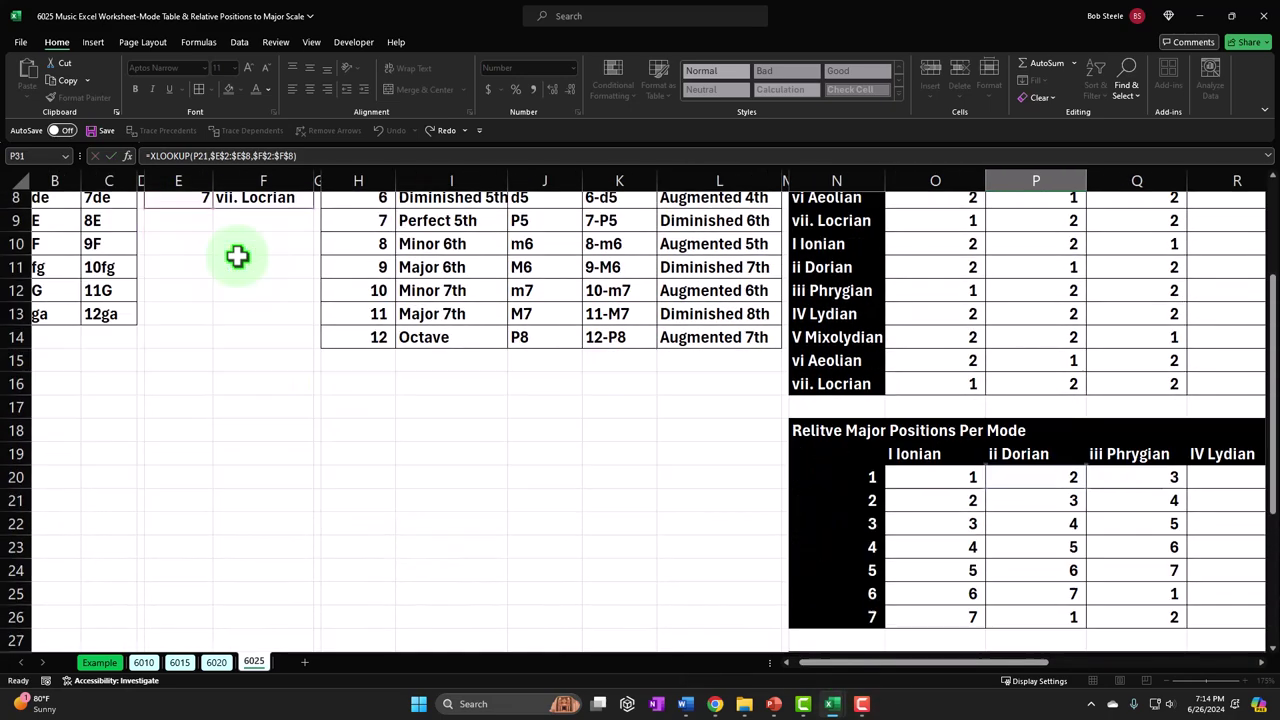
{"action": "key", "text": "Right"}
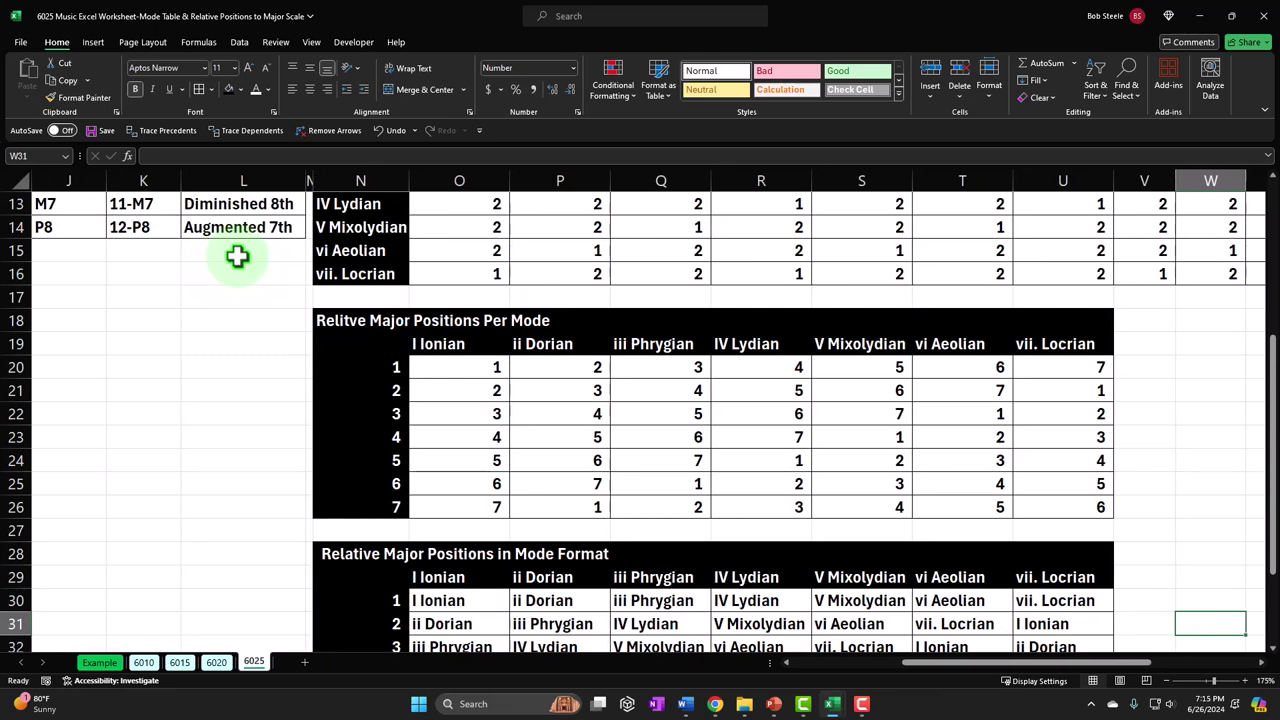
{"action": "scroll", "coordinate": [383, 374], "scroll_direction": "down", "scroll_amount": 2}
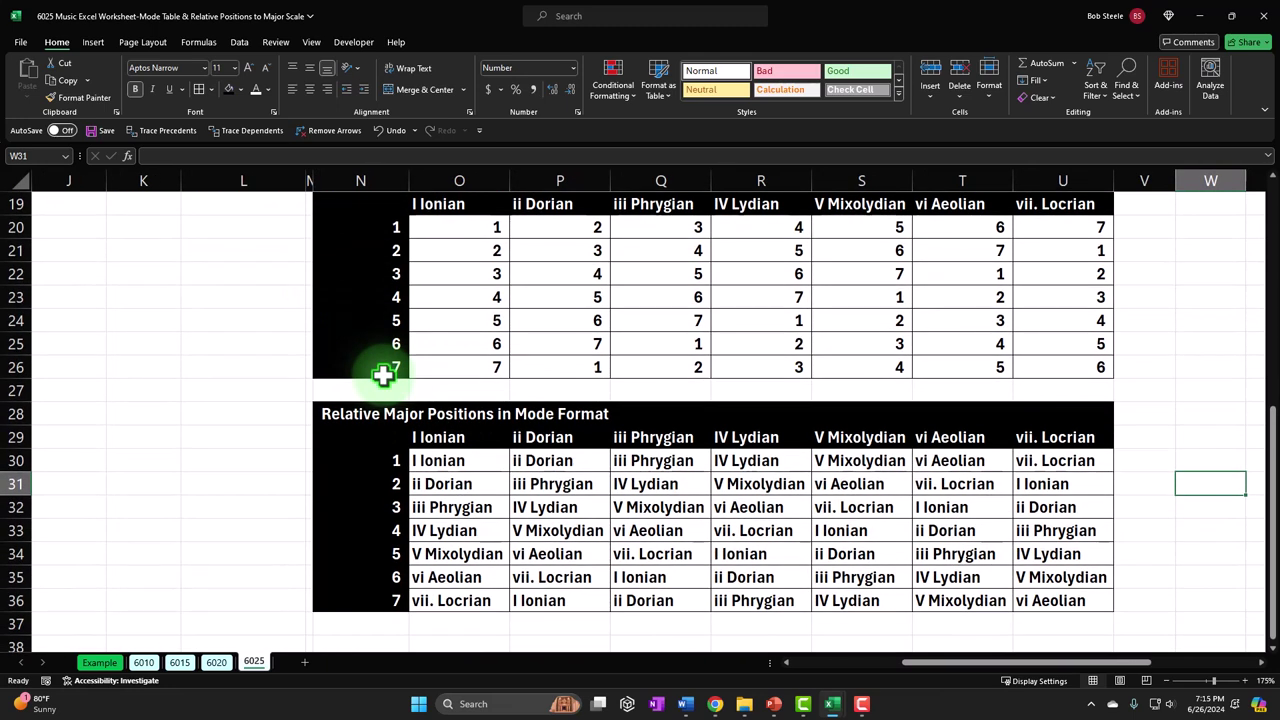
{"action": "left_click", "coordinate": [443, 238]}
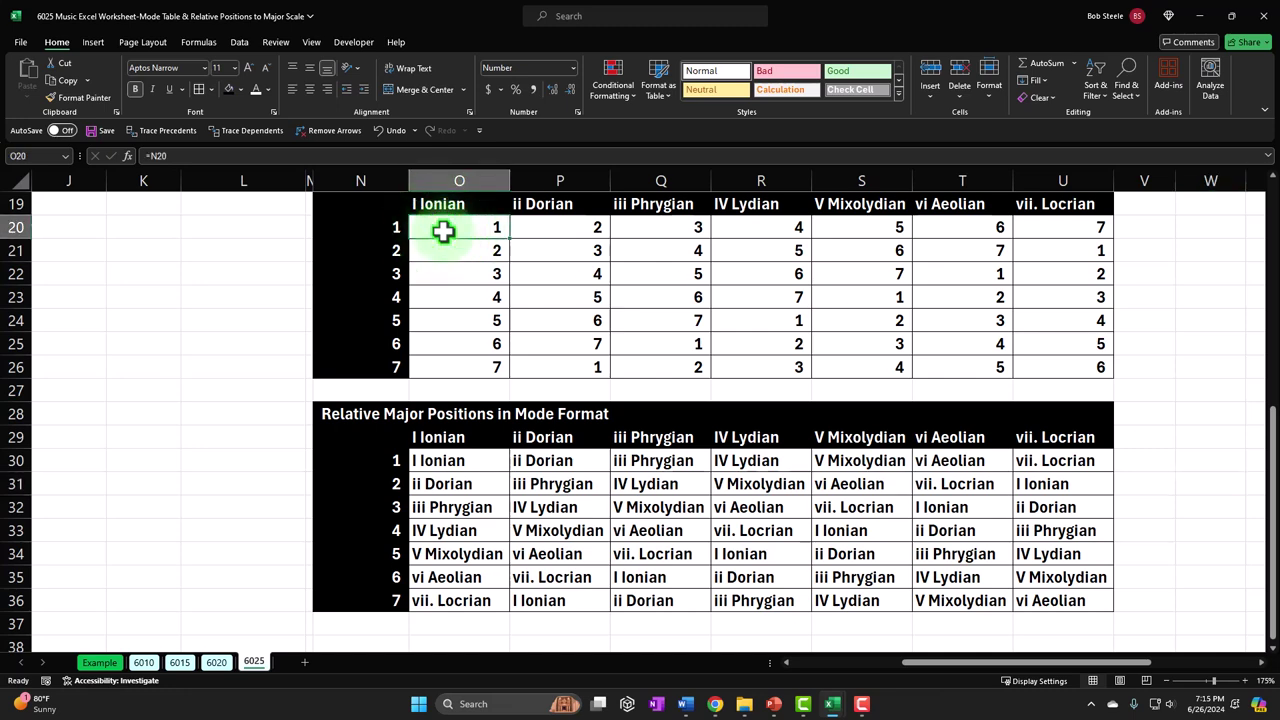
{"action": "key", "text": "Down"}
{"action": "key", "text": "Down"}
{"action": "key", "text": "Down"}
{"action": "key", "text": "Down"}
{"action": "key", "text": "Down"}
{"action": "key", "text": "Down"}
{"action": "key", "text": "Down"}
{"action": "key", "text": "Down"}
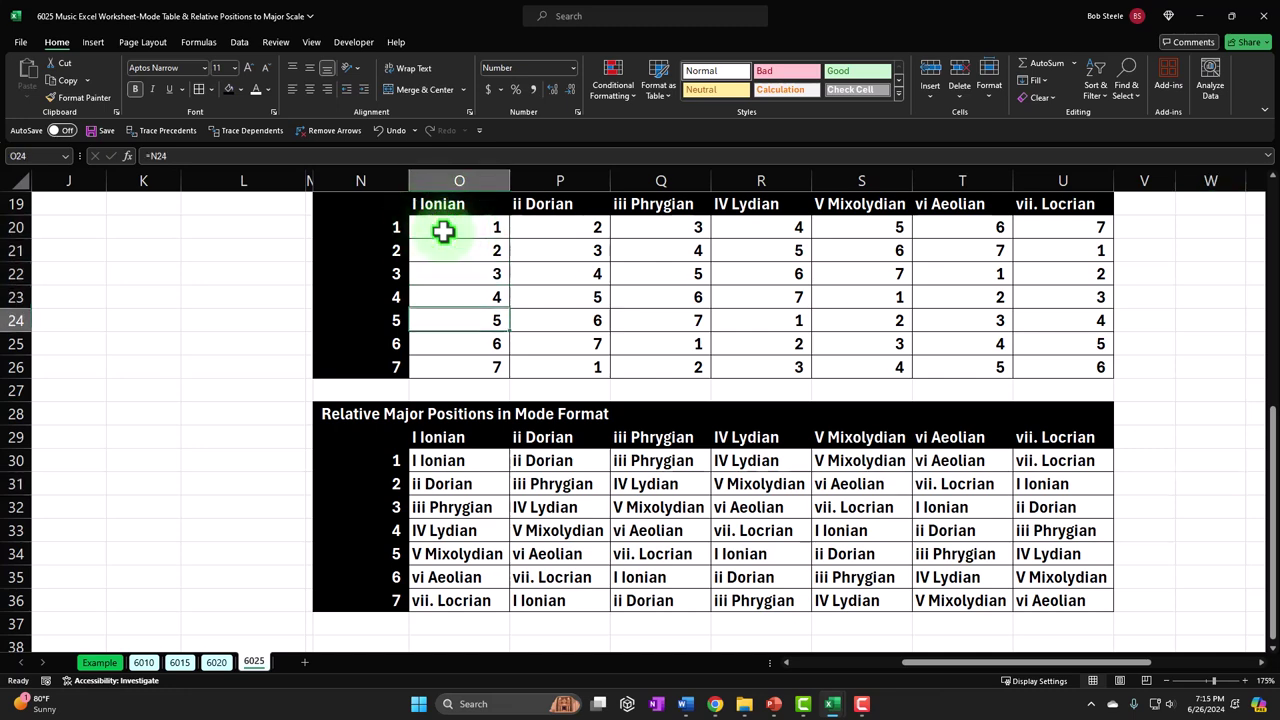
{"action": "key", "text": "Down"}
{"action": "key", "text": "Down"}
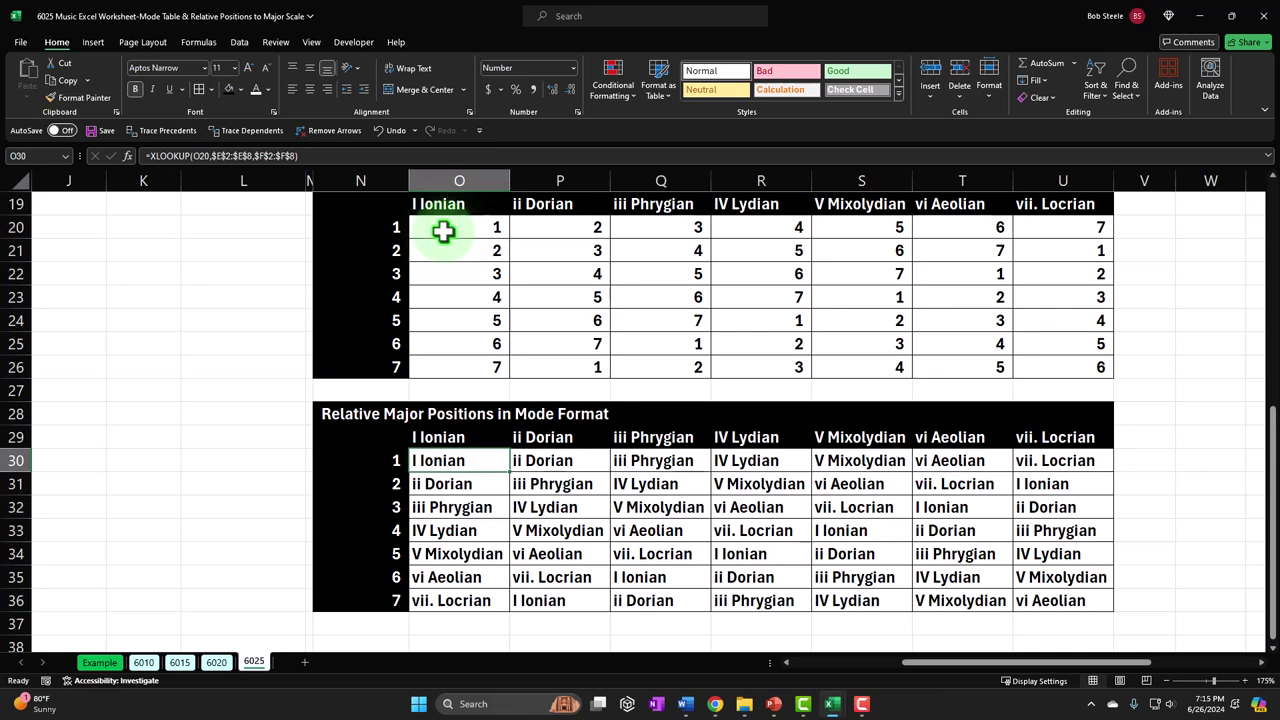
{"action": "key", "text": "Down"}
{"action": "key", "text": "Down"}
{"action": "key", "text": "Down"}
{"action": "key", "text": "Down"}
{"action": "key", "text": "Down"}
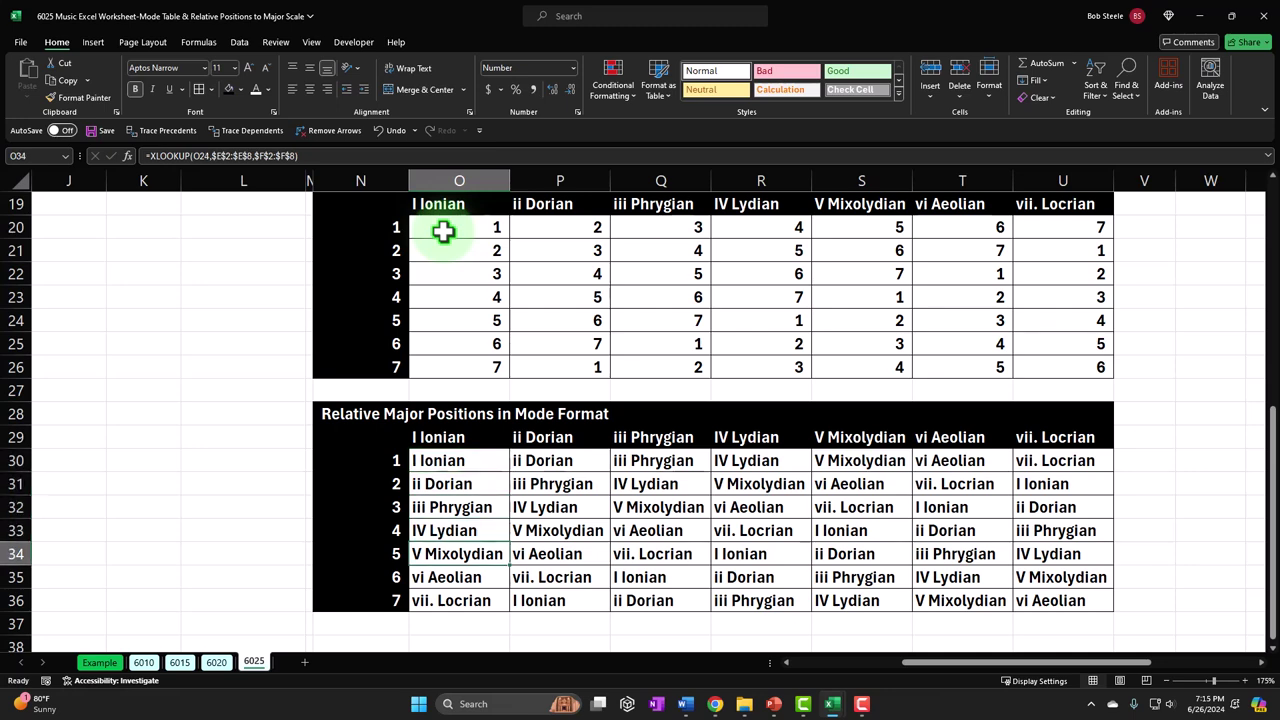
{"action": "key", "text": "Down"}
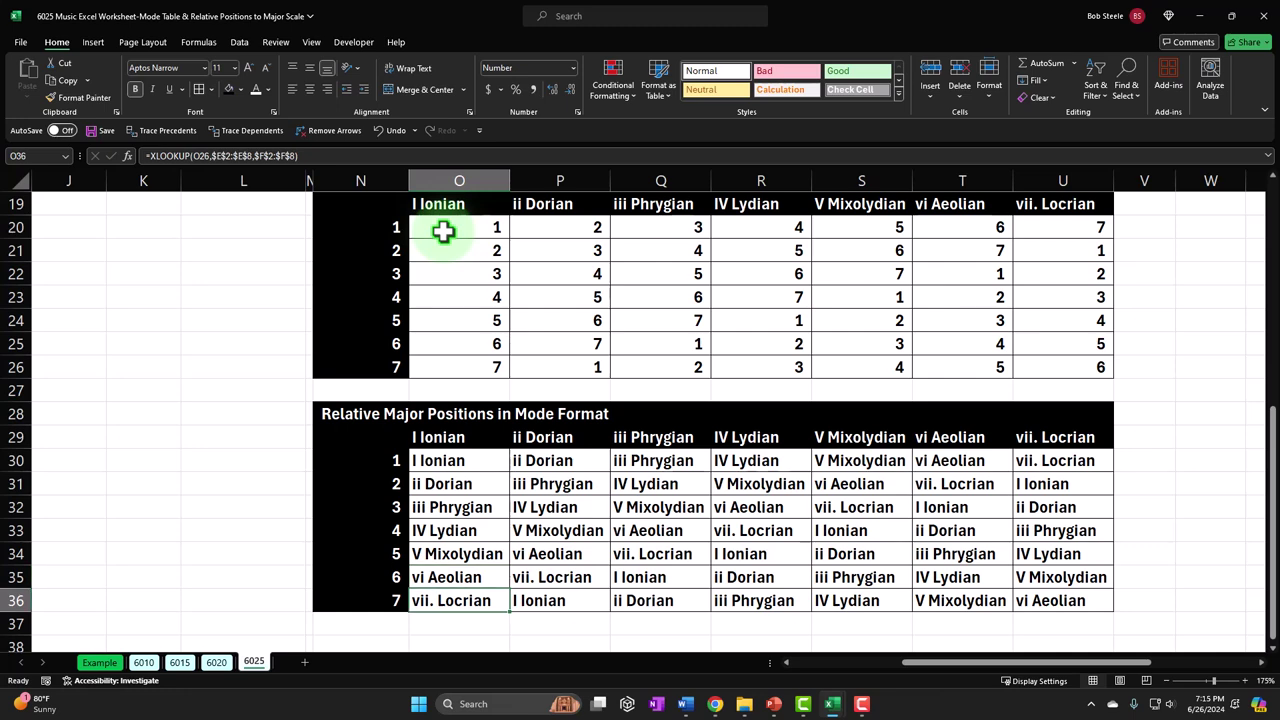
{"action": "key", "text": "Up"}
{"action": "key", "text": "Up"}
{"action": "key", "text": "Up"}
{"action": "key", "text": "Up"}
{"action": "key", "text": "Up"}
{"action": "key", "text": "Up"}
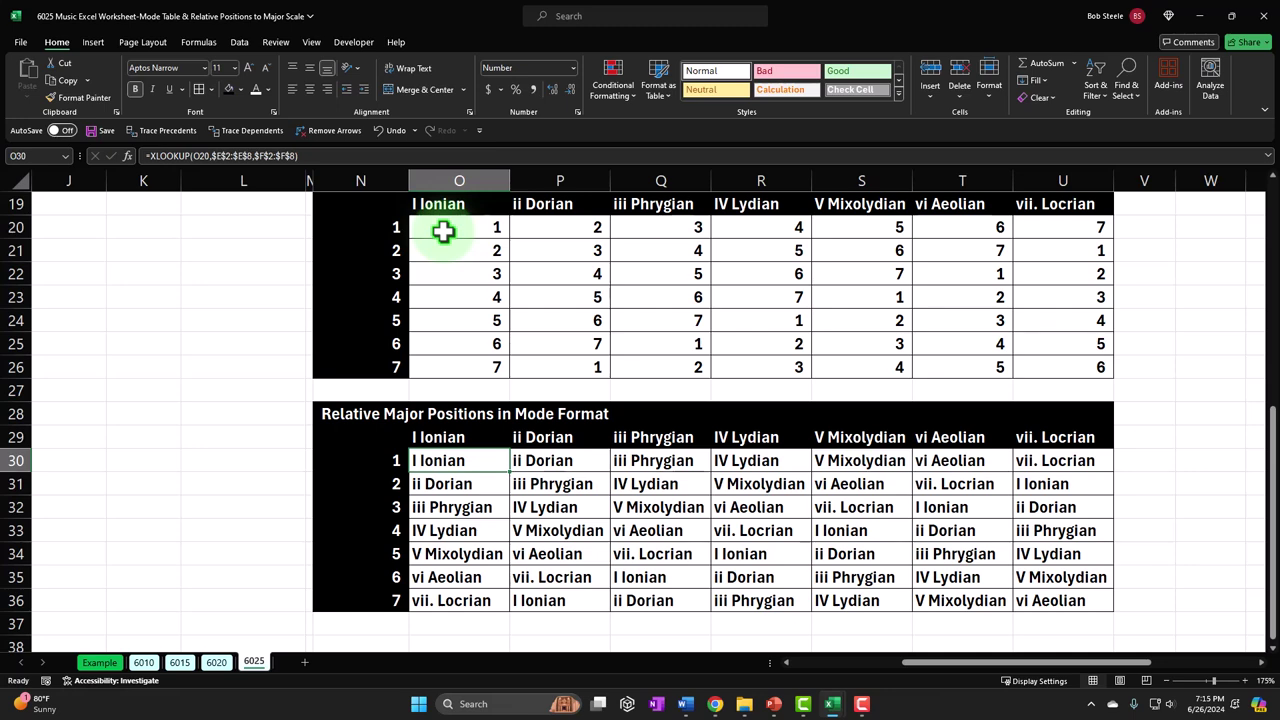
{"action": "key", "text": "Down"}
{"action": "key", "text": "Down"}
{"action": "key", "text": "Down"}
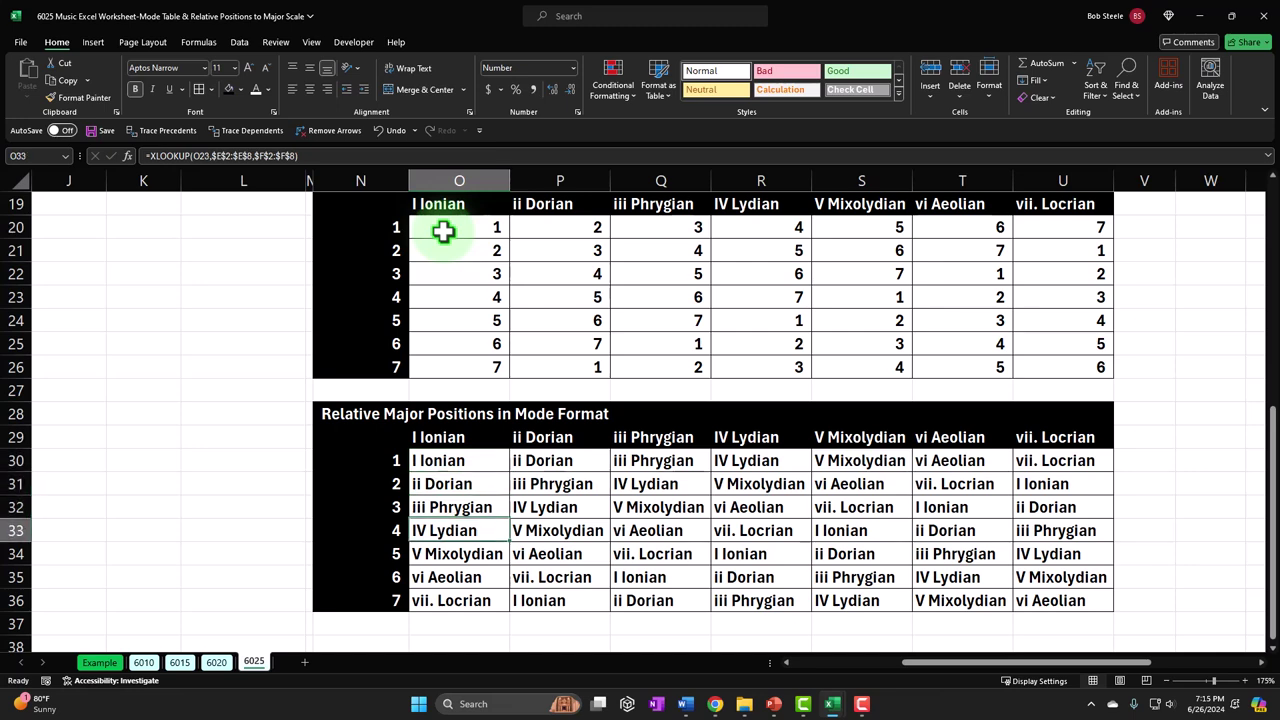
{"action": "key", "text": "Down"}
{"action": "key", "text": "Down"}
{"action": "key", "text": "Down"}
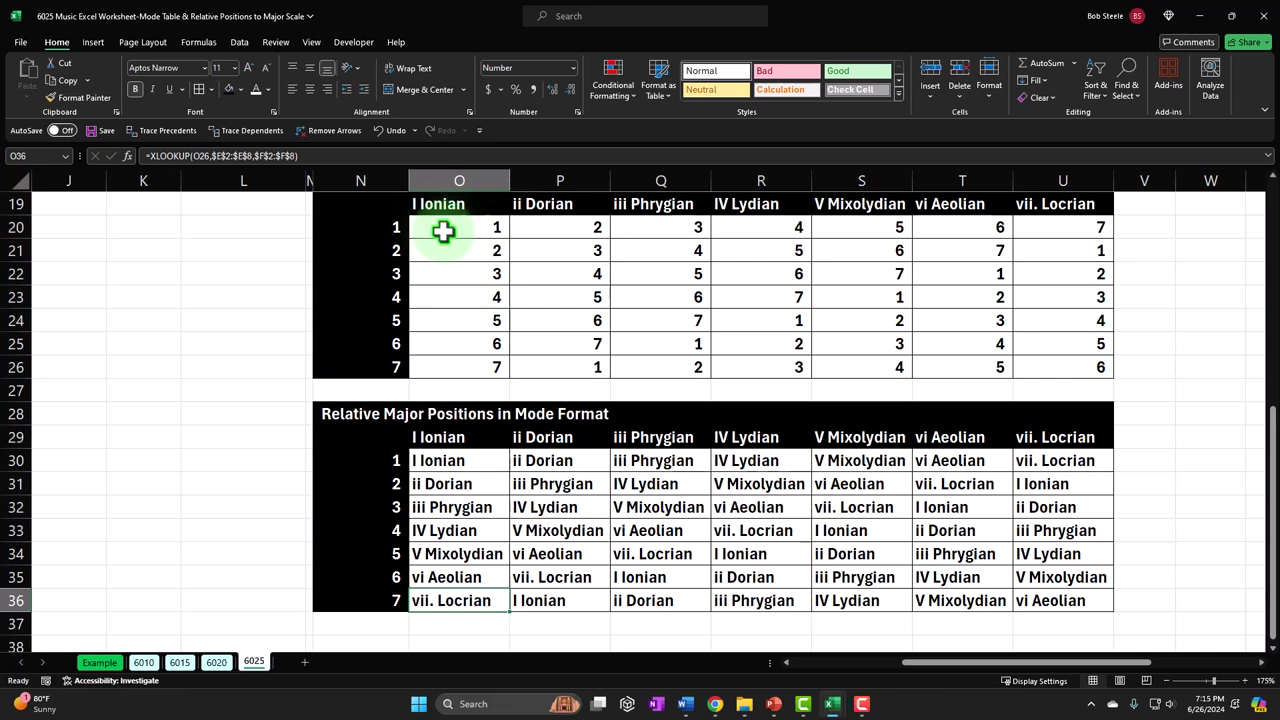
{"action": "left_click", "coordinate": [428, 459]}
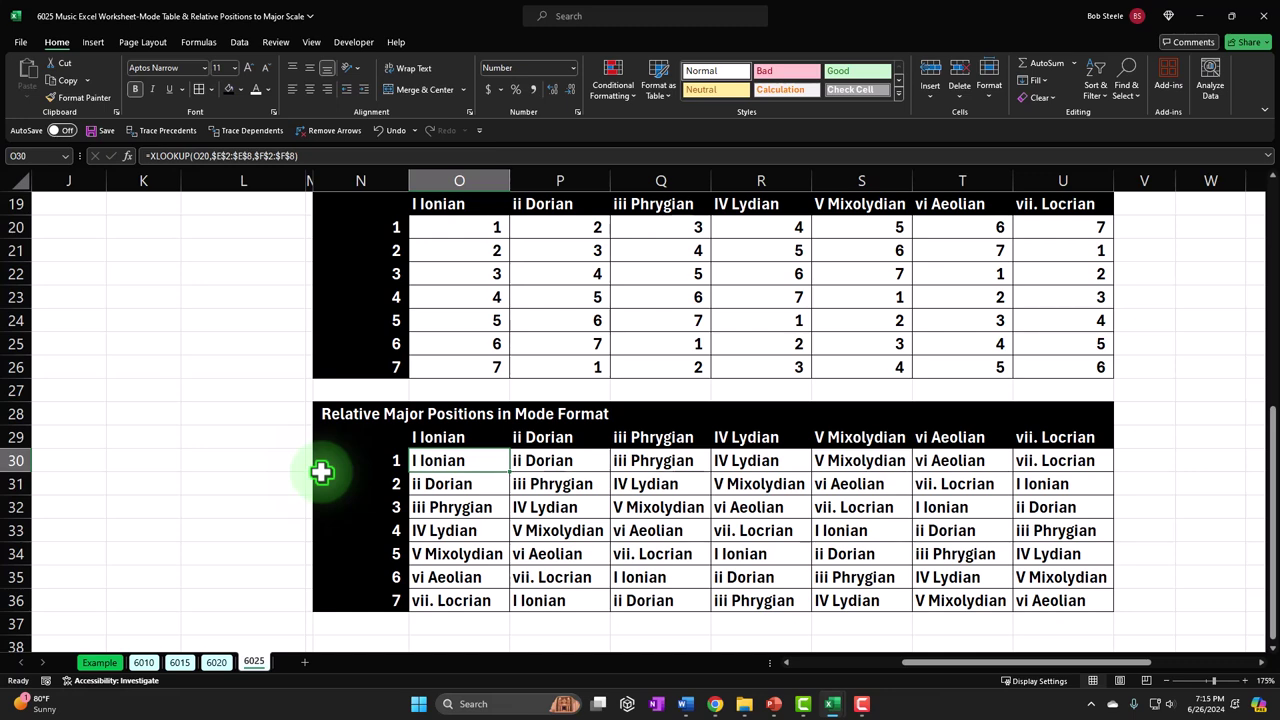
{"action": "key", "text": "Down"}
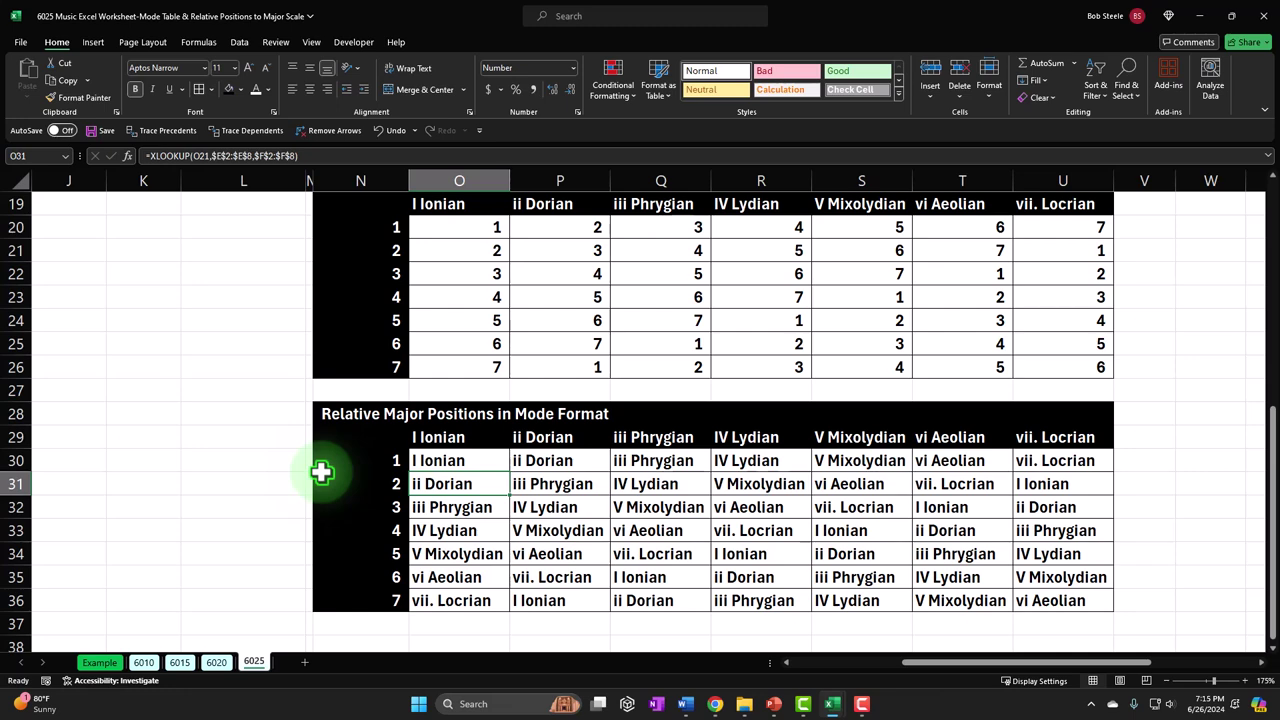
{"action": "key", "text": "Down"}
{"action": "key", "text": "Down"}
{"action": "key", "text": "Down"}
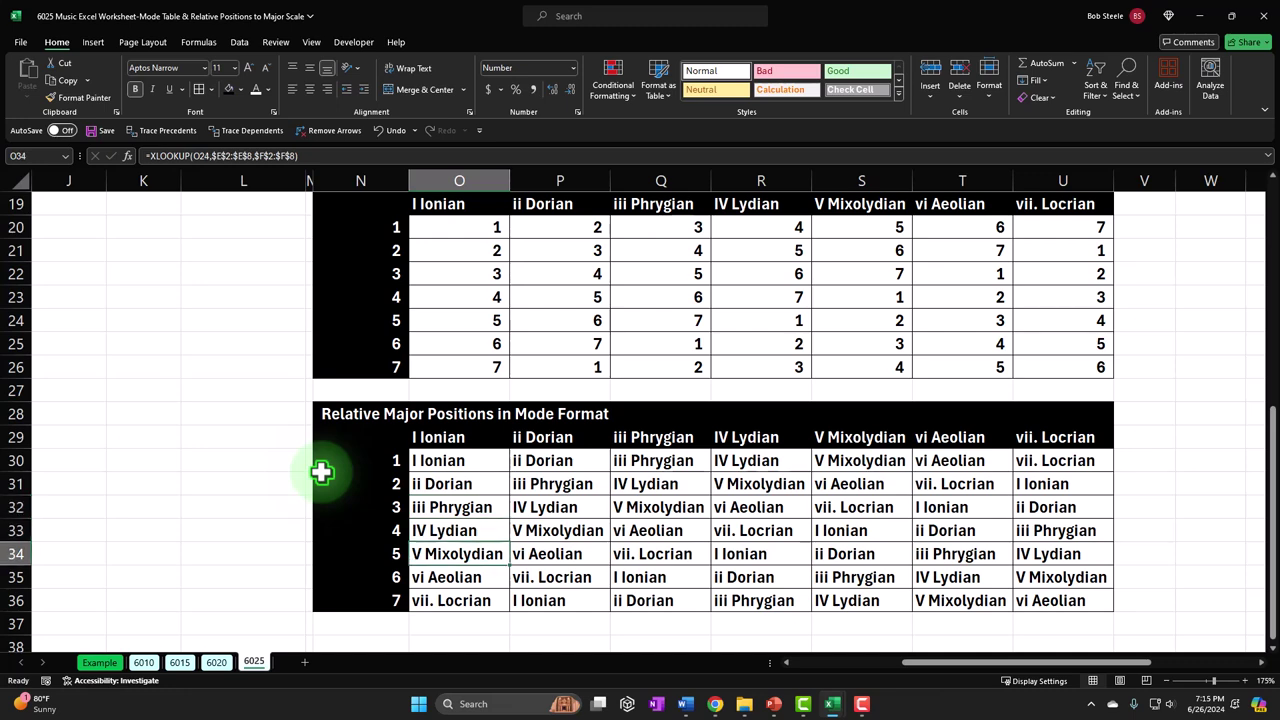
{"action": "key", "text": "Down"}
{"action": "key", "text": "Down"}
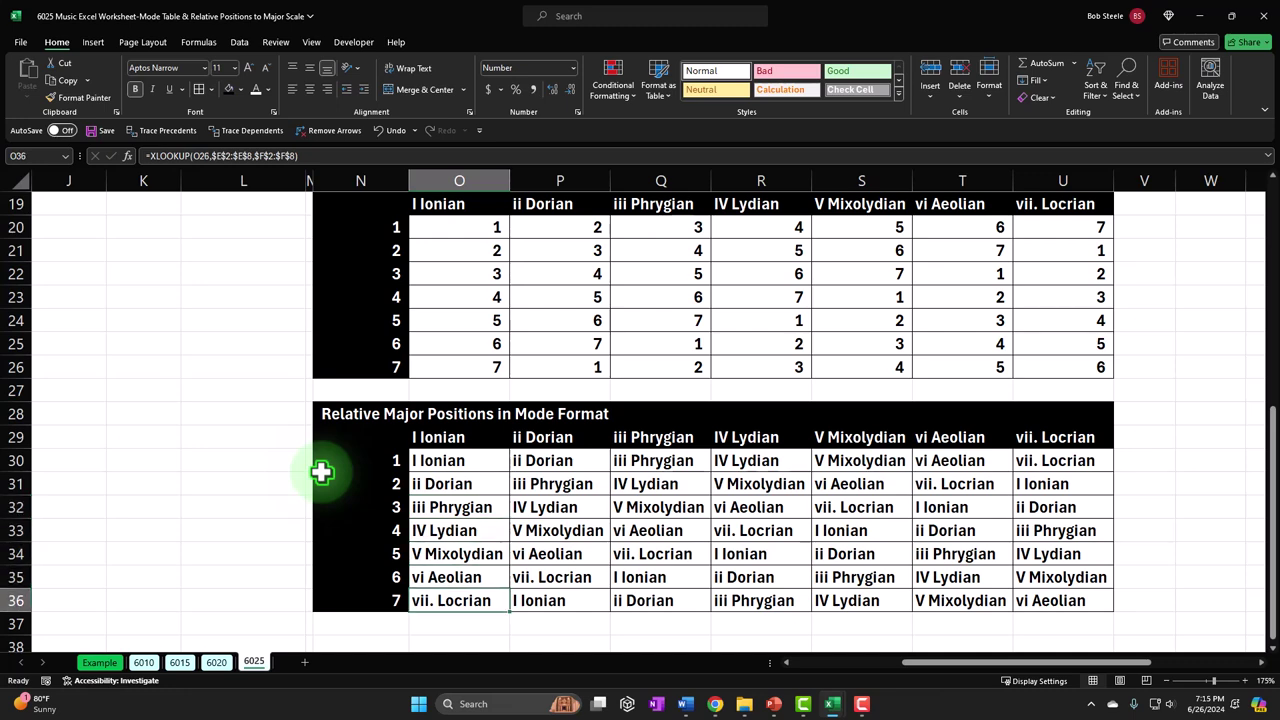
{"action": "key", "text": "Right"}
{"action": "key", "text": "Up"}
{"action": "key", "text": "Up"}
{"action": "key", "text": "Up"}
{"action": "key", "text": "Up"}
{"action": "key", "text": "Up"}
{"action": "key", "text": "Up"}
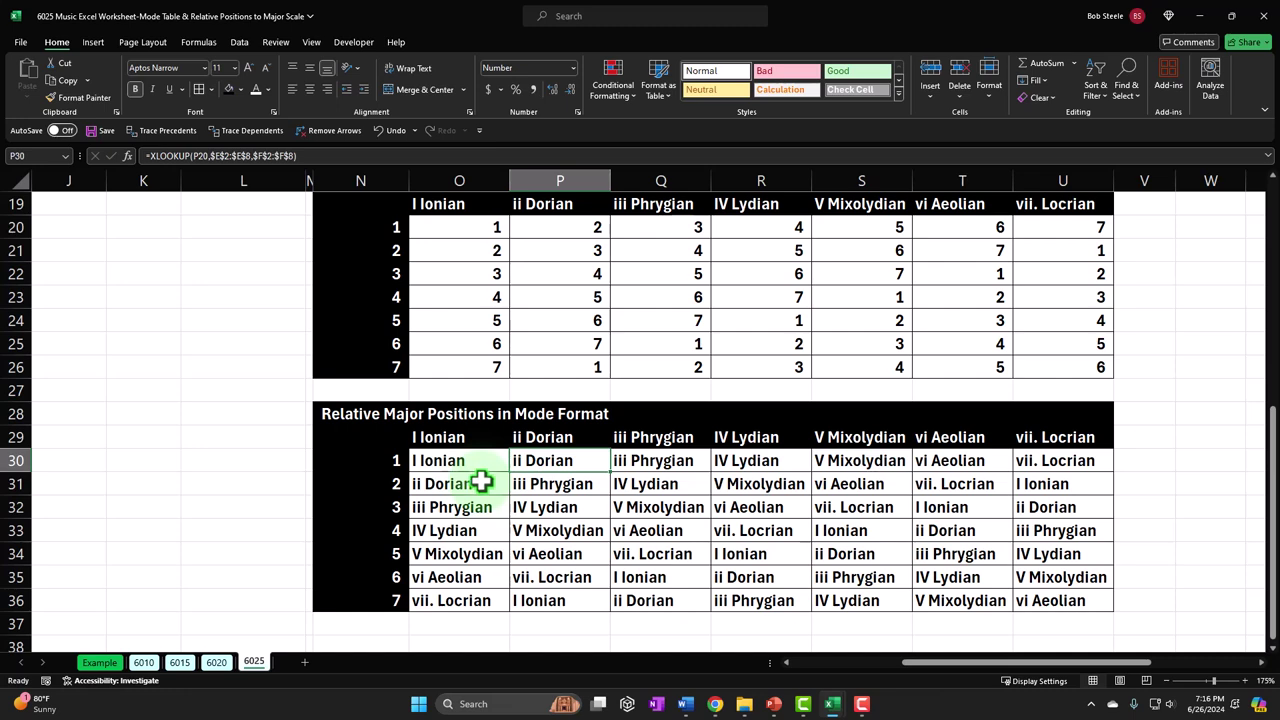
{"action": "key", "text": "Down"}
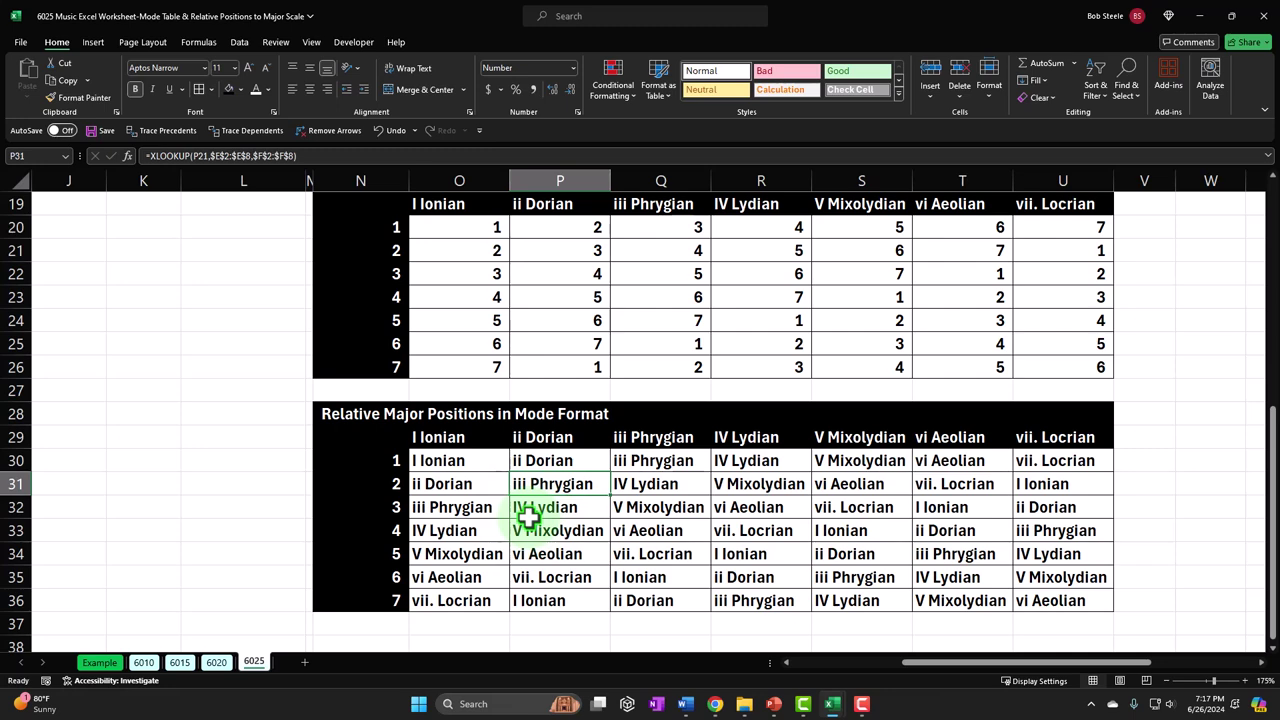
{"action": "left_click", "coordinate": [528, 515]}
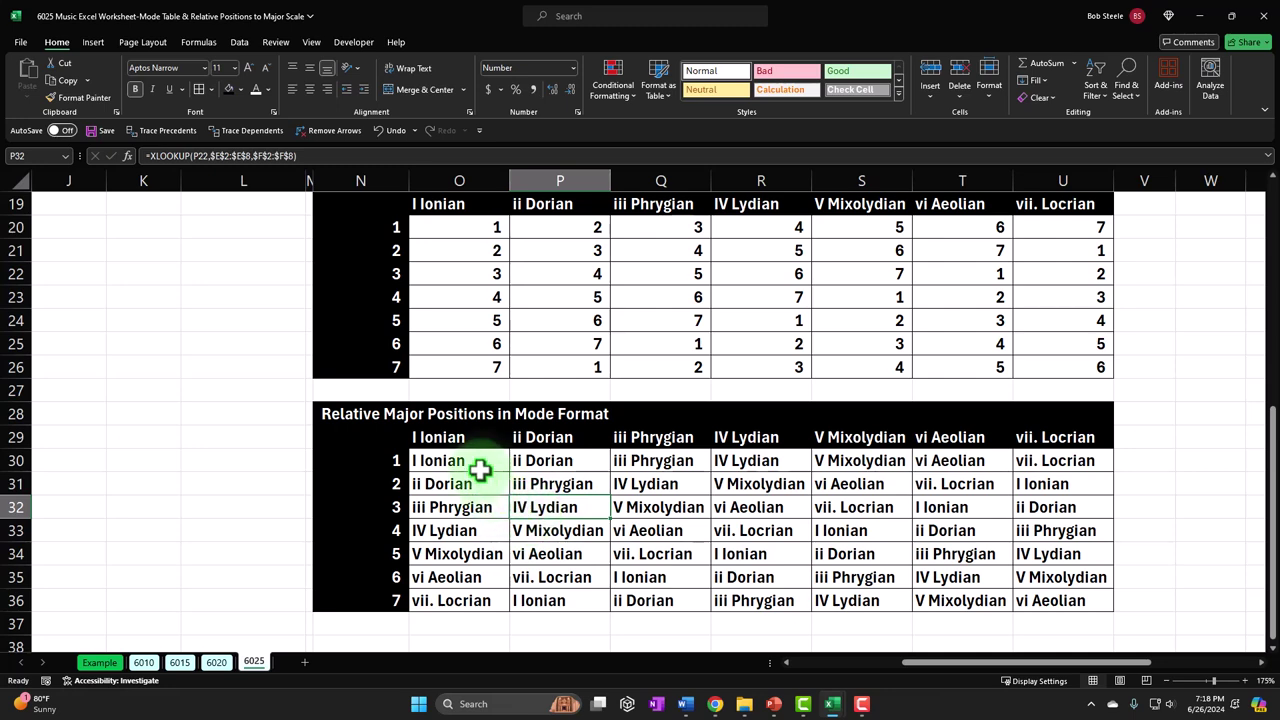
{"action": "left_click", "coordinate": [549, 532]}
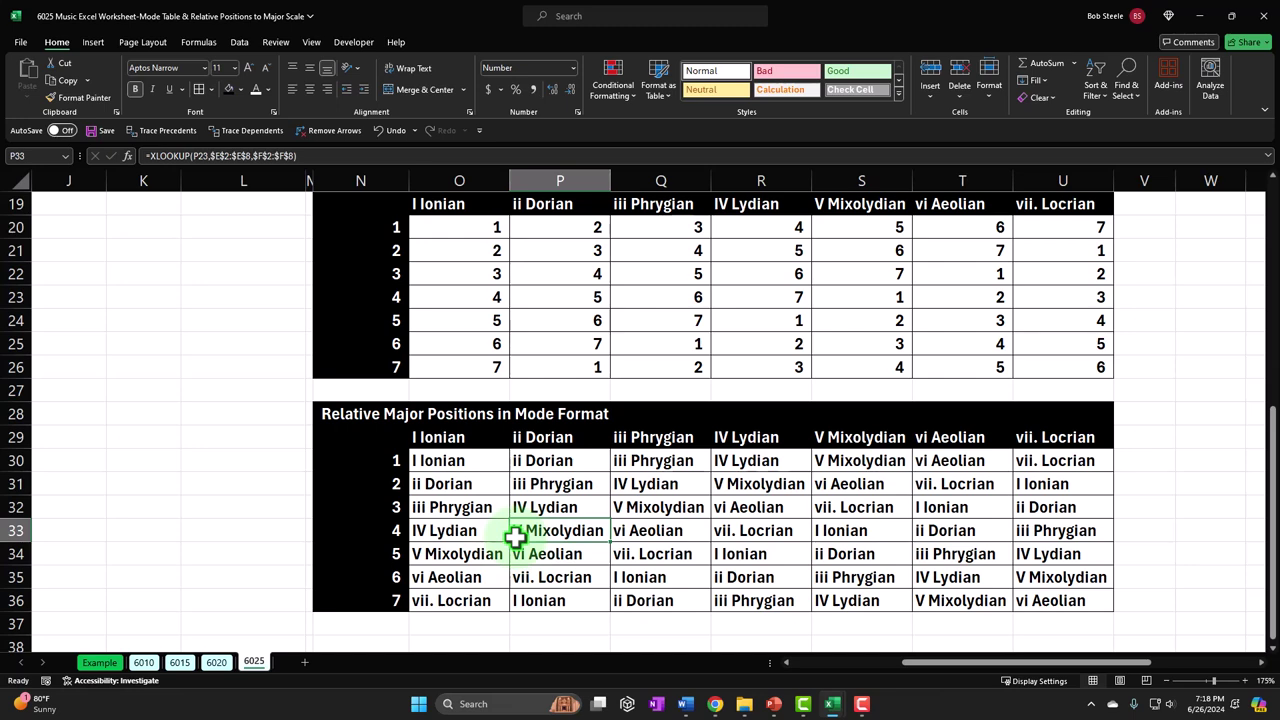
{"action": "key", "text": "Down"}
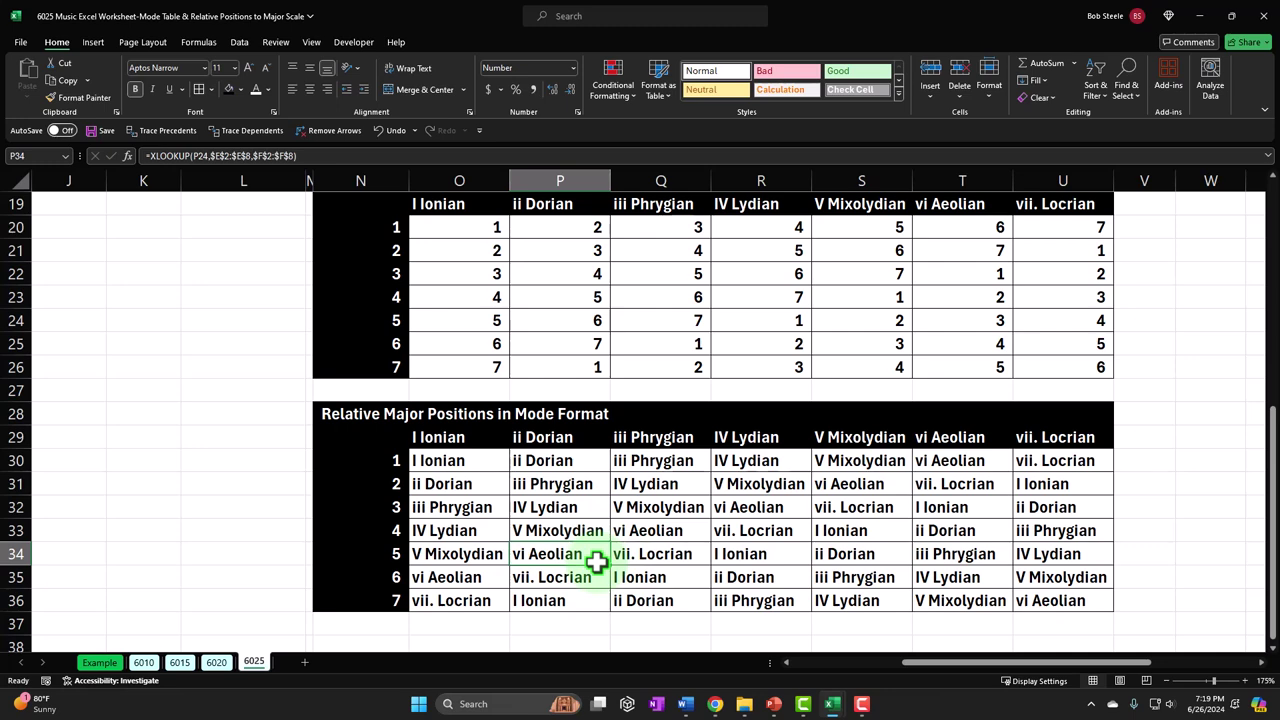
{"action": "left_click", "coordinate": [580, 572]}
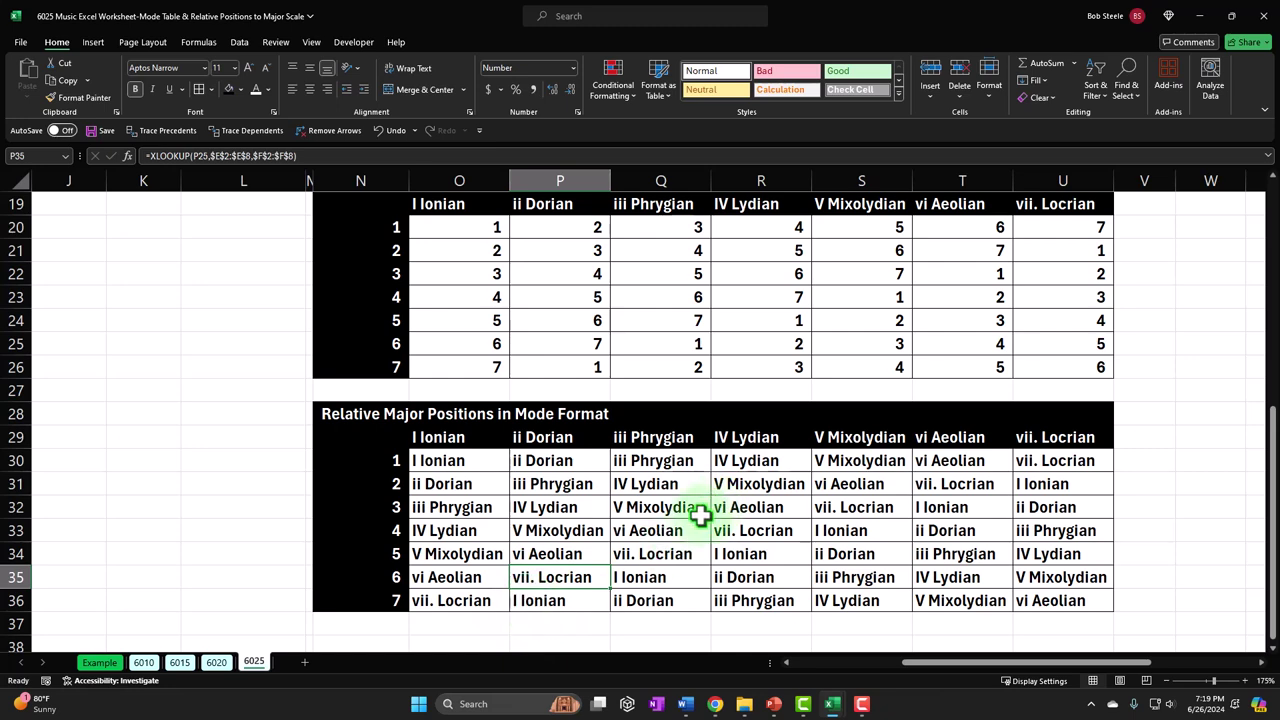
{"action": "left_click", "coordinate": [658, 459]}
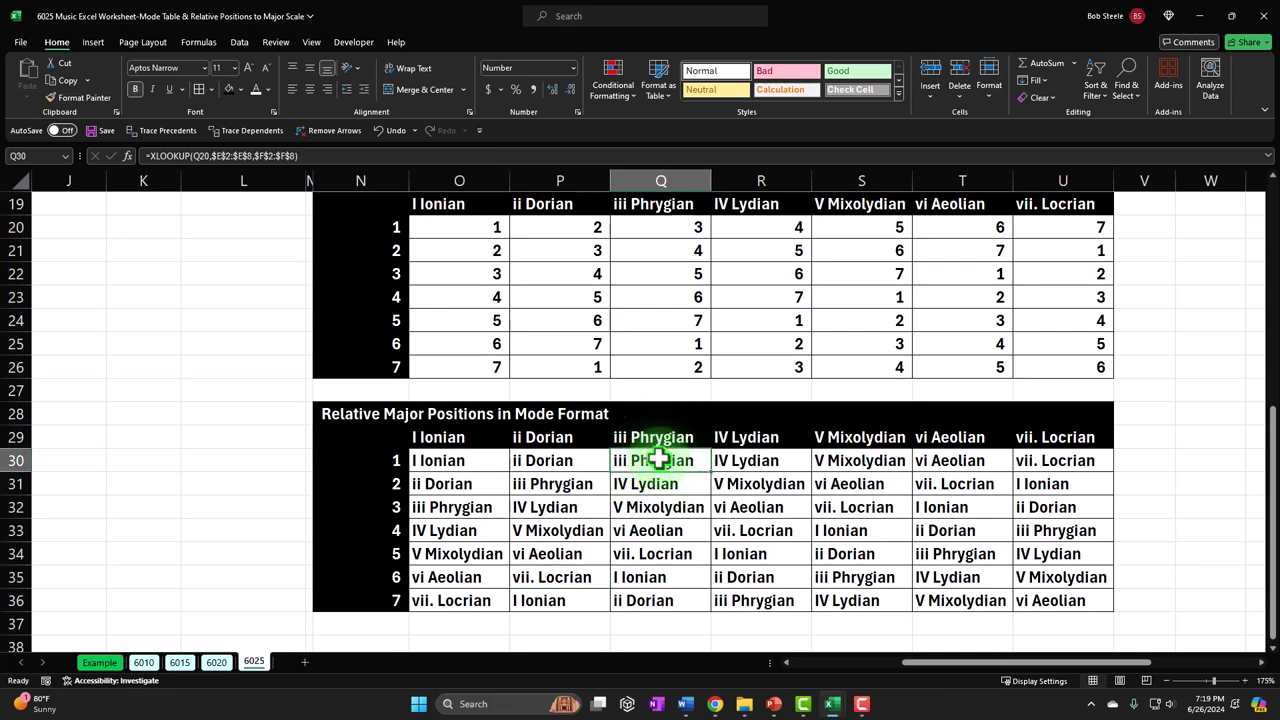
{"action": "key", "text": "Down"}
{"action": "key", "text": "Down"}
{"action": "key", "text": "Down"}
{"action": "key", "text": "Down"}
{"action": "key", "text": "Down"}
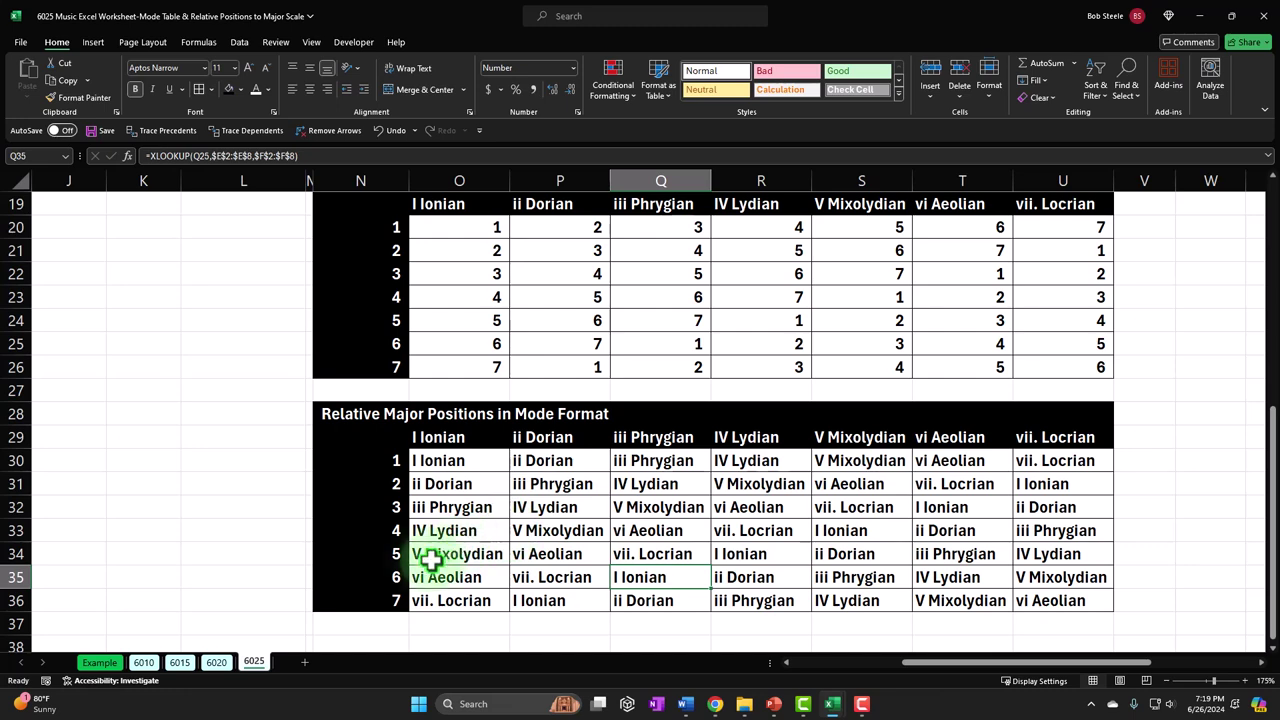
{"action": "left_click", "coordinate": [652, 557]}
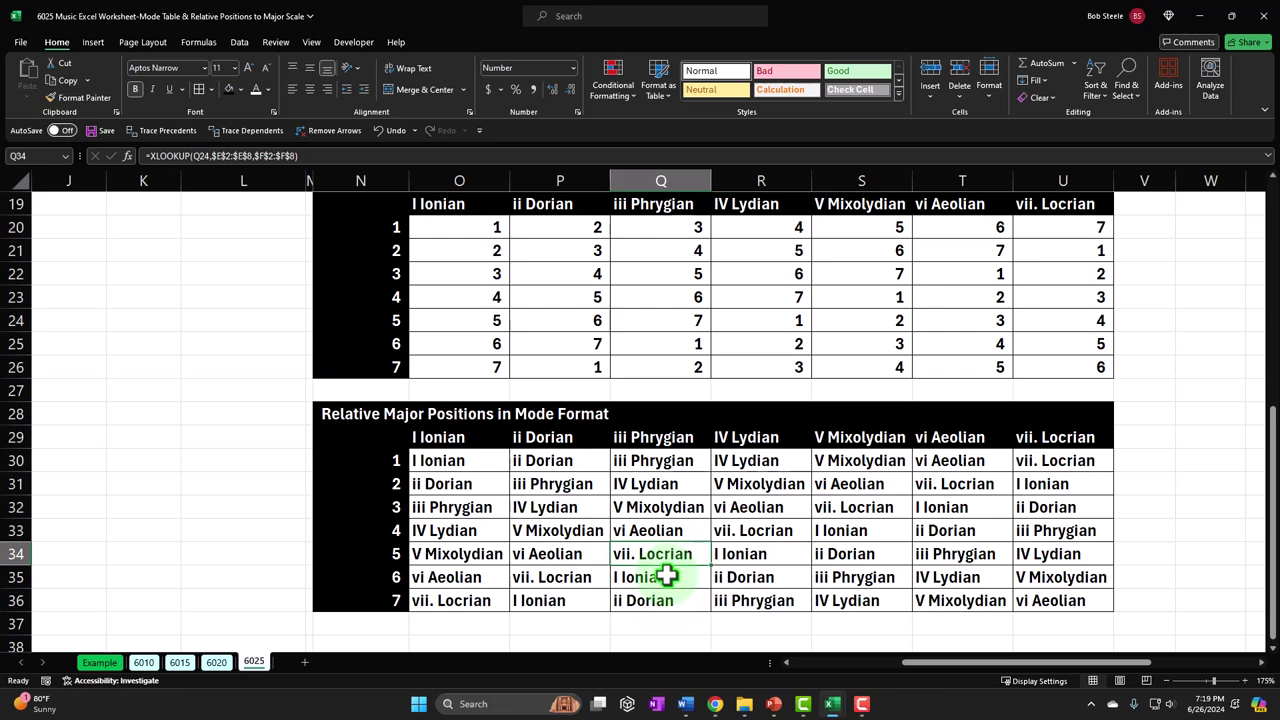
{"action": "left_click", "coordinate": [463, 460]}
{"action": "left_click", "coordinate": [470, 600]}
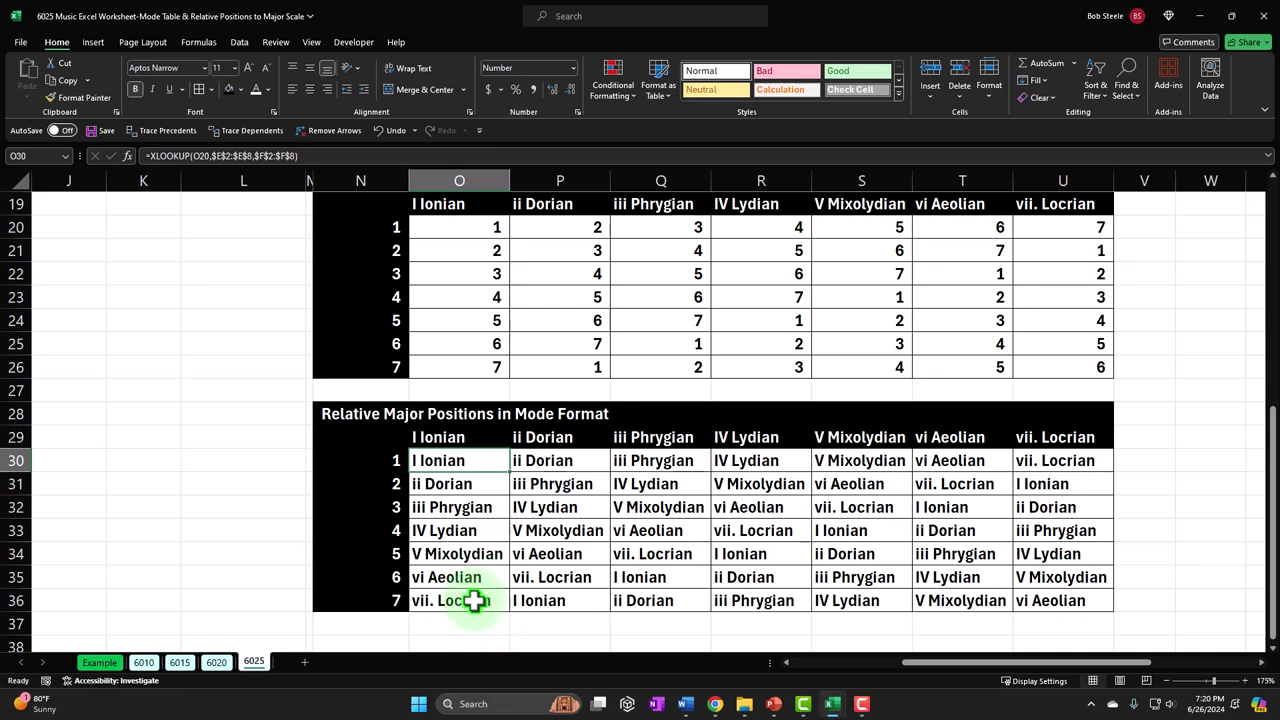
{"action": "left_click", "coordinate": [655, 554]}
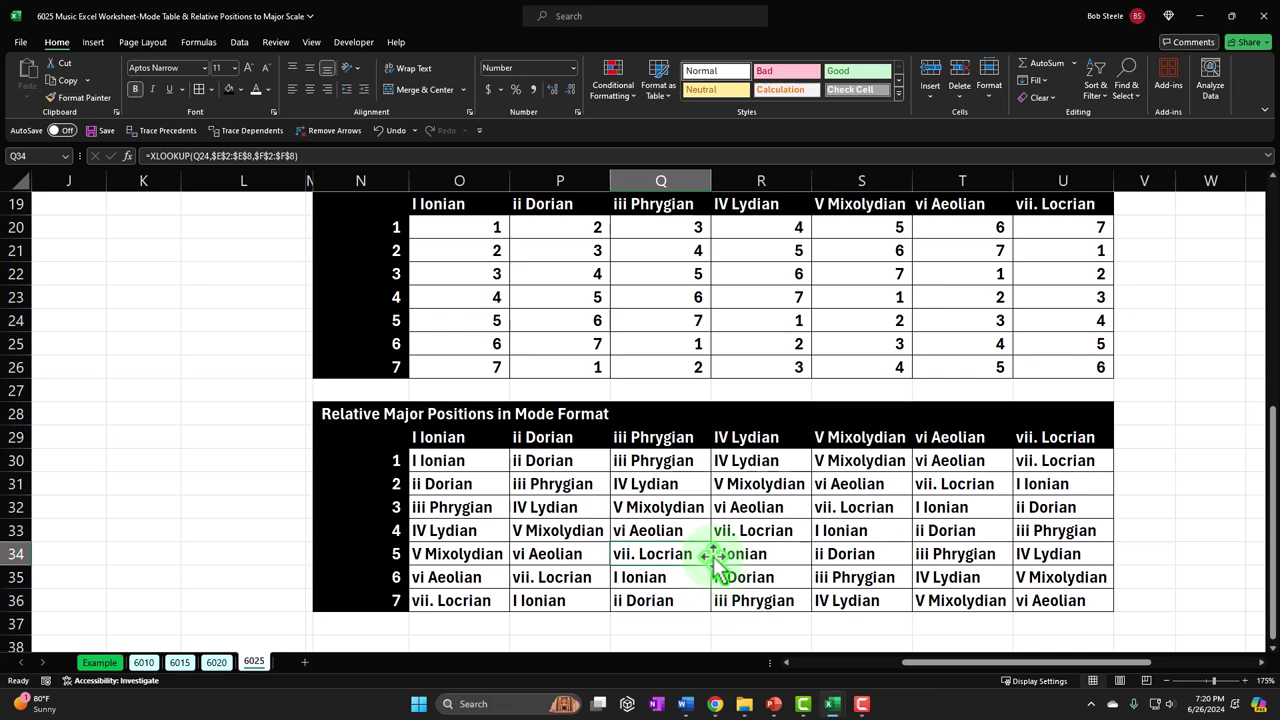
{"action": "left_click", "coordinate": [684, 440]}
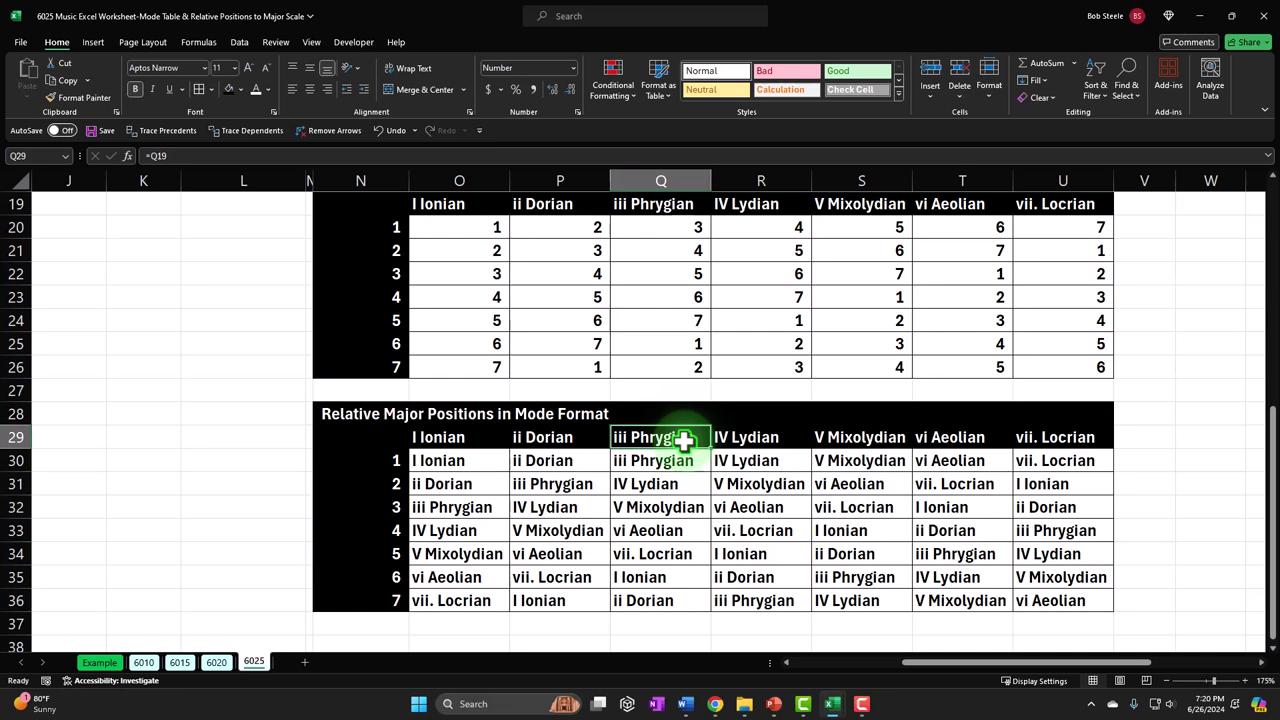
{"action": "key", "text": "Right"}
{"action": "key", "text": "Right"}
{"action": "key", "text": "Right"}
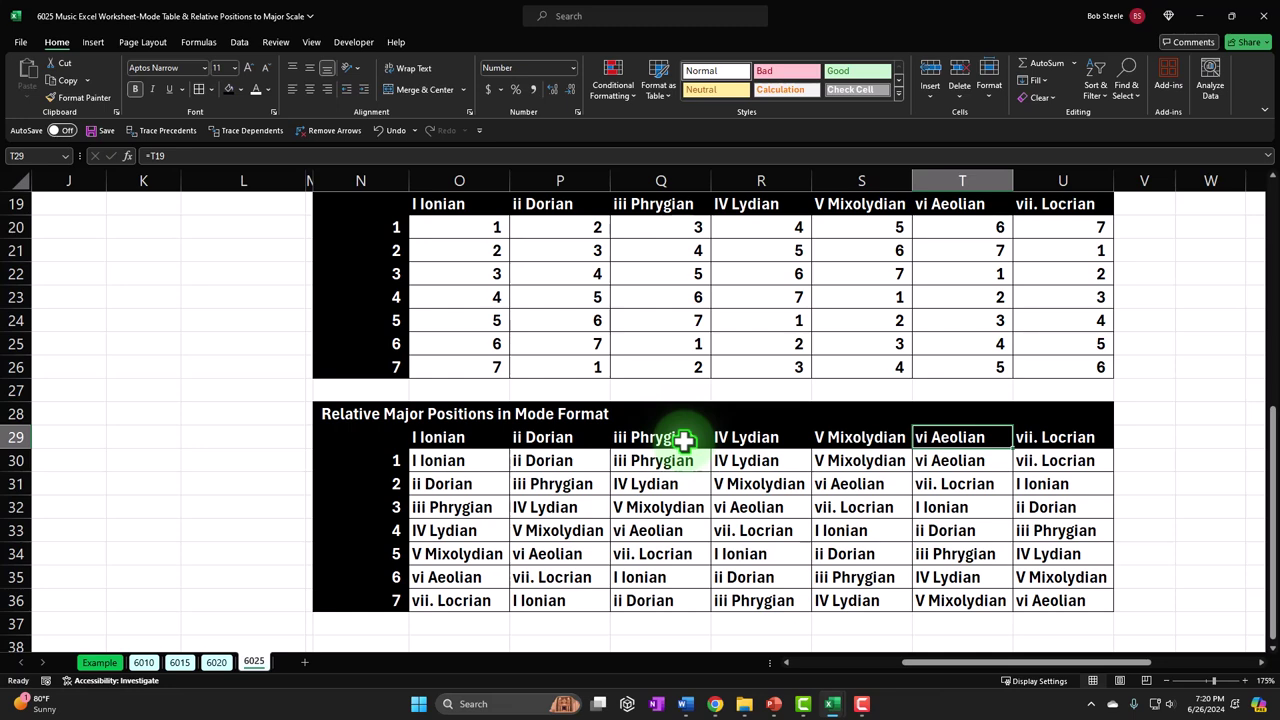
{"action": "key", "text": "Down"}
{"action": "key", "text": "Down"}
{"action": "key", "text": "Down"}
{"action": "key", "text": "Down"}
{"action": "key", "text": "Down"}
{"action": "key", "text": "Down"}
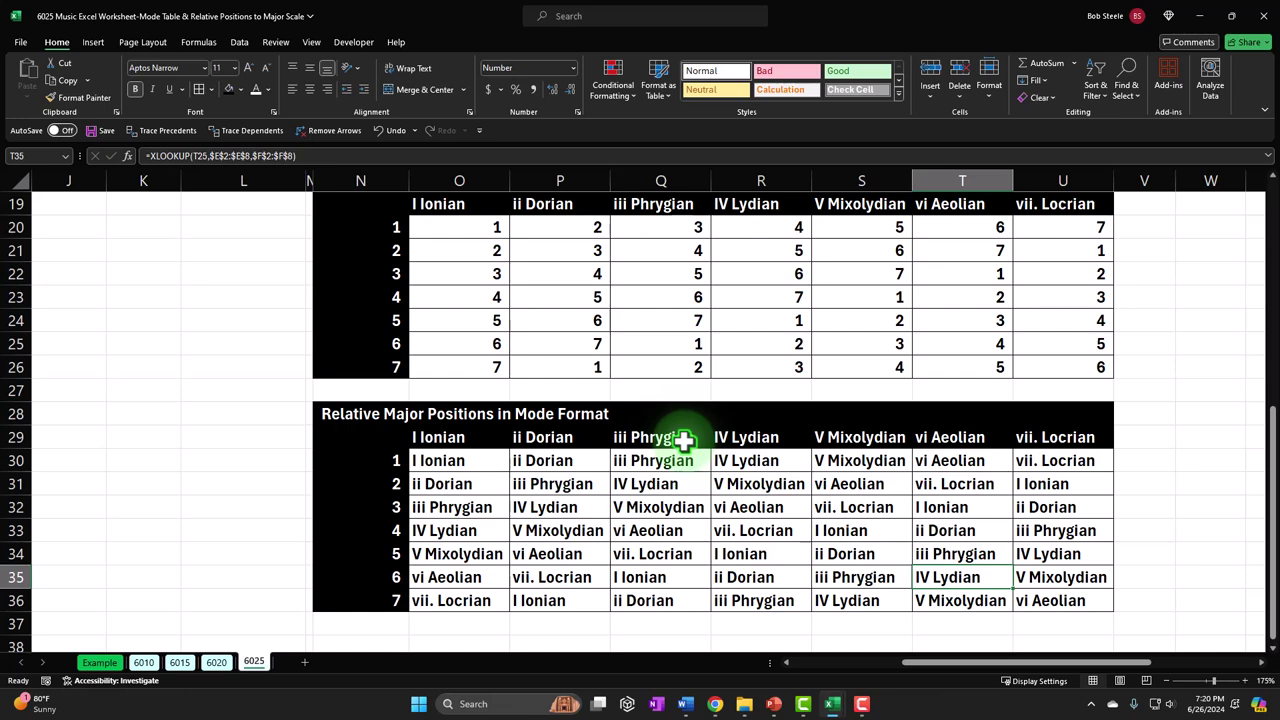
{"action": "key", "text": "Left"}
{"action": "key", "text": "Left"}
{"action": "key", "text": "Left"}
{"action": "key", "text": "Left"}
{"action": "key", "text": "Left"}
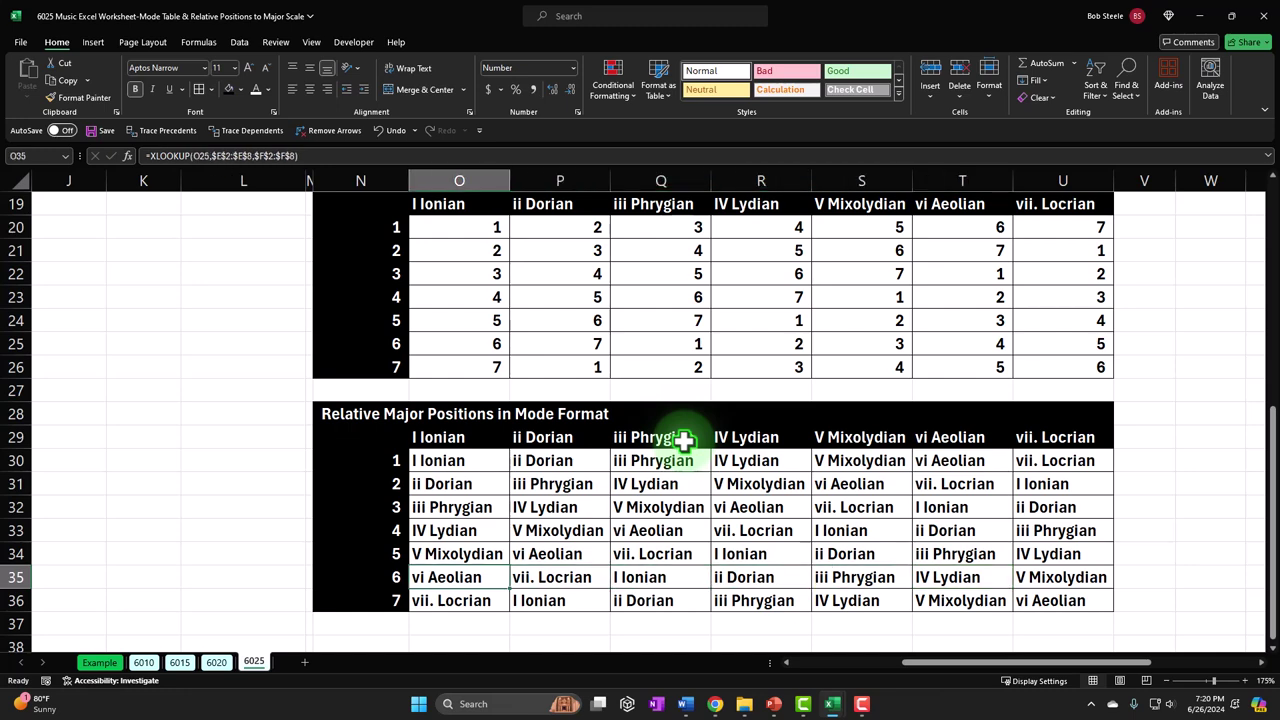
{"action": "key", "text": "Right"}
{"action": "key", "text": "Right"}
{"action": "key", "text": "Right"}
{"action": "key", "text": "Right"}
{"action": "key", "text": "Right"}
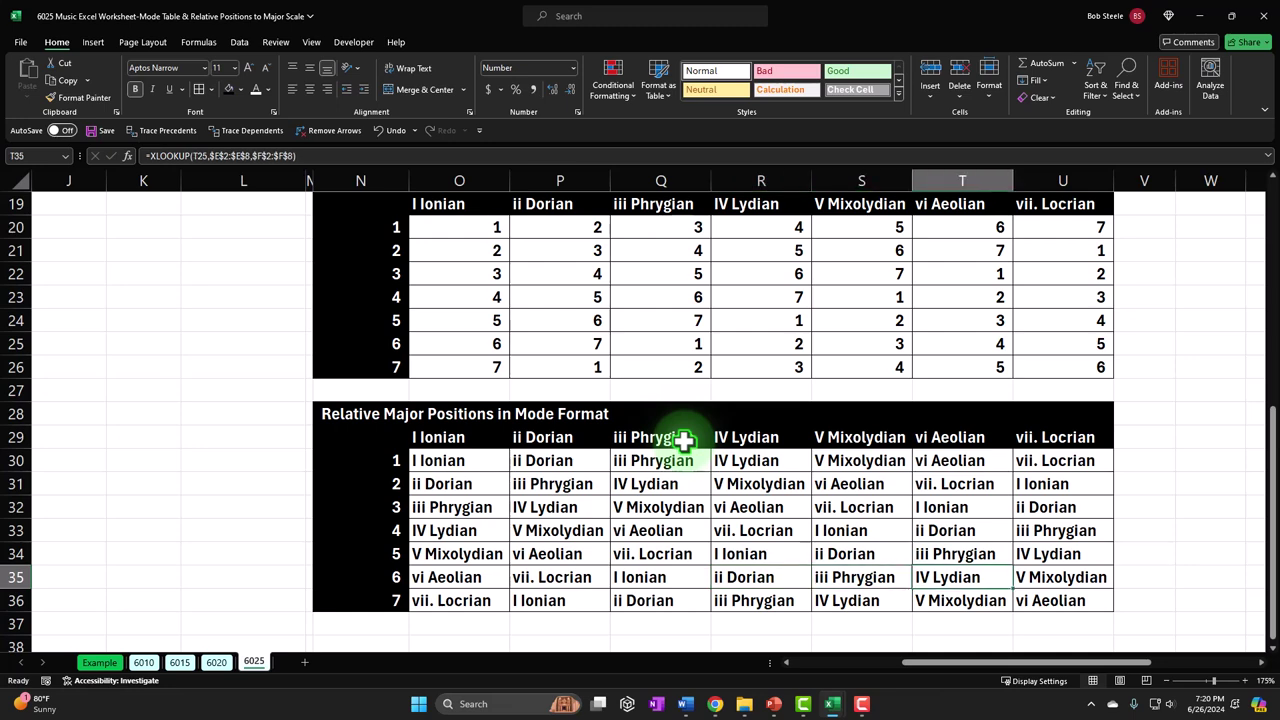
{"action": "key", "text": "Up"}
{"action": "key", "text": "Up"}
{"action": "key", "text": "Up"}
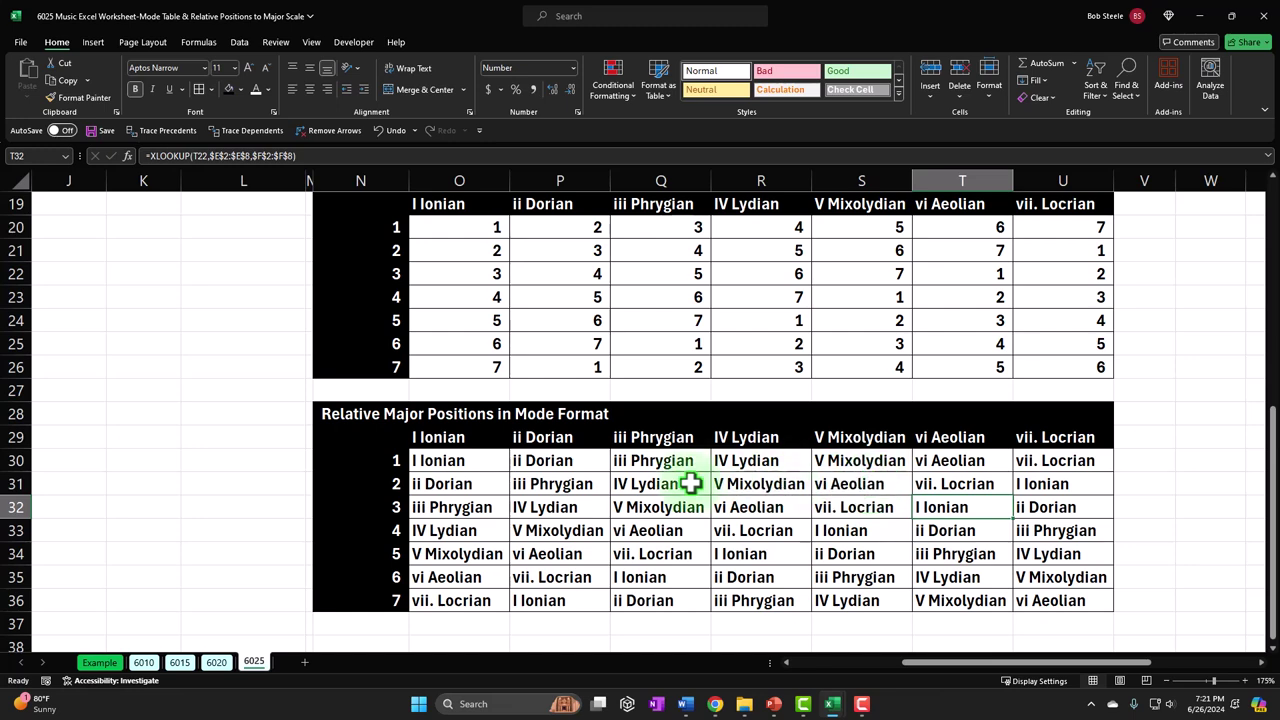
{"action": "left_click_drag", "start_coordinate": [555, 458], "coordinate": [552, 597]}
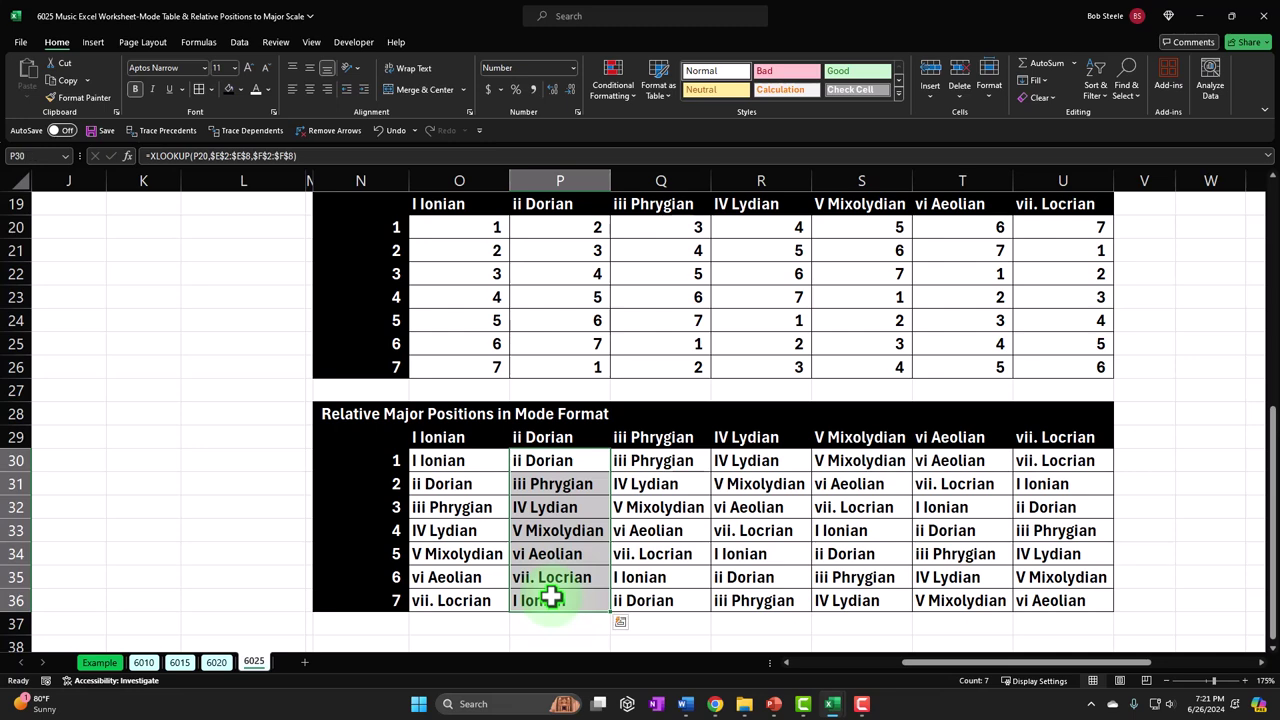
{"action": "left_click", "coordinate": [550, 457]}
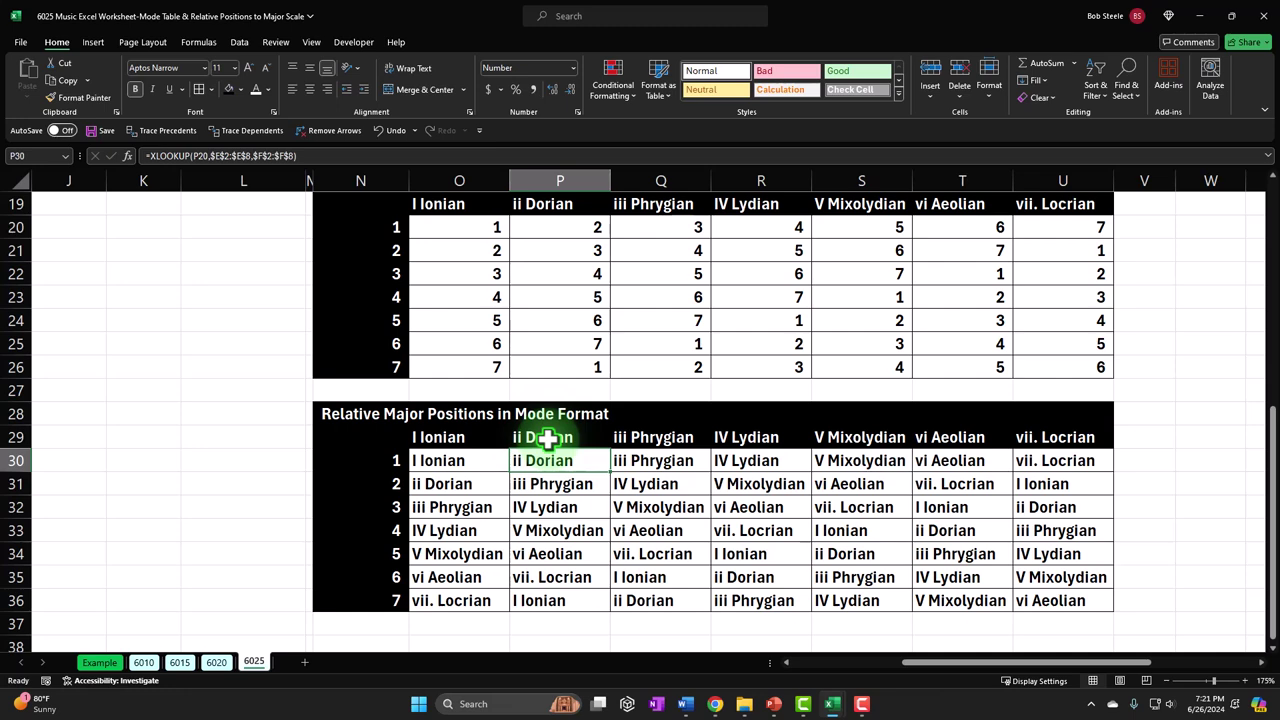
{"action": "left_click", "coordinate": [453, 486]}
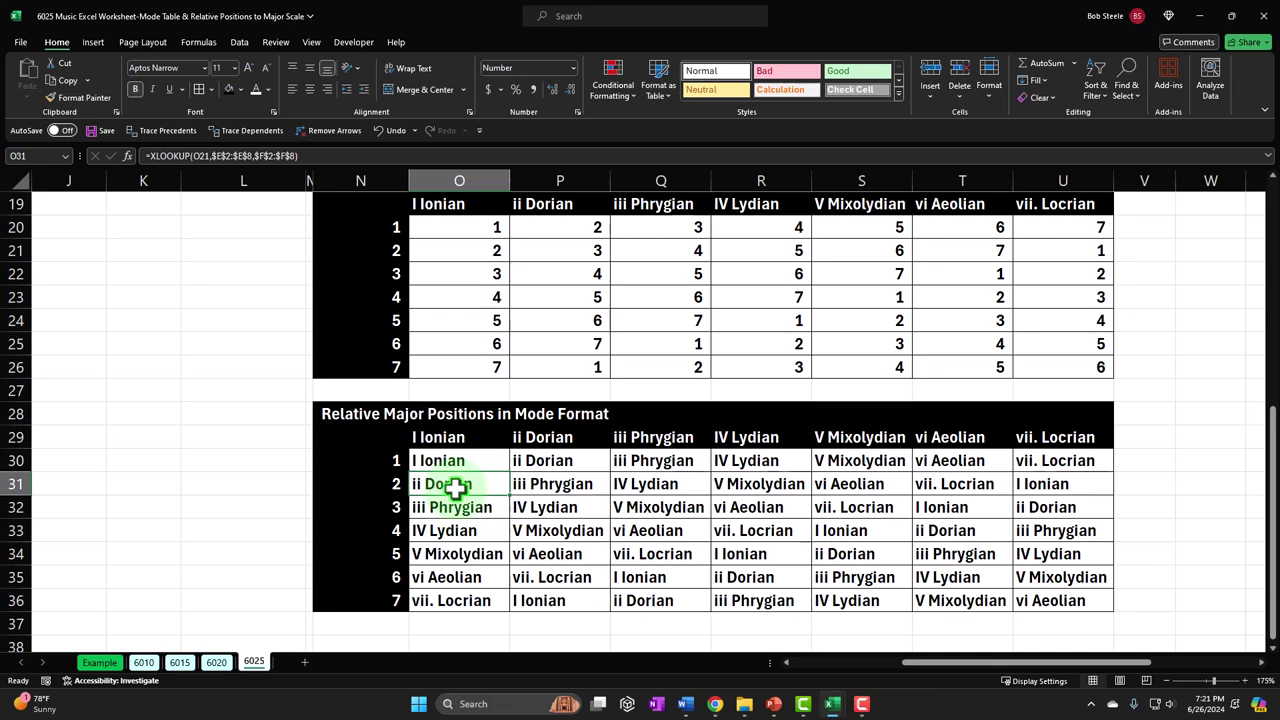
{"action": "left_click", "coordinate": [921, 437]}
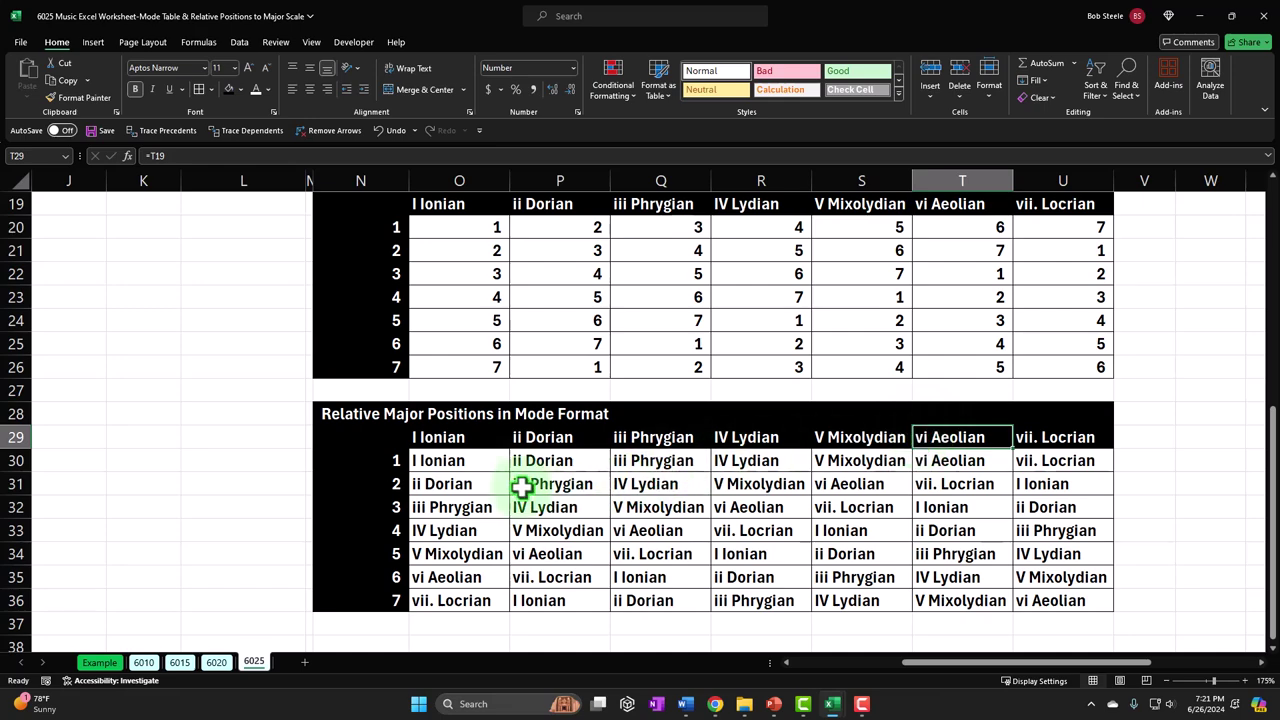
{"action": "scroll", "coordinate": [517, 487], "scroll_direction": "up", "scroll_amount": 6}
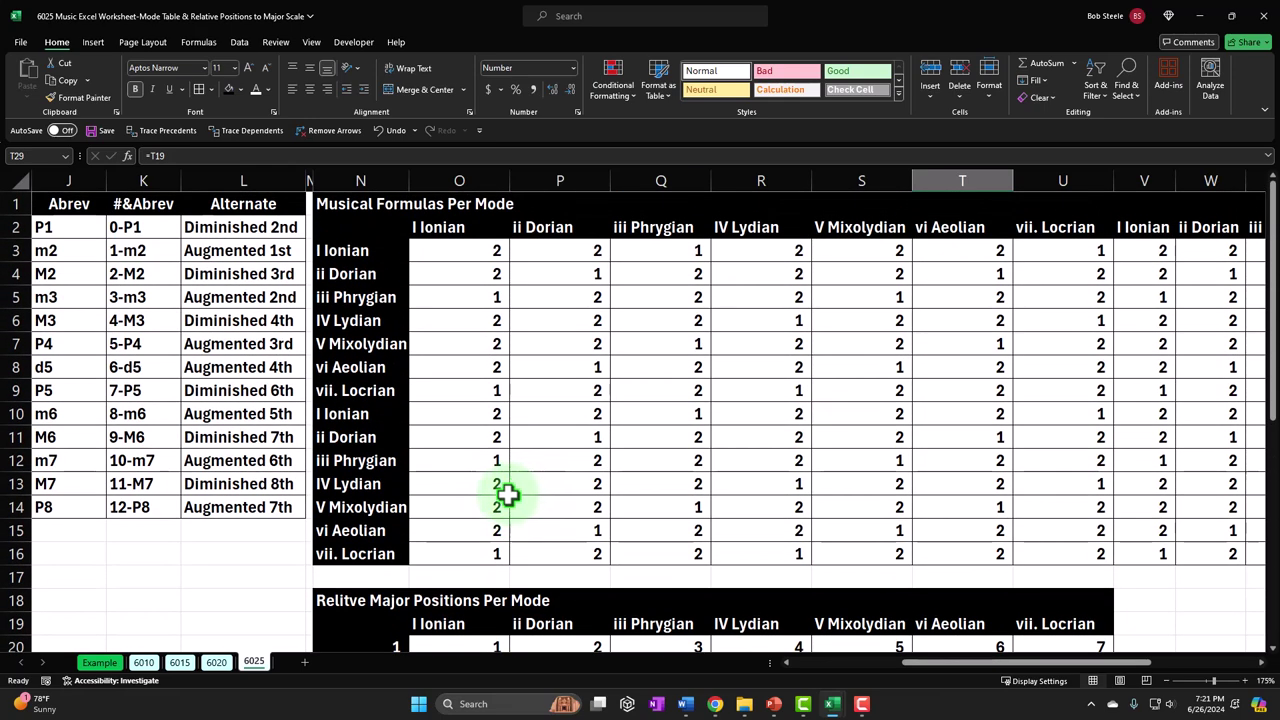
{"action": "left_click_drag", "start_coordinate": [483, 251], "coordinate": [477, 553]}
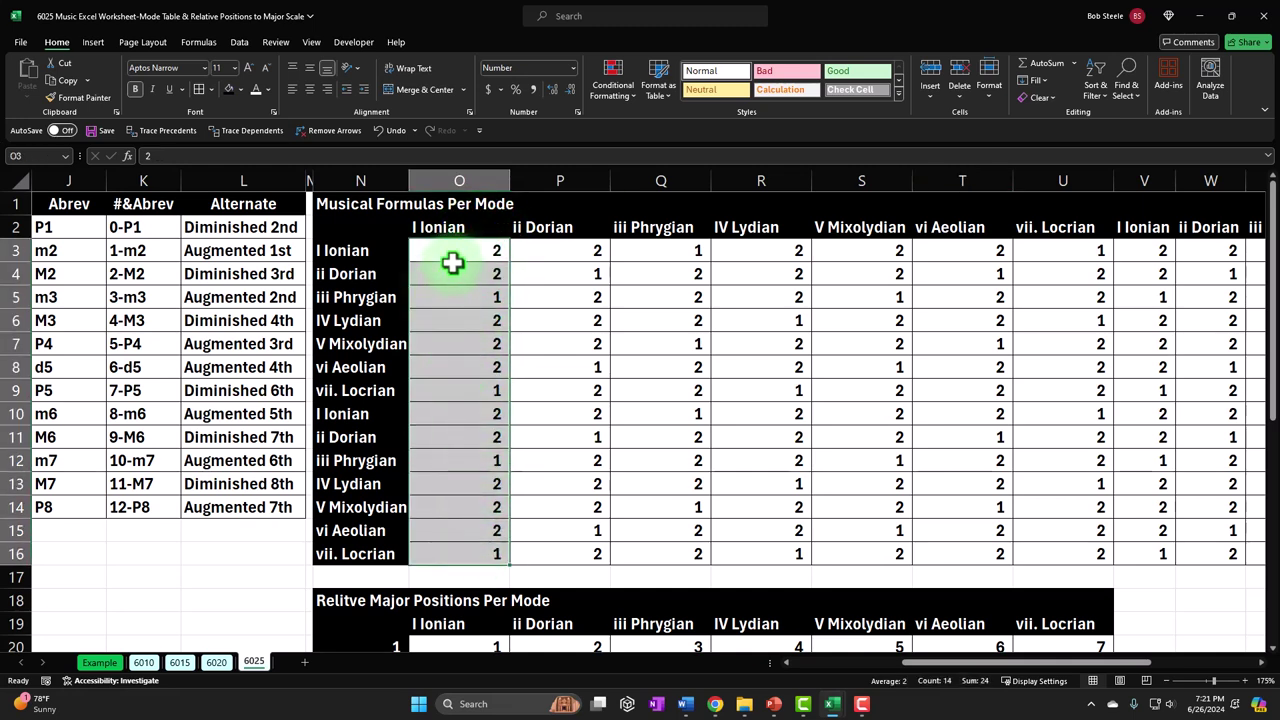
{"action": "scroll", "coordinate": [455, 265], "scroll_direction": "down", "scroll_amount": 7}
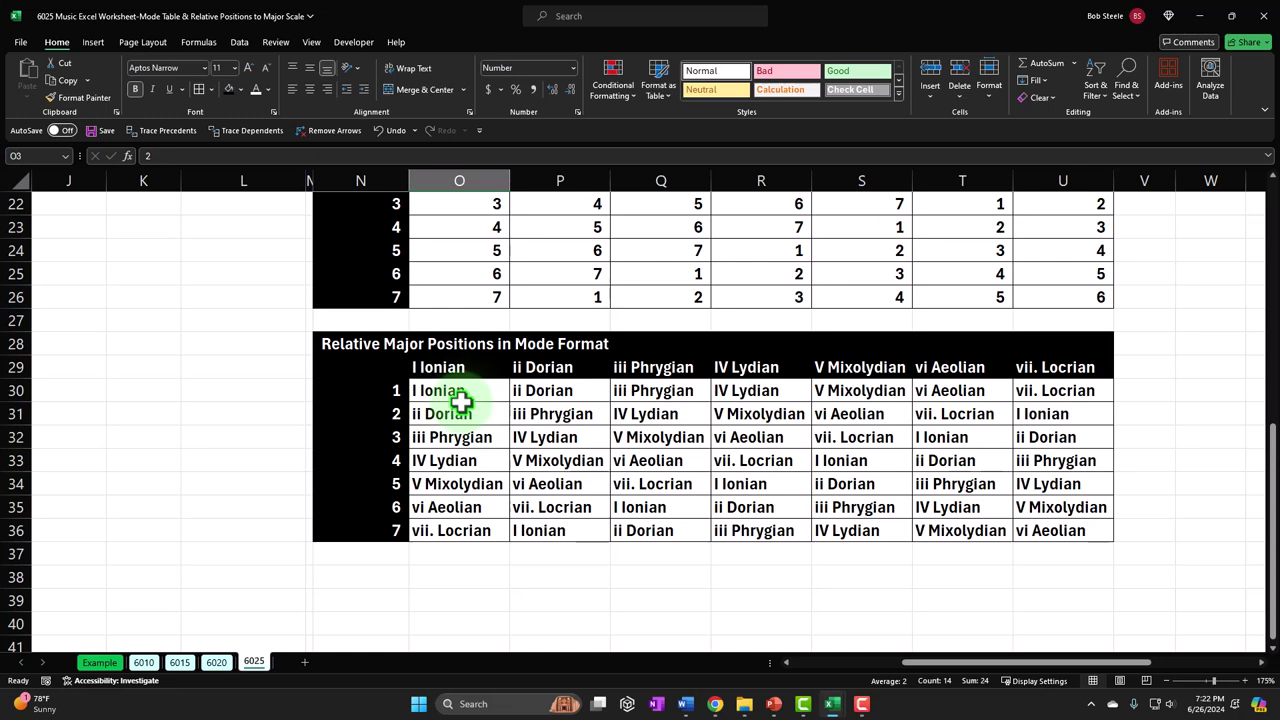
{"action": "left_click", "coordinate": [466, 368]}
Center the mode-name headers in O29:U29 and check the header formulas in P29 and O29.
{"action": "left_click_drag", "start_coordinate": [468, 368], "coordinate": [1033, 367]}
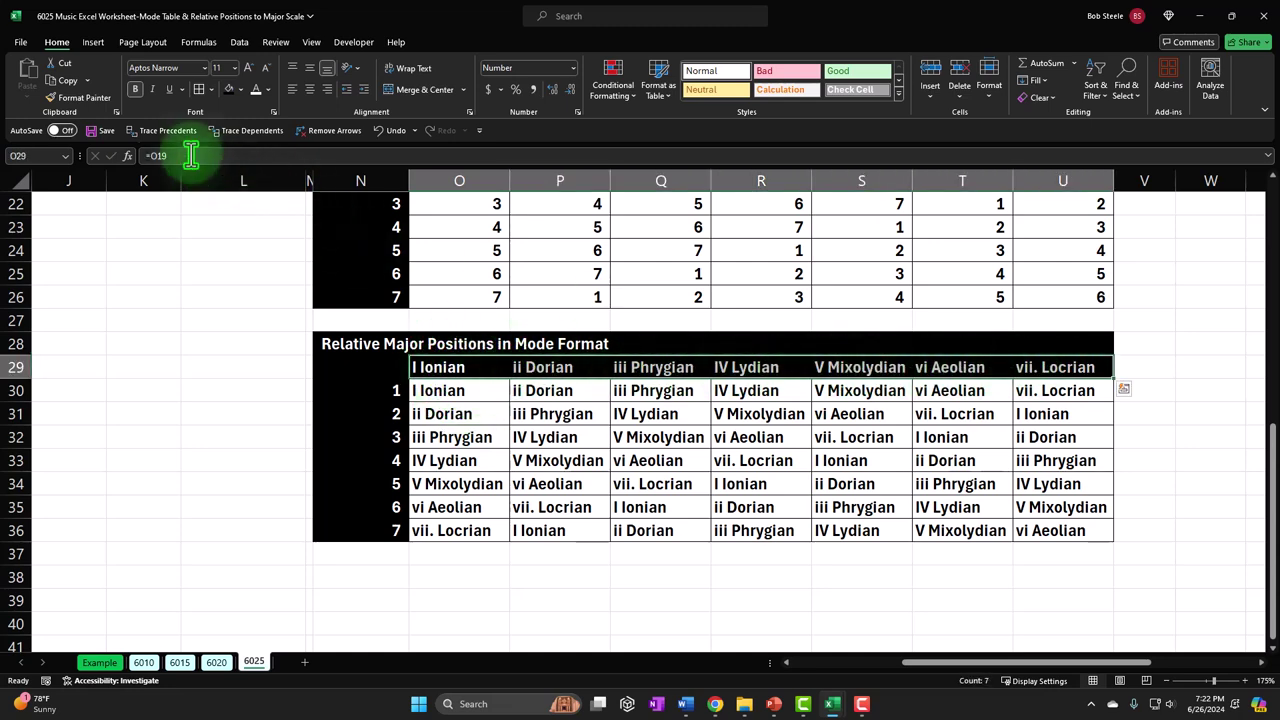
{"action": "left_click", "coordinate": [313, 92]}
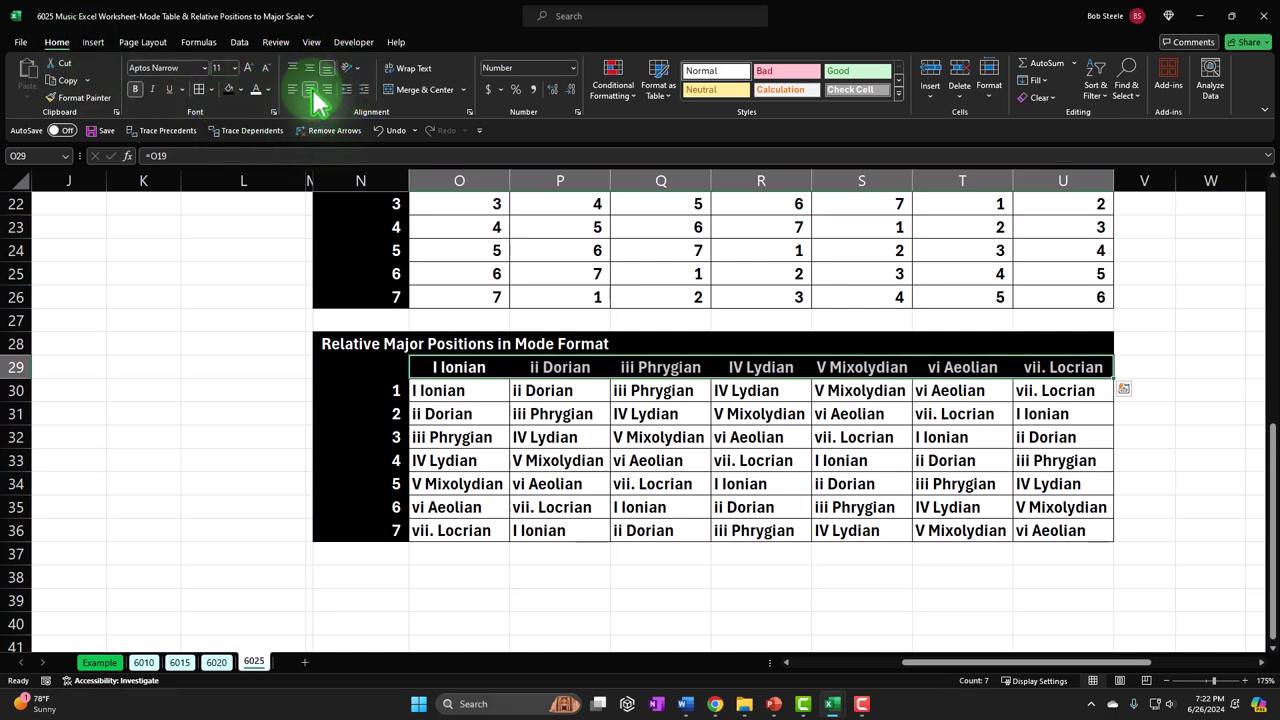
{"action": "left_click", "coordinate": [598, 367]}
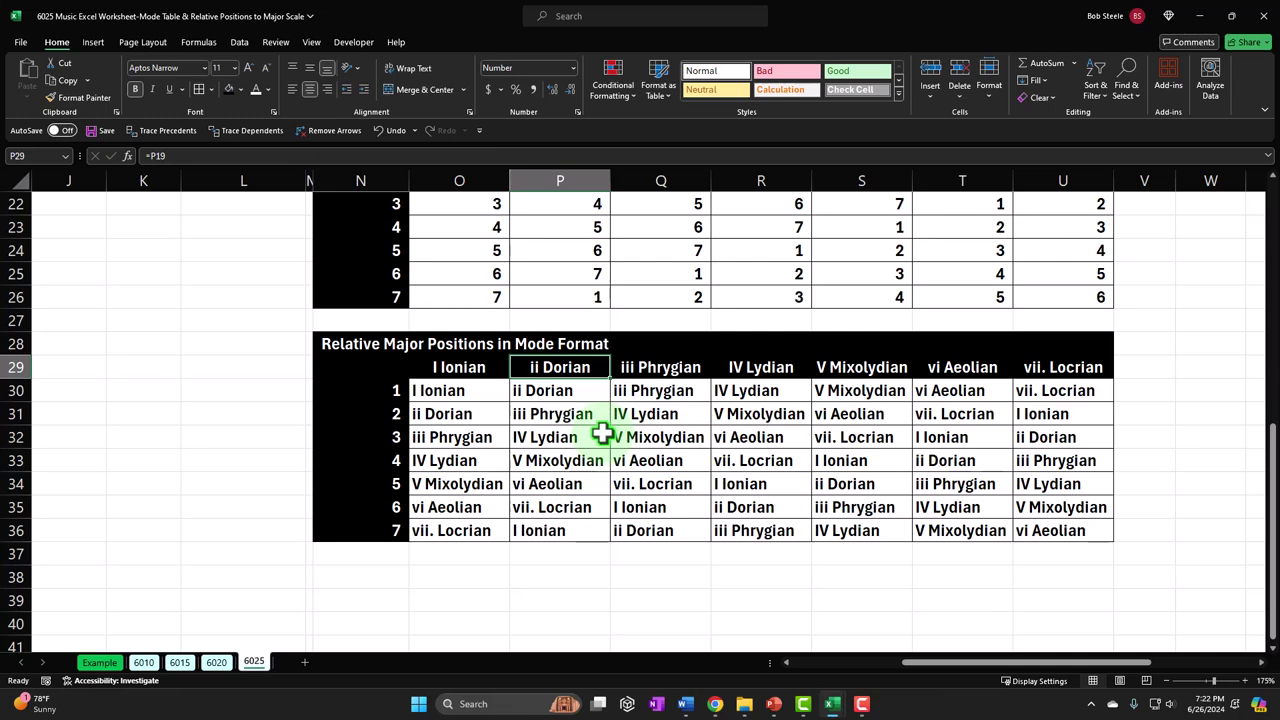
{"action": "key", "text": "Left"}
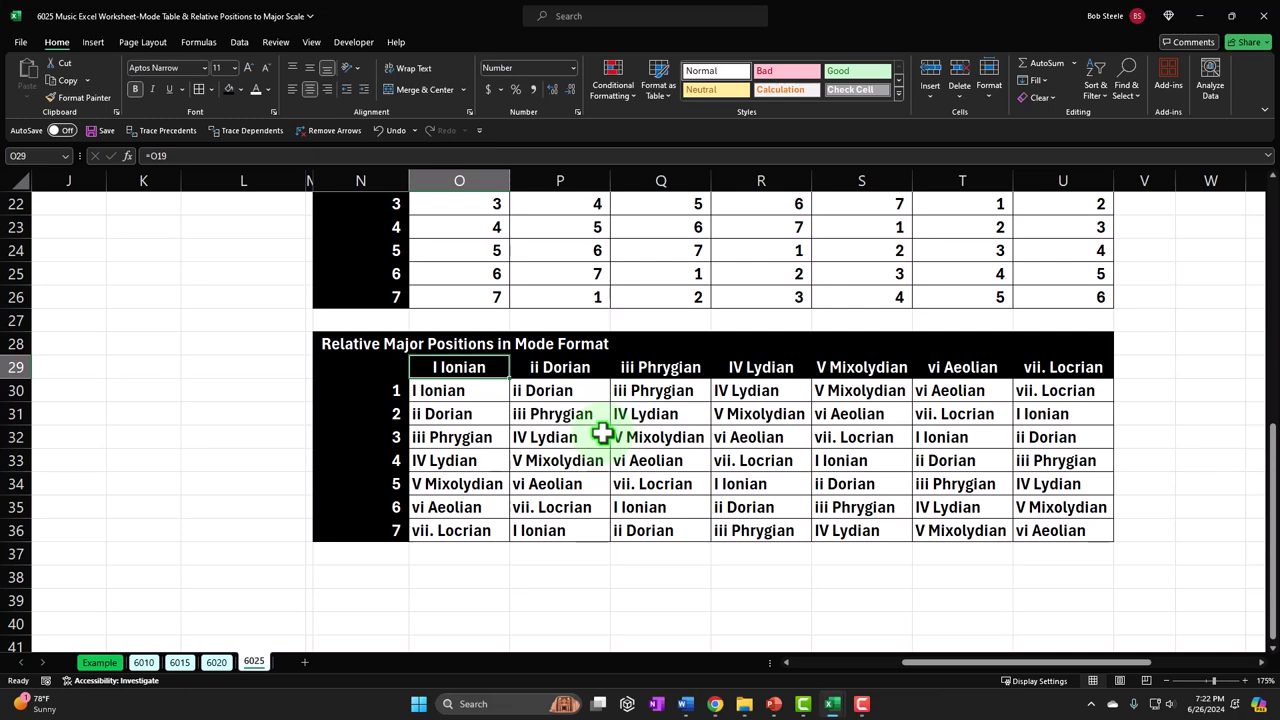
Inspect the lookup formulas in O30 and Q32, then go to the Example sheet for comparison.
{"action": "left_click", "coordinate": [465, 391]}
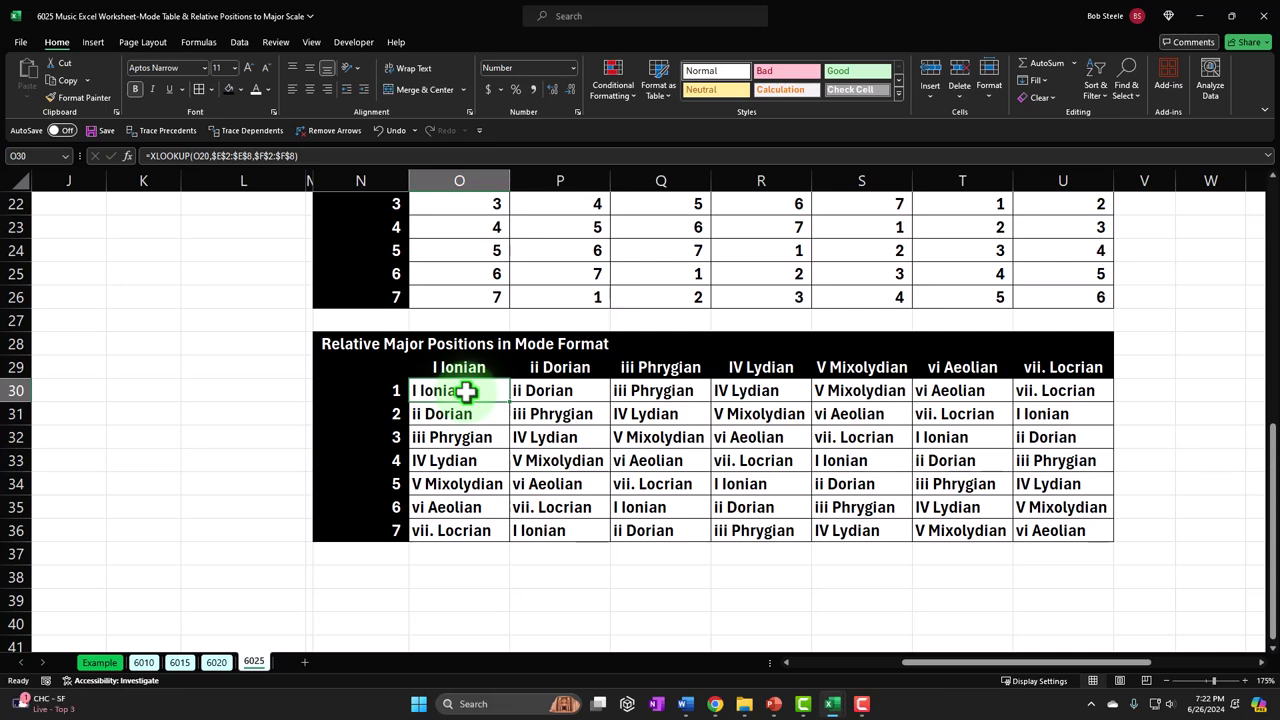
{"action": "key", "text": "Down"}
{"action": "key", "text": "Down"}
{"action": "key", "text": "Right"}
{"action": "key", "text": "Right"}
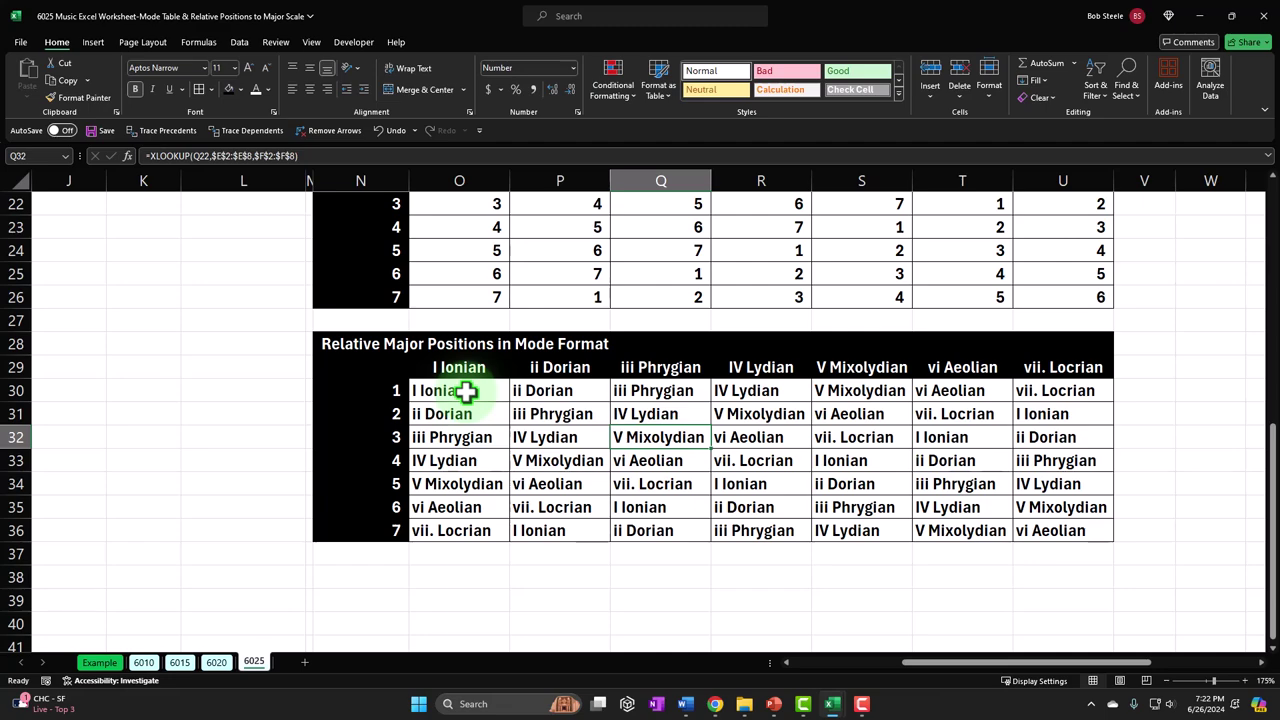
{"action": "left_click", "coordinate": [99, 662]}
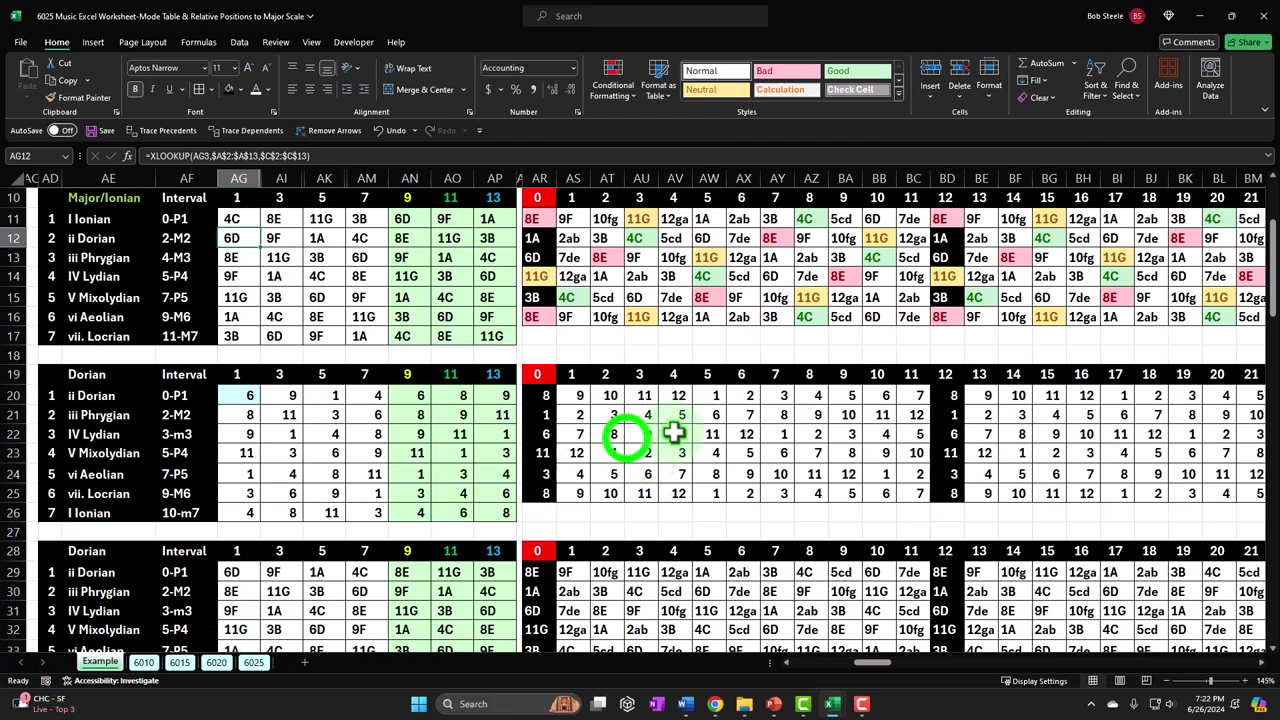
{"action": "left_click", "coordinate": [627, 438]}
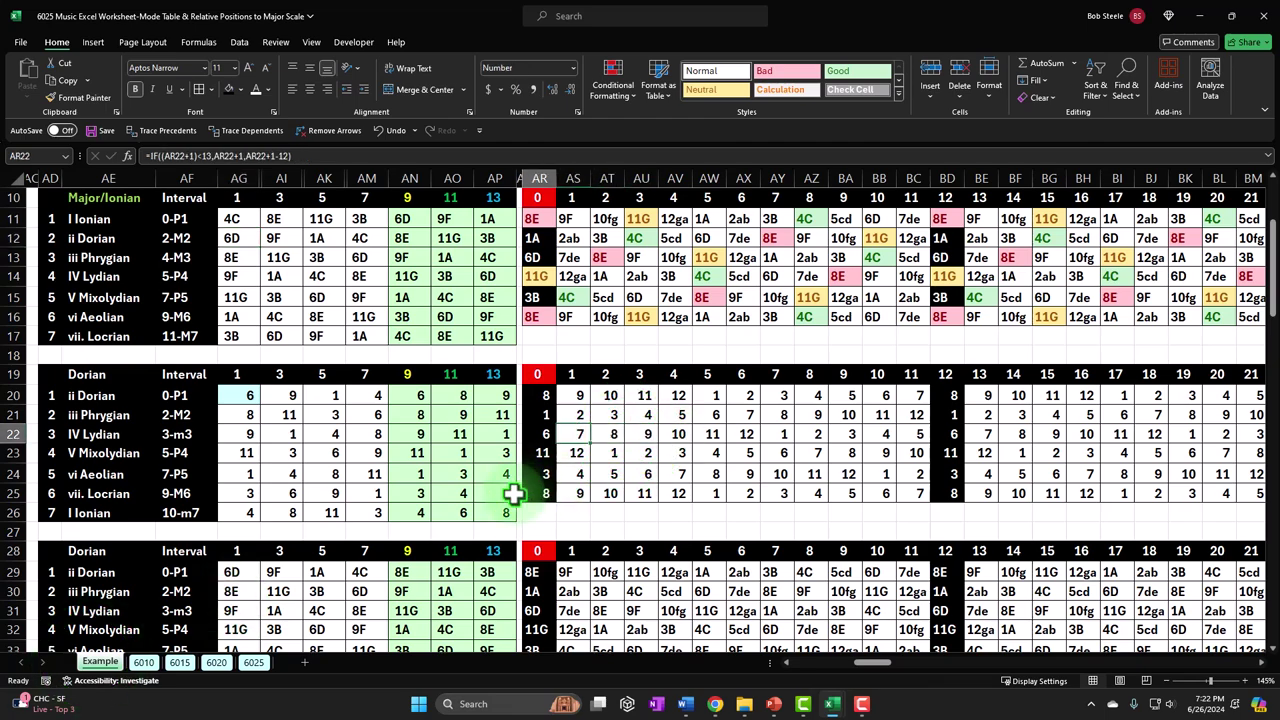
{"action": "key", "text": "ctrl+Left"}
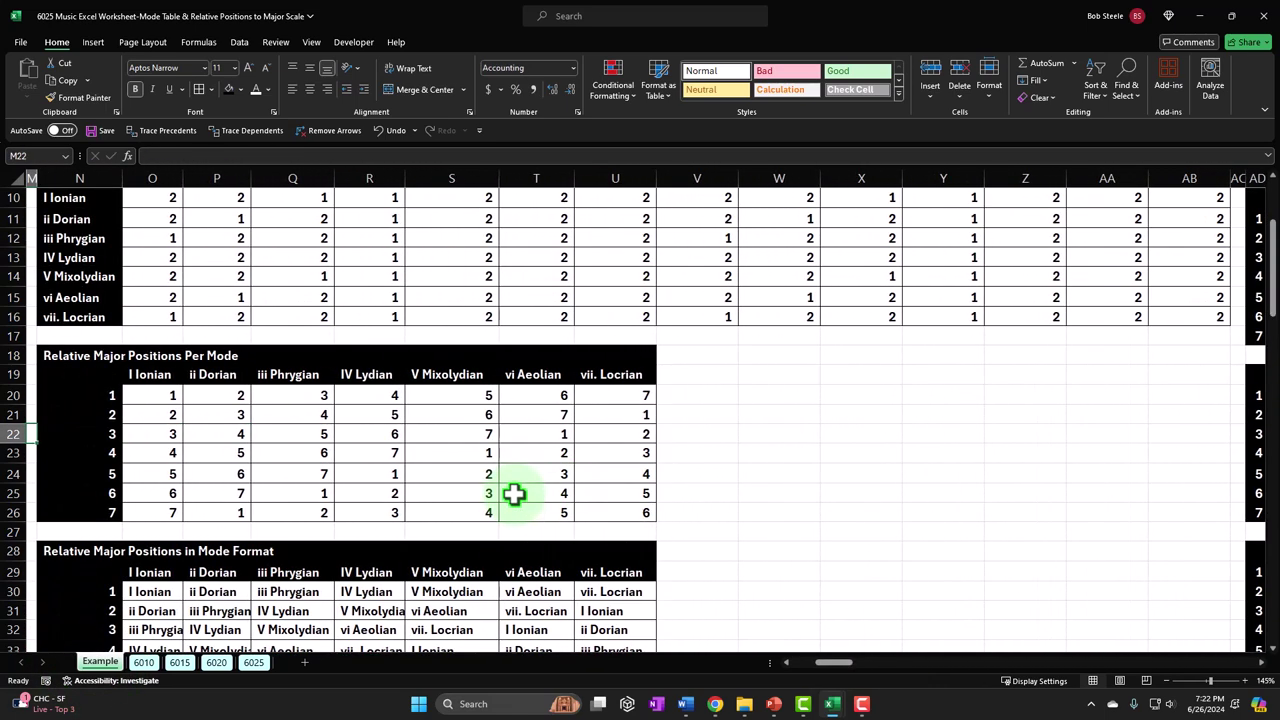
{"action": "scroll", "coordinate": [513, 494], "scroll_direction": "down", "scroll_amount": 7}
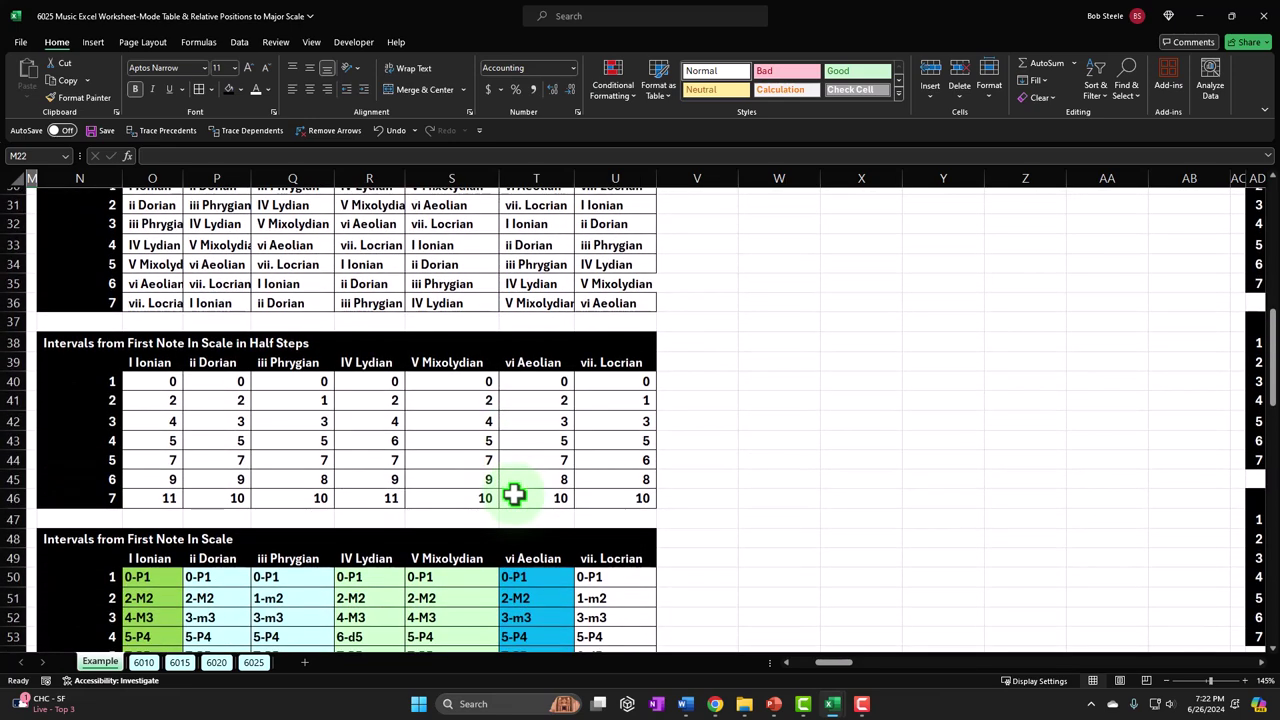
{"action": "scroll", "coordinate": [513, 494], "scroll_direction": "down", "scroll_amount": 1}
{"action": "left_click_drag", "start_coordinate": [148, 324], "coordinate": [147, 353]}
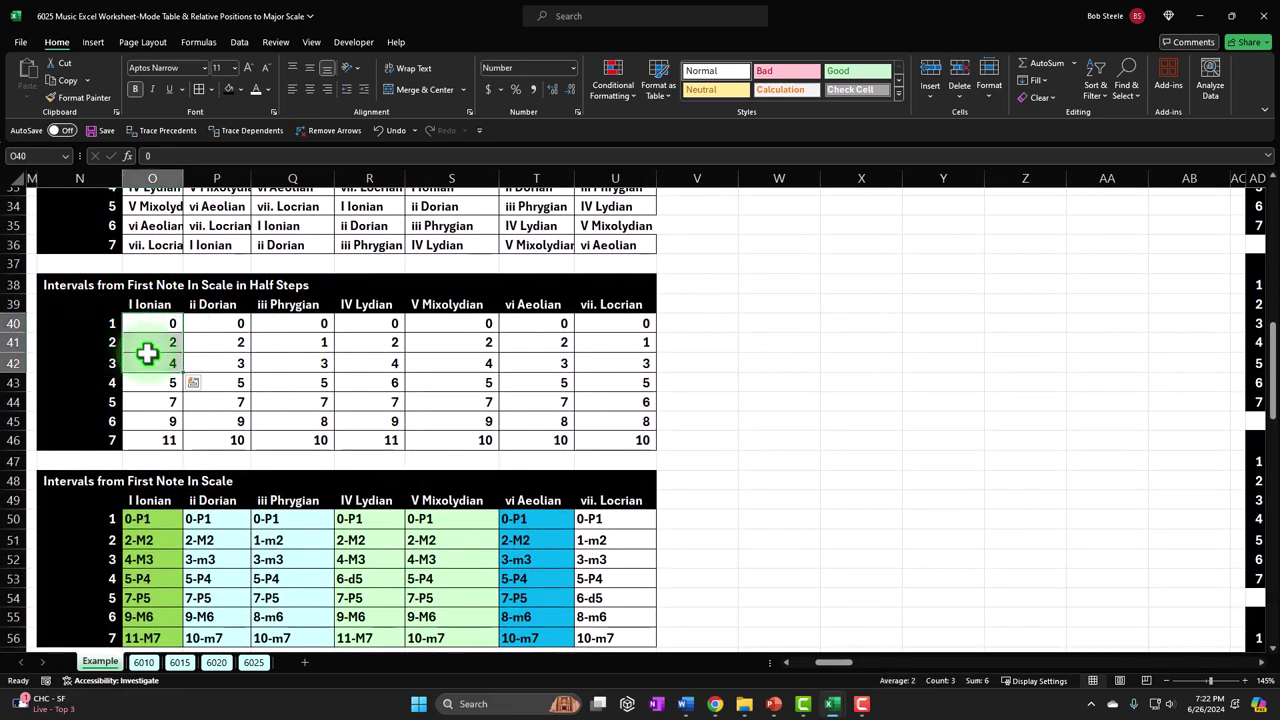
{"action": "scroll", "coordinate": [150, 390], "scroll_direction": "down", "scroll_amount": 1}
{"action": "left_click_drag", "start_coordinate": [150, 461], "coordinate": [596, 578]}
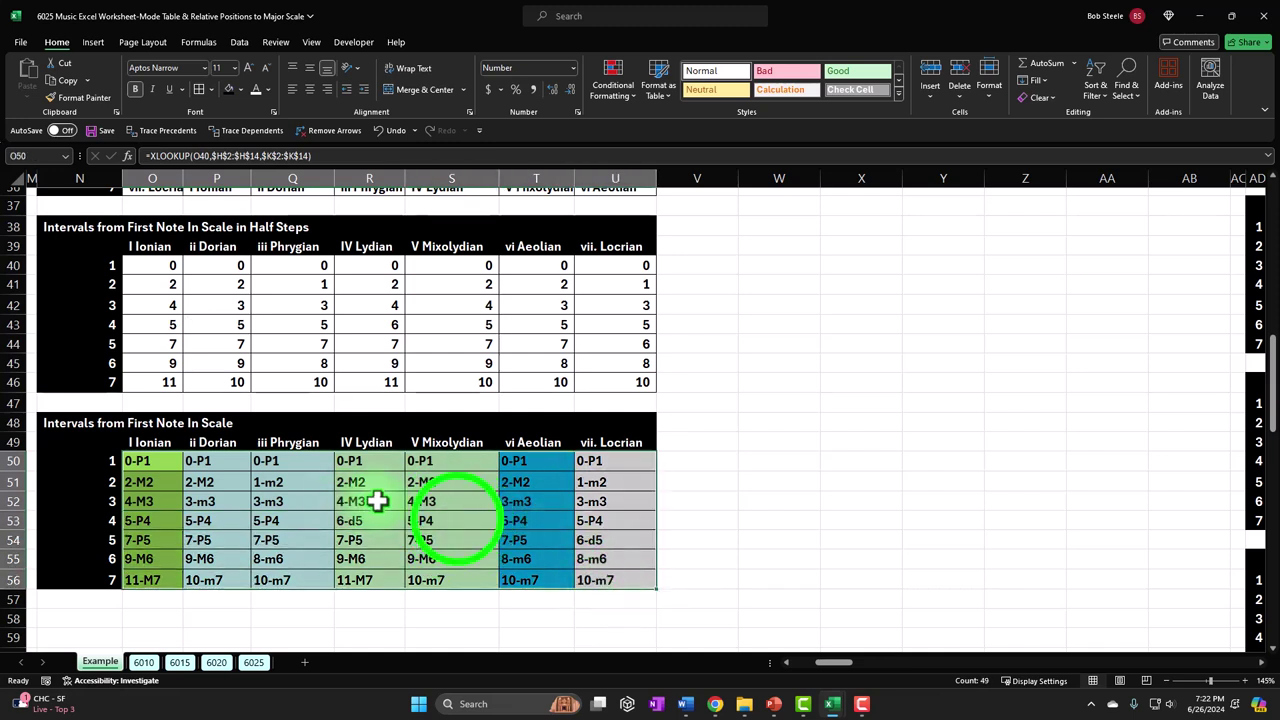
{"action": "left_click", "coordinate": [457, 517]}
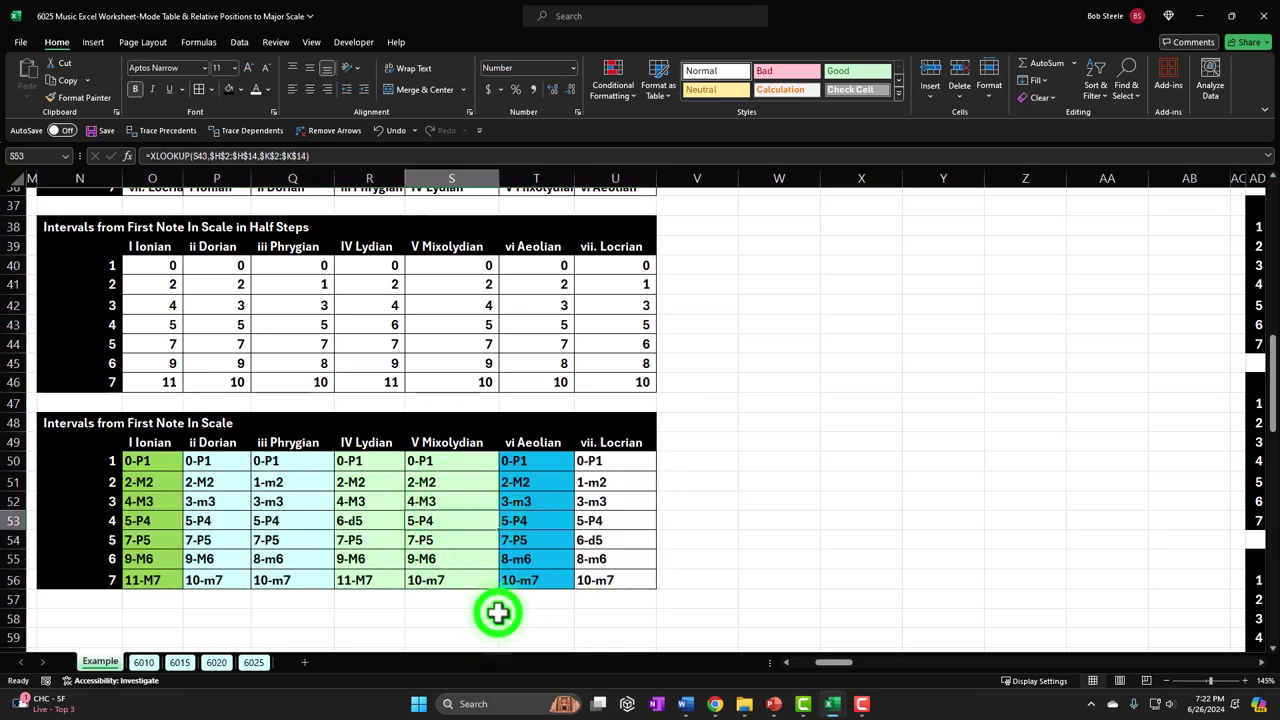
{"action": "left_click", "coordinate": [497, 613]}
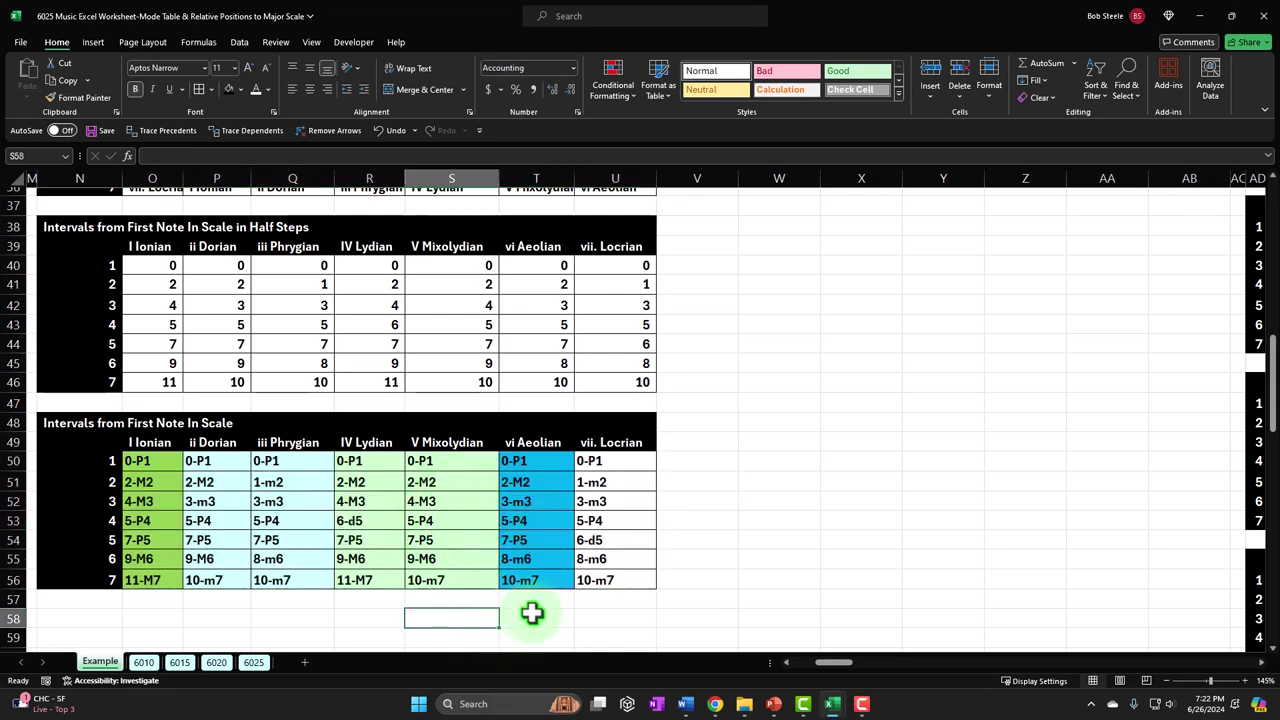
{"action": "scroll", "coordinate": [531, 613], "scroll_direction": "up", "scroll_amount": 10}
{"action": "left_click_drag", "start_coordinate": [848, 663], "coordinate": [880, 664]}
{"action": "left_click", "coordinate": [429, 457]}
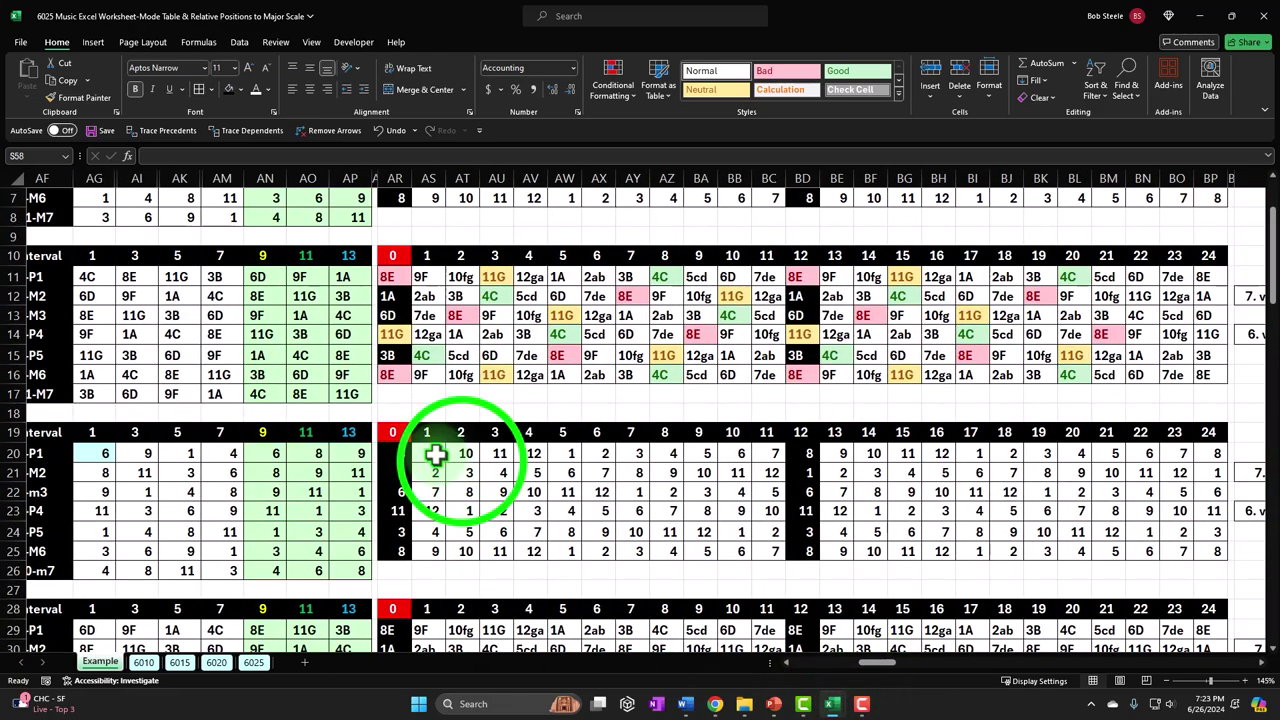
{"action": "scroll", "coordinate": [471, 457], "scroll_direction": "up", "scroll_amount": 2}
{"action": "left_click", "coordinate": [457, 451]}
{"action": "key", "text": "Left"}
{"action": "key", "text": "Left"}
{"action": "key", "text": "Left"}
{"action": "key", "text": "Left"}
{"action": "key", "text": "Left"}
{"action": "key", "text": "Left"}
{"action": "key", "text": "Left"}
{"action": "key", "text": "Left"}
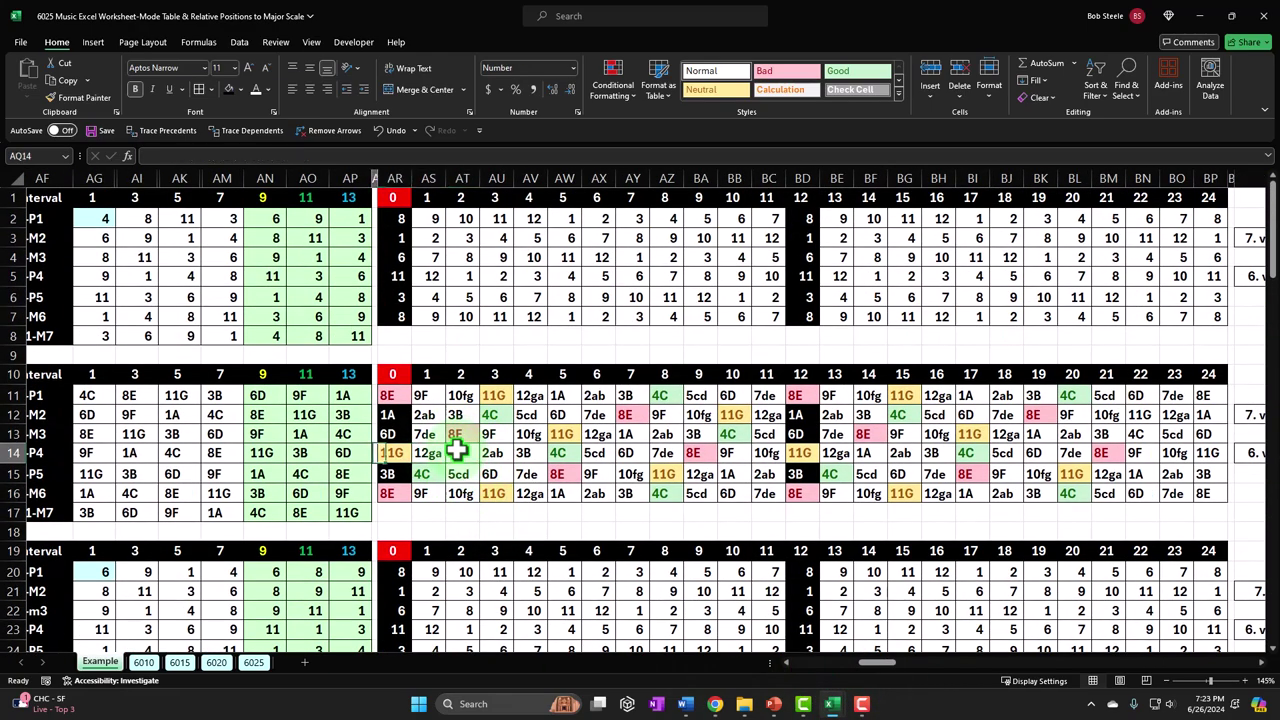
{"action": "key", "text": "Left"}
{"action": "key", "text": "Left"}
{"action": "key", "text": "Left"}
{"action": "key", "text": "Left"}
{"action": "key", "text": "Left"}
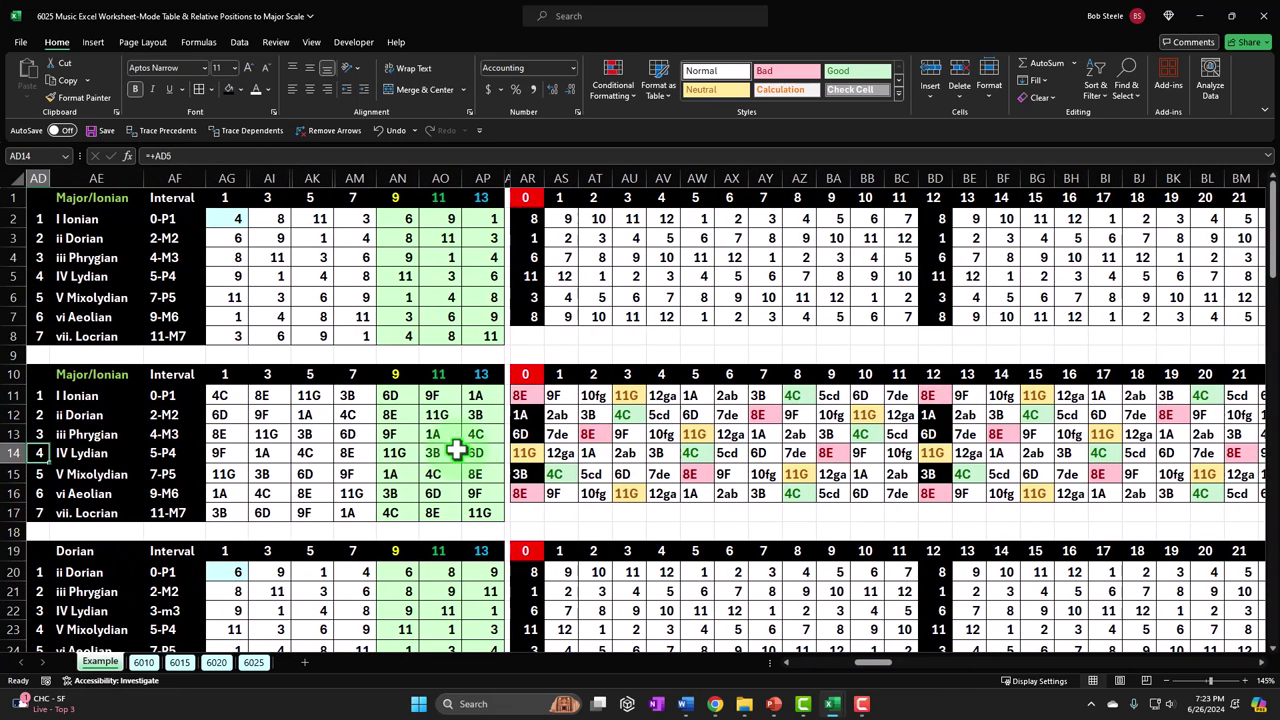
{"action": "scroll", "coordinate": [457, 451], "scroll_direction": "down", "scroll_amount": 1}
{"action": "scroll", "coordinate": [455, 451], "scroll_direction": "down", "scroll_amount": 2}
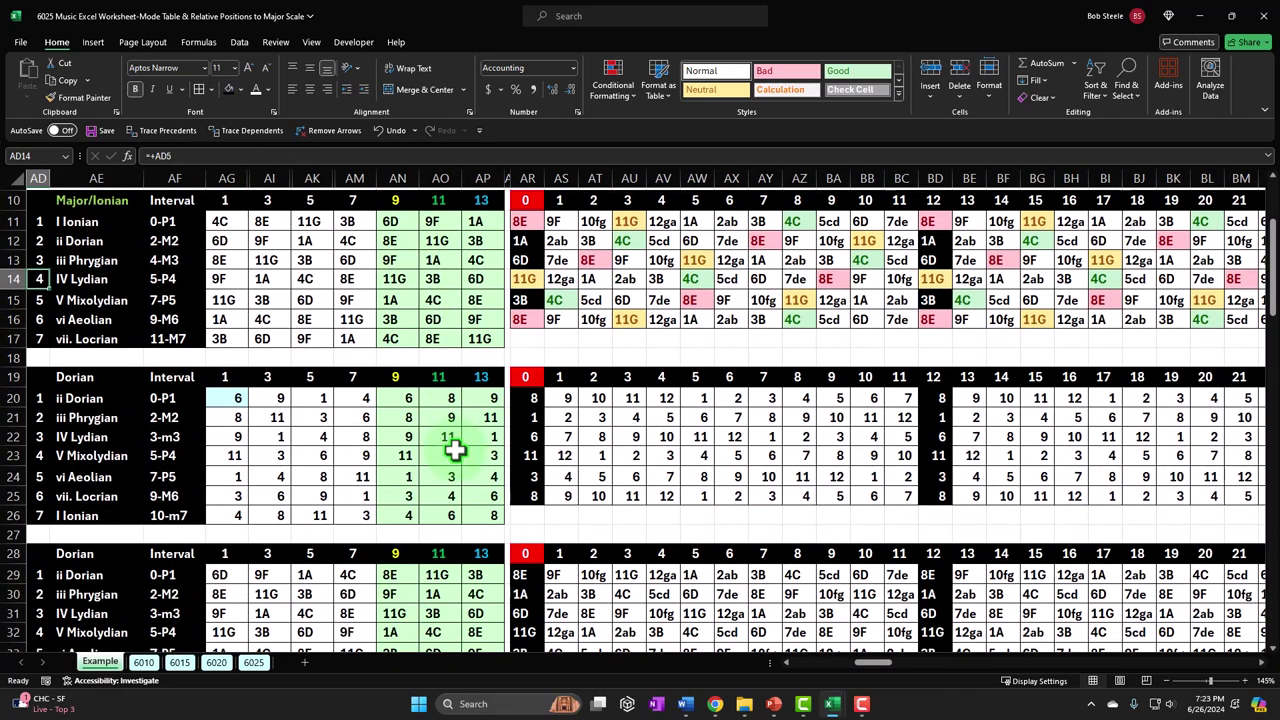